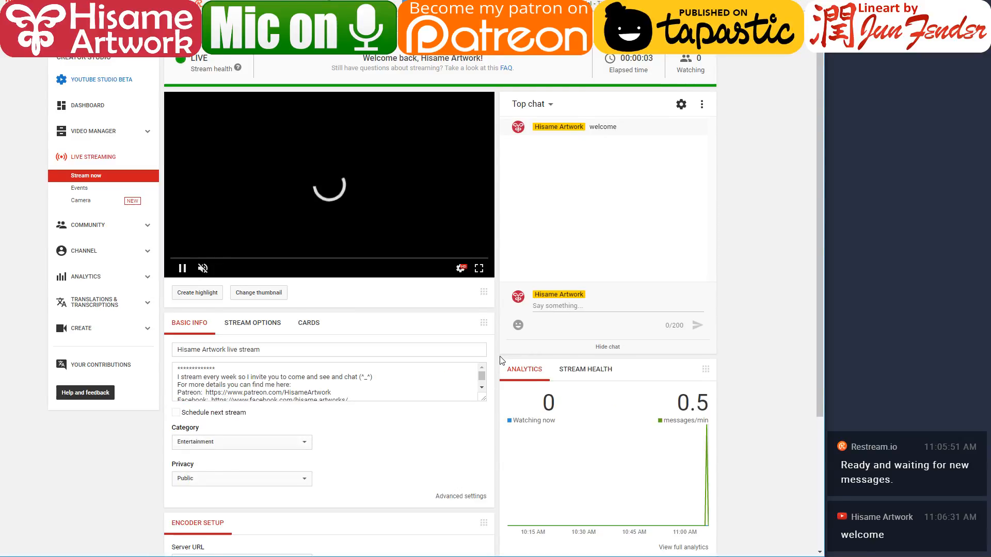
Step: Switch from the streaming page to the character drawing in Clip Studio Paint, minimize OBS, and select the Mainecoon line-art layer
{"action": "key", "text": "alt+Tab"}
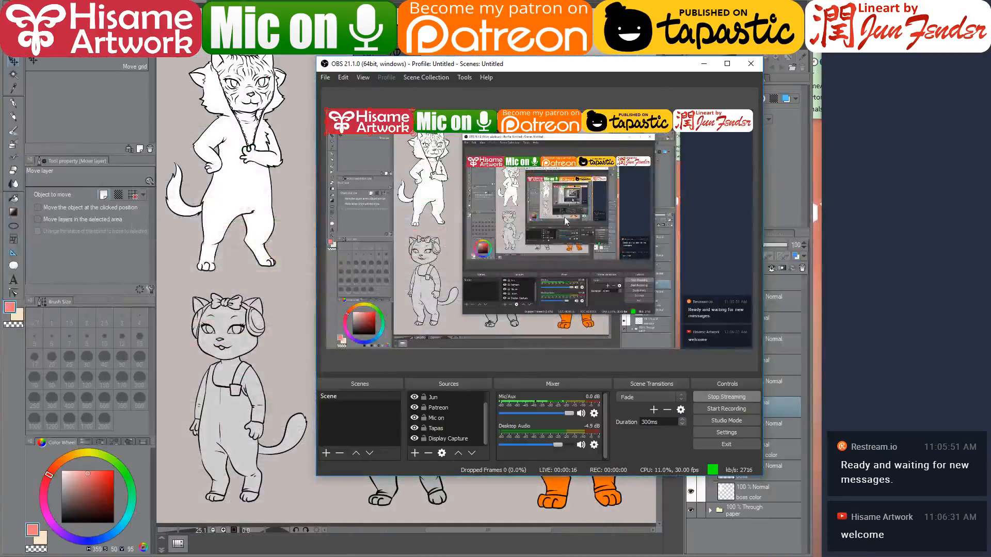
{"action": "left_click", "coordinate": [703, 64]}
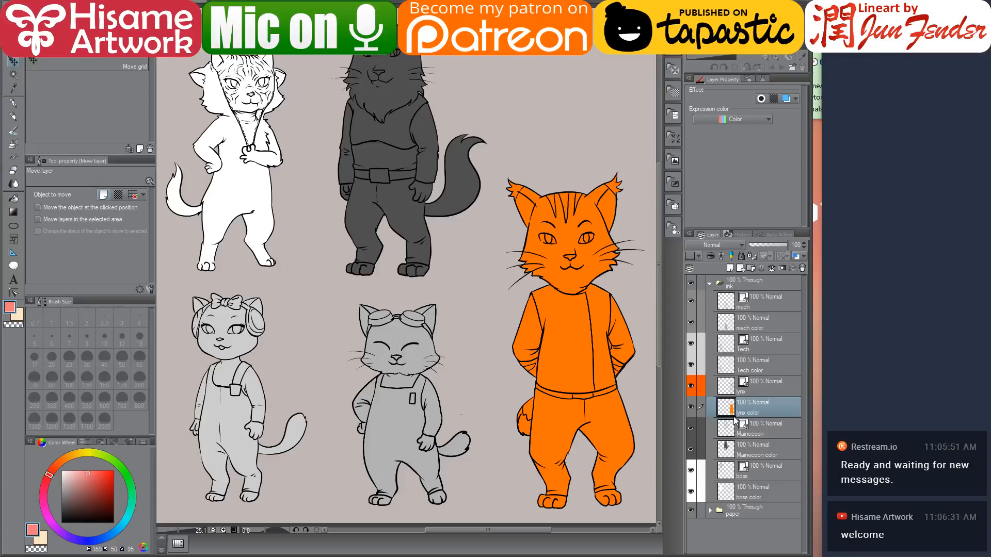
{"action": "left_click", "coordinate": [729, 471]}
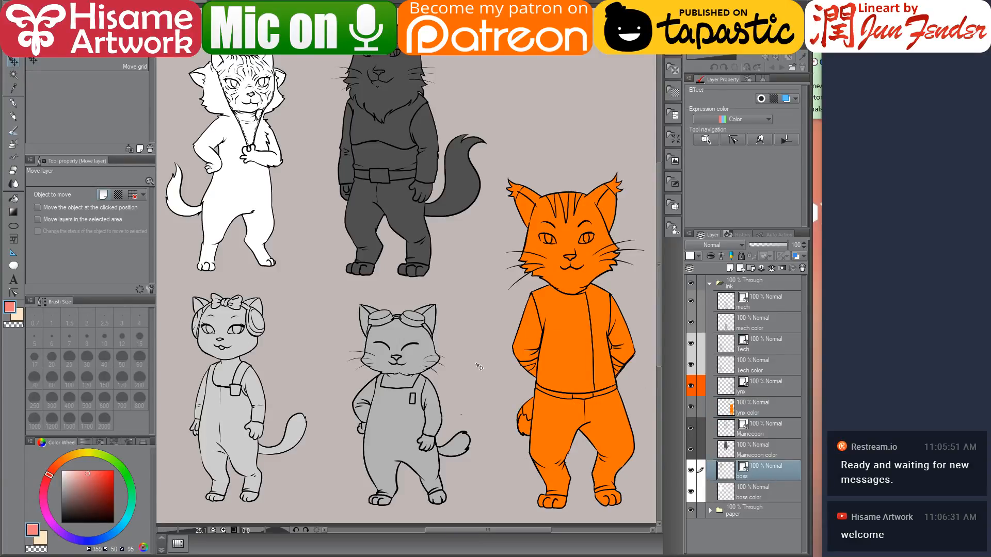
{"action": "left_click", "coordinate": [380, 238], "text": "ctrl+shift"}
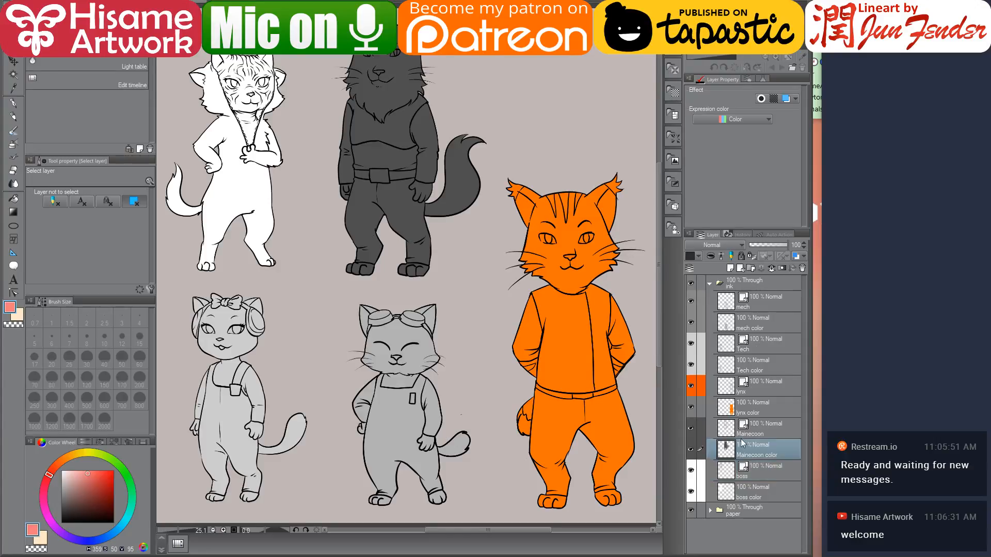
{"action": "left_click", "coordinate": [729, 428]}
Step: Erase the inner toe lines on the dark cat's left foot with the Hard vector eraser at size 7
{"action": "scroll", "coordinate": [368, 239], "scroll_direction": "up", "scroll_amount": 8}
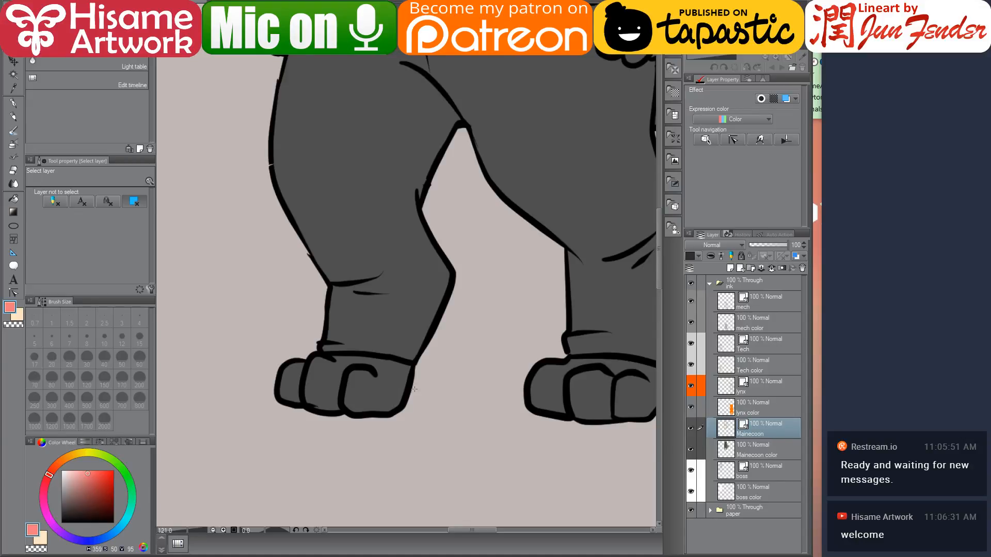
{"action": "left_click", "coordinate": [14, 170]}
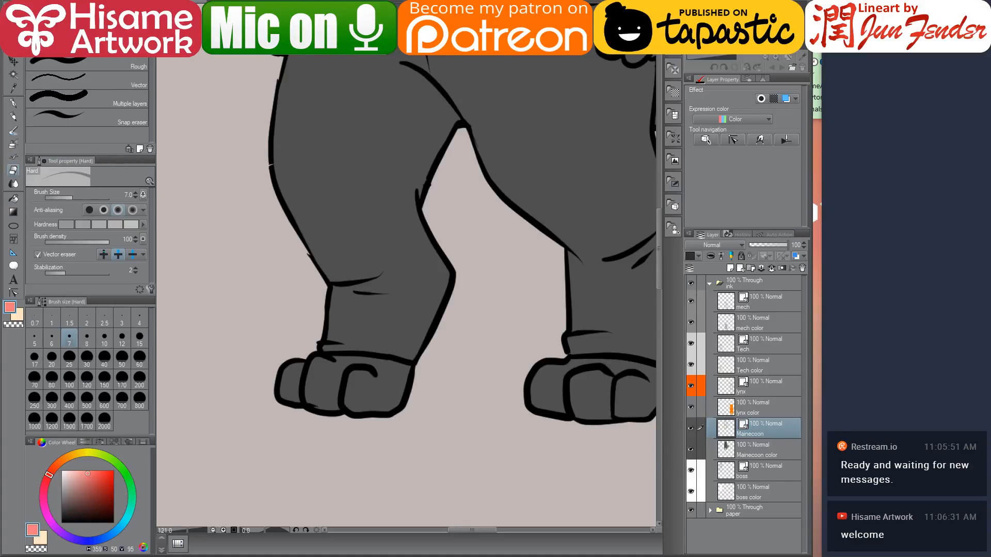
{"action": "mouse_move", "coordinate": [308, 364]}
{"action": "left_mouse_down"}
{"action": "mouse_move", "coordinate": [299, 402]}
{"action": "mouse_move", "coordinate": [374, 388]}
{"action": "mouse_move", "coordinate": [392, 342]}
{"action": "left_mouse_up"}
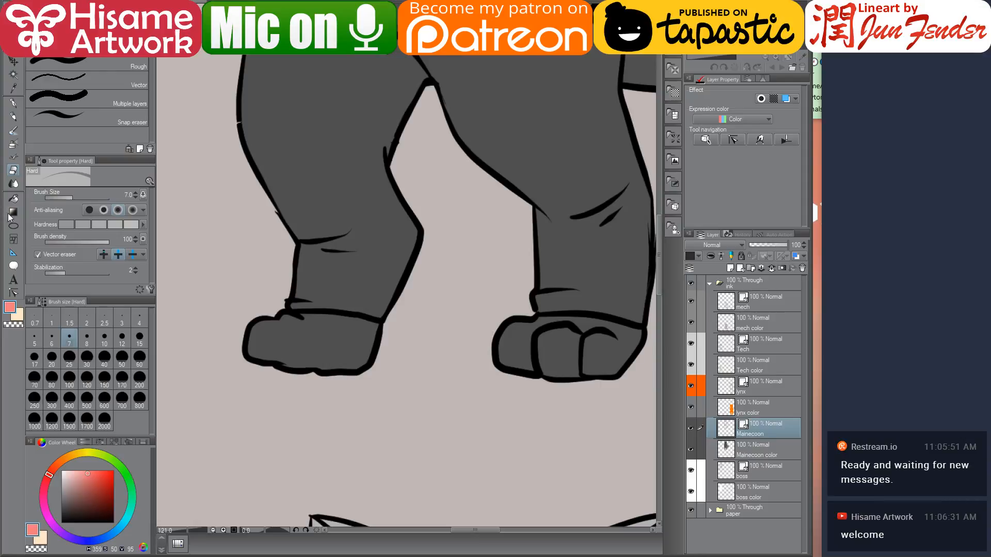
Step: Adjust the control points of the outline along the toe and underside of the dark cat's left foot
{"action": "left_click", "coordinate": [12, 290]}
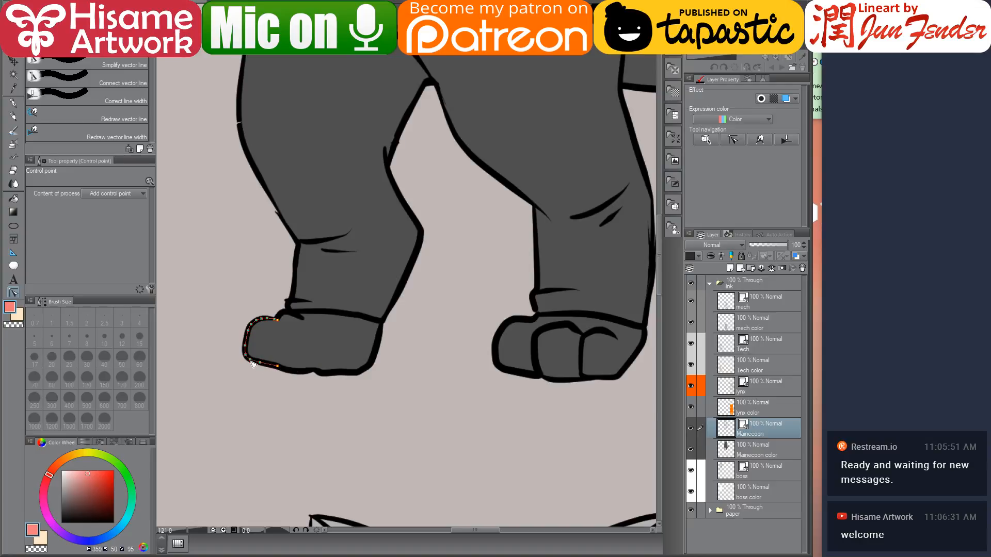
{"action": "left_click_drag", "start_coordinate": [252, 364], "coordinate": [249, 367]}
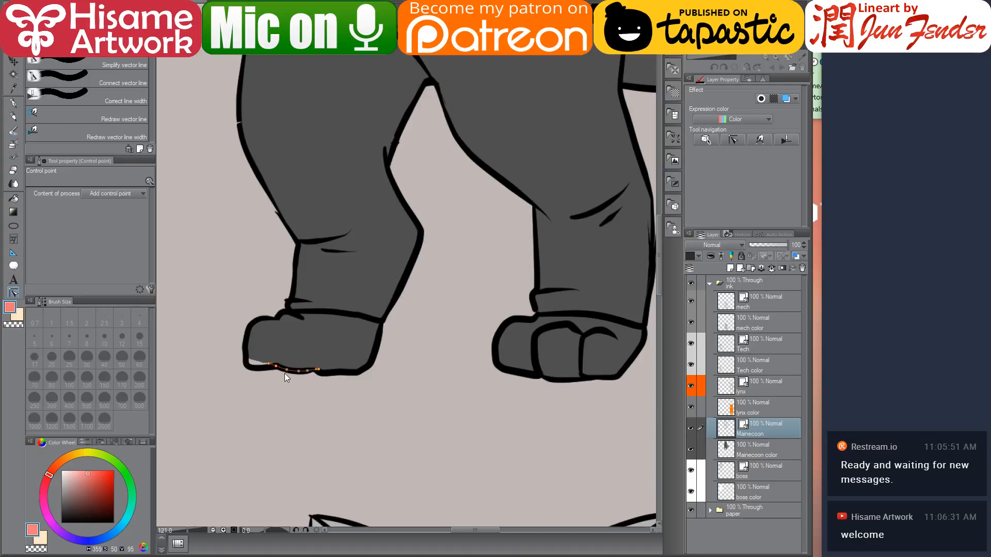
{"action": "left_click", "coordinate": [287, 370], "text": "alt"}
{"action": "left_click", "coordinate": [297, 371], "text": "alt"}
{"action": "left_click", "coordinate": [308, 371], "text": "alt"}
Step: Erase the uneven middle of the left foot's underside outline and stretch the adjoining line's end across the gap
{"action": "left_click", "coordinate": [13, 170]}
{"action": "left_click_drag", "start_coordinate": [279, 367], "coordinate": [311, 370]}
{"action": "left_click_drag", "start_coordinate": [382, 325], "coordinate": [310, 370]}
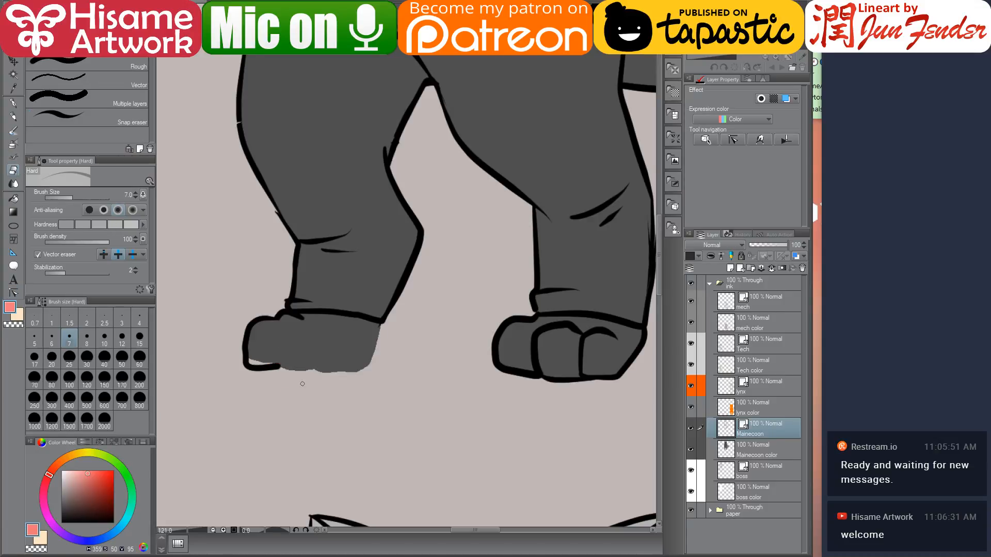
{"action": "key", "text": "ctrl+z"}
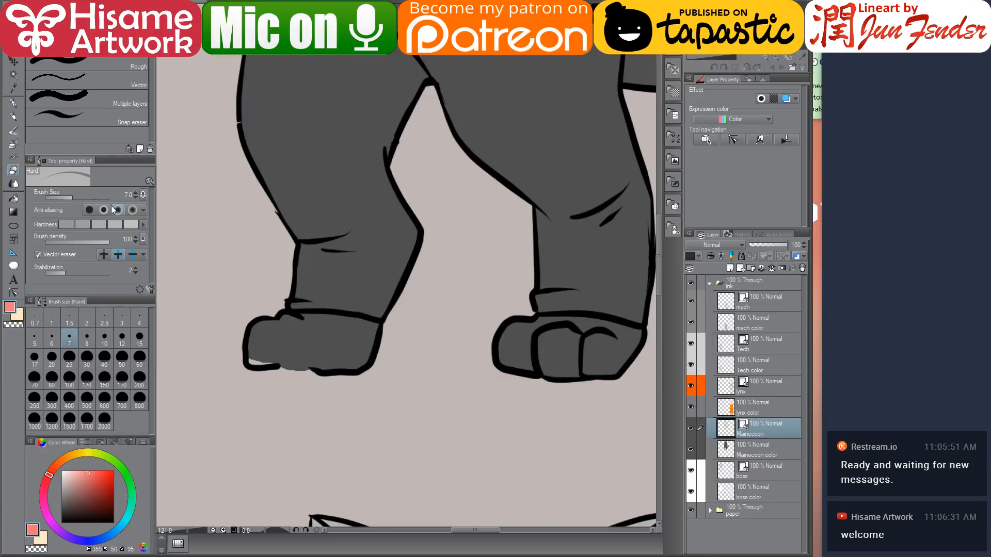
{"action": "left_click", "coordinate": [14, 292]}
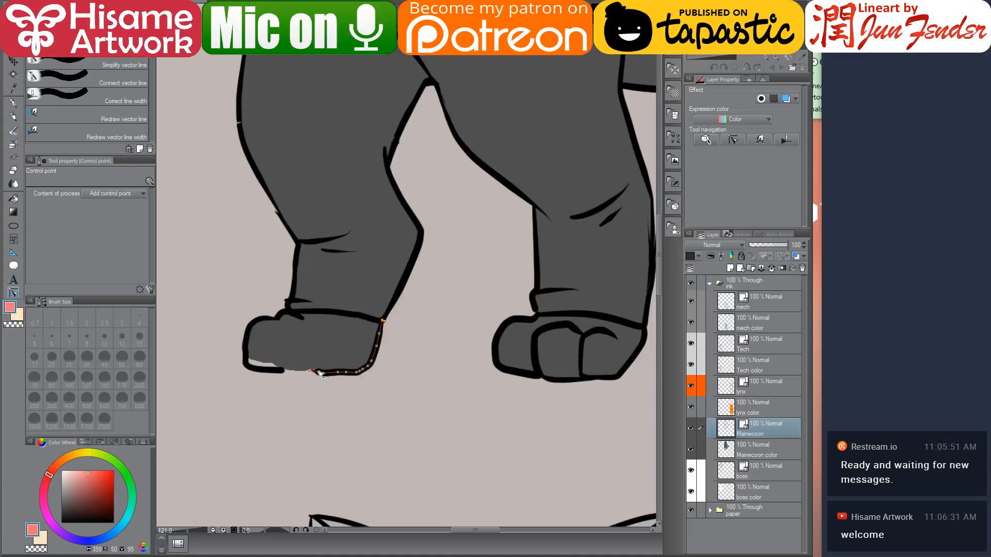
{"action": "left_click_drag", "start_coordinate": [311, 371], "coordinate": [281, 372]}
Step: Erase the toe lines and the middle piece of the underside outline on the dark cat's right foot
{"action": "left_click_drag", "start_coordinate": [506, 314], "coordinate": [404, 304]}
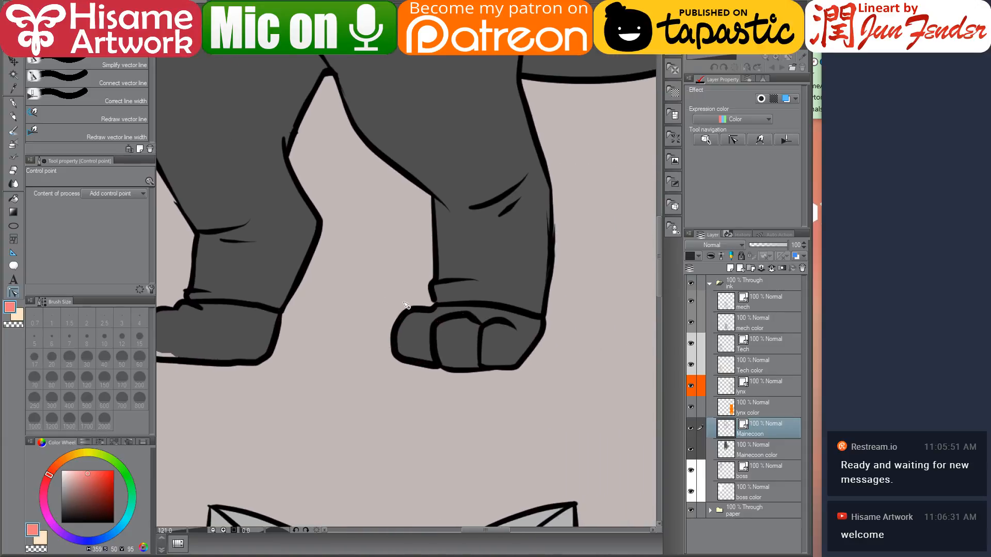
{"action": "left_click", "coordinate": [13, 172]}
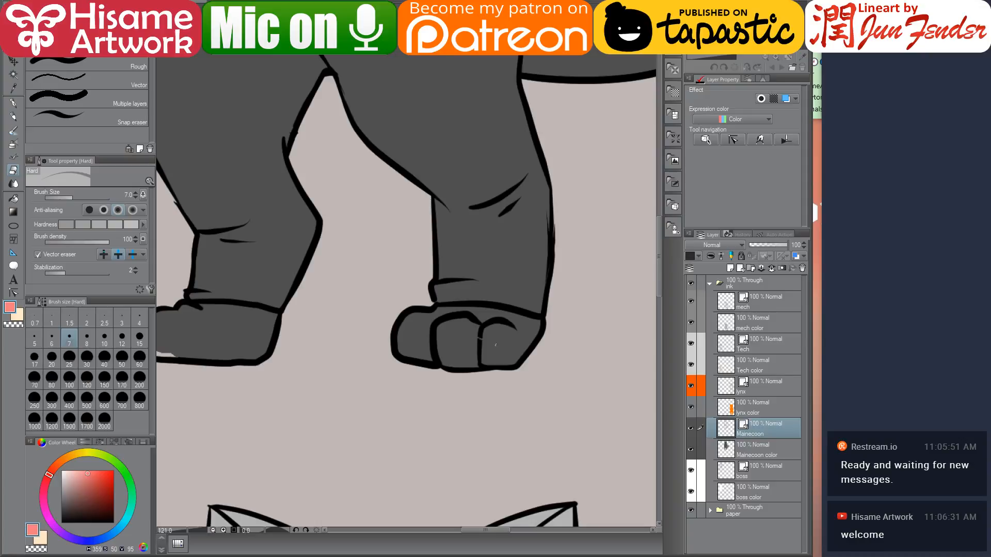
{"action": "left_click_drag", "start_coordinate": [487, 333], "coordinate": [438, 339]}
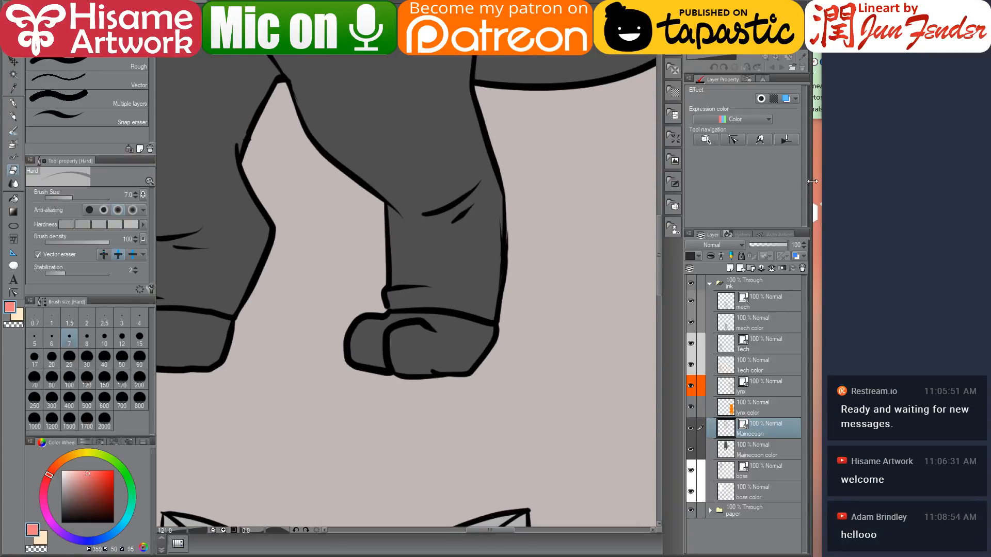
{"action": "left_click_drag", "start_coordinate": [811, 183], "coordinate": [823, 183]}
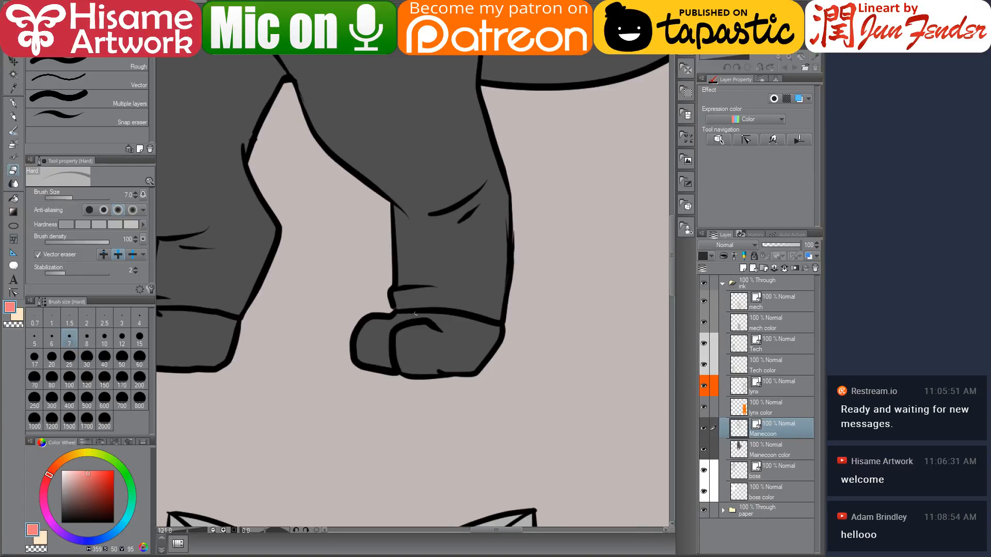
{"action": "left_click_drag", "start_coordinate": [415, 312], "coordinate": [430, 339]}
{"action": "key", "text": "ctrl+z"}
{"action": "left_click", "coordinate": [104, 255]}
{"action": "left_click", "coordinate": [118, 254]}
{"action": "mouse_move", "coordinate": [406, 318]}
{"action": "left_mouse_down"}
{"action": "mouse_move", "coordinate": [411, 355]}
{"action": "mouse_move", "coordinate": [443, 331]}
{"action": "mouse_move", "coordinate": [398, 388]}
{"action": "left_mouse_up"}
Step: Close the gap under the dark cat's right foot by moving the control points of the outline
{"action": "scroll", "coordinate": [395, 369], "scroll_direction": "down", "scroll_amount": 6}
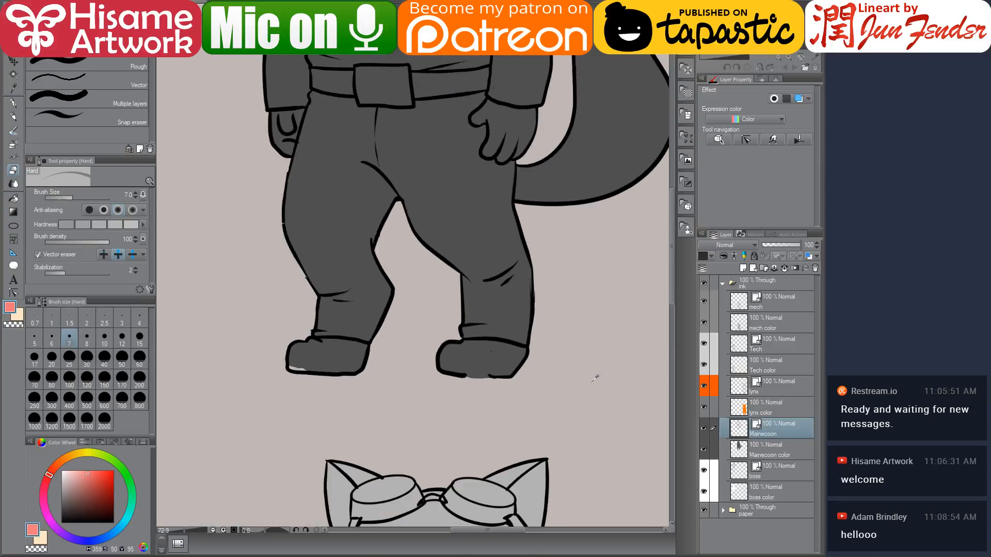
{"action": "left_click_drag", "start_coordinate": [578, 351], "coordinate": [461, 254]}
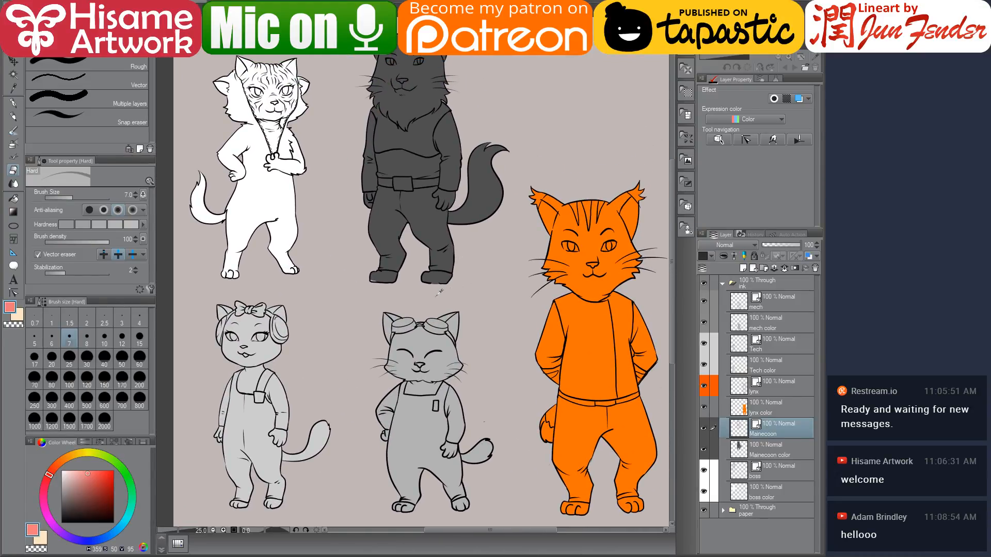
{"action": "scroll", "coordinate": [439, 292], "scroll_direction": "up", "scroll_amount": 7}
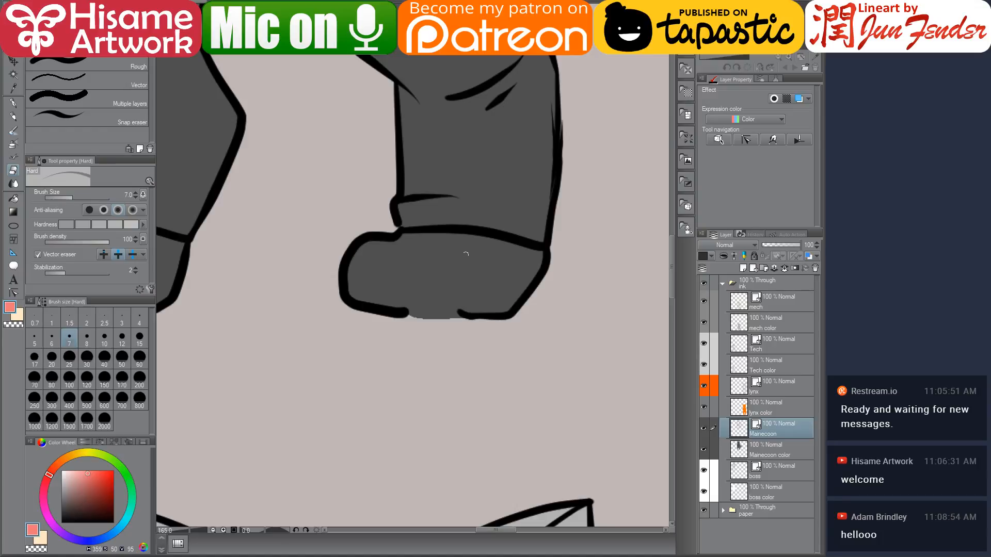
{"action": "left_click", "coordinate": [13, 292]}
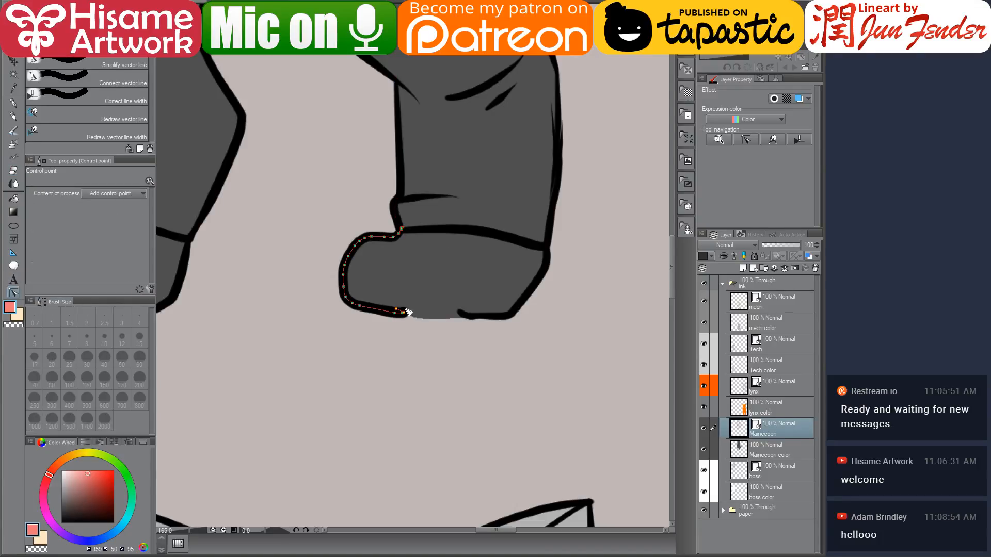
{"action": "left_click_drag", "start_coordinate": [397, 312], "coordinate": [471, 320]}
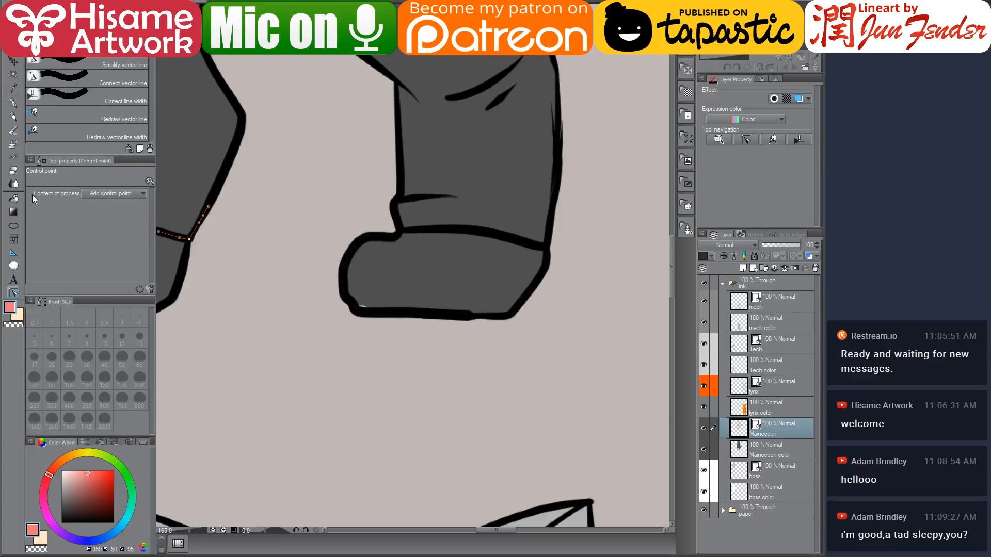
Step: Set up the G-pen with black as the drawing colour and a brush size of 8
{"action": "left_click", "coordinate": [14, 104]}
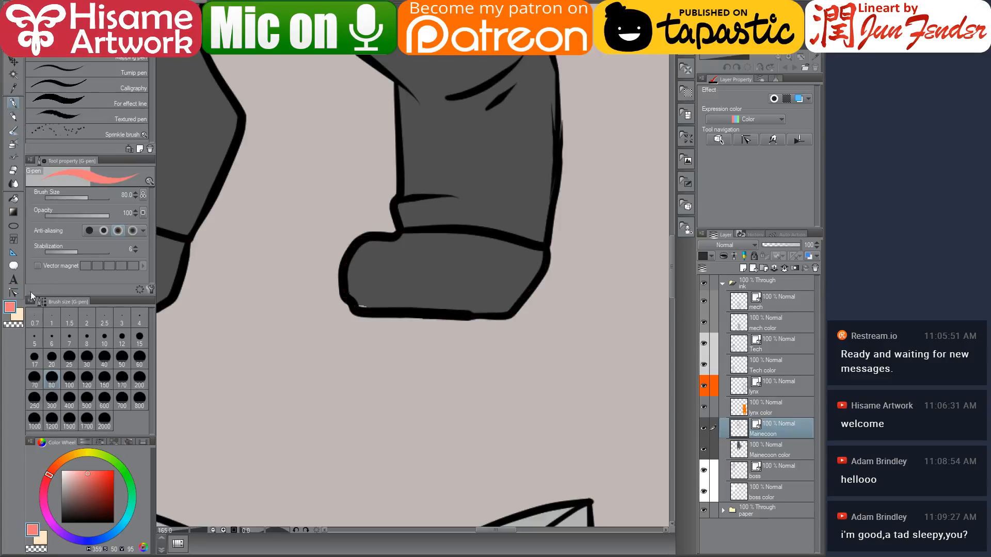
{"action": "left_click_drag", "start_coordinate": [107, 494], "coordinate": [114, 523]}
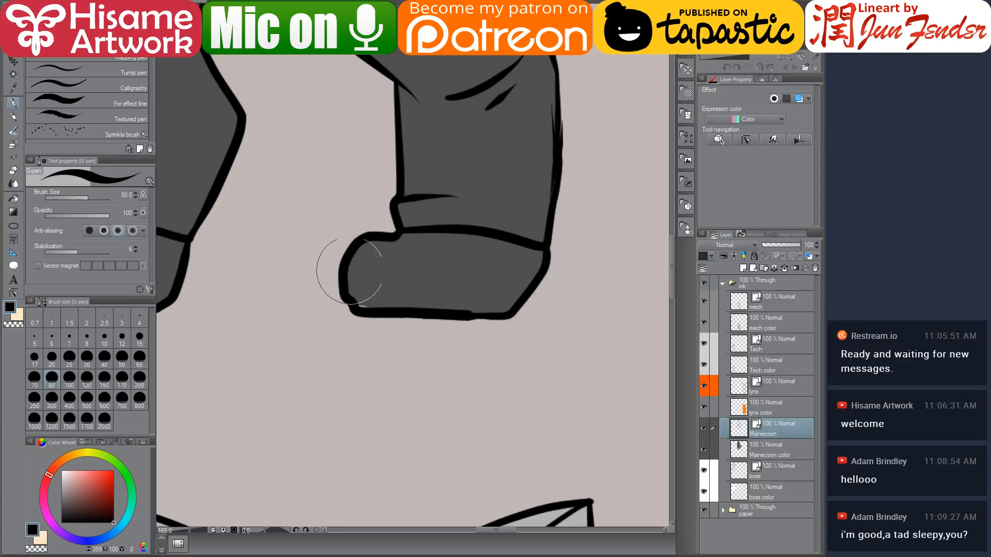
{"action": "key", "text": "bracketleft"}
{"action": "key", "text": "bracketleft"}
{"action": "key", "text": "bracketleft"}
{"action": "key", "text": "bracketleft"}
{"action": "key", "text": "bracketleft"}
{"action": "key", "text": "bracketleft"}
{"action": "key", "text": "bracketleft"}
{"action": "key", "text": "bracketleft"}
{"action": "key", "text": "bracketleft"}
{"action": "key", "text": "bracketleft"}
{"action": "key", "text": "bracketleft"}
{"action": "key", "text": "bracketleft"}
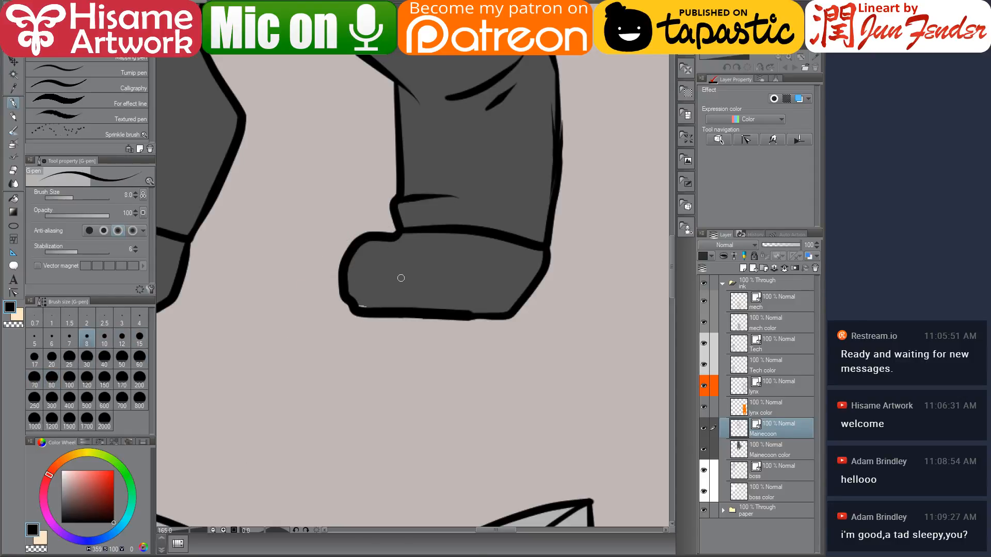
Step: Draw a thin horizontal sole line just above the bottom edge of the right foot, redoing the stroke until it sits well
{"action": "left_click_drag", "start_coordinate": [365, 302], "coordinate": [468, 310]}
{"action": "key", "text": "ctrl+z"}
{"action": "left_click_drag", "start_coordinate": [365, 298], "coordinate": [489, 296]}
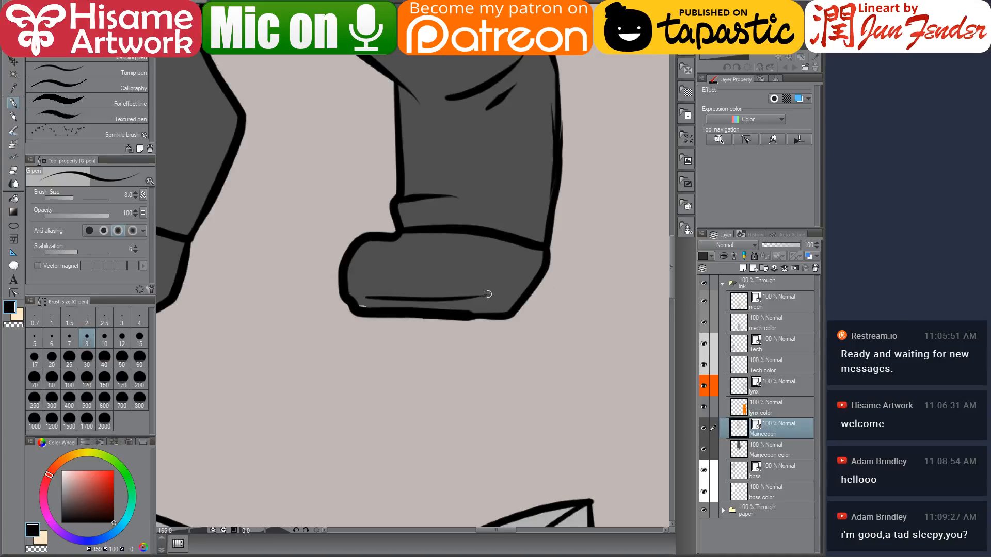
{"action": "key", "text": "ctrl+z"}
{"action": "left_click_drag", "start_coordinate": [363, 301], "coordinate": [494, 299]}
{"action": "key", "text": "ctrl+z"}
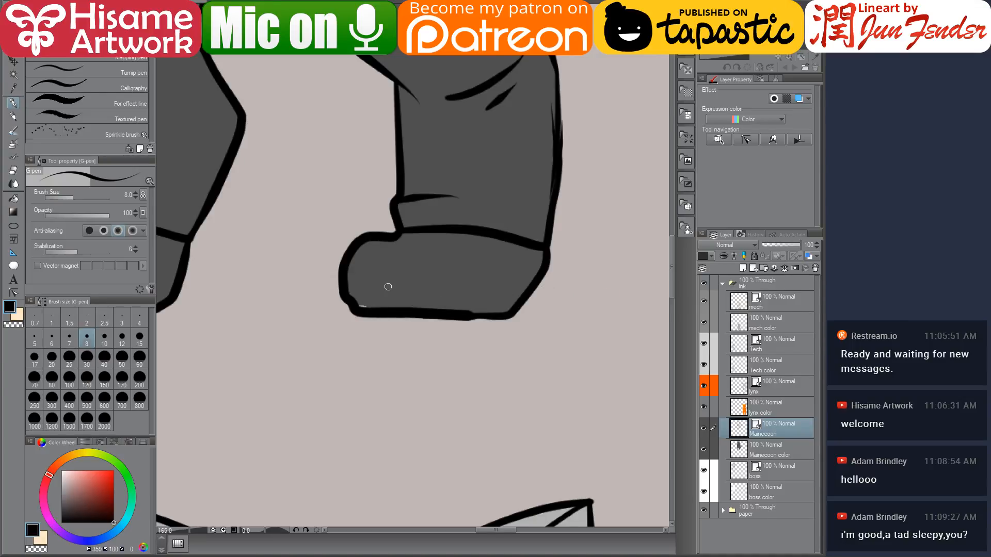
{"action": "left_click_drag", "start_coordinate": [361, 299], "coordinate": [494, 299]}
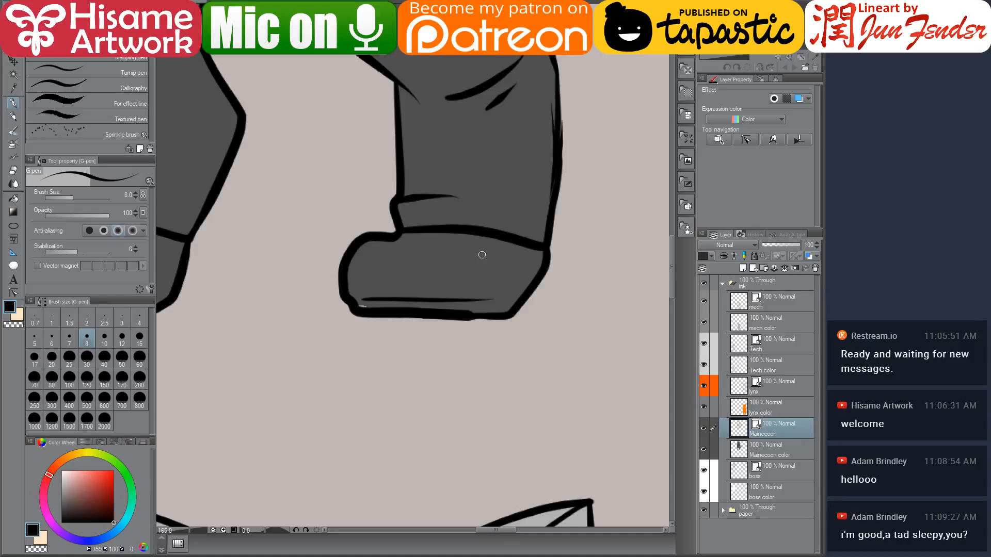
Step: Erase the stray overlapping line along the outer edge of the dark cat's right lower leg
{"action": "left_click_drag", "start_coordinate": [516, 206], "coordinate": [510, 274]}
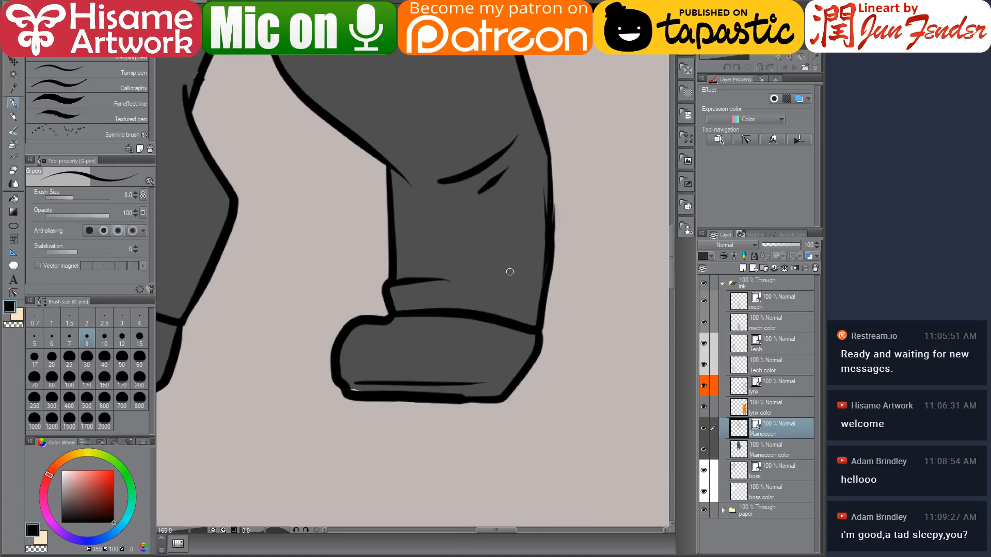
{"action": "left_click", "coordinate": [13, 170]}
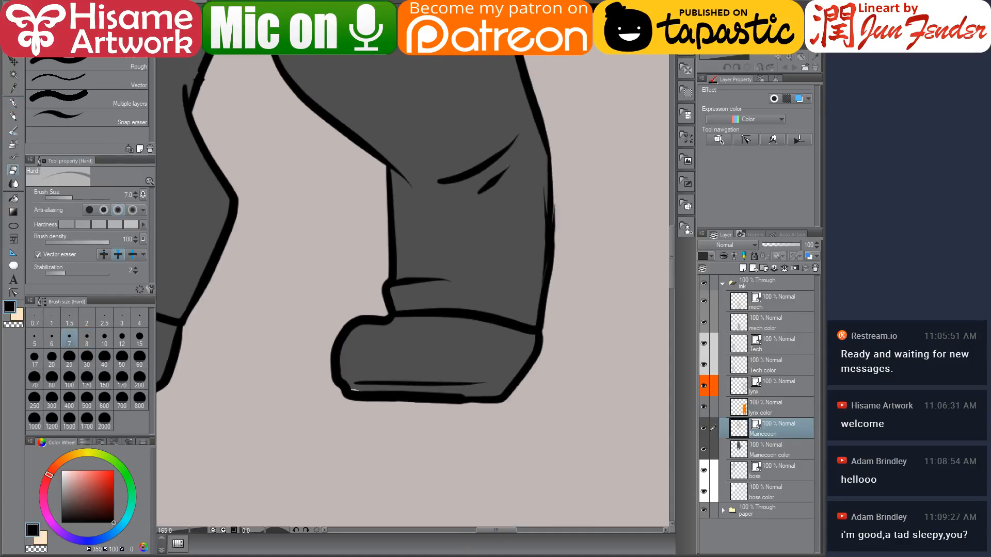
{"action": "left_click_drag", "start_coordinate": [546, 194], "coordinate": [556, 239]}
Step: Look over the dark cat's whole figure and examine the white cat's head and upper body up close
{"action": "scroll", "coordinate": [521, 454], "scroll_direction": "down", "scroll_amount": 8}
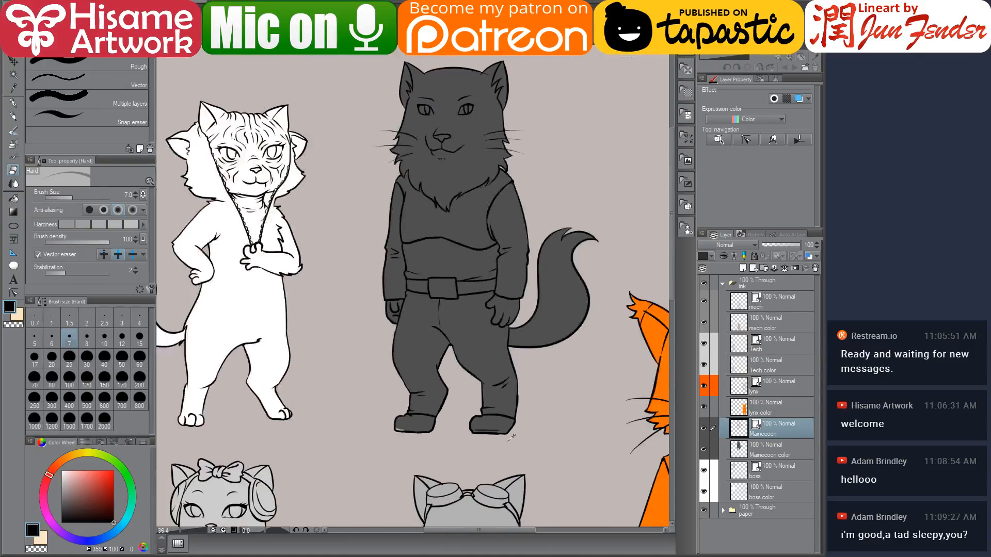
{"action": "left_click_drag", "start_coordinate": [522, 463], "coordinate": [569, 356]}
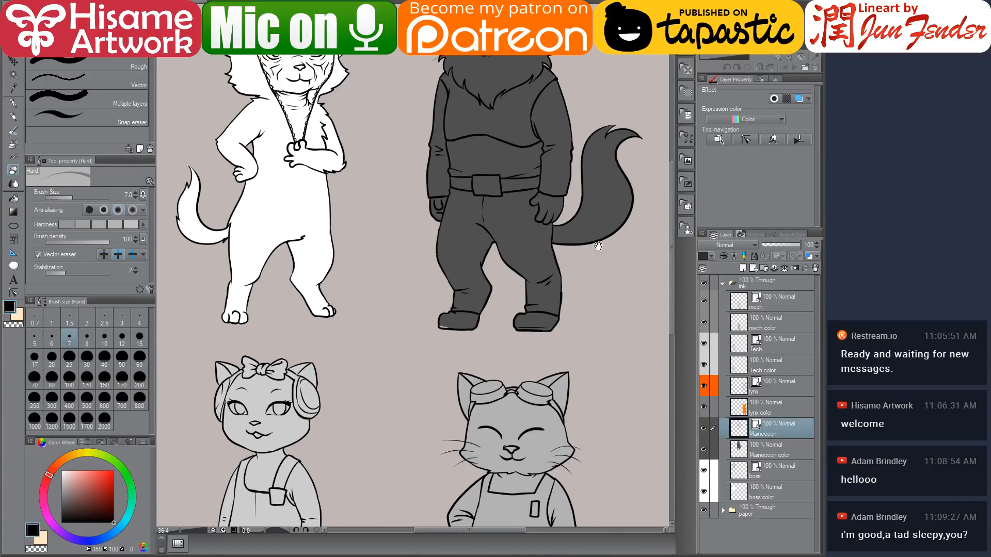
{"action": "left_click_drag", "start_coordinate": [598, 246], "coordinate": [641, 345]}
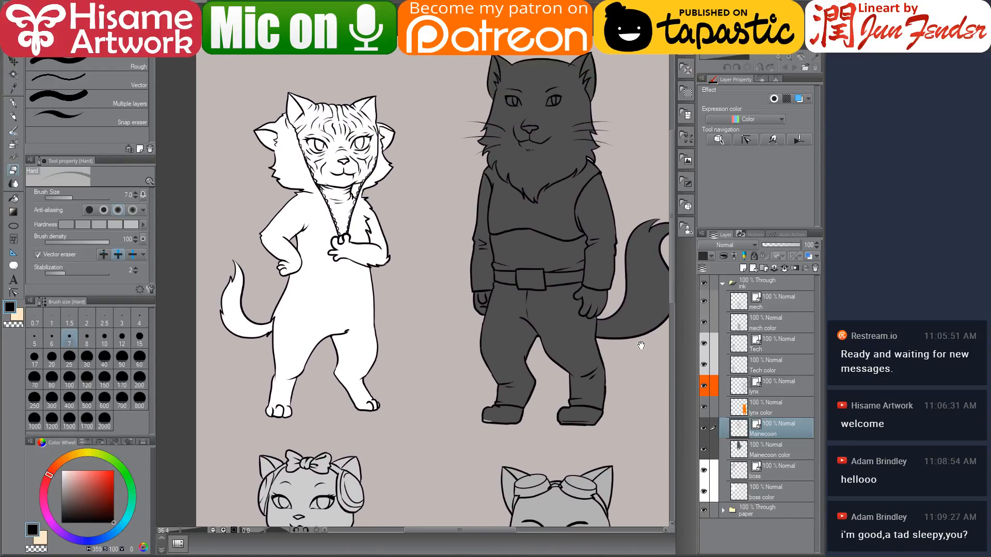
{"action": "scroll", "coordinate": [276, 229], "scroll_direction": "up", "scroll_amount": 4}
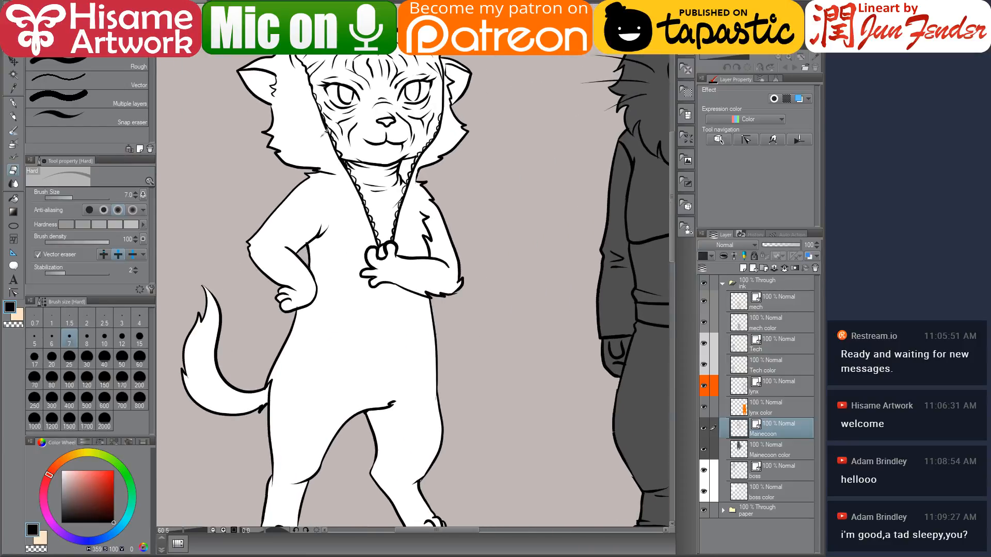
{"action": "scroll", "coordinate": [369, 108], "scroll_direction": "up", "scroll_amount": 2}
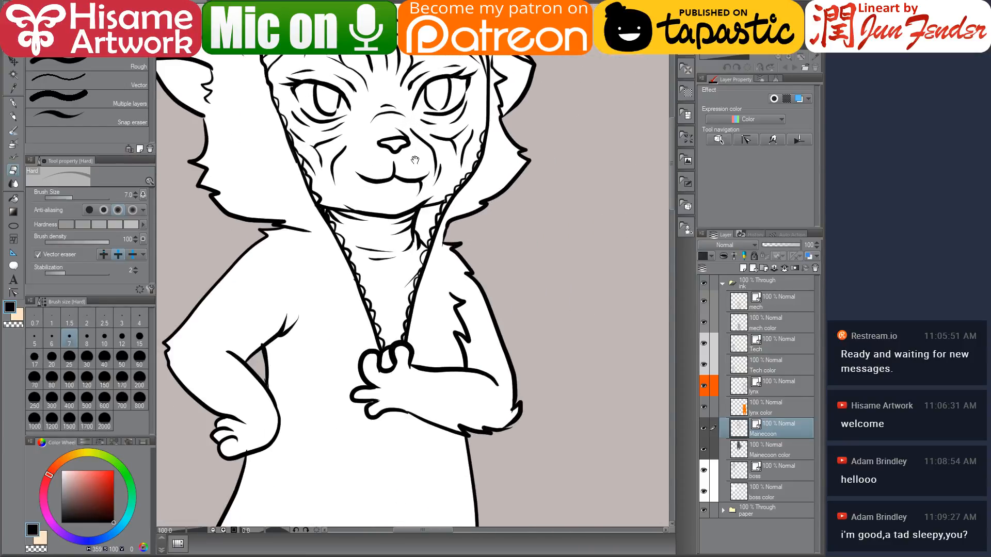
{"action": "left_click_drag", "start_coordinate": [415, 160], "coordinate": [456, 244]}
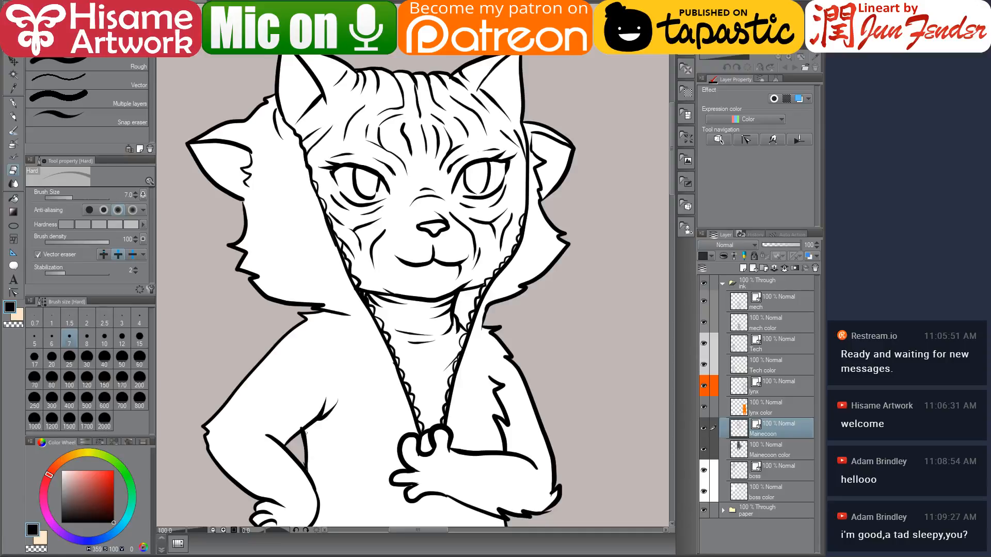
Step: On the boss ink layer, stretch the crease just under the white cat's chin across the neck to join the crease on the other side
{"action": "scroll", "coordinate": [253, 449], "scroll_direction": "up", "scroll_amount": 3}
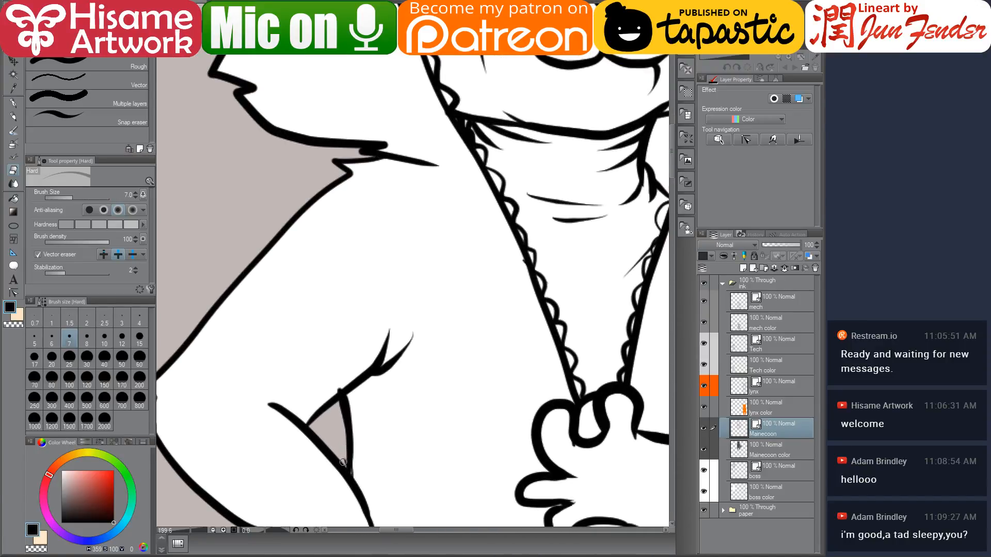
{"action": "left_click", "coordinate": [772, 368]}
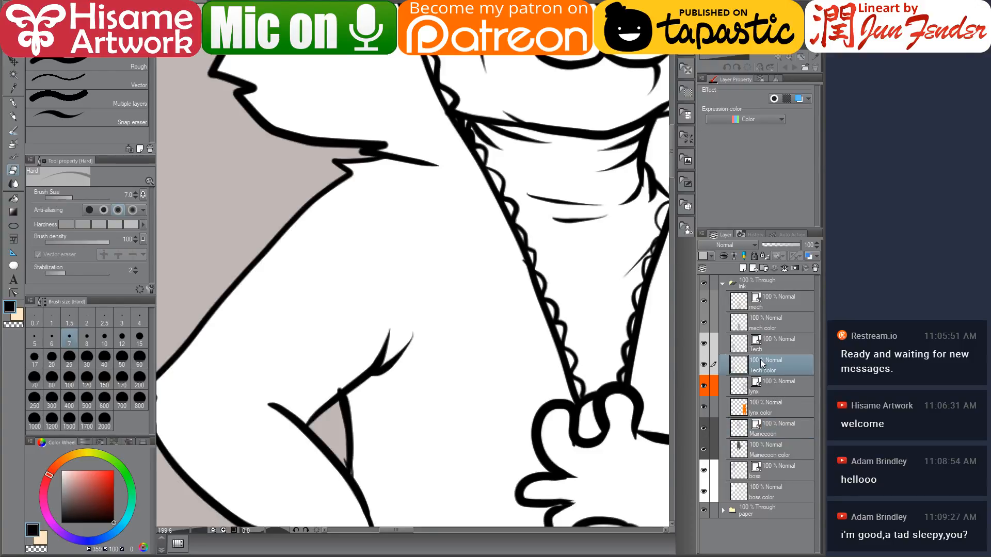
{"action": "left_click", "coordinate": [763, 475]}
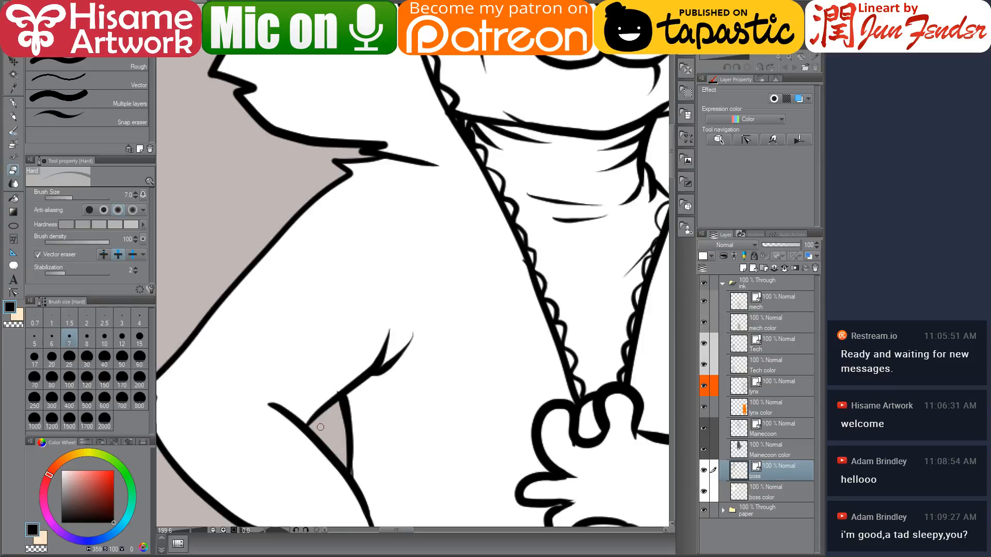
{"action": "scroll", "coordinate": [322, 381], "scroll_direction": "down", "scroll_amount": 5}
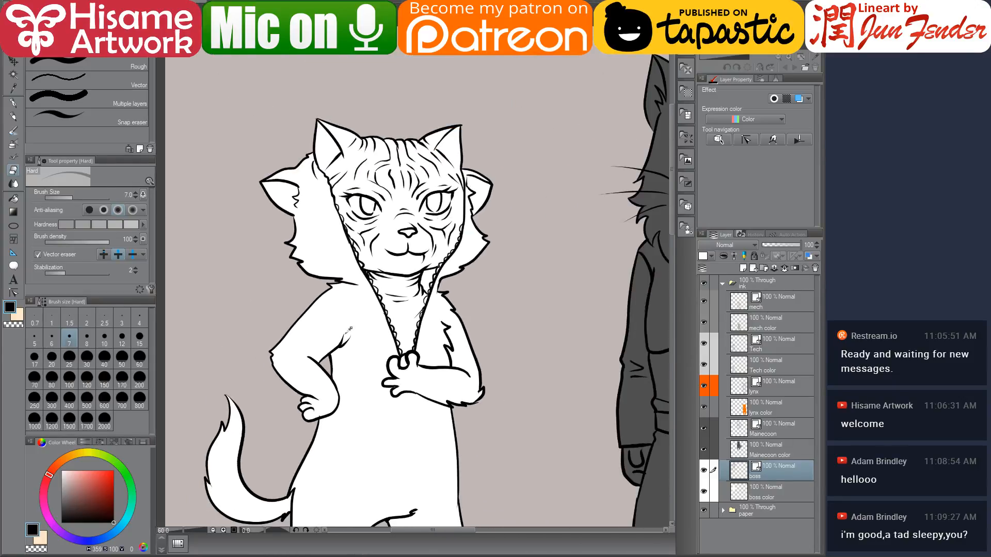
{"action": "left_click_drag", "start_coordinate": [438, 428], "coordinate": [438, 271]}
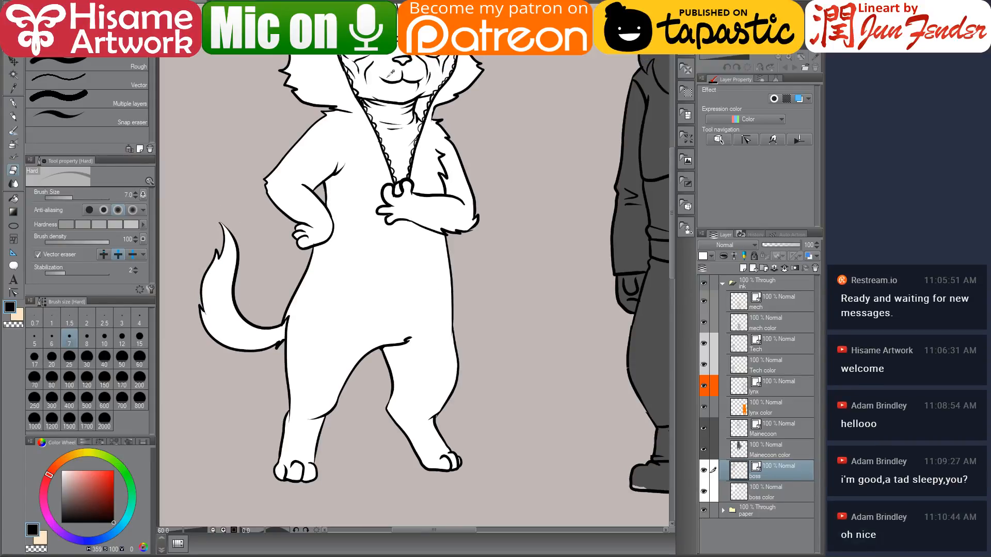
{"action": "left_click_drag", "start_coordinate": [394, 96], "coordinate": [378, 184]}
{"action": "scroll", "coordinate": [407, 294], "scroll_direction": "up", "scroll_amount": 4}
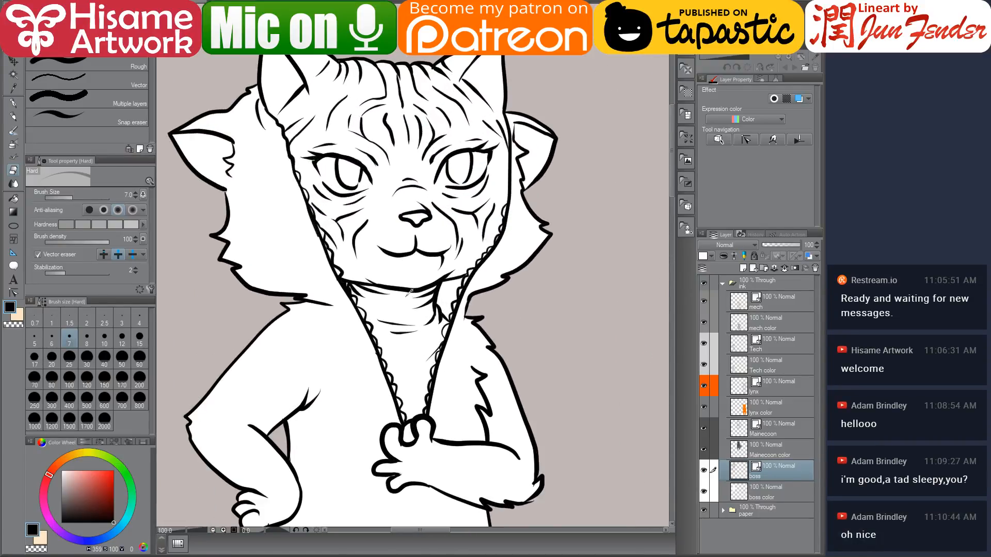
{"action": "scroll", "coordinate": [407, 294], "scroll_direction": "up", "scroll_amount": 3}
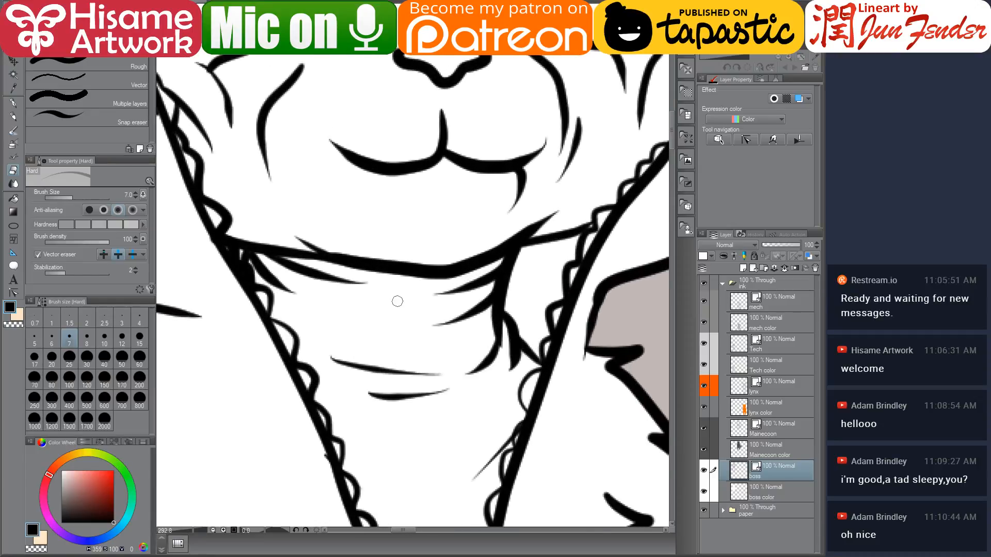
{"action": "left_click", "coordinate": [13, 292]}
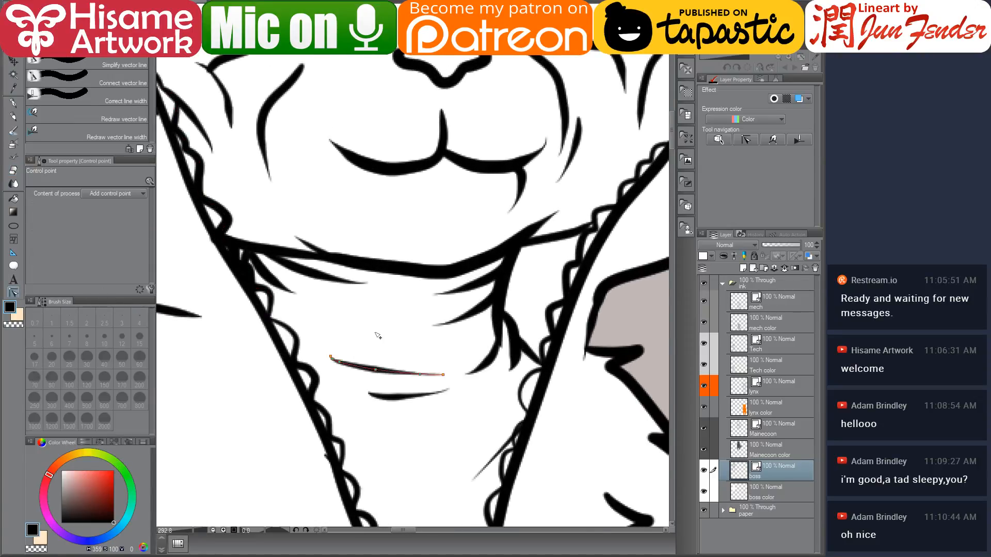
{"action": "mouse_move", "coordinate": [371, 286]}
{"action": "left_mouse_down"}
{"action": "mouse_move", "coordinate": [472, 292]}
{"action": "mouse_move", "coordinate": [462, 287]}
{"action": "left_mouse_up"}
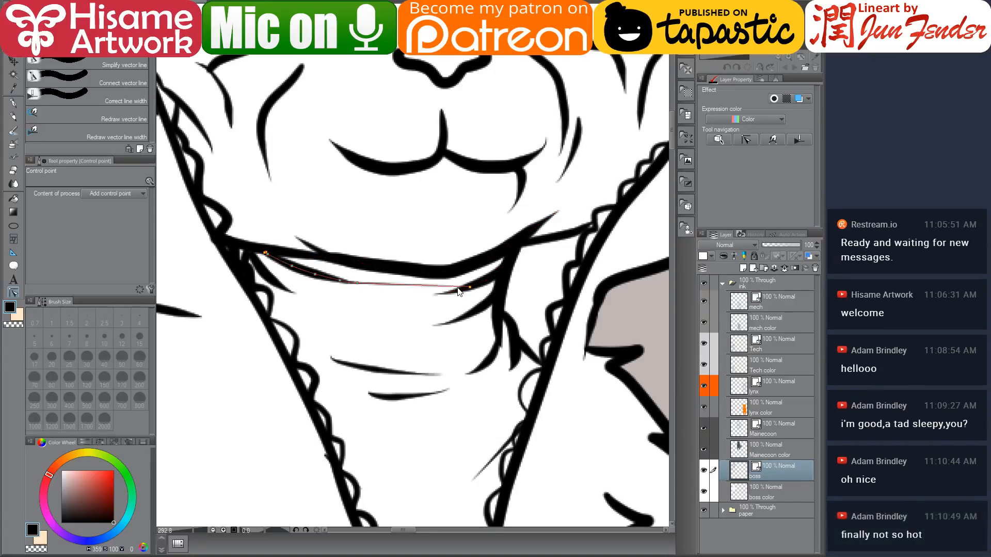
{"action": "key", "text": "ctrl+z"}
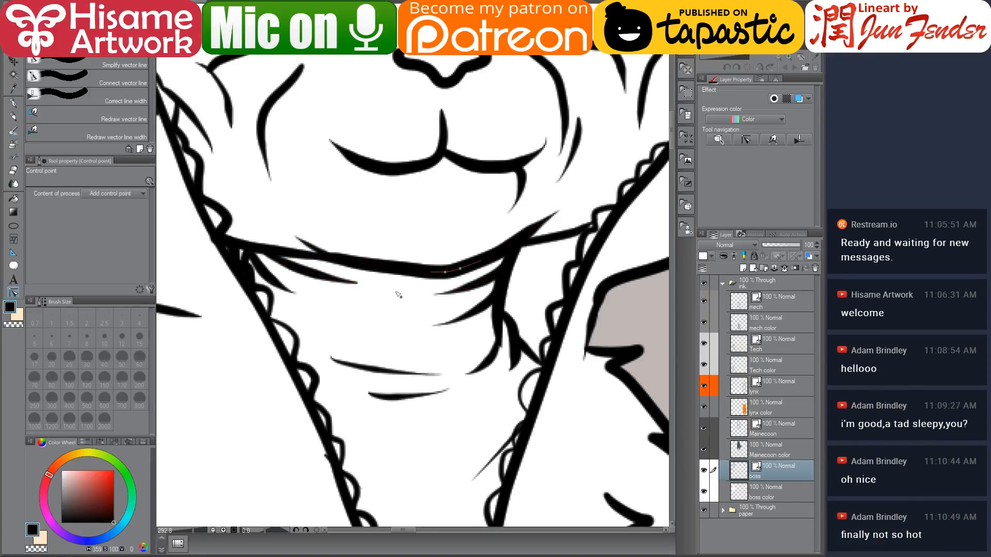
{"action": "left_click", "coordinate": [358, 282], "text": "alt"}
{"action": "left_click_drag", "start_coordinate": [342, 281], "coordinate": [463, 291]}
{"action": "left_click_drag", "start_coordinate": [315, 274], "coordinate": [401, 293]}
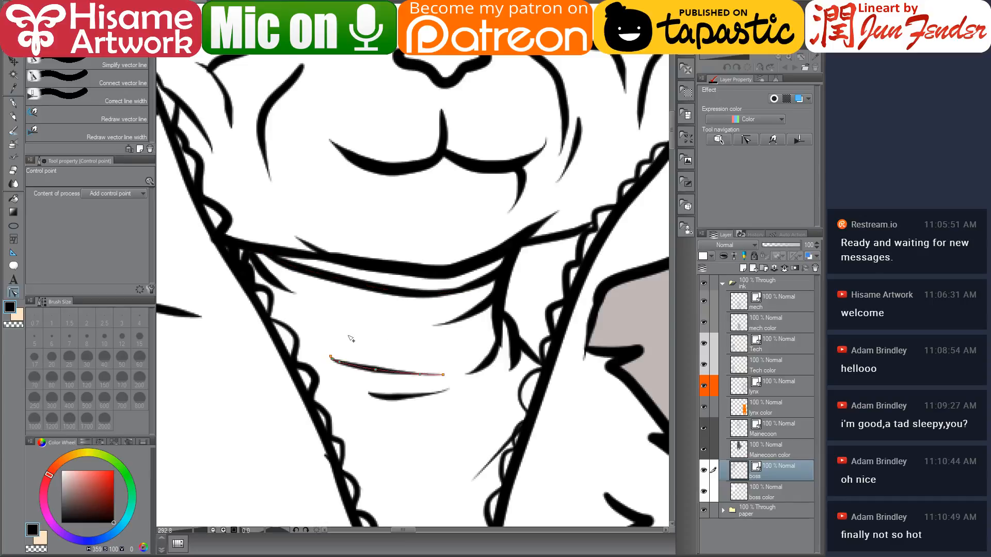
Step: On the Tech ink layer, erase the first two toe lines of the left-hand foot of the grey cat with the bow and headphones
{"action": "scroll", "coordinate": [350, 340], "scroll_direction": "down", "scroll_amount": 8}
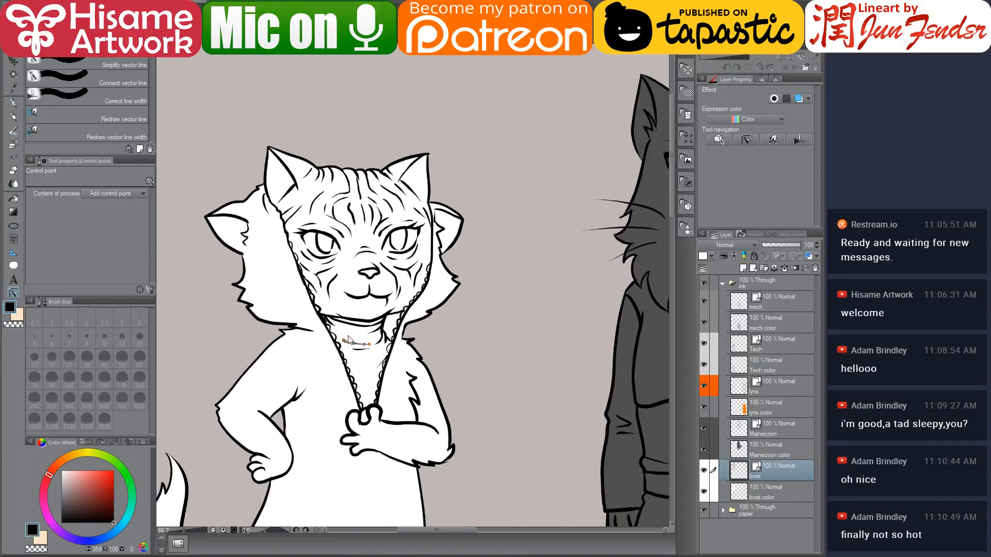
{"action": "left_click_drag", "start_coordinate": [447, 327], "coordinate": [453, 184]}
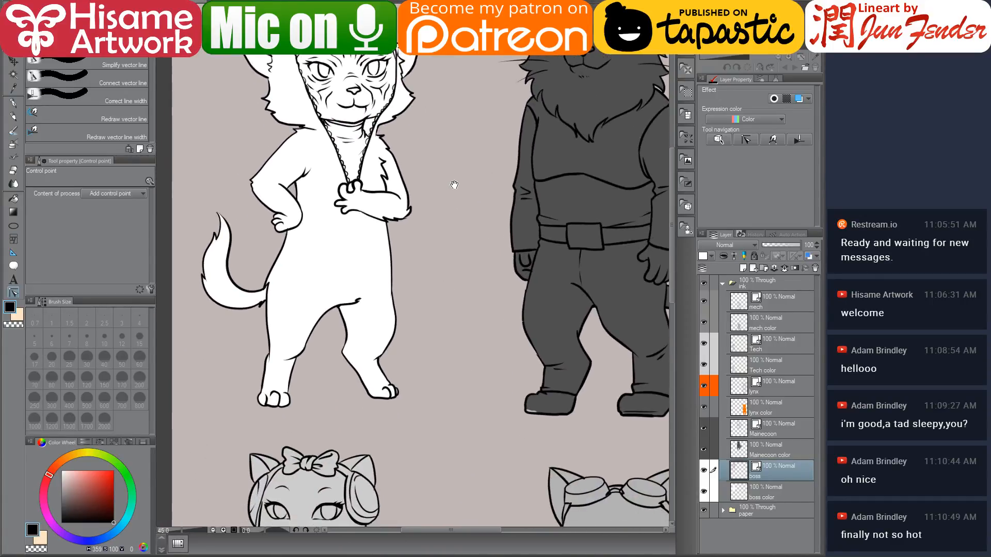
{"action": "left_click_drag", "start_coordinate": [481, 255], "coordinate": [454, 106]}
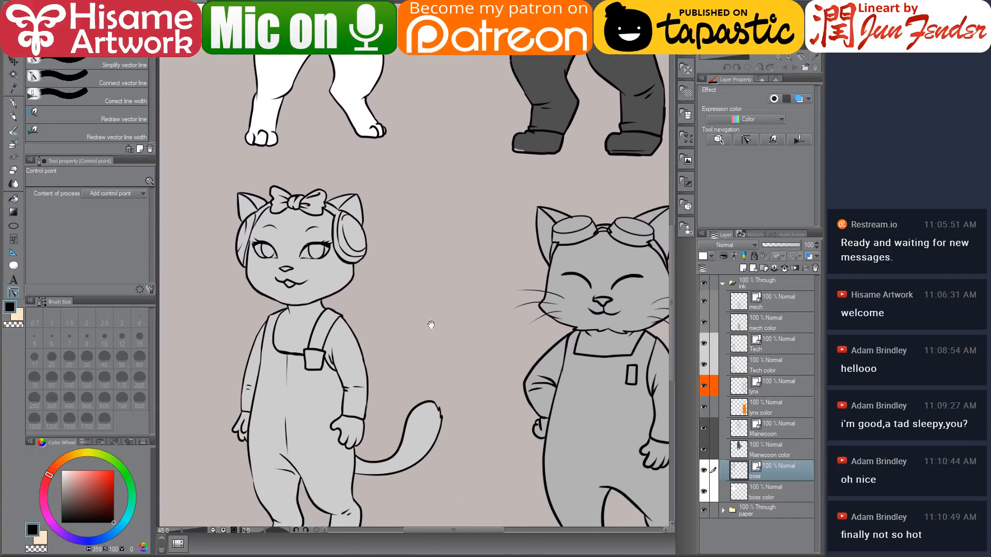
{"action": "left_click_drag", "start_coordinate": [403, 441], "coordinate": [434, 276]}
{"action": "scroll", "coordinate": [305, 447], "scroll_direction": "up", "scroll_amount": 8}
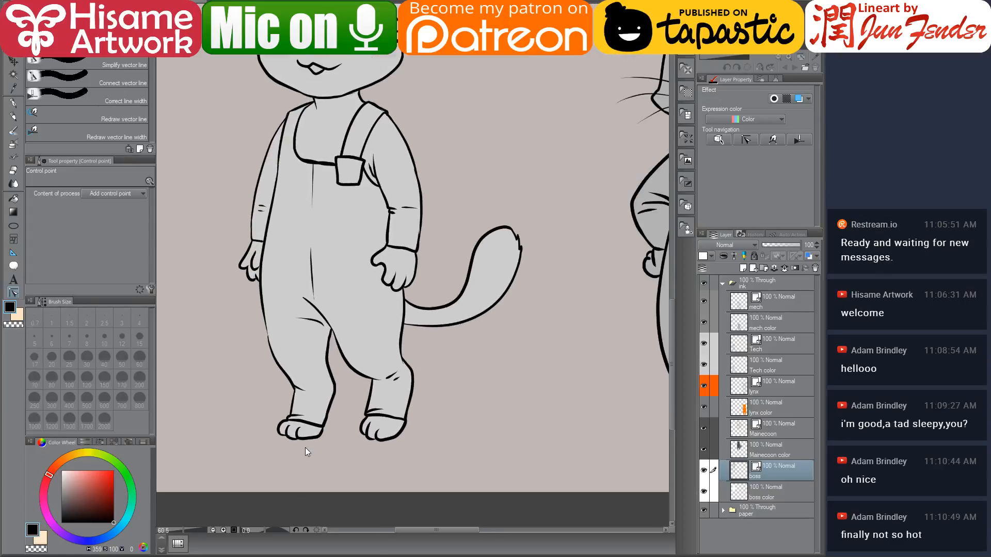
{"action": "left_click_drag", "start_coordinate": [332, 356], "coordinate": [345, 365]}
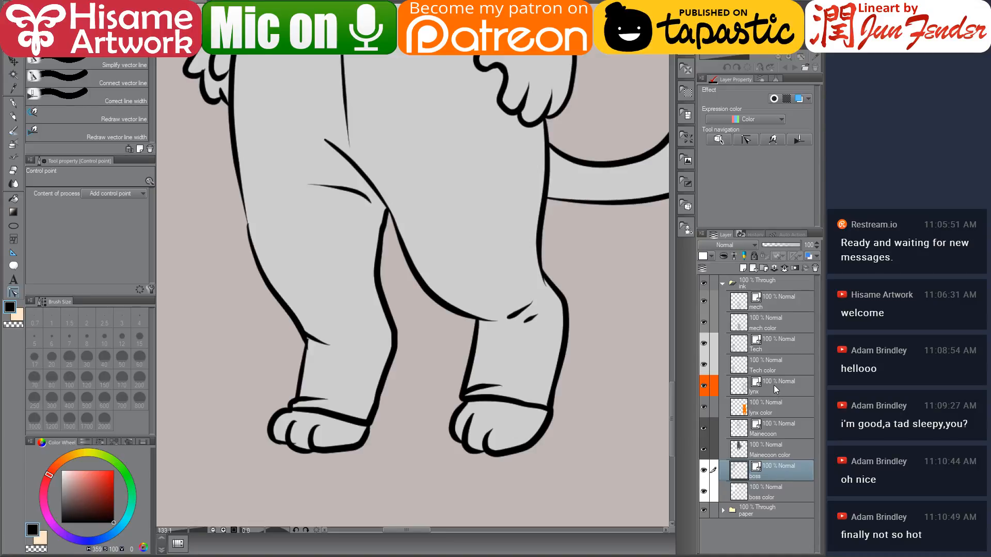
{"action": "left_click", "coordinate": [769, 349]}
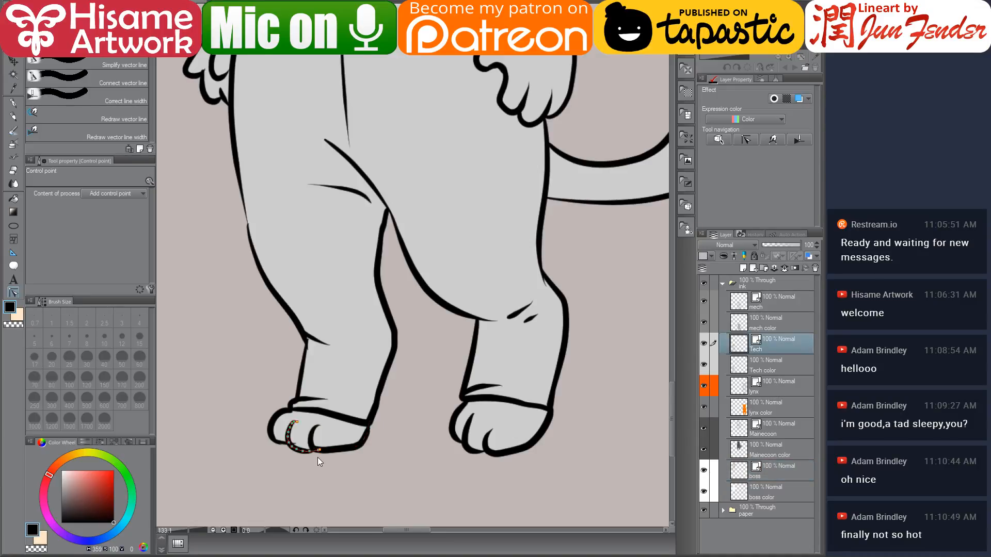
{"action": "scroll", "coordinate": [318, 457], "scroll_direction": "up", "scroll_amount": 1}
{"action": "scroll", "coordinate": [319, 455], "scroll_direction": "up", "scroll_amount": 1}
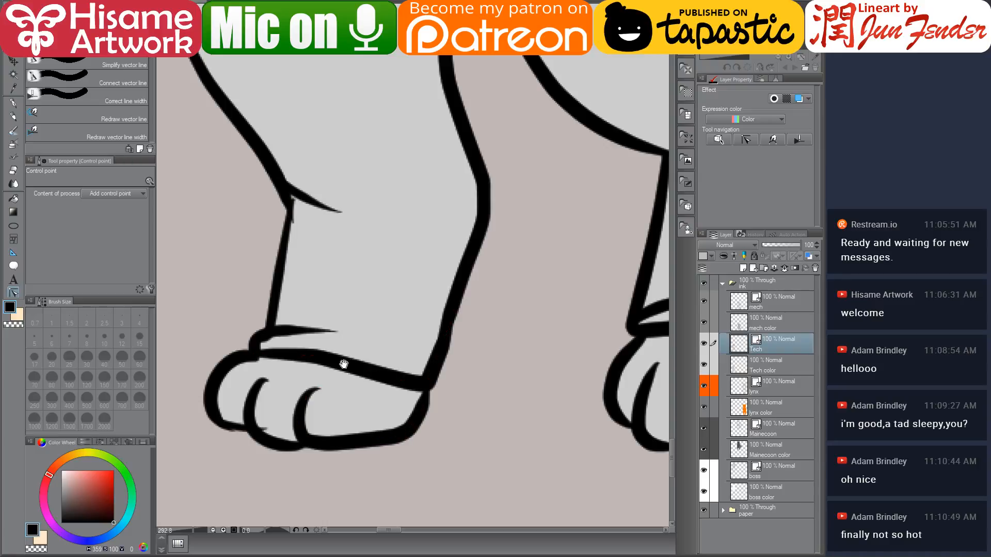
{"action": "left_click_drag", "start_coordinate": [343, 358], "coordinate": [426, 255]}
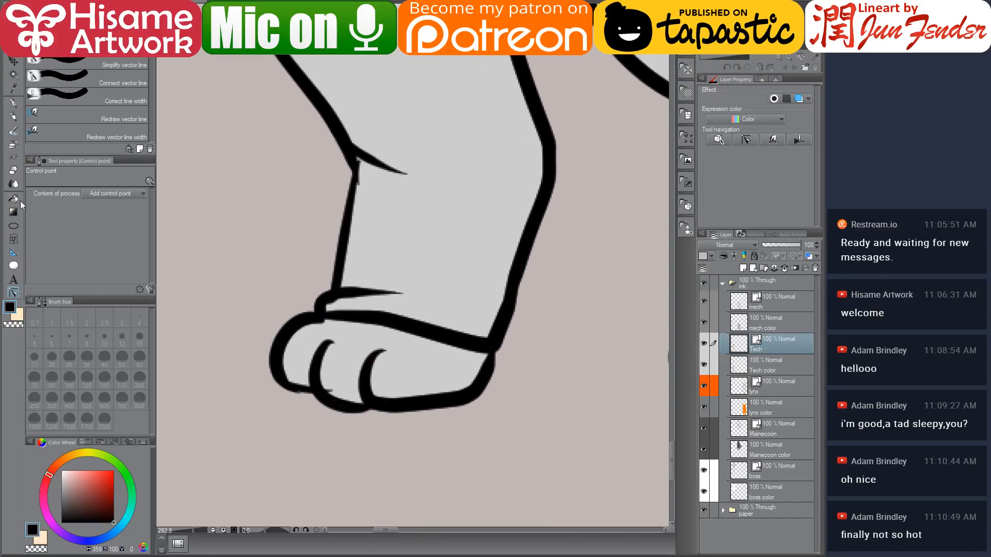
{"action": "left_click", "coordinate": [14, 170]}
{"action": "mouse_move", "coordinate": [303, 343]}
{"action": "left_mouse_down"}
{"action": "mouse_move", "coordinate": [339, 387]}
{"action": "mouse_move", "coordinate": [331, 384]}
{"action": "mouse_move", "coordinate": [346, 417]}
{"action": "left_mouse_up"}
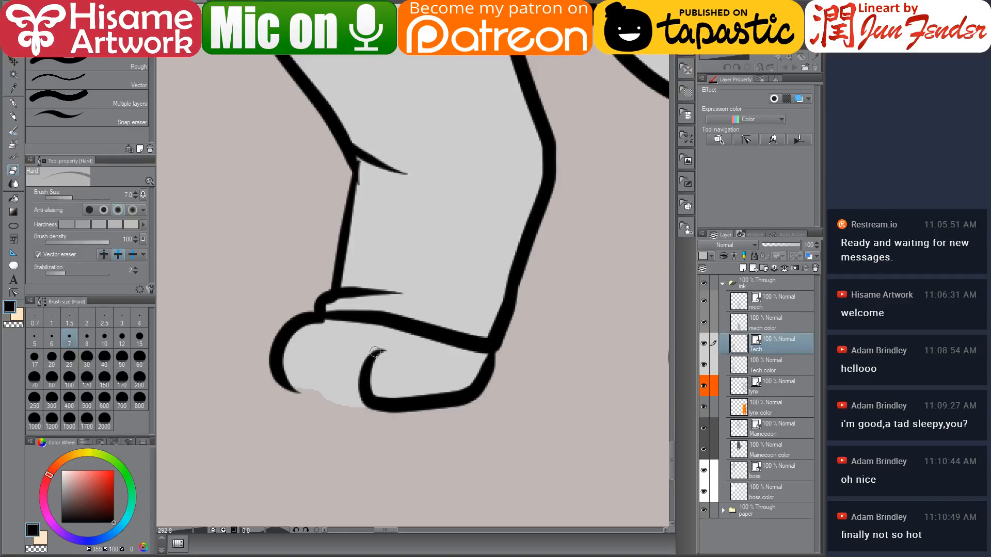
Step: Trim the remaining toe curl from the left-hand foot's sole line by deleting its upper control points
{"action": "left_click", "coordinate": [14, 293]}
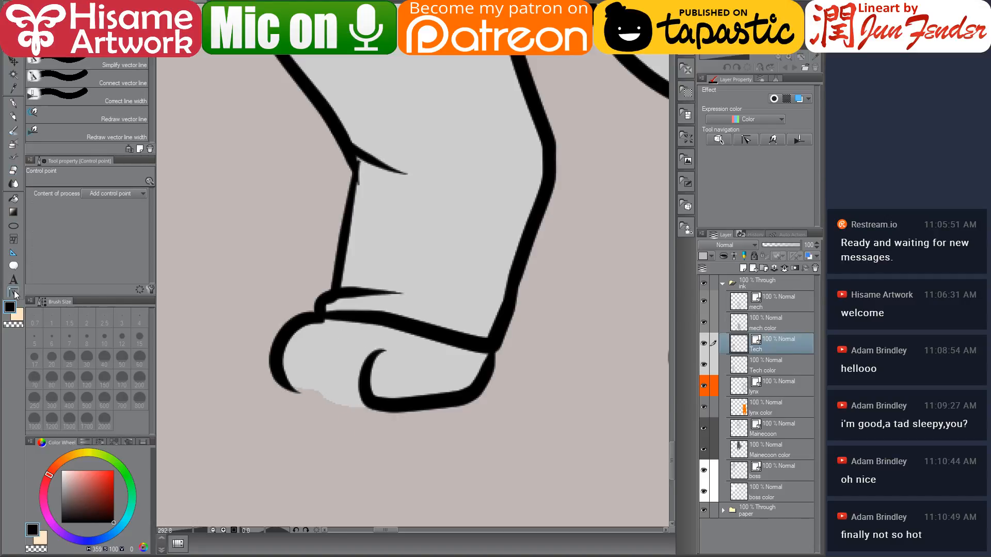
{"action": "left_click_drag", "start_coordinate": [381, 350], "coordinate": [367, 372]}
{"action": "left_click", "coordinate": [365, 380], "text": "alt"}
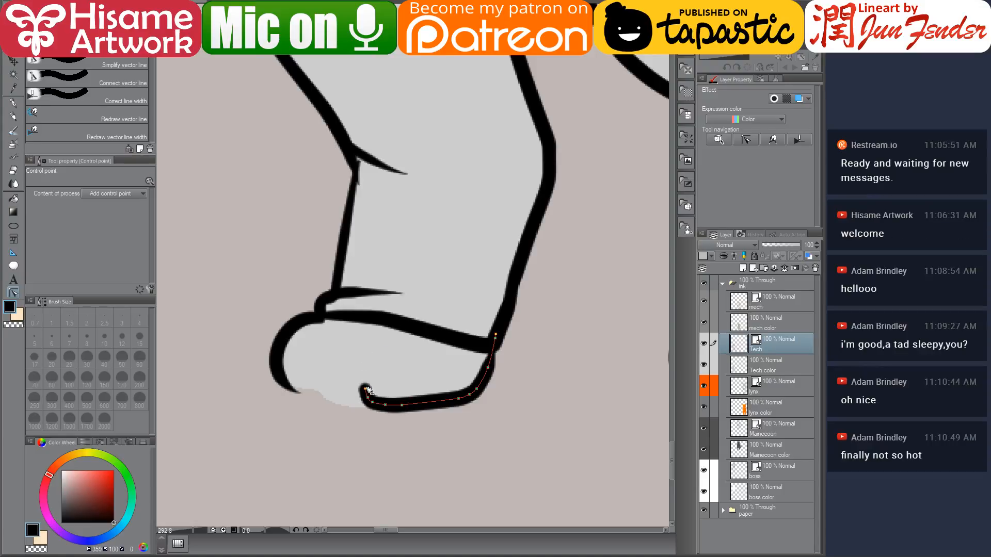
{"action": "left_click", "coordinate": [365, 389], "text": "alt"}
{"action": "left_click", "coordinate": [368, 398], "text": "alt"}
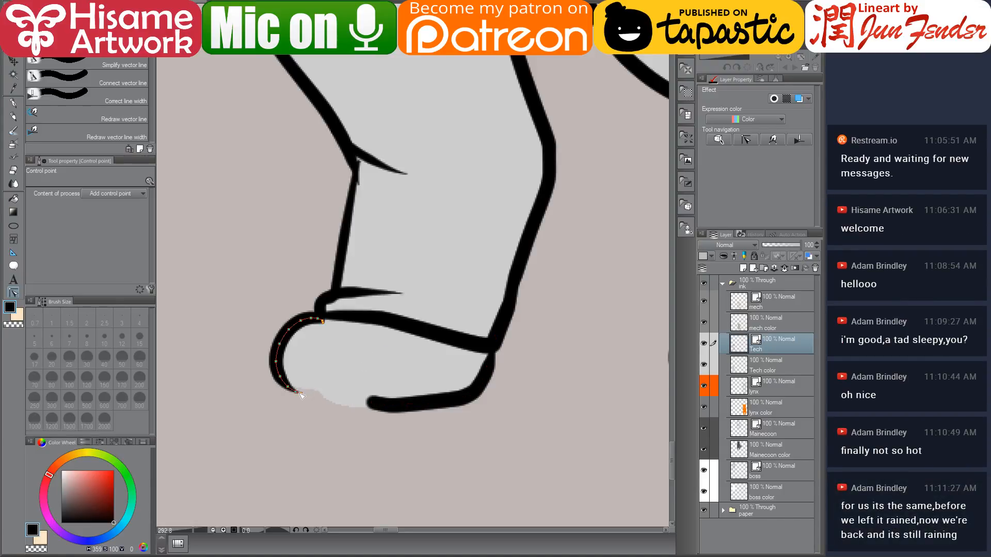
Step: Extend the left-hand foot's front outline to meet the sole line and shape its control points into a rounded shoe tip
{"action": "left_click_drag", "start_coordinate": [301, 395], "coordinate": [382, 392]}
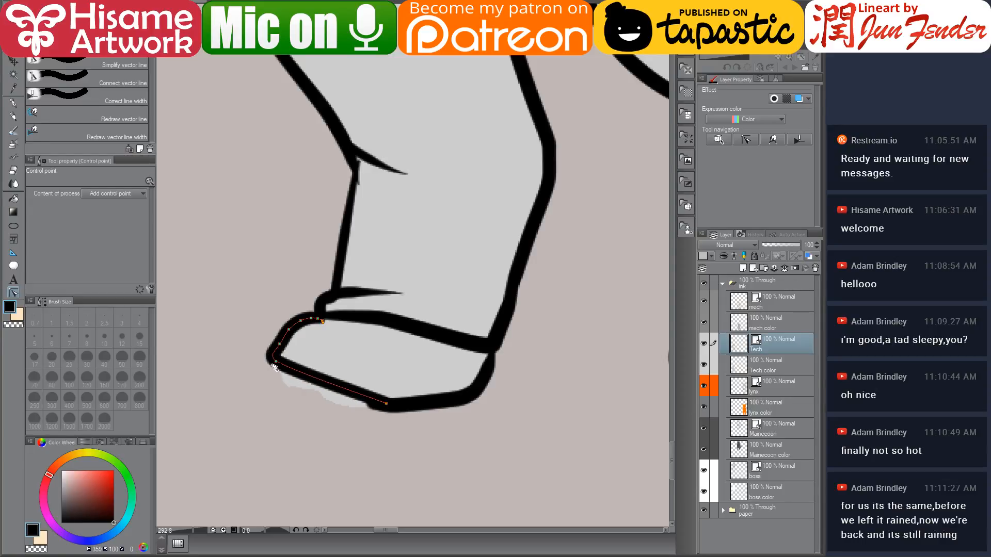
{"action": "left_click_drag", "start_coordinate": [277, 362], "coordinate": [288, 397]}
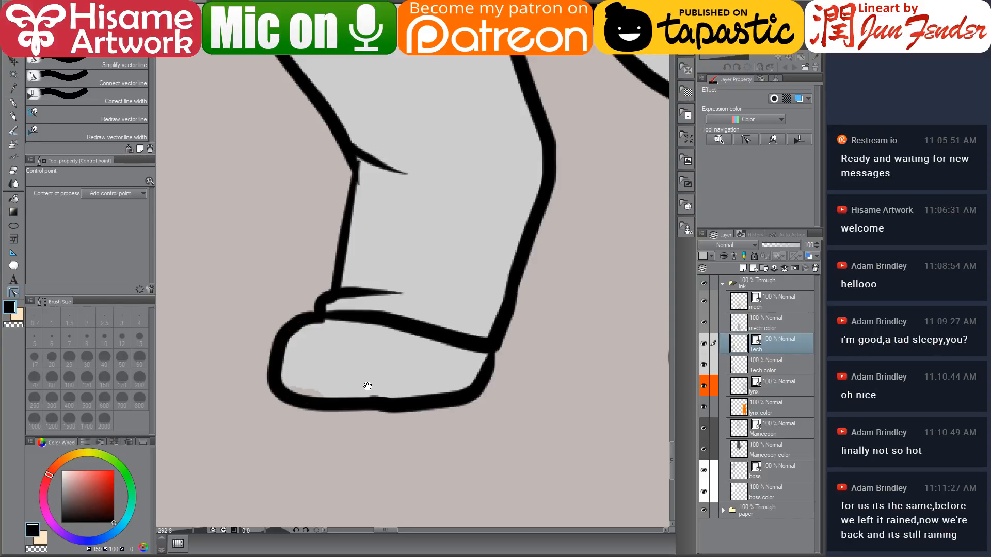
{"action": "left_click_drag", "start_coordinate": [365, 392], "coordinate": [331, 392]}
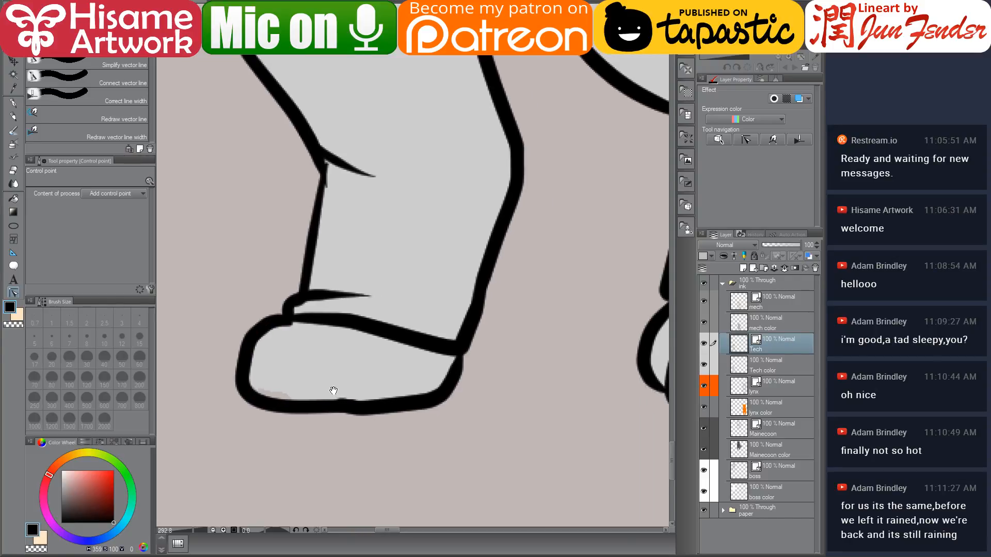
{"action": "left_click", "coordinate": [287, 323]}
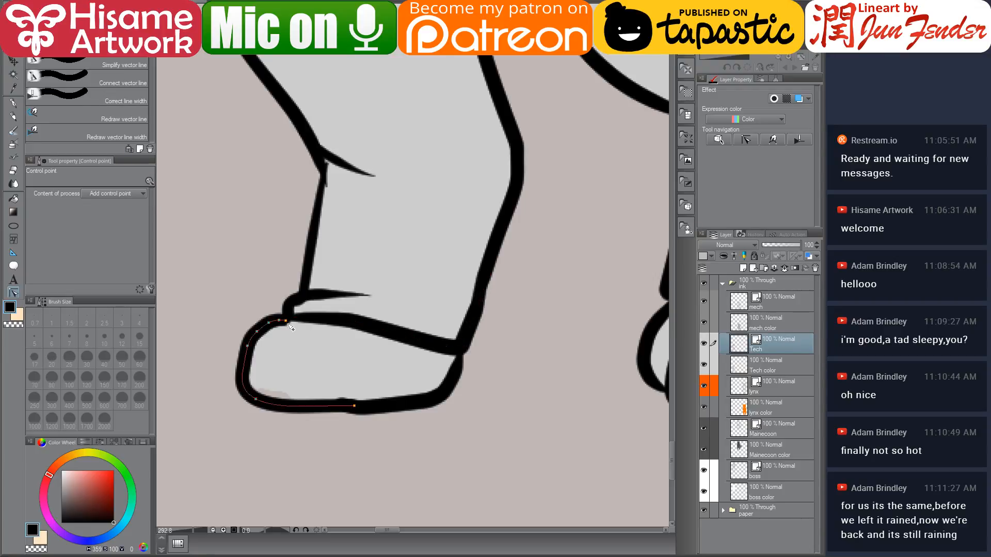
Step: Erase the toe lines of the grey cat's right-hand foot, undoing the erasure of its outer sole line
{"action": "mouse_move", "coordinate": [586, 361]}
{"action": "left_mouse_down"}
{"action": "mouse_move", "coordinate": [552, 339]}
{"action": "mouse_move", "coordinate": [284, 316]}
{"action": "mouse_move", "coordinate": [275, 351]}
{"action": "mouse_move", "coordinate": [330, 362]}
{"action": "left_mouse_up"}
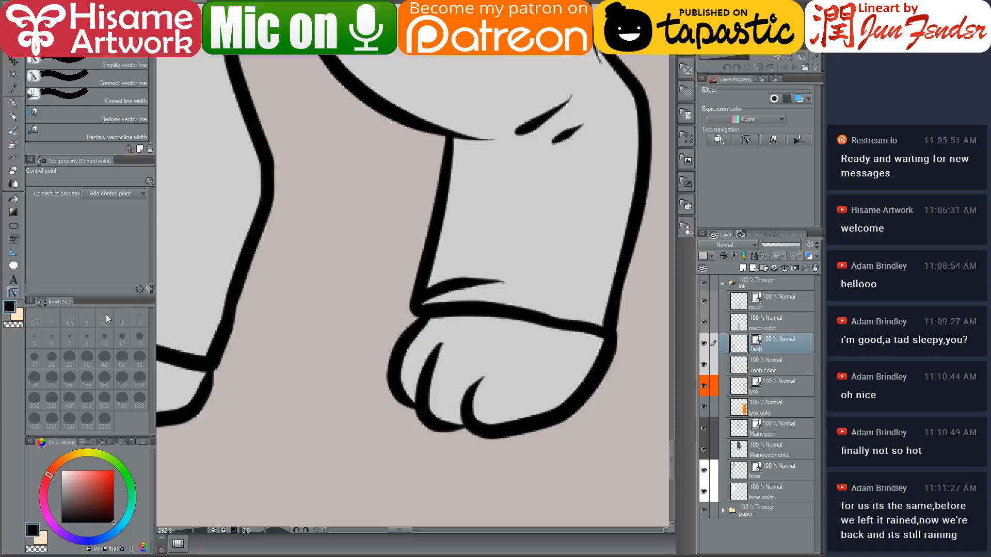
{"action": "left_click", "coordinate": [13, 170]}
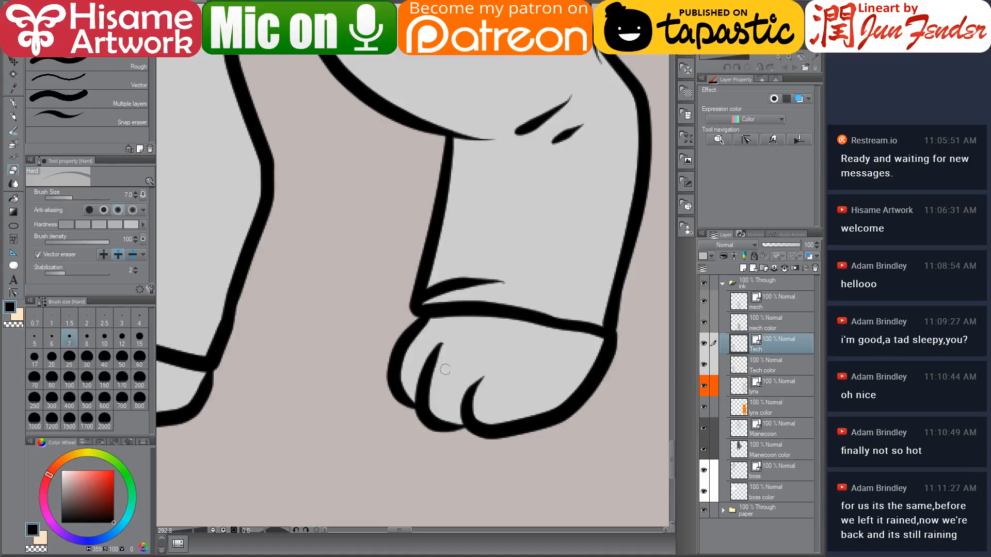
{"action": "left_click_drag", "start_coordinate": [435, 361], "coordinate": [438, 416]}
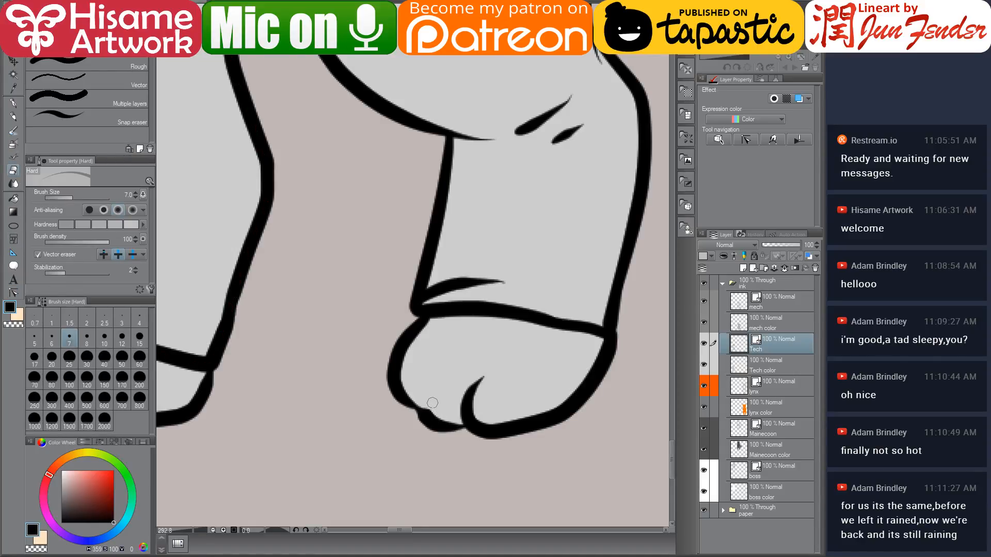
{"action": "mouse_move", "coordinate": [475, 385]}
{"action": "left_mouse_down"}
{"action": "mouse_move", "coordinate": [424, 449]}
{"action": "mouse_move", "coordinate": [427, 408]}
{"action": "mouse_move", "coordinate": [425, 431]}
{"action": "mouse_move", "coordinate": [447, 408]}
{"action": "mouse_move", "coordinate": [450, 429]}
{"action": "mouse_move", "coordinate": [442, 418]}
{"action": "mouse_move", "coordinate": [476, 417]}
{"action": "left_mouse_up"}
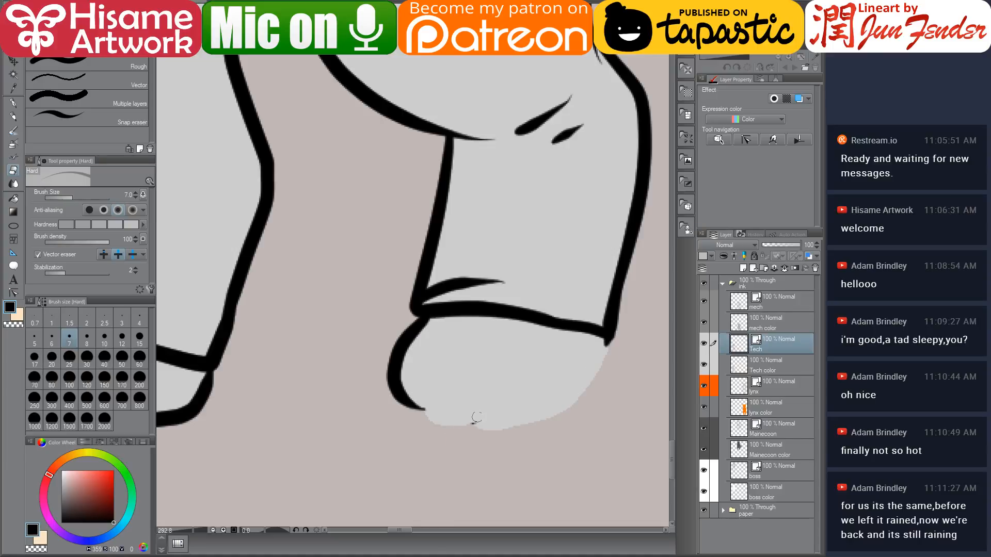
{"action": "key", "text": "ctrl+z"}
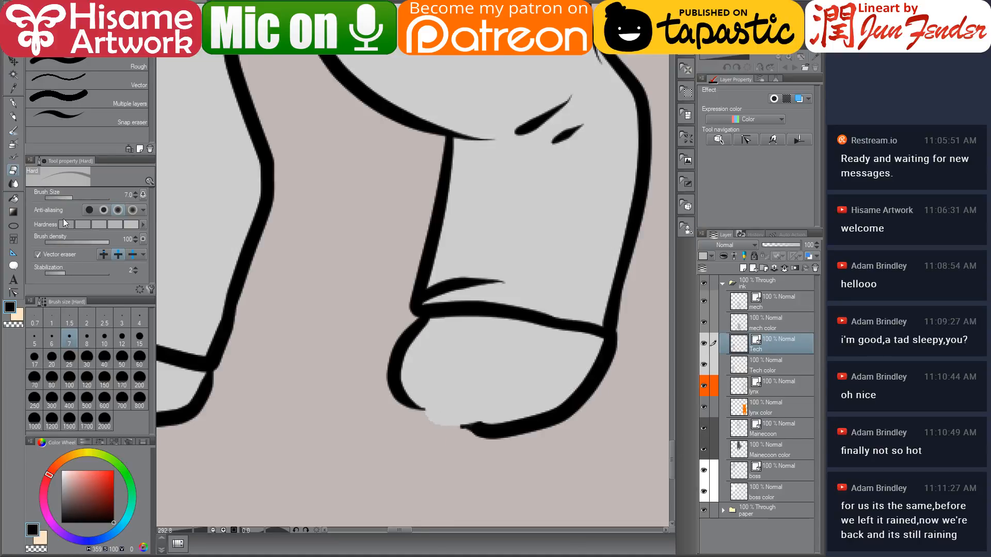
Step: Extend the right-hand foot's front outline down to the sole line and adjust its control points into a shoe tip
{"action": "left_click", "coordinate": [12, 291]}
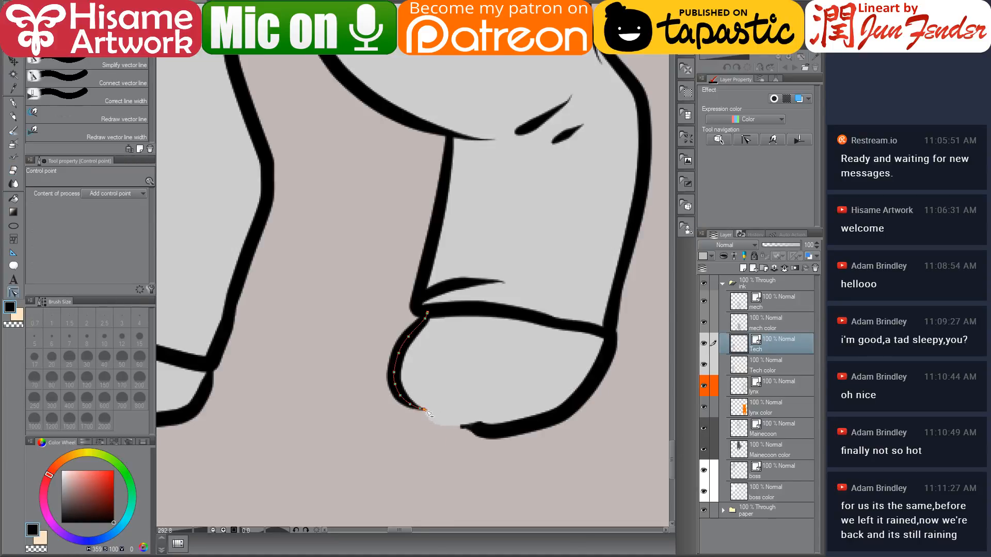
{"action": "left_click_drag", "start_coordinate": [419, 408], "coordinate": [487, 429]}
{"action": "left_click_drag", "start_coordinate": [403, 398], "coordinate": [407, 428]}
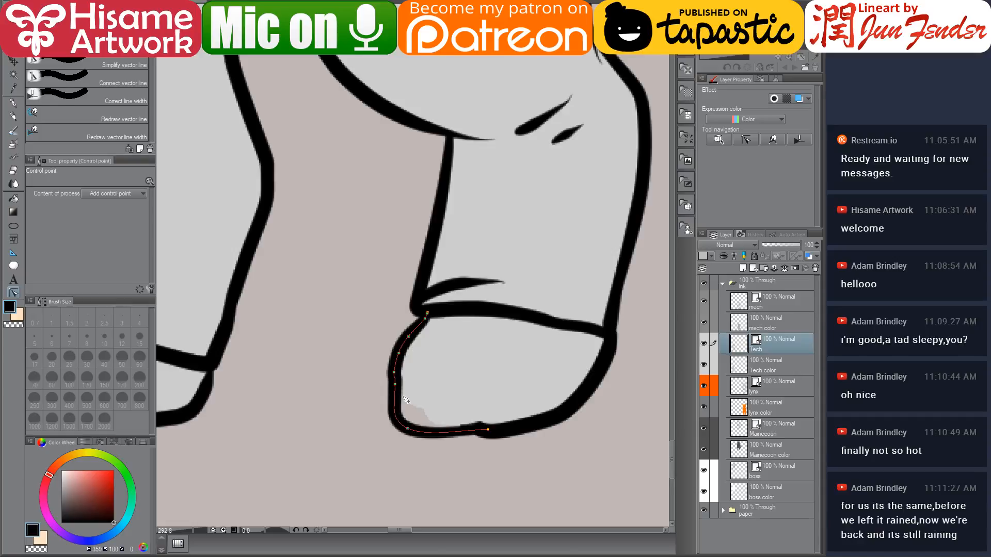
{"action": "mouse_move", "coordinate": [396, 385]}
{"action": "left_mouse_down"}
{"action": "mouse_move", "coordinate": [399, 407]}
{"action": "mouse_move", "coordinate": [394, 390]}
{"action": "left_mouse_up"}
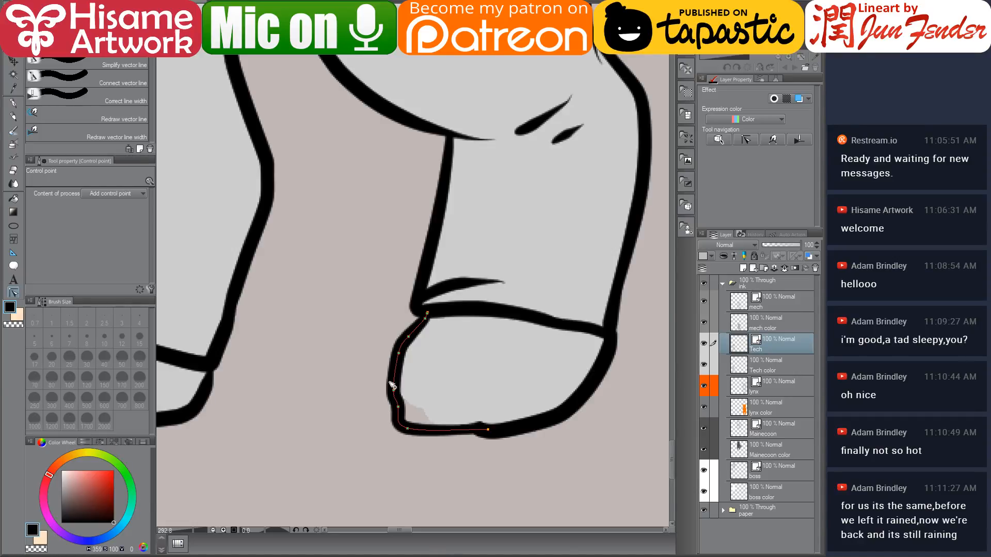
Step: Move the end control point of the right-hand shoe's heel outline so it lines up with the sole line
{"action": "scroll", "coordinate": [374, 475], "scroll_direction": "down", "scroll_amount": 10}
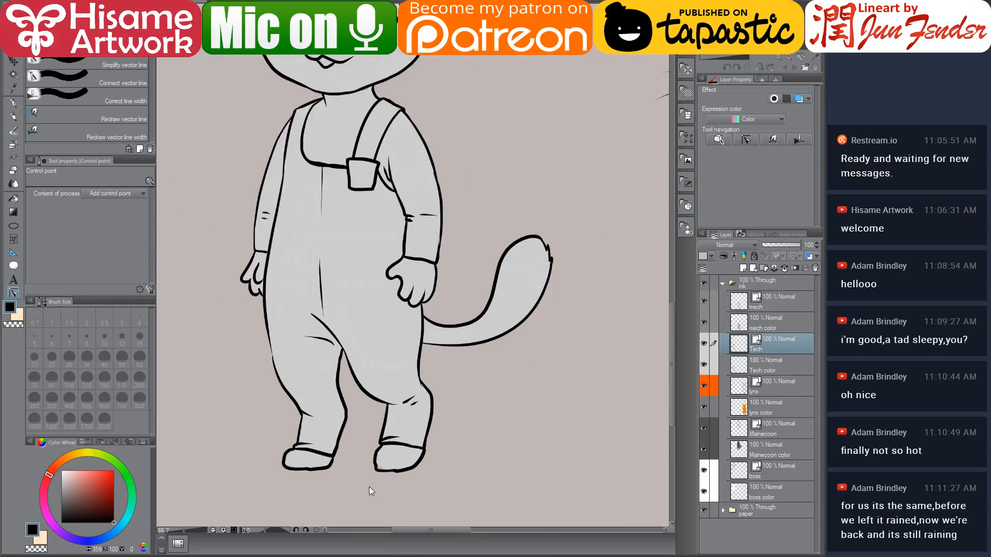
{"action": "scroll", "coordinate": [370, 485], "scroll_direction": "up", "scroll_amount": 6}
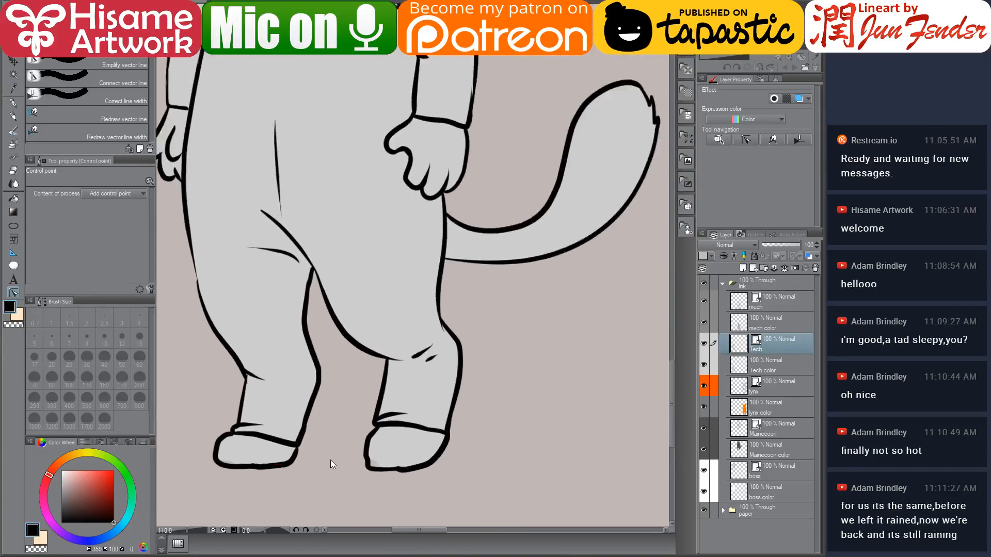
{"action": "scroll", "coordinate": [367, 500], "scroll_direction": "up", "scroll_amount": 2}
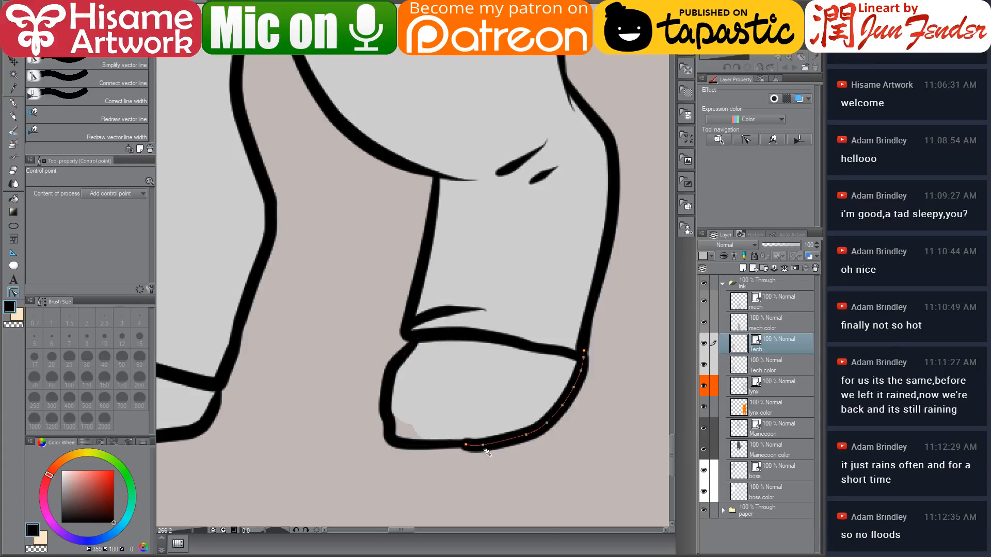
{"action": "left_click", "coordinate": [468, 445]}
{"action": "left_click_drag", "start_coordinate": [467, 446], "coordinate": [485, 445]}
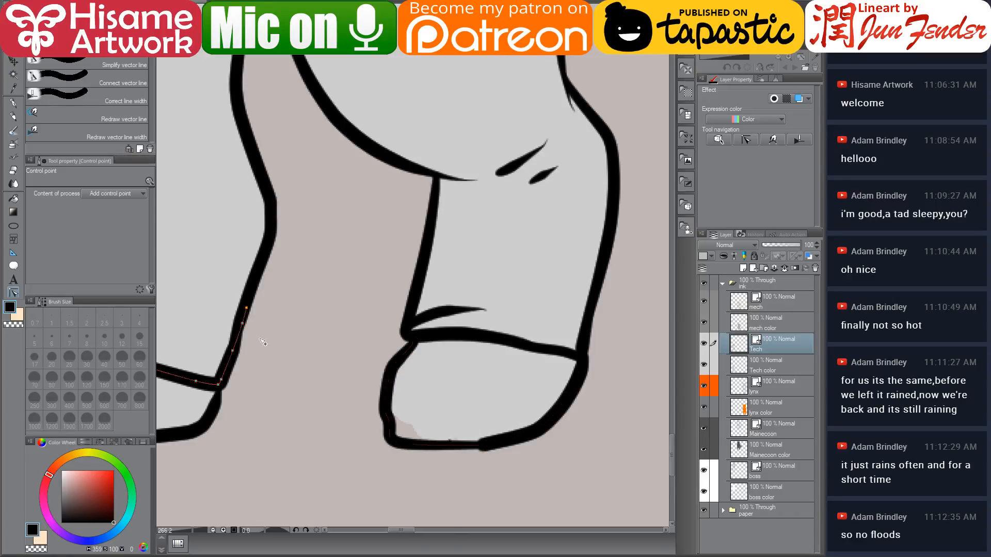
Step: Draw a thin sole line above the bottom edge of both of the light grey cat's shoes with the G-pen at size 8
{"action": "left_click", "coordinate": [15, 104]}
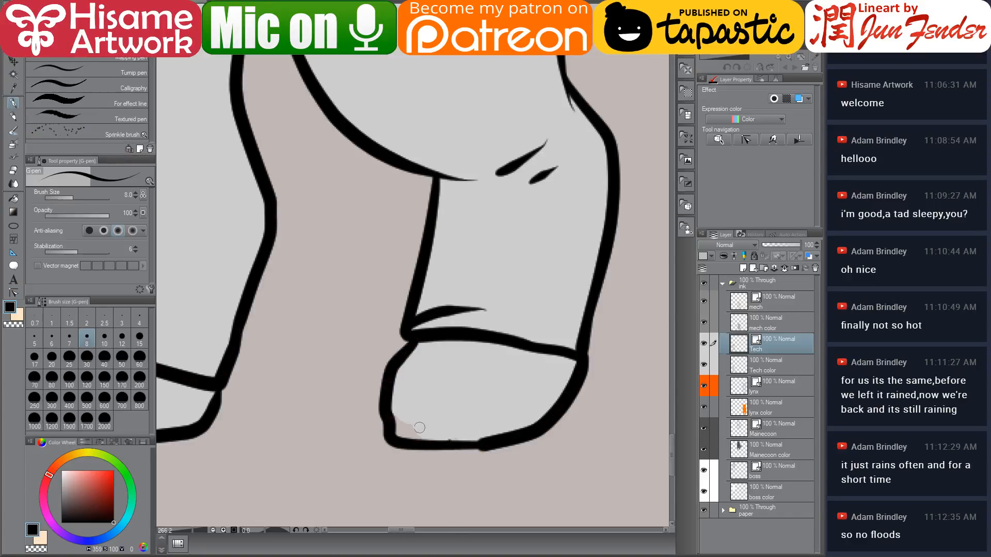
{"action": "left_click_drag", "start_coordinate": [410, 426], "coordinate": [524, 426]}
{"action": "key", "text": "ctrl+z"}
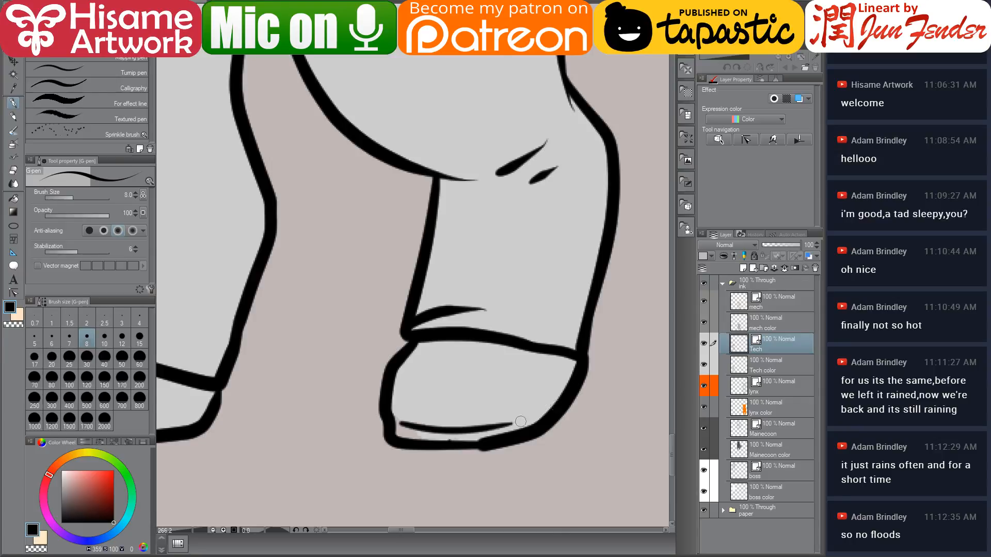
{"action": "left_click_drag", "start_coordinate": [280, 407], "coordinate": [529, 408]}
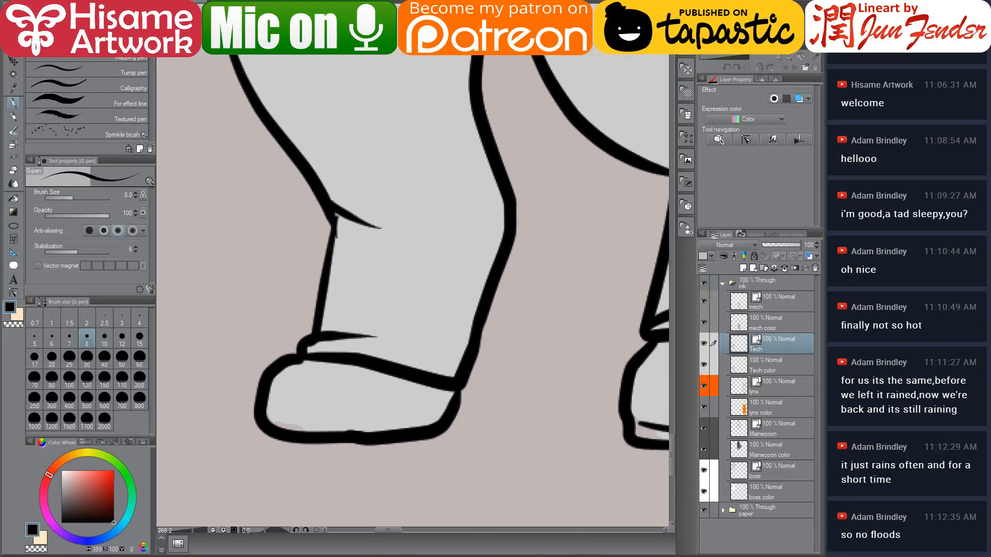
{"action": "left_click_drag", "start_coordinate": [264, 413], "coordinate": [360, 419]}
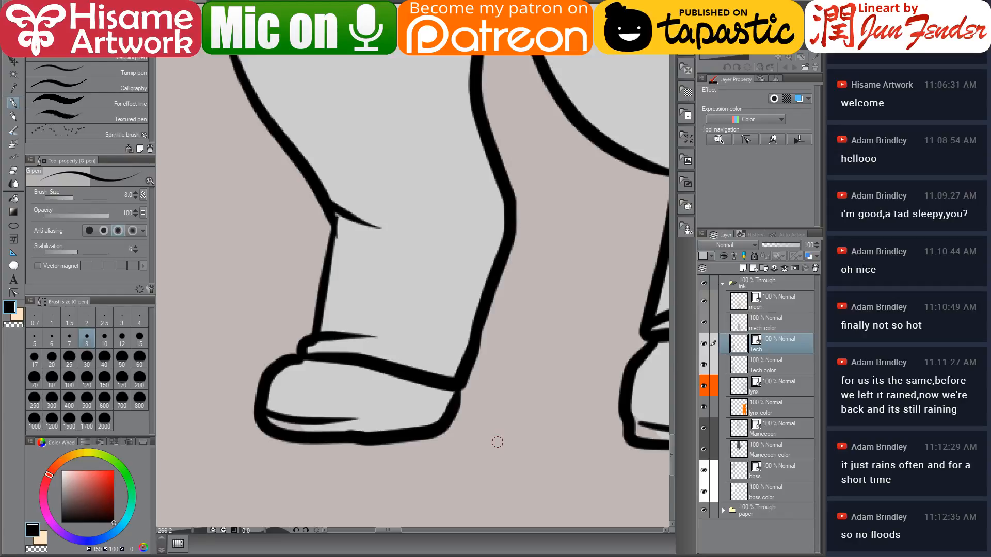
Step: On the mech layer, erase the toe lines from both feet of the goggled cat with the vector eraser
{"action": "scroll", "coordinate": [316, 411], "scroll_direction": "down", "scroll_amount": 8}
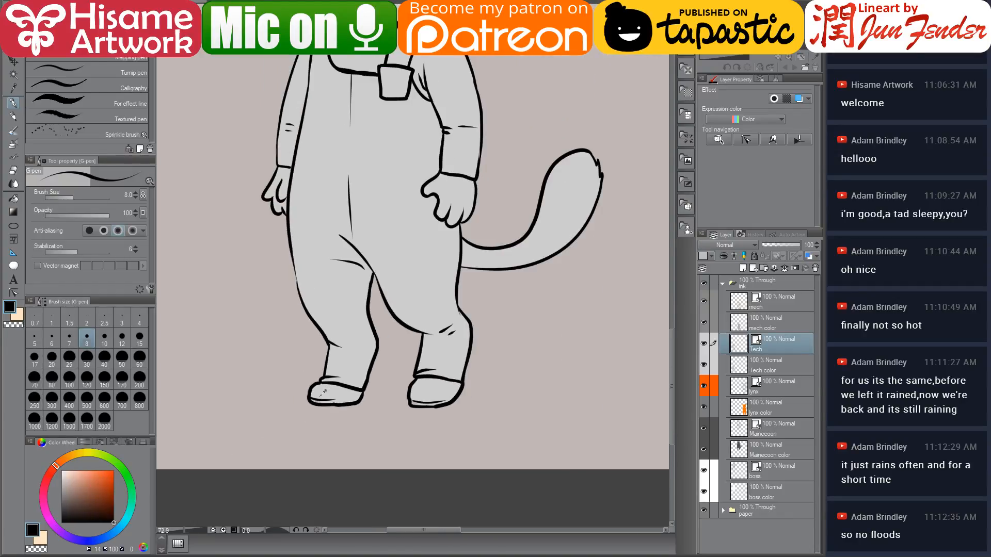
{"action": "scroll", "coordinate": [316, 411], "scroll_direction": "down", "scroll_amount": 1}
{"action": "left_click_drag", "start_coordinate": [557, 324], "coordinate": [433, 378]}
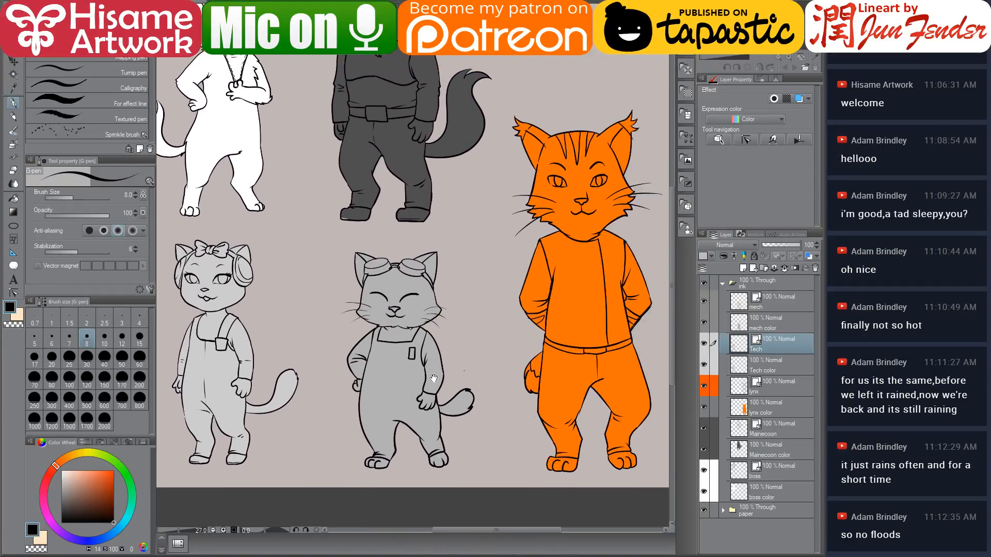
{"action": "scroll", "coordinate": [422, 502], "scroll_direction": "up", "scroll_amount": 5}
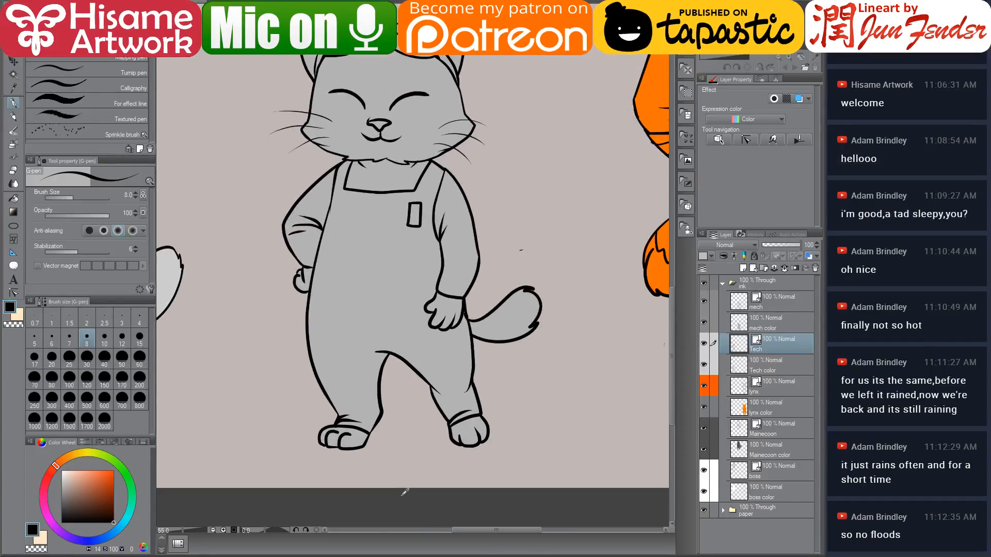
{"action": "scroll", "coordinate": [392, 435], "scroll_direction": "up", "scroll_amount": 1}
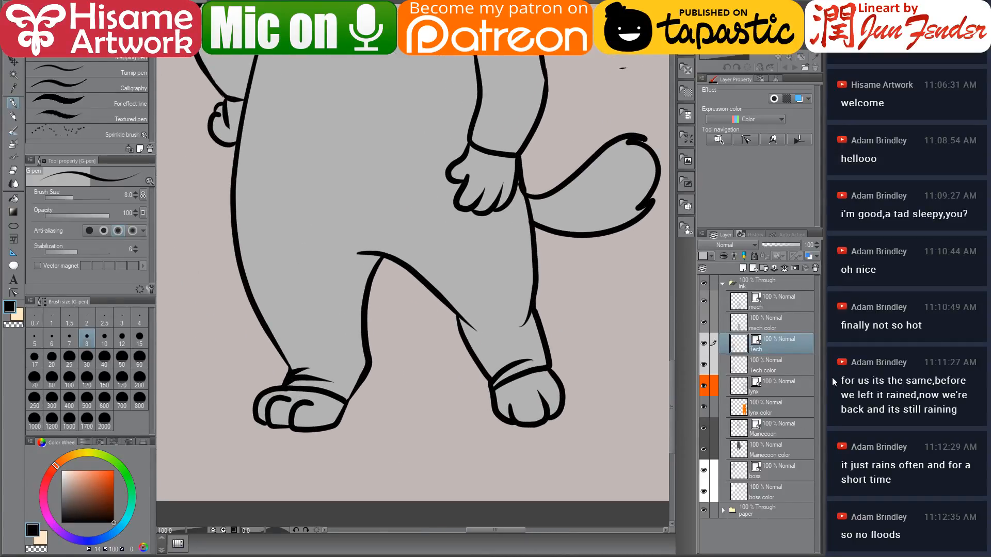
{"action": "left_click", "coordinate": [796, 305]}
{"action": "left_click_drag", "start_coordinate": [498, 228], "coordinate": [497, 263]}
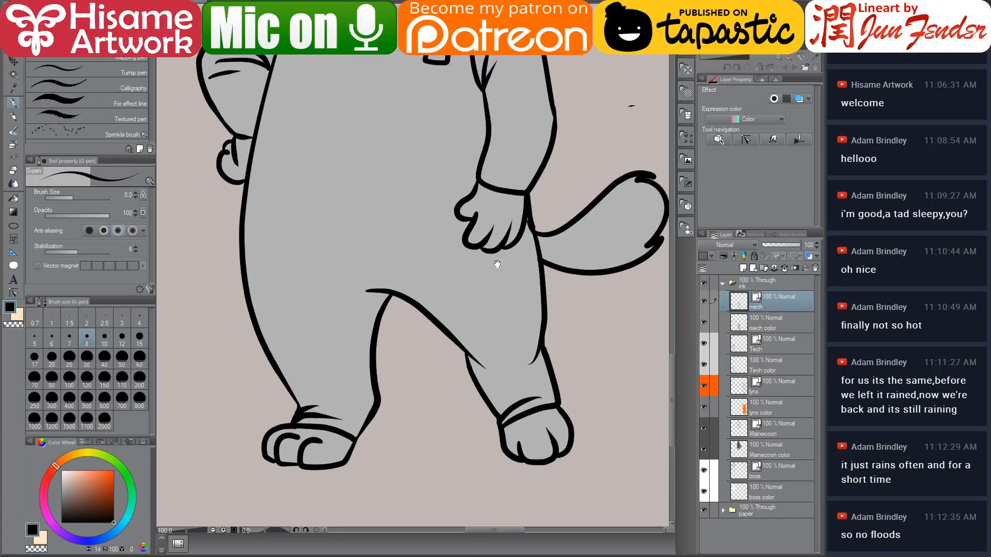
{"action": "left_click", "coordinate": [13, 171]}
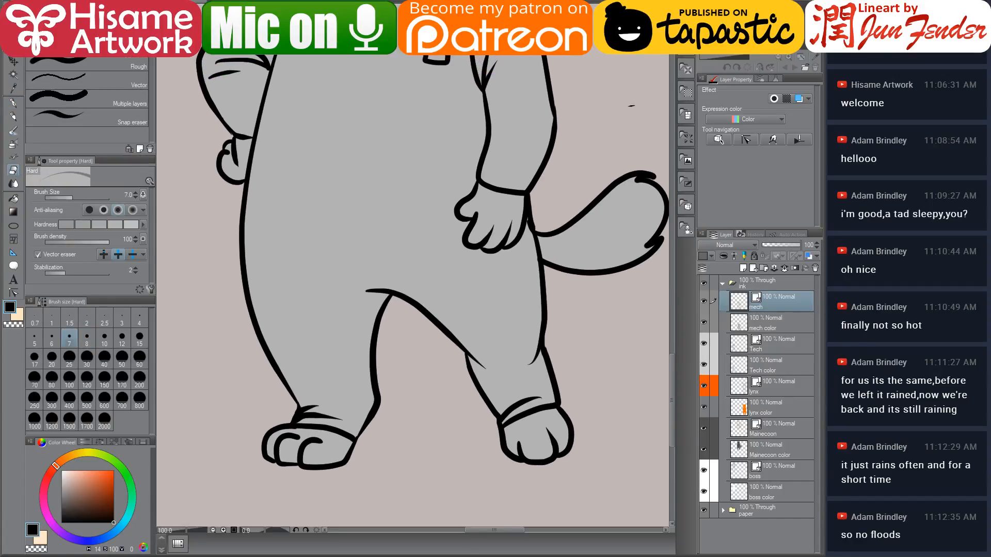
{"action": "left_click_drag", "start_coordinate": [289, 431], "coordinate": [292, 453]}
{"action": "left_click_drag", "start_coordinate": [517, 447], "coordinate": [556, 431]}
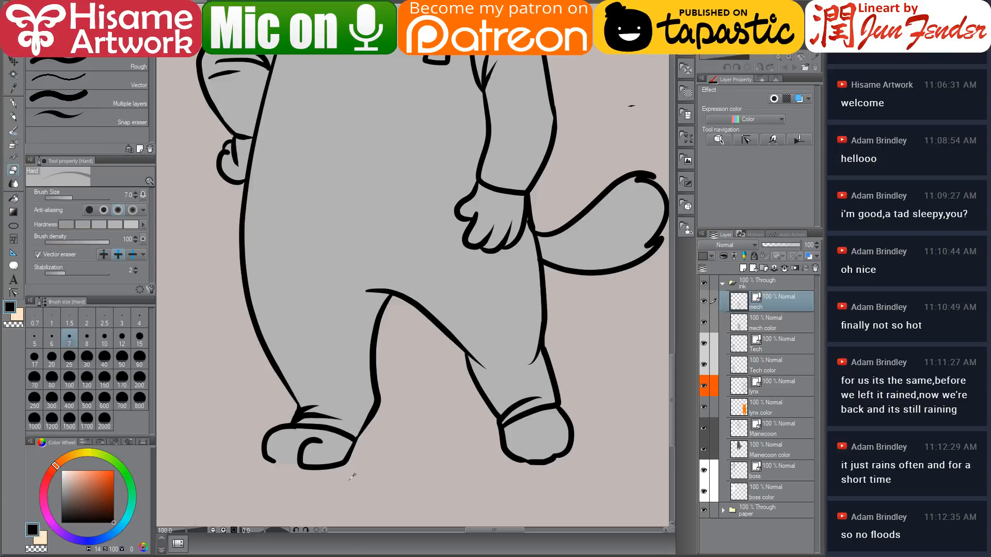
Step: Pull the left-hand foot's leftover toe curl down into the sole and extend the front outline to meet it, shaping a shoe tip
{"action": "scroll", "coordinate": [352, 477], "scroll_direction": "up", "scroll_amount": 4}
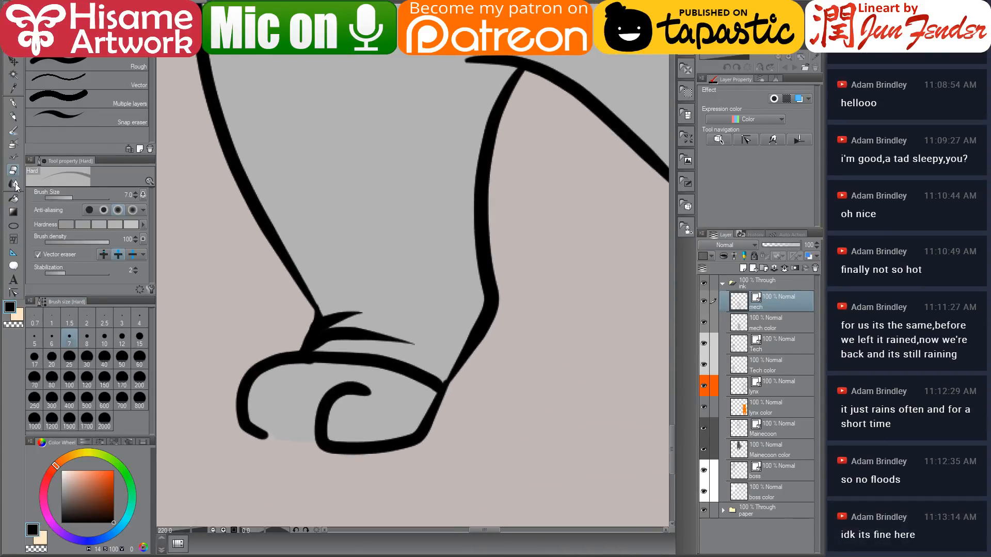
{"action": "left_click", "coordinate": [14, 293]}
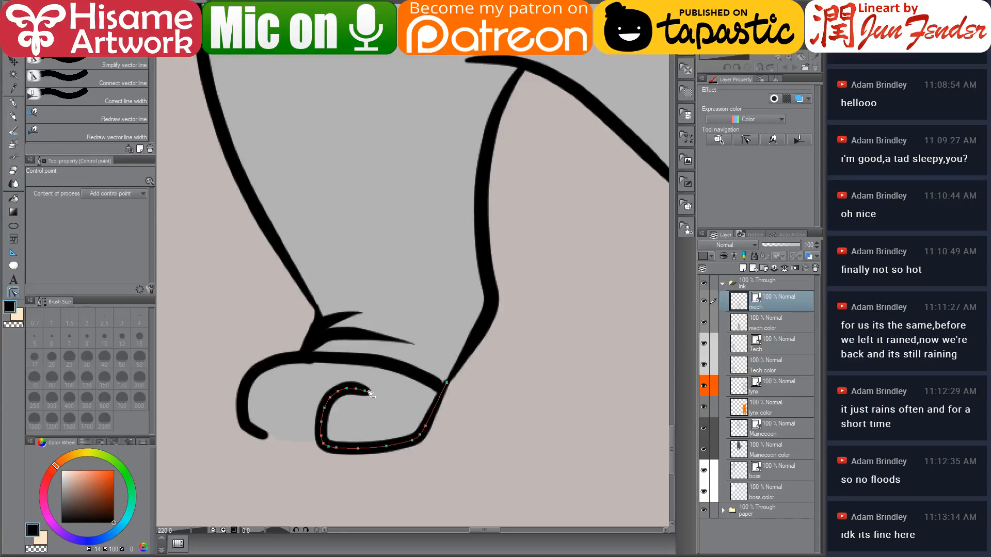
{"action": "left_click_drag", "start_coordinate": [367, 392], "coordinate": [329, 446]}
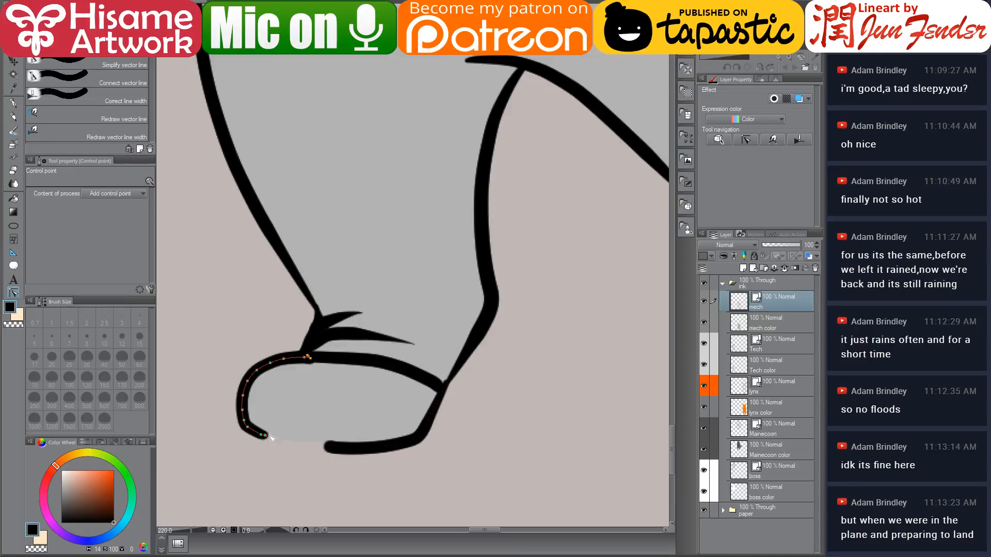
{"action": "left_click_drag", "start_coordinate": [265, 437], "coordinate": [341, 450]}
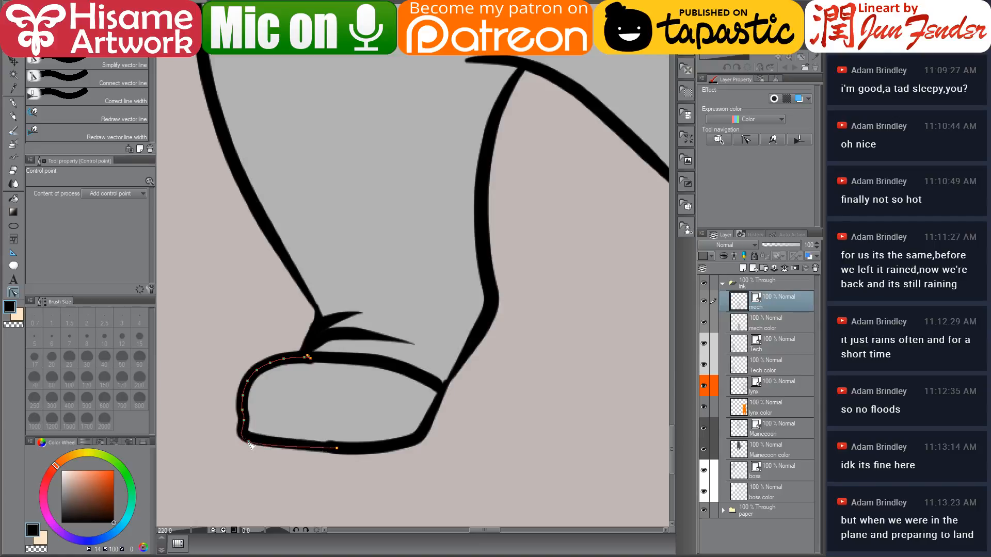
{"action": "mouse_move", "coordinate": [249, 428]}
{"action": "left_mouse_down"}
{"action": "mouse_move", "coordinate": [261, 447]}
{"action": "mouse_move", "coordinate": [248, 430]}
{"action": "left_mouse_up"}
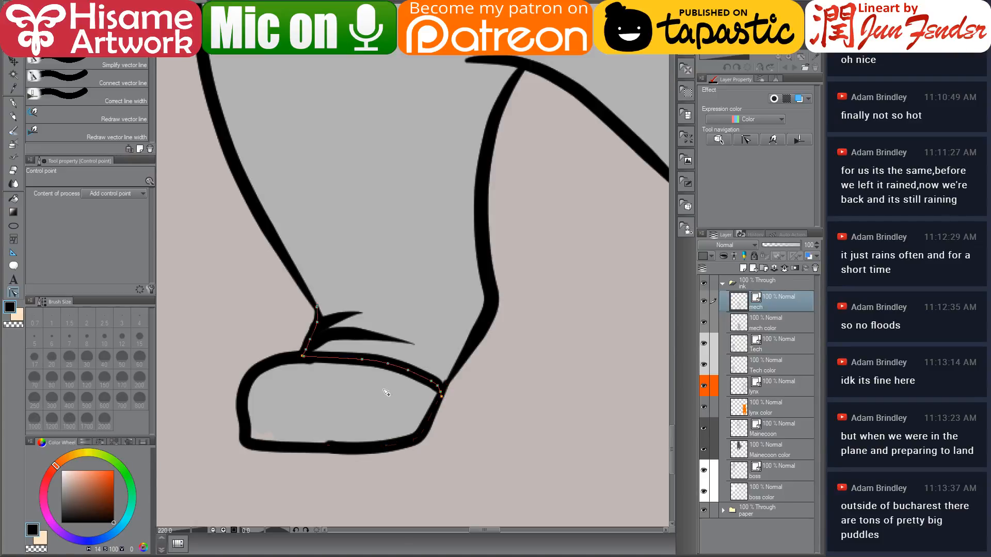
Step: Draw a thin sole line on each of the goggled cat's shoes with the G-pen, redoing the right-hand one
{"action": "key", "text": "p"}
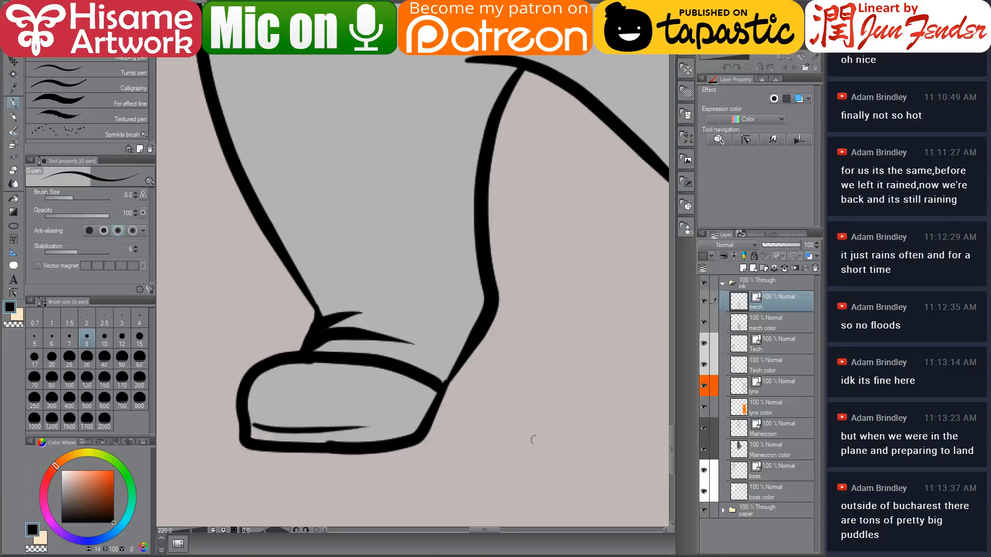
{"action": "left_click_drag", "start_coordinate": [599, 407], "coordinate": [287, 409]}
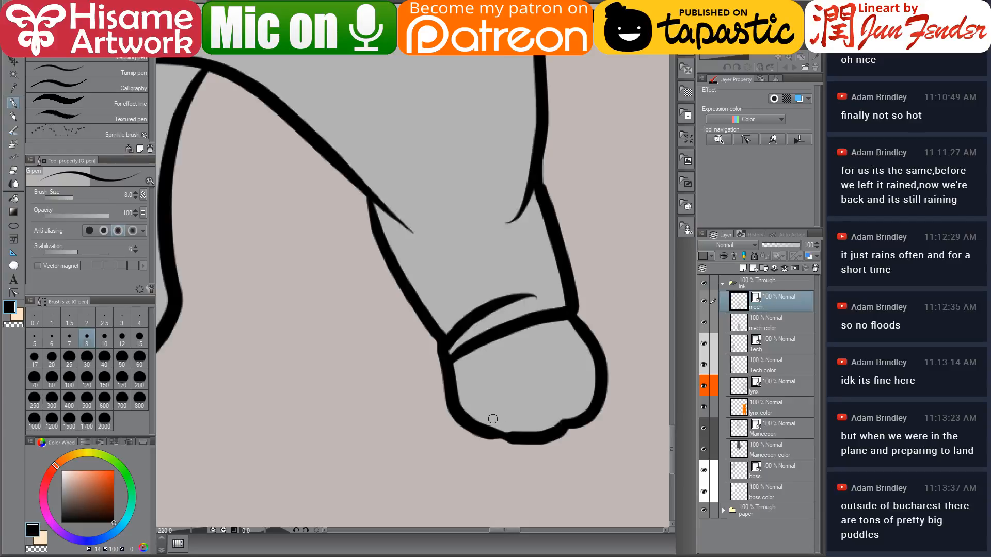
{"action": "left_click_drag", "start_coordinate": [491, 419], "coordinate": [592, 388]}
{"action": "key", "text": "ctrl+z"}
{"action": "left_click_drag", "start_coordinate": [485, 417], "coordinate": [579, 394]}
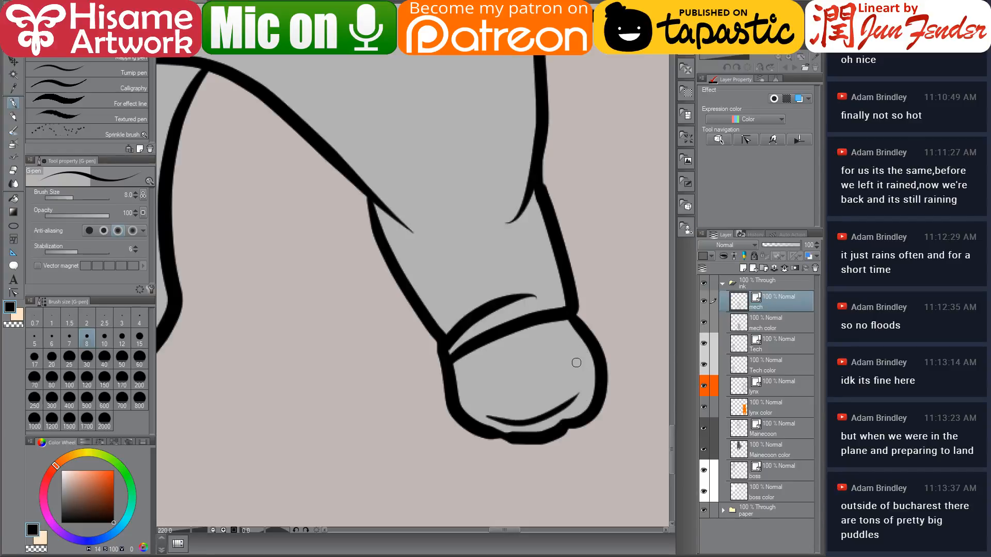
Step: On the lynx layer, erase the two toe lines from the orange cat's left-hand foot with the vector eraser
{"action": "scroll", "coordinate": [515, 348], "scroll_direction": "down", "scroll_amount": 10}
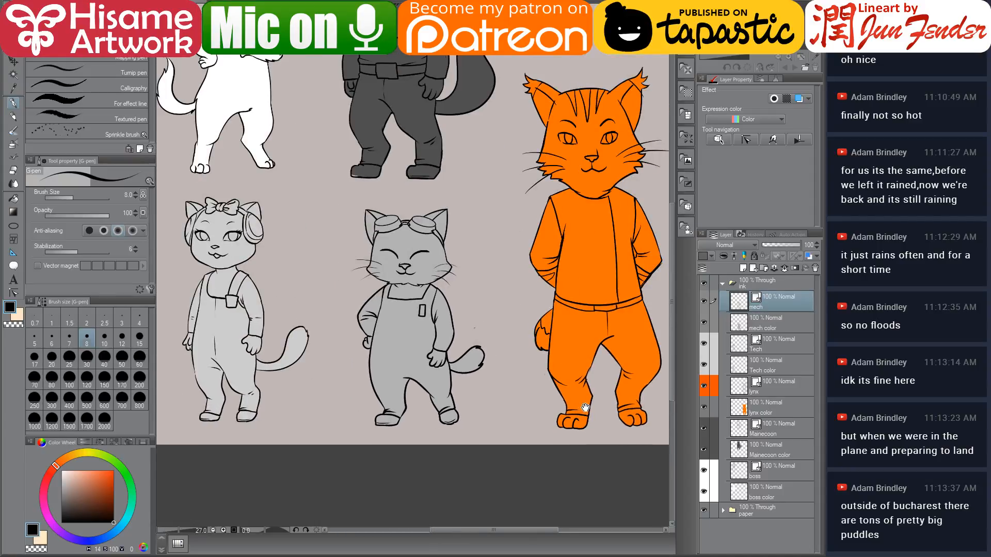
{"action": "left_click_drag", "start_coordinate": [585, 407], "coordinate": [470, 441]}
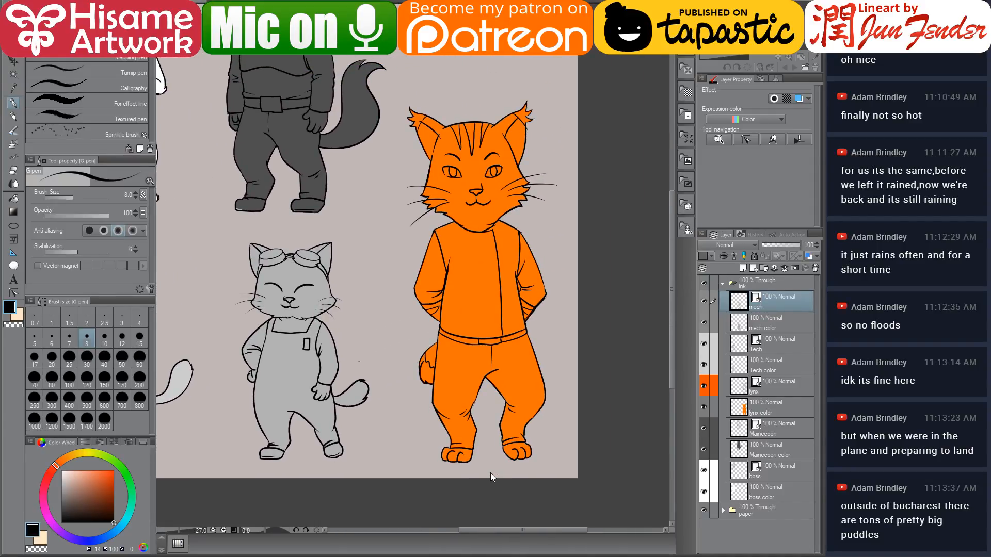
{"action": "scroll", "coordinate": [485, 458], "scroll_direction": "up", "scroll_amount": 1}
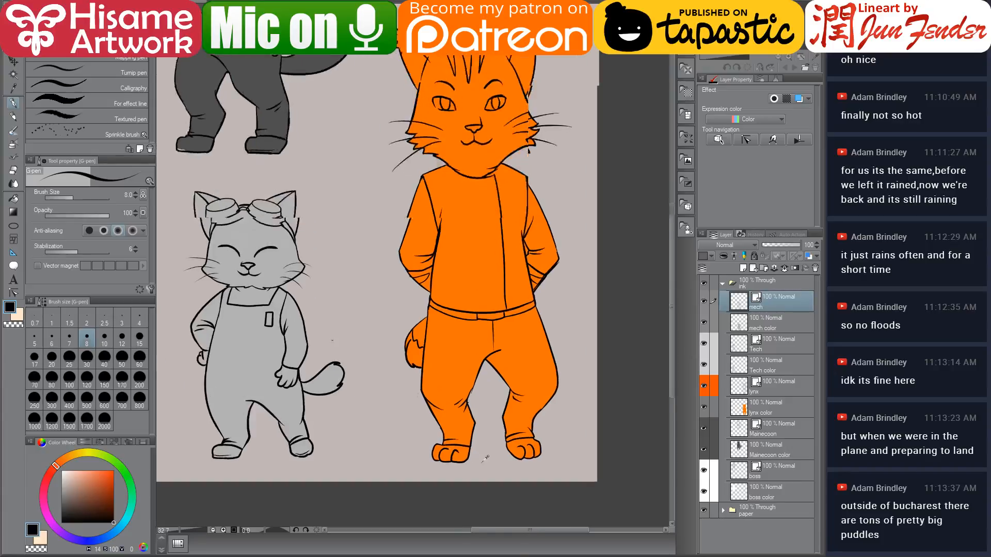
{"action": "scroll", "coordinate": [485, 458], "scroll_direction": "up", "scroll_amount": 8}
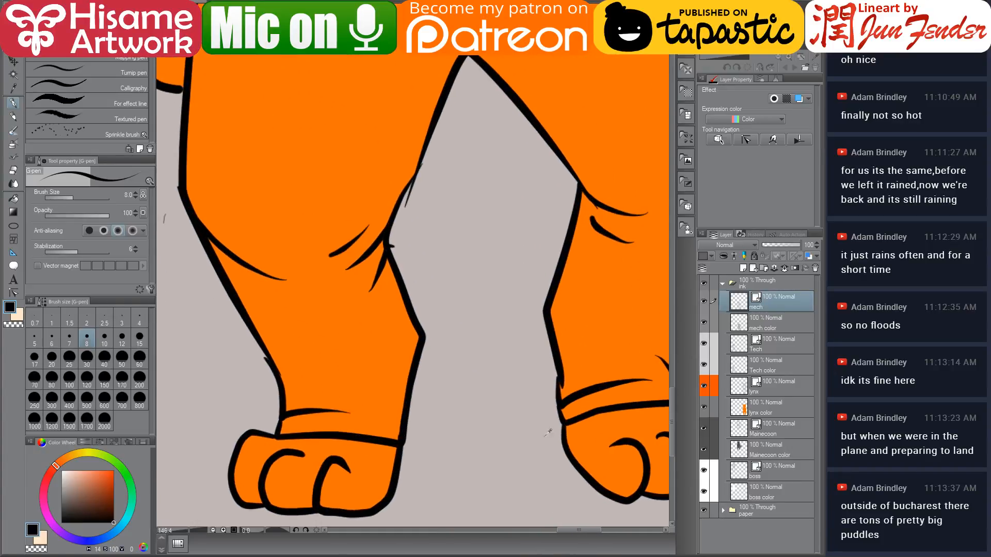
{"action": "left_click", "coordinate": [518, 427], "text": "ctrl+shift"}
{"action": "left_click_drag", "start_coordinate": [519, 427], "coordinate": [565, 366]}
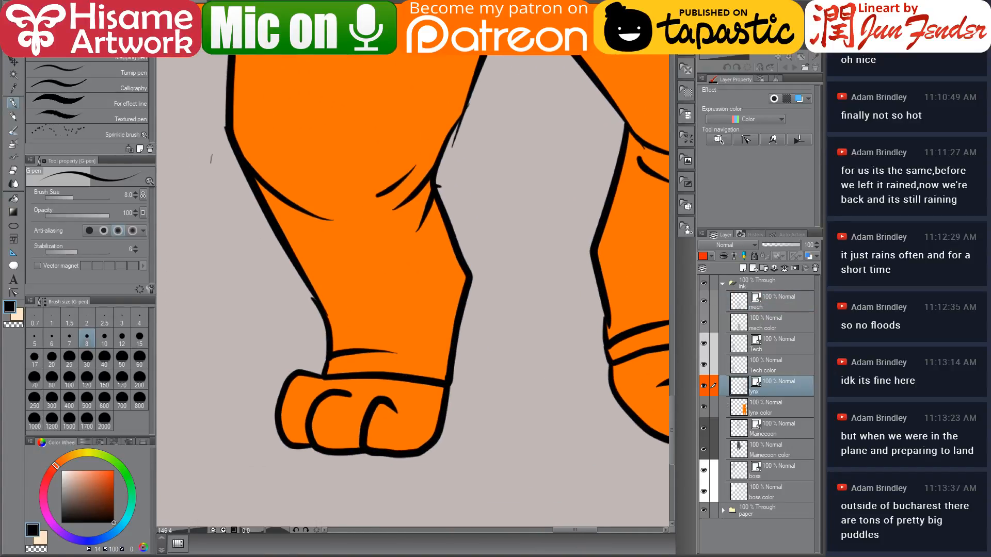
{"action": "scroll", "coordinate": [344, 377], "scroll_direction": "up", "scroll_amount": 2}
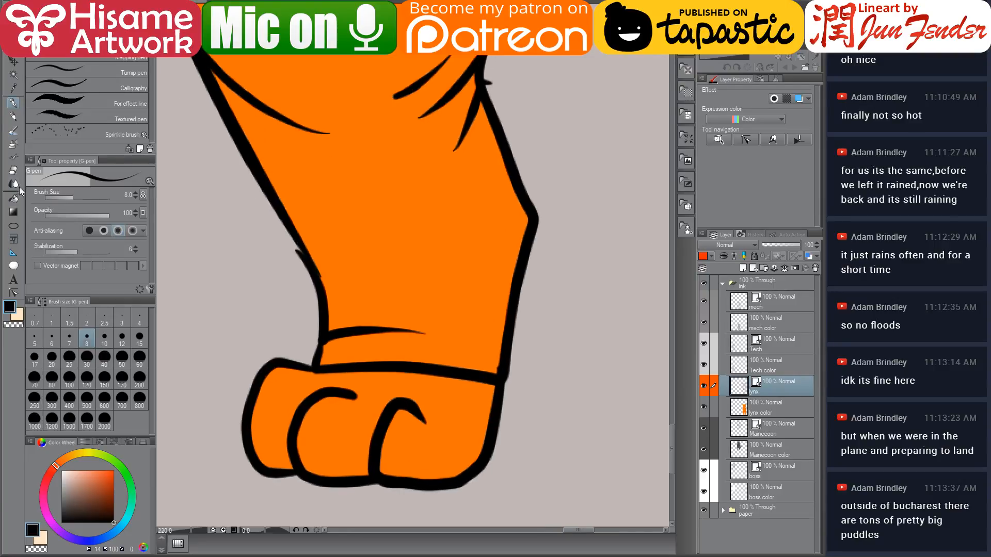
{"action": "left_click", "coordinate": [13, 170]}
{"action": "left_click_drag", "start_coordinate": [296, 410], "coordinate": [333, 434]}
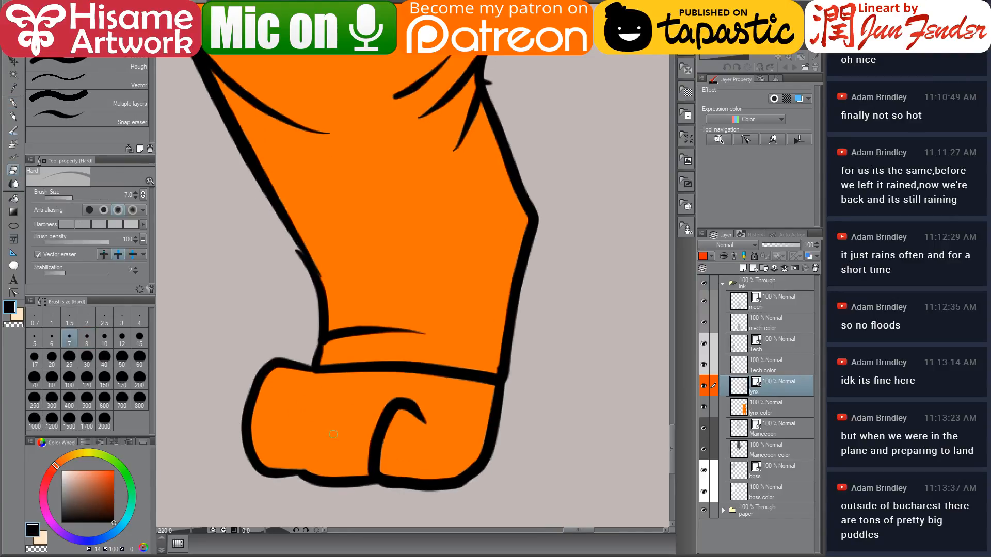
{"action": "left_click_drag", "start_coordinate": [405, 399], "coordinate": [368, 439]}
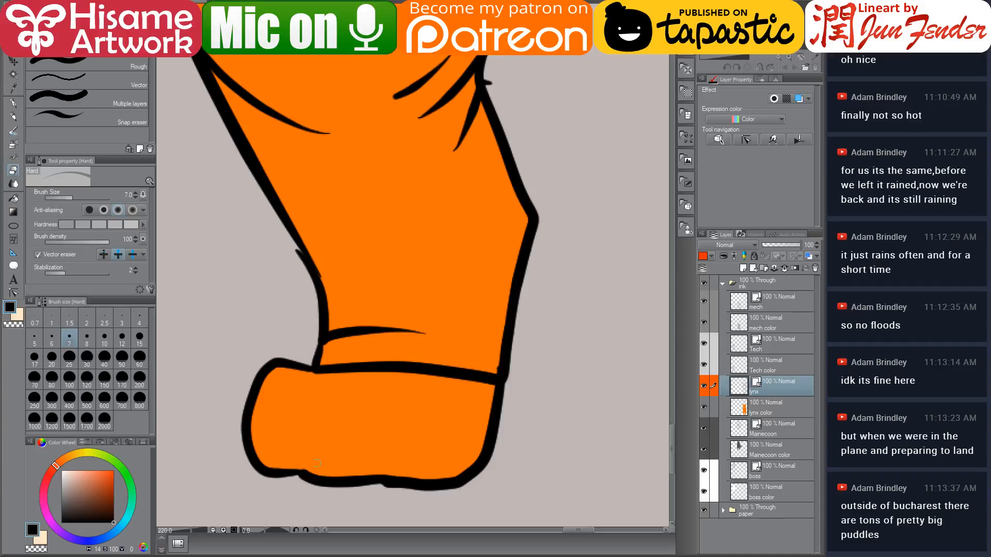
Step: Draw a curved sole line across the orange cat's left-hand shoe with the G-pen, undoing the first stroke and redrawing it
{"action": "left_click", "coordinate": [14, 104]}
{"action": "left_click_drag", "start_coordinate": [278, 449], "coordinate": [459, 455]}
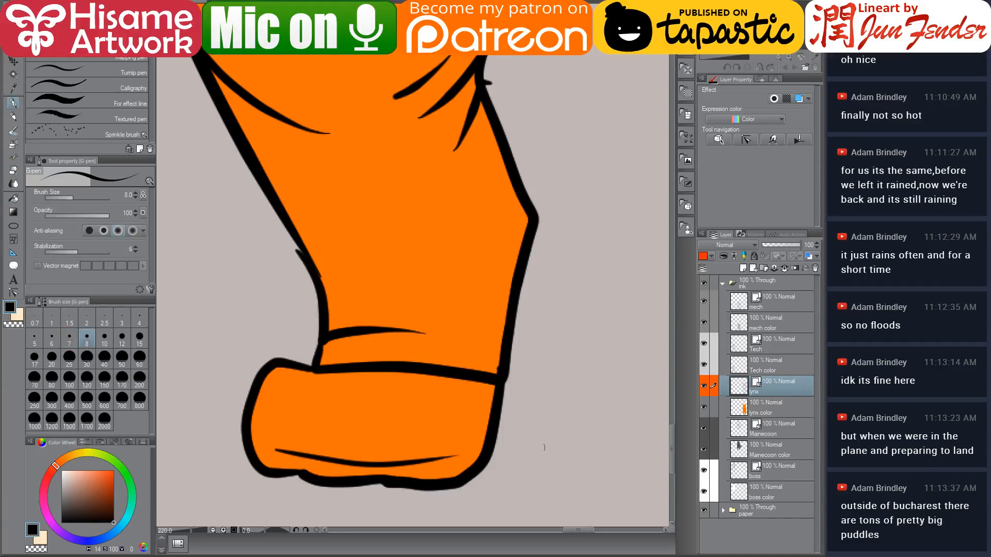
{"action": "key", "text": "ctrl+z"}
{"action": "mouse_move", "coordinate": [268, 443]}
{"action": "left_mouse_down"}
{"action": "mouse_move", "coordinate": [432, 469]}
{"action": "mouse_move", "coordinate": [427, 378]}
{"action": "mouse_move", "coordinate": [296, 380]}
{"action": "mouse_move", "coordinate": [496, 386]}
{"action": "mouse_move", "coordinate": [464, 380]}
{"action": "left_mouse_up"}
Step: Erase the toe lines from the orange cat's right-hand foot and draw a curved sole line above its bottom edge
{"action": "left_click", "coordinate": [13, 170]}
{"action": "mouse_move", "coordinate": [527, 346]}
{"action": "left_mouse_down"}
{"action": "mouse_move", "coordinate": [489, 370]}
{"action": "mouse_move", "coordinate": [466, 370]}
{"action": "left_mouse_up"}
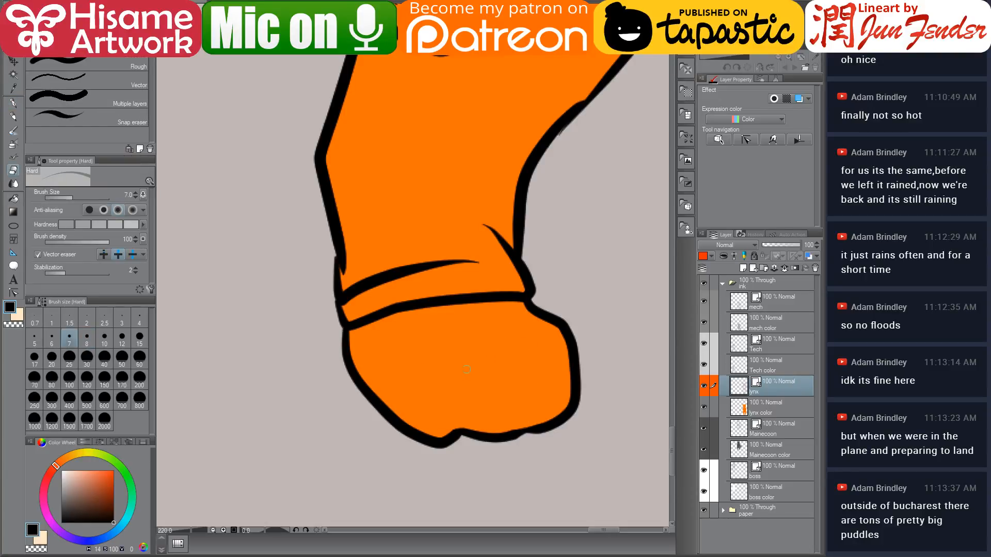
{"action": "left_click", "coordinate": [13, 104]}
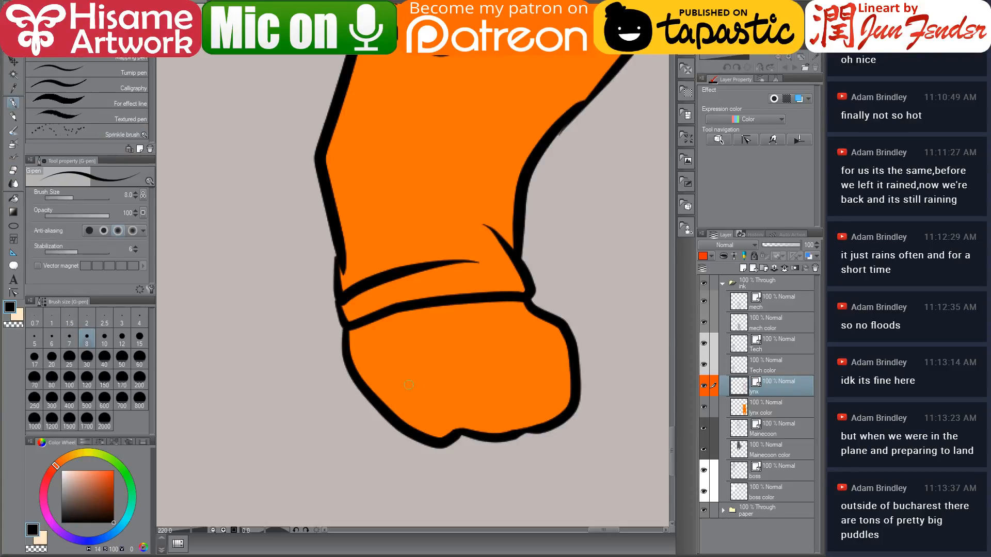
{"action": "mouse_move", "coordinate": [406, 394]}
{"action": "left_mouse_down"}
{"action": "mouse_move", "coordinate": [434, 413]}
{"action": "mouse_move", "coordinate": [500, 418]}
{"action": "mouse_move", "coordinate": [542, 413]}
{"action": "mouse_move", "coordinate": [571, 384]}
{"action": "left_mouse_up"}
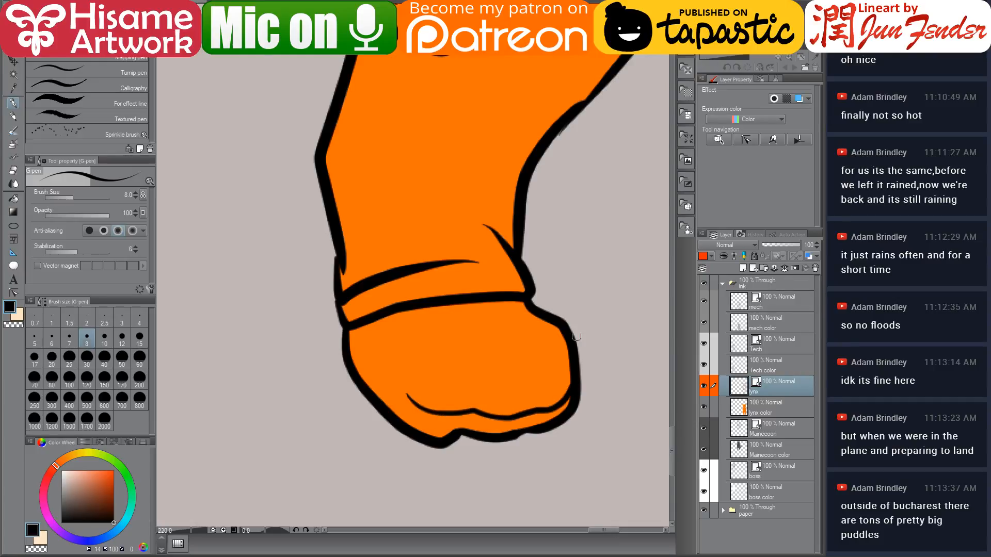
Step: Switch to File Explorer and open the reference image cover final.jpg in Clip Studio Paint
{"action": "scroll", "coordinate": [615, 418], "scroll_direction": "down", "scroll_amount": 10}
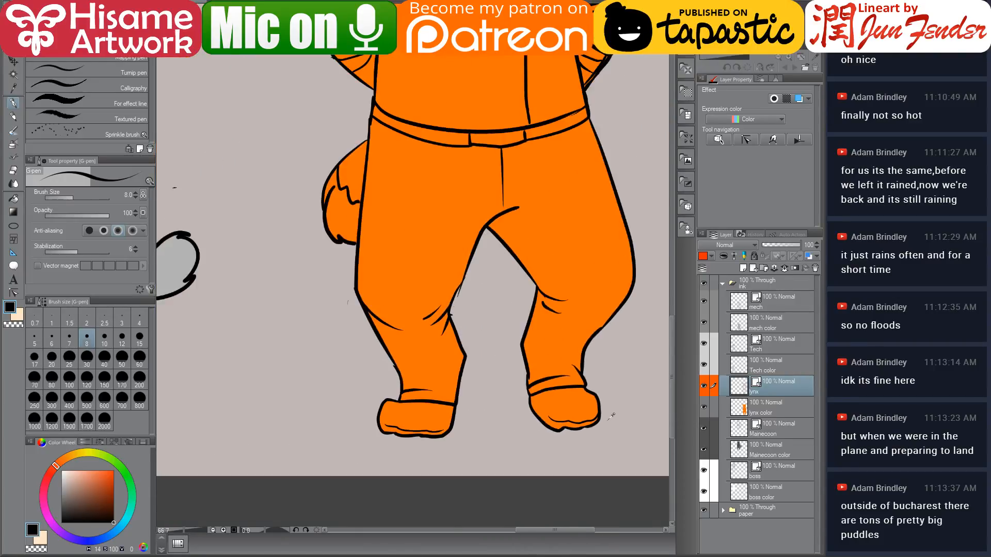
{"action": "left_click_drag", "start_coordinate": [581, 210], "coordinate": [580, 265]}
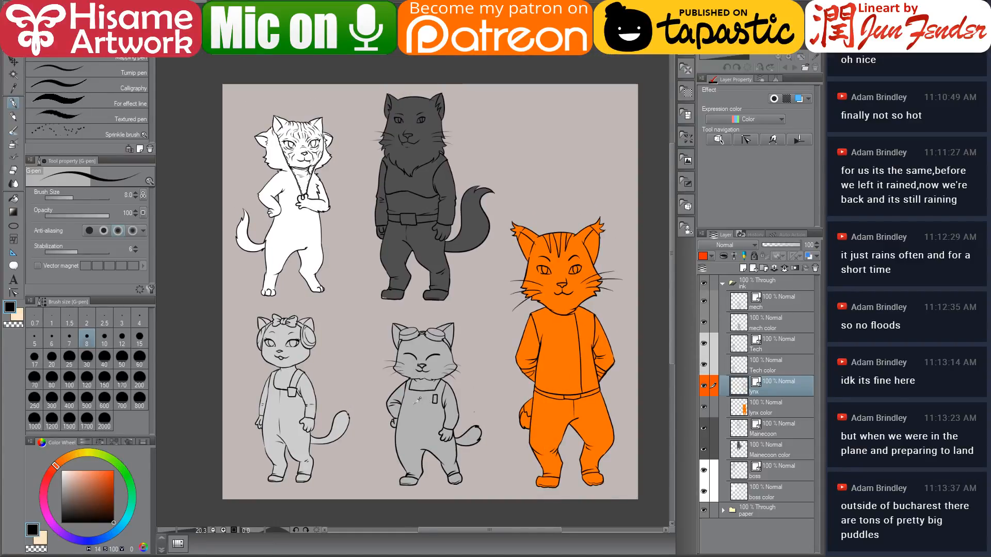
{"action": "scroll", "coordinate": [407, 399], "scroll_direction": "up", "scroll_amount": 1}
{"action": "scroll", "coordinate": [407, 400], "scroll_direction": "up", "scroll_amount": 4}
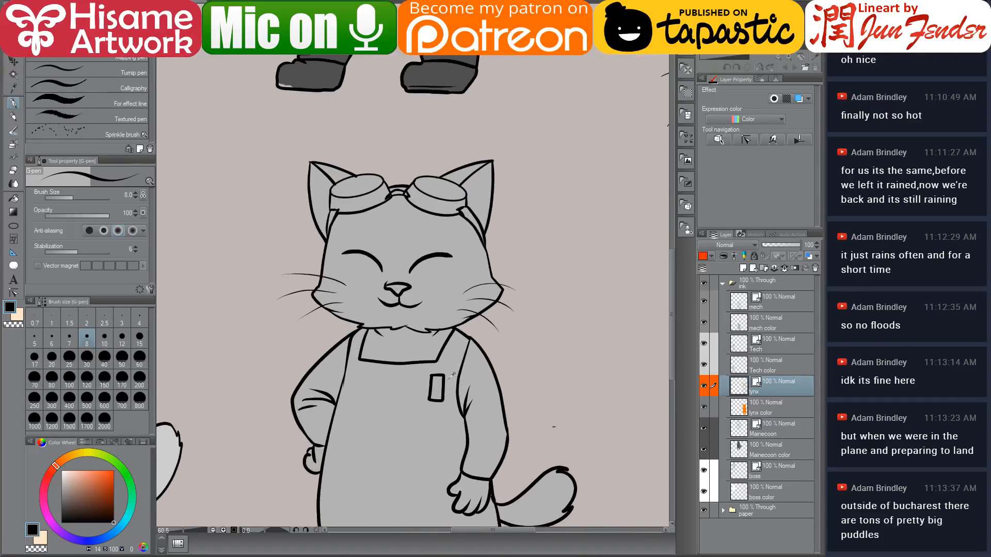
{"action": "scroll", "coordinate": [445, 328], "scroll_direction": "up", "scroll_amount": 1}
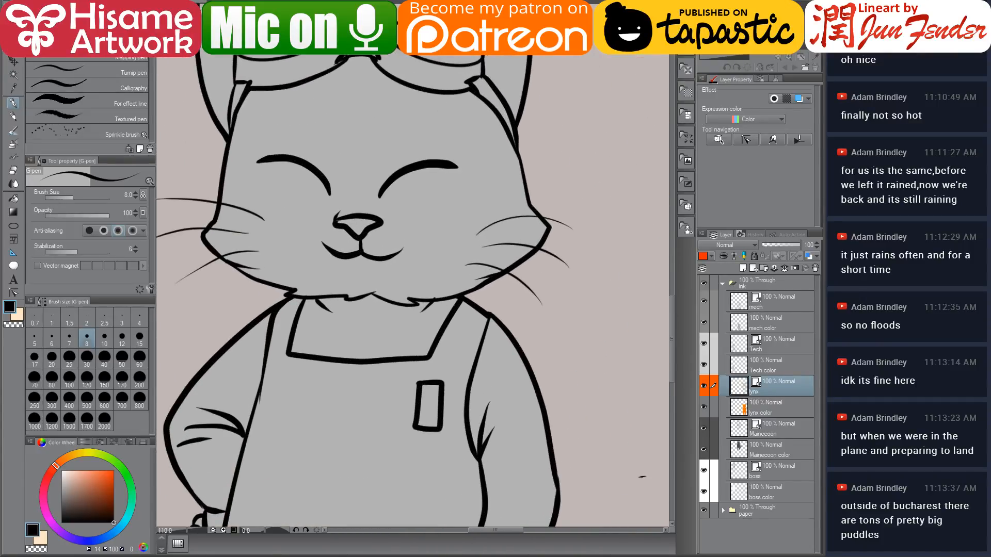
{"action": "key", "text": "alt+Tab"}
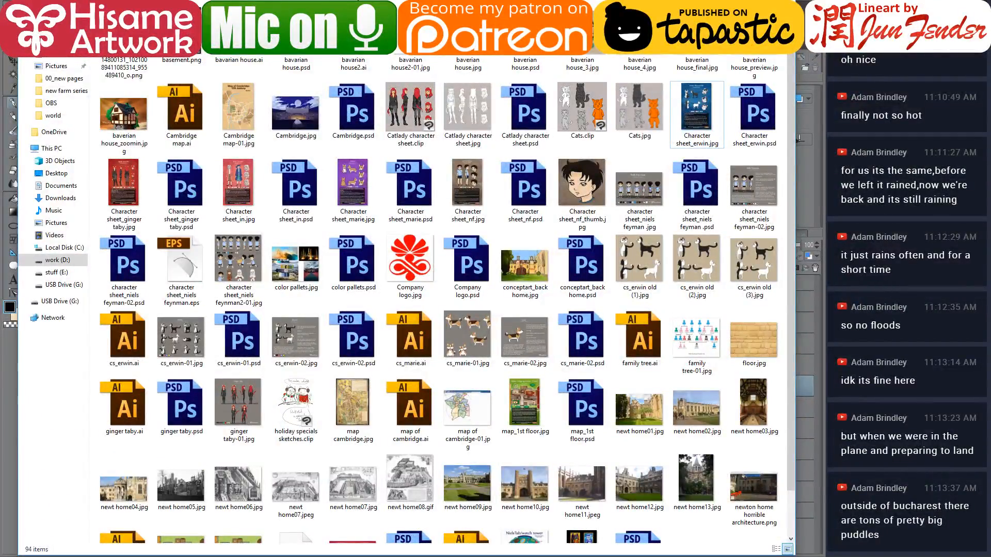
{"action": "key", "text": "alt+Left"}
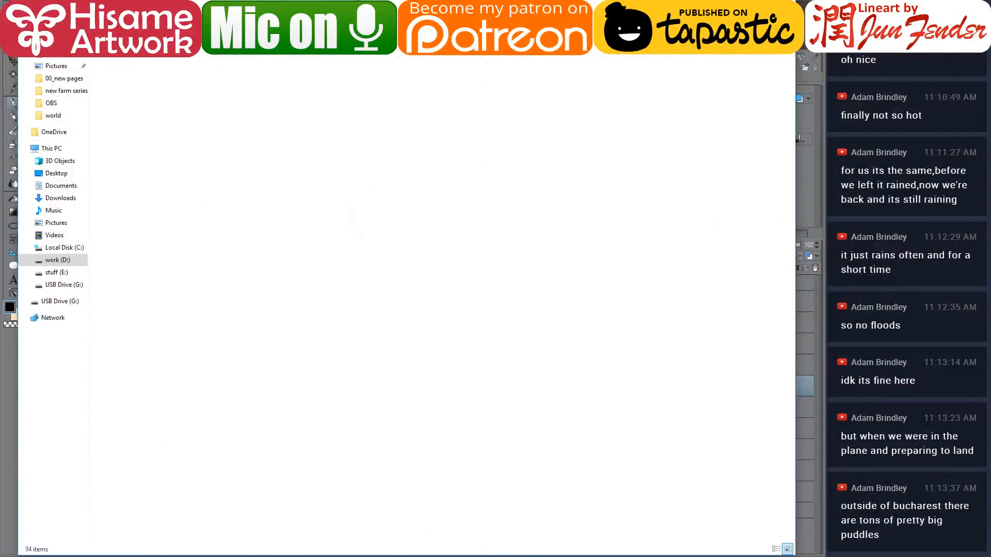
{"action": "left_click", "coordinate": [247, 163]}
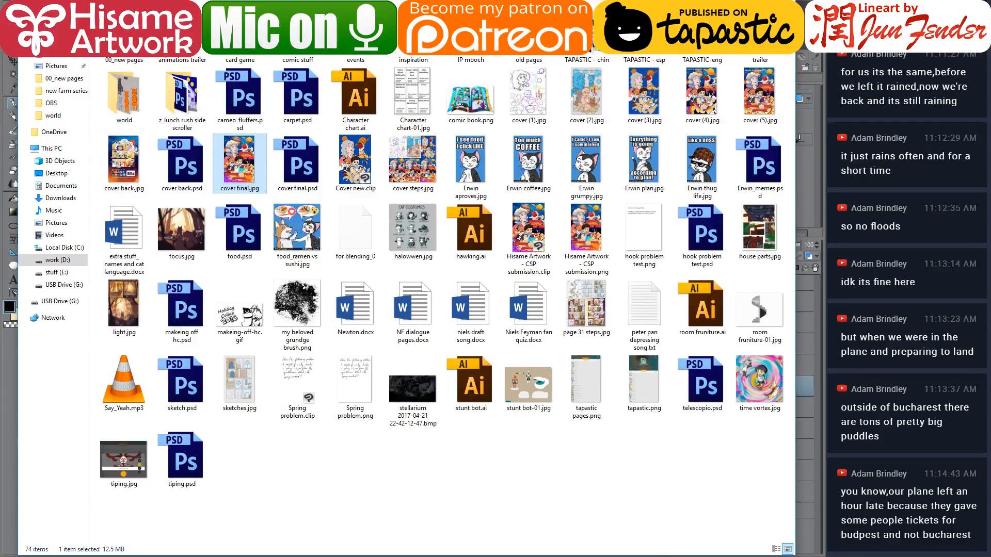
{"action": "left_click_drag", "start_coordinate": [449, 4], "coordinate": [481, 5]}
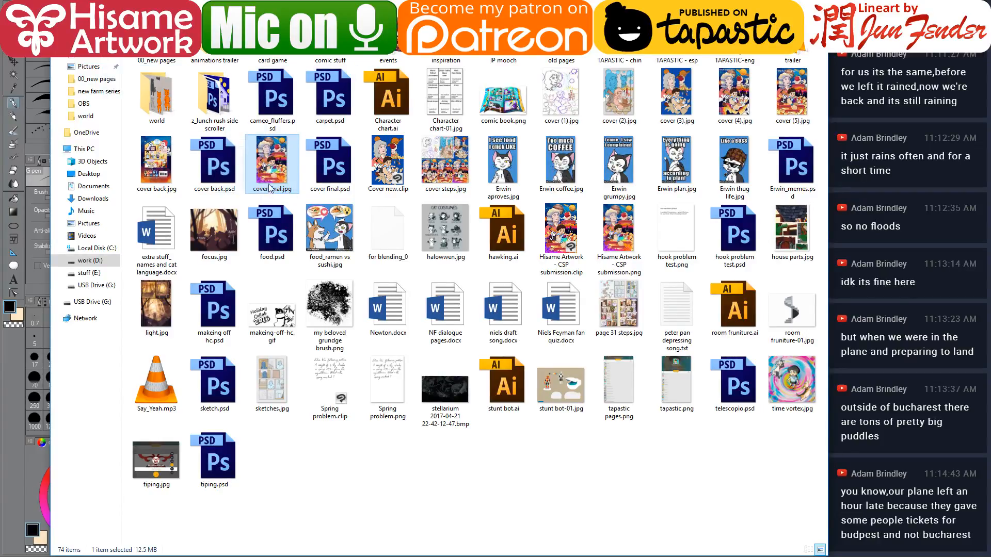
{"action": "left_click_drag", "start_coordinate": [51, 149], "coordinate": [215, 150]}
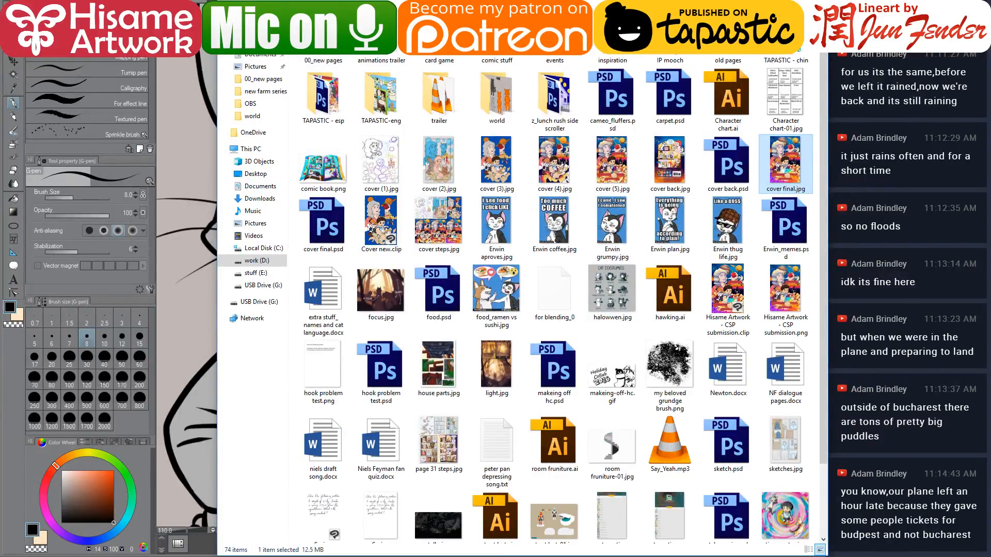
{"action": "left_click", "coordinate": [199, 64]}
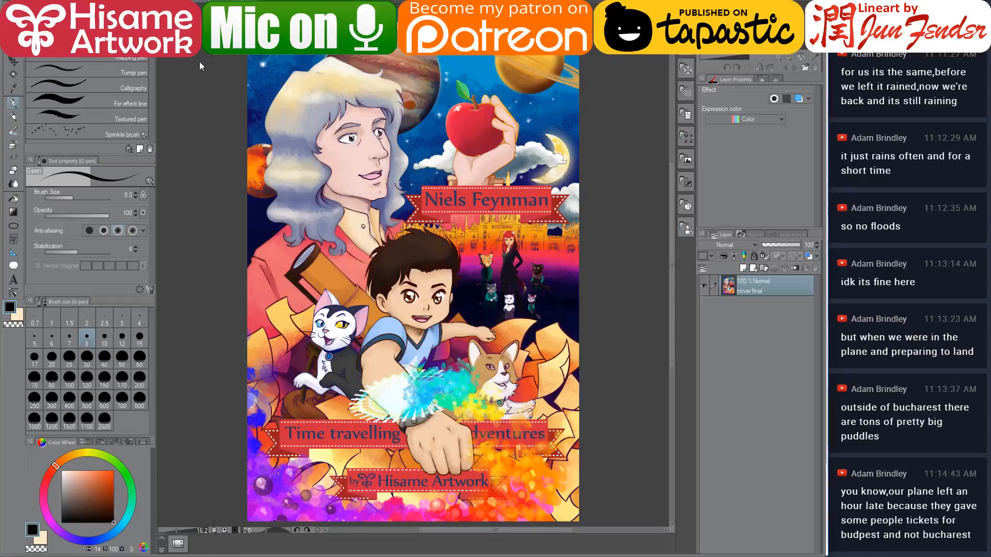
Step: Examine the outfits of the small cat characters standing around the red-haired woman on the cover illustration, and return to the line-up
{"action": "scroll", "coordinate": [489, 260], "scroll_direction": "up", "scroll_amount": 5}
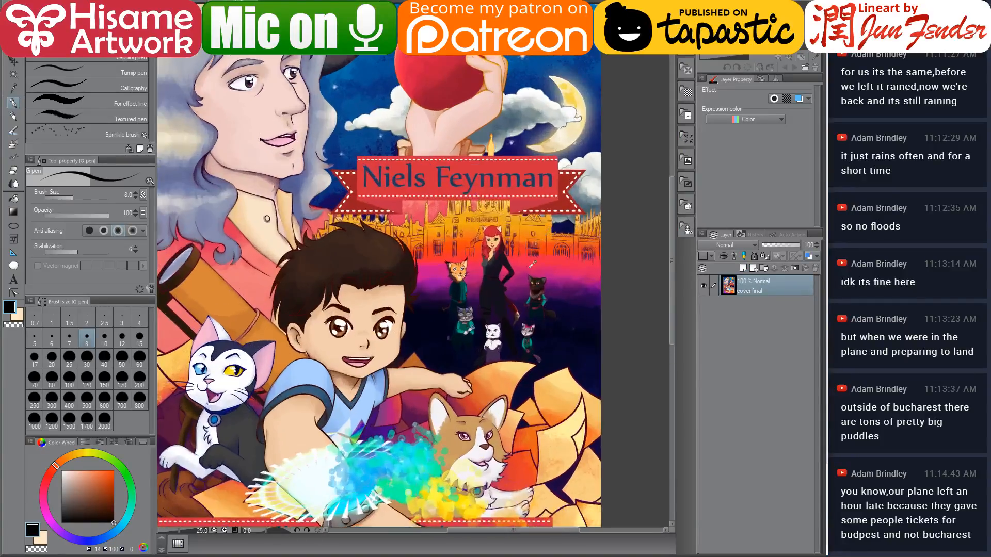
{"action": "scroll", "coordinate": [550, 288], "scroll_direction": "up", "scroll_amount": 2}
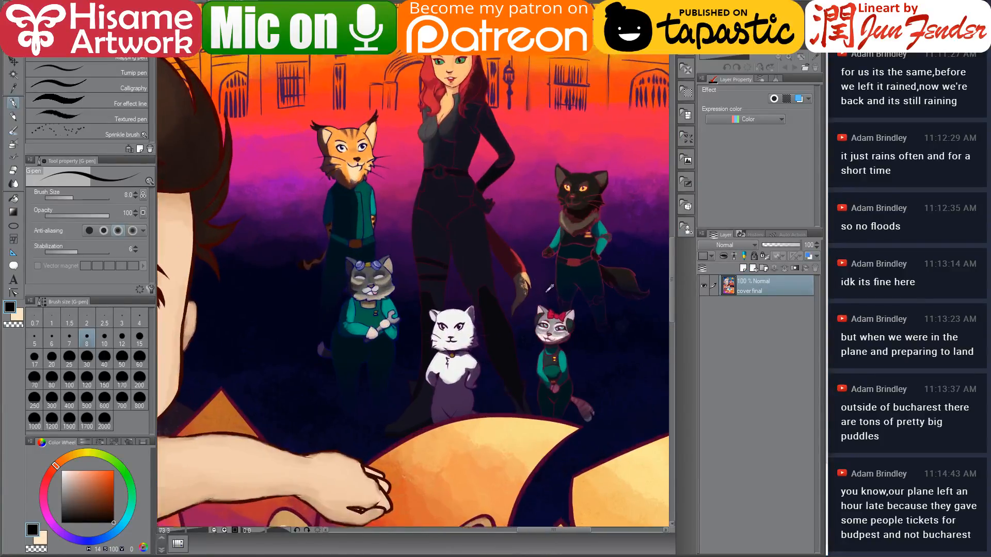
{"action": "left_click_drag", "start_coordinate": [566, 315], "coordinate": [522, 338]}
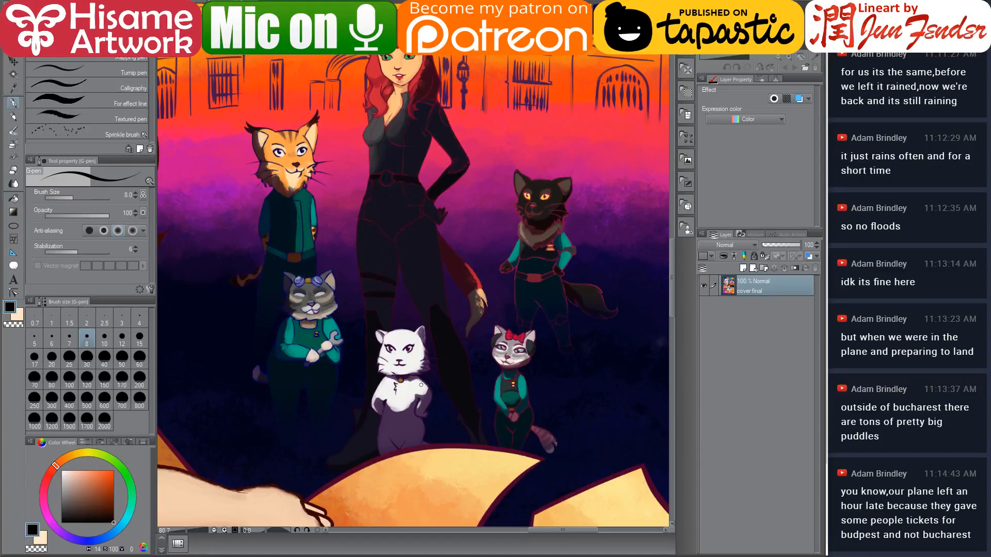
{"action": "scroll", "coordinate": [416, 384], "scroll_direction": "up", "scroll_amount": 1}
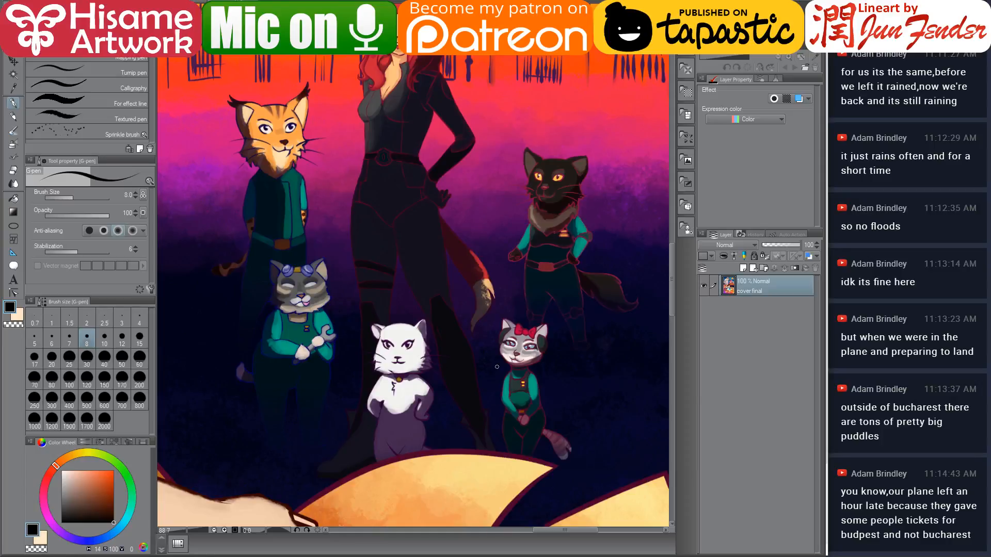
{"action": "scroll", "coordinate": [553, 374], "scroll_direction": "up", "scroll_amount": 2}
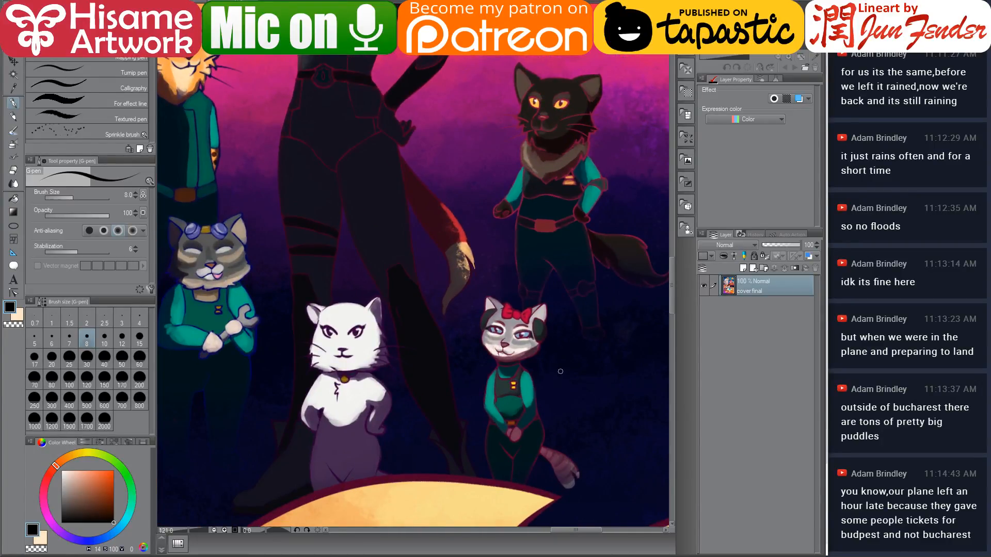
{"action": "left_click_drag", "start_coordinate": [316, 378], "coordinate": [400, 382]}
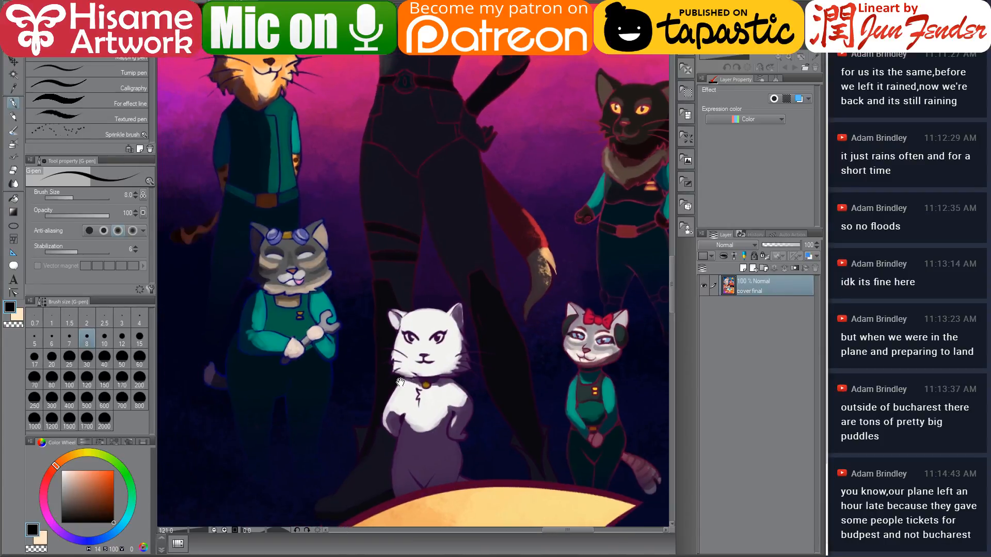
{"action": "scroll", "coordinate": [612, 377], "scroll_direction": "up", "scroll_amount": 1}
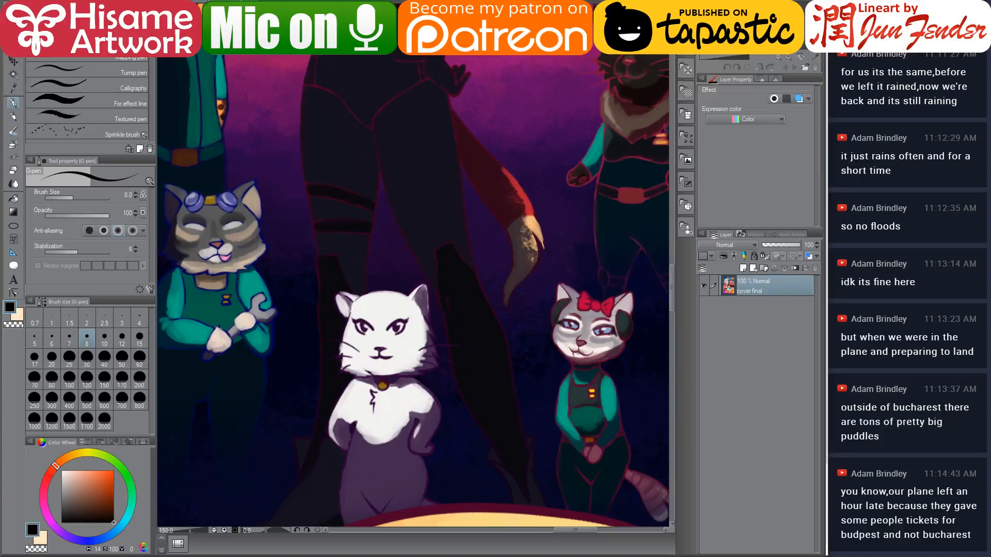
{"action": "key", "text": "ctrl+Tab"}
{"action": "left_click_drag", "start_coordinate": [327, 409], "coordinate": [374, 193]}
Step: Open page_36.jpg from the TAPASTIC-eng folder to study the characters' outfits, close it, and compare with the cat line-up
{"action": "key", "text": "alt+Tab"}
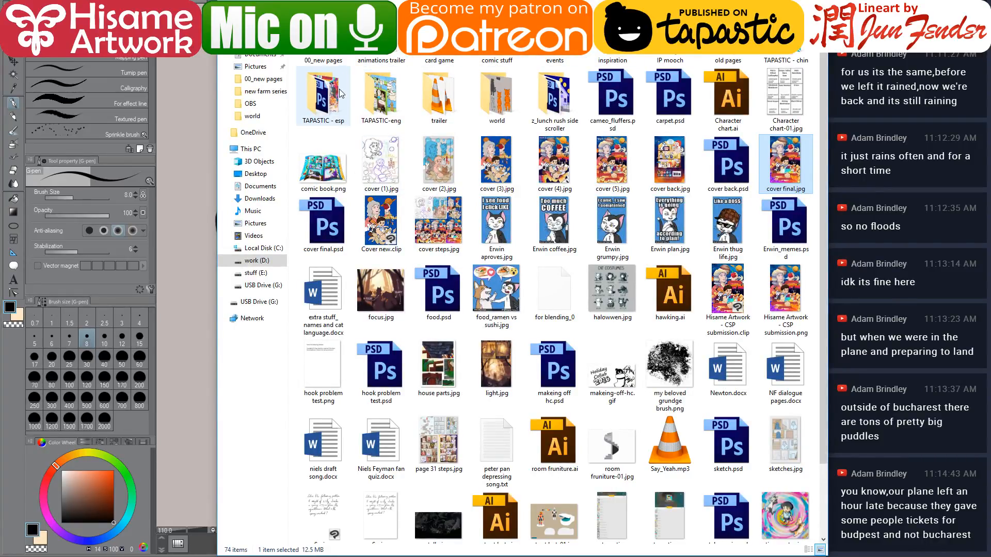
{"action": "left_click", "coordinate": [388, 88]}
{"action": "double_click", "coordinate": [388, 88]}
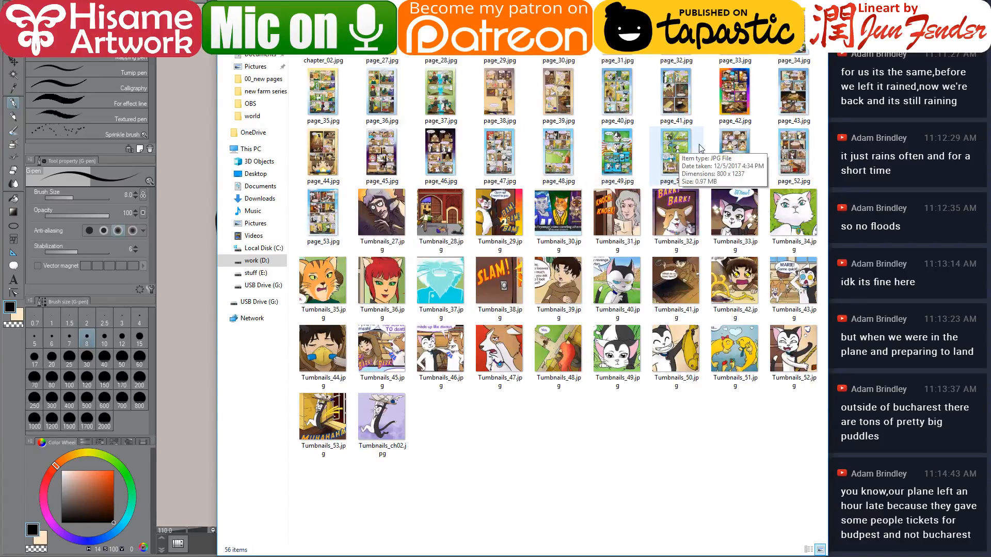
{"action": "left_click", "coordinate": [795, 162]}
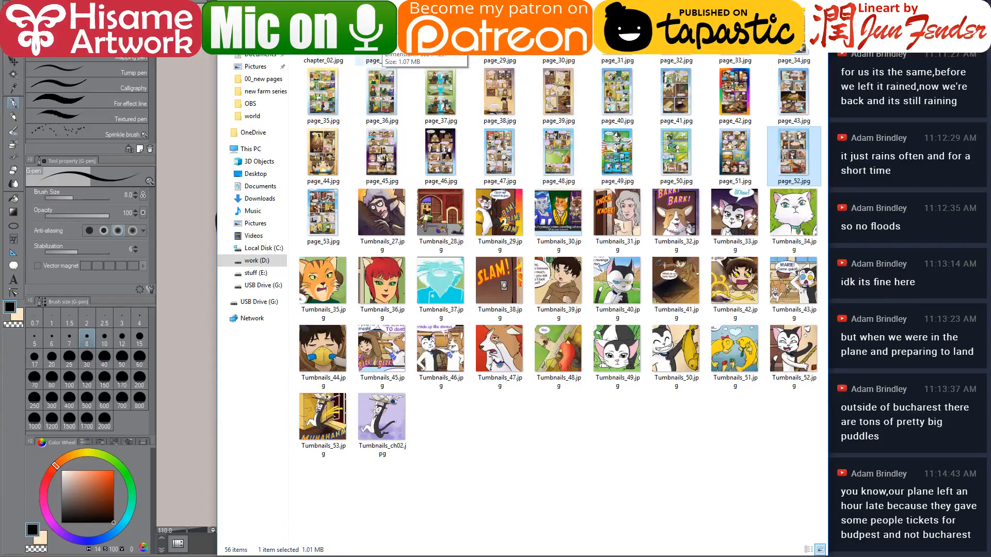
{"action": "left_click", "coordinate": [385, 96]}
{"action": "double_click", "coordinate": [384, 93]}
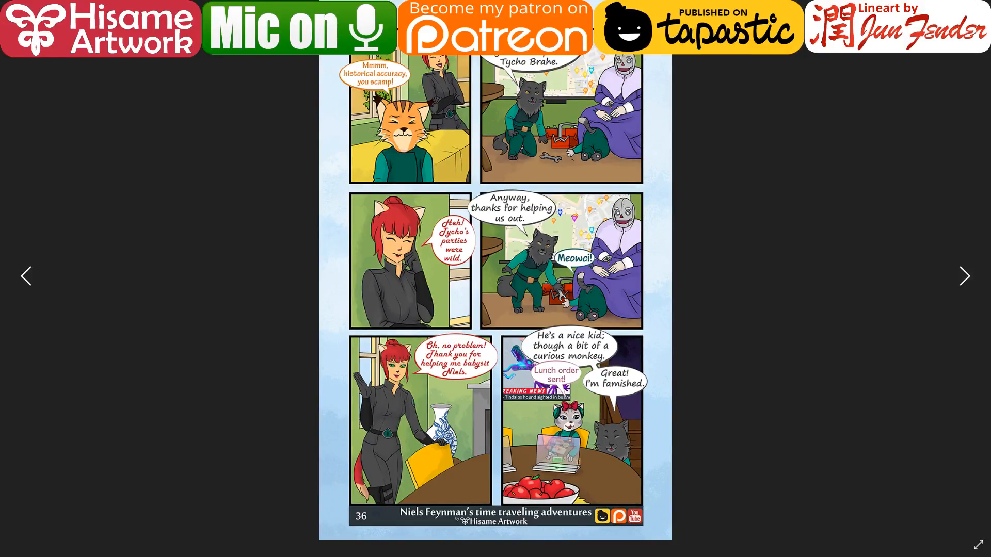
{"action": "key", "text": "alt+F4"}
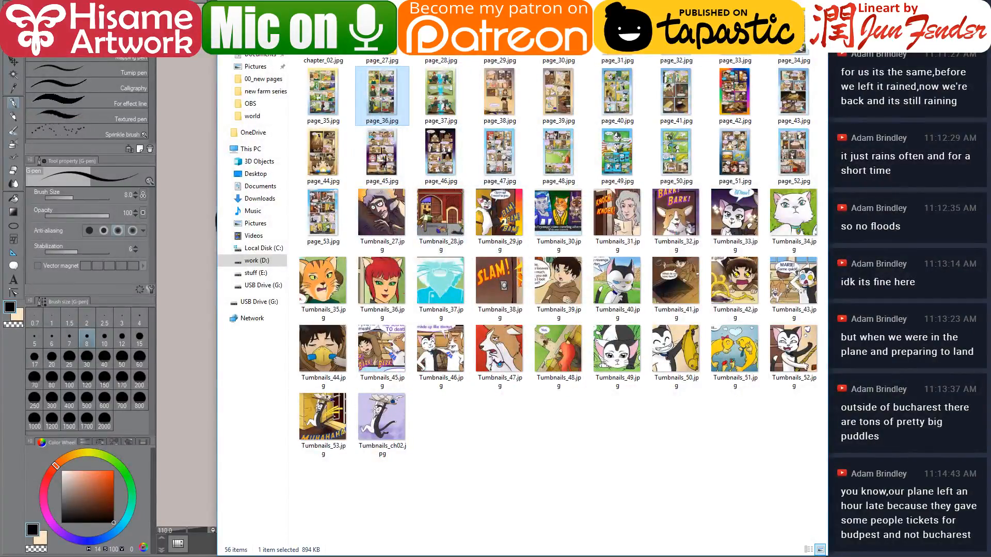
{"action": "key", "text": "alt+Tab"}
{"action": "scroll", "coordinate": [462, 424], "scroll_direction": "down", "scroll_amount": 10}
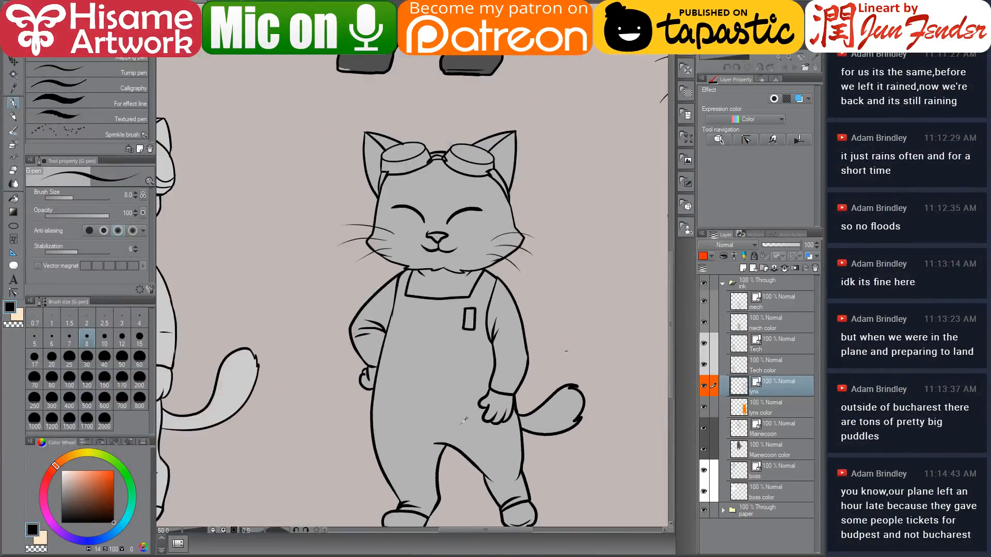
{"action": "scroll", "coordinate": [310, 433], "scroll_direction": "up", "scroll_amount": 3}
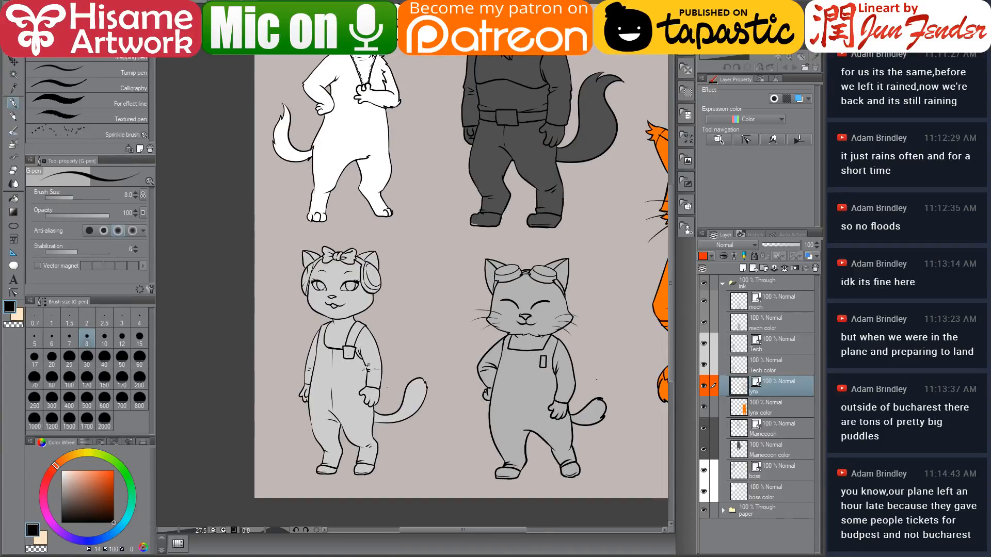
{"action": "key", "text": "alt+Tab"}
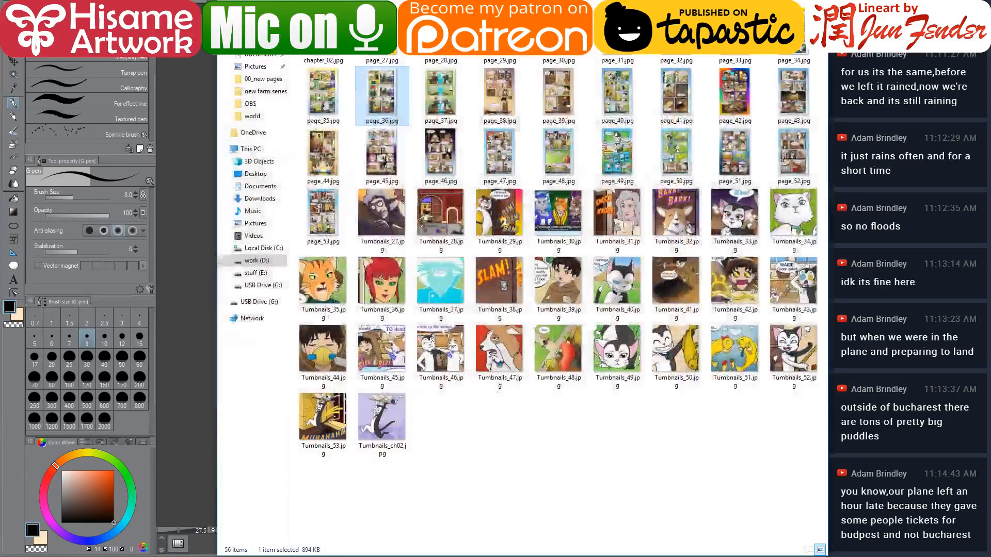
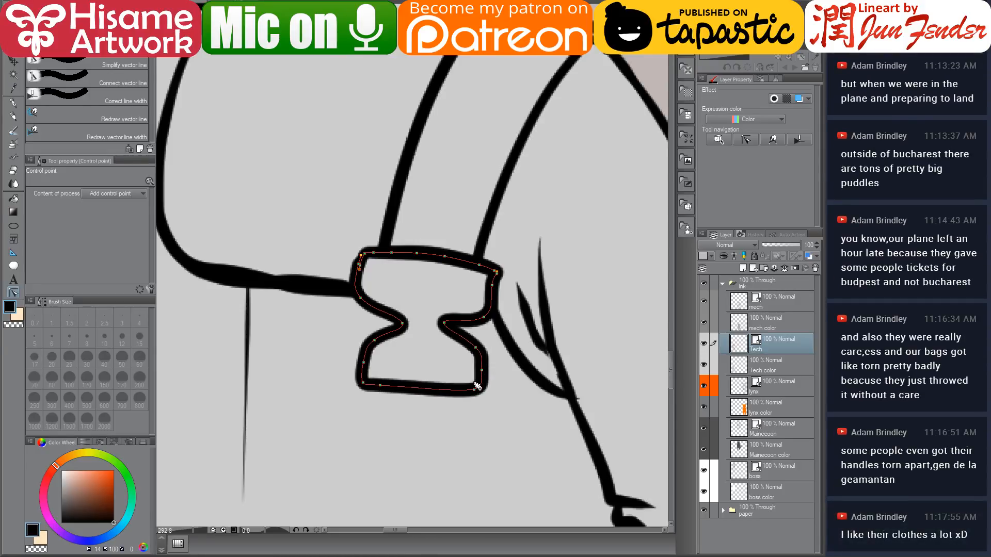
Step: On the Tech layer, move the control points at both sides of the strap buckle's waist inward to narrow it
{"action": "mouse_move", "coordinate": [521, 343]}
{"action": "left_mouse_down"}
{"action": "mouse_move", "coordinate": [501, 356]}
{"action": "mouse_move", "coordinate": [457, 357]}
{"action": "left_mouse_up"}
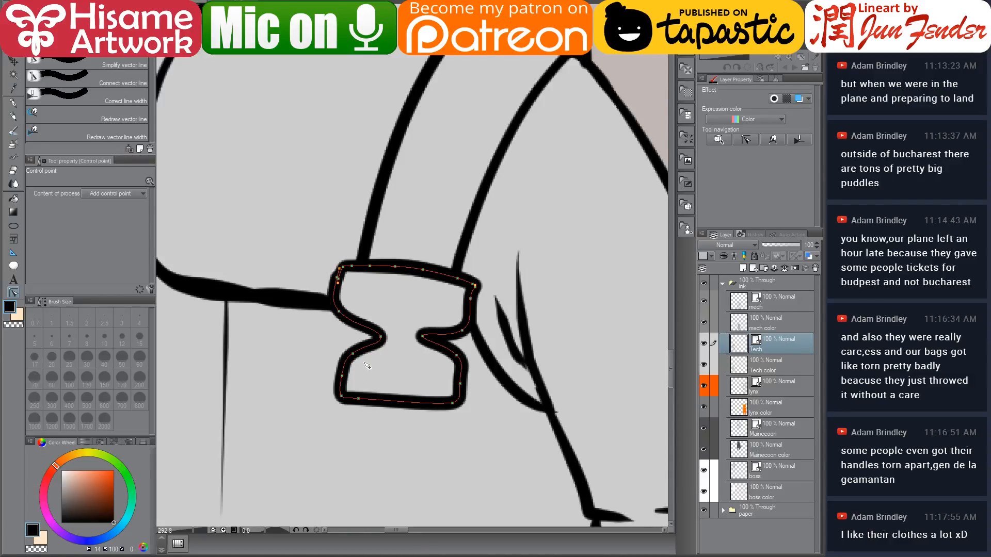
{"action": "scroll", "coordinate": [398, 504], "scroll_direction": "down", "scroll_amount": 8}
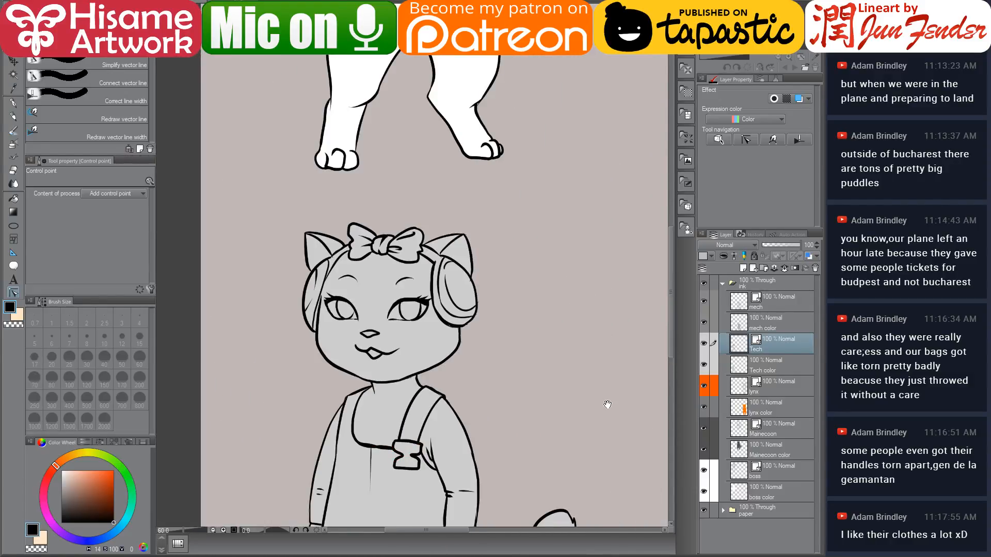
{"action": "left_click_drag", "start_coordinate": [608, 405], "coordinate": [471, 179]}
{"action": "scroll", "coordinate": [311, 246], "scroll_direction": "up", "scroll_amount": 8}
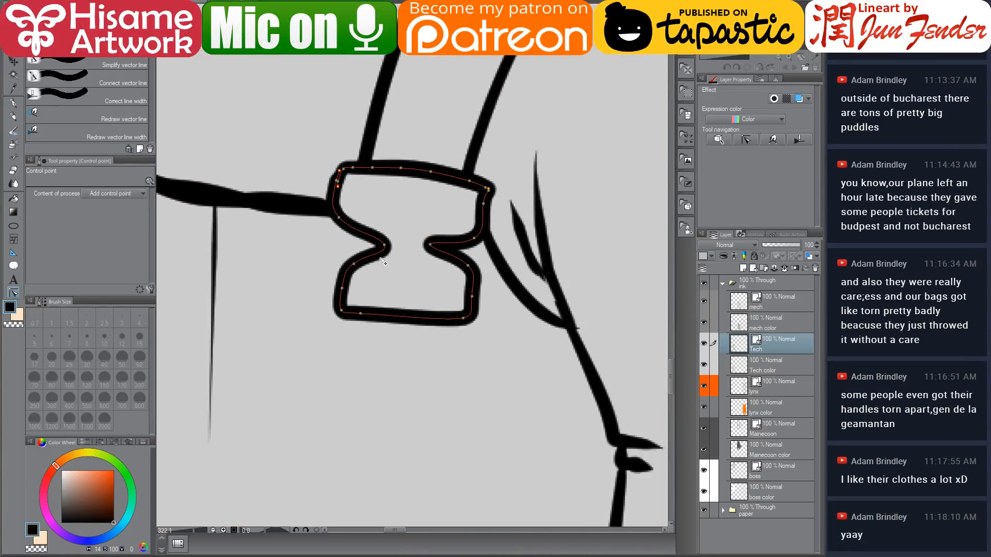
{"action": "left_click_drag", "start_coordinate": [385, 246], "coordinate": [354, 254]}
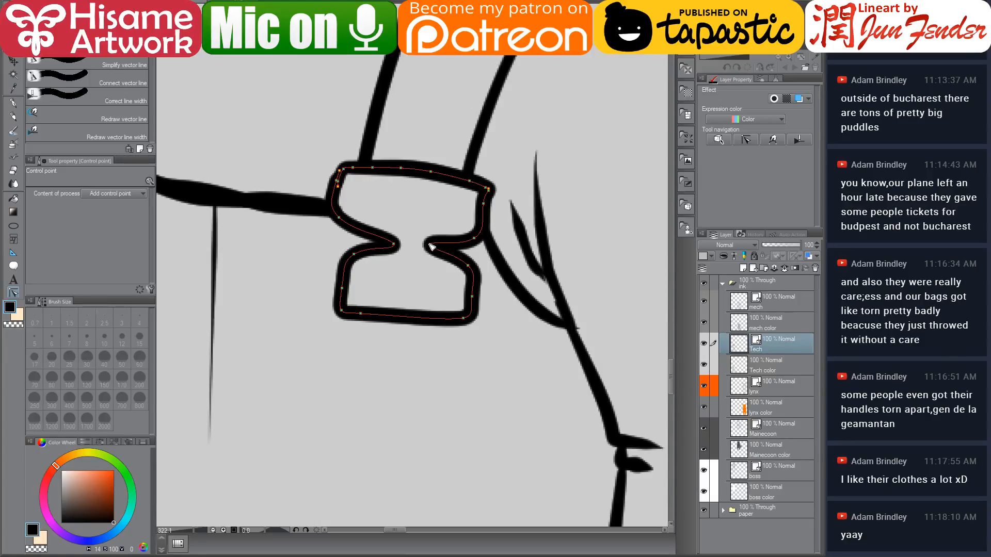
{"action": "left_click_drag", "start_coordinate": [432, 247], "coordinate": [353, 251]}
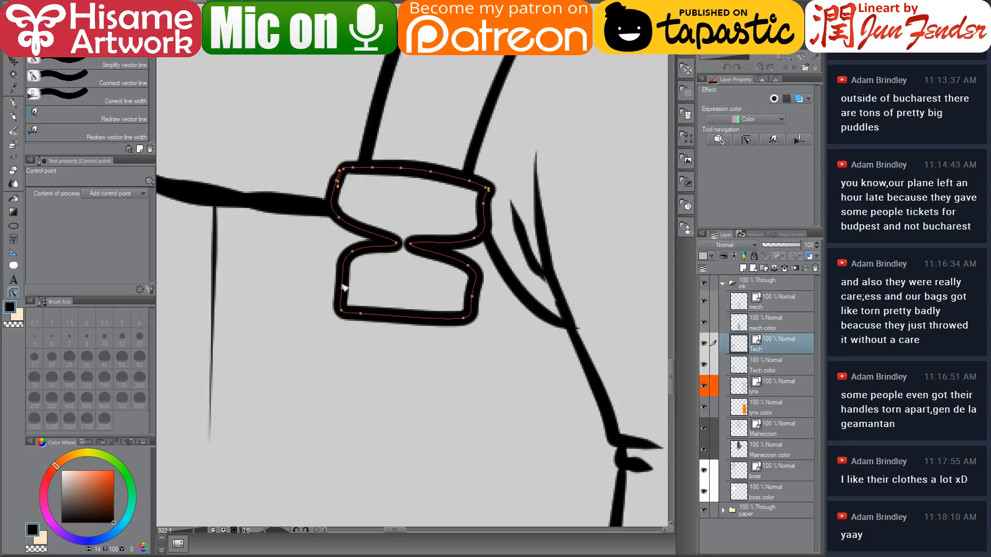
Step: Adjust the side control points on the lower half of the bow-wearing cat's strap buckle to even out its outline
{"action": "left_click_drag", "start_coordinate": [344, 287], "coordinate": [343, 284]}
{"action": "left_click_drag", "start_coordinate": [464, 298], "coordinate": [460, 259]}
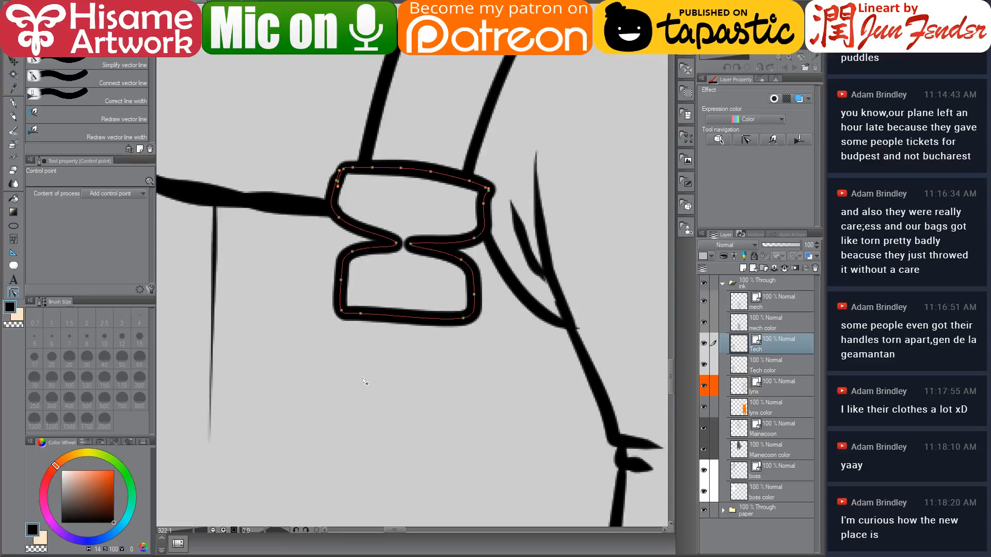
{"action": "scroll", "coordinate": [363, 408], "scroll_direction": "down", "scroll_amount": 10}
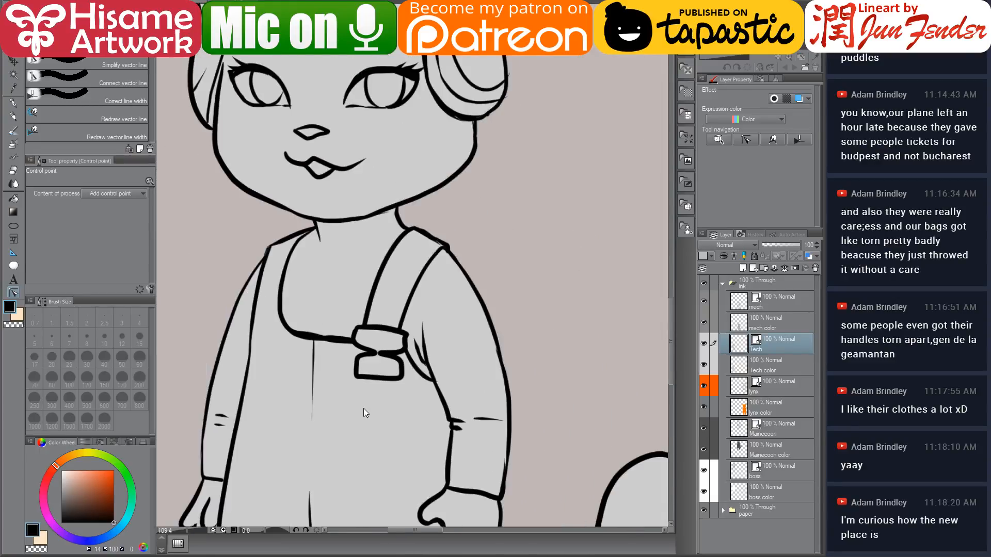
{"action": "scroll", "coordinate": [363, 408], "scroll_direction": "down", "scroll_amount": 3}
{"action": "left_click_drag", "start_coordinate": [490, 294], "coordinate": [420, 391]}
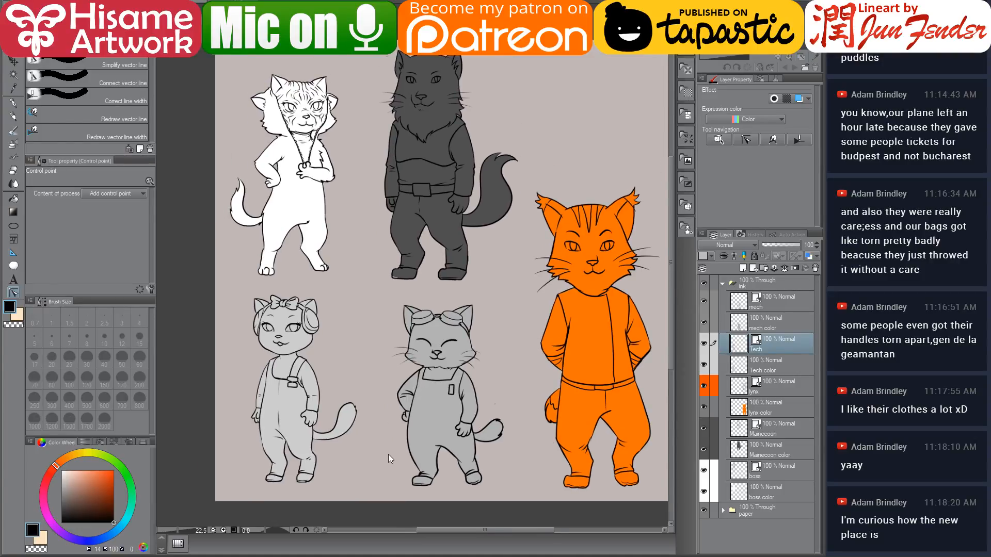
{"action": "scroll", "coordinate": [388, 456], "scroll_direction": "up", "scroll_amount": 1}
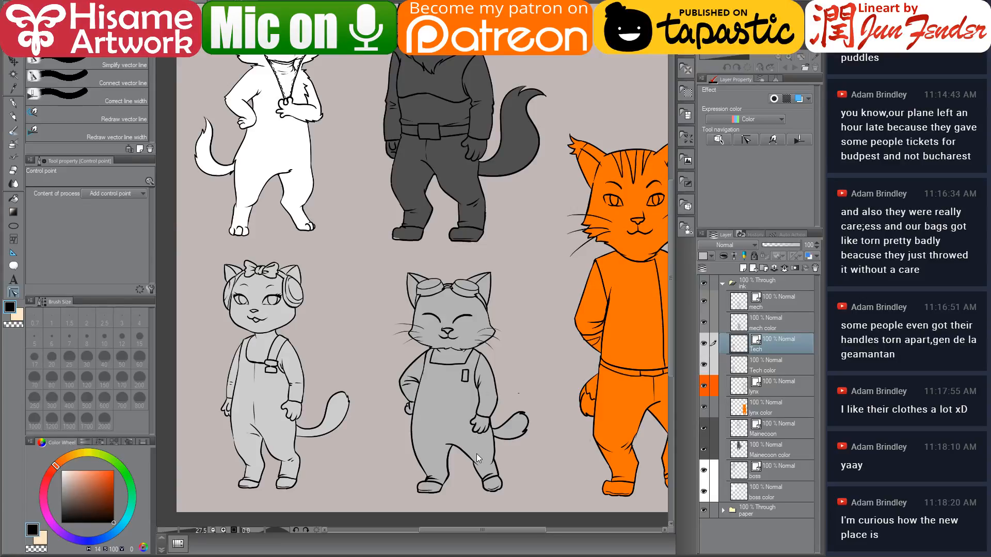
Step: On the mech layer, pull the lower corners and sides of the goggles-wearing cat's rectangular strap buckle outward to flare its base
{"action": "scroll", "coordinate": [435, 387], "scroll_direction": "up", "scroll_amount": 6}
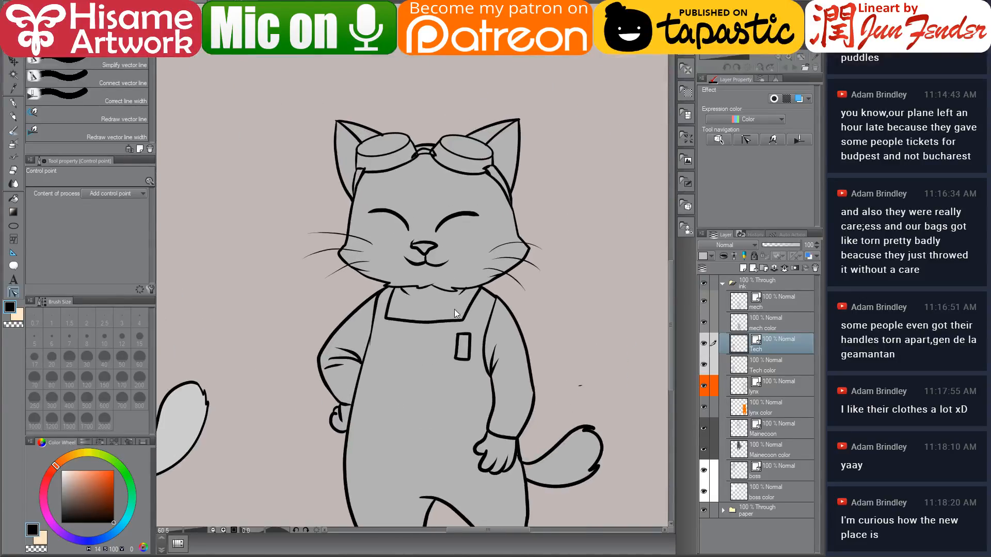
{"action": "scroll", "coordinate": [429, 335], "scroll_direction": "up", "scroll_amount": 7}
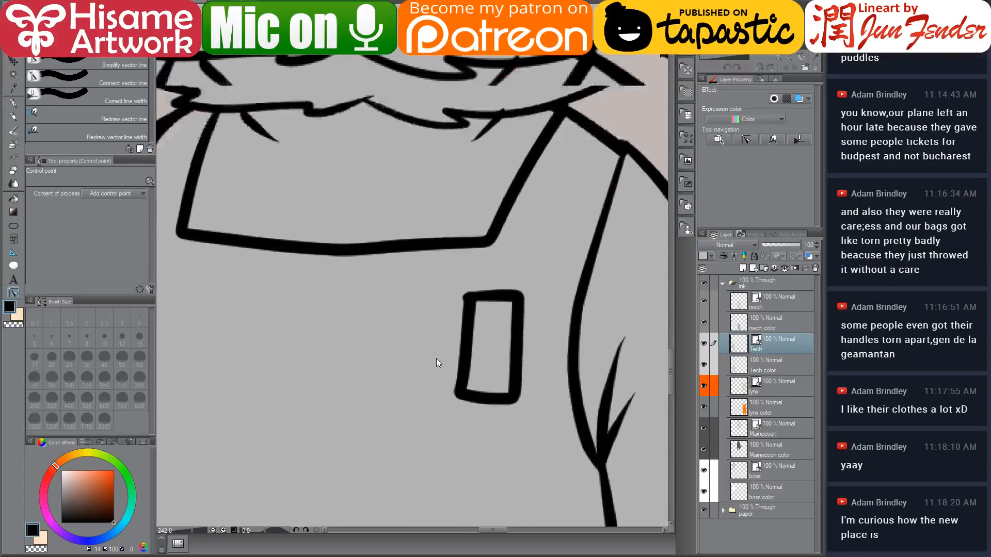
{"action": "left_click_drag", "start_coordinate": [438, 384], "coordinate": [469, 387]}
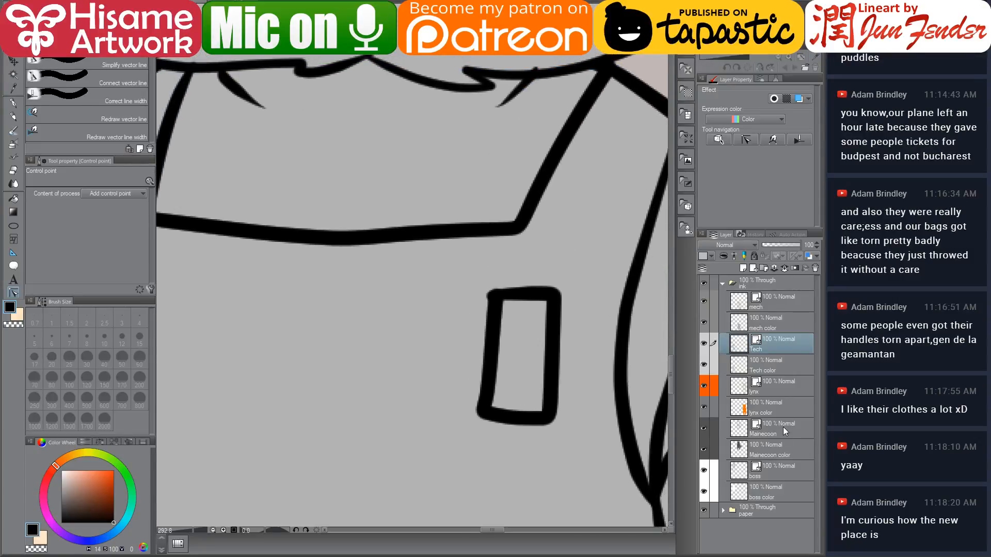
{"action": "left_click", "coordinate": [773, 362]}
{"action": "left_click", "coordinate": [768, 348]}
{"action": "left_click", "coordinate": [774, 302]}
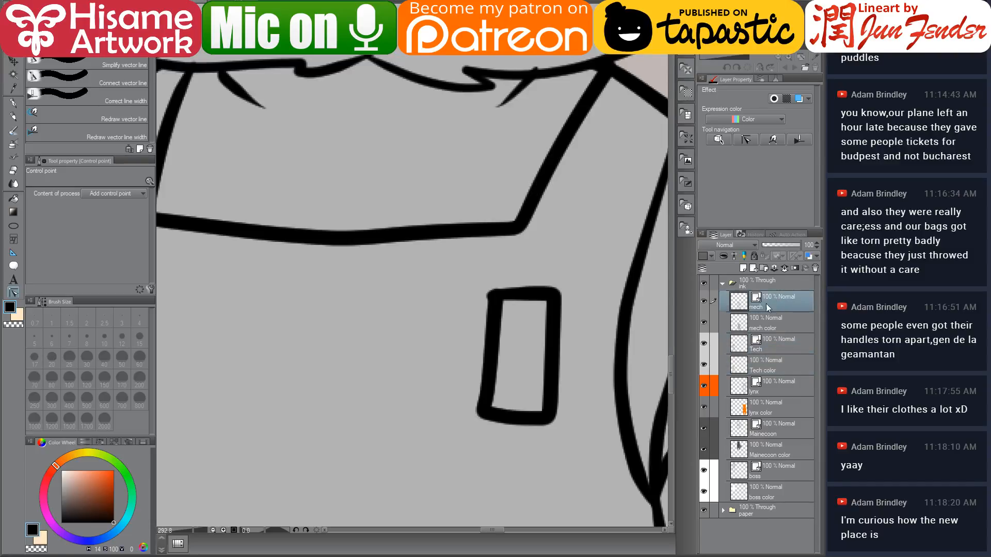
{"action": "scroll", "coordinate": [595, 373], "scroll_direction": "up", "scroll_amount": 2}
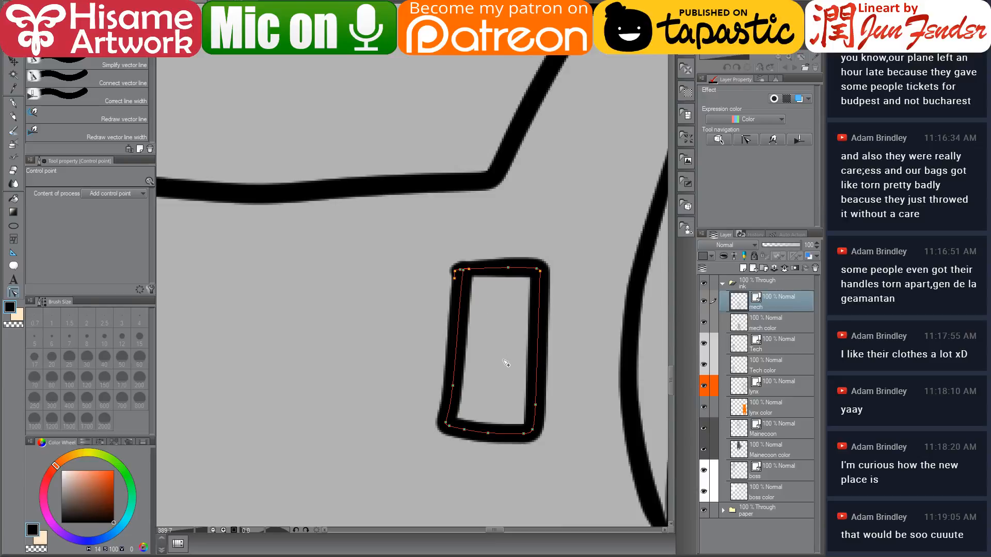
{"action": "left_click_drag", "start_coordinate": [448, 426], "coordinate": [408, 425]}
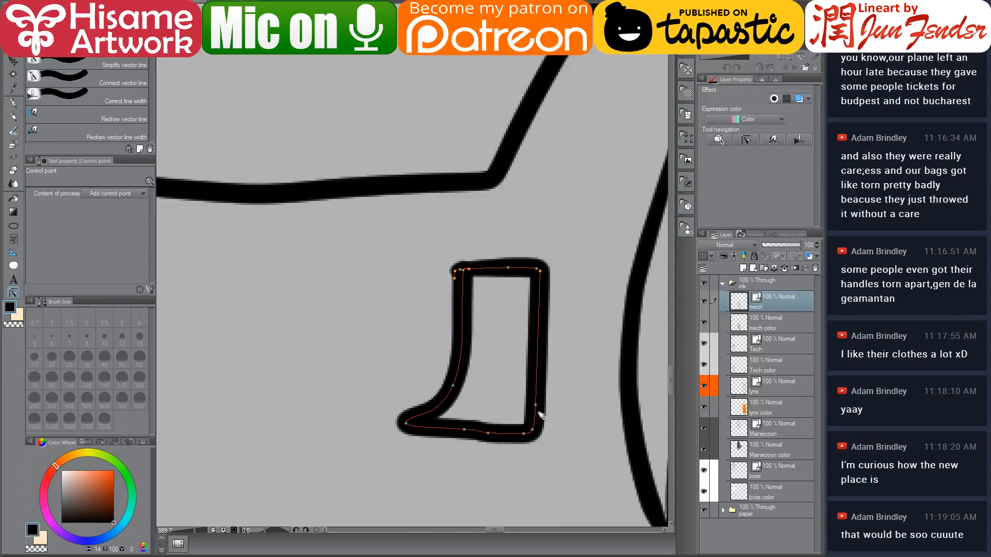
{"action": "left_click_drag", "start_coordinate": [533, 429], "coordinate": [576, 436]}
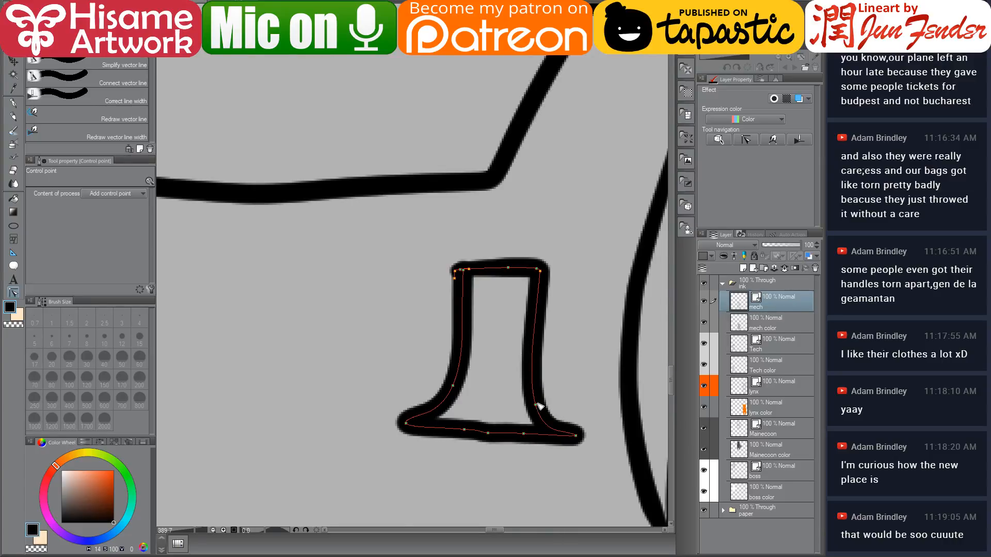
{"action": "left_click_drag", "start_coordinate": [538, 406], "coordinate": [561, 358]}
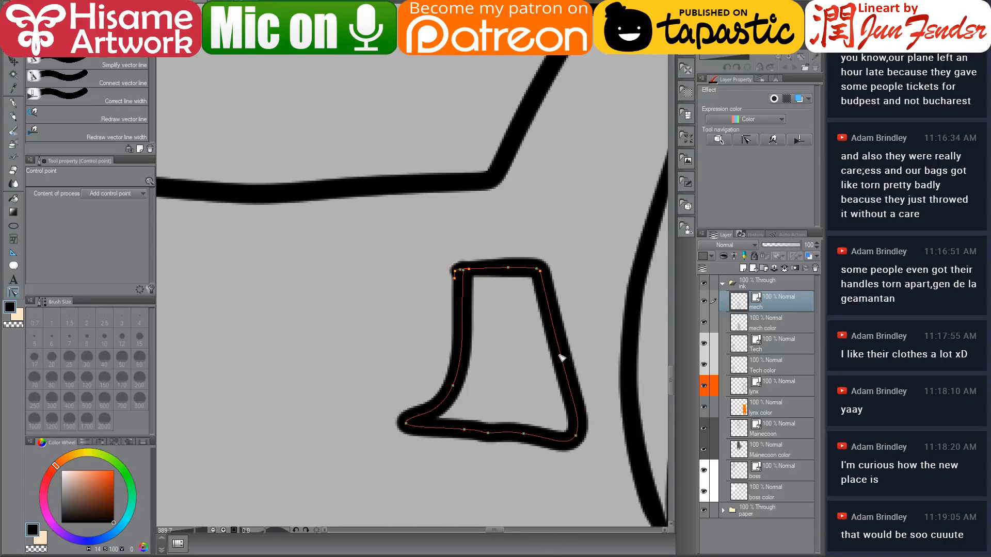
{"action": "left_click_drag", "start_coordinate": [452, 386], "coordinate": [440, 338]}
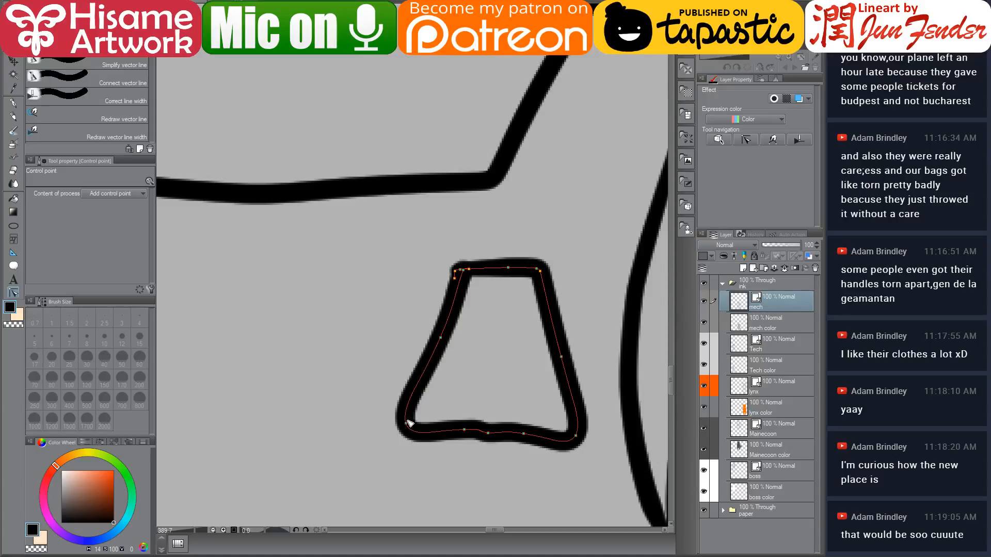
Step: Pinch both sides of the goggles-wearing cat's buckle inward at mid-height and even out its base to form an hourglass outline
{"action": "mouse_move", "coordinate": [408, 422]}
{"action": "left_mouse_down"}
{"action": "mouse_move", "coordinate": [442, 438]}
{"action": "mouse_move", "coordinate": [449, 409]}
{"action": "mouse_move", "coordinate": [454, 416]}
{"action": "mouse_move", "coordinate": [414, 421]}
{"action": "mouse_move", "coordinate": [414, 429]}
{"action": "left_mouse_up"}
{"action": "left_click_drag", "start_coordinate": [428, 381], "coordinate": [467, 370]}
{"action": "left_click_drag", "start_coordinate": [563, 358], "coordinate": [555, 335]}
{"action": "left_click_drag", "start_coordinate": [576, 435], "coordinate": [534, 359]}
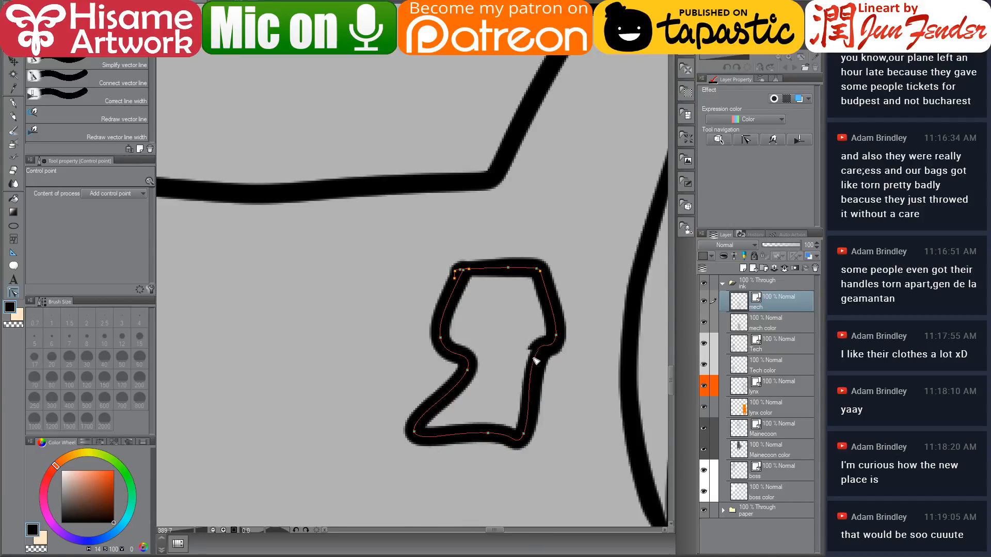
{"action": "left_click_drag", "start_coordinate": [524, 433], "coordinate": [578, 436]}
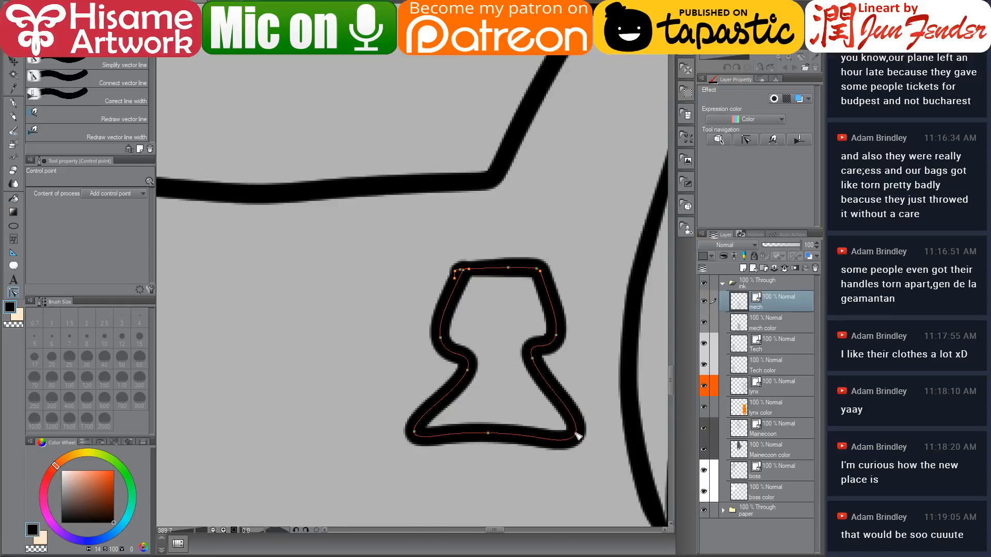
{"action": "left_click_drag", "start_coordinate": [488, 434], "coordinate": [494, 439]}
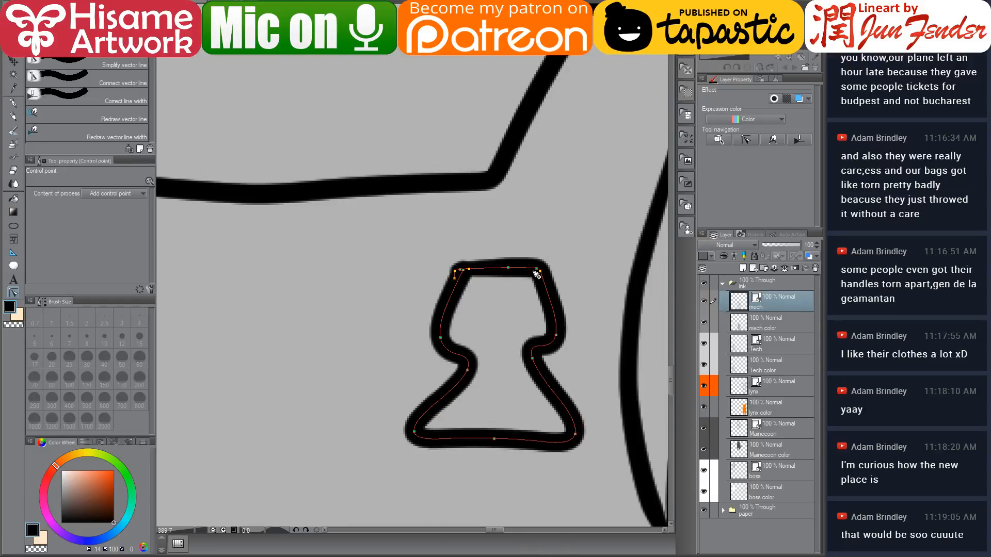
Step: Extend the buckle's upper right corner outward, narrow its waist further and round the sides of its lower half
{"action": "left_click_drag", "start_coordinate": [541, 271], "coordinate": [569, 272]}
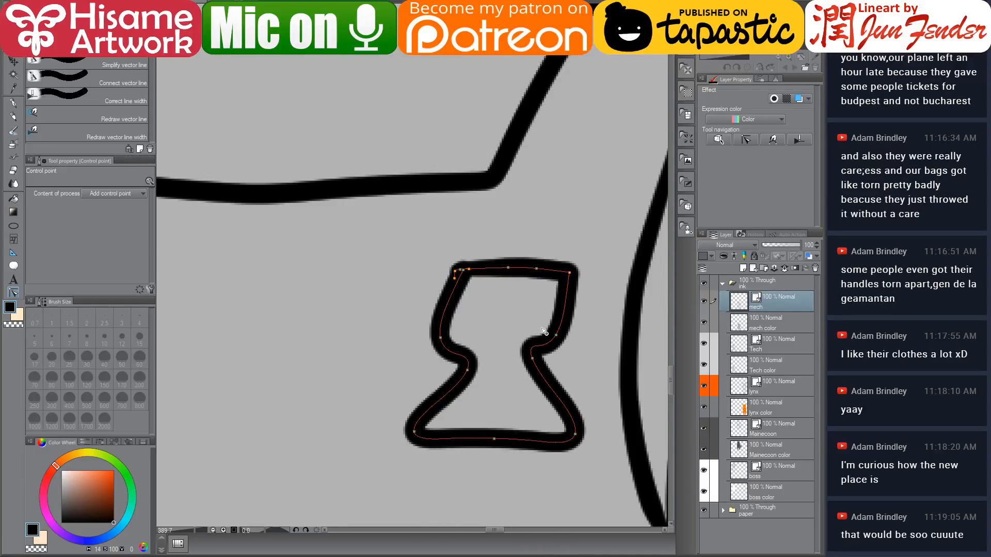
{"action": "left_click_drag", "start_coordinate": [531, 358], "coordinate": [479, 356]}
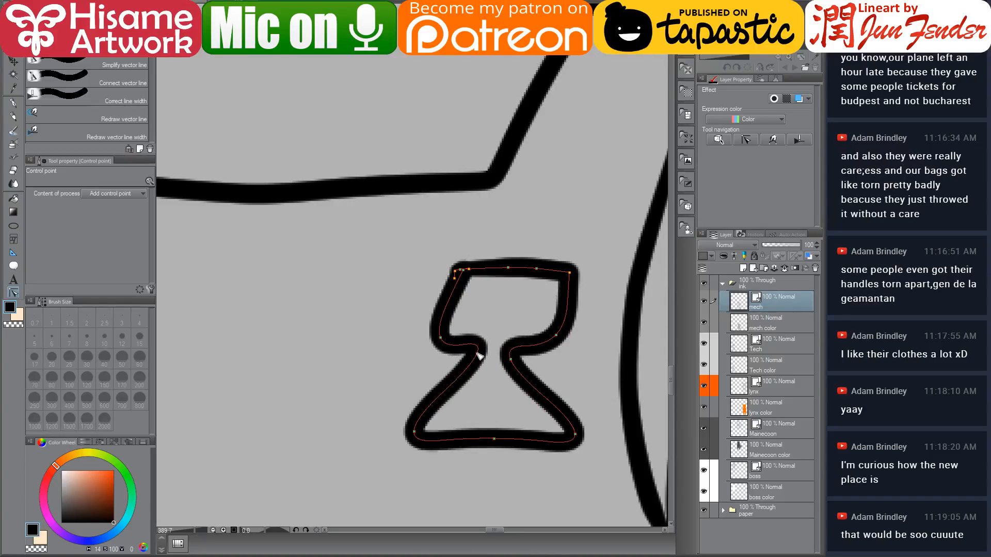
{"action": "mouse_move", "coordinate": [454, 387]}
{"action": "left_mouse_down"}
{"action": "mouse_move", "coordinate": [442, 389]}
{"action": "mouse_move", "coordinate": [444, 370]}
{"action": "left_mouse_up"}
{"action": "left_click_drag", "start_coordinate": [541, 390], "coordinate": [551, 369]}
{"action": "left_click", "coordinate": [496, 442]}
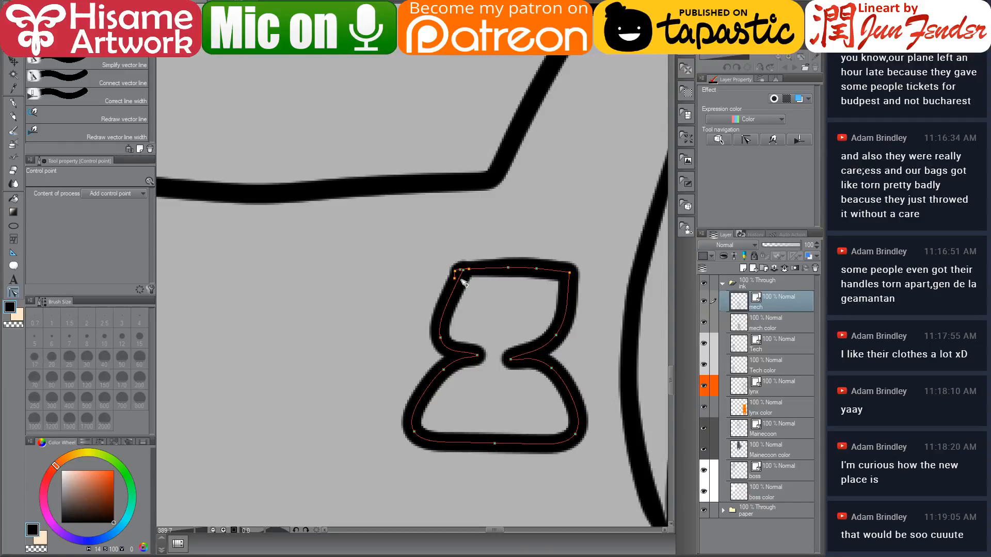
Step: Even out the buckle's two left corners and bring its waist points together at the centre
{"action": "left_click_drag", "start_coordinate": [455, 270], "coordinate": [447, 276]}
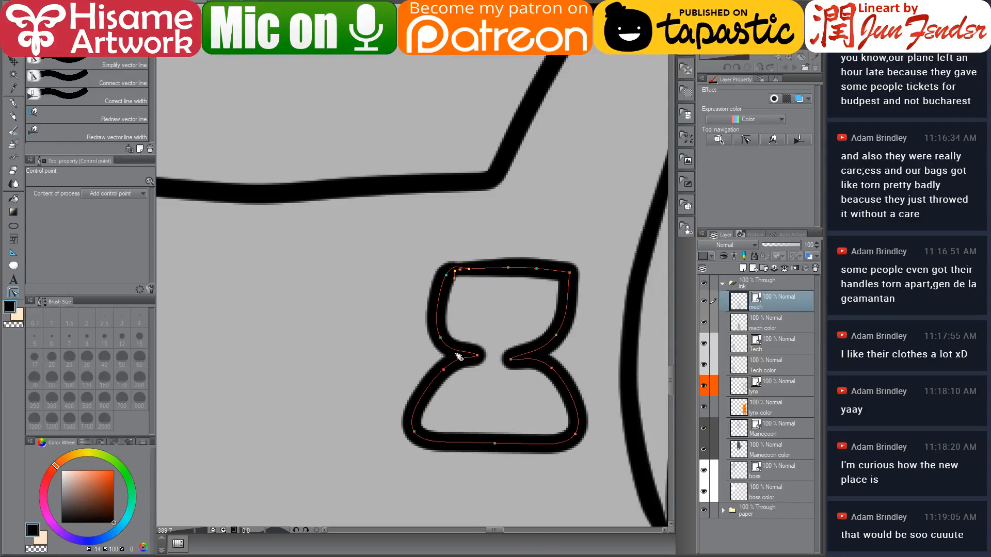
{"action": "left_click_drag", "start_coordinate": [415, 432], "coordinate": [423, 435]}
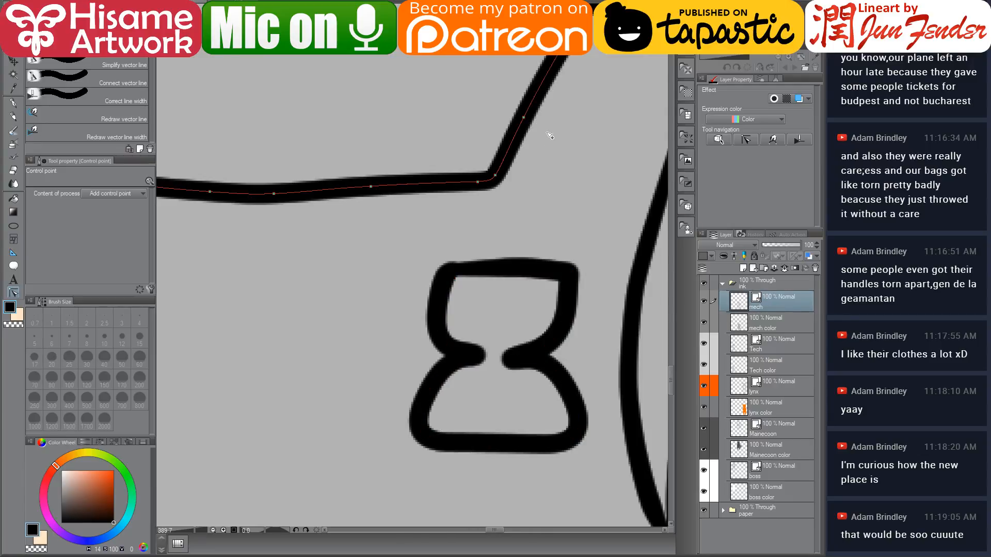
{"action": "scroll", "coordinate": [578, 217], "scroll_direction": "down", "scroll_amount": 5}
{"action": "scroll", "coordinate": [581, 212], "scroll_direction": "up", "scroll_amount": 5}
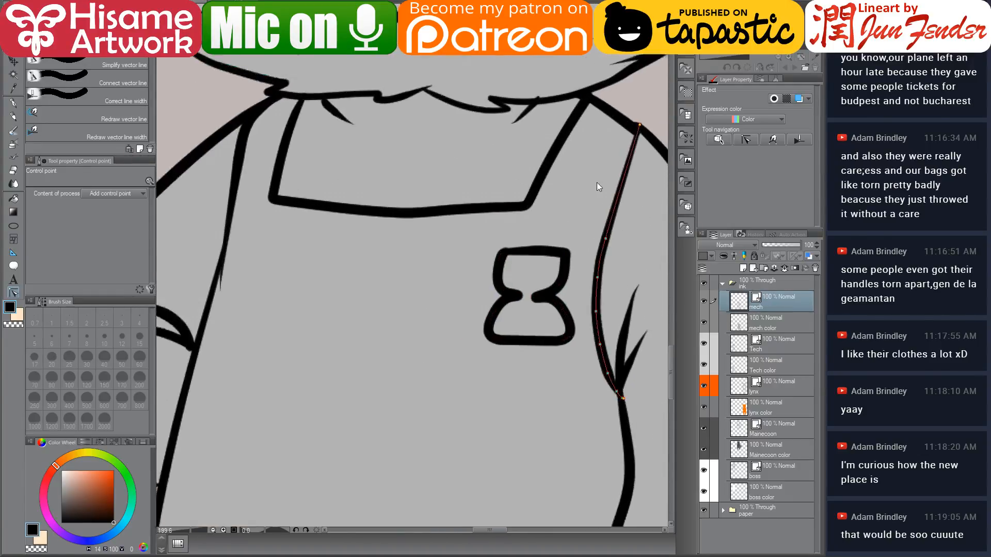
{"action": "scroll", "coordinate": [585, 201], "scroll_direction": "up", "scroll_amount": 1}
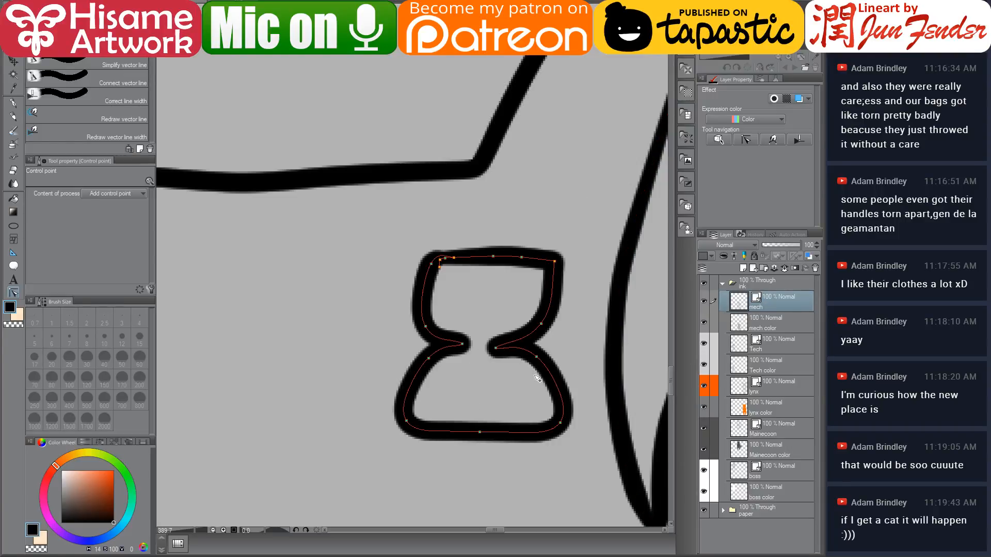
{"action": "left_click_drag", "start_coordinate": [496, 348], "coordinate": [472, 344]}
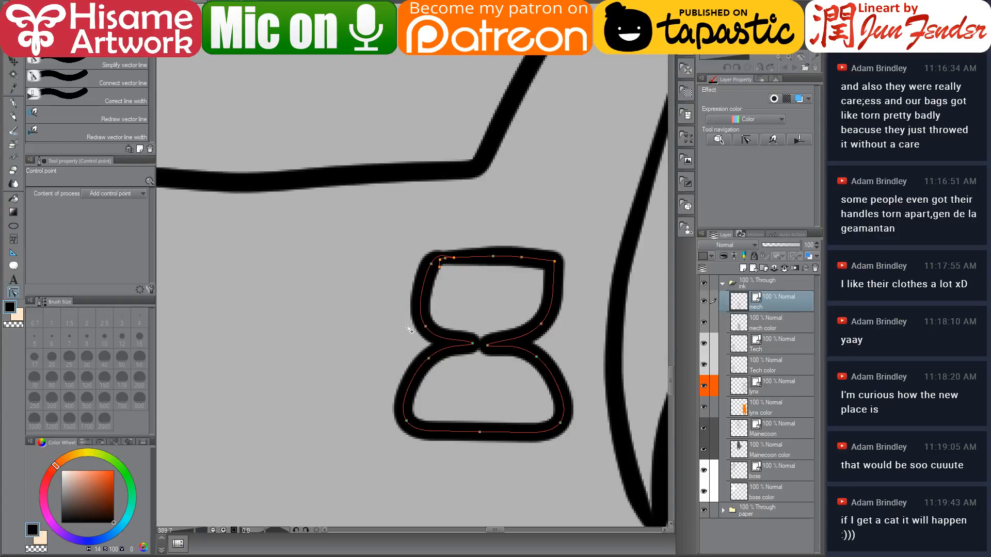
Step: On the Mainecoon layer, draw the right side of an hourglass buckle below the dark cat's chest fur with the G-pen at size 8
{"action": "scroll", "coordinate": [340, 321], "scroll_direction": "down", "scroll_amount": 10}
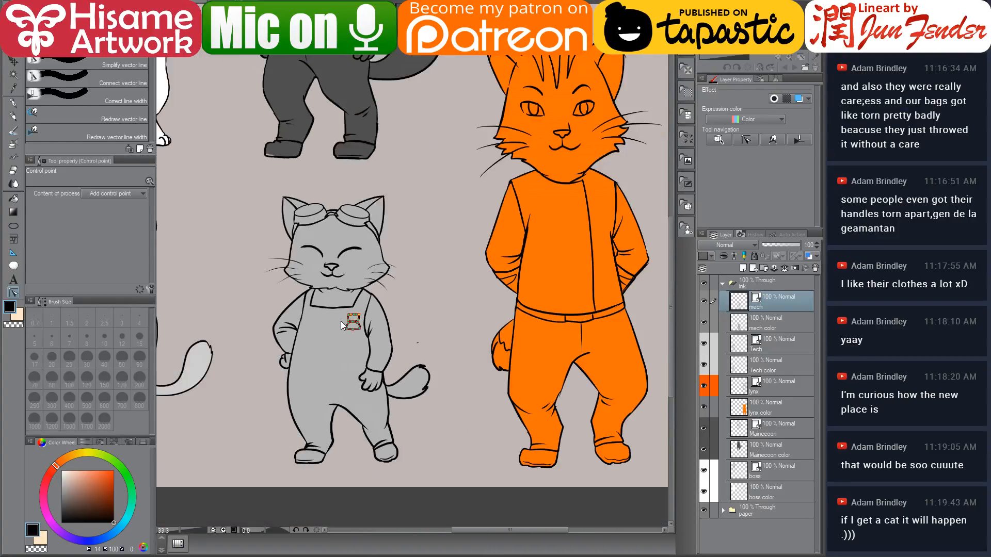
{"action": "scroll", "coordinate": [341, 321], "scroll_direction": "down", "scroll_amount": 3}
{"action": "left_click_drag", "start_coordinate": [428, 232], "coordinate": [505, 306]}
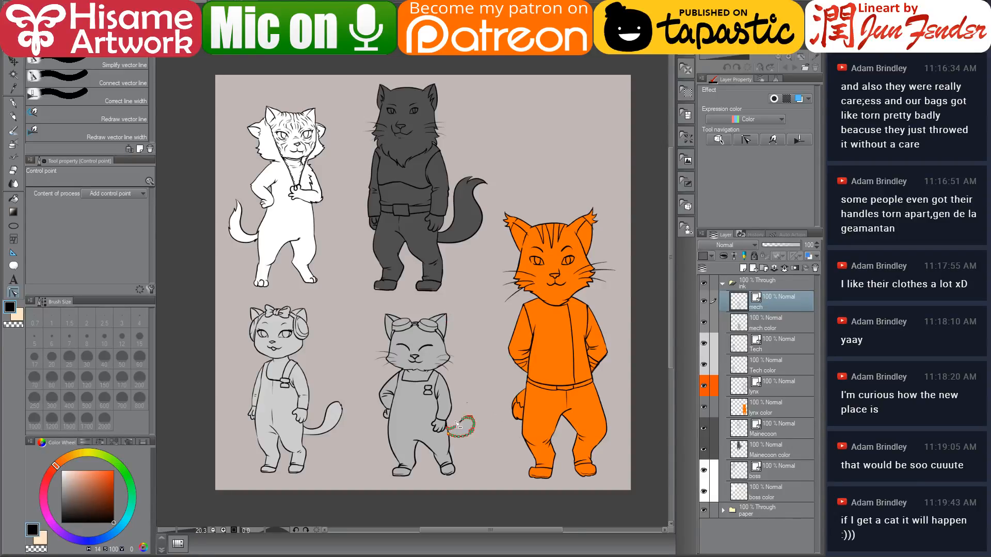
{"action": "scroll", "coordinate": [417, 409], "scroll_direction": "up", "scroll_amount": 2}
{"action": "key", "text": "ctrl+0"}
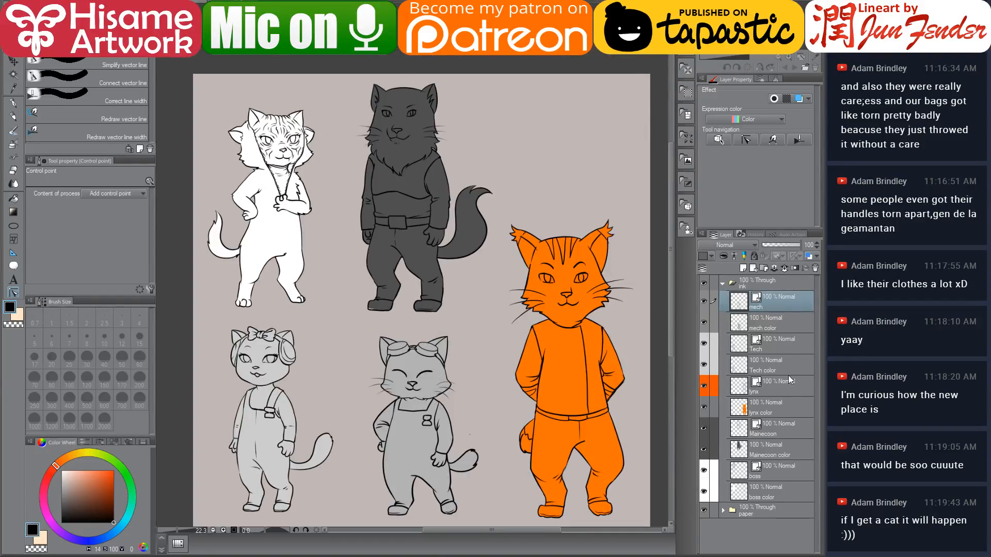
{"action": "left_click", "coordinate": [779, 427]}
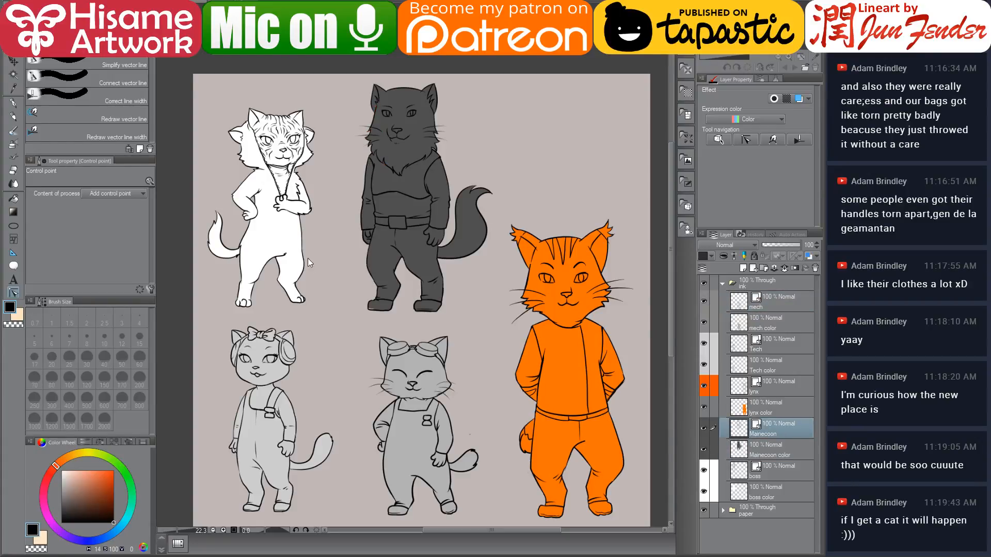
{"action": "scroll", "coordinate": [475, 134], "scroll_direction": "up", "scroll_amount": 8}
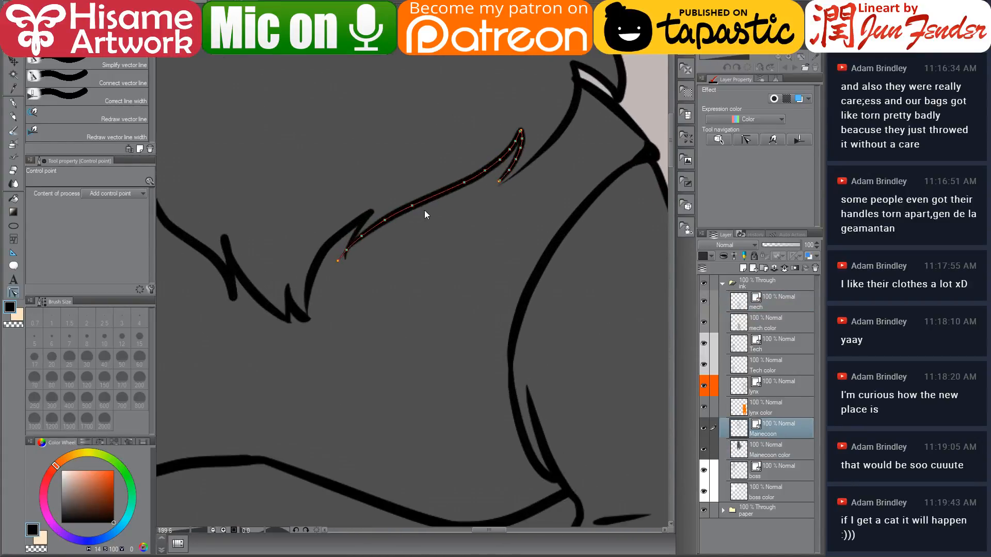
{"action": "scroll", "coordinate": [449, 232], "scroll_direction": "up", "scroll_amount": 2}
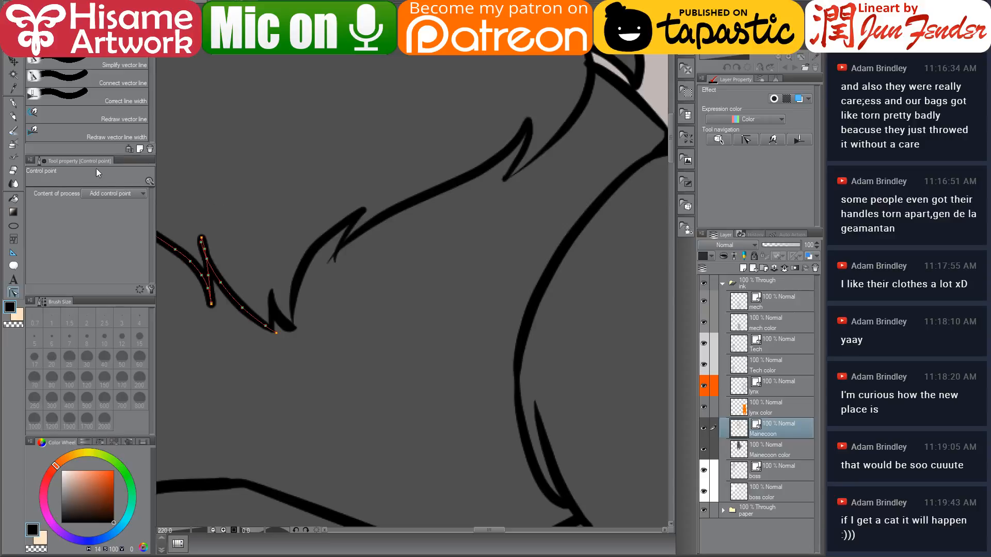
{"action": "left_click", "coordinate": [13, 103]}
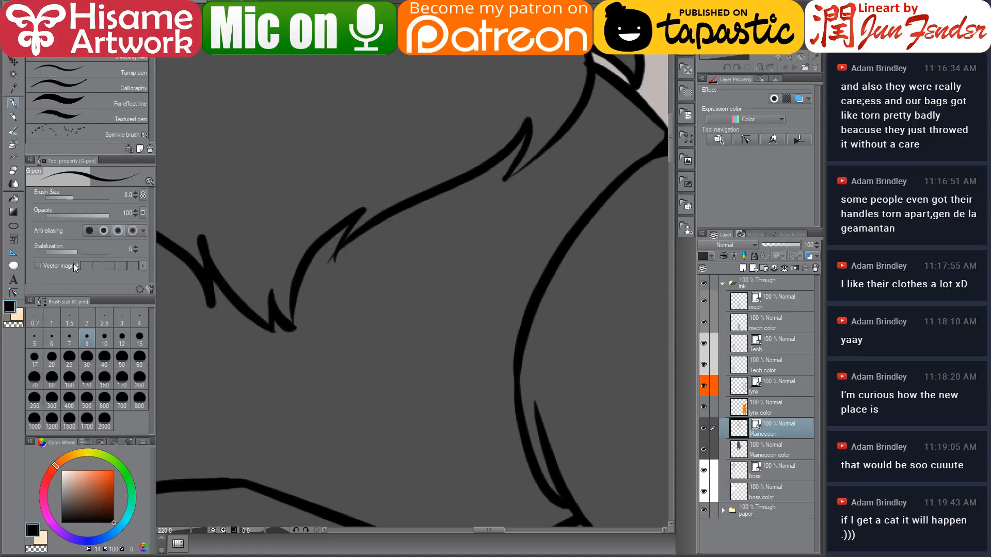
{"action": "mouse_move", "coordinate": [457, 186]}
{"action": "left_mouse_down"}
{"action": "mouse_move", "coordinate": [507, 197]}
{"action": "mouse_move", "coordinate": [502, 223]}
{"action": "mouse_move", "coordinate": [449, 234]}
{"action": "mouse_move", "coordinate": [486, 263]}
{"action": "mouse_move", "coordinate": [483, 279]}
{"action": "left_mouse_up"}
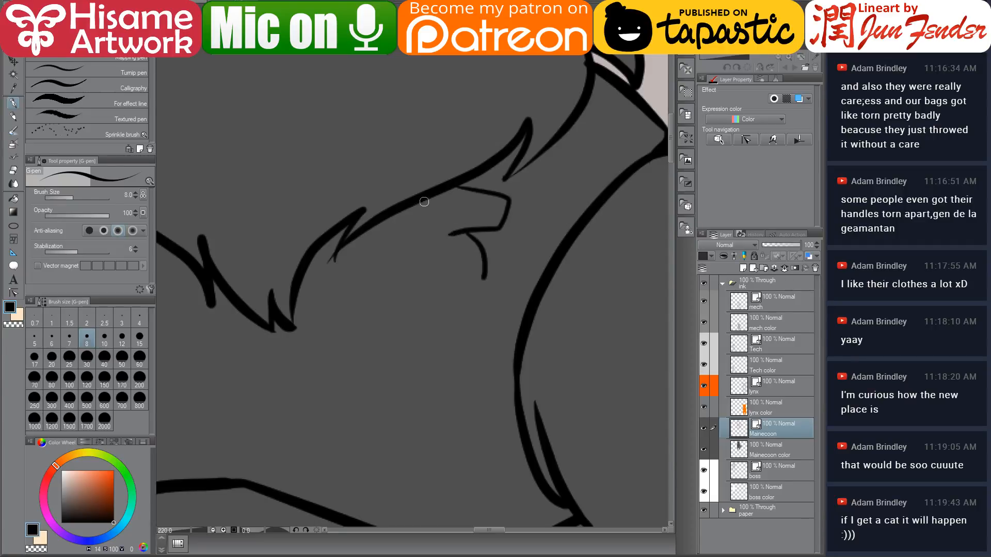
Step: Draw the left side and base of the dark cat's hourglass buckle, undoing and redrawing the unsatisfactory stroke
{"action": "mouse_move", "coordinate": [424, 202]}
{"action": "left_mouse_down"}
{"action": "mouse_move", "coordinate": [435, 235]}
{"action": "mouse_move", "coordinate": [417, 228]}
{"action": "mouse_move", "coordinate": [398, 271]}
{"action": "left_mouse_up"}
{"action": "key", "text": "ctrl+z"}
{"action": "mouse_move", "coordinate": [434, 230]}
{"action": "left_mouse_down"}
{"action": "mouse_move", "coordinate": [407, 263]}
{"action": "mouse_move", "coordinate": [413, 271]}
{"action": "mouse_move", "coordinate": [485, 277]}
{"action": "left_mouse_up"}
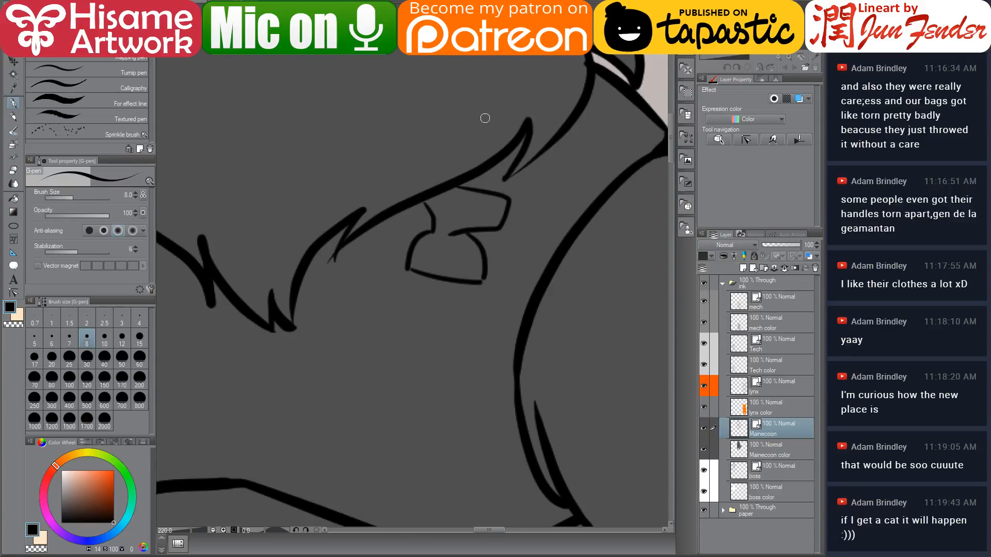
Step: Close the gaps at the corners and waist of the dark cat's buckle outline, and erase the stray line end at its waist
{"action": "scroll", "coordinate": [488, 114], "scroll_direction": "down", "scroll_amount": 10}
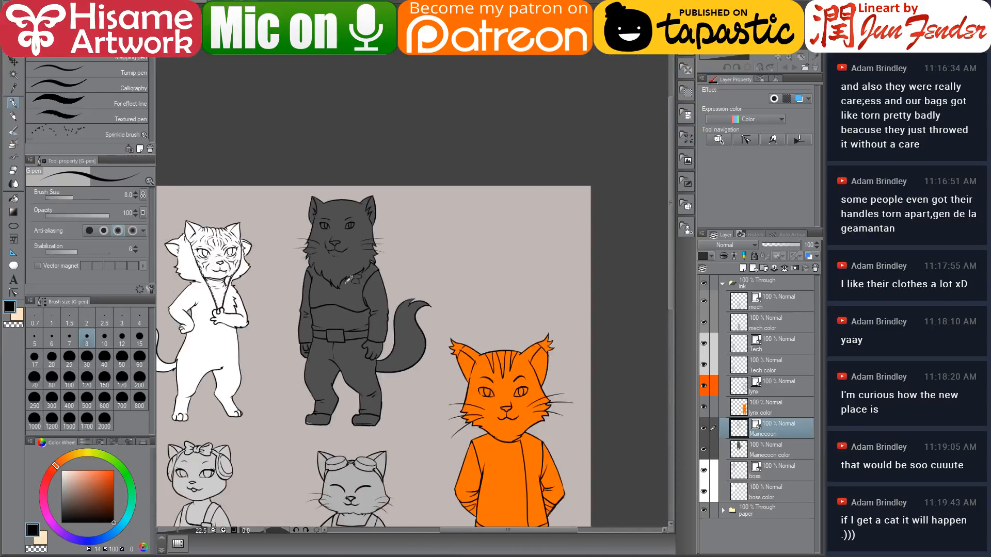
{"action": "scroll", "coordinate": [330, 289], "scroll_direction": "up", "scroll_amount": 5}
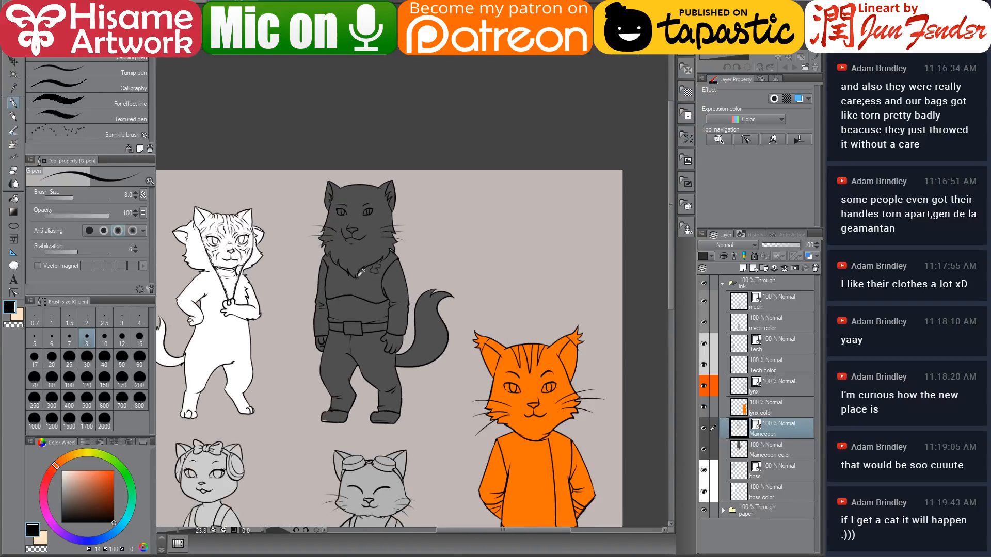
{"action": "scroll", "coordinate": [384, 252], "scroll_direction": "down", "scroll_amount": 2}
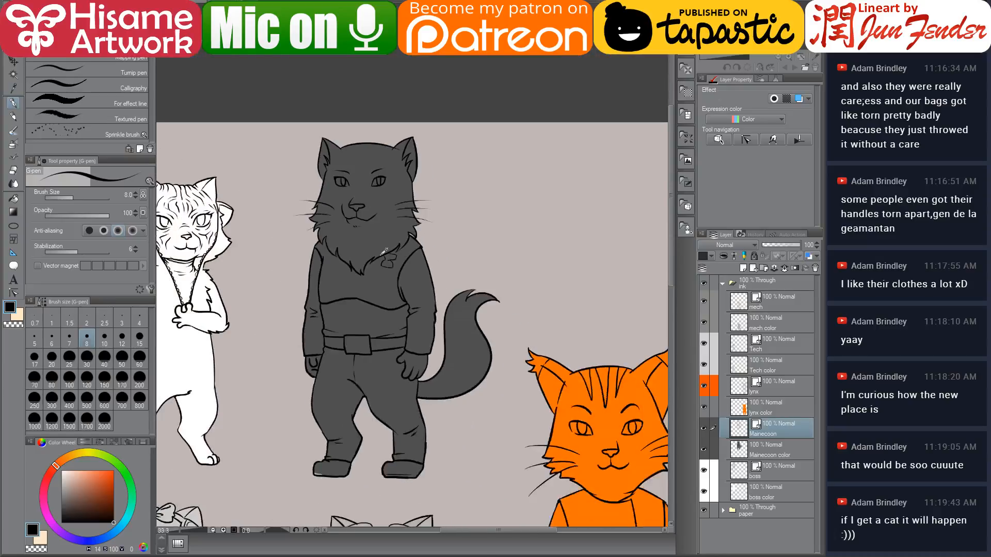
{"action": "scroll", "coordinate": [384, 252], "scroll_direction": "up", "scroll_amount": 7}
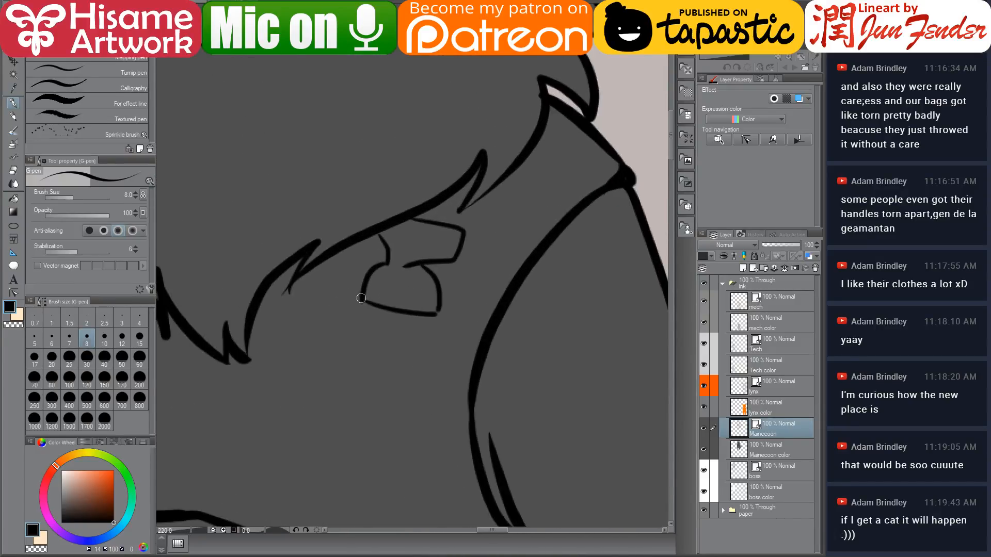
{"action": "left_click_drag", "start_coordinate": [361, 298], "coordinate": [375, 304]}
{"action": "left_click_drag", "start_coordinate": [433, 315], "coordinate": [440, 302]}
{"action": "left_click_drag", "start_coordinate": [379, 228], "coordinate": [393, 257]}
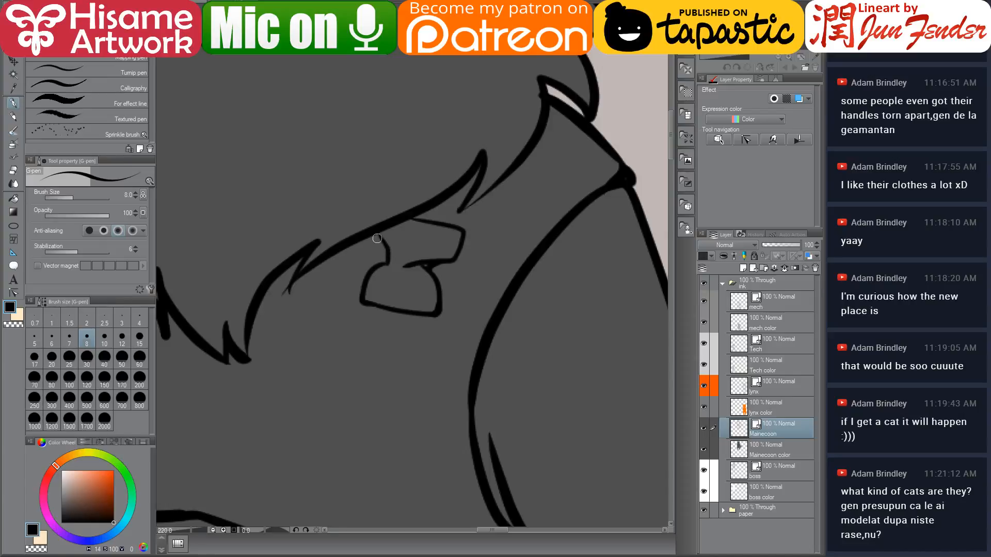
{"action": "mouse_move", "coordinate": [379, 235]}
{"action": "left_mouse_down"}
{"action": "mouse_move", "coordinate": [388, 260]}
{"action": "mouse_move", "coordinate": [385, 240]}
{"action": "mouse_move", "coordinate": [401, 273]}
{"action": "mouse_move", "coordinate": [431, 265]}
{"action": "left_mouse_up"}
{"action": "left_click", "coordinate": [14, 170]}
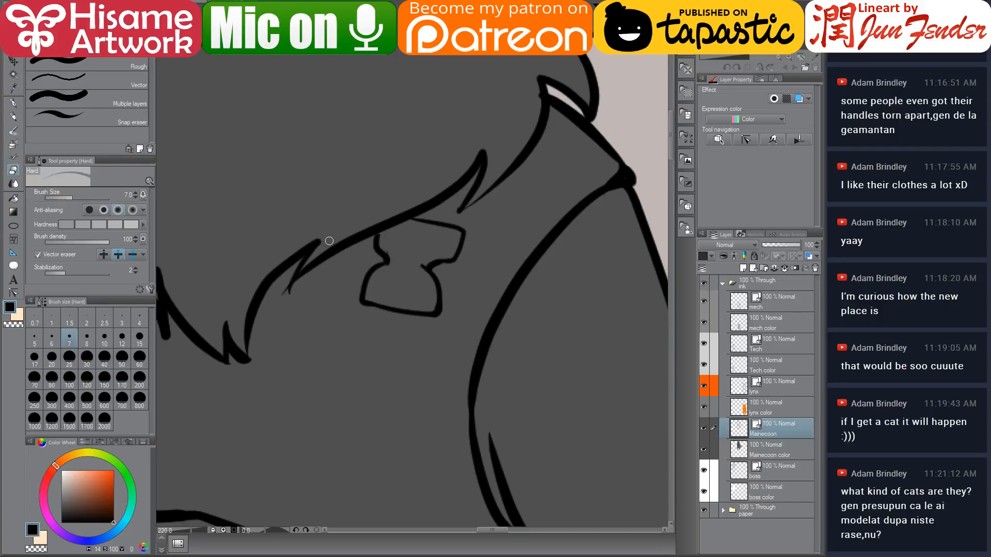
Step: Switch to the web browser and search Google Images for "sphynx cat" in a new tab
{"action": "scroll", "coordinate": [323, 241], "scroll_direction": "down", "scroll_amount": 10}
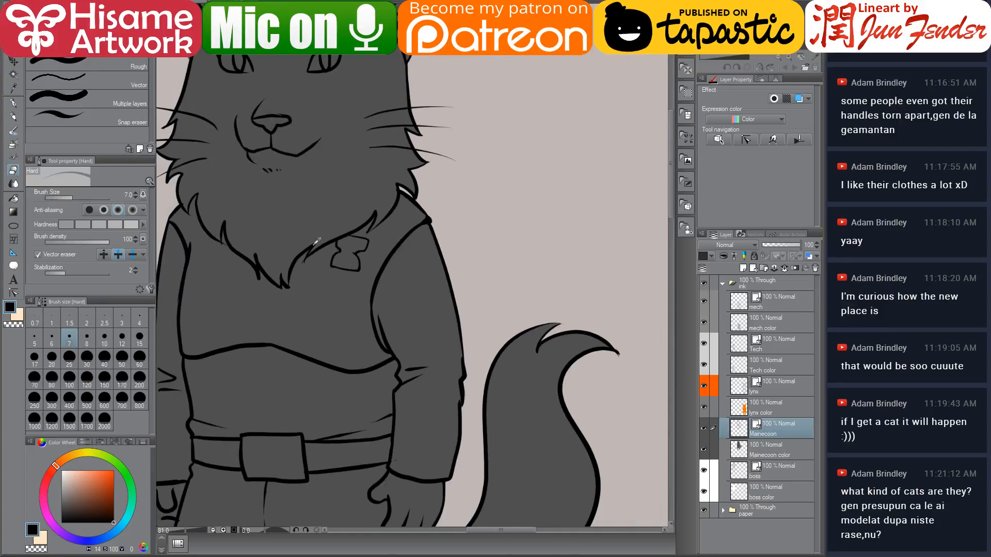
{"action": "left_click_drag", "start_coordinate": [330, 355], "coordinate": [480, 247]}
{"action": "scroll", "coordinate": [516, 179], "scroll_direction": "down", "scroll_amount": 3}
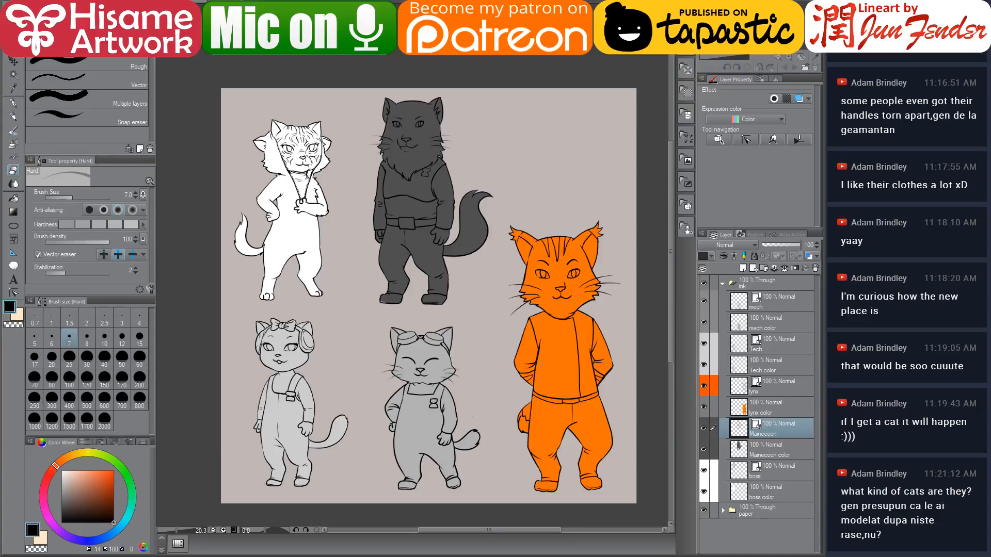
{"action": "key", "text": "alt+Tab"}
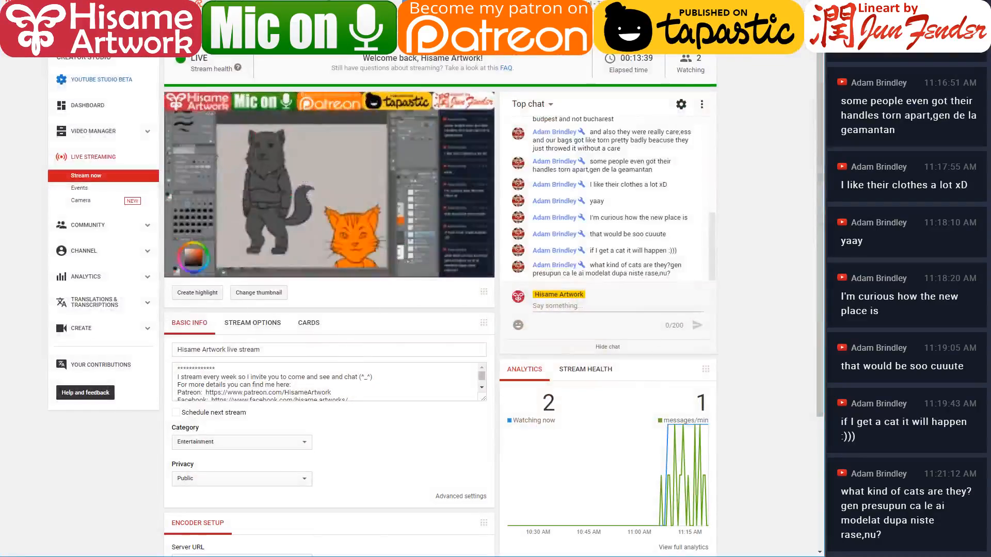
{"action": "key", "text": "ctrl+t"}
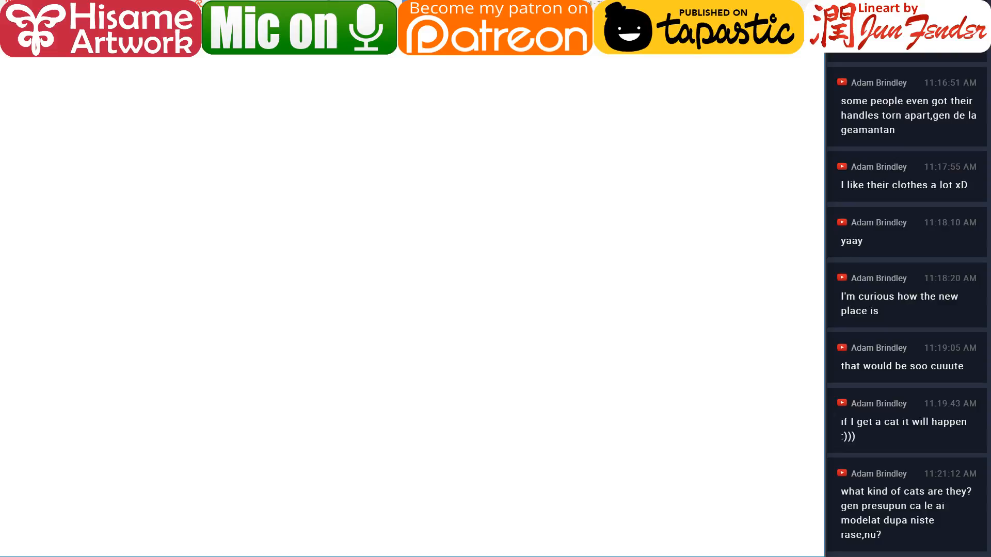
{"action": "type", "text": "sp"}
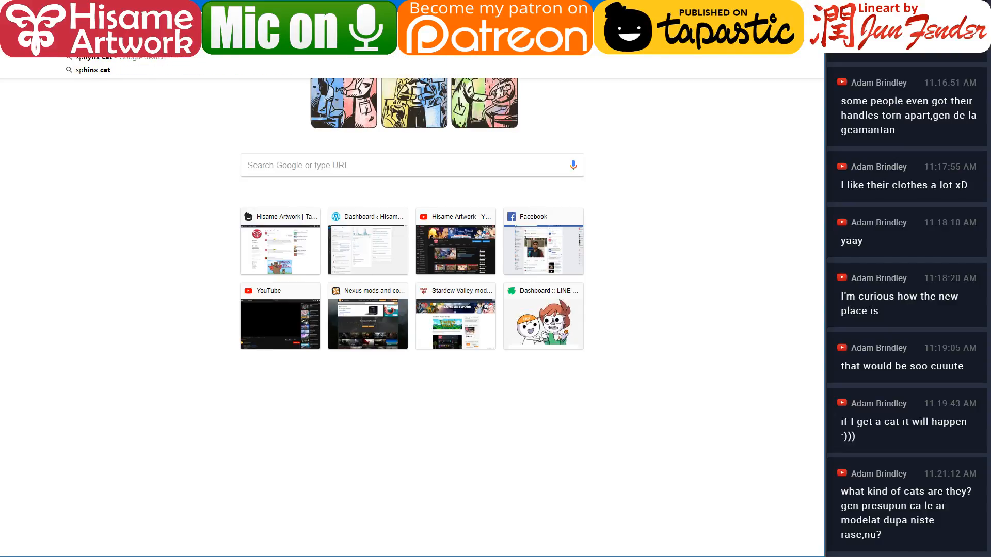
{"action": "type", "text": "hynx cat"}
{"action": "key", "text": "Return"}
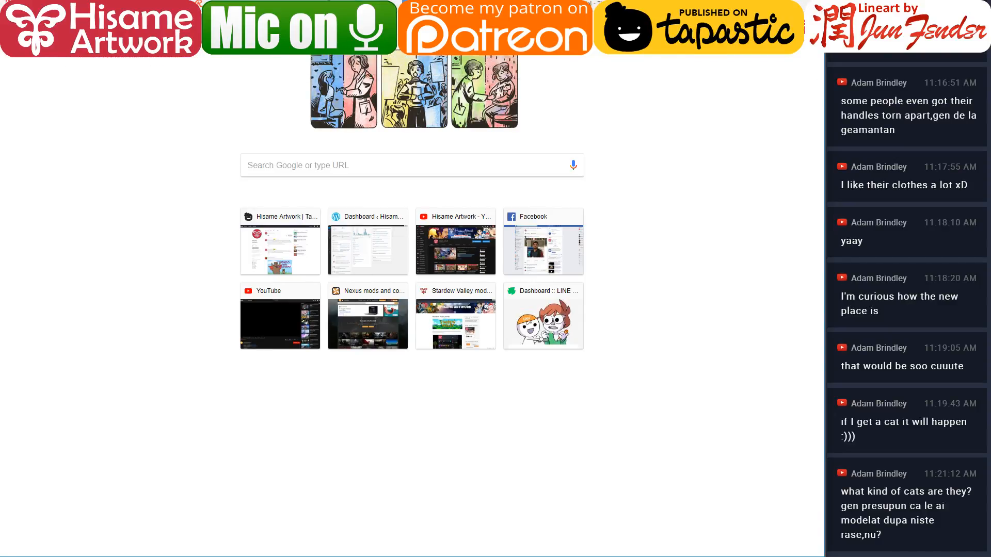
{"action": "left_click", "coordinate": [186, 107]}
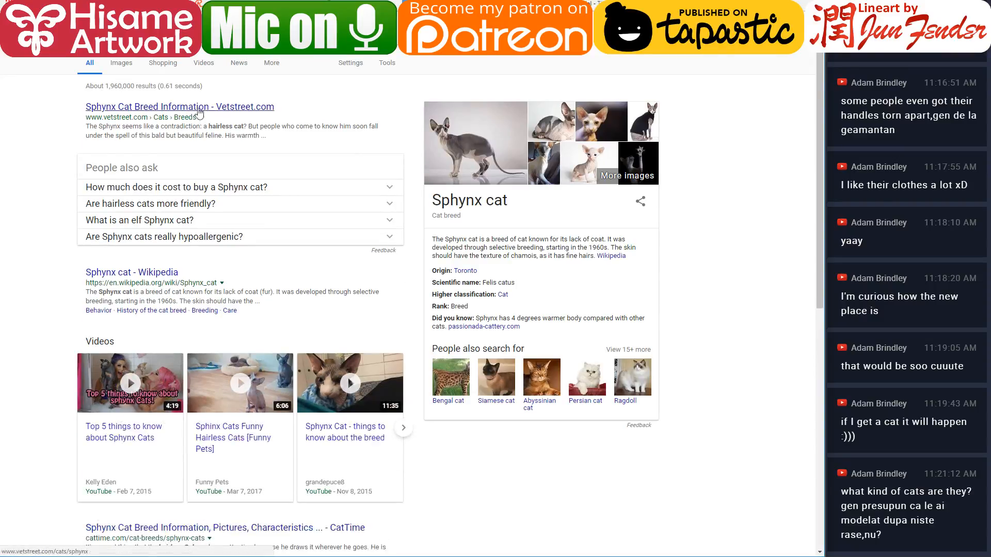
{"action": "left_click", "coordinate": [120, 62]}
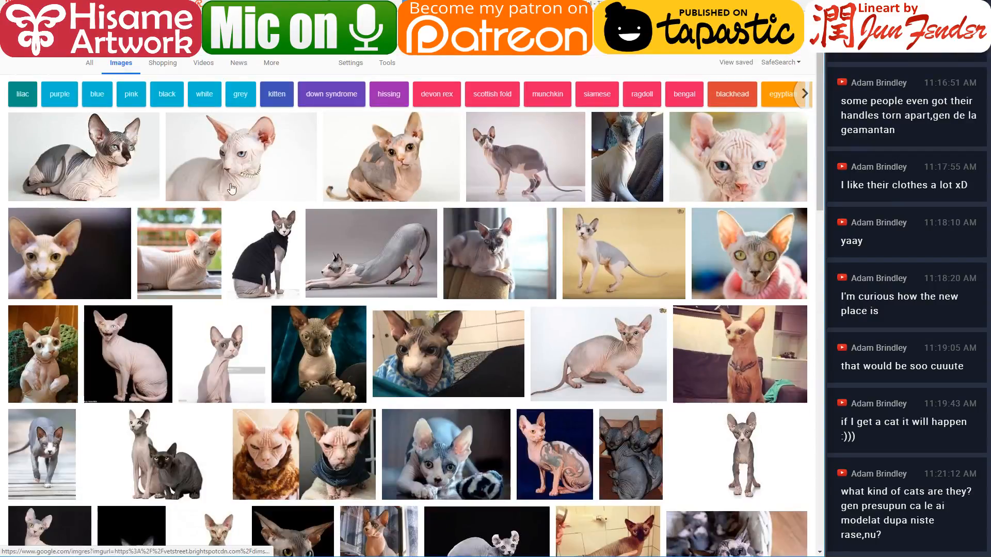
Step: Preview the sphynx photos with the necklace, the close-up of the wrinkled face, and the seated Wikipedia cat
{"action": "left_click", "coordinate": [231, 189]}
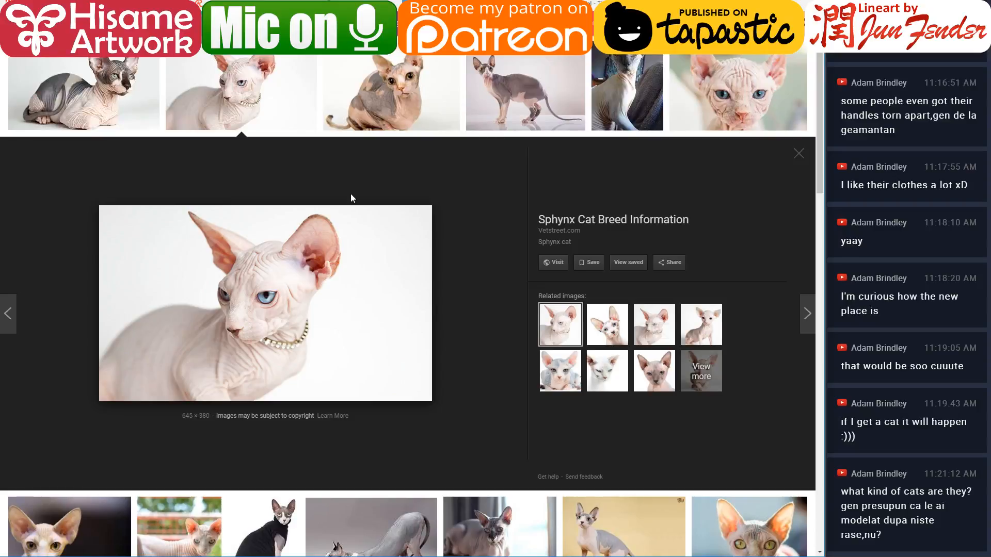
{"action": "left_click", "coordinate": [721, 106]}
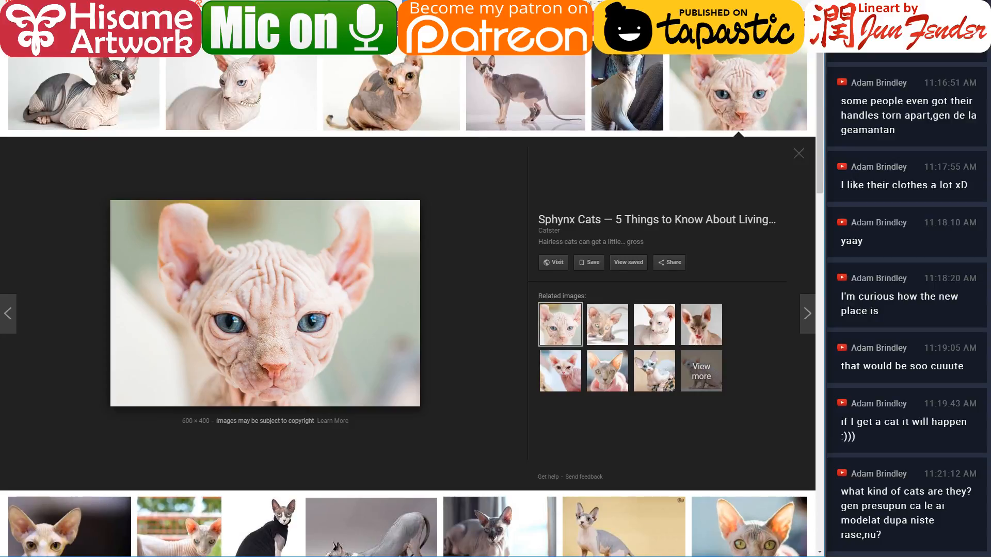
{"action": "left_click", "coordinate": [630, 83]}
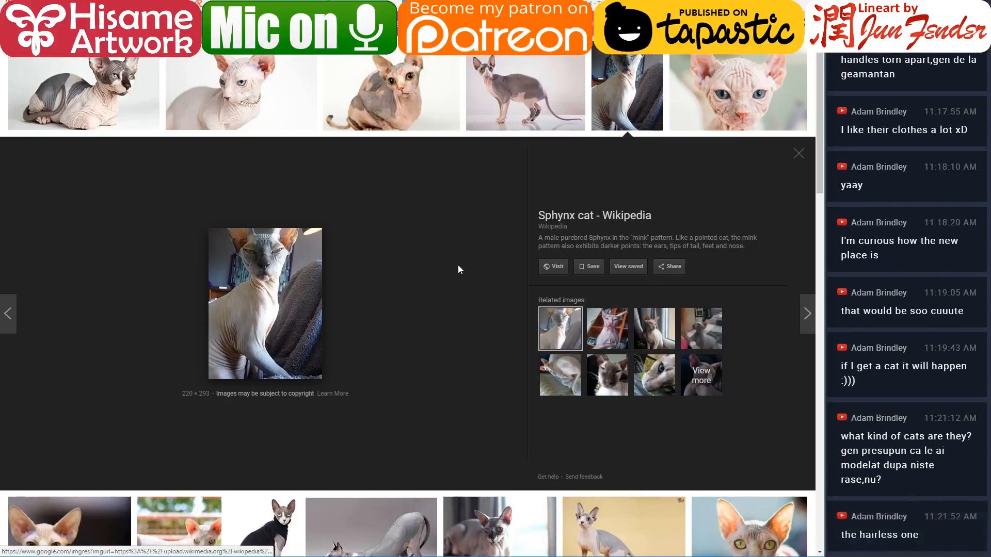
{"action": "key", "text": "alt+Tab"}
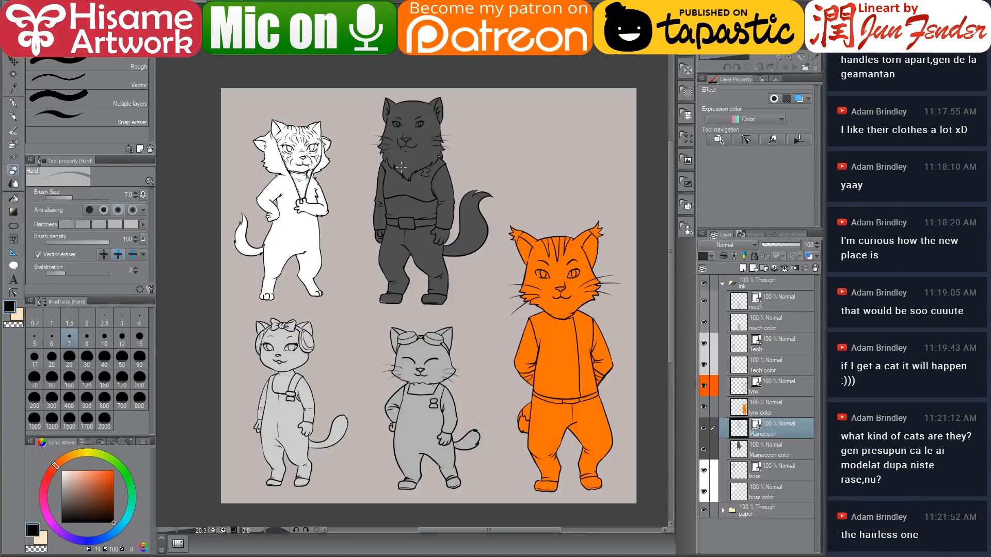
{"action": "key", "text": "alt+Tab"}
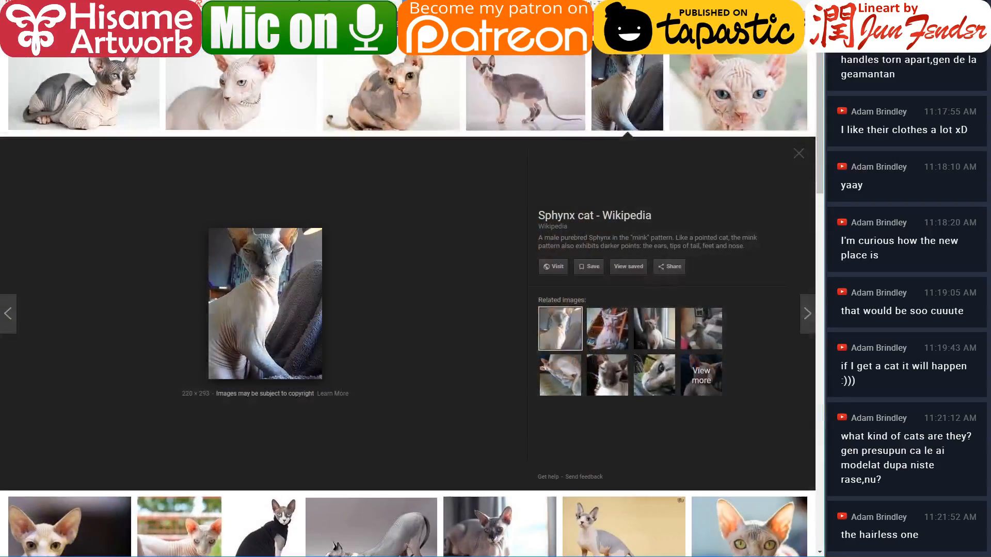
Step: Search Google Images for "maine coon black"
{"action": "scroll", "coordinate": [413, 258], "scroll_direction": "up", "scroll_amount": 2}
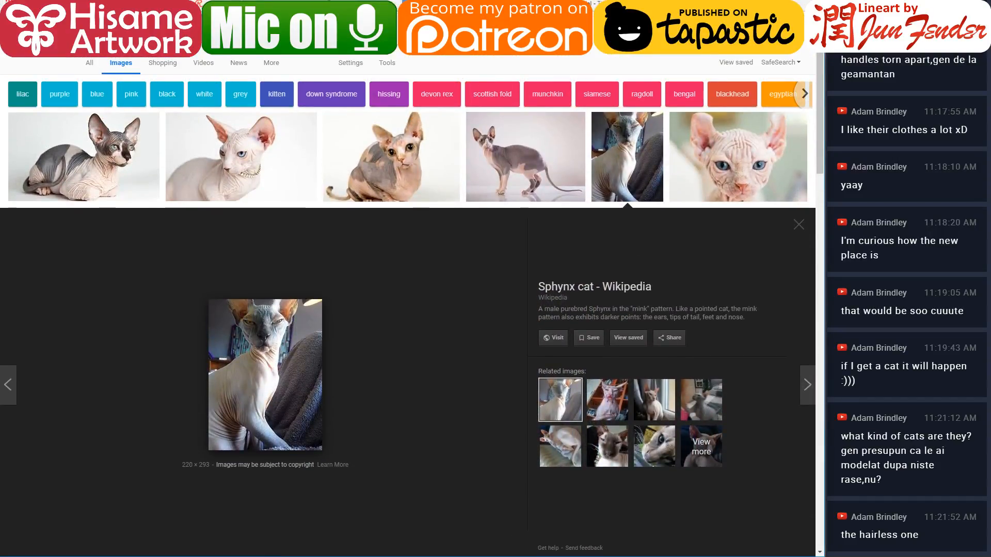
{"action": "type", "text": "main"}
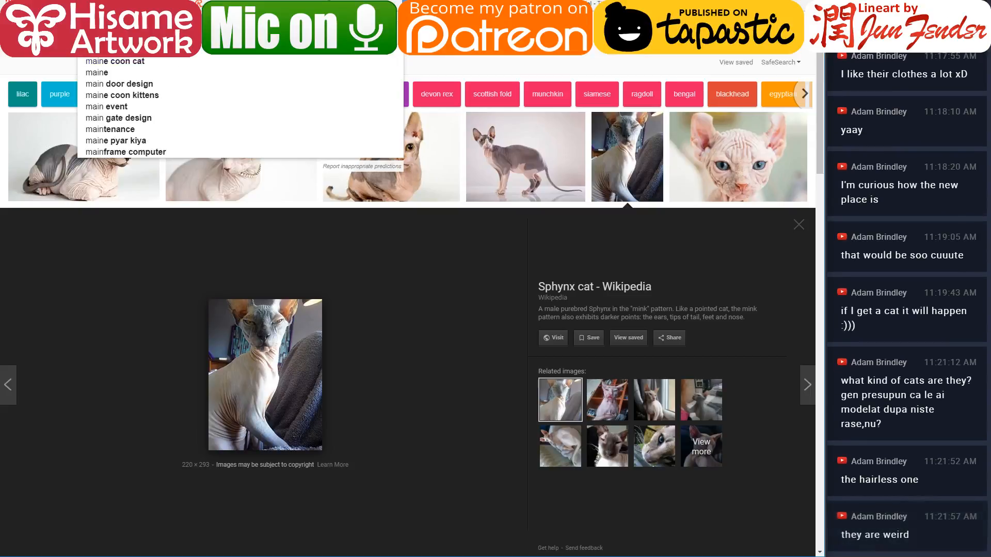
{"action": "type", "text": "e coon black"}
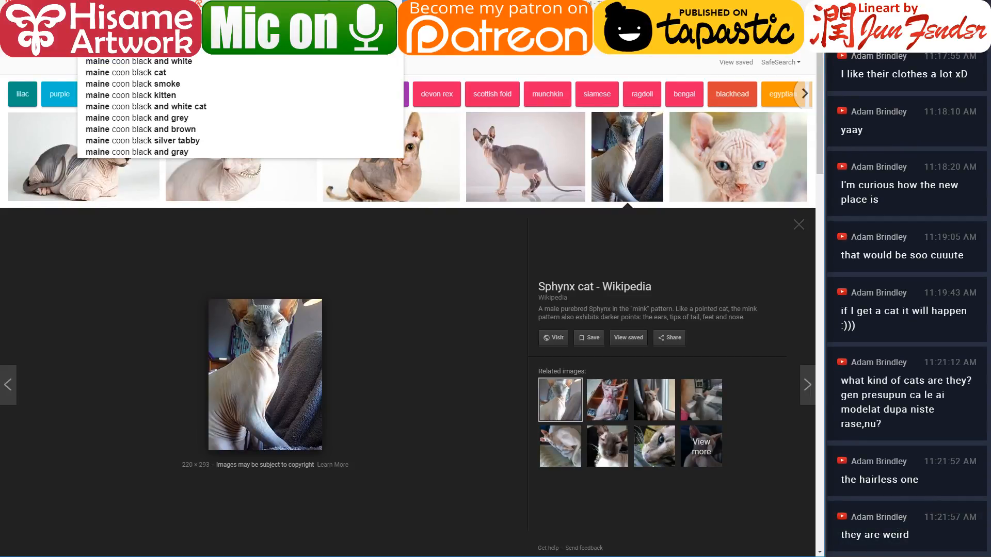
{"action": "key", "text": "Return"}
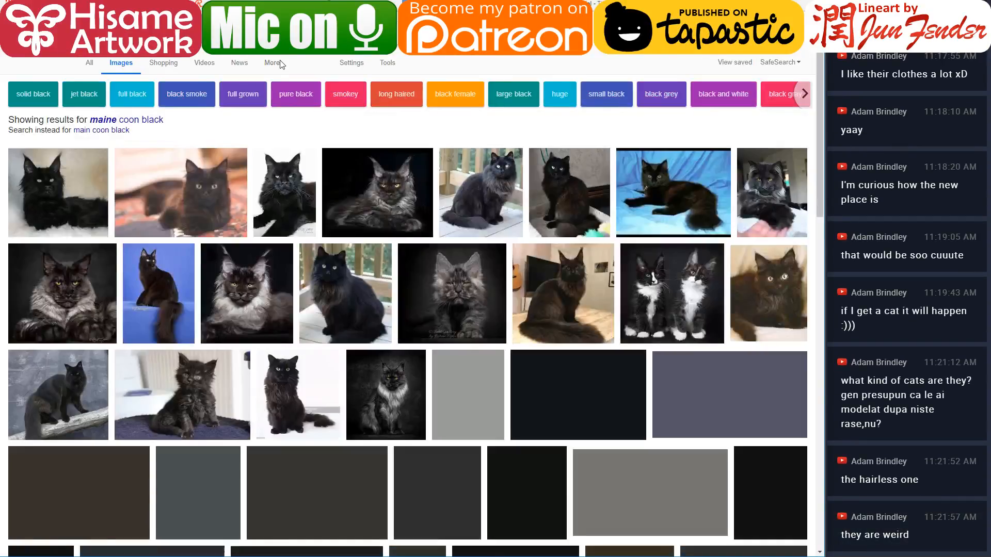
Step: Preview the two black smoke Maine Coon portraits and look through the surrounding image results
{"action": "scroll", "coordinate": [335, 285], "scroll_direction": "down", "scroll_amount": 5}
{"action": "left_click", "coordinate": [335, 285]}
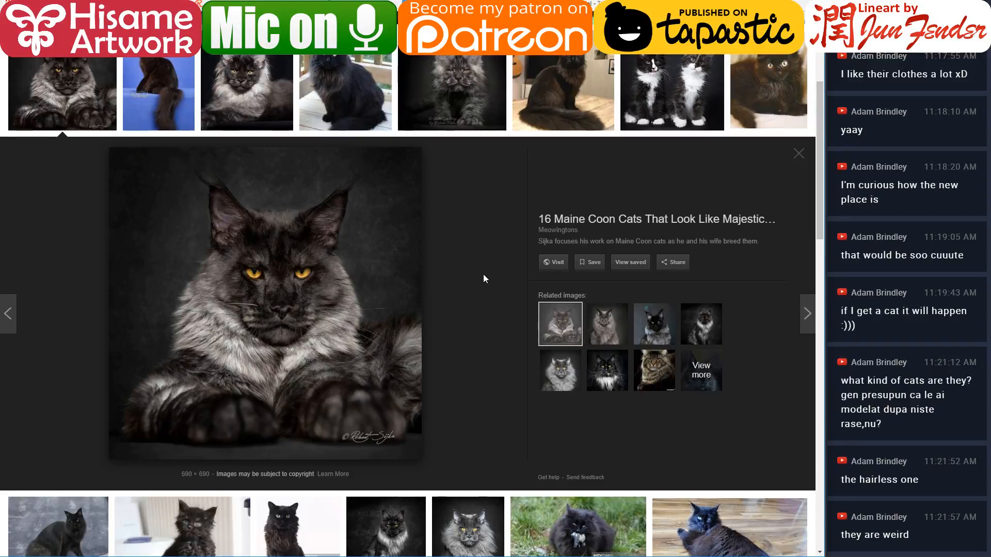
{"action": "left_click", "coordinate": [213, 94]}
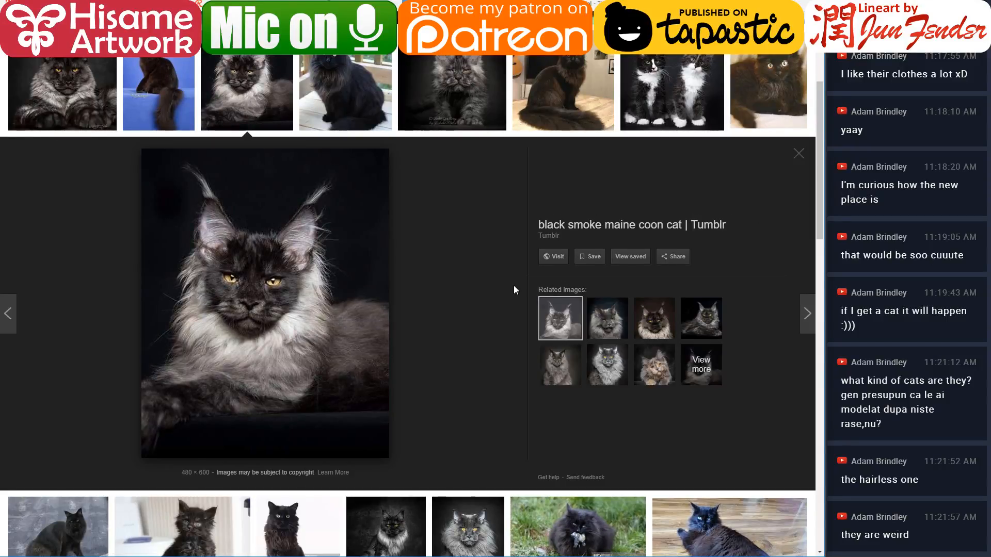
{"action": "scroll", "coordinate": [499, 287], "scroll_direction": "up", "scroll_amount": 2}
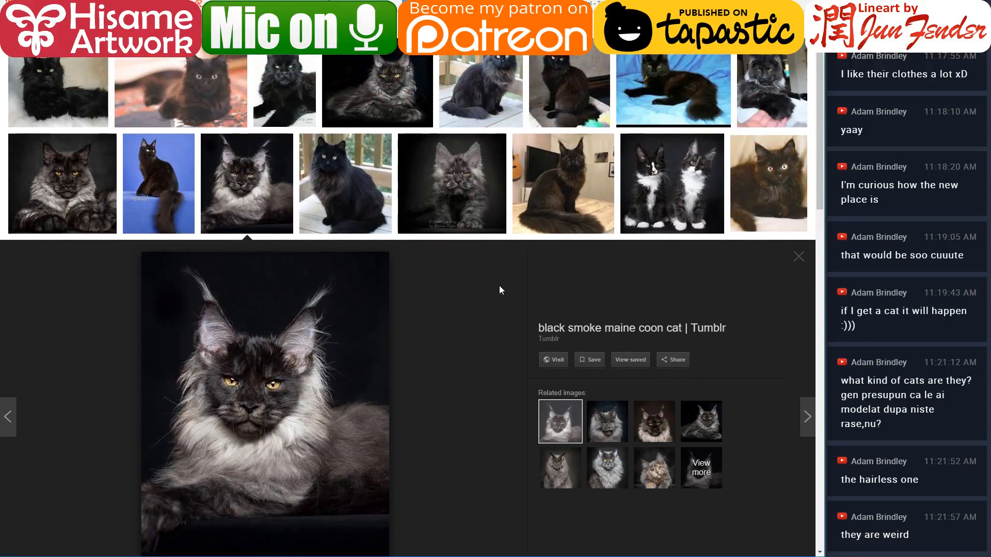
{"action": "scroll", "coordinate": [500, 286], "scroll_direction": "down", "scroll_amount": 6}
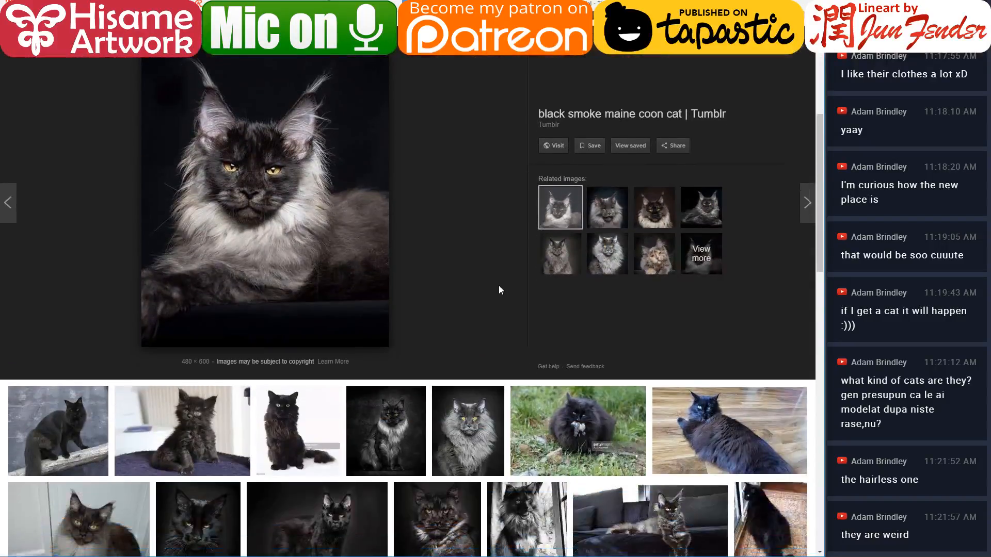
{"action": "scroll", "coordinate": [496, 286], "scroll_direction": "up", "scroll_amount": 8}
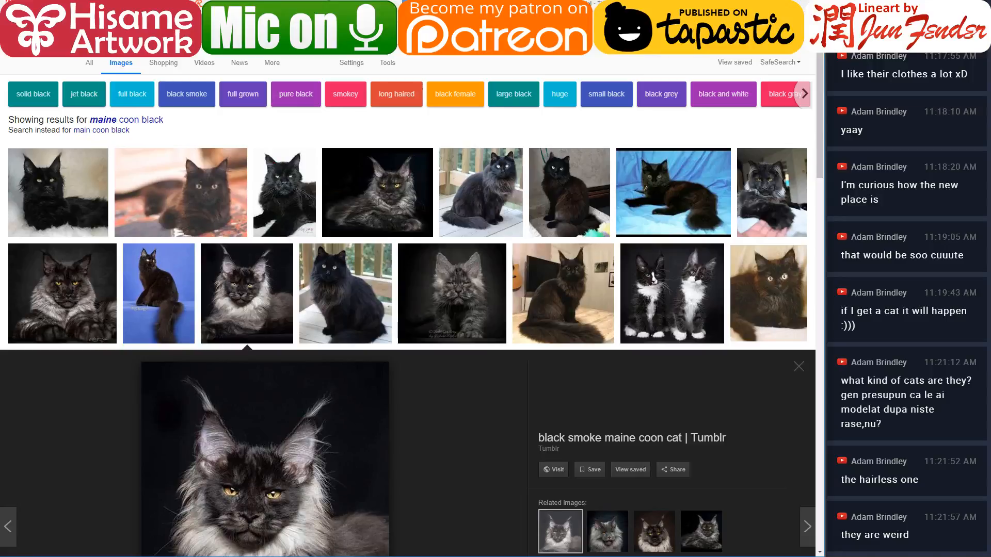
Step: Search the images for "main coon black meme", shorten the query to "main coon meme", and look through the results
{"action": "type", "text": "meme"}
{"action": "key", "text": "Return"}
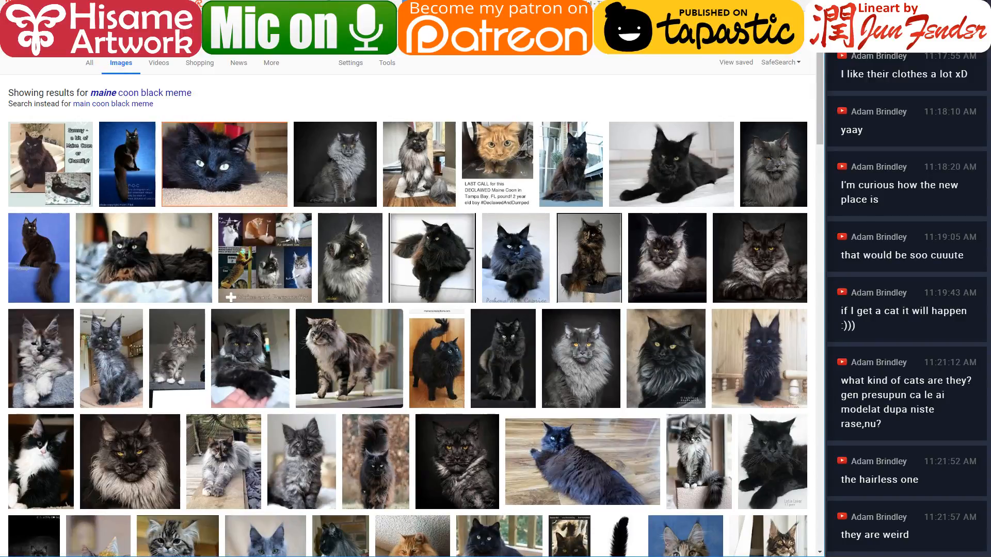
{"action": "key", "text": "Return"}
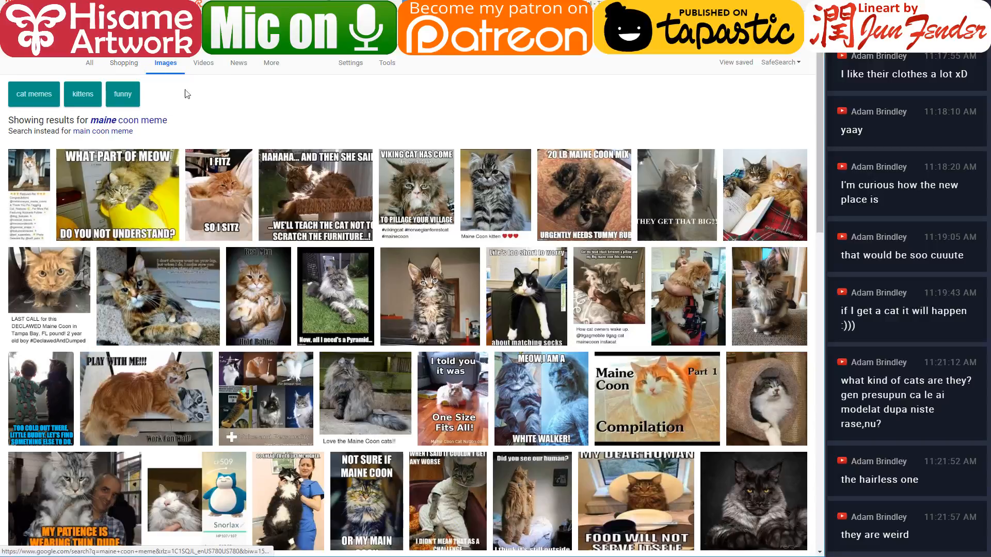
{"action": "scroll", "coordinate": [245, 98], "scroll_direction": "down", "scroll_amount": 1}
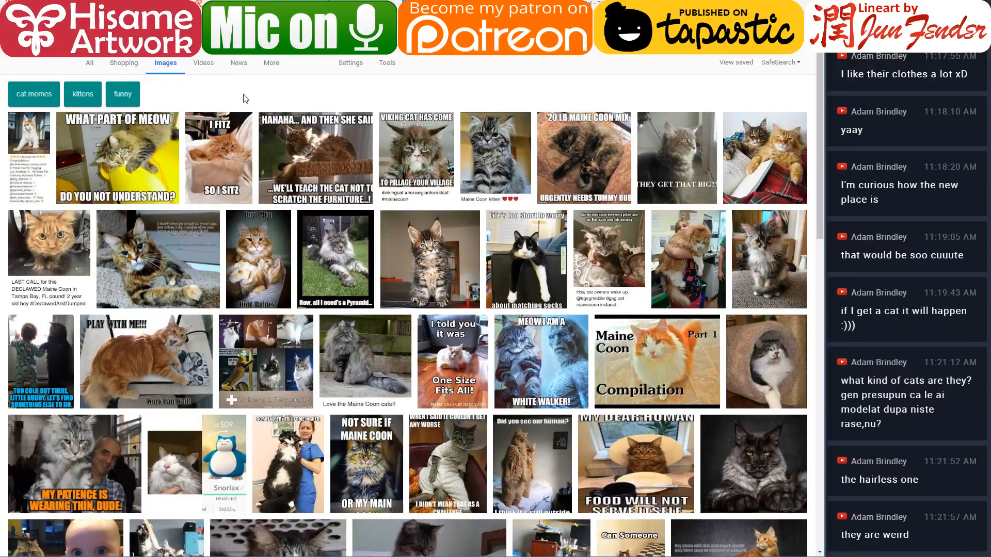
{"action": "scroll", "coordinate": [245, 98], "scroll_direction": "down", "scroll_amount": 3}
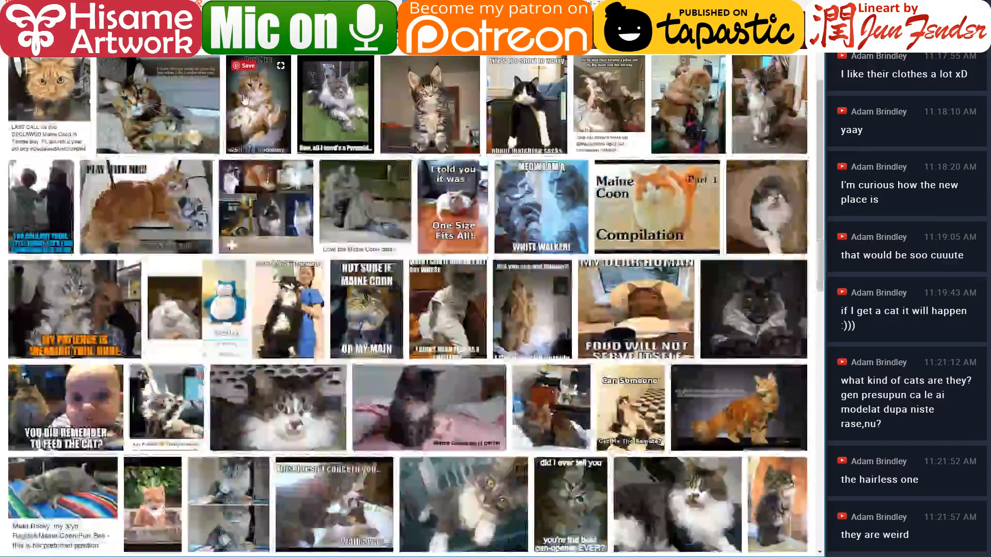
{"action": "scroll", "coordinate": [245, 98], "scroll_direction": "up", "scroll_amount": 3}
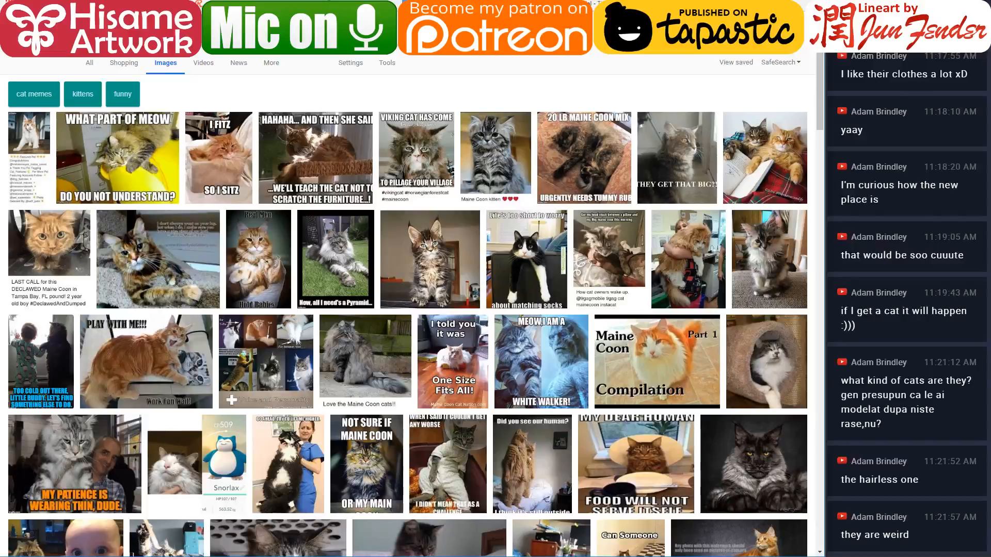
Step: Refine the Maine Coon image search and preview the cat "wearing the fur of his enemies" and the orange-and-white cat on the stump
{"action": "key", "text": "Return"}
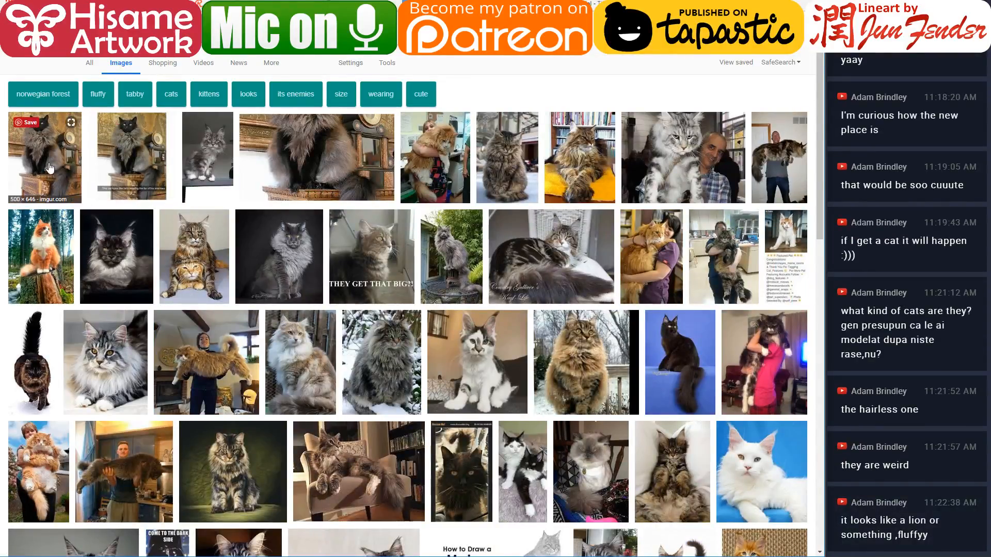
{"action": "left_click", "coordinate": [130, 155]}
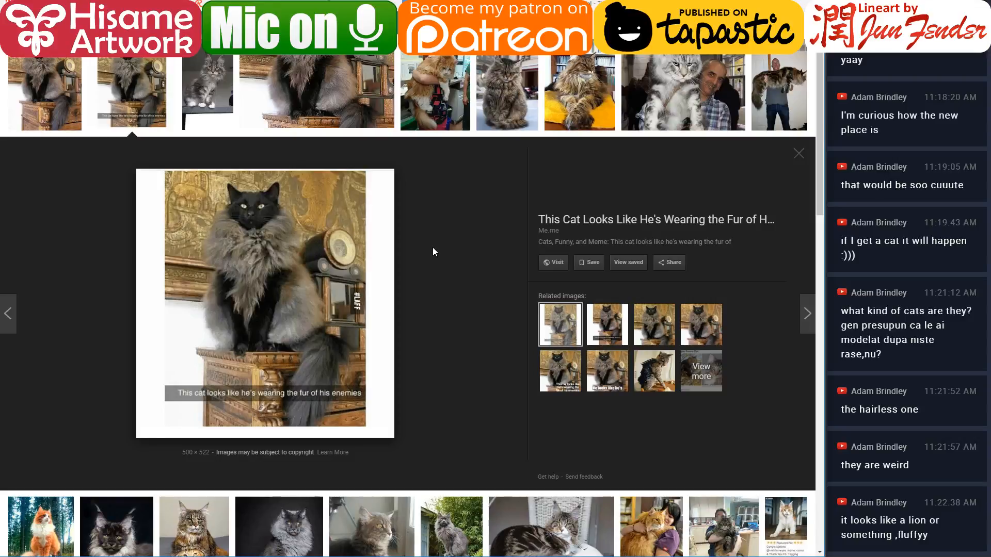
{"action": "scroll", "coordinate": [433, 252], "scroll_direction": "down", "scroll_amount": 3}
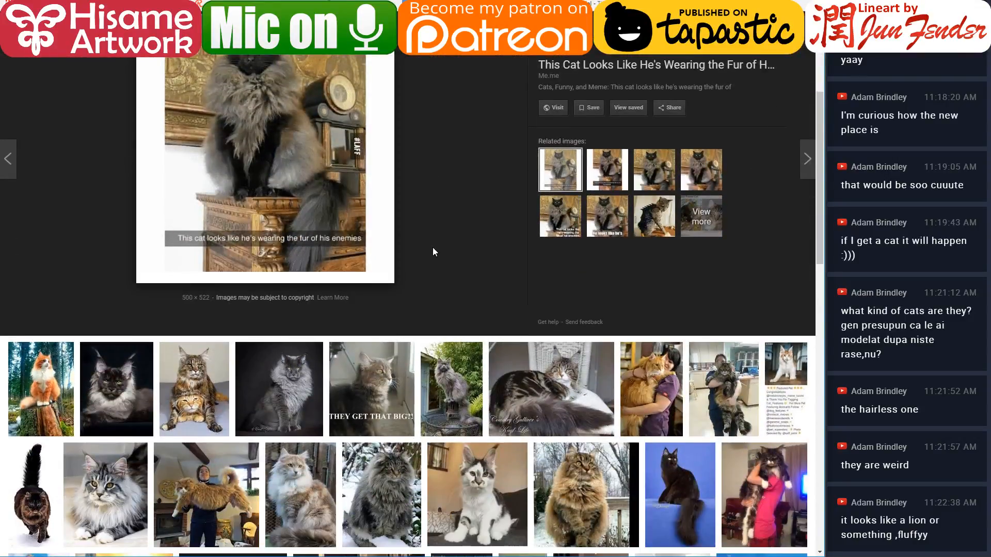
{"action": "scroll", "coordinate": [432, 252], "scroll_direction": "up", "scroll_amount": 4}
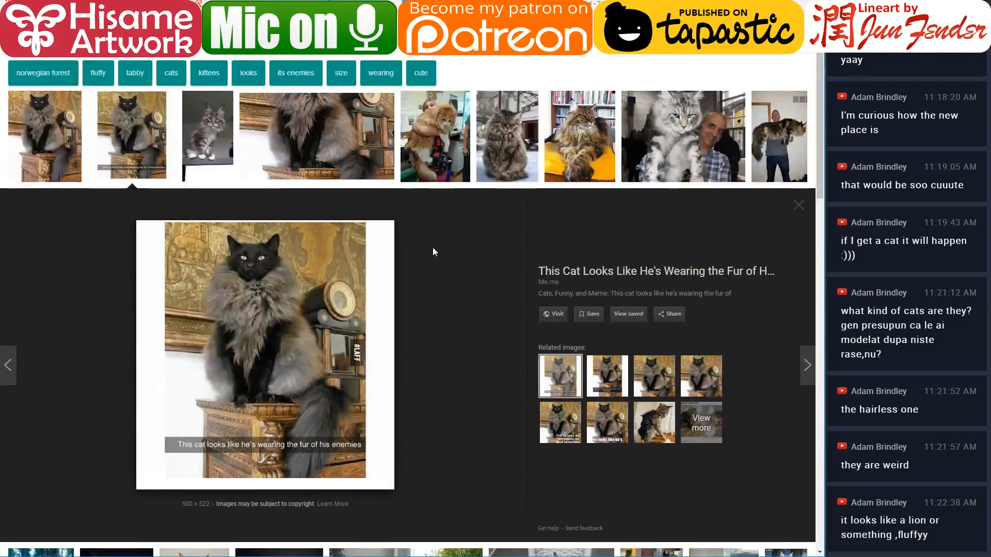
{"action": "scroll", "coordinate": [432, 252], "scroll_direction": "down", "scroll_amount": 3}
{"action": "left_click", "coordinate": [49, 464]}
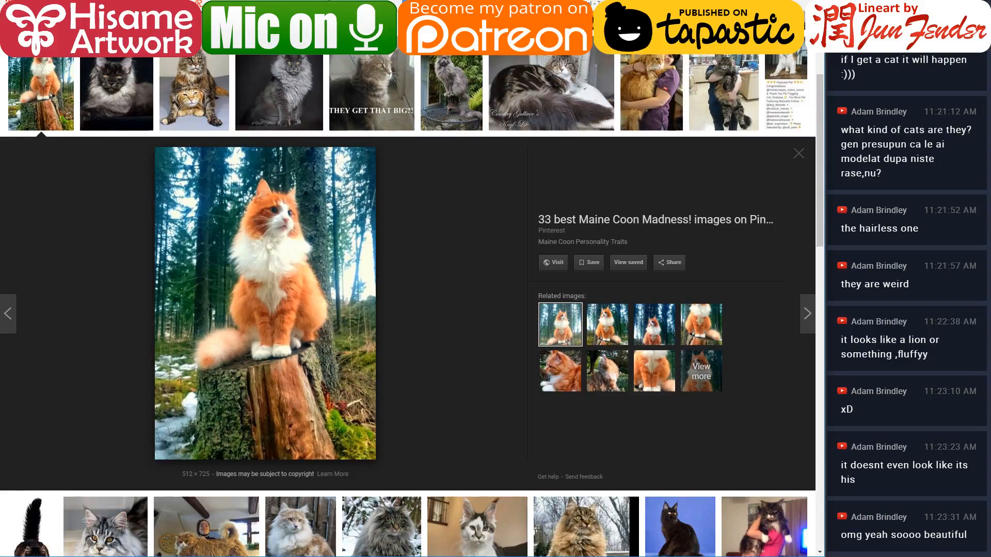
Step: Switch back to the cat line-up in Clip Studio Paint and extend the eraser's tool property area upwards
{"action": "key", "text": "alt+Tab"}
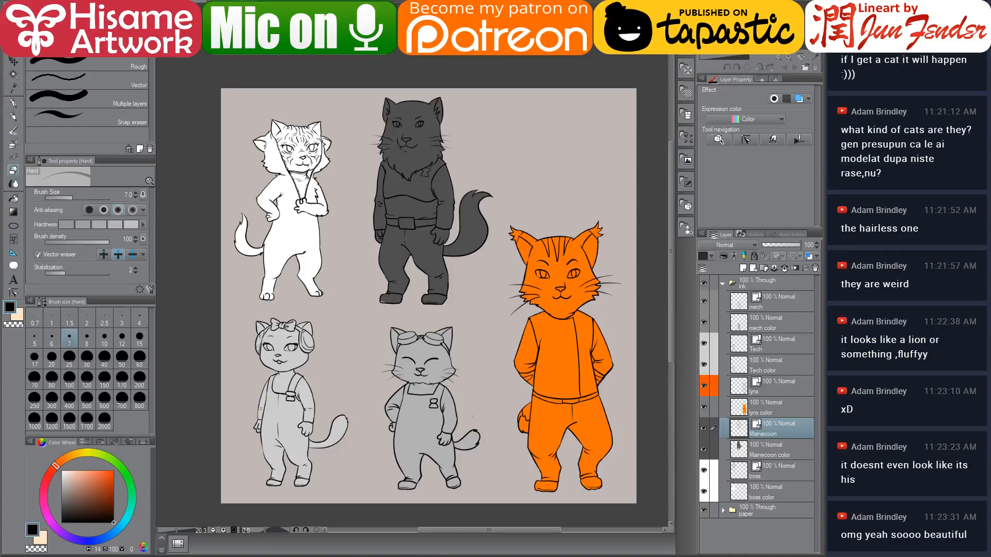
{"action": "mouse_move", "coordinate": [389, 556]}
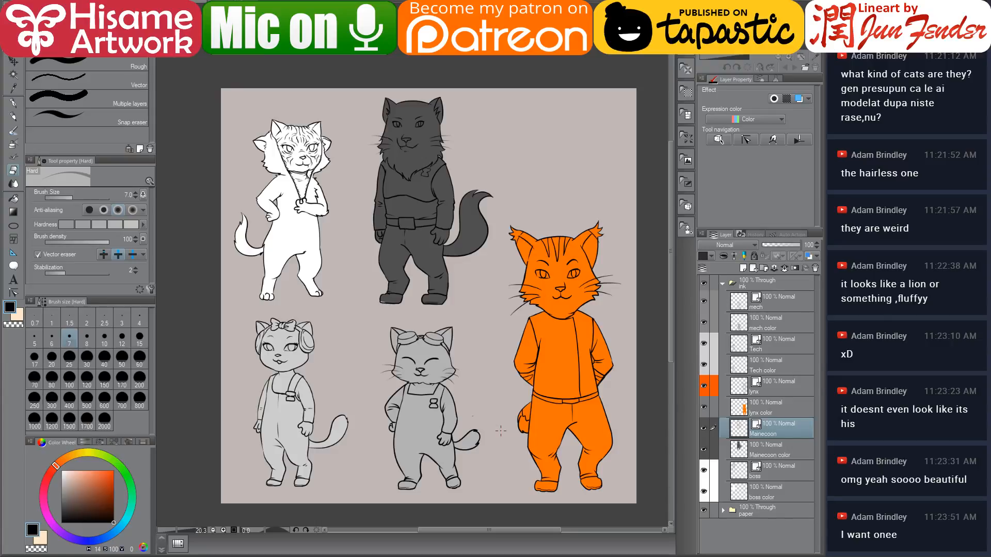
{"action": "left_click_drag", "start_coordinate": [58, 161], "coordinate": [67, 135]}
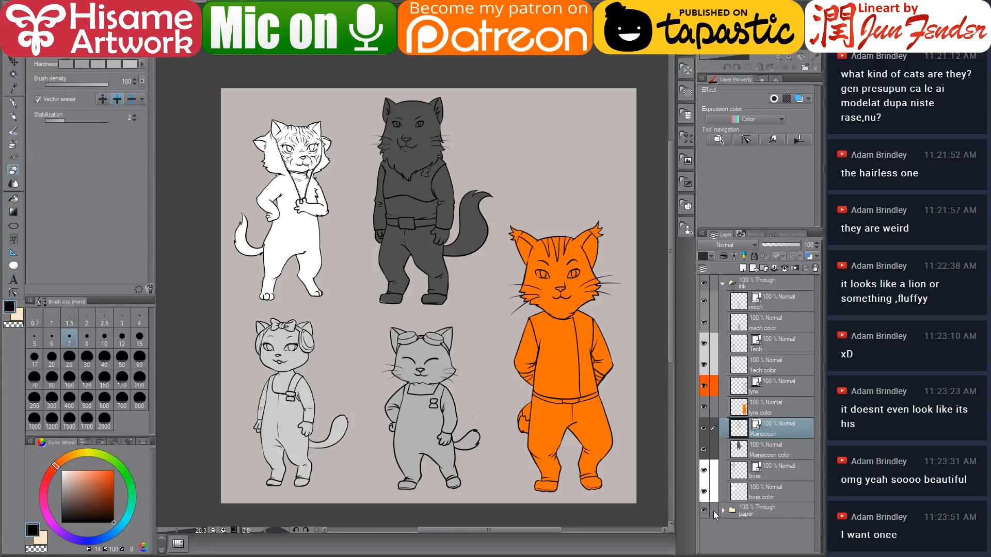
Step: Select the paper folder of the cat line-up and switch to the Google image results in Chrome
{"action": "left_click", "coordinate": [743, 515]}
{"action": "left_click_drag", "start_coordinate": [988, 539], "coordinate": [990, 516]}
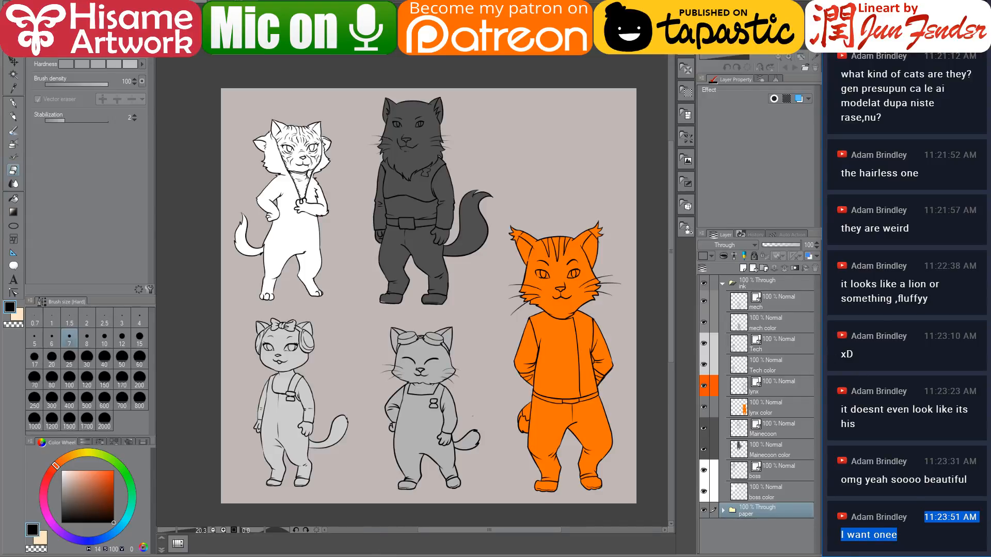
{"action": "mouse_move", "coordinate": [361, 555]}
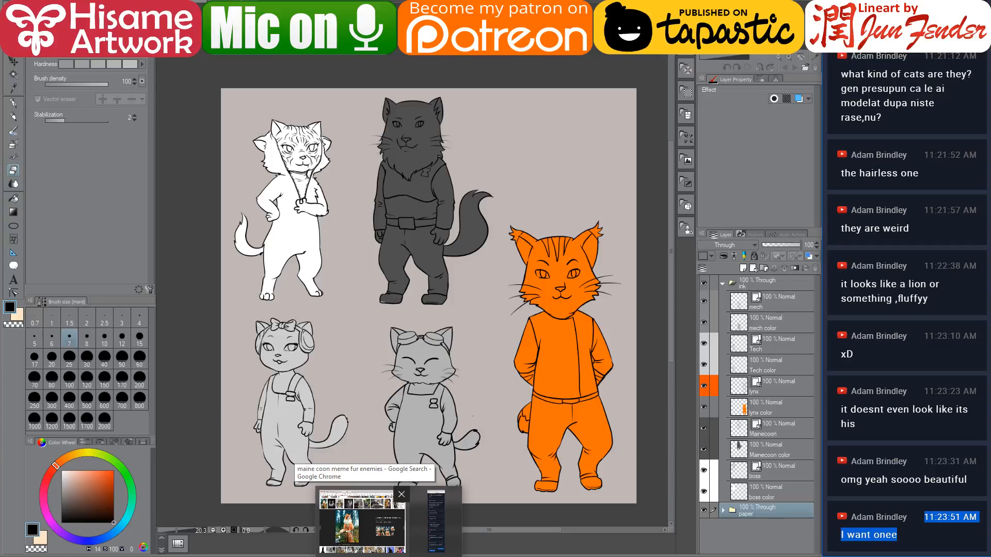
{"action": "left_click", "coordinate": [363, 521]}
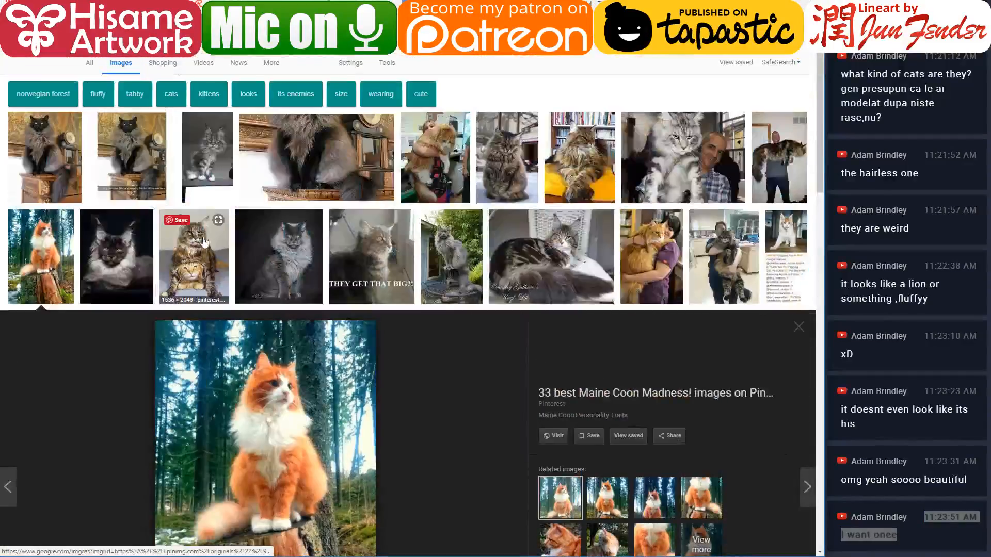
Step: Search the images for "lil bub" and preview the Lil BUB portrait from Twitter
{"action": "type", "text": "lil"}
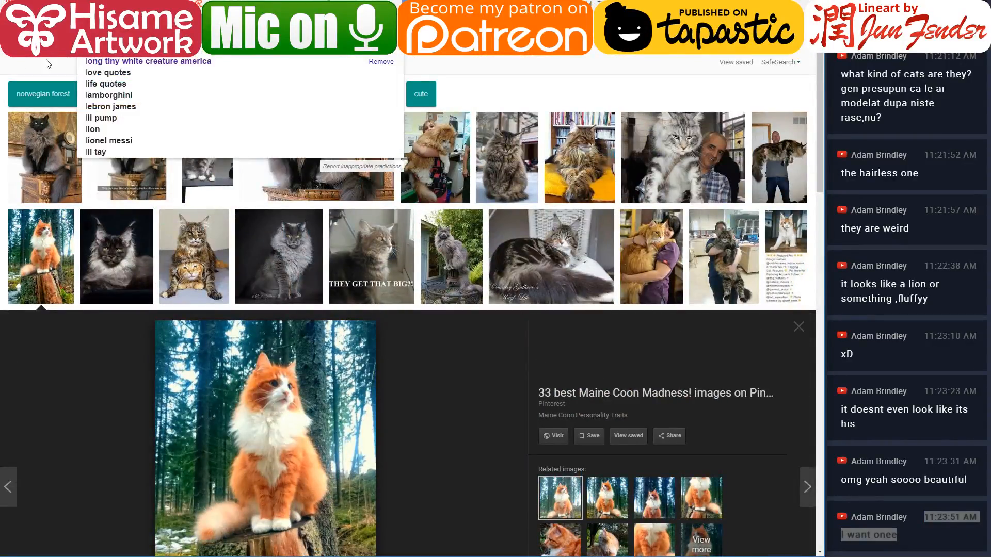
{"action": "type", "text": " bub"}
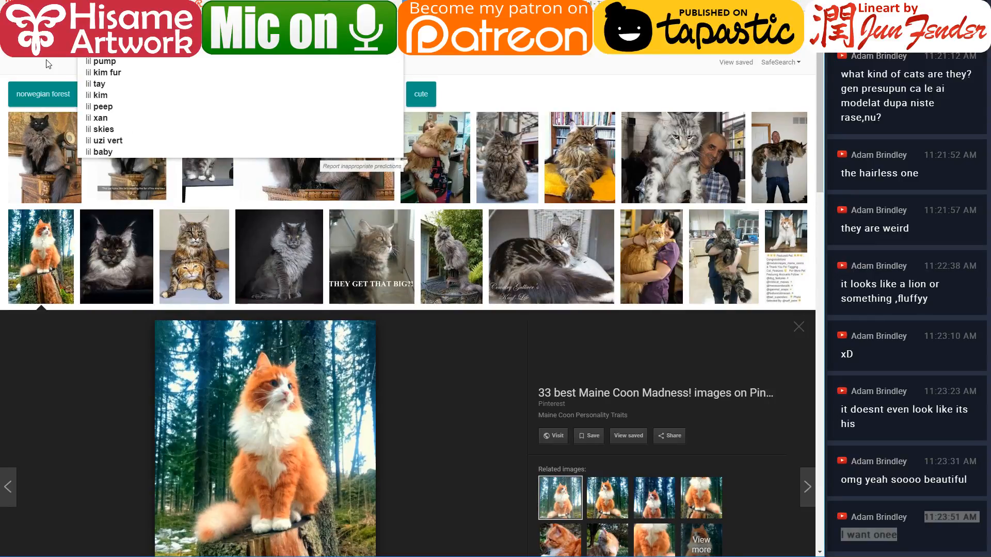
{"action": "key", "text": "Return"}
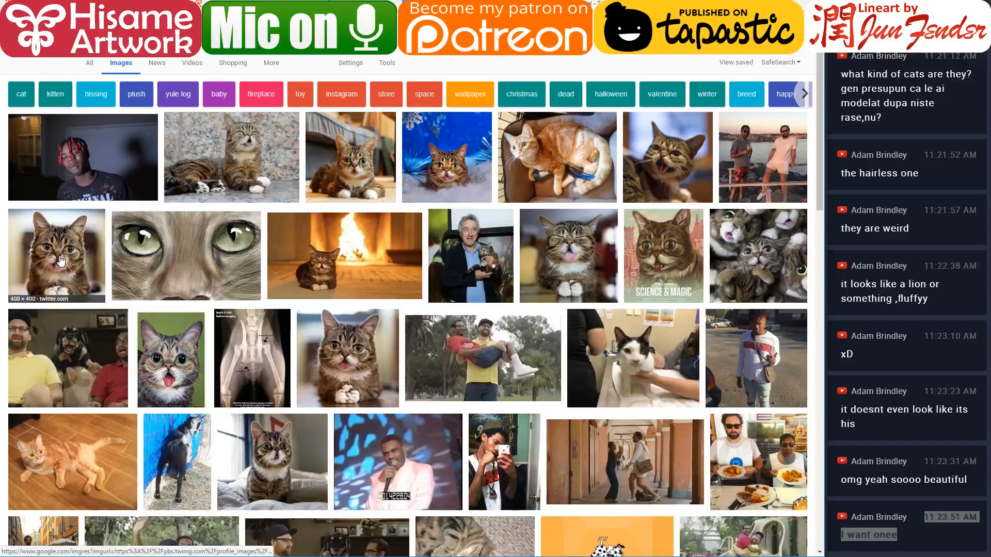
{"action": "left_click", "coordinate": [22, 274]}
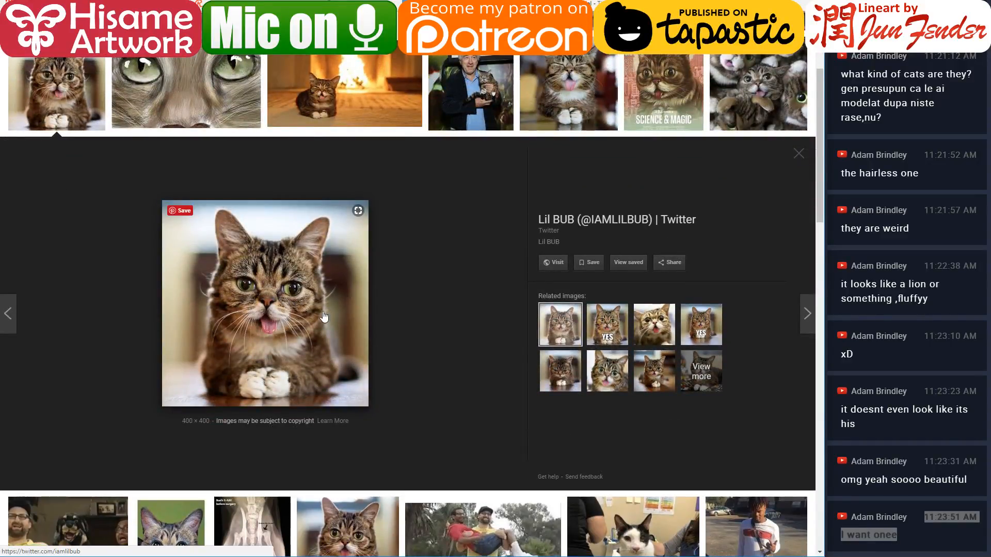
{"action": "scroll", "coordinate": [391, 258], "scroll_direction": "up", "scroll_amount": 3}
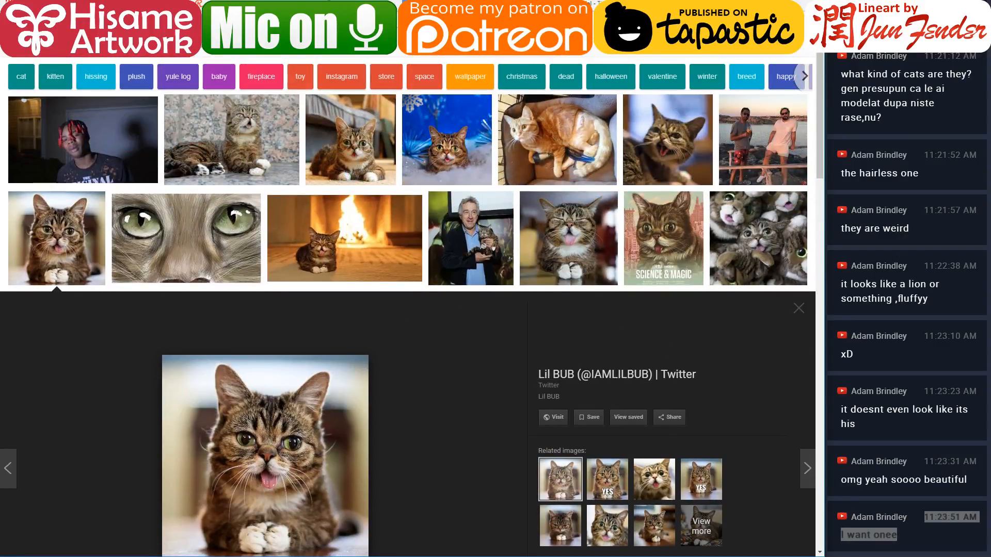
{"action": "scroll", "coordinate": [148, 59], "scroll_direction": "up", "scroll_amount": 1}
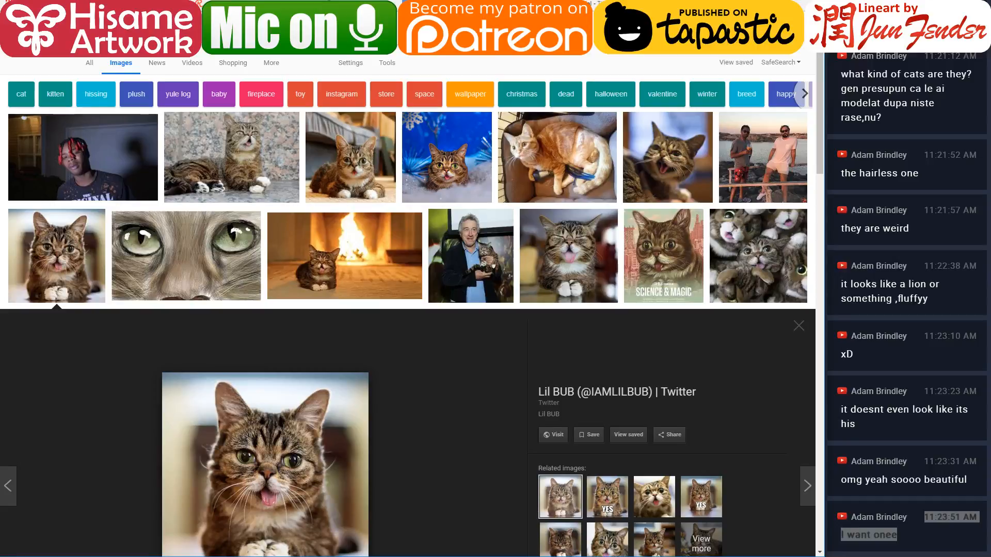
{"action": "type", "text": "m"}
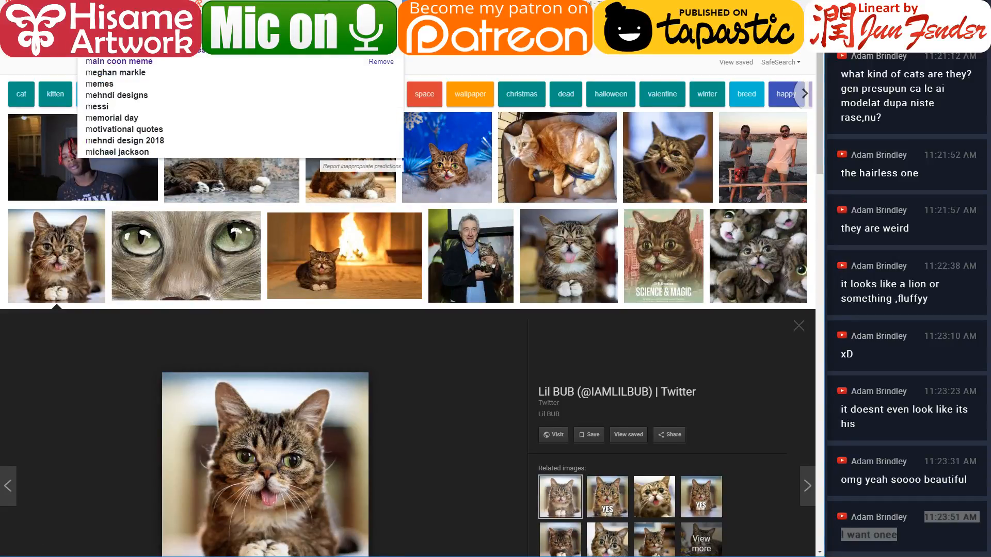
{"action": "key", "text": "BackSpace"}
{"action": "type", "text": "smi"}
{"action": "key", "text": "BackSpace"}
{"action": "key", "text": "BackSpace"}
{"action": "key", "text": "BackSpace"}
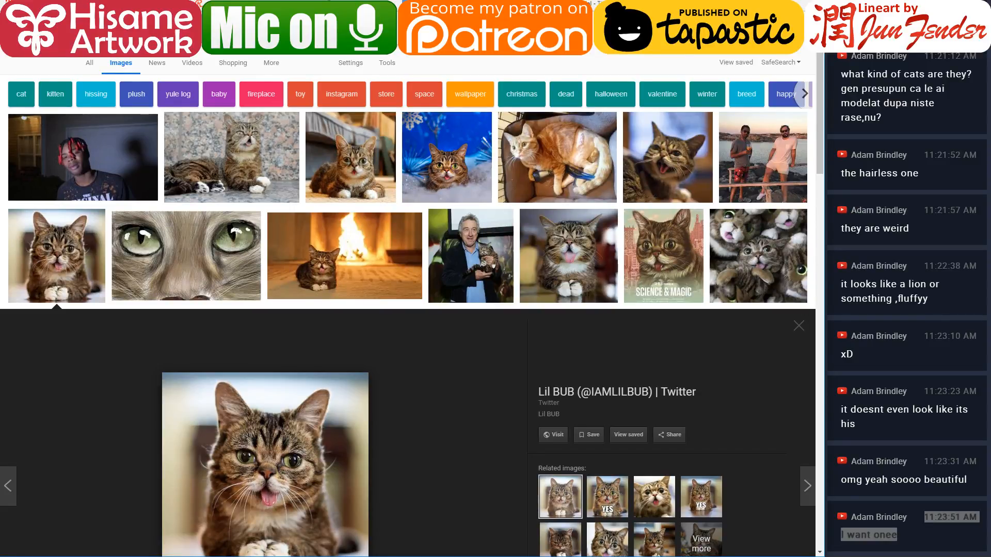
Step: Switch back to the cat line-up in Clip Studio Paint and examine the orange lynx character up close
{"action": "key", "text": "alt+Tab"}
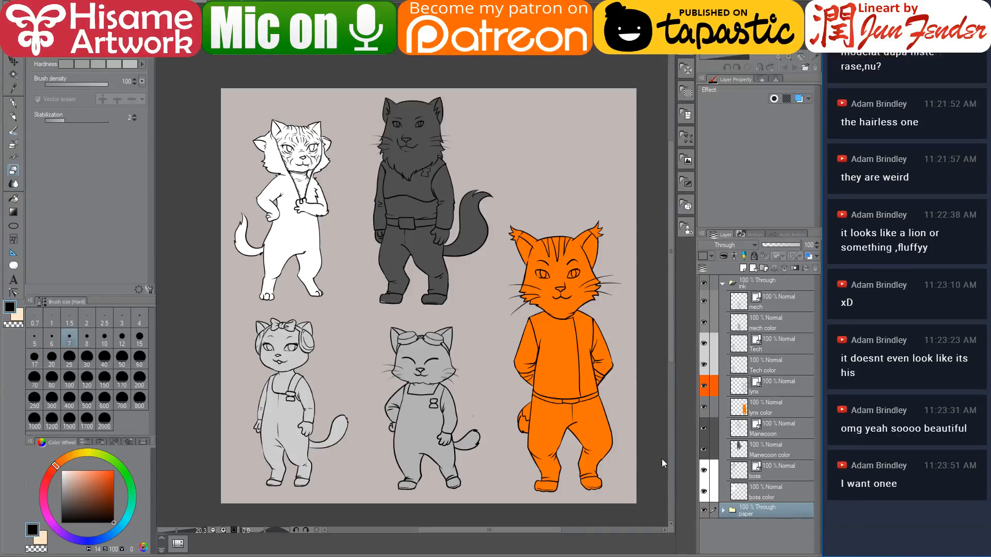
{"action": "scroll", "coordinate": [586, 314], "scroll_direction": "up", "scroll_amount": 2}
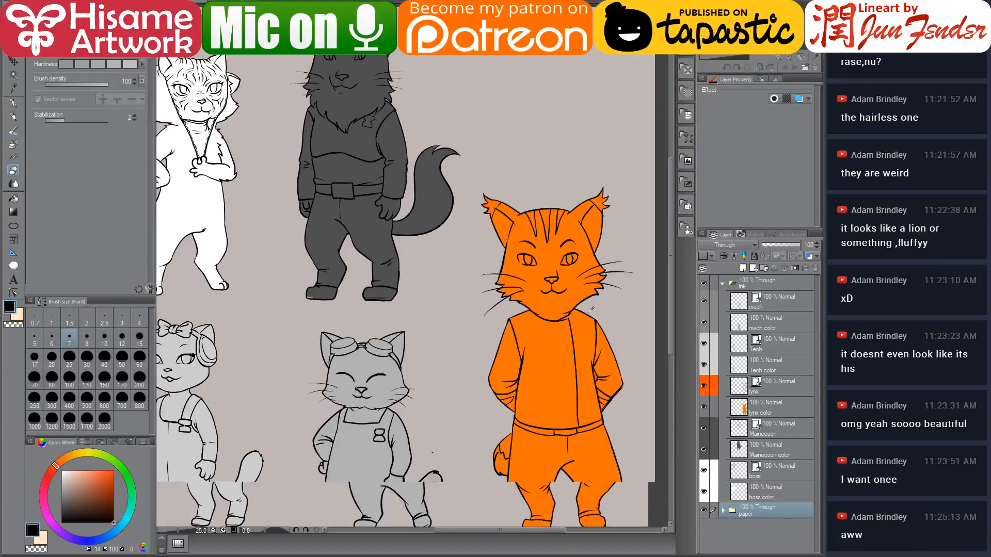
{"action": "scroll", "coordinate": [520, 425], "scroll_direction": "up", "scroll_amount": 1}
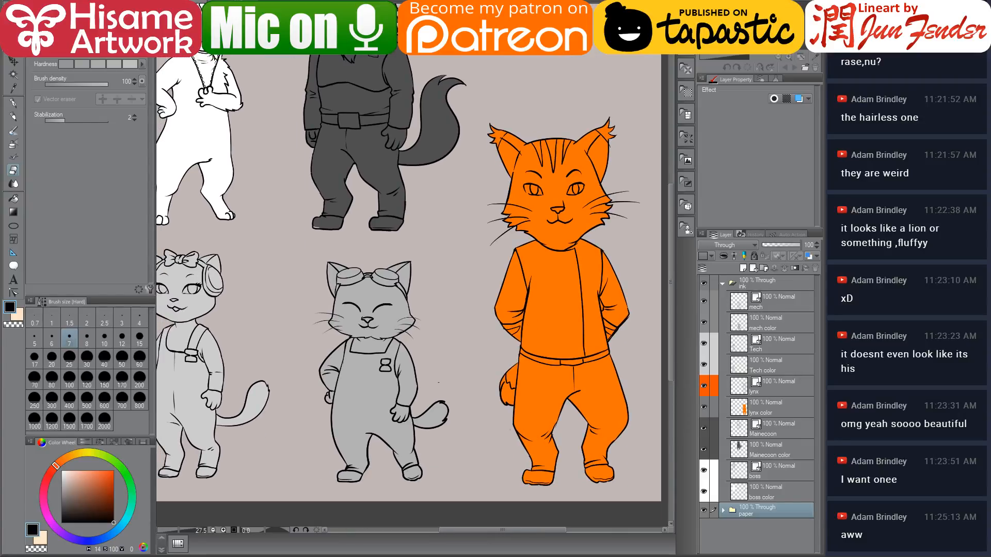
Step: Switch to Chrome and search the images for "lynx"
{"action": "key", "text": "alt+Tab"}
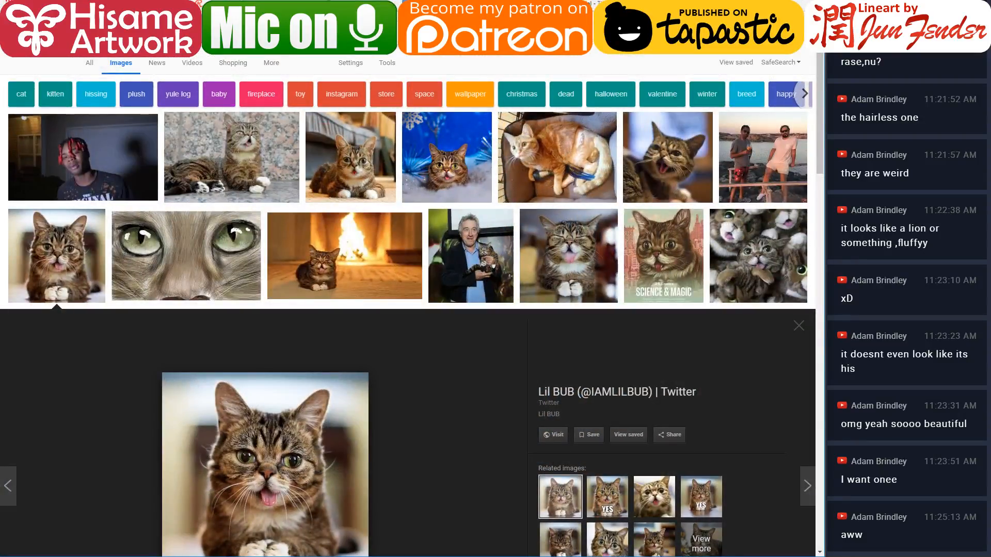
{"action": "type", "text": "lynx"}
{"action": "key", "text": "Return"}
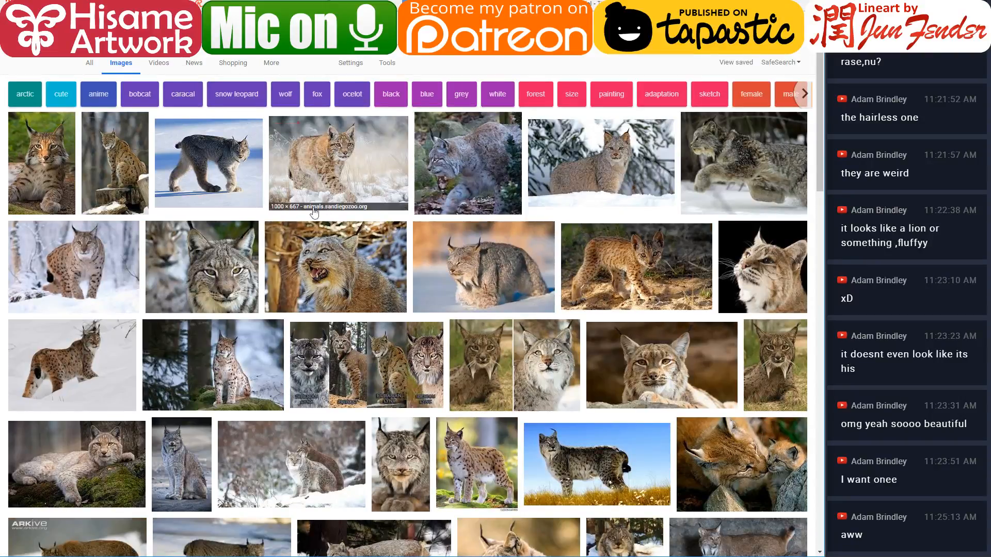
Step: Preview the Canada lynx from Wikipedia, the WWF lynx photo and the image comparing four lynx species
{"action": "left_click", "coordinate": [218, 179]}
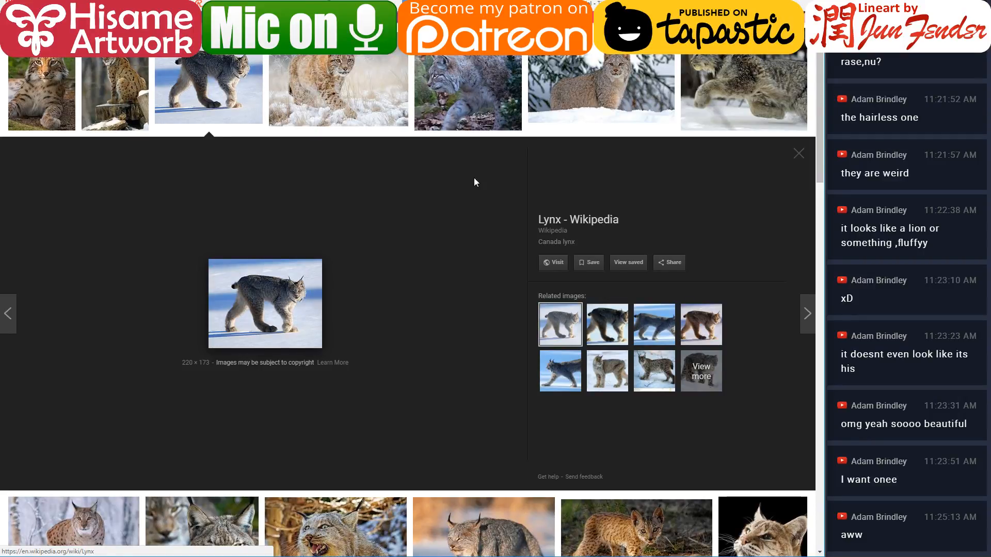
{"action": "scroll", "coordinate": [473, 181], "scroll_direction": "up", "scroll_amount": 2}
{"action": "left_click", "coordinate": [158, 168]}
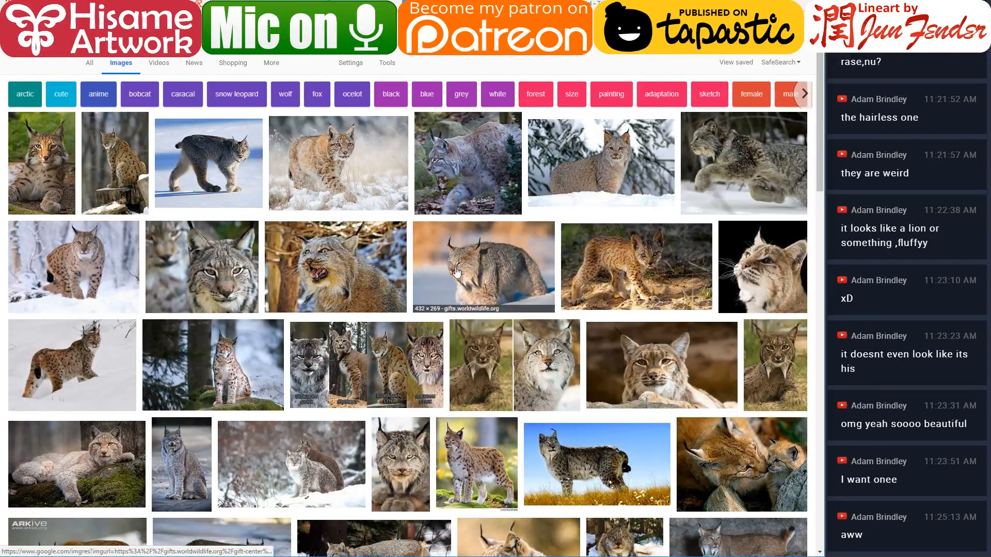
{"action": "left_click", "coordinate": [457, 267]}
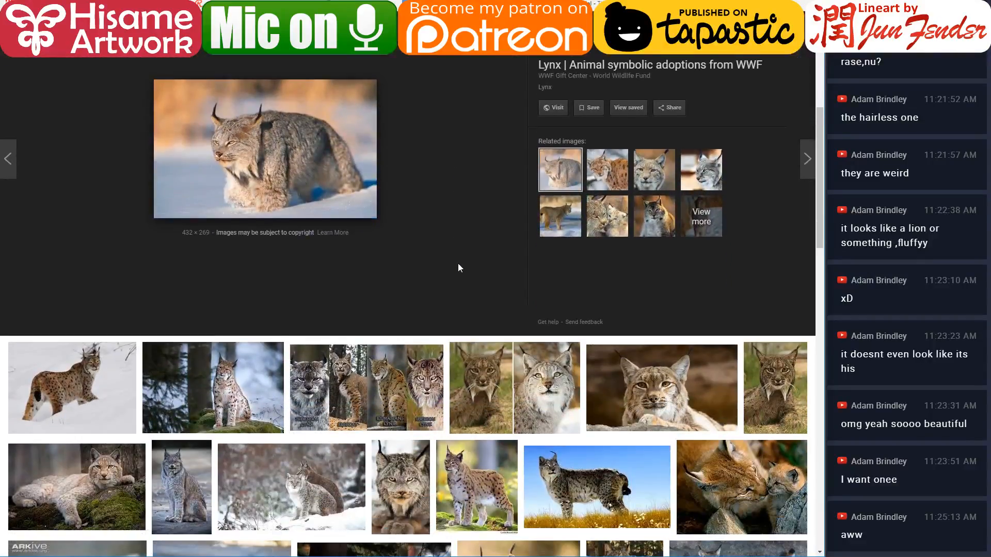
{"action": "left_click", "coordinate": [415, 382]}
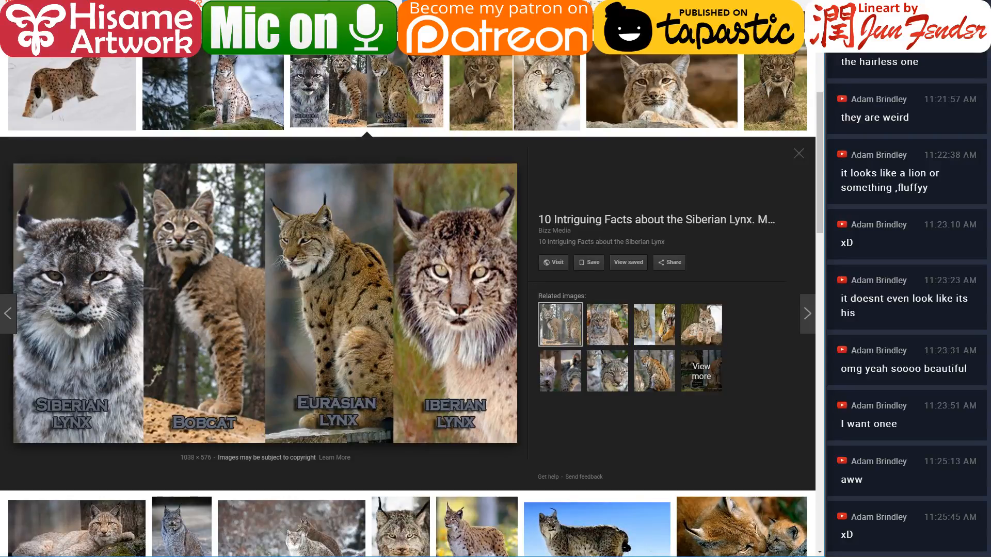
Step: Glance at the drawing, return to Chrome, search for "baby moose" from a new tab and show the image results
{"action": "key", "text": "alt+Tab"}
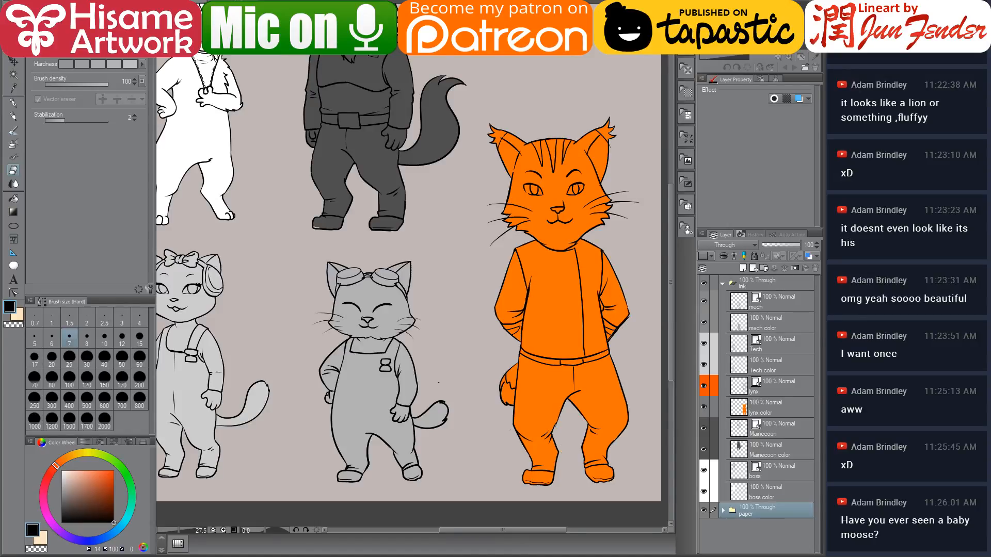
{"action": "key", "text": "alt+Tab"}
{"action": "scroll", "coordinate": [412, 258], "scroll_direction": "up", "scroll_amount": 5}
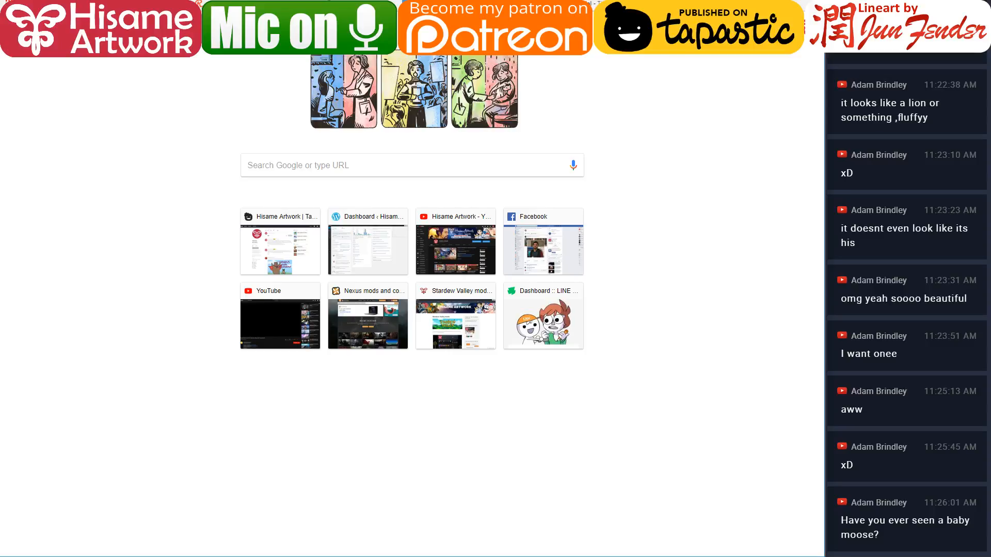
{"action": "type", "text": "baby moose"}
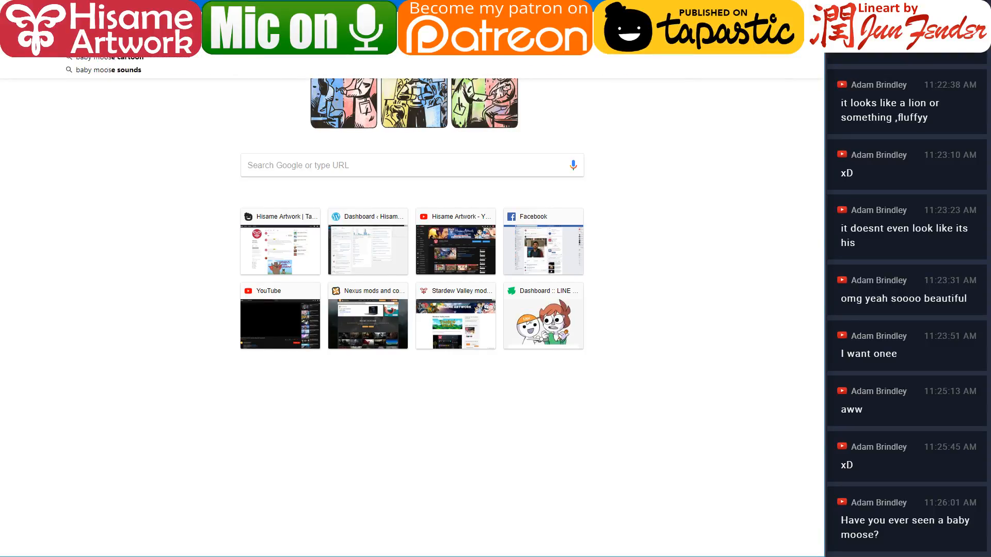
{"action": "key", "text": "Return"}
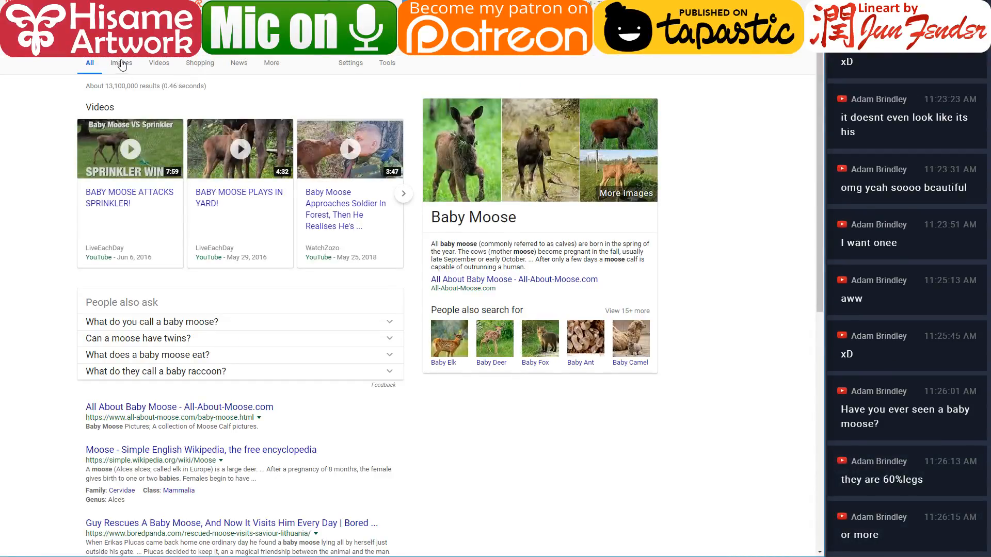
{"action": "left_click", "coordinate": [122, 64]}
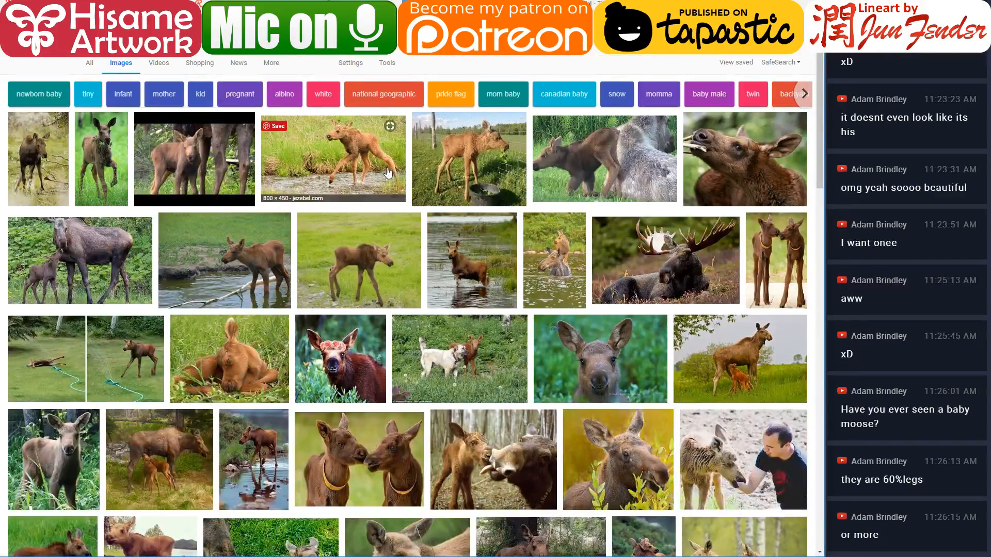
Step: Preview the baby moose walking through the stream and look through the image results below it
{"action": "left_click", "coordinate": [388, 173]}
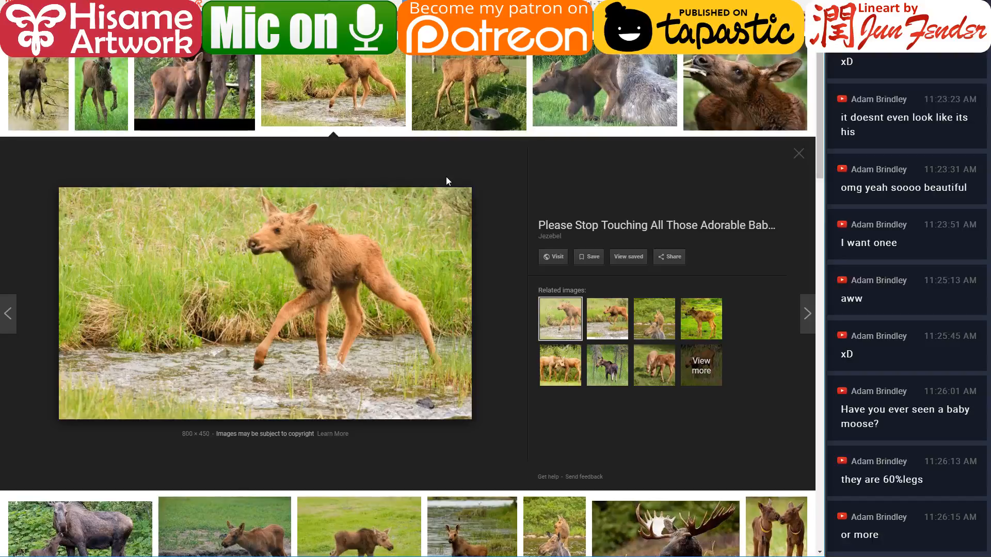
{"action": "scroll", "coordinate": [447, 181], "scroll_direction": "up", "scroll_amount": 1}
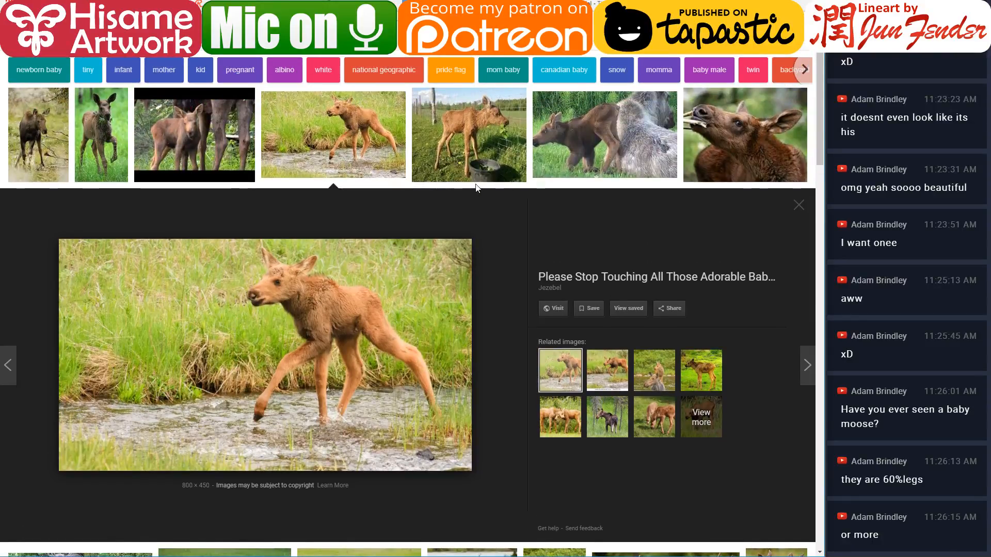
{"action": "scroll", "coordinate": [476, 188], "scroll_direction": "down", "scroll_amount": 2}
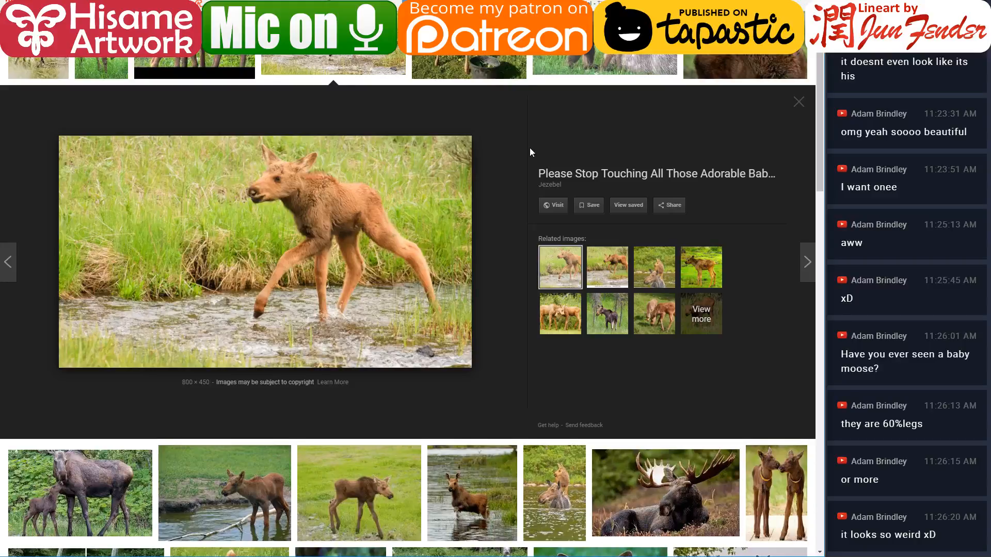
{"action": "scroll", "coordinate": [548, 235], "scroll_direction": "down", "scroll_amount": 2}
{"action": "scroll", "coordinate": [577, 236], "scroll_direction": "down", "scroll_amount": 2}
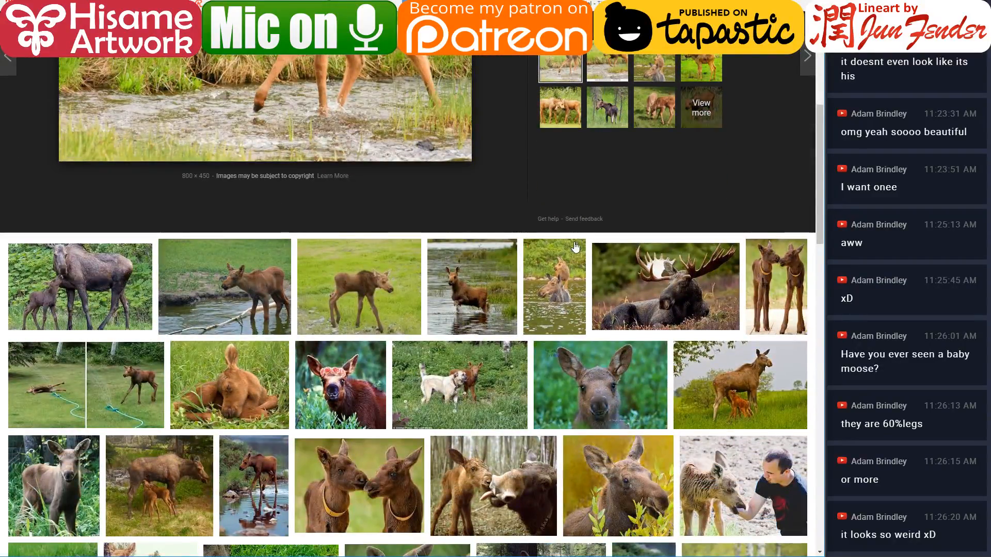
Step: Preview the baby moose on the grass and the calf riding on its mother's back, and return to the former
{"action": "left_click", "coordinate": [356, 296]}
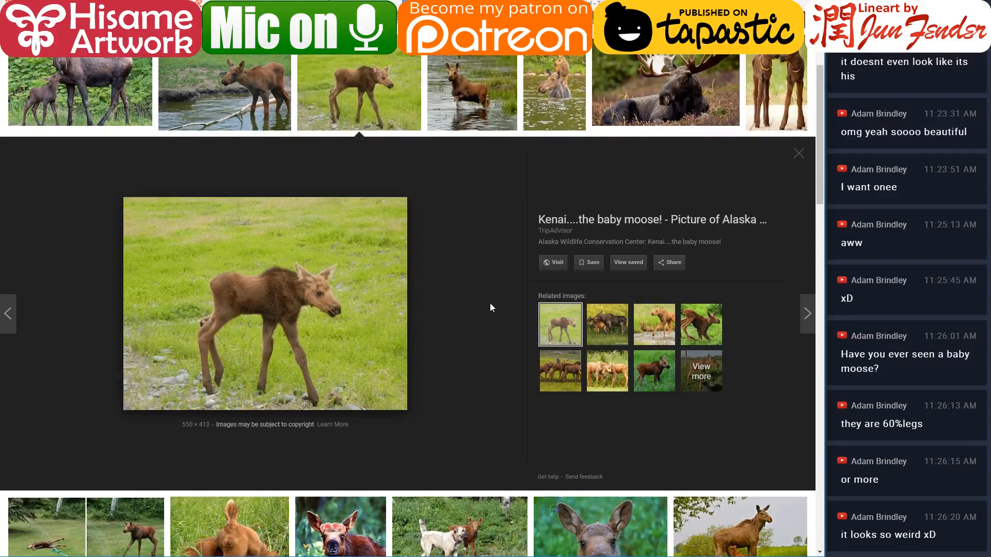
{"action": "left_click", "coordinate": [554, 98]}
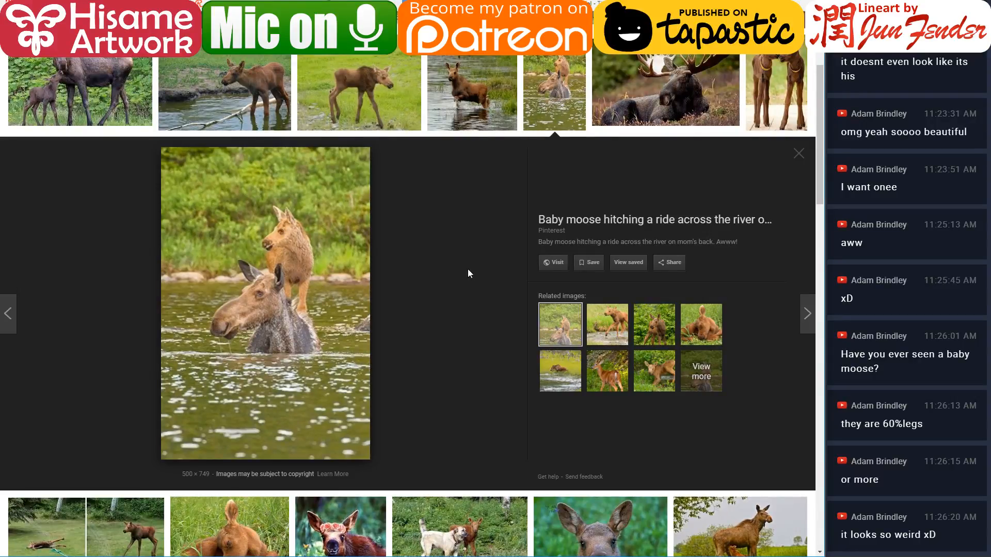
{"action": "key", "text": "alt+Left"}
Step: Look further down the results, preview the long-legged wild Alaskan baby moose, and switch back to Clip Studio Paint
{"action": "scroll", "coordinate": [444, 299], "scroll_direction": "down", "scroll_amount": 3}
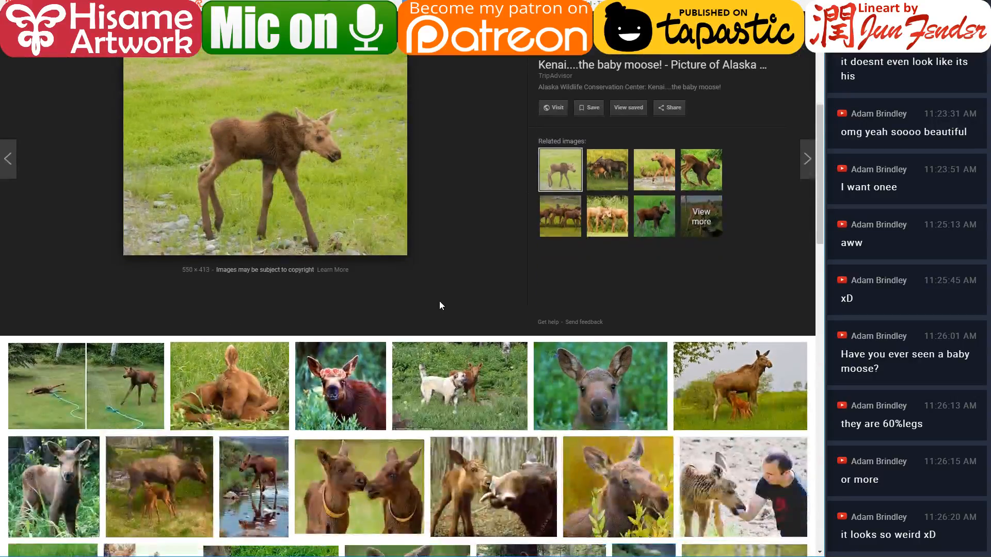
{"action": "scroll", "coordinate": [440, 305], "scroll_direction": "down", "scroll_amount": 5}
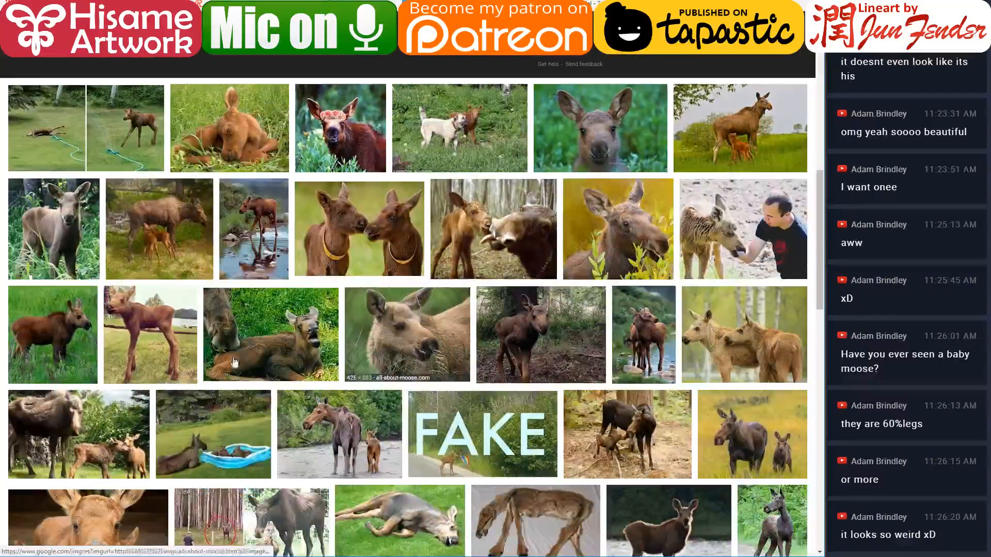
{"action": "left_click", "coordinate": [168, 350]}
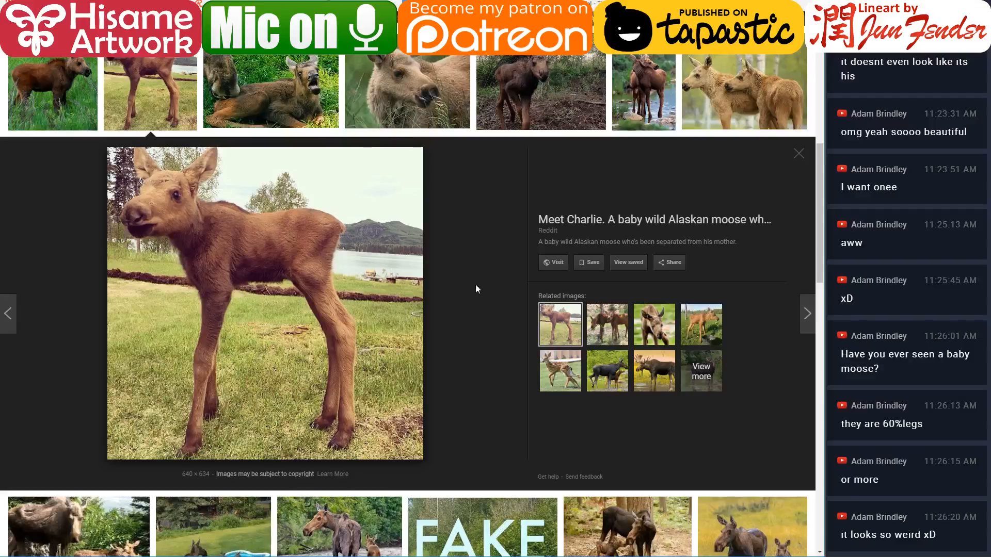
{"action": "mouse_move", "coordinate": [341, 236]}
{"action": "key", "text": "alt+Tab"}
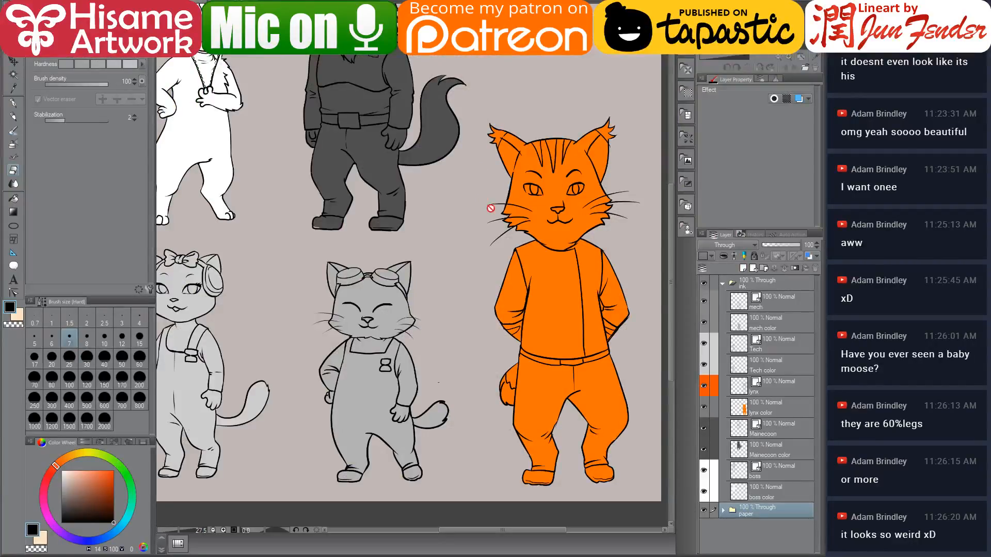
Step: Make the lynx color layer active by picking the orange lynx figure on the canvas
{"action": "key", "text": "space"}
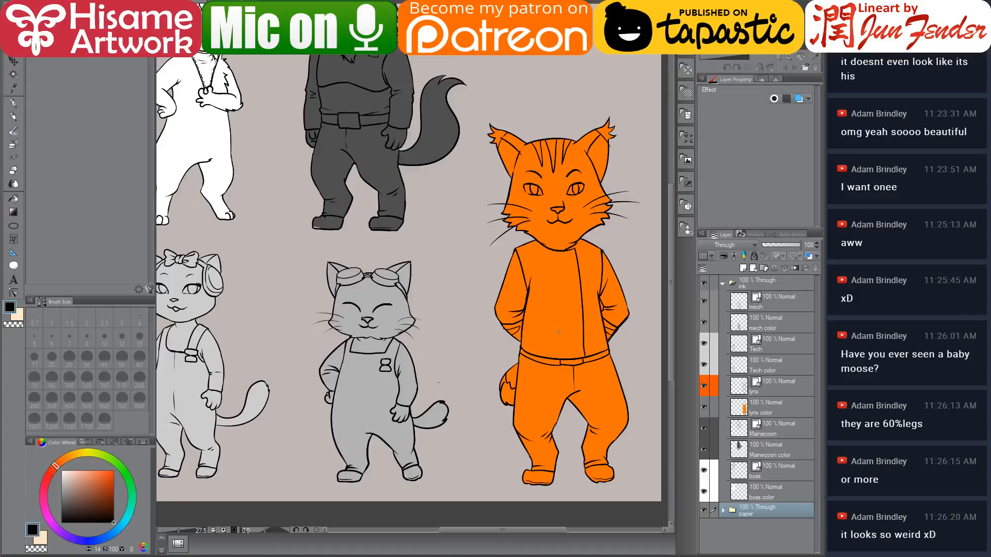
{"action": "left_click", "coordinate": [558, 331], "text": "ctrl+shift"}
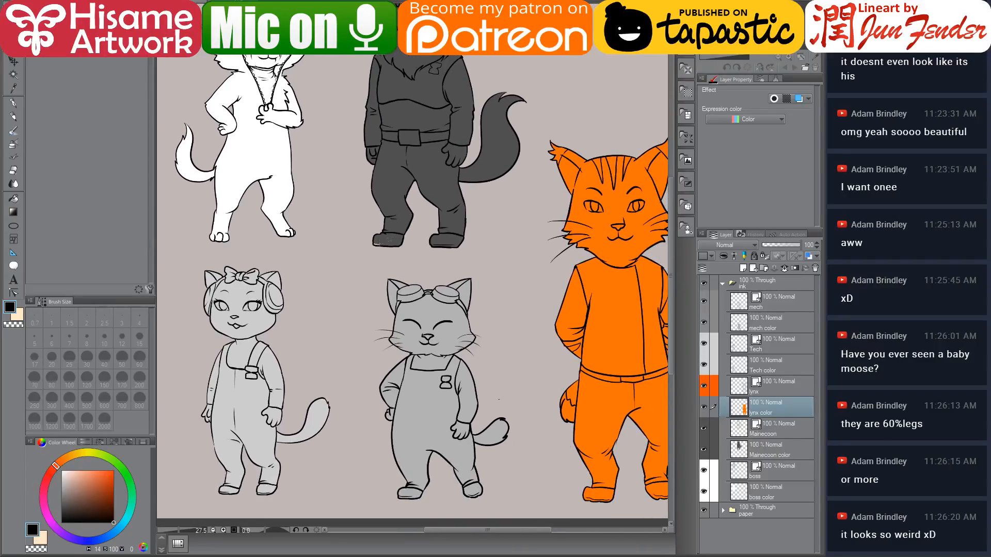
{"action": "scroll", "coordinate": [329, 250], "scroll_direction": "down", "scroll_amount": 1}
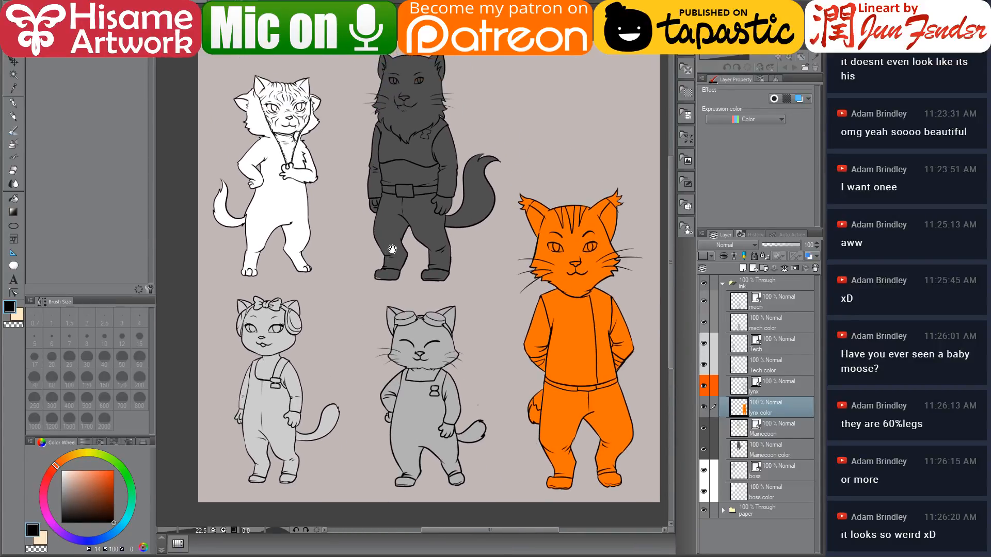
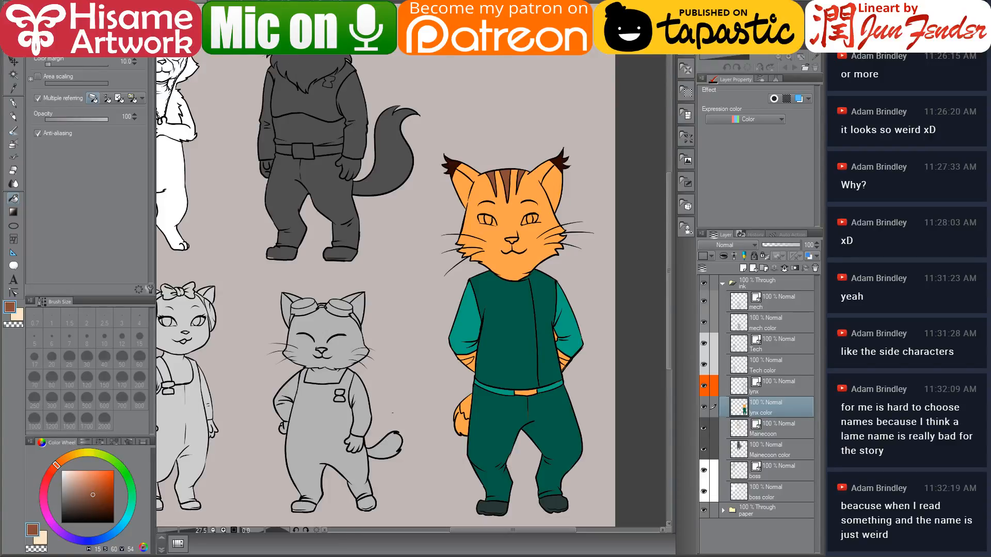
Step: Compare the lynx in the comic pages, sample the cream of its inner ear from page_36 and return to the line-up
{"action": "key", "text": "ctrl+Tab"}
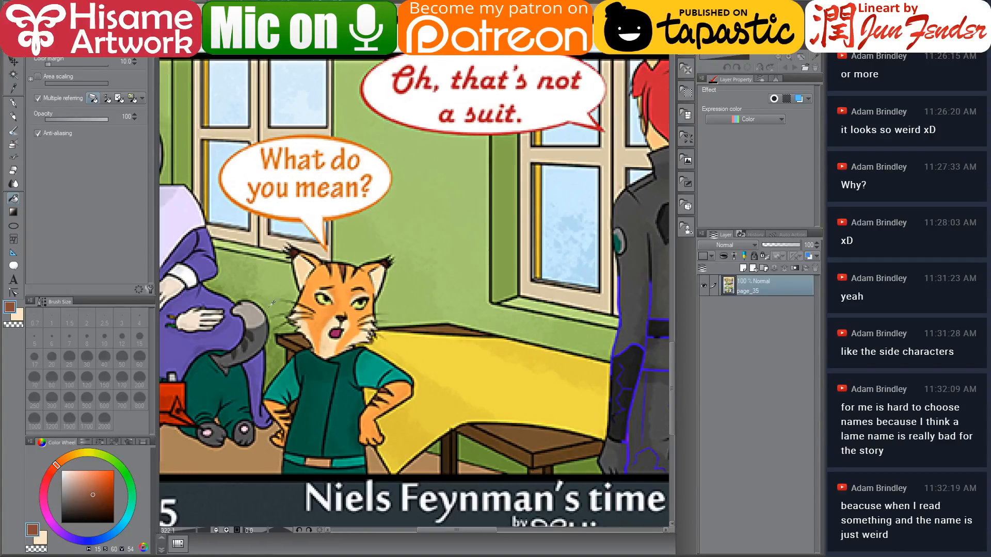
{"action": "scroll", "coordinate": [272, 304], "scroll_direction": "up", "scroll_amount": 2}
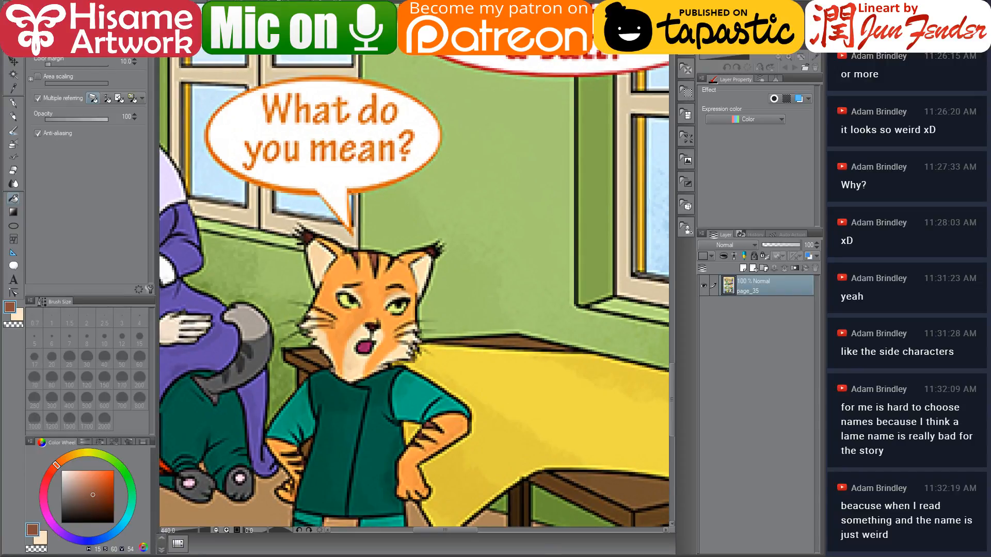
{"action": "key", "text": "ctrl+Tab"}
{"action": "left_click", "coordinate": [330, 90]}
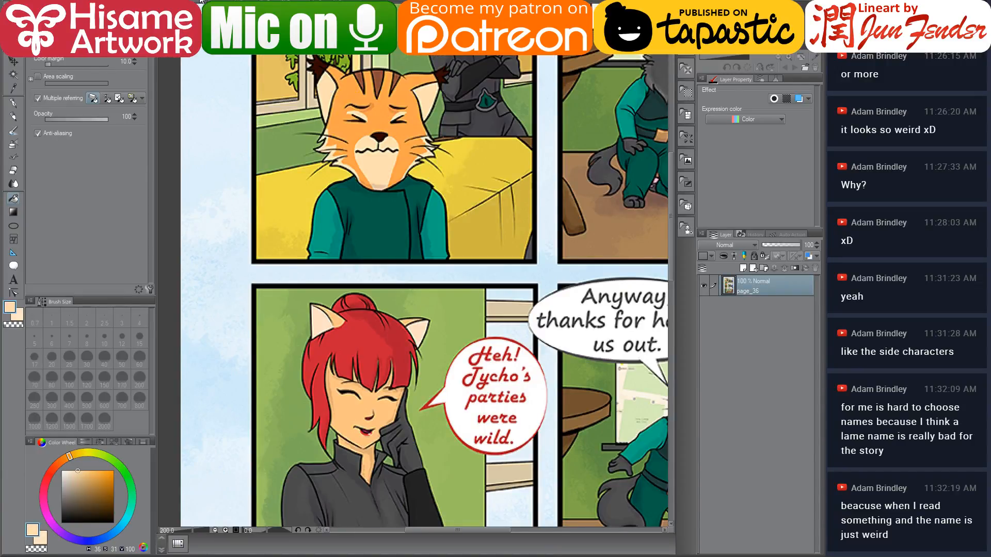
{"action": "key", "text": "ctrl+Tab"}
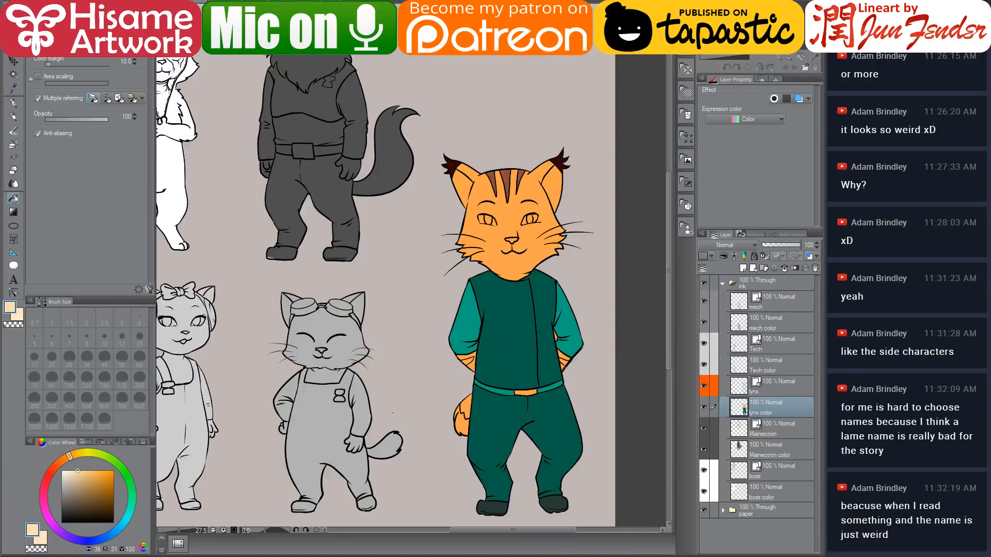
Step: Try filling the lynx's left inner ear with cream, undo that fill, and fill the right inner ear instead
{"action": "left_click", "coordinate": [469, 181]}
{"action": "key", "text": "ctrl+z"}
{"action": "left_click", "coordinate": [549, 181]}
{"action": "scroll", "coordinate": [550, 179], "scroll_direction": "up", "scroll_amount": 2}
{"action": "scroll", "coordinate": [551, 177], "scroll_direction": "up", "scroll_amount": 6}
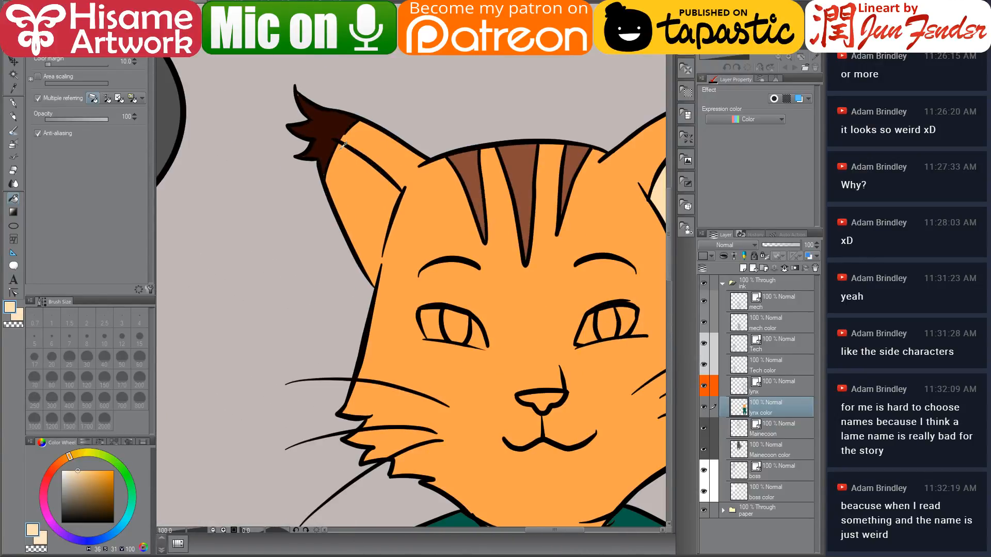
Step: Select the painted area of the lynx color layer and paint the left inner ear cream with the G-pen at size 25
{"action": "left_click", "coordinate": [743, 407], "text": "ctrl"}
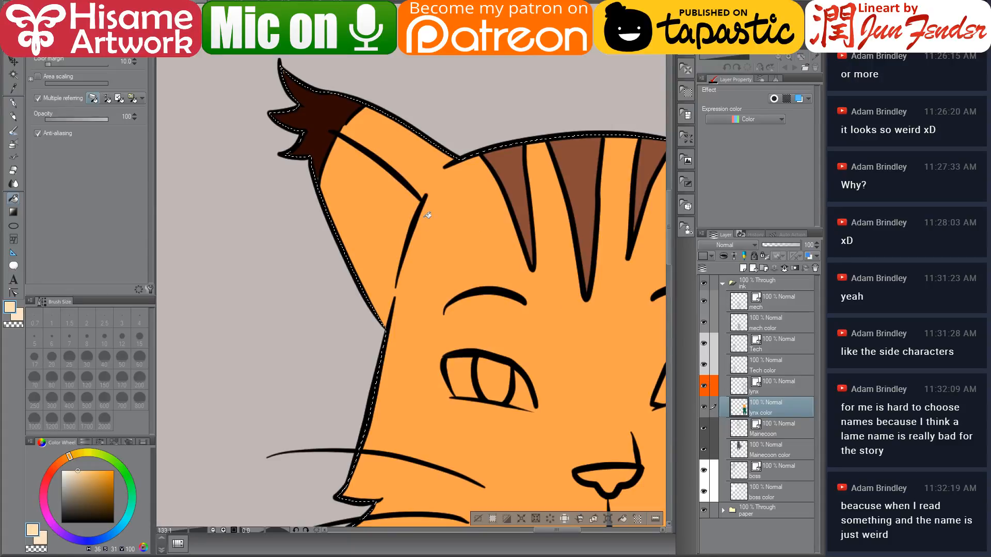
{"action": "key", "text": "p"}
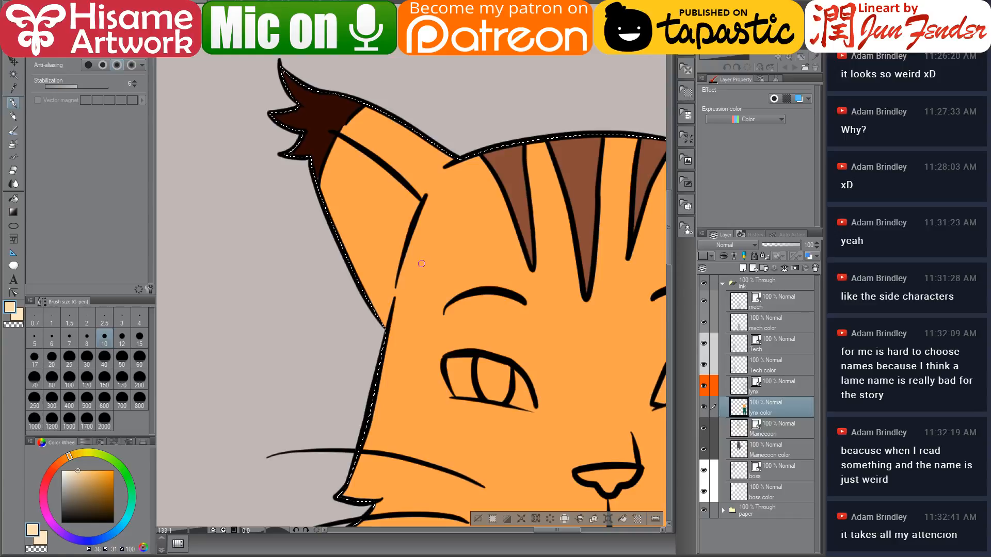
{"action": "key", "text": "bracketright"}
{"action": "key", "text": "bracketright"}
{"action": "key", "text": "bracketright"}
{"action": "key", "text": "bracketright"}
{"action": "key", "text": "bracketright"}
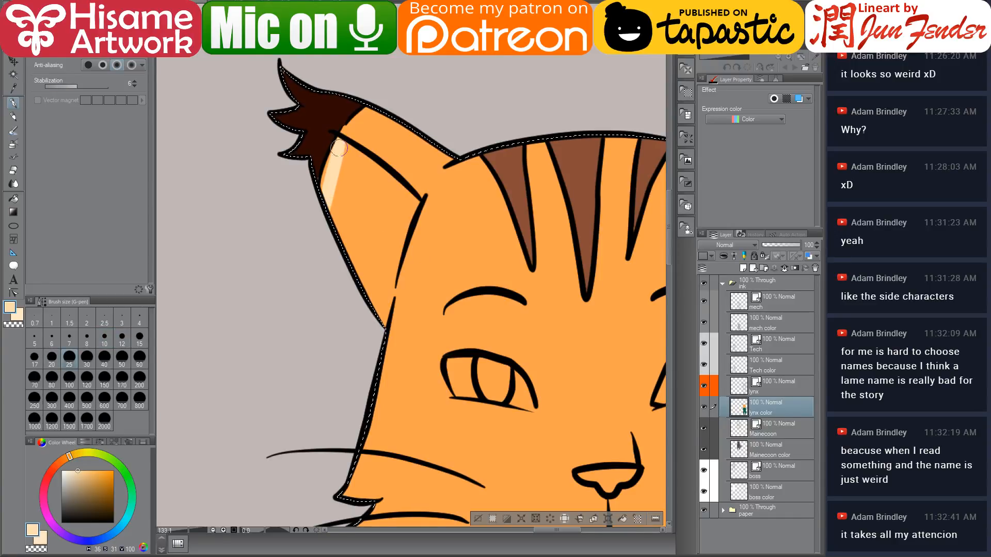
{"action": "mouse_move", "coordinate": [346, 149]}
{"action": "left_mouse_down"}
{"action": "mouse_move", "coordinate": [402, 226]}
{"action": "mouse_move", "coordinate": [412, 209]}
{"action": "mouse_move", "coordinate": [375, 302]}
{"action": "left_mouse_up"}
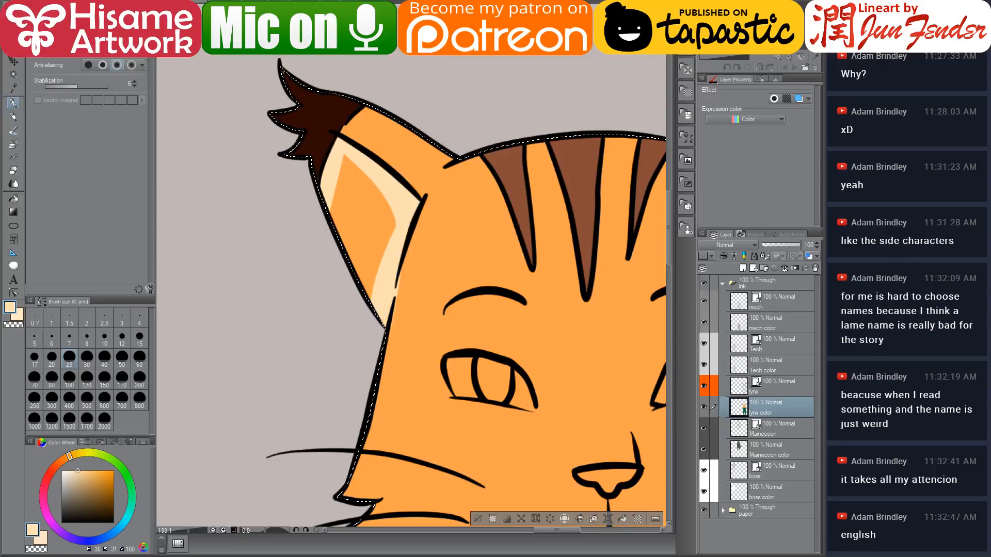
{"action": "left_click_drag", "start_coordinate": [341, 174], "coordinate": [336, 258]}
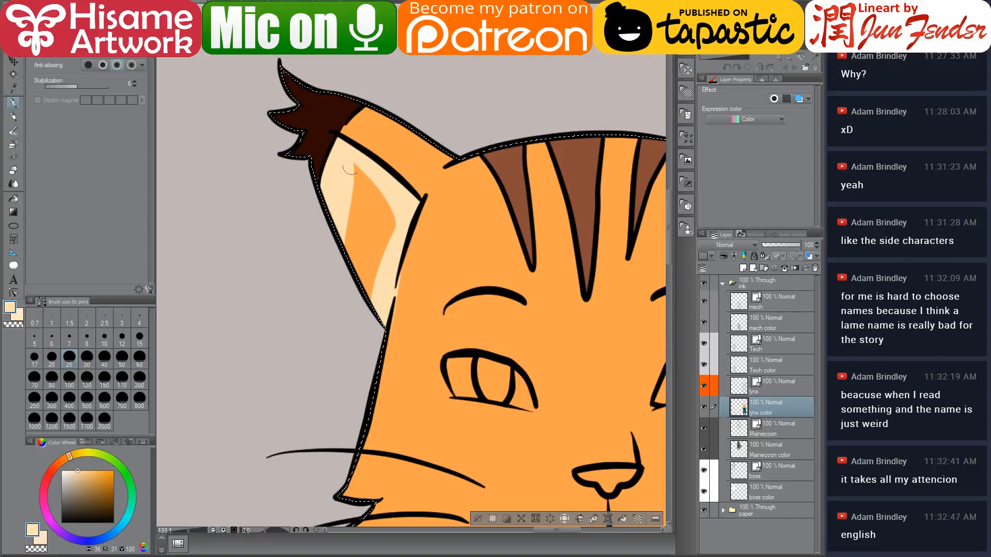
{"action": "left_click_drag", "start_coordinate": [362, 178], "coordinate": [381, 192]}
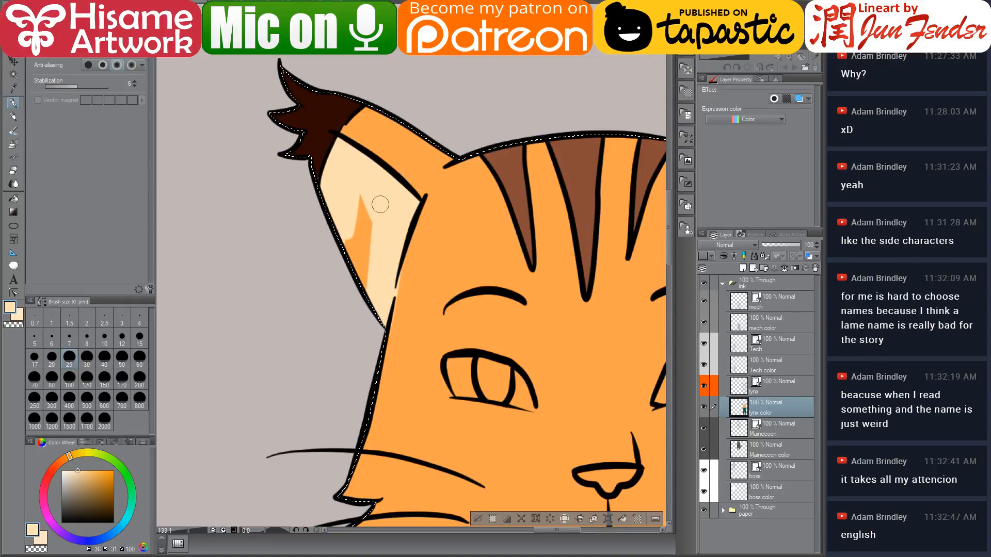
Step: Sample the orange fur and the dark brown tuft to touch up the left ear's edges, and clear the selection
{"action": "left_click", "coordinate": [411, 300], "text": "alt"}
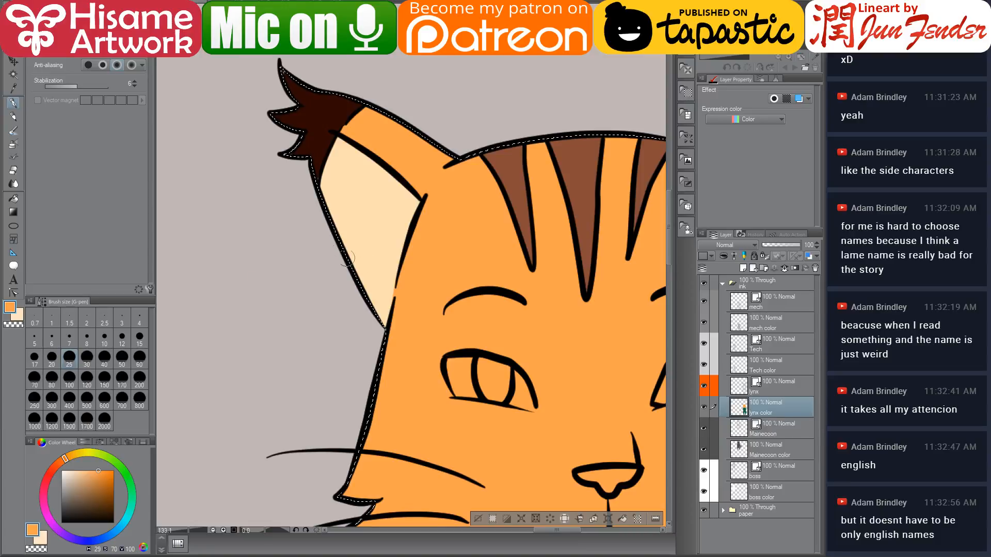
{"action": "left_click", "coordinate": [288, 148], "text": "alt"}
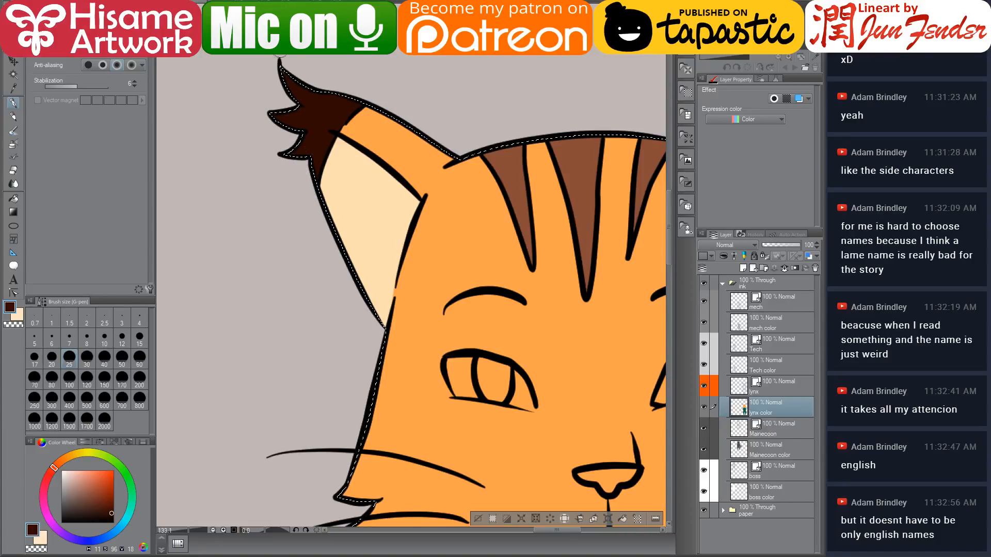
{"action": "key", "text": "ctrl+d"}
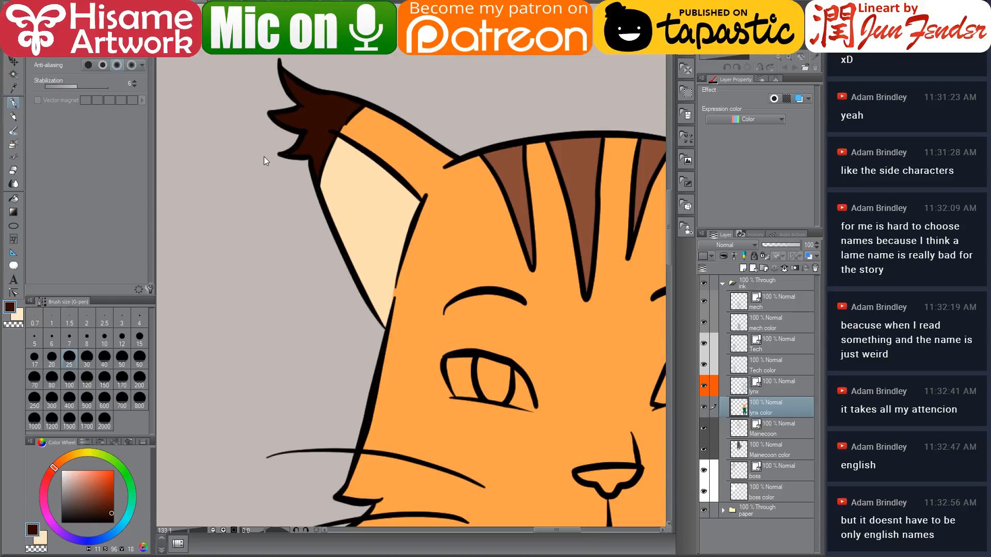
Step: Sample the brown of the lynx's forehead stripes for touching up their edges
{"action": "scroll", "coordinate": [231, 194], "scroll_direction": "down", "scroll_amount": 1}
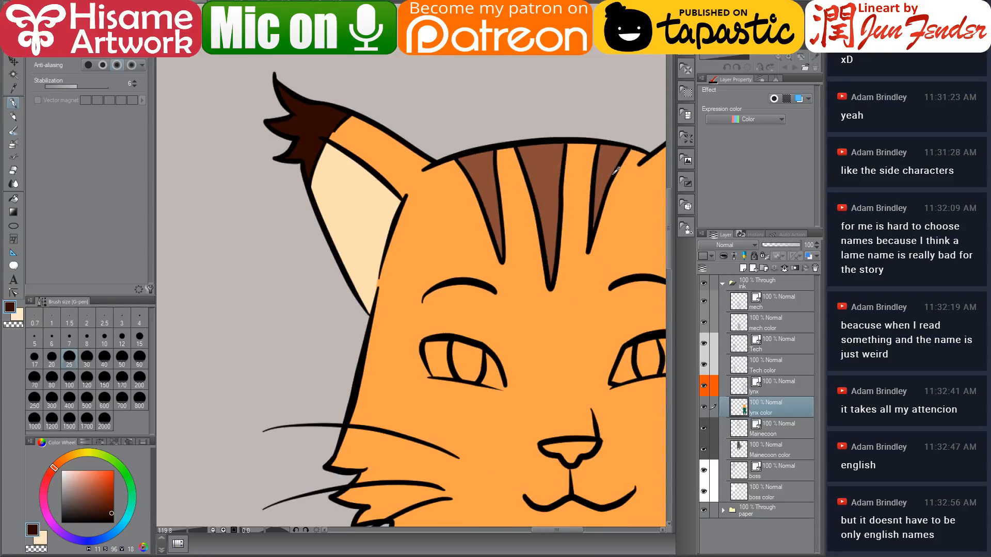
{"action": "scroll", "coordinate": [615, 170], "scroll_direction": "up", "scroll_amount": 1}
{"action": "scroll", "coordinate": [513, 206], "scroll_direction": "up", "scroll_amount": 1}
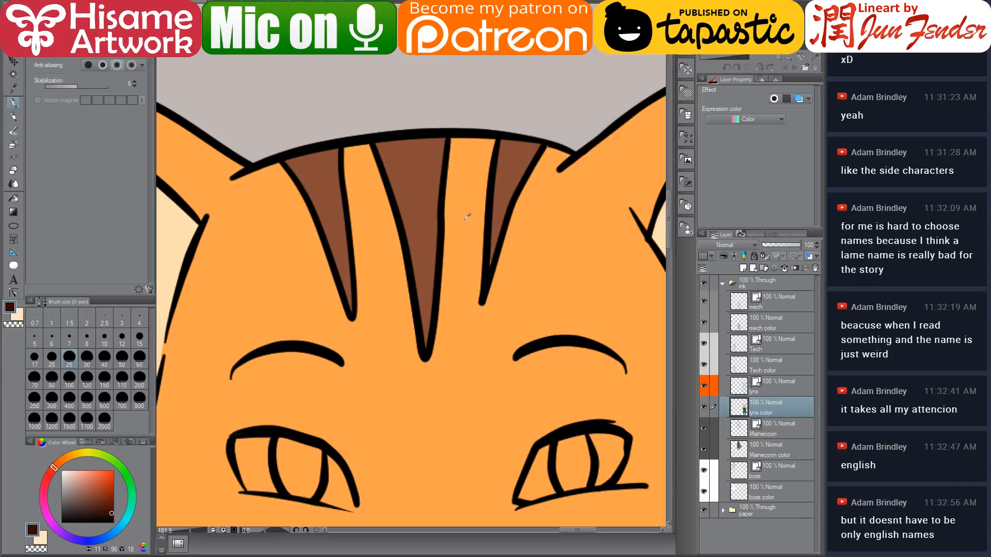
{"action": "left_click", "coordinate": [499, 227], "text": "alt"}
{"action": "scroll", "coordinate": [386, 260], "scroll_direction": "down", "scroll_amount": 1}
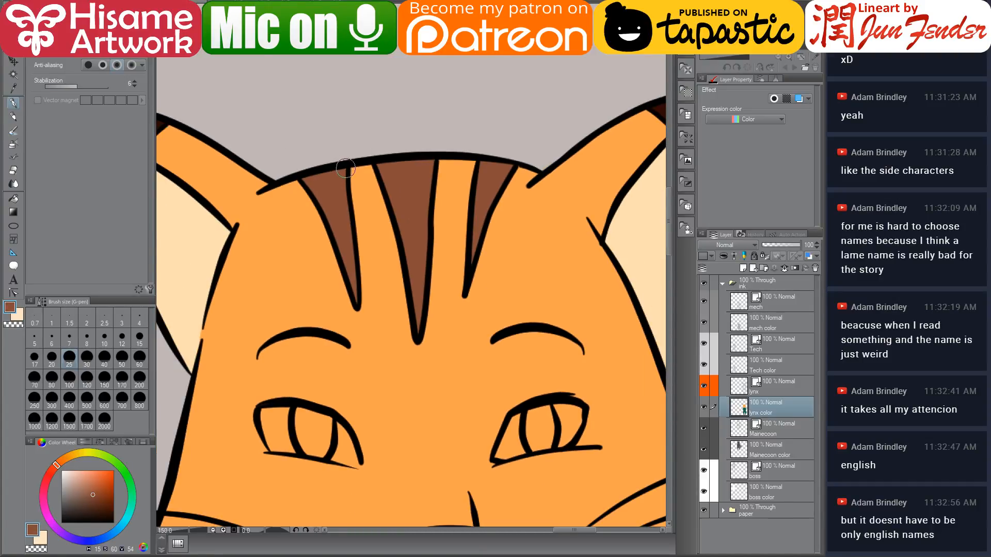
{"action": "scroll", "coordinate": [342, 227], "scroll_direction": "down", "scroll_amount": 3}
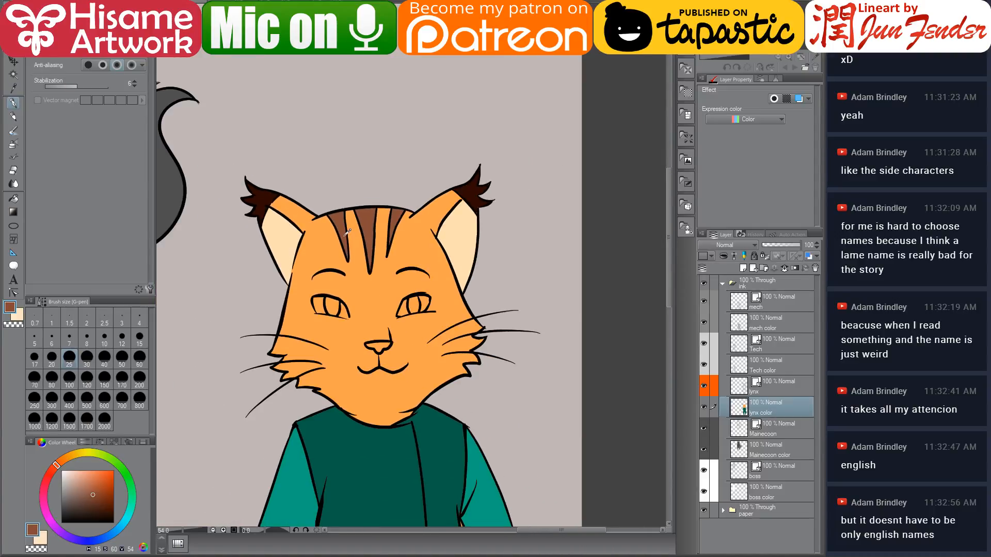
Step: Paint the whites of both lynx eyes around the irises in pure white
{"action": "scroll", "coordinate": [305, 299], "scroll_direction": "up", "scroll_amount": 2}
{"action": "scroll", "coordinate": [305, 298], "scroll_direction": "up", "scroll_amount": 3}
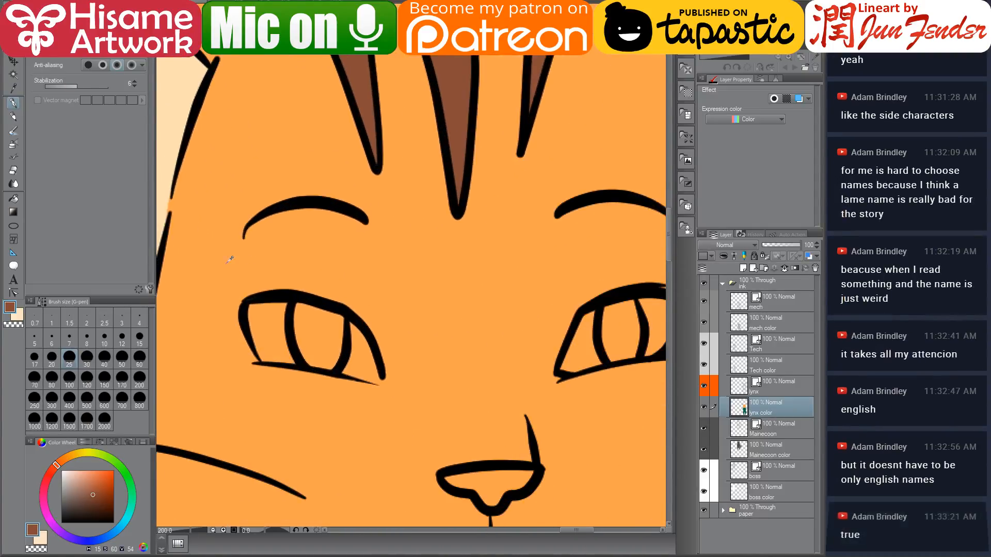
{"action": "left_click_drag", "start_coordinate": [250, 265], "coordinate": [294, 278]}
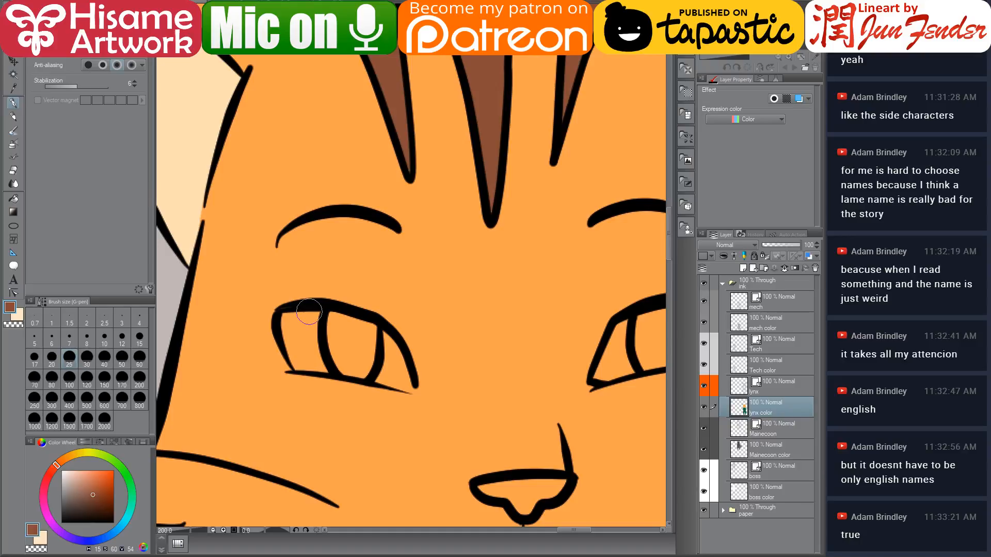
{"action": "left_click", "coordinate": [63, 470]}
{"action": "mouse_move", "coordinate": [298, 312]}
{"action": "left_mouse_down"}
{"action": "mouse_move", "coordinate": [297, 361]}
{"action": "mouse_move", "coordinate": [328, 366]}
{"action": "mouse_move", "coordinate": [302, 329]}
{"action": "left_mouse_up"}
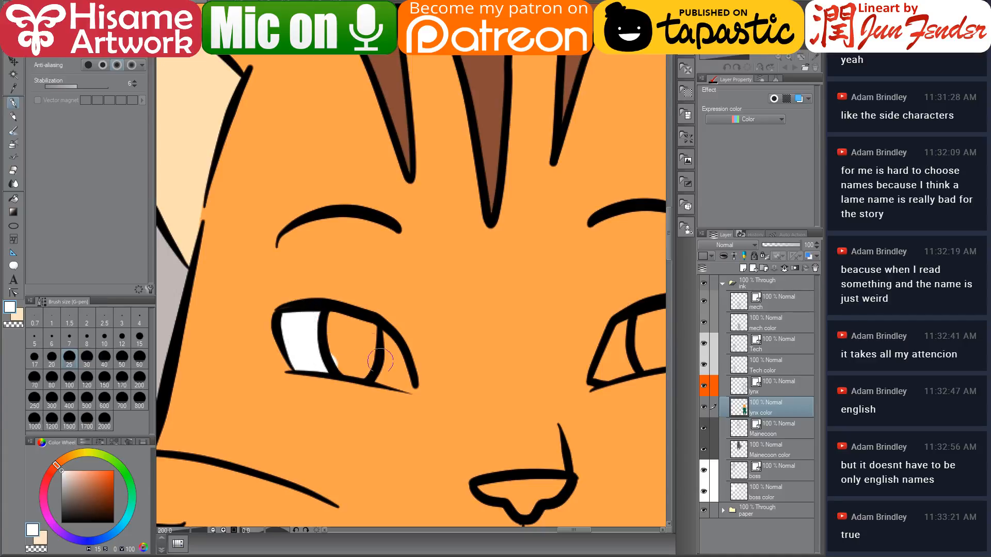
{"action": "mouse_move", "coordinate": [382, 361]}
{"action": "left_mouse_down"}
{"action": "mouse_move", "coordinate": [404, 383]}
{"action": "mouse_move", "coordinate": [382, 339]}
{"action": "mouse_move", "coordinate": [387, 353]}
{"action": "mouse_move", "coordinate": [366, 348]}
{"action": "left_mouse_up"}
{"action": "mouse_move", "coordinate": [508, 357]}
{"action": "left_mouse_down"}
{"action": "mouse_move", "coordinate": [437, 337]}
{"action": "mouse_move", "coordinate": [360, 332]}
{"action": "left_mouse_up"}
{"action": "mouse_move", "coordinate": [472, 302]}
{"action": "left_mouse_down"}
{"action": "mouse_move", "coordinate": [453, 346]}
{"action": "mouse_move", "coordinate": [482, 328]}
{"action": "mouse_move", "coordinate": [462, 343]}
{"action": "mouse_move", "coordinate": [545, 319]}
{"action": "mouse_move", "coordinate": [556, 291]}
{"action": "mouse_move", "coordinate": [545, 284]}
{"action": "mouse_move", "coordinate": [525, 286]}
{"action": "mouse_move", "coordinate": [537, 320]}
{"action": "left_mouse_up"}
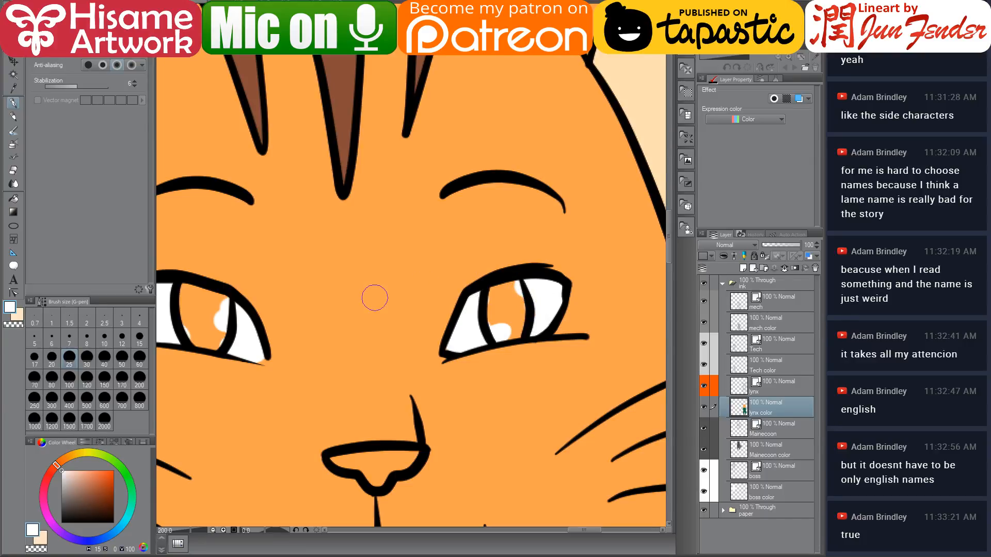
{"action": "scroll", "coordinate": [442, 398], "scroll_direction": "down", "scroll_amount": 5}
{"action": "scroll", "coordinate": [418, 360], "scroll_direction": "up", "scroll_amount": 2}
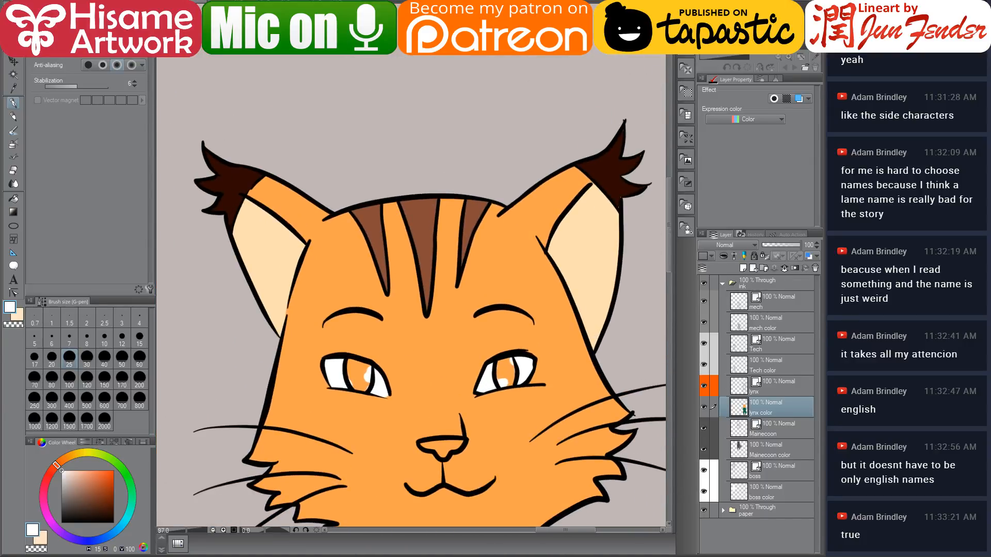
Step: Check the cover and comic pages for the lynx's eye color, and sample the yellow-green of its iris from page_35
{"action": "key", "text": "ctrl+Tab"}
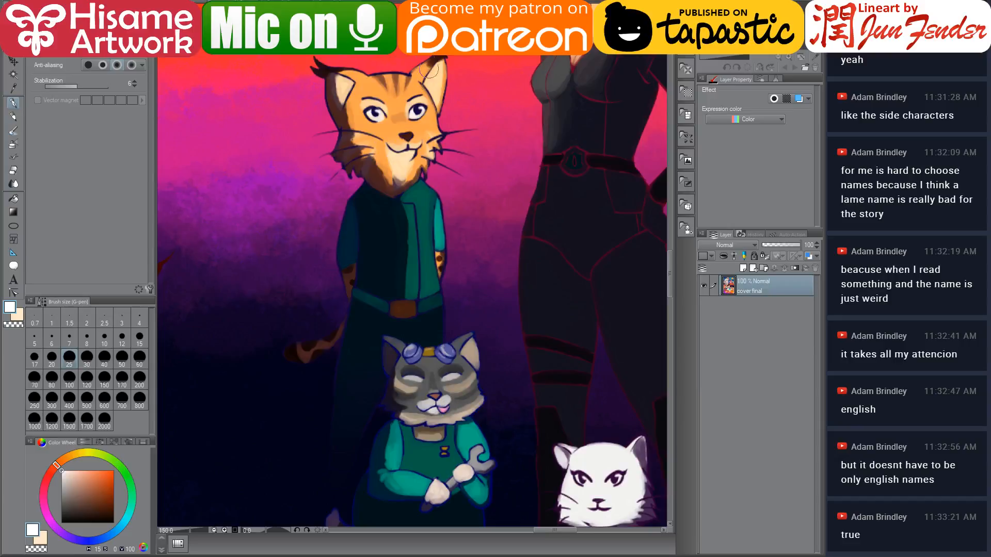
{"action": "scroll", "coordinate": [429, 70], "scroll_direction": "up", "scroll_amount": 2}
{"action": "key", "text": "ctrl+Tab"}
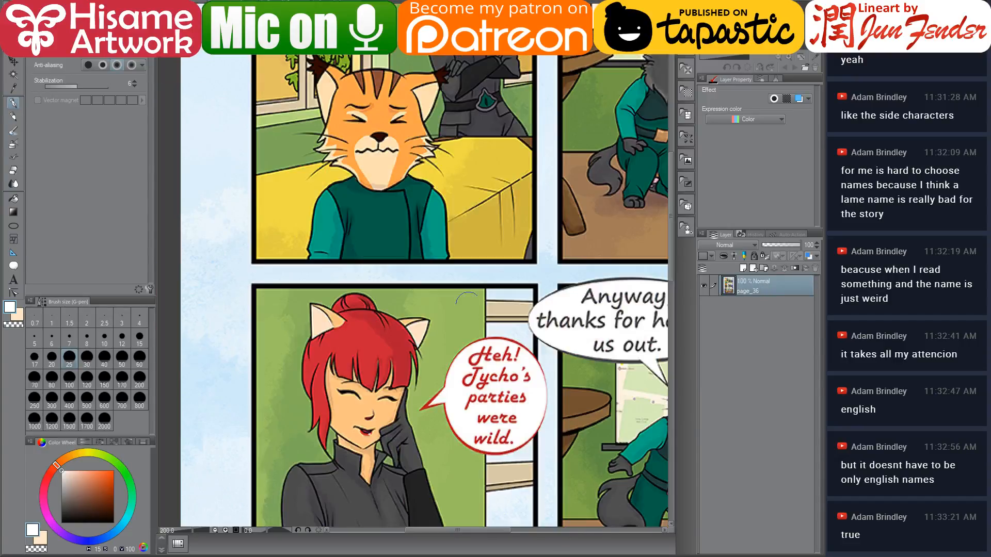
{"action": "left_click_drag", "start_coordinate": [504, 274], "coordinate": [268, 391]}
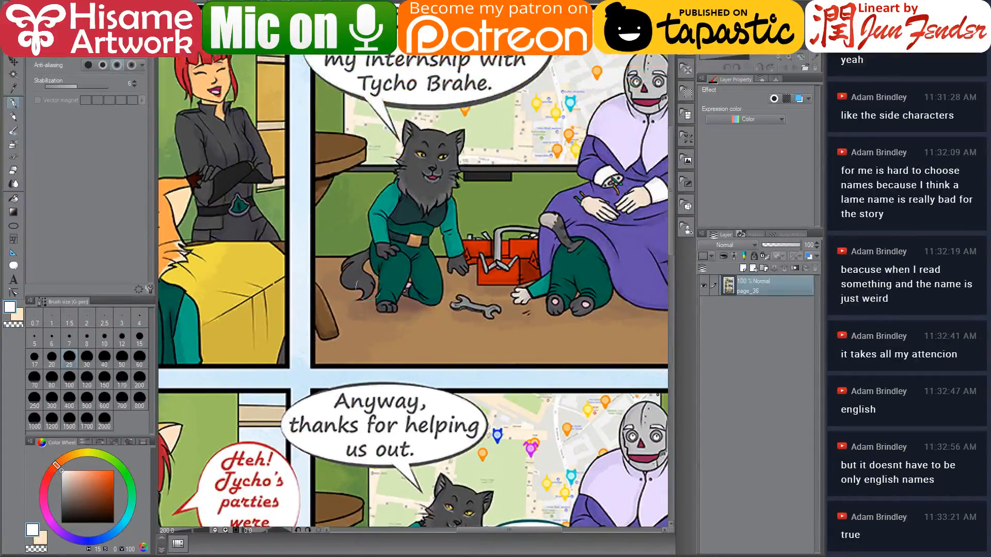
{"action": "scroll", "coordinate": [358, 291], "scroll_direction": "down", "scroll_amount": 4}
{"action": "left_click_drag", "start_coordinate": [427, 356], "coordinate": [426, 249]}
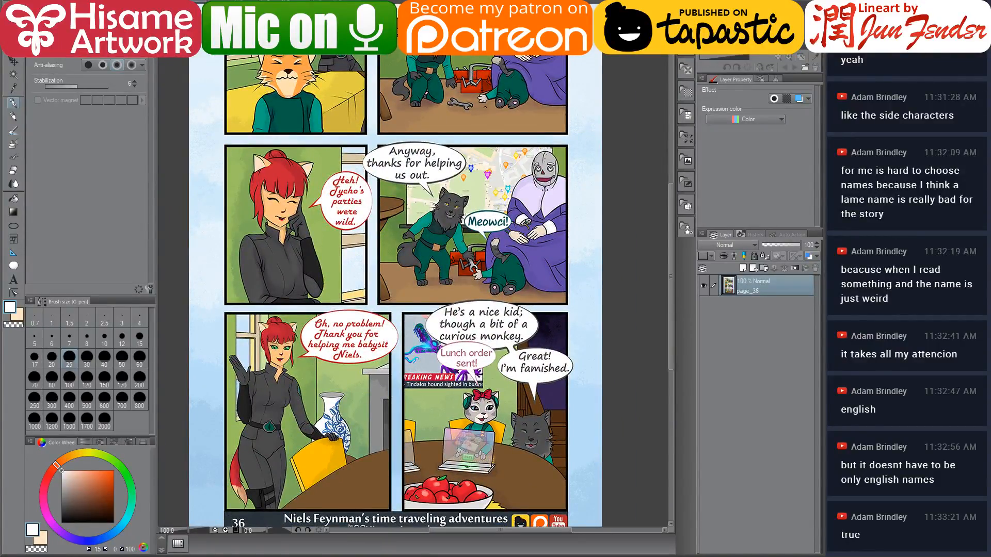
{"action": "key", "text": "ctrl+Tab"}
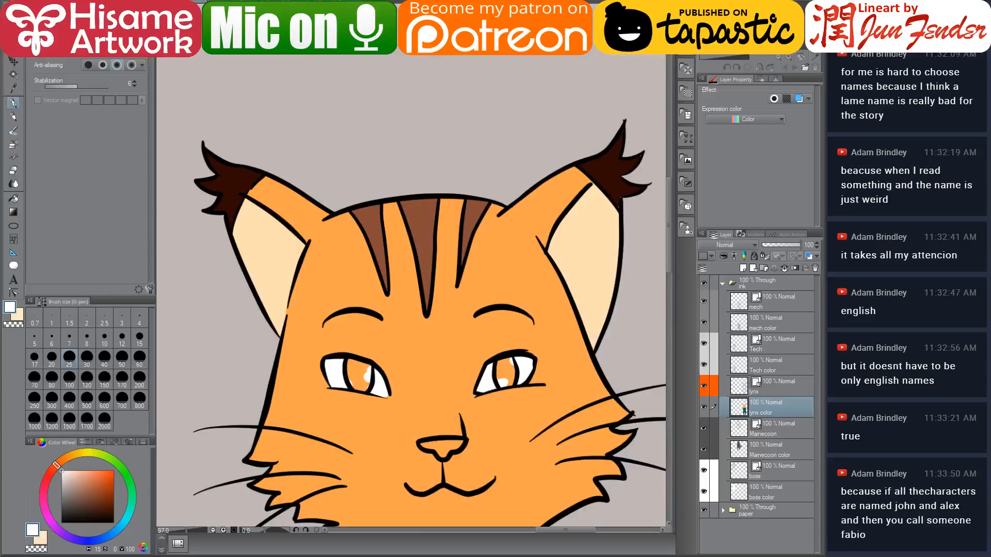
{"action": "key", "text": "ctrl+Tab"}
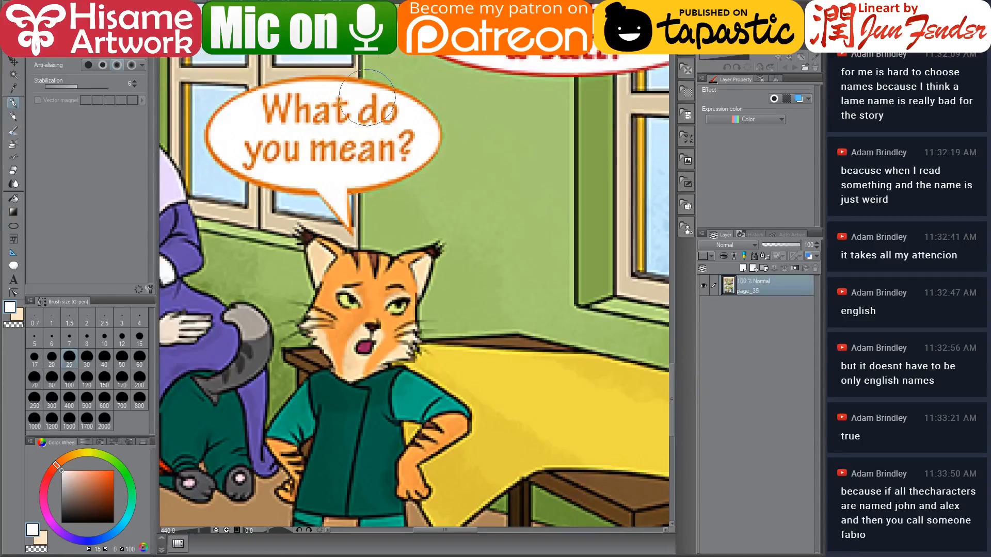
{"action": "scroll", "coordinate": [328, 294], "scroll_direction": "up", "scroll_amount": 5}
{"action": "scroll", "coordinate": [328, 294], "scroll_direction": "up", "scroll_amount": 2}
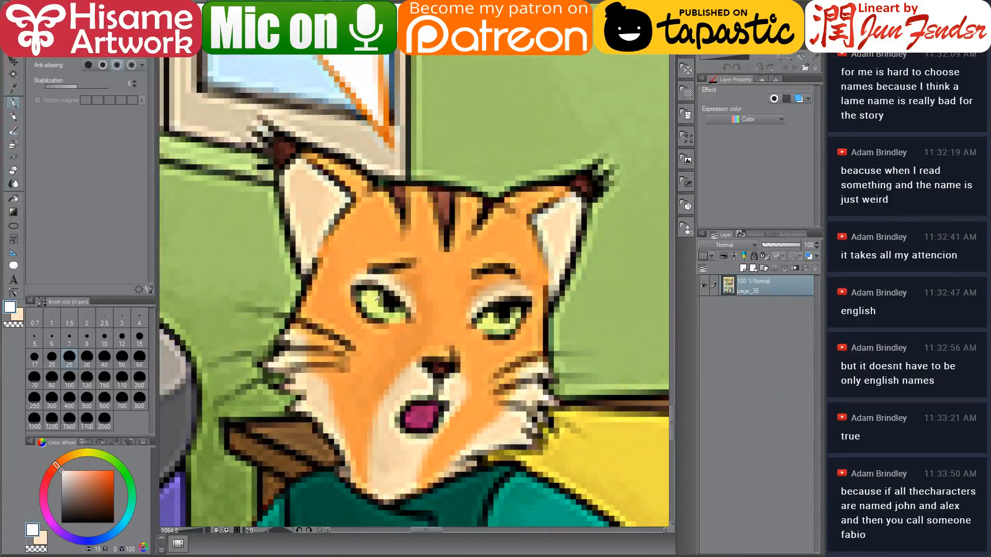
{"action": "left_click", "coordinate": [374, 298], "text": "alt"}
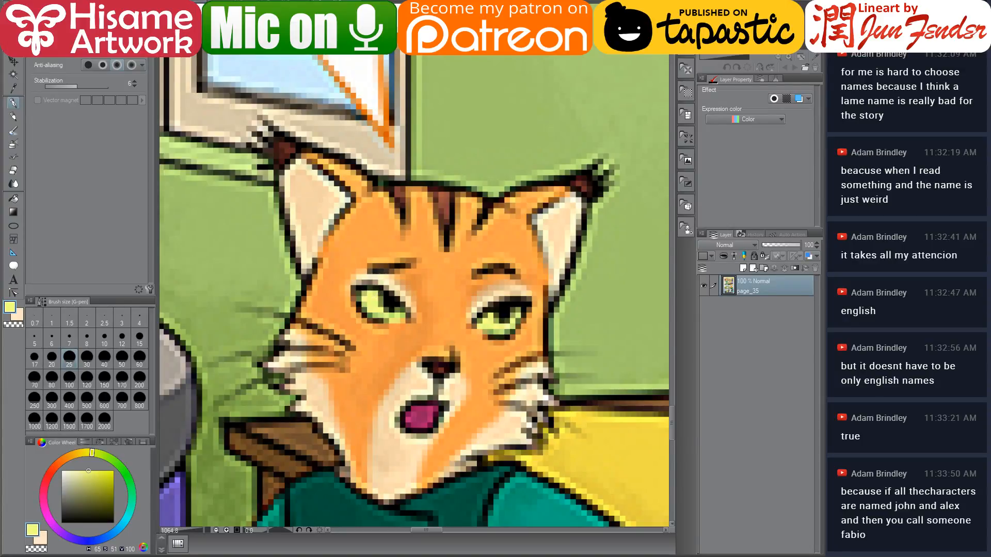
Step: Paint the areas beside the pupils in both of the lynx's eyes with the sampled yellow-green in the line-up drawing
{"action": "key", "text": "ctrl+Tab"}
{"action": "scroll", "coordinate": [521, 387], "scroll_direction": "up", "scroll_amount": 3}
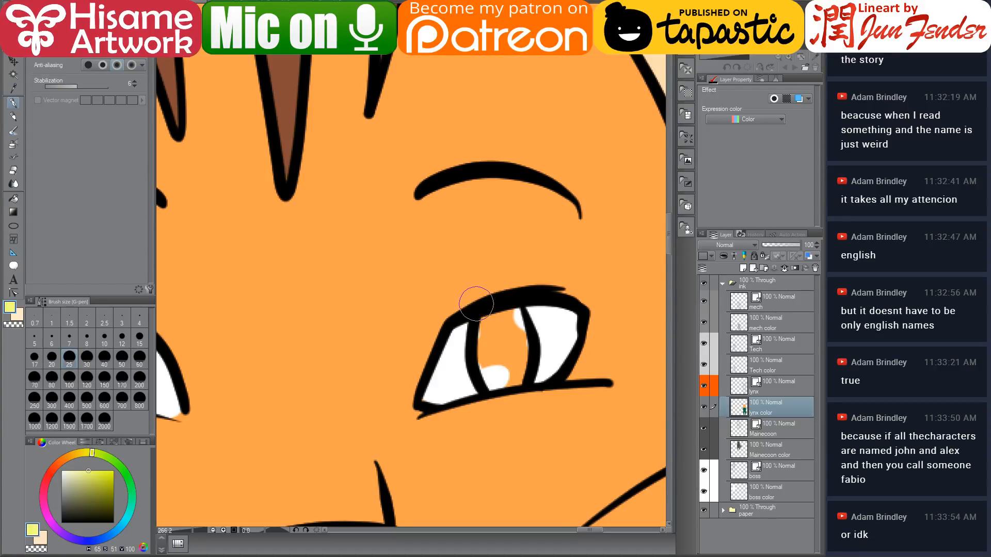
{"action": "mouse_move", "coordinate": [458, 340]}
{"action": "left_mouse_down"}
{"action": "mouse_move", "coordinate": [459, 363]}
{"action": "mouse_move", "coordinate": [463, 333]}
{"action": "mouse_move", "coordinate": [428, 399]}
{"action": "mouse_move", "coordinate": [531, 359]}
{"action": "mouse_move", "coordinate": [537, 373]}
{"action": "mouse_move", "coordinate": [564, 322]}
{"action": "mouse_move", "coordinate": [531, 316]}
{"action": "mouse_move", "coordinate": [549, 343]}
{"action": "mouse_move", "coordinate": [566, 336]}
{"action": "mouse_move", "coordinate": [542, 323]}
{"action": "left_mouse_up"}
{"action": "left_click_drag", "start_coordinate": [270, 371], "coordinate": [490, 339]}
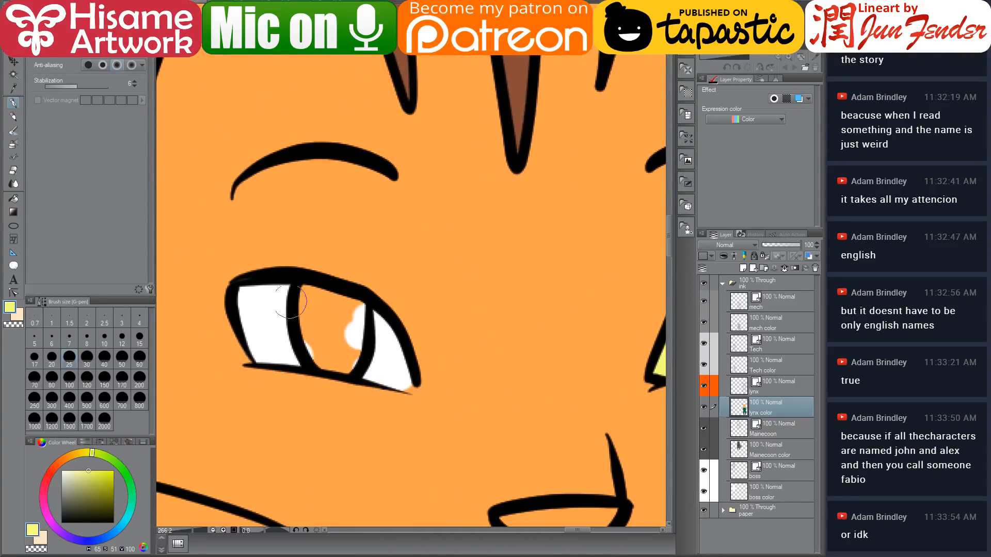
{"action": "mouse_move", "coordinate": [290, 302]}
{"action": "left_mouse_down"}
{"action": "mouse_move", "coordinate": [250, 294]}
{"action": "mouse_move", "coordinate": [262, 343]}
{"action": "mouse_move", "coordinate": [284, 351]}
{"action": "mouse_move", "coordinate": [263, 350]}
{"action": "mouse_move", "coordinate": [301, 353]}
{"action": "mouse_move", "coordinate": [275, 306]}
{"action": "mouse_move", "coordinate": [371, 353]}
{"action": "mouse_move", "coordinate": [367, 369]}
{"action": "mouse_move", "coordinate": [402, 378]}
{"action": "mouse_move", "coordinate": [365, 315]}
{"action": "mouse_move", "coordinate": [373, 361]}
{"action": "left_mouse_up"}
Step: Choose a near-black olive tone and fill the pupils of both lynx eyes with it
{"action": "mouse_move", "coordinate": [109, 486]}
{"action": "left_mouse_down"}
{"action": "mouse_move", "coordinate": [128, 504]}
{"action": "mouse_move", "coordinate": [114, 517]}
{"action": "left_mouse_up"}
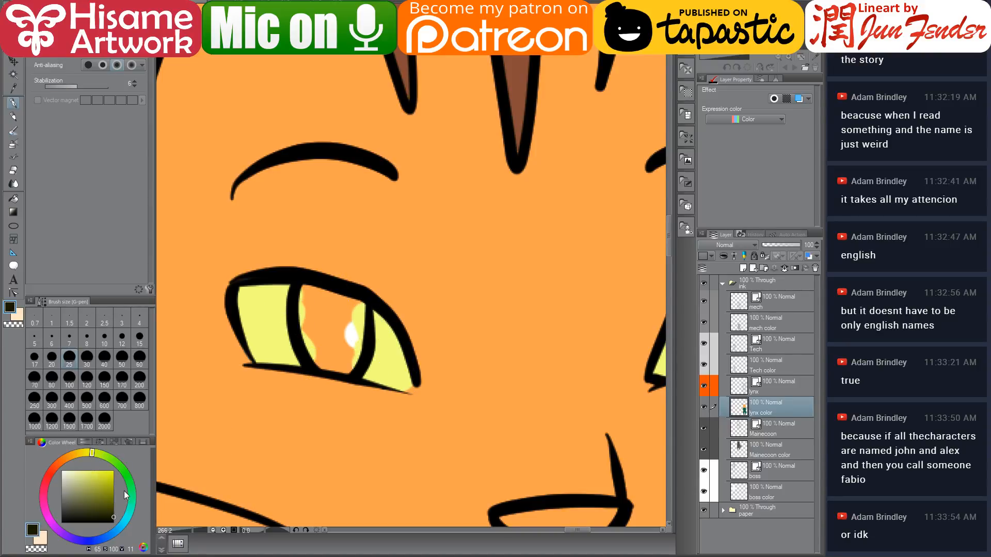
{"action": "mouse_move", "coordinate": [309, 287]}
{"action": "left_mouse_down"}
{"action": "mouse_move", "coordinate": [311, 332]}
{"action": "mouse_move", "coordinate": [327, 362]}
{"action": "mouse_move", "coordinate": [320, 299]}
{"action": "mouse_move", "coordinate": [330, 305]}
{"action": "mouse_move", "coordinate": [333, 363]}
{"action": "mouse_move", "coordinate": [345, 335]}
{"action": "mouse_move", "coordinate": [335, 297]}
{"action": "mouse_move", "coordinate": [349, 355]}
{"action": "mouse_move", "coordinate": [354, 336]}
{"action": "mouse_move", "coordinate": [345, 297]}
{"action": "left_mouse_up"}
{"action": "mouse_move", "coordinate": [565, 327]}
{"action": "left_mouse_down"}
{"action": "mouse_move", "coordinate": [435, 308]}
{"action": "mouse_move", "coordinate": [338, 293]}
{"action": "left_mouse_up"}
{"action": "mouse_move", "coordinate": [488, 248]}
{"action": "left_mouse_down"}
{"action": "mouse_move", "coordinate": [499, 321]}
{"action": "mouse_move", "coordinate": [497, 261]}
{"action": "mouse_move", "coordinate": [519, 264]}
{"action": "mouse_move", "coordinate": [522, 304]}
{"action": "mouse_move", "coordinate": [516, 322]}
{"action": "mouse_move", "coordinate": [505, 289]}
{"action": "mouse_move", "coordinate": [509, 310]}
{"action": "left_mouse_up"}
{"action": "scroll", "coordinate": [495, 248], "scroll_direction": "down", "scroll_amount": 10}
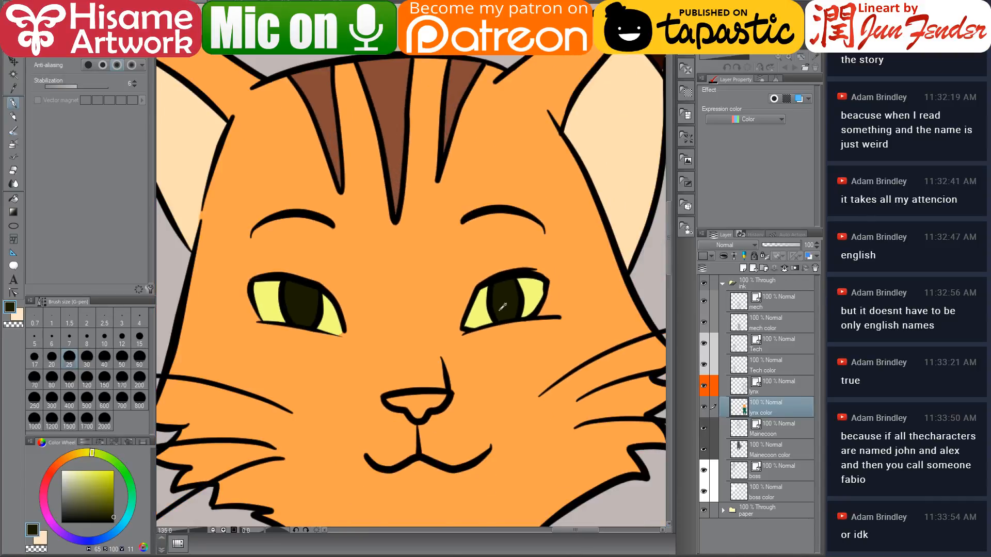
{"action": "scroll", "coordinate": [485, 306], "scroll_direction": "up", "scroll_amount": 4}
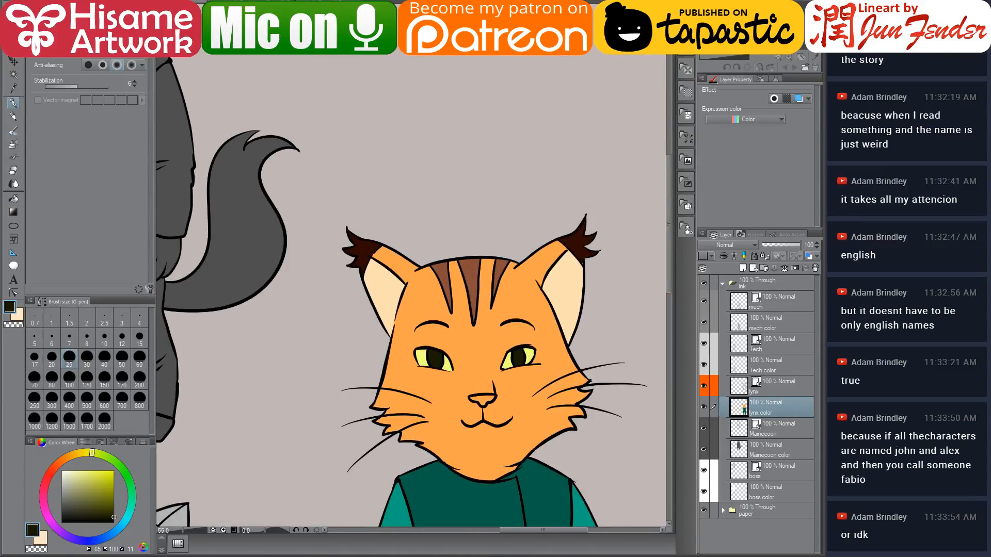
Step: Sample the dark brown of the lynx's nose from page_36 and paint the nose in the line-up with it
{"action": "key", "text": "ctrl+Tab"}
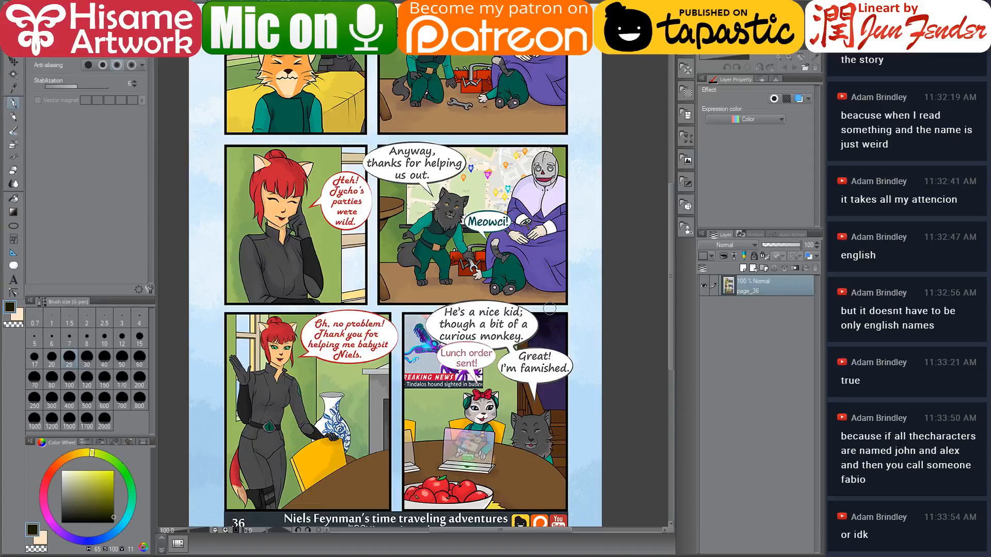
{"action": "scroll", "coordinate": [298, 78], "scroll_direction": "up", "scroll_amount": 4}
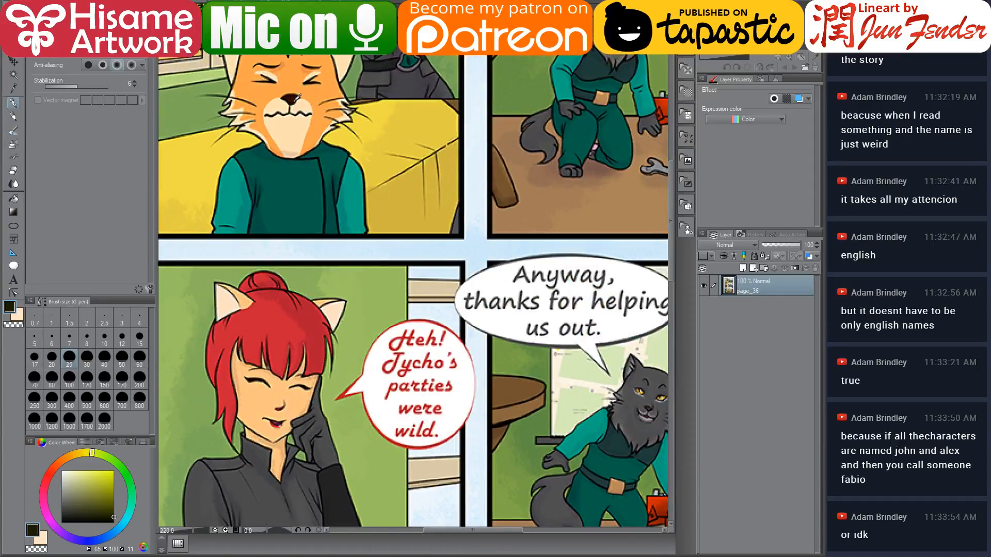
{"action": "left_click", "coordinate": [296, 95], "text": "alt"}
{"action": "key", "text": "ctrl+Tab"}
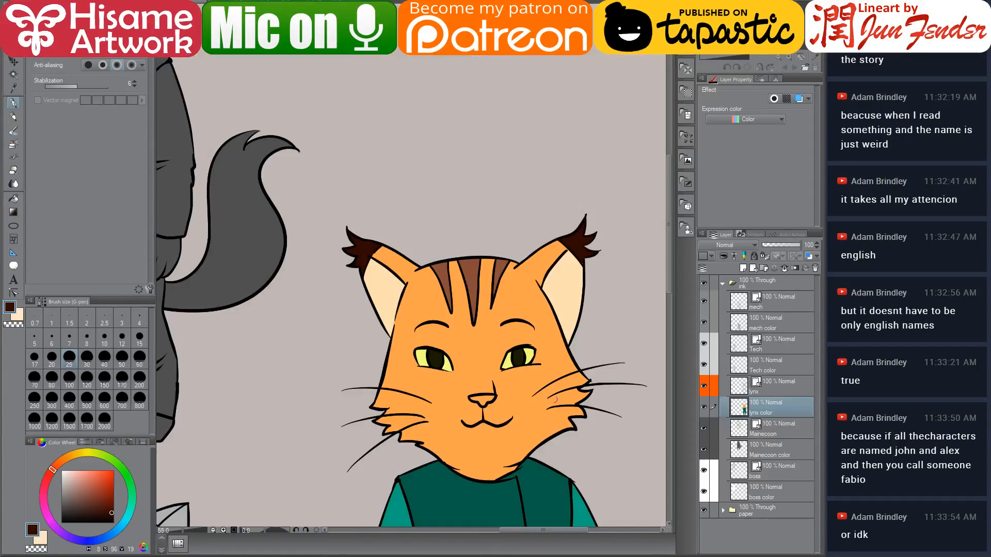
{"action": "scroll", "coordinate": [487, 411], "scroll_direction": "up", "scroll_amount": 3}
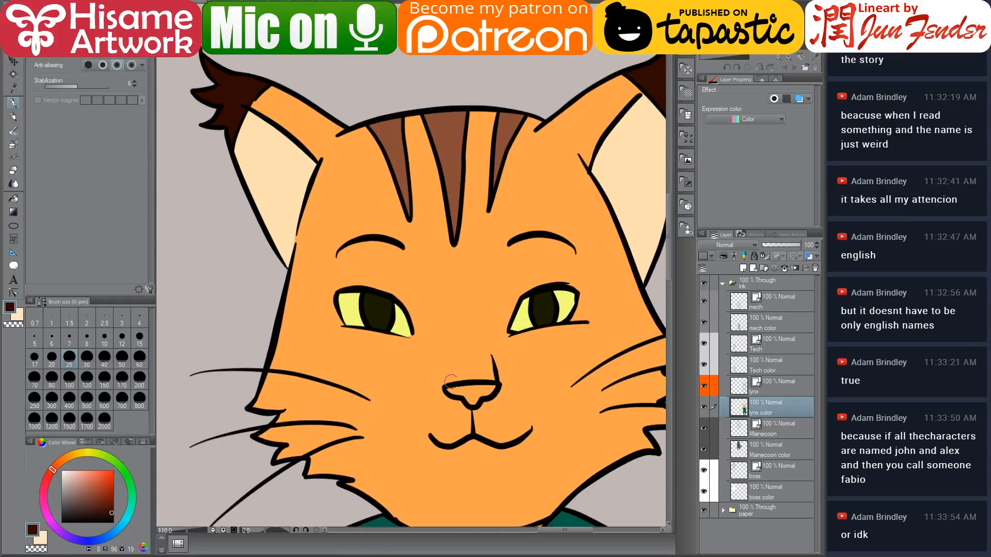
{"action": "left_click_drag", "start_coordinate": [455, 392], "coordinate": [492, 387]}
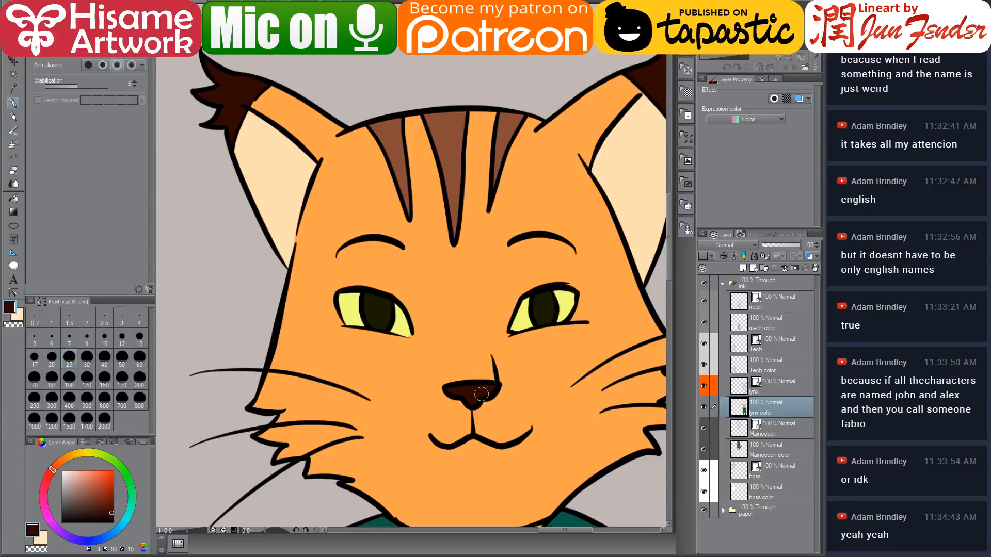
Step: Touch up the base of the lynx's right ear tuft with its dark brown
{"action": "scroll", "coordinate": [479, 250], "scroll_direction": "down", "scroll_amount": 2}
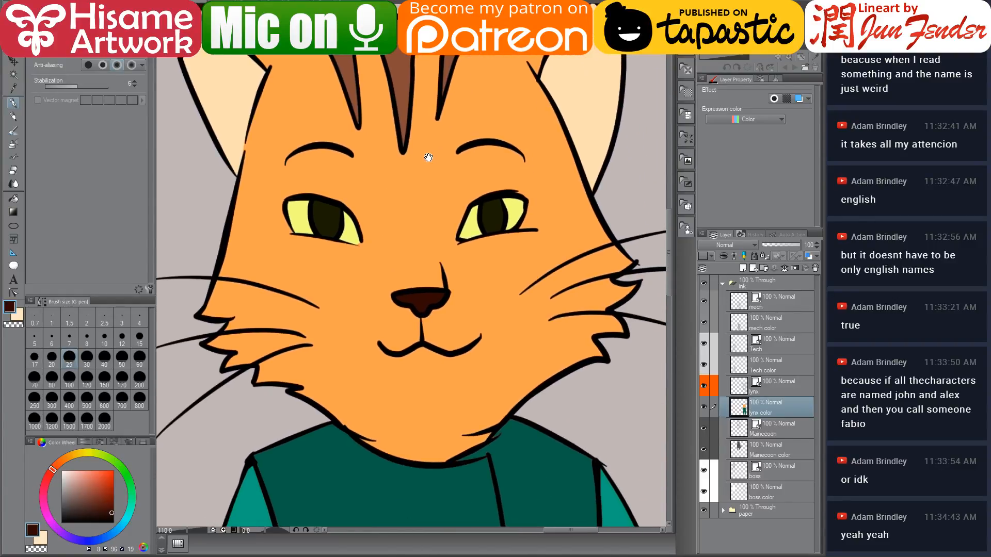
{"action": "scroll", "coordinate": [416, 168], "scroll_direction": "down", "scroll_amount": 2}
{"action": "scroll", "coordinate": [527, 77], "scroll_direction": "up", "scroll_amount": 4}
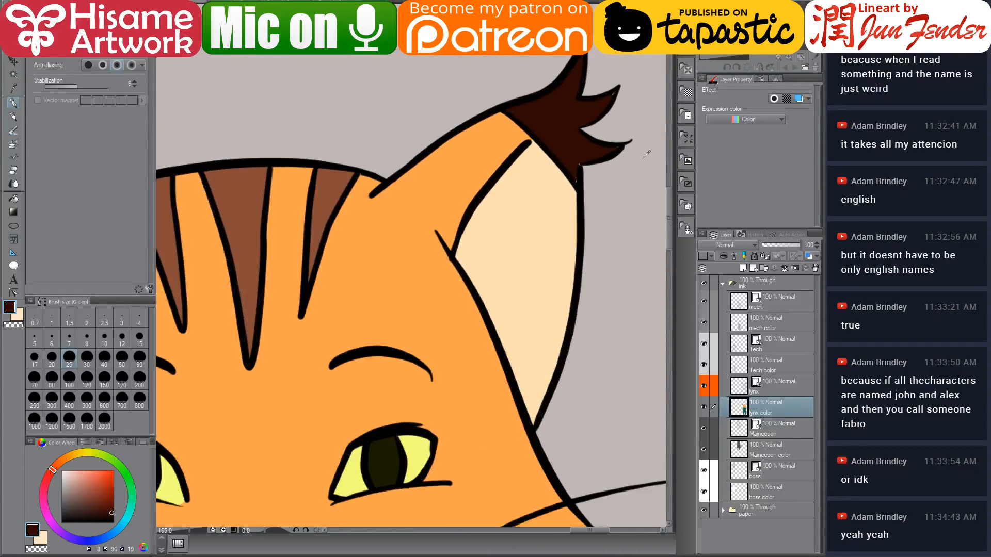
{"action": "left_click_drag", "start_coordinate": [574, 173], "coordinate": [576, 177]}
{"action": "scroll", "coordinate": [539, 123], "scroll_direction": "down", "scroll_amount": 4}
{"action": "scroll", "coordinate": [534, 68], "scroll_direction": "down", "scroll_amount": 2}
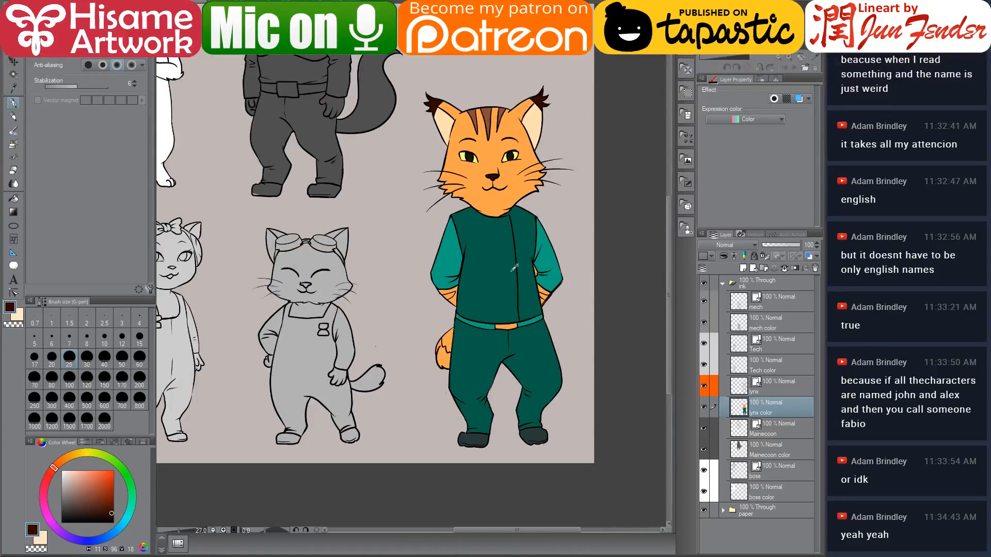
Step: Check the cover, page_36 and page_35 for the markings on the lynx's arms and body
{"action": "key", "text": "ctrl+Tab"}
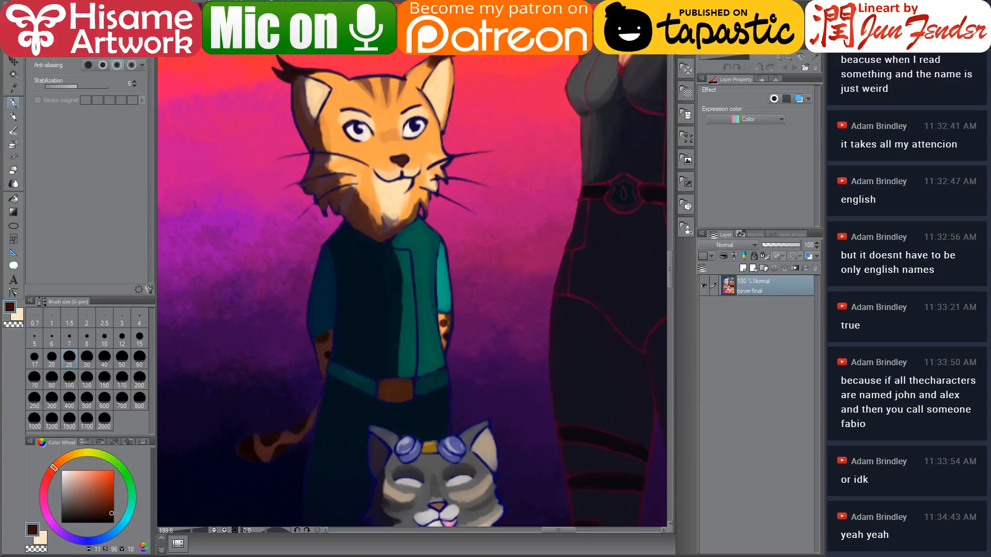
{"action": "key", "text": "ctrl+Tab"}
{"action": "scroll", "coordinate": [415, 291], "scroll_direction": "down", "scroll_amount": 4}
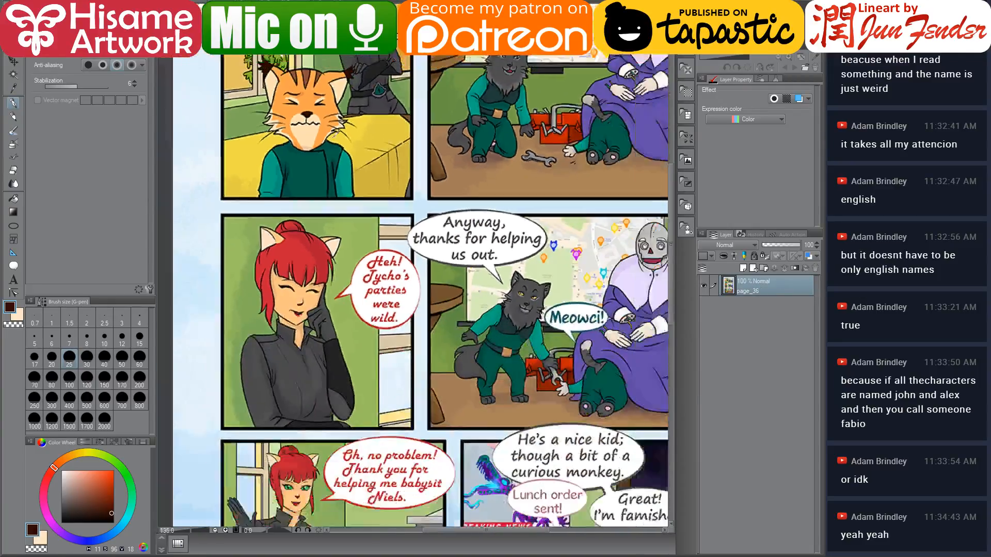
{"action": "scroll", "coordinate": [333, 148], "scroll_direction": "up", "scroll_amount": 1}
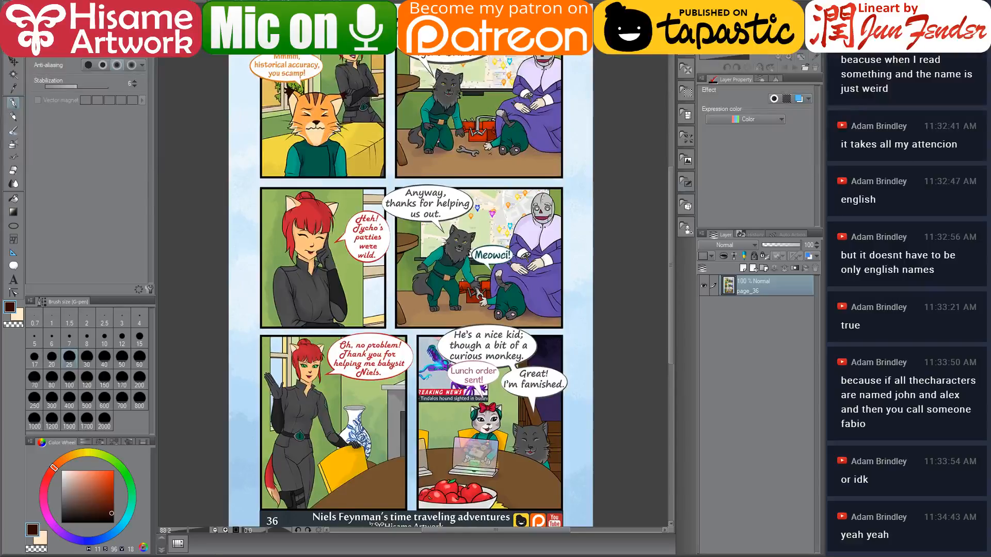
{"action": "key", "text": "ctrl+Tab"}
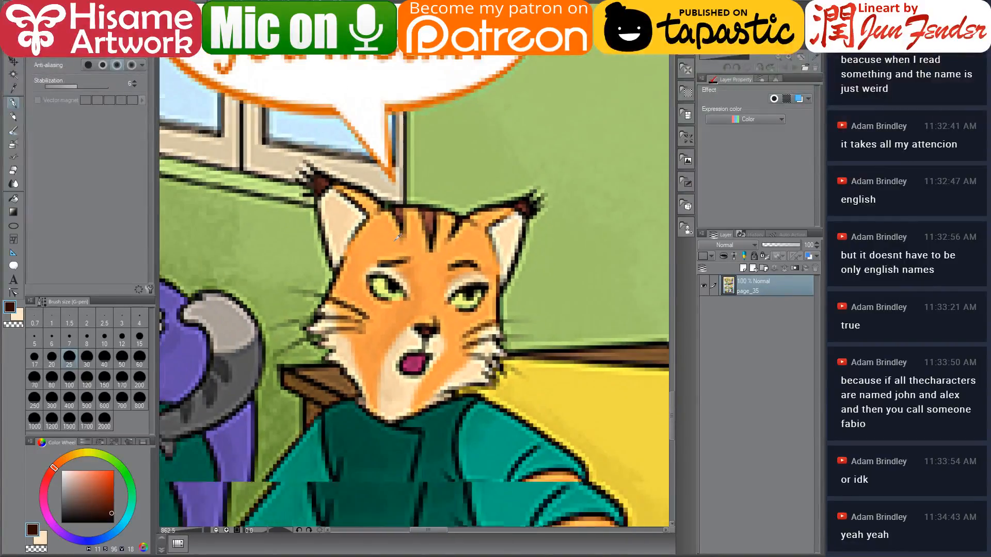
{"action": "scroll", "coordinate": [398, 237], "scroll_direction": "down", "scroll_amount": 1}
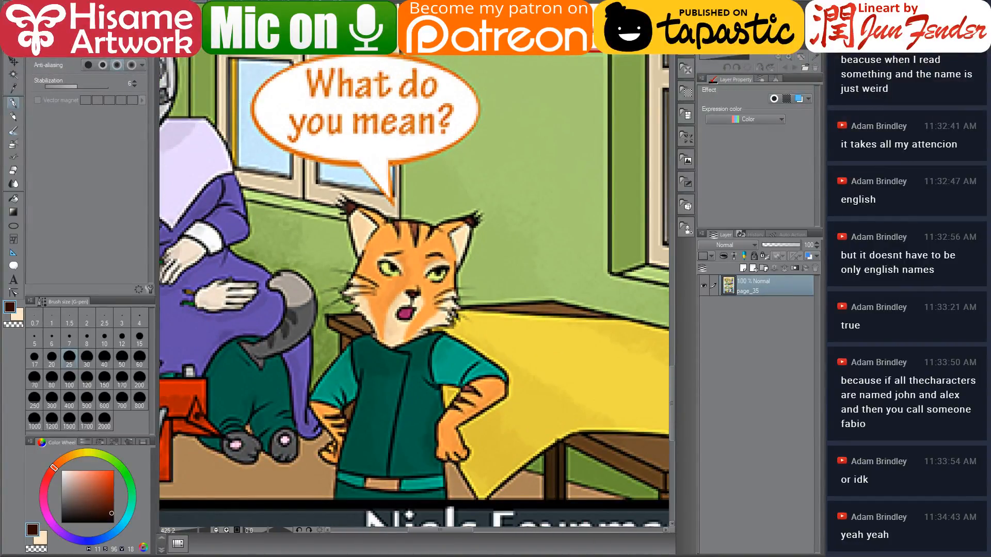
{"action": "key", "text": "ctrl+Tab"}
{"action": "scroll", "coordinate": [486, 69], "scroll_direction": "up", "scroll_amount": 3}
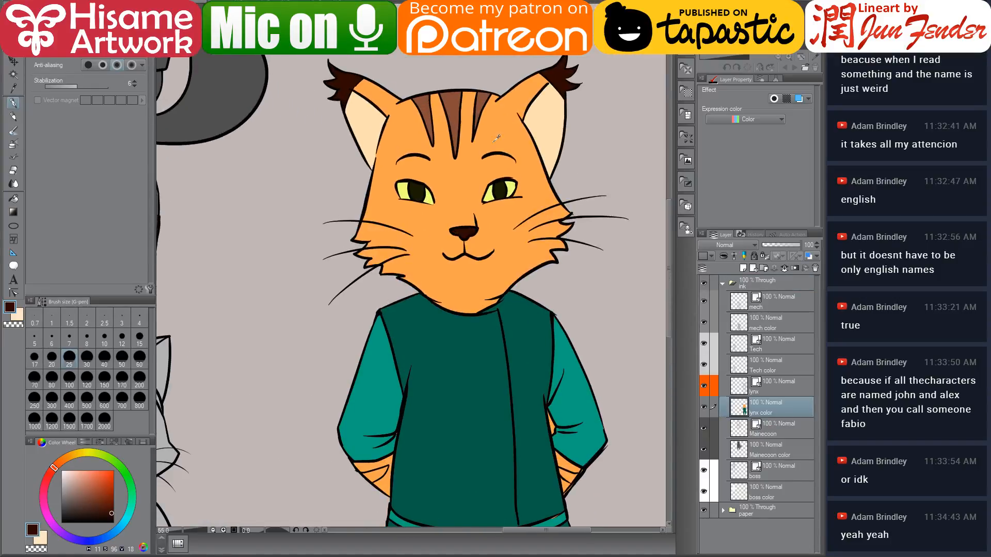
Step: Sample the brown of the lynx's forehead stripes for coloring the stripes on the right forearm
{"action": "left_click", "coordinate": [489, 77], "text": "alt"}
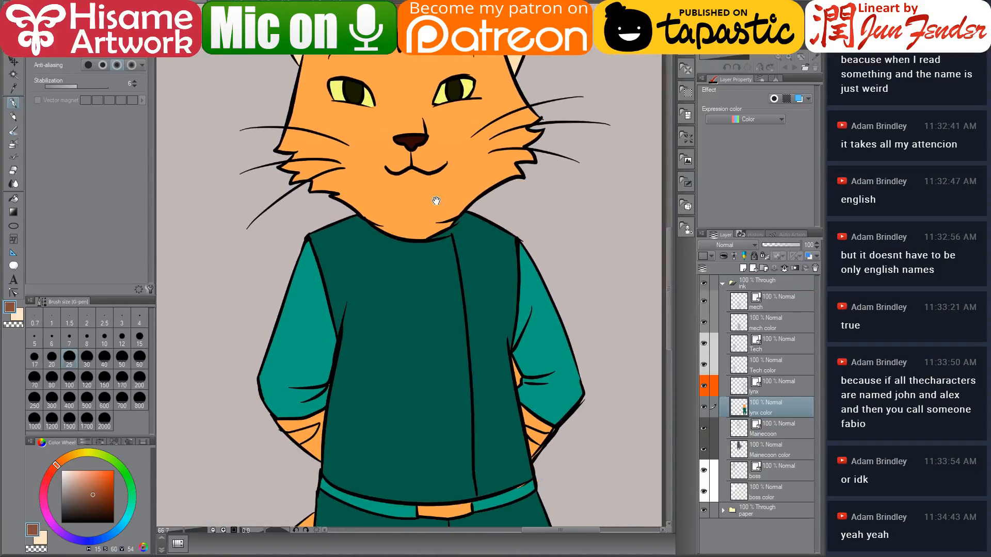
{"action": "left_click_drag", "start_coordinate": [489, 316], "coordinate": [435, 203]}
{"action": "scroll", "coordinate": [526, 474], "scroll_direction": "up", "scroll_amount": 2}
{"action": "scroll", "coordinate": [526, 474], "scroll_direction": "up", "scroll_amount": 2}
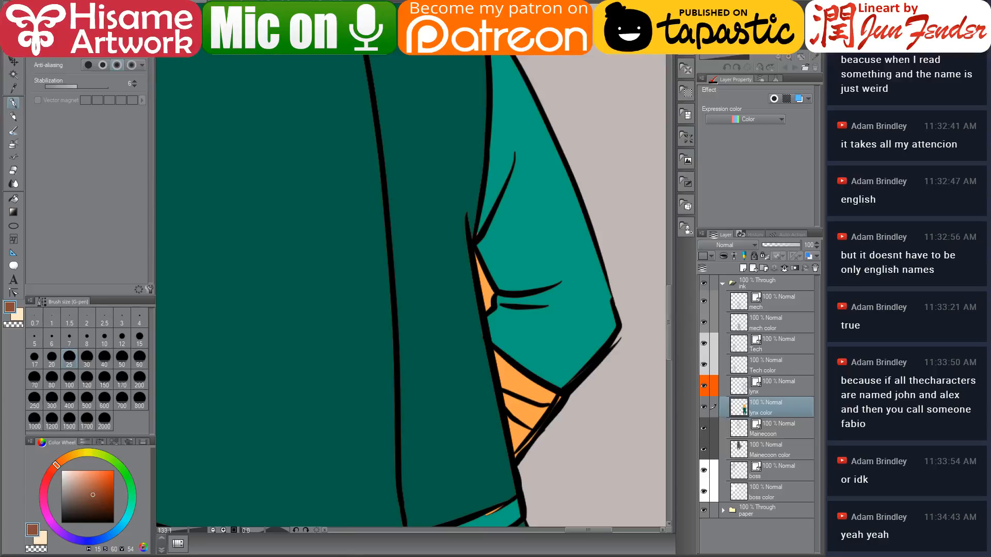
Step: Consult lynx photos in the browser for leg markings, and paint the middle band of the right forearm in the sampled brown
{"action": "key", "text": "alt+Tab"}
{"action": "scroll", "coordinate": [407, 279], "scroll_direction": "up", "scroll_amount": 4}
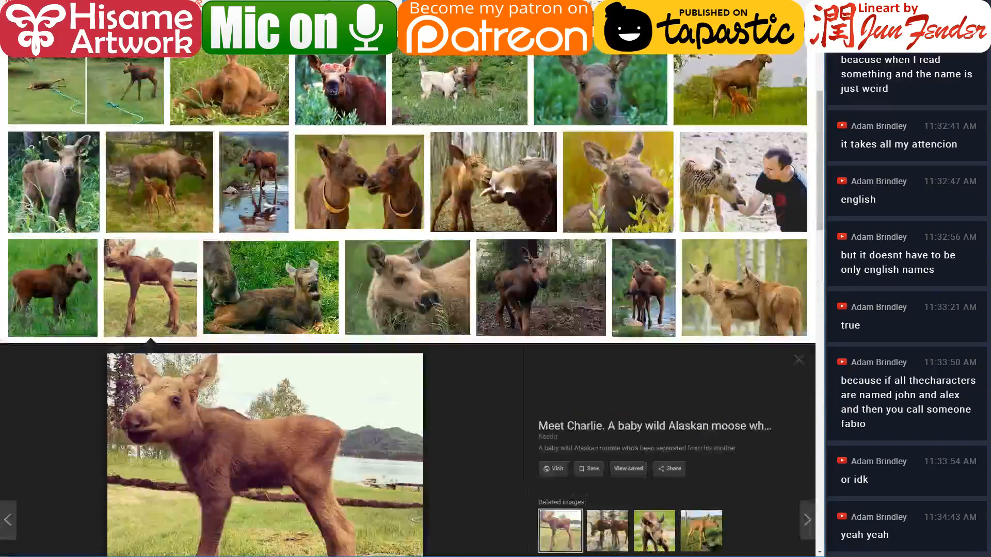
{"action": "key", "text": "ctrl+Tab"}
{"action": "left_click", "coordinate": [356, 235]}
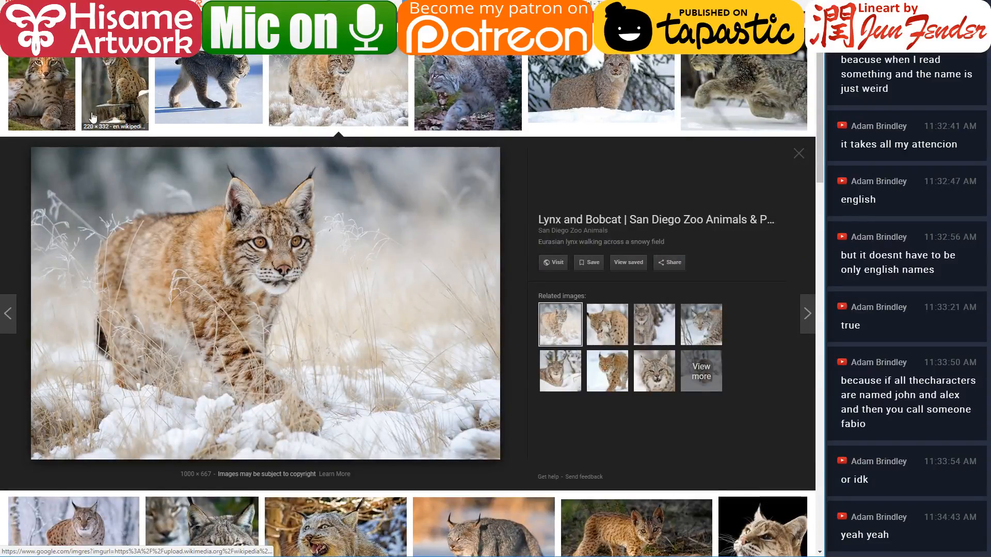
{"action": "left_click", "coordinate": [67, 118]}
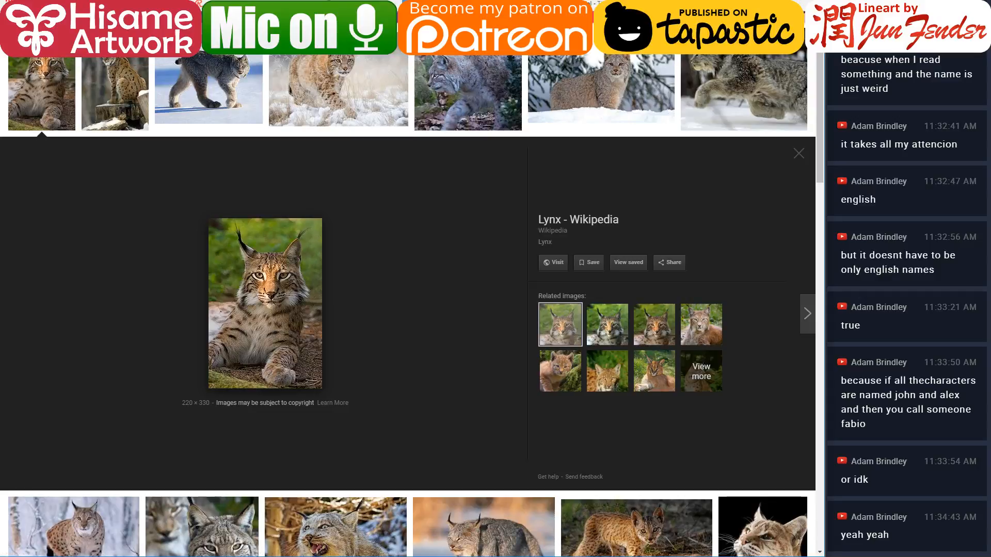
{"action": "key", "text": "alt+Tab"}
{"action": "scroll", "coordinate": [566, 435], "scroll_direction": "up", "scroll_amount": 4}
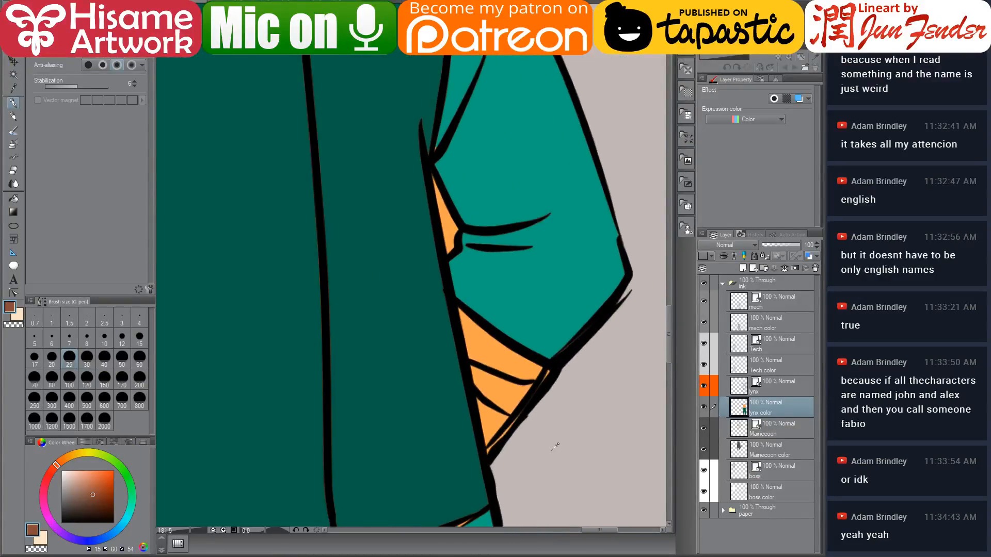
{"action": "mouse_move", "coordinate": [448, 342]}
{"action": "left_mouse_down"}
{"action": "mouse_move", "coordinate": [465, 364]}
{"action": "mouse_move", "coordinate": [457, 356]}
{"action": "mouse_move", "coordinate": [524, 370]}
{"action": "mouse_move", "coordinate": [500, 394]}
{"action": "mouse_move", "coordinate": [482, 380]}
{"action": "mouse_move", "coordinate": [493, 371]}
{"action": "mouse_move", "coordinate": [481, 392]}
{"action": "left_mouse_up"}
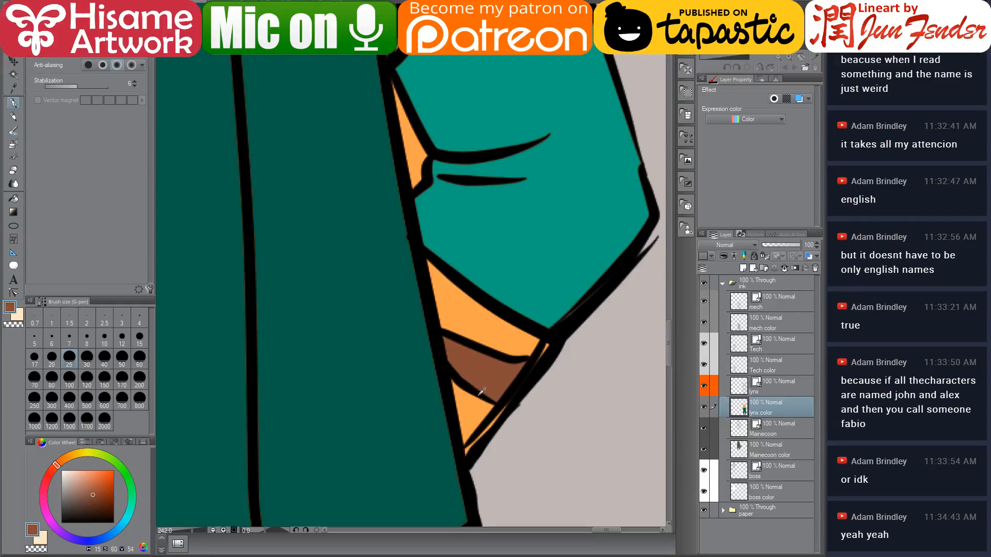
Step: Erase the redundant inner outline along the right forearm's outer edge on the lynx ink layer with the vector eraser
{"action": "left_click", "coordinate": [779, 389]}
{"action": "key", "text": "e"}
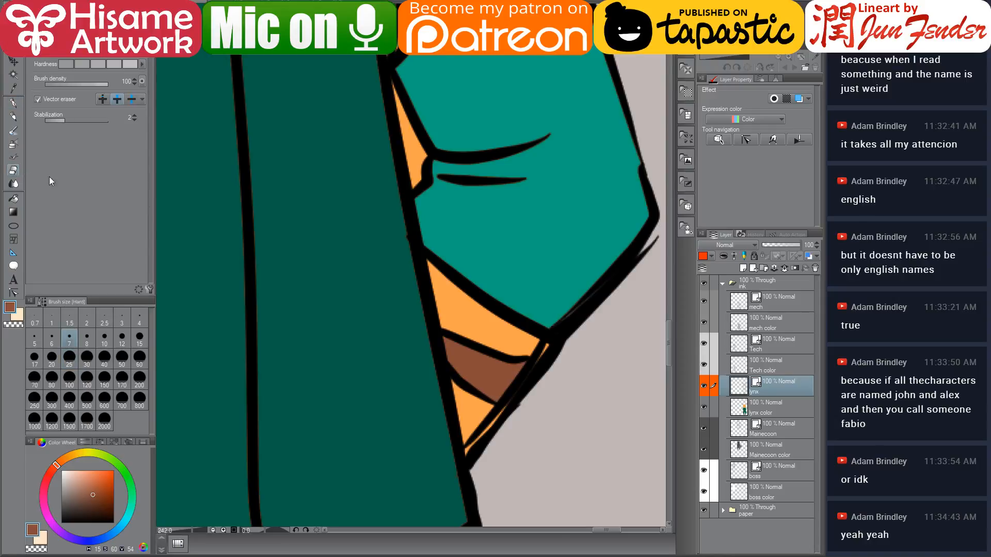
{"action": "left_click_drag", "start_coordinate": [478, 433], "coordinate": [495, 404]}
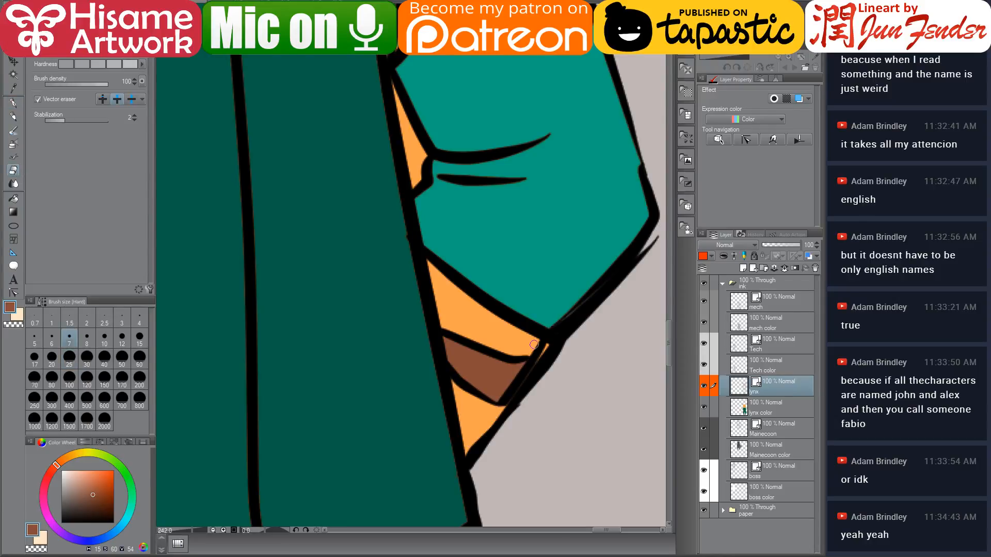
{"action": "left_click_drag", "start_coordinate": [534, 345], "coordinate": [537, 360]}
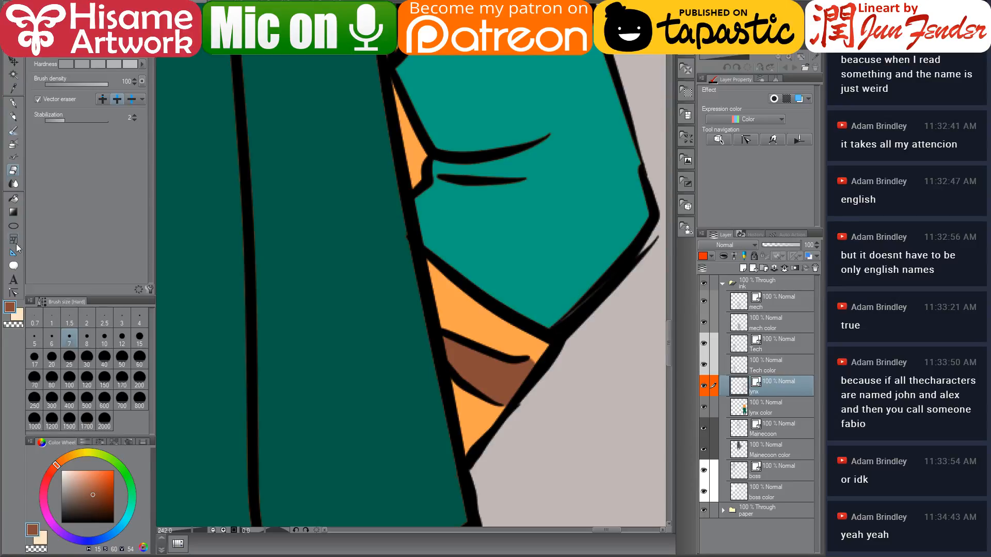
Step: Adjust the control points of the forearm's stripe lines so their outer ends meet the arm outline
{"action": "left_click", "coordinate": [14, 293]}
{"action": "left_click", "coordinate": [505, 407]}
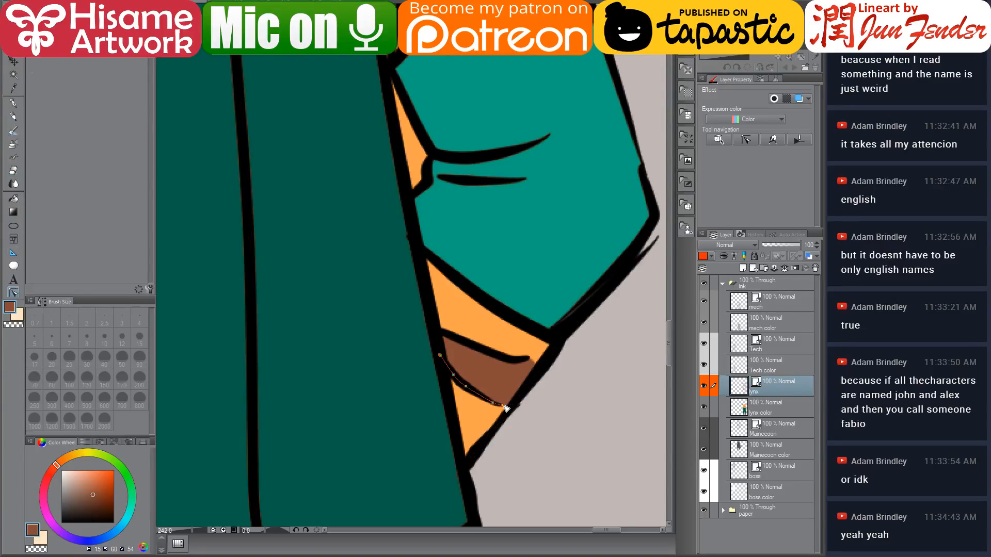
{"action": "left_click", "coordinate": [528, 359]}
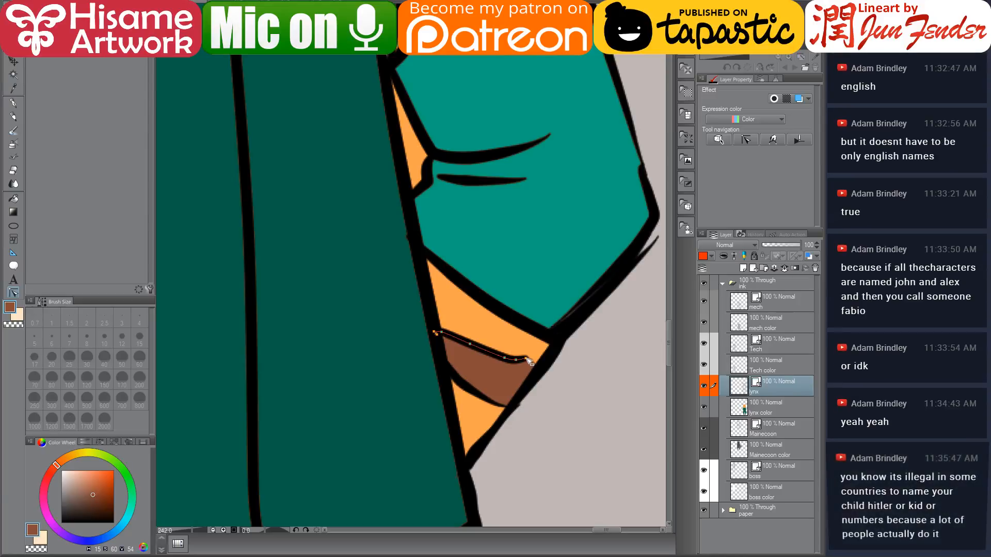
{"action": "left_click_drag", "start_coordinate": [527, 358], "coordinate": [540, 366]}
{"action": "left_click", "coordinate": [529, 400]}
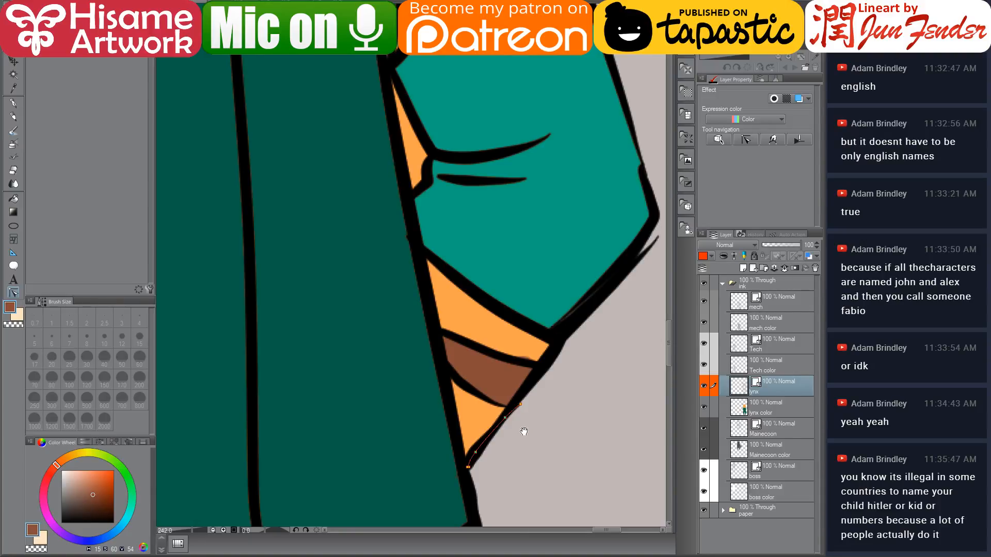
Step: Adjust the control points of the lynx's right sleeve lines so the cuff line's outer end and the elbow outline meet in a clean edge
{"action": "left_click_drag", "start_coordinate": [523, 423], "coordinate": [508, 448]}
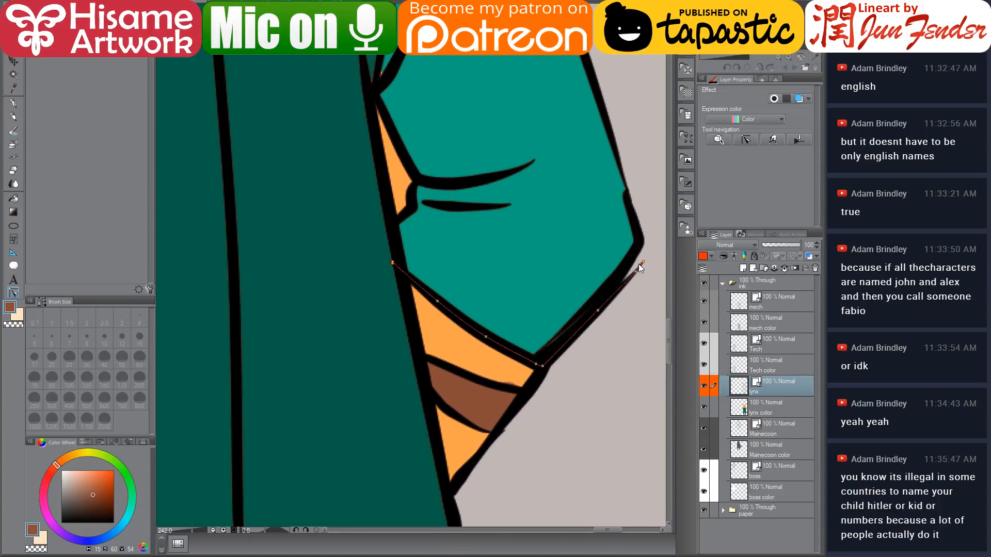
{"action": "left_click_drag", "start_coordinate": [640, 265], "coordinate": [599, 312]}
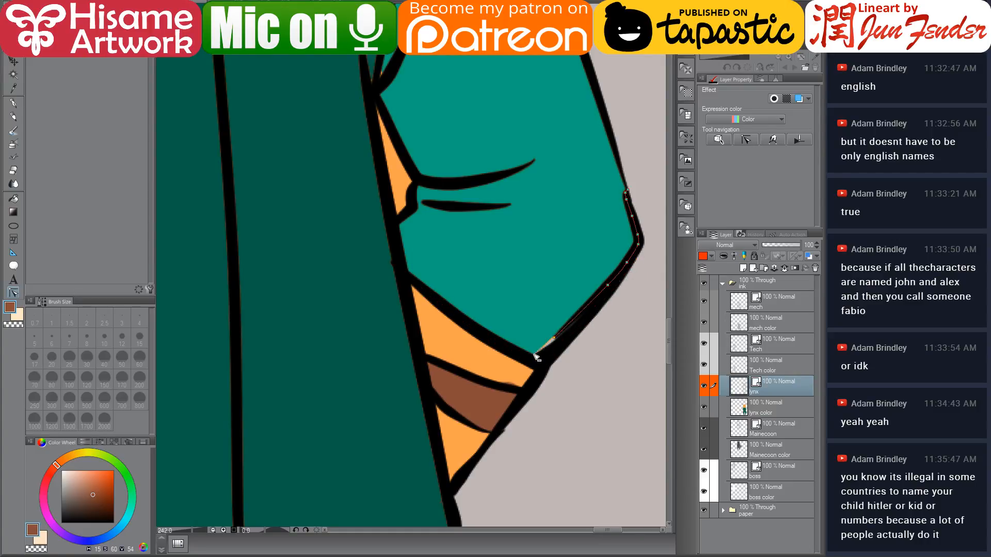
{"action": "left_click_drag", "start_coordinate": [536, 357], "coordinate": [611, 272]}
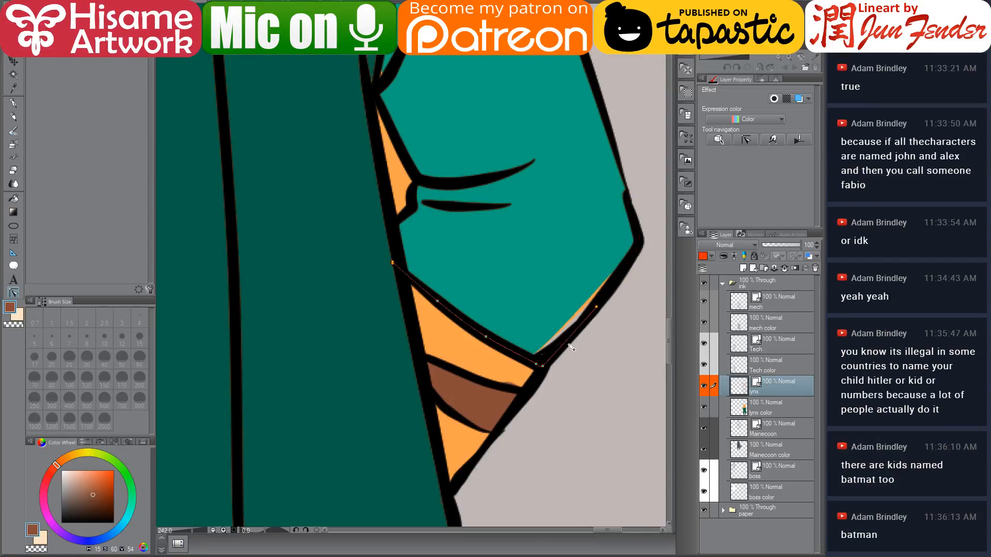
Step: Erase the orange fill from the small gap between the coat and the right sleeve on the lynx color layer, with the hard eraser at size 10
{"action": "left_click_drag", "start_coordinate": [531, 263], "coordinate": [544, 294]}
{"action": "left_click", "coordinate": [773, 404]}
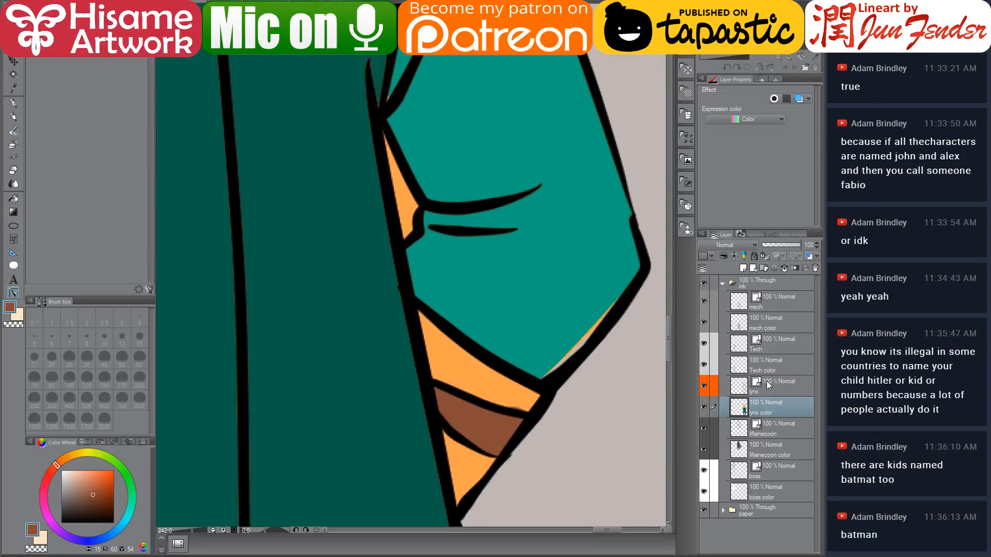
{"action": "left_click", "coordinate": [13, 173]}
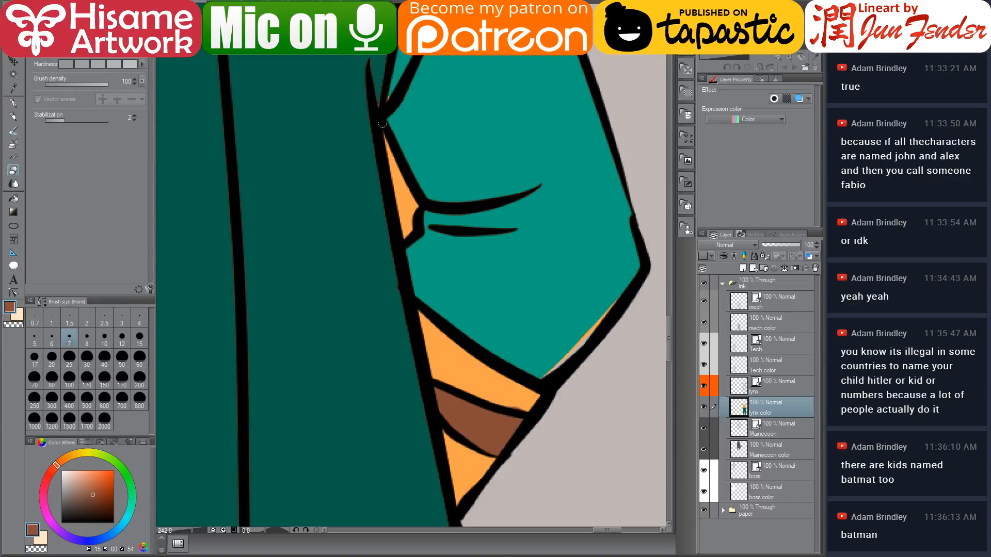
{"action": "key", "text": "bracketright"}
{"action": "key", "text": "bracketright"}
{"action": "key", "text": "bracketright"}
{"action": "key", "text": "bracketright"}
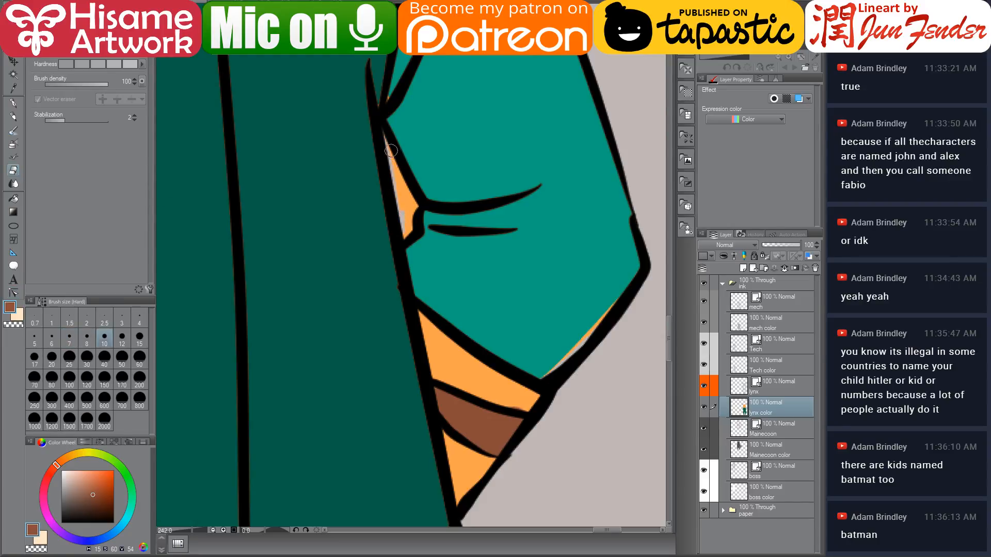
{"action": "mouse_move", "coordinate": [384, 154]}
{"action": "left_mouse_down"}
{"action": "mouse_move", "coordinate": [407, 216]}
{"action": "mouse_move", "coordinate": [404, 181]}
{"action": "mouse_move", "coordinate": [402, 229]}
{"action": "left_mouse_up"}
Step: Sample the sleeve's teal and paint over the unfilled slivers along the lower elbow edge and at the inner sleeve fold with the G-pen
{"action": "left_click", "coordinate": [14, 103]}
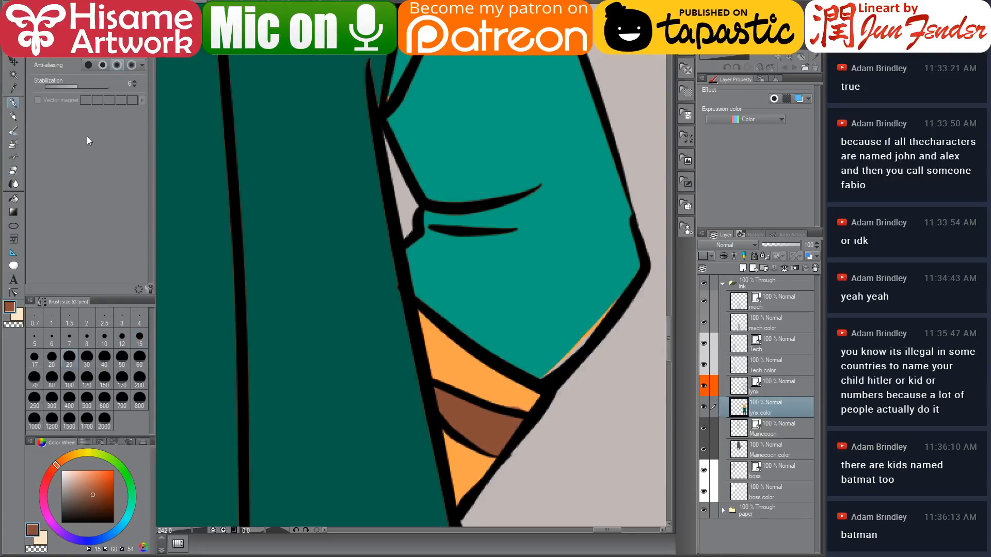
{"action": "left_click", "coordinate": [567, 341], "text": "alt"}
{"action": "left_click_drag", "start_coordinate": [537, 381], "coordinate": [617, 302]}
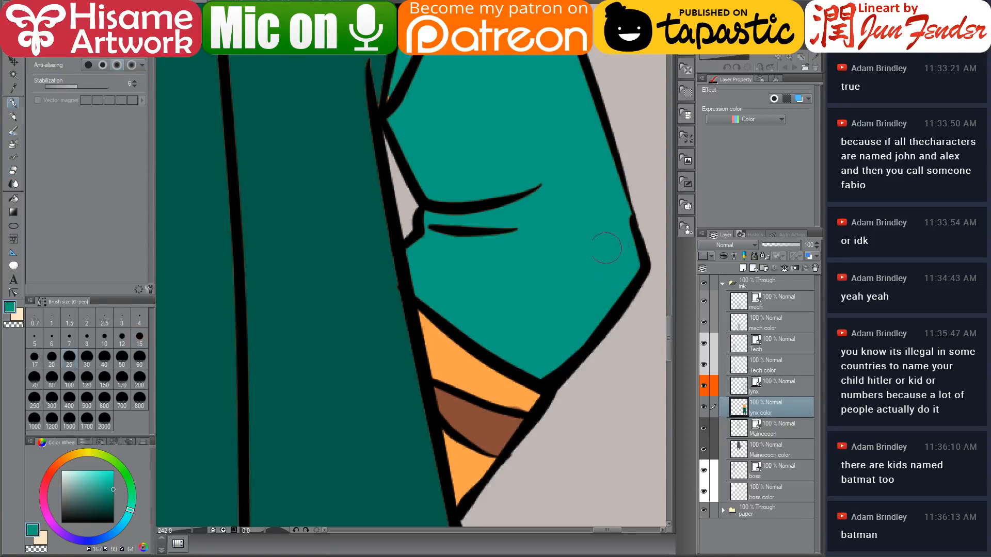
{"action": "left_click_drag", "start_coordinate": [372, 241], "coordinate": [381, 483]}
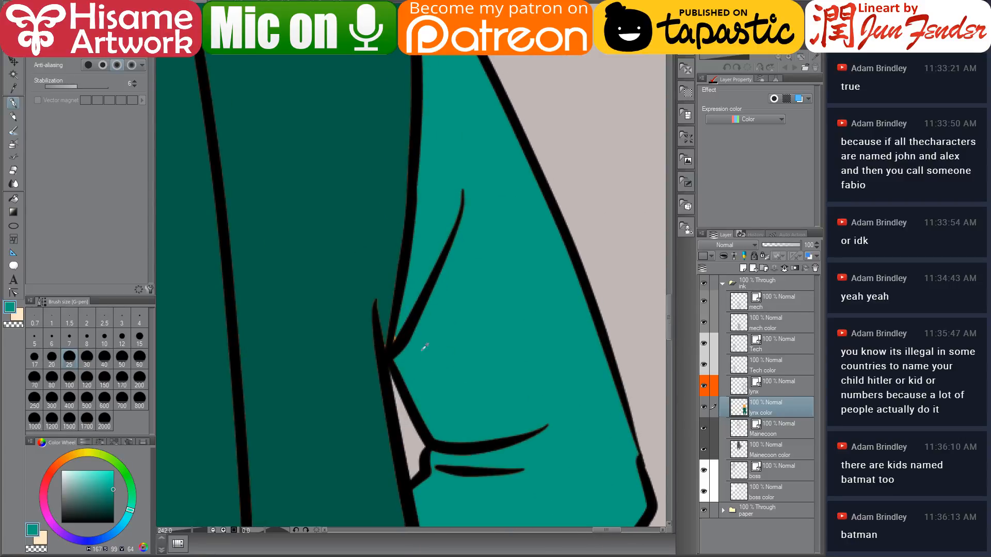
{"action": "left_click_drag", "start_coordinate": [397, 337], "coordinate": [393, 345]}
Step: Sample the coat's dark teal for touching up the area beside the right sleeve
{"action": "left_click", "coordinate": [370, 214], "text": "alt"}
{"action": "scroll", "coordinate": [433, 212], "scroll_direction": "down", "scroll_amount": 2}
{"action": "scroll", "coordinate": [342, 80], "scroll_direction": "up", "scroll_amount": 2}
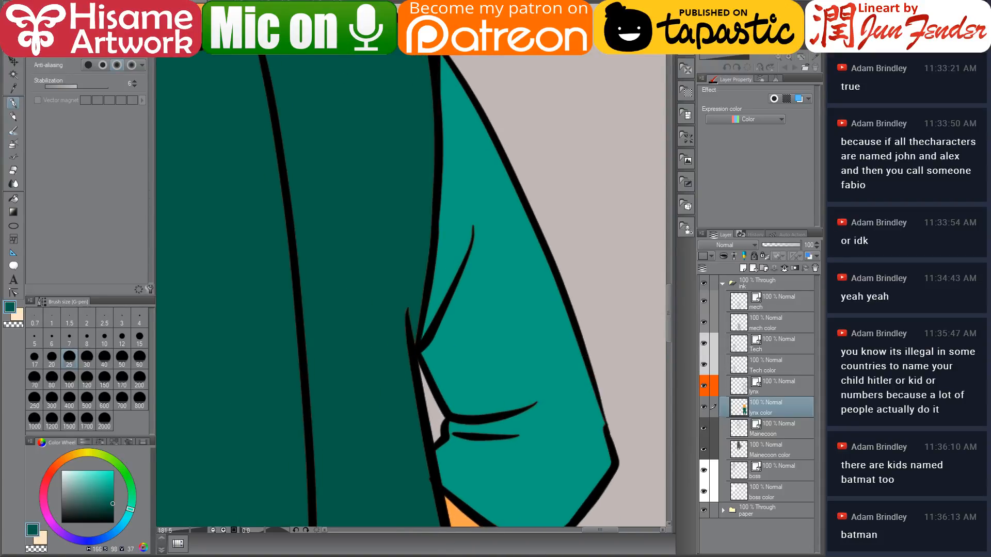
Step: Cover the orange sliver at the belt's end below the striped forearm with the belt's teal, and resample the shirt's dark green
{"action": "left_click_drag", "start_coordinate": [367, 271], "coordinate": [493, 381]}
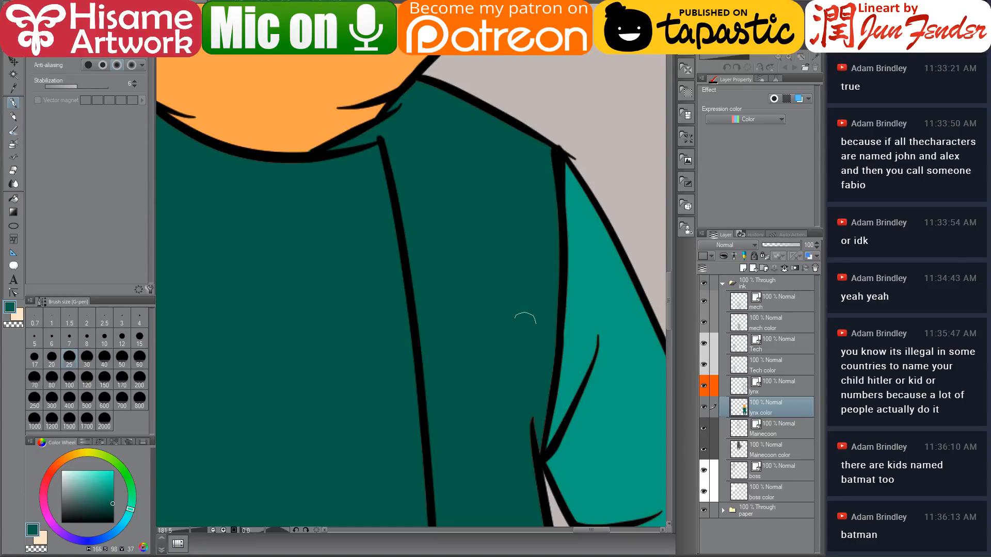
{"action": "left_click_drag", "start_coordinate": [506, 411], "coordinate": [440, 215]}
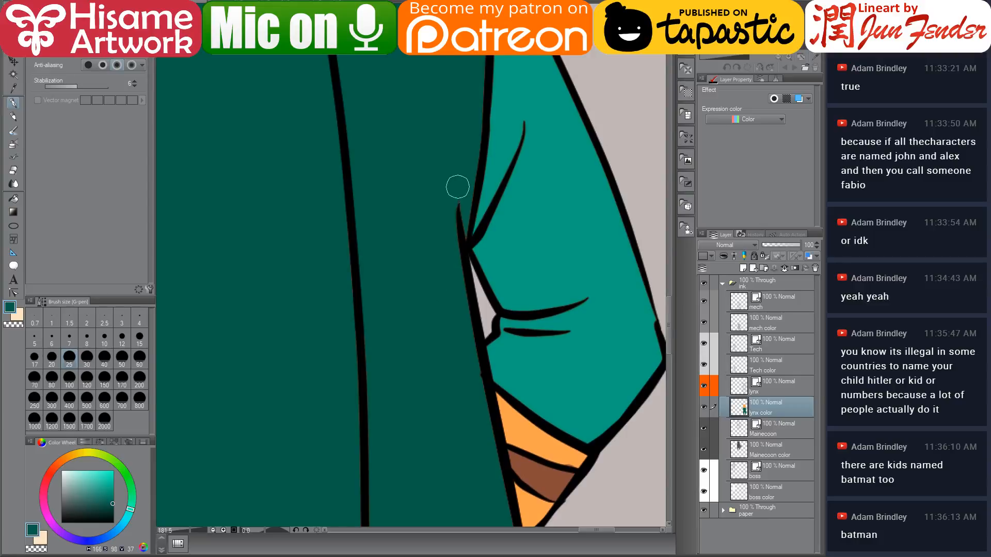
{"action": "left_click_drag", "start_coordinate": [463, 475], "coordinate": [435, 234]}
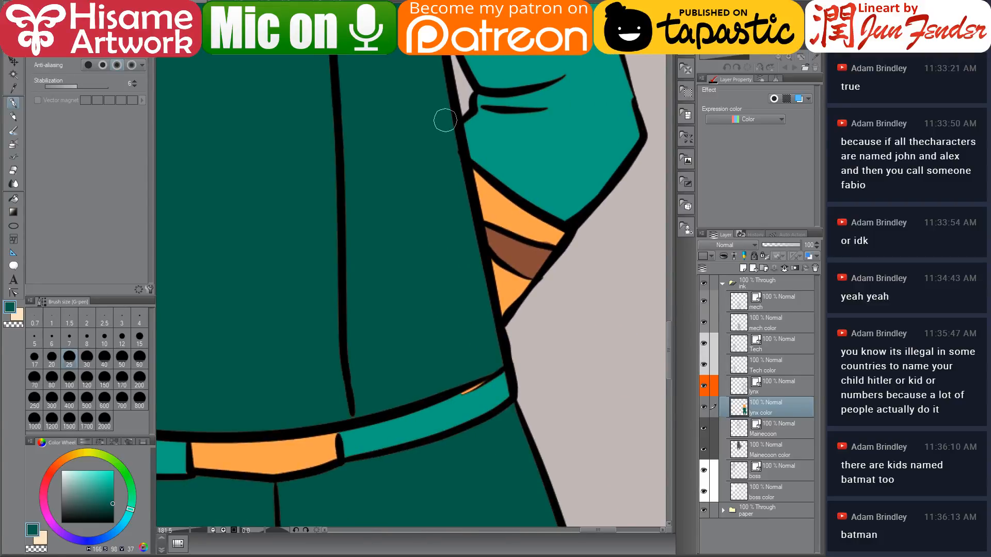
{"action": "left_click_drag", "start_coordinate": [482, 383], "coordinate": [463, 393]}
{"action": "left_click", "coordinate": [487, 386], "text": "alt"}
{"action": "left_click", "coordinate": [493, 344], "text": "alt"}
Step: Sample the sleeve's teal and fill the orange speck at the elbow crease of the other sleeve
{"action": "left_click_drag", "start_coordinate": [395, 103], "coordinate": [413, 394]}
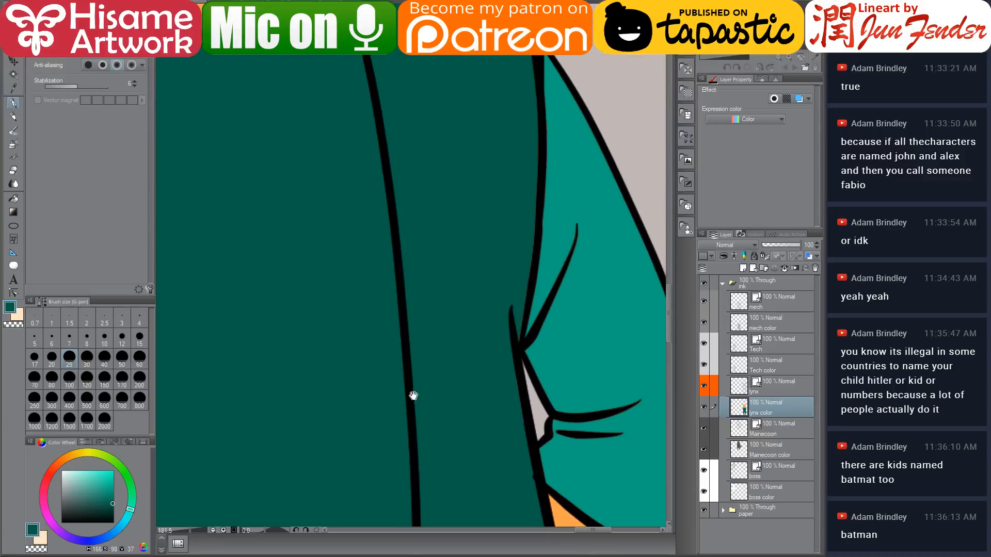
{"action": "scroll", "coordinate": [467, 312], "scroll_direction": "down", "scroll_amount": 4}
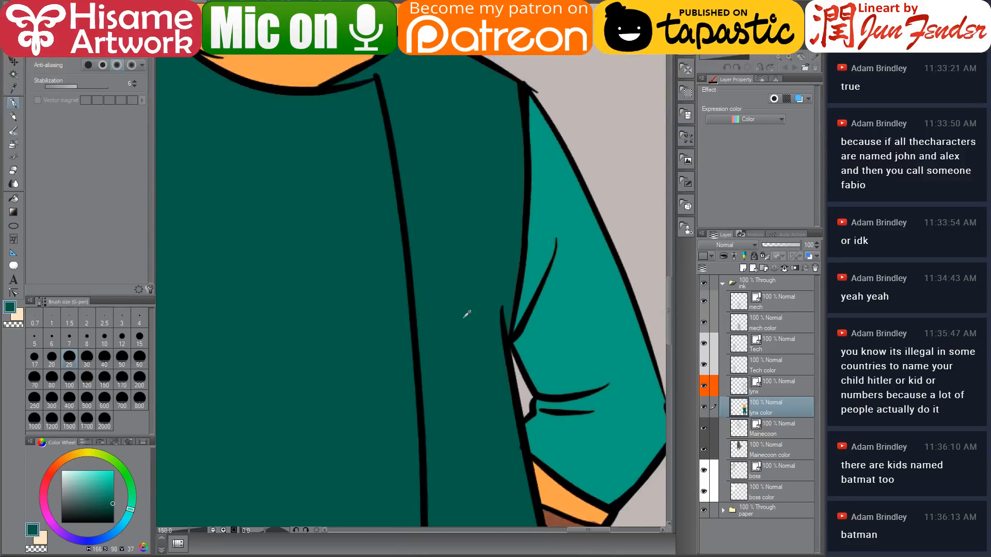
{"action": "scroll", "coordinate": [303, 231], "scroll_direction": "up", "scroll_amount": 4}
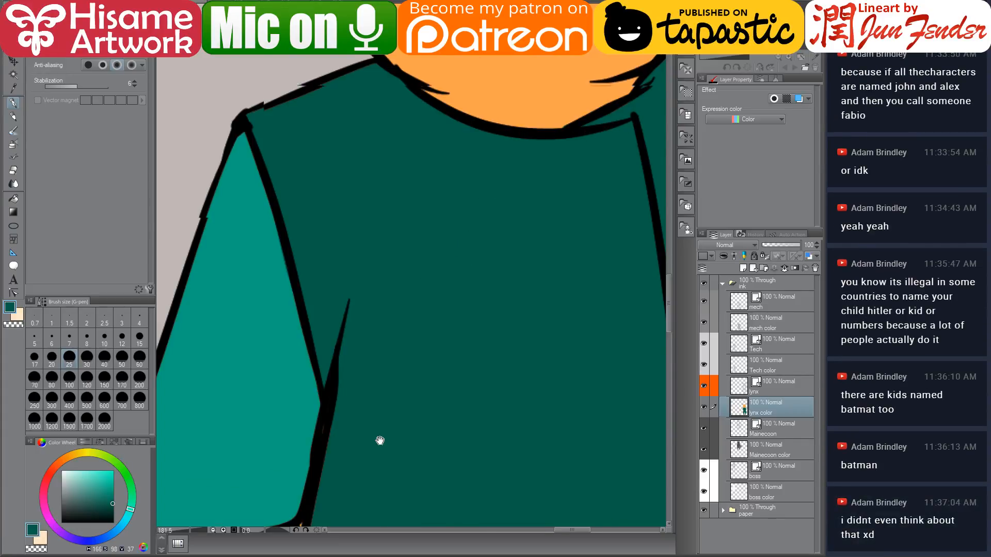
{"action": "left_click_drag", "start_coordinate": [381, 442], "coordinate": [436, 29]}
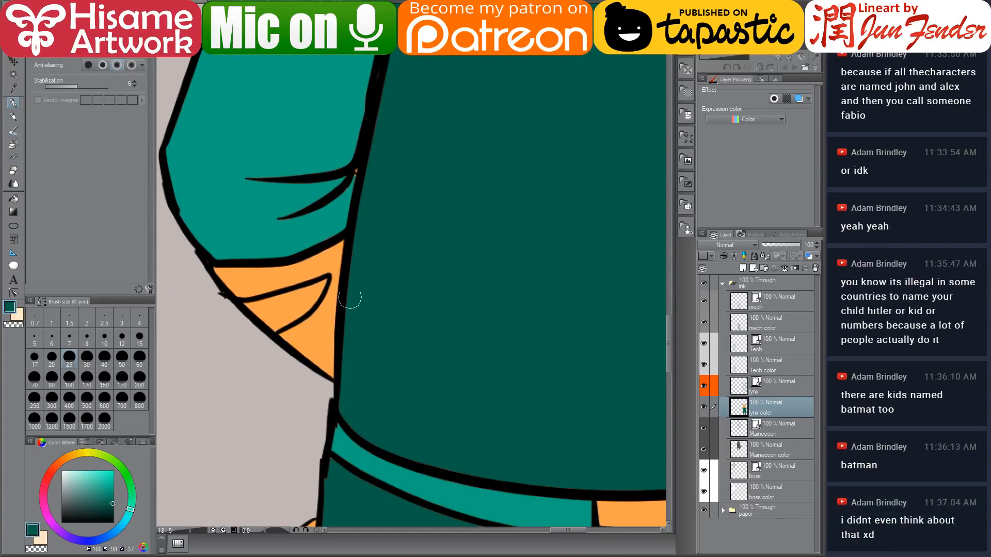
{"action": "left_click", "coordinate": [335, 217], "text": "alt"}
{"action": "left_click_drag", "start_coordinate": [353, 174], "coordinate": [357, 148]}
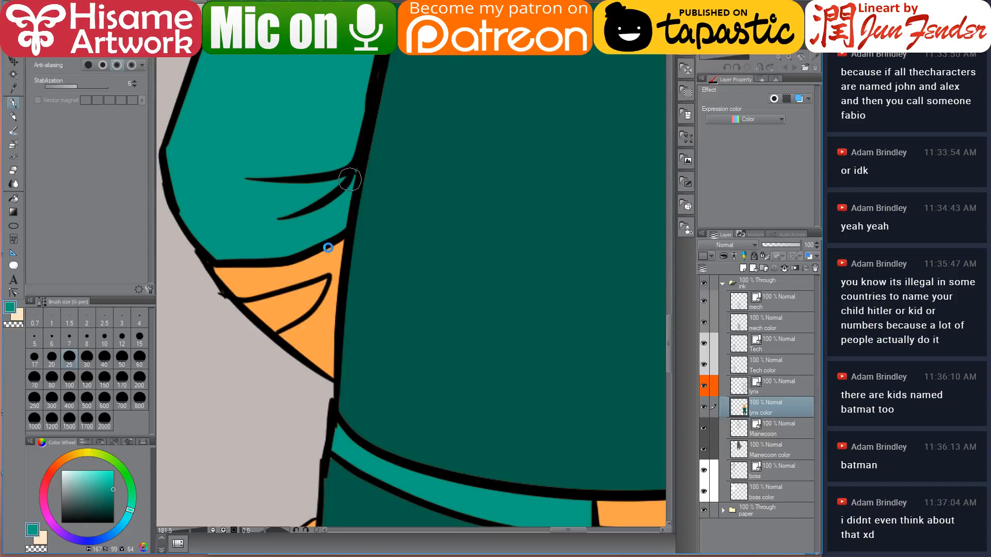
Step: Remove the stray teal streak at the shirt's lower corner above the belt and resample the shirt's dark green
{"action": "left_click_drag", "start_coordinate": [347, 404], "coordinate": [281, 183]}
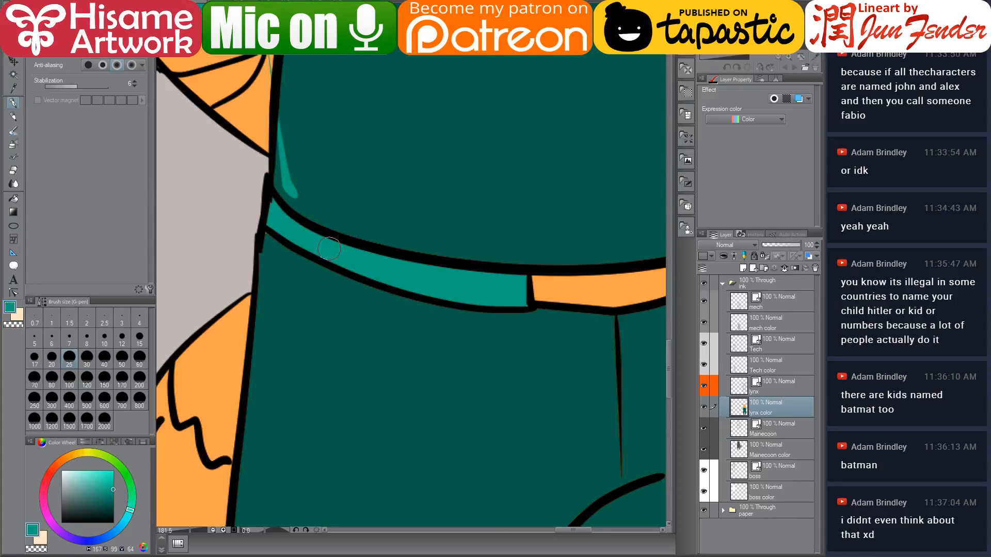
{"action": "mouse_move", "coordinate": [316, 154]}
{"action": "left_mouse_down"}
{"action": "mouse_move", "coordinate": [469, 281]}
{"action": "mouse_move", "coordinate": [451, 404]}
{"action": "left_mouse_up"}
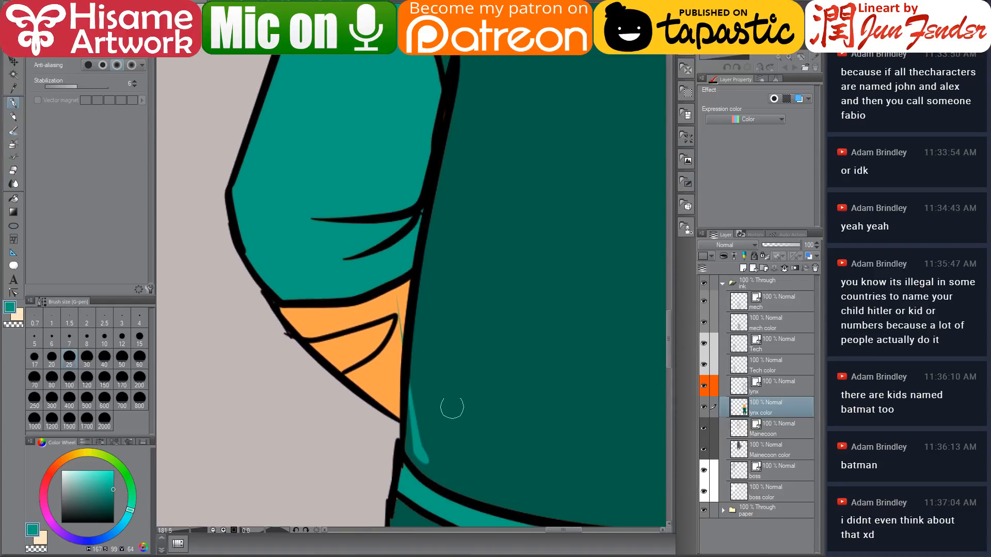
{"action": "left_click", "coordinate": [460, 190], "text": "alt"}
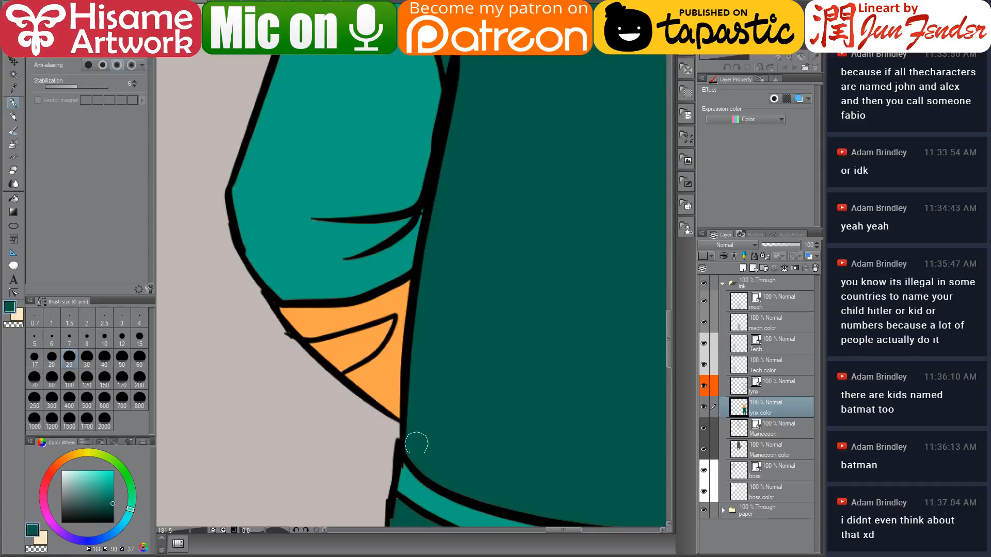
Step: Touch up the belt beside the buckle with its teal and the upper trousers with the sampled dark green
{"action": "scroll", "coordinate": [370, 277], "scroll_direction": "down", "scroll_amount": 5}
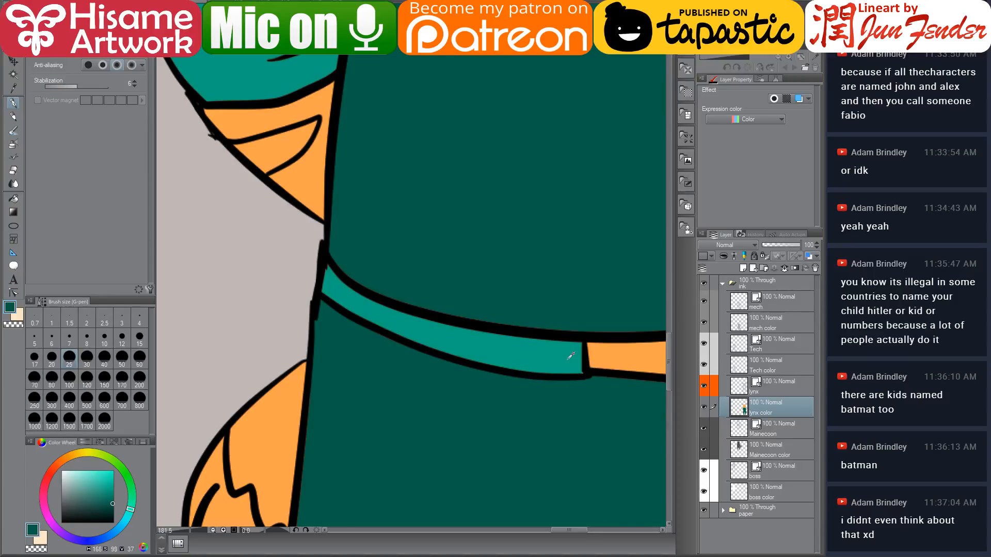
{"action": "left_click", "coordinate": [580, 369], "text": "alt"}
{"action": "left_click_drag", "start_coordinate": [583, 335], "coordinate": [397, 153]}
{"action": "left_click", "coordinate": [531, 142], "text": "alt"}
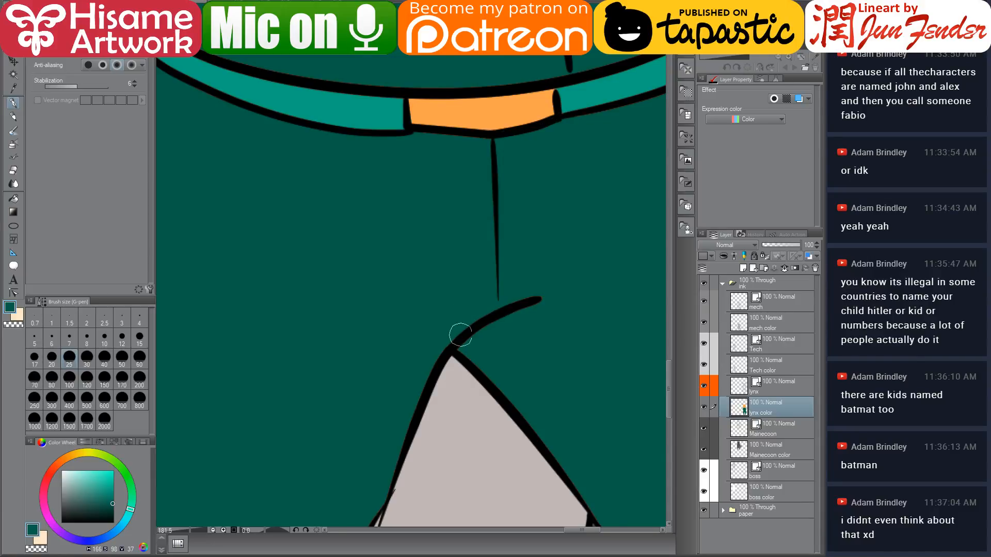
{"action": "mouse_move", "coordinate": [524, 402]}
{"action": "left_mouse_down"}
{"action": "mouse_move", "coordinate": [597, 248]}
{"action": "mouse_move", "coordinate": [607, 182]}
{"action": "left_mouse_up"}
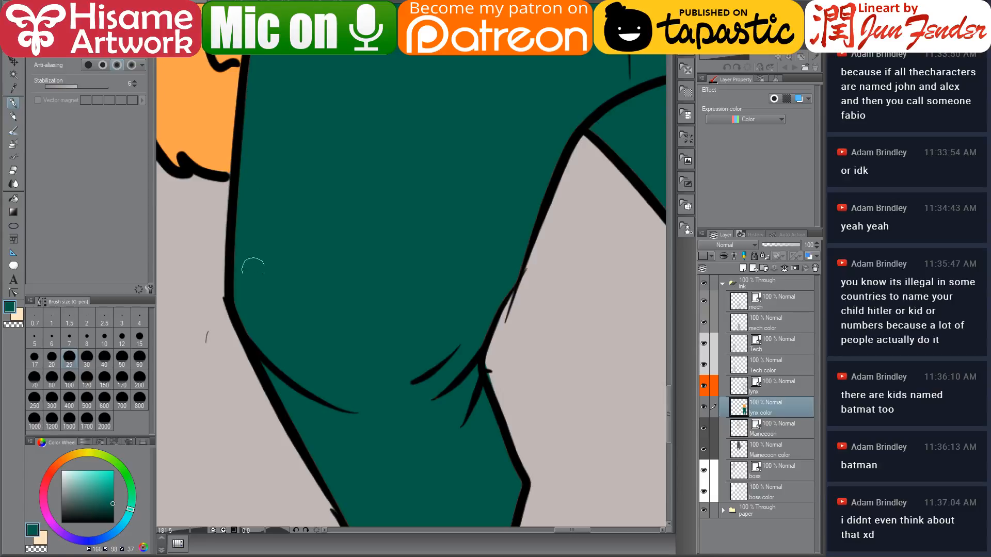
Step: On the lynx line layer, correct the ends of the two inner-leg lines above the tail-side knee so they join smoothly
{"action": "left_click", "coordinate": [774, 386]}
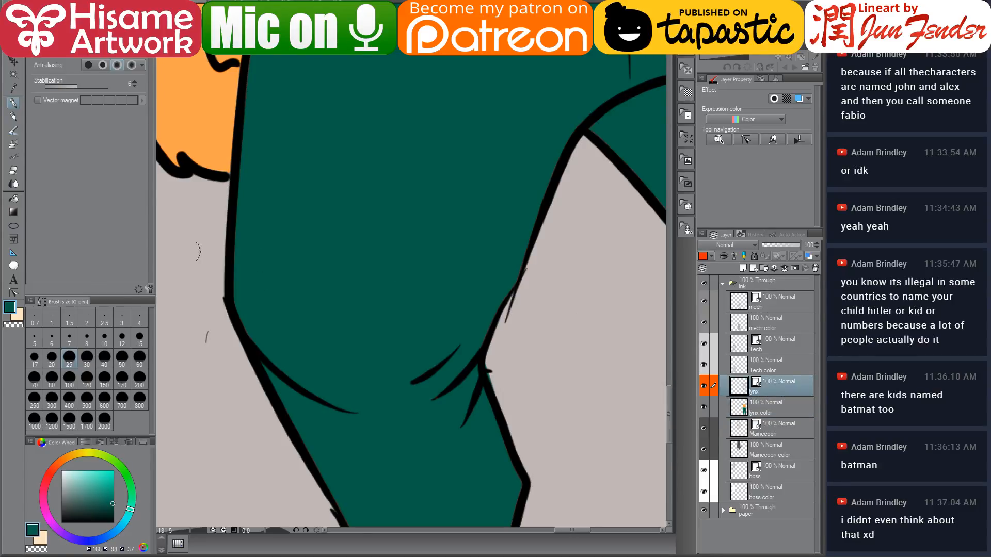
{"action": "left_click", "coordinate": [14, 292]}
{"action": "left_click", "coordinate": [516, 289]}
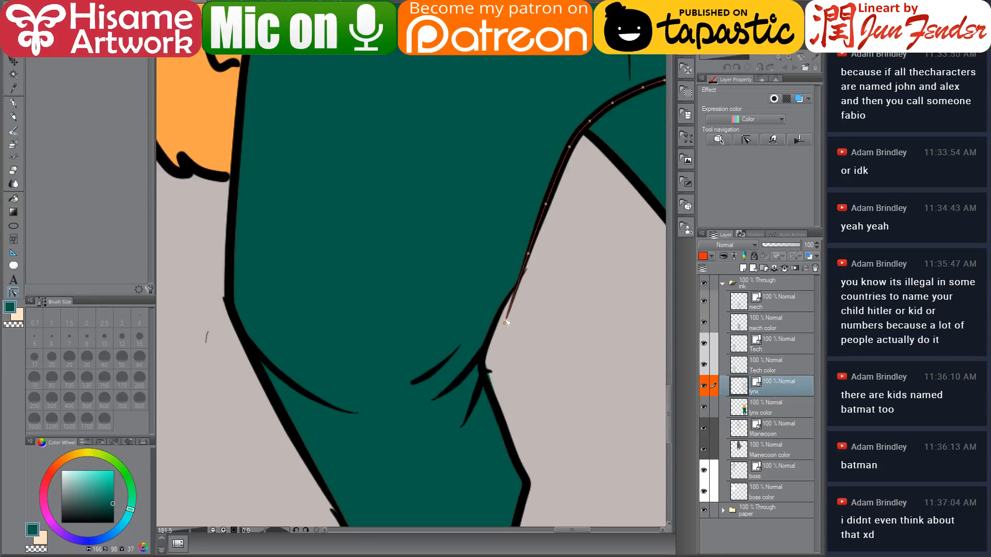
{"action": "left_click", "coordinate": [532, 271]}
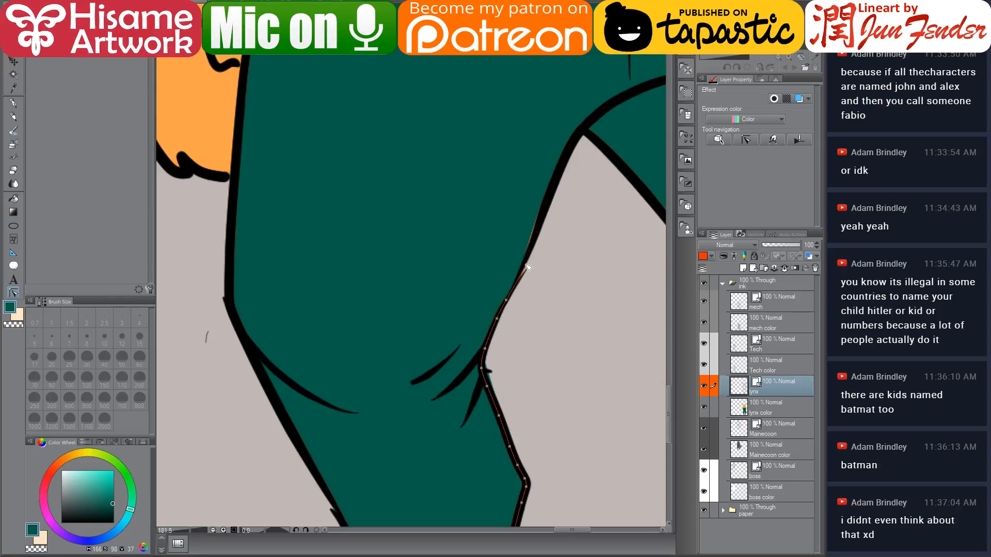
{"action": "left_click", "coordinate": [575, 363]}
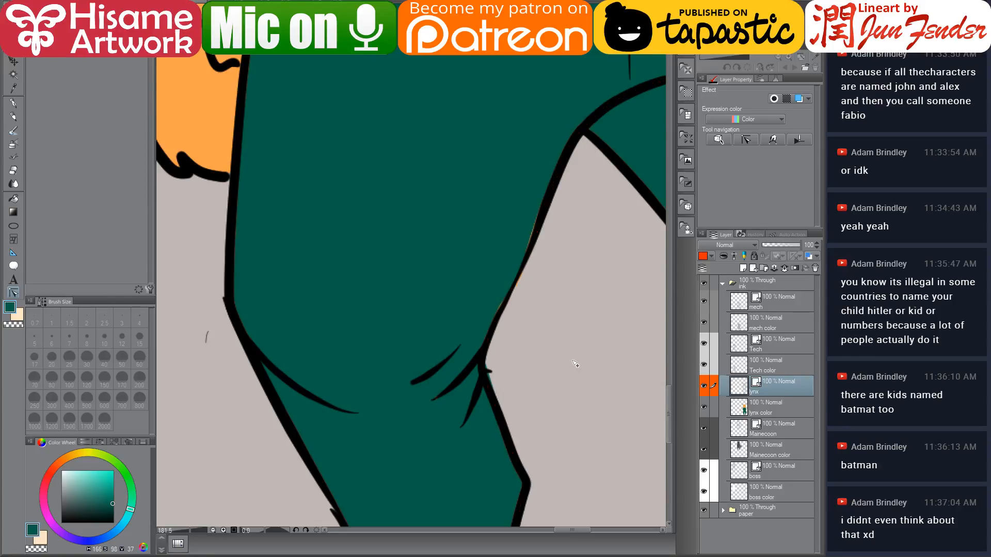
Step: On the lynx color layer, touch up the tail-side trouser leg in dark green with the size 25 G-pen
{"action": "left_click", "coordinate": [779, 407]}
{"action": "left_click", "coordinate": [14, 105]}
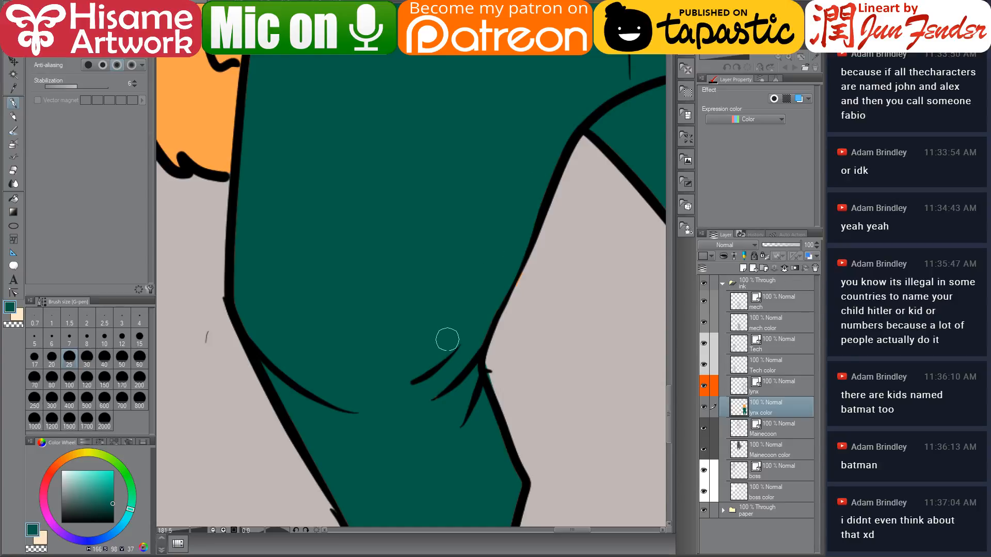
{"action": "scroll", "coordinate": [447, 276], "scroll_direction": "down", "scroll_amount": 3}
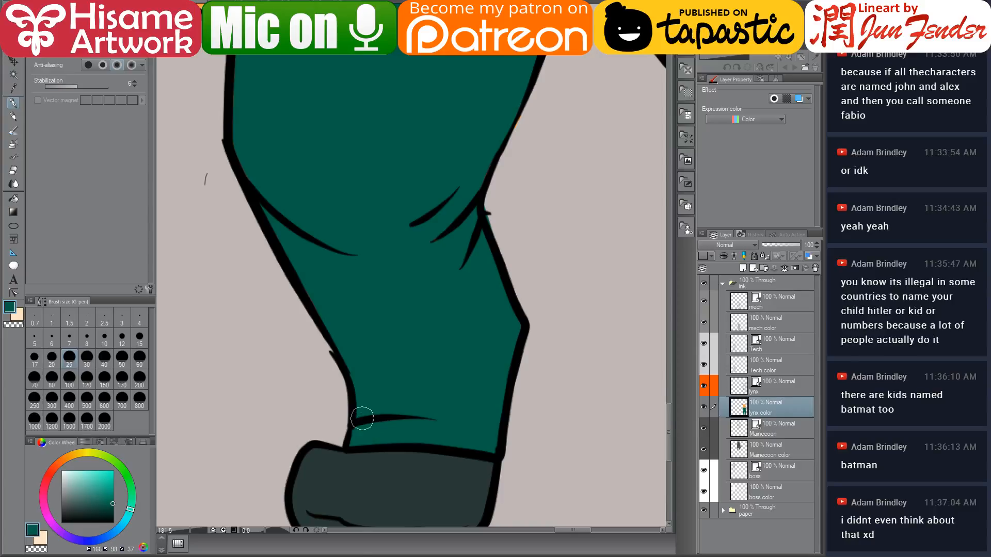
{"action": "left_click_drag", "start_coordinate": [304, 131], "coordinate": [336, 227]}
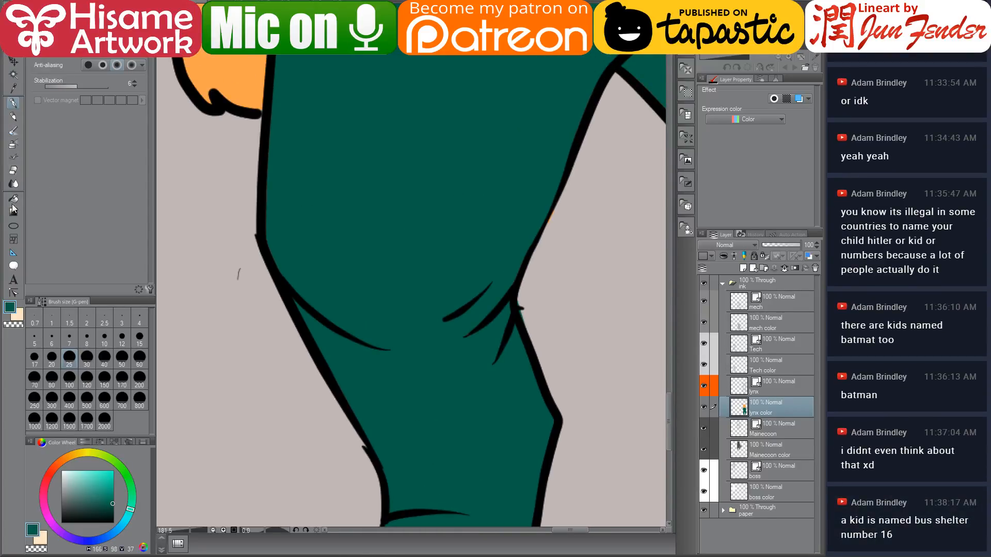
Step: Erase the stray mark outside the tail-side knee from the lynx line layer using the size 15 hard eraser
{"action": "left_click", "coordinate": [14, 291]}
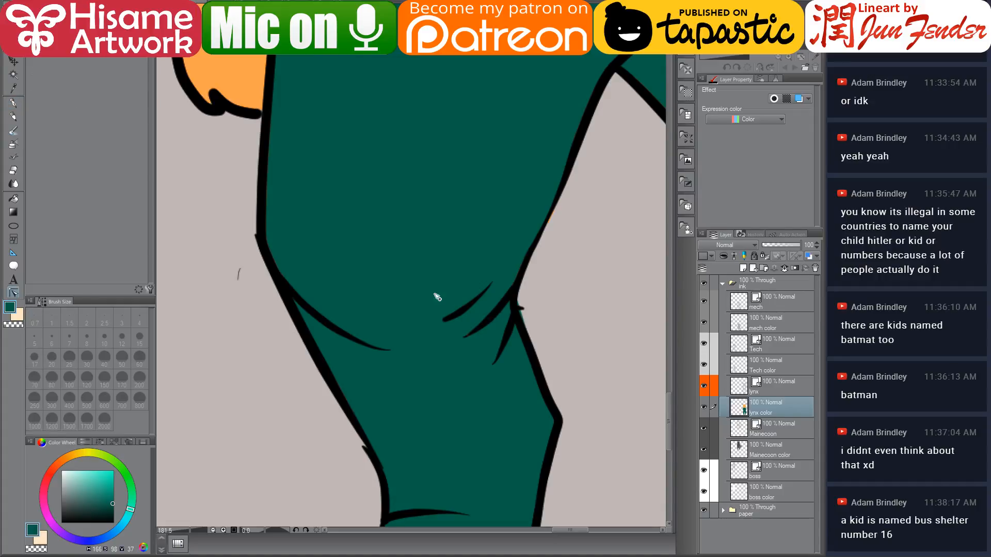
{"action": "left_click", "coordinate": [18, 172]}
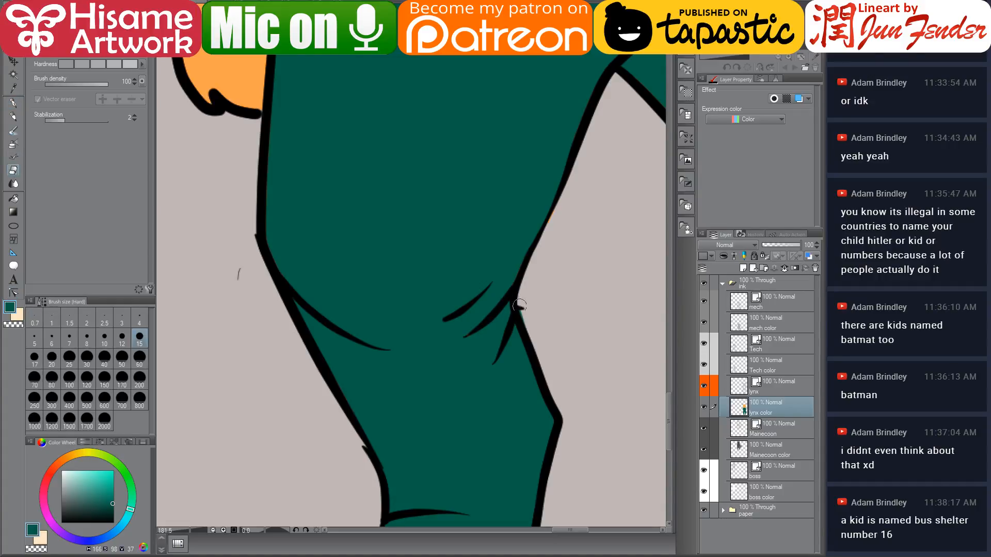
{"action": "mouse_move", "coordinate": [479, 290]}
{"action": "left_mouse_down"}
{"action": "mouse_move", "coordinate": [458, 248]}
{"action": "mouse_move", "coordinate": [453, 285]}
{"action": "left_mouse_up"}
{"action": "left_click", "coordinate": [15, 105]}
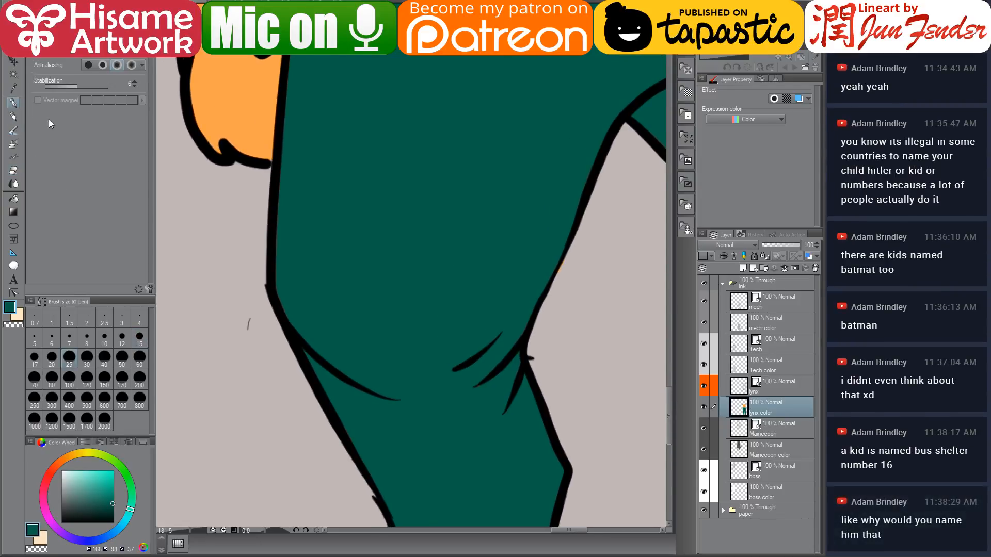
{"action": "left_click", "coordinate": [14, 171]}
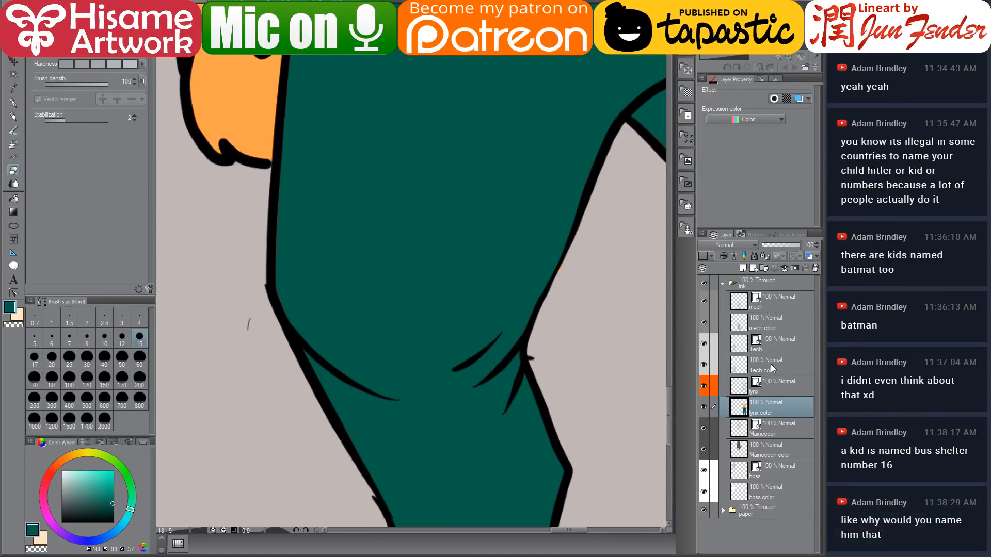
{"action": "key", "text": "alt+bracketright"}
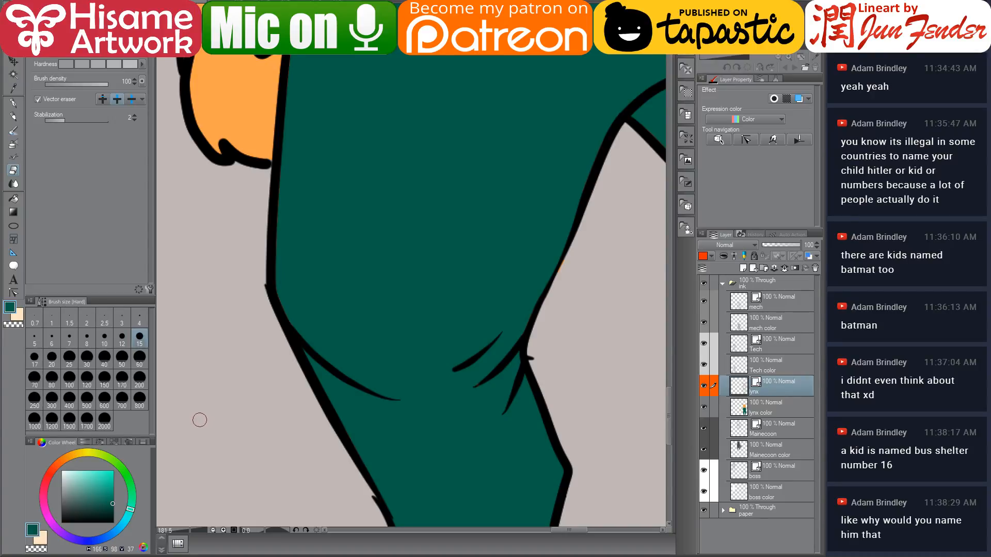
Step: On the lynx color layer, clean the colour edges of the other trouser leg and fill its remaining gaps with dark green
{"action": "scroll", "coordinate": [176, 356], "scroll_direction": "down", "scroll_amount": 6}
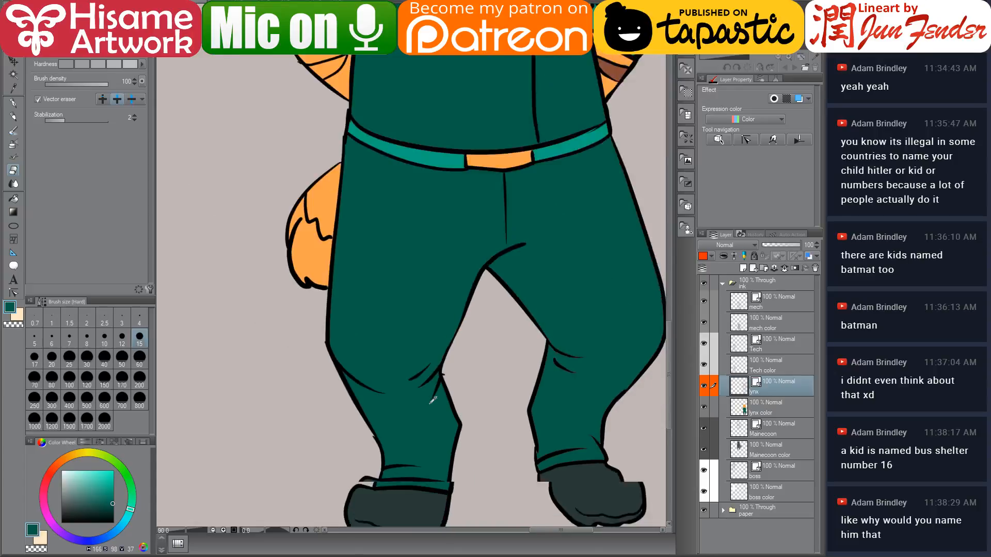
{"action": "scroll", "coordinate": [528, 392], "scroll_direction": "up", "scroll_amount": 2}
{"action": "scroll", "coordinate": [528, 393], "scroll_direction": "up", "scroll_amount": 4}
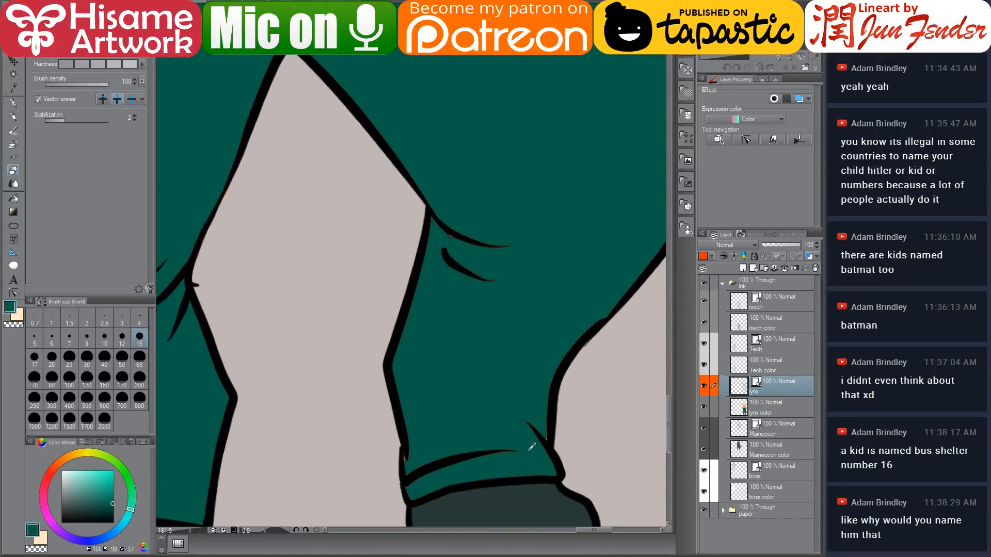
{"action": "left_click_drag", "start_coordinate": [502, 391], "coordinate": [509, 356]}
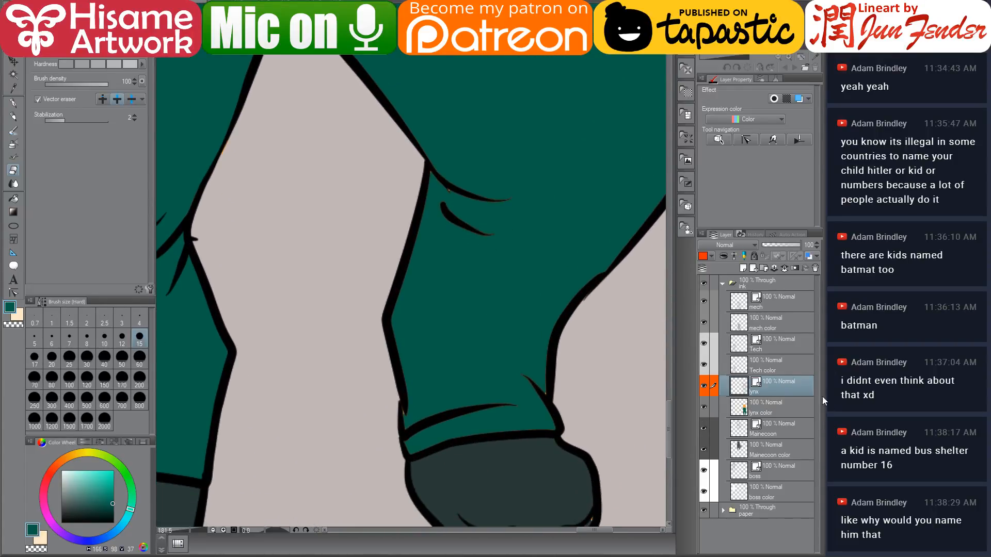
{"action": "left_click", "coordinate": [764, 411]}
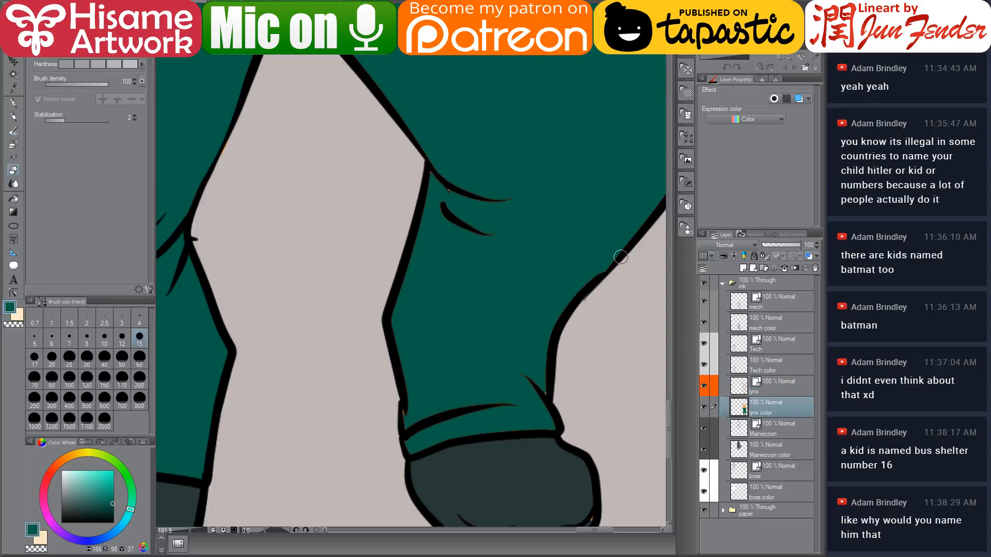
{"action": "left_click", "coordinate": [14, 104]}
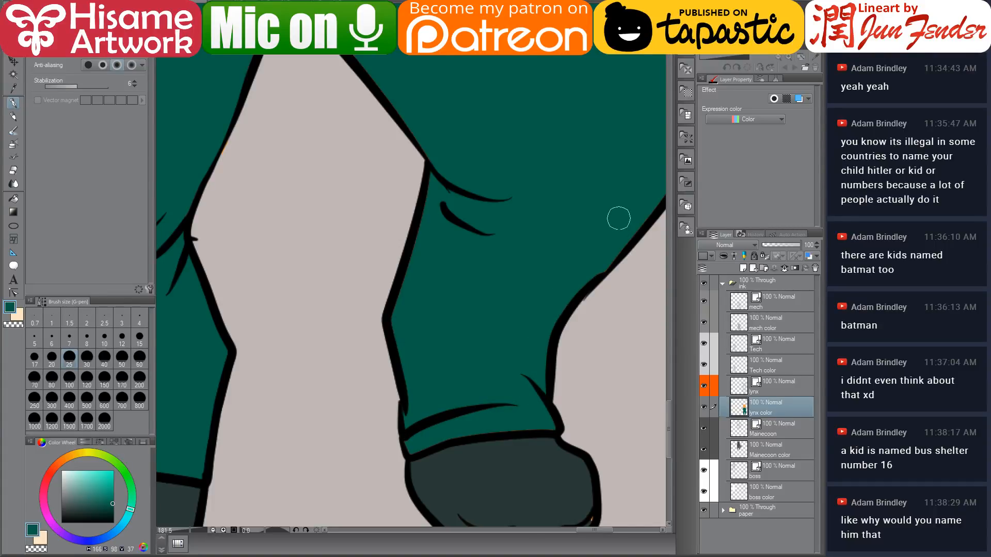
{"action": "left_click_drag", "start_coordinate": [617, 217], "coordinate": [523, 260]}
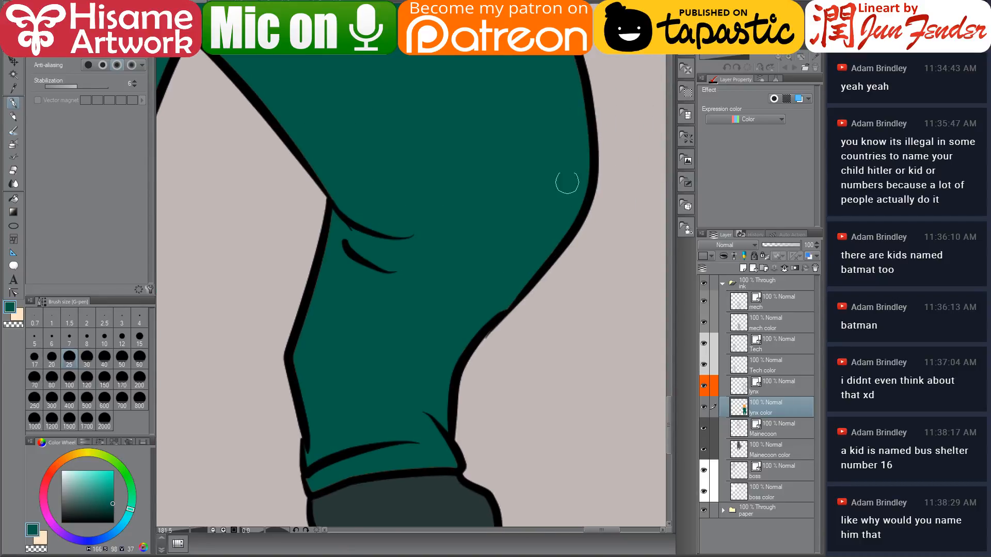
Step: Touch up the foot below that leg with its sampled dark grey, and resample the trousers' dark green
{"action": "left_click_drag", "start_coordinate": [437, 481], "coordinate": [468, 317]}
{"action": "left_click", "coordinate": [518, 367], "text": "alt"}
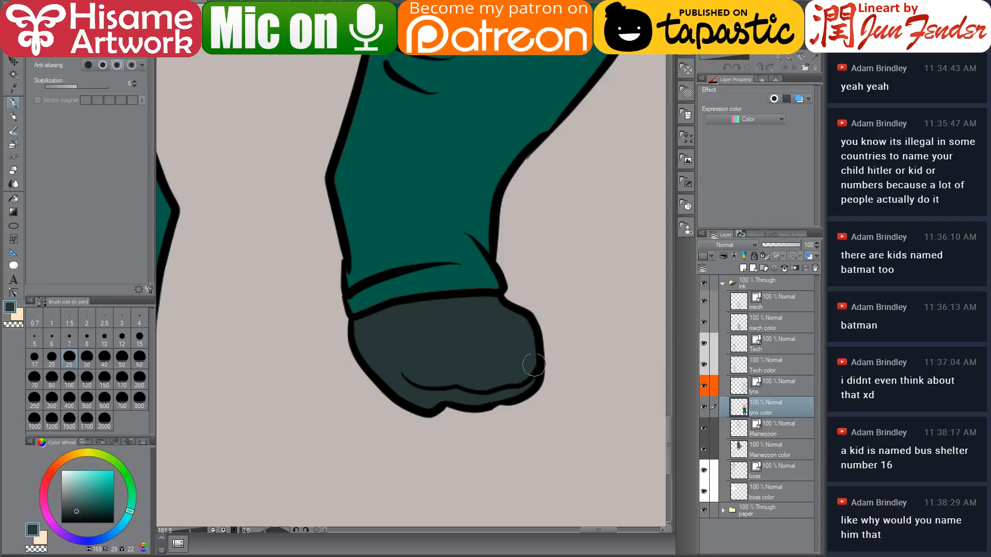
{"action": "left_click", "coordinate": [468, 279], "text": "alt"}
Step: Touch up the lynx's belt on the lynx color layer with its sampled lighter teal
{"action": "left_click_drag", "start_coordinate": [373, 125], "coordinate": [520, 421]}
{"action": "scroll", "coordinate": [545, 426], "scroll_direction": "down", "scroll_amount": 1}
{"action": "scroll", "coordinate": [542, 412], "scroll_direction": "down", "scroll_amount": 2}
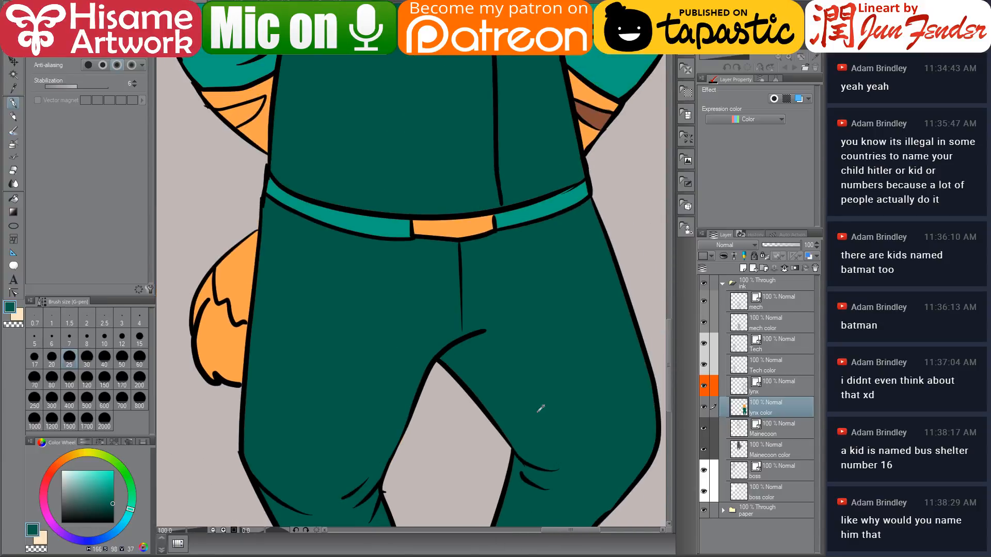
{"action": "scroll", "coordinate": [531, 157], "scroll_direction": "up", "scroll_amount": 4}
{"action": "scroll", "coordinate": [498, 287], "scroll_direction": "up", "scroll_amount": 3}
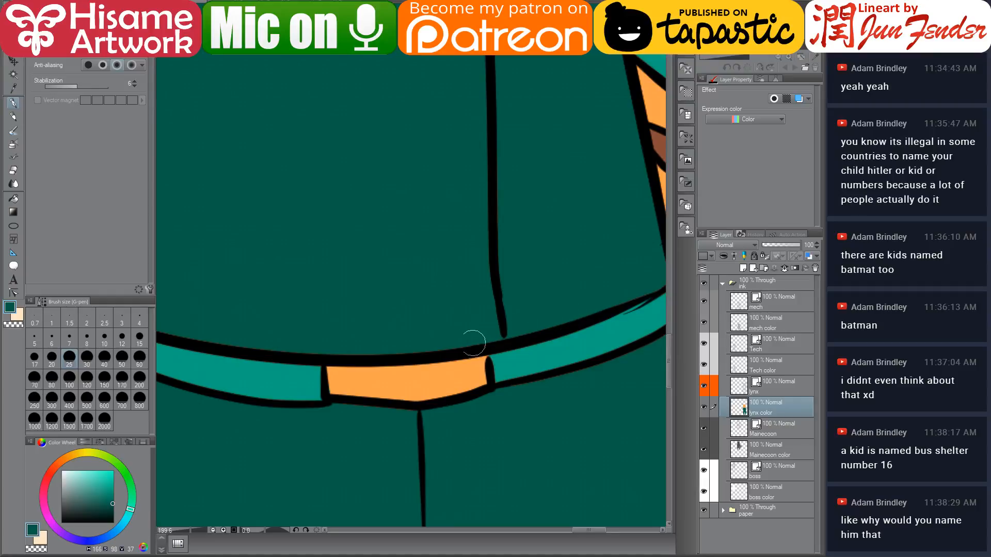
{"action": "left_click_drag", "start_coordinate": [207, 333], "coordinate": [431, 401]}
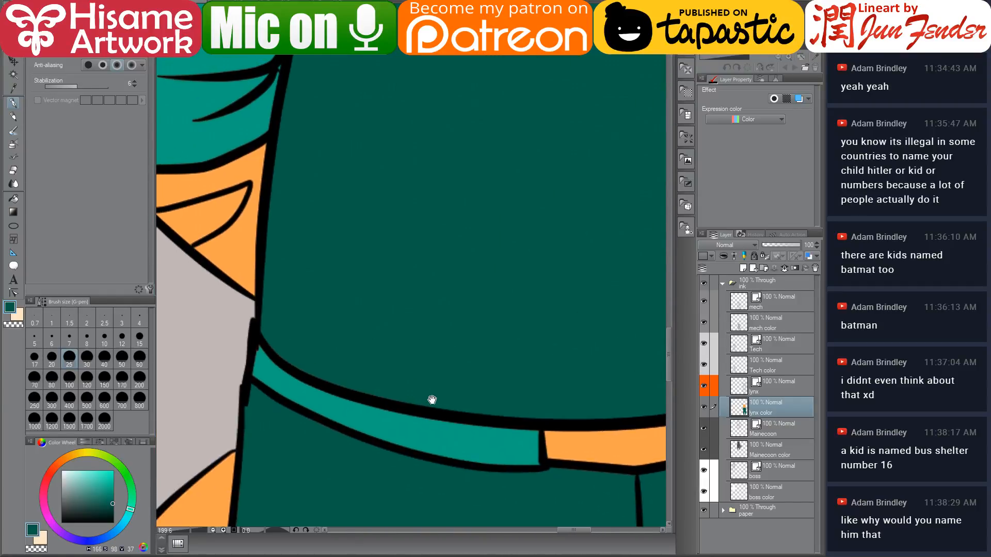
{"action": "left_click", "coordinate": [268, 364], "text": "alt"}
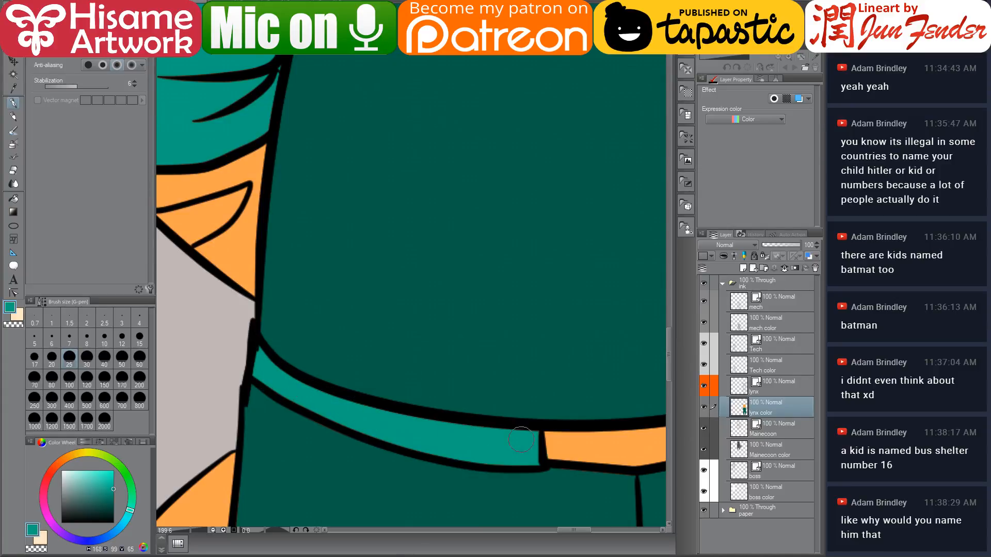
{"action": "left_click_drag", "start_coordinate": [560, 416], "coordinate": [265, 365]}
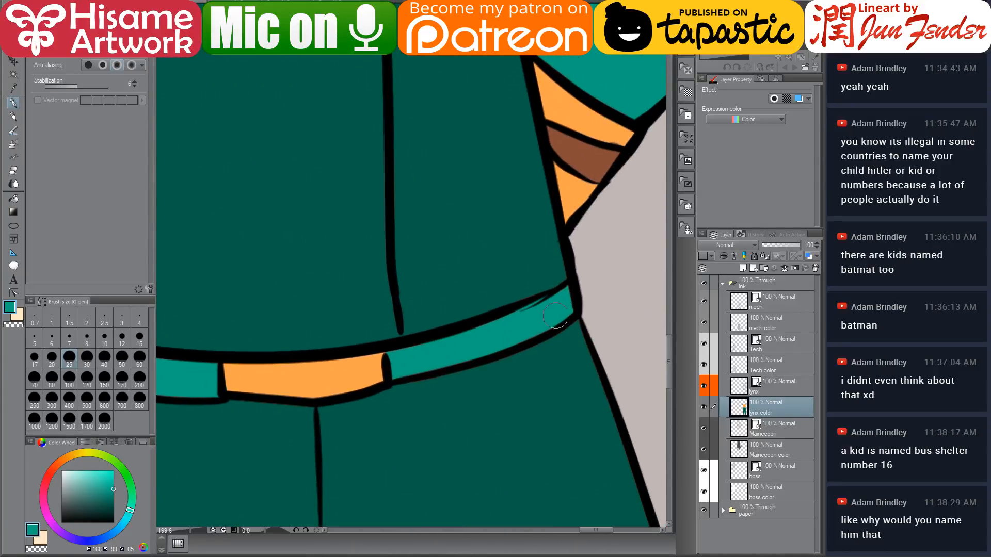
Step: On the lynx line layer, correct the doubled upper belt line near the hip opposite the tail
{"action": "left_click", "coordinate": [773, 394]}
{"action": "left_click", "coordinate": [13, 292]}
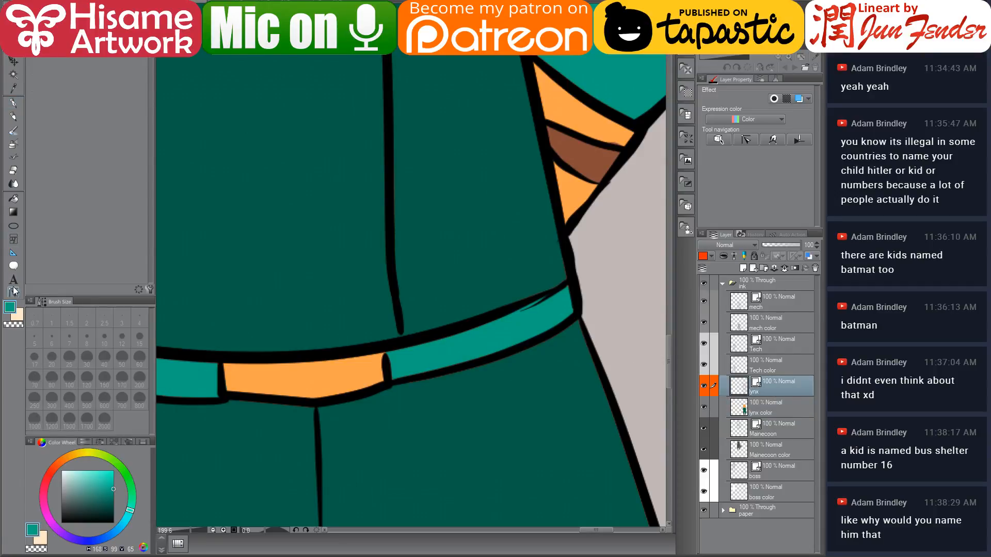
{"action": "left_click", "coordinate": [547, 295]}
{"action": "left_click", "coordinate": [537, 302]}
{"action": "left_click", "coordinate": [388, 353]}
{"action": "left_click_drag", "start_coordinate": [513, 177], "coordinate": [422, 405]}
{"action": "left_click", "coordinate": [470, 459]}
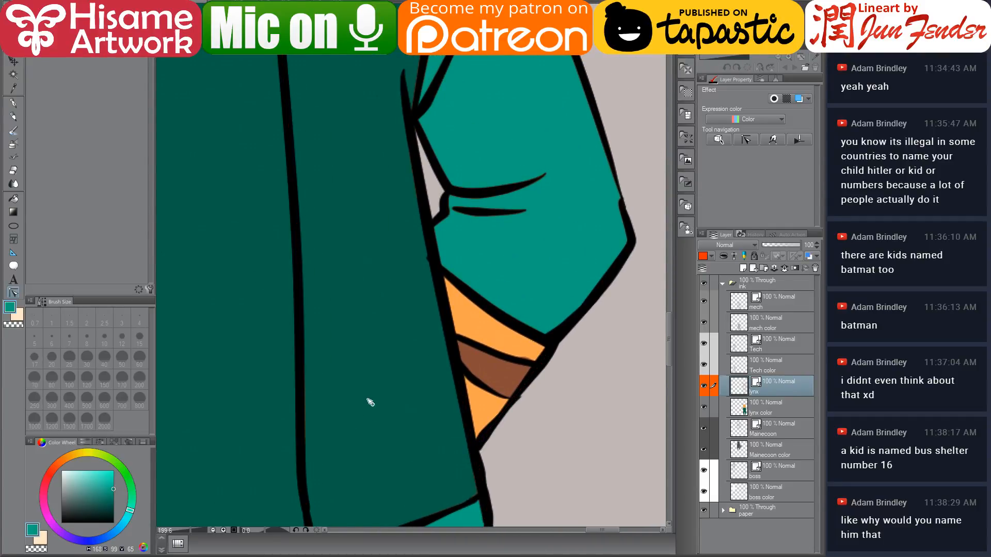
Step: On the lynx color layer, touch up the vest's edge beside the sleeve opposite the tail with its sampled dark green
{"action": "left_click_drag", "start_coordinate": [371, 326], "coordinate": [423, 454]}
{"action": "left_click_drag", "start_coordinate": [390, 225], "coordinate": [398, 276]}
{"action": "left_click_drag", "start_coordinate": [366, 115], "coordinate": [378, 223]}
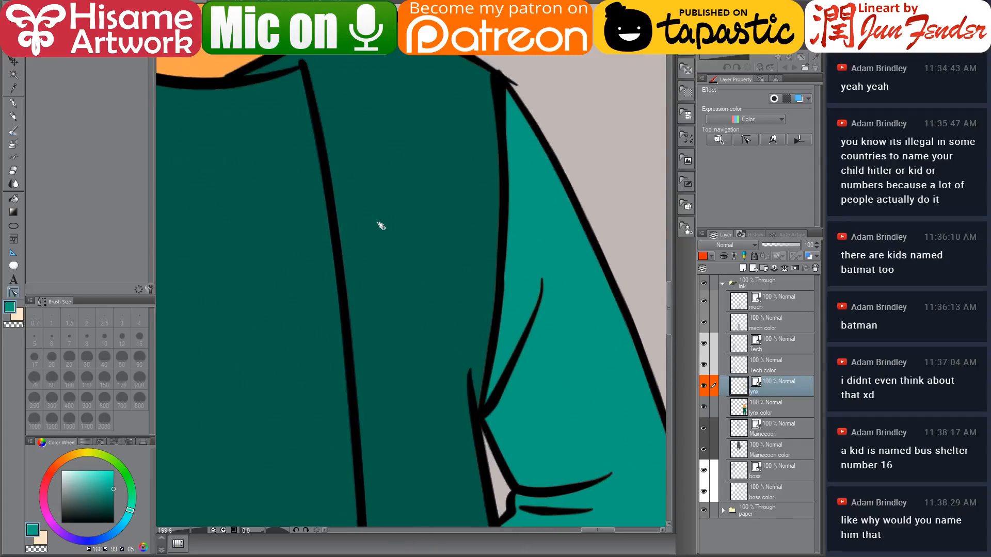
{"action": "left_click", "coordinate": [17, 103]}
{"action": "left_click", "coordinate": [466, 99], "text": "alt"}
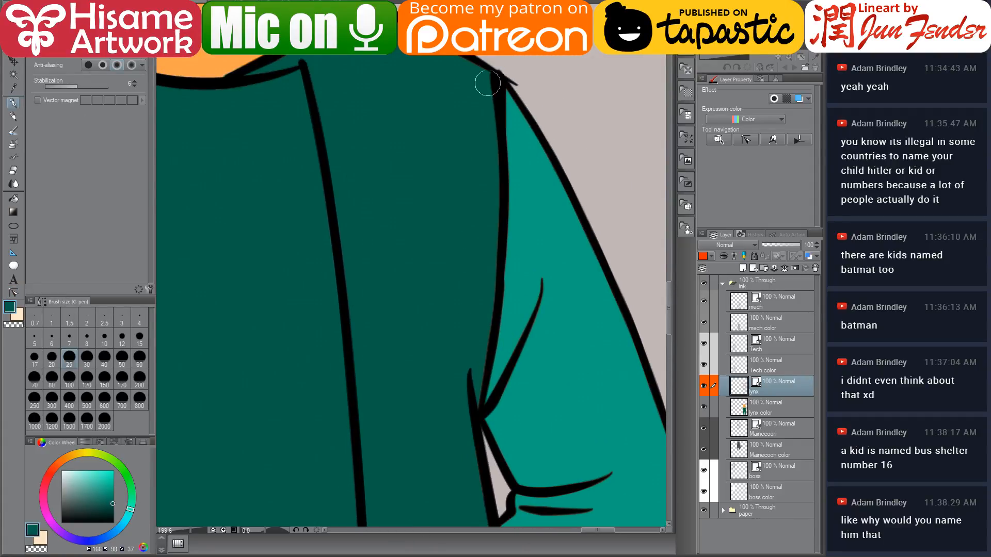
{"action": "left_click", "coordinate": [776, 408]}
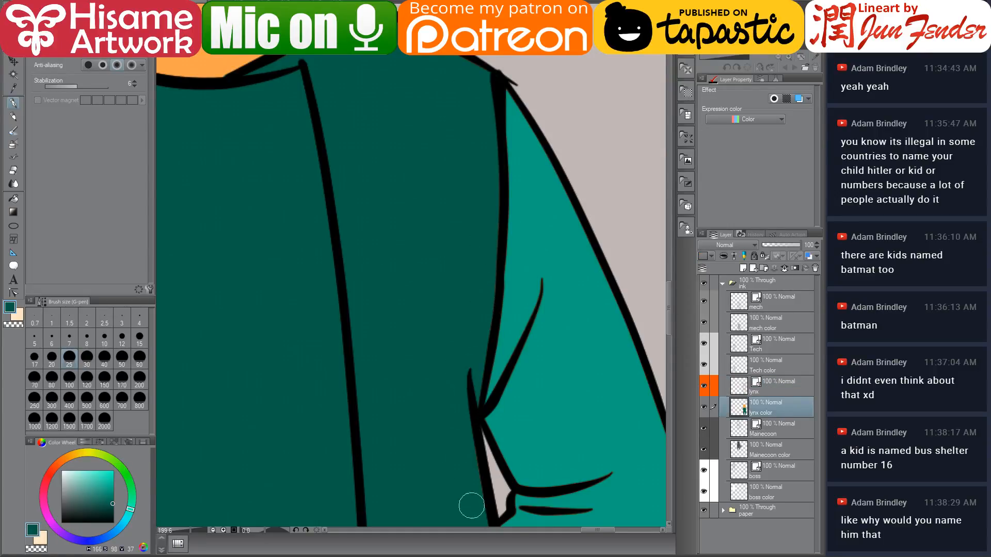
{"action": "left_click_drag", "start_coordinate": [471, 499], "coordinate": [439, 299]}
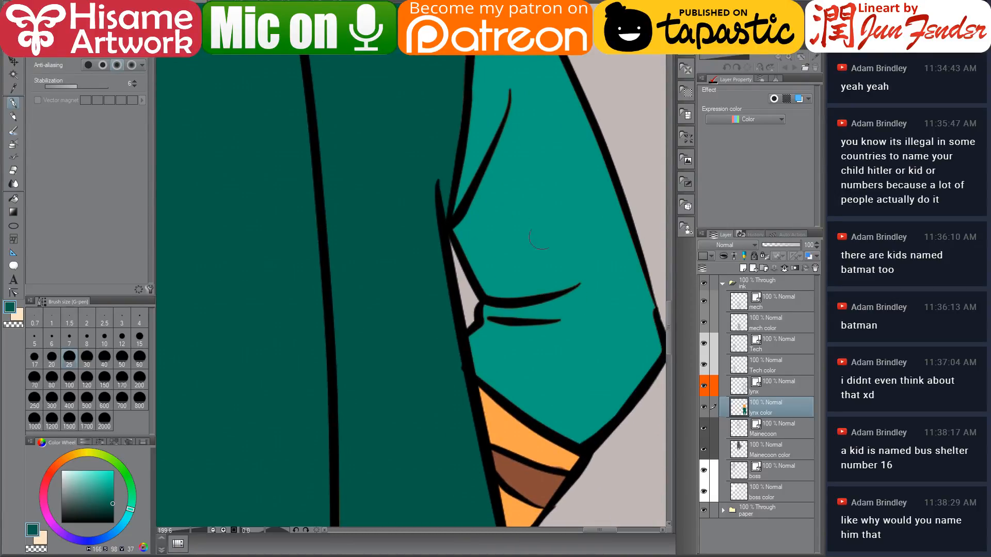
Step: Sample the brown forearm stripe and fill the empty stripe on the tail-side forearm with it
{"action": "scroll", "coordinate": [541, 239], "scroll_direction": "down", "scroll_amount": 5}
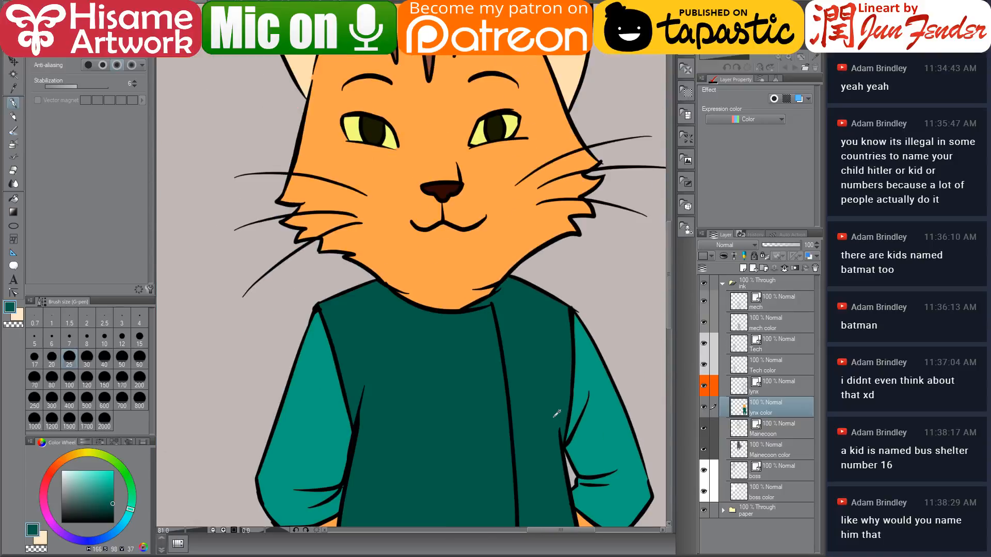
{"action": "scroll", "coordinate": [557, 413], "scroll_direction": "down", "scroll_amount": 3}
{"action": "scroll", "coordinate": [522, 426], "scroll_direction": "up", "scroll_amount": 2}
{"action": "left_click_drag", "start_coordinate": [511, 330], "coordinate": [505, 309]}
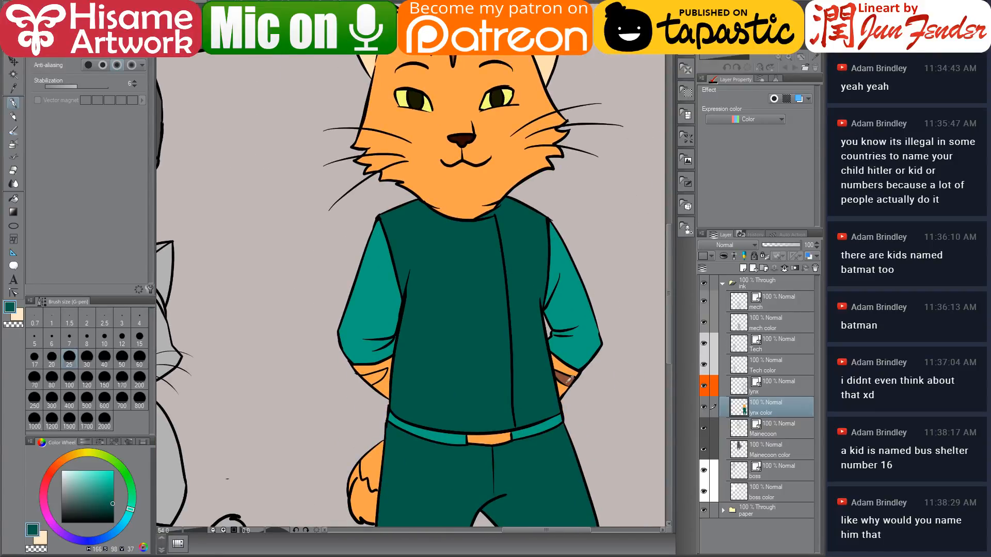
{"action": "scroll", "coordinate": [568, 379], "scroll_direction": "up", "scroll_amount": 2}
{"action": "left_click", "coordinate": [567, 377], "text": "alt"}
{"action": "scroll", "coordinate": [226, 430], "scroll_direction": "up", "scroll_amount": 4}
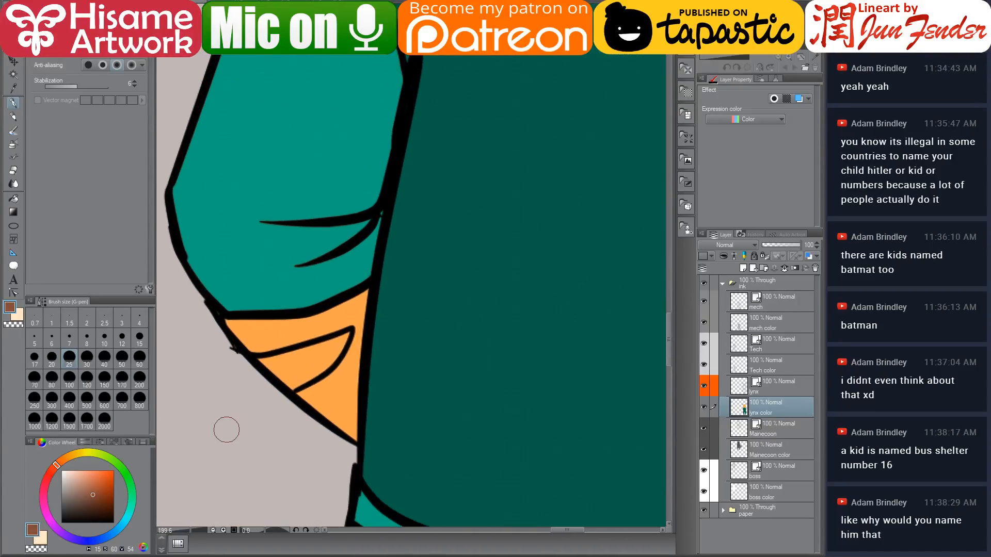
{"action": "left_click", "coordinate": [13, 199]}
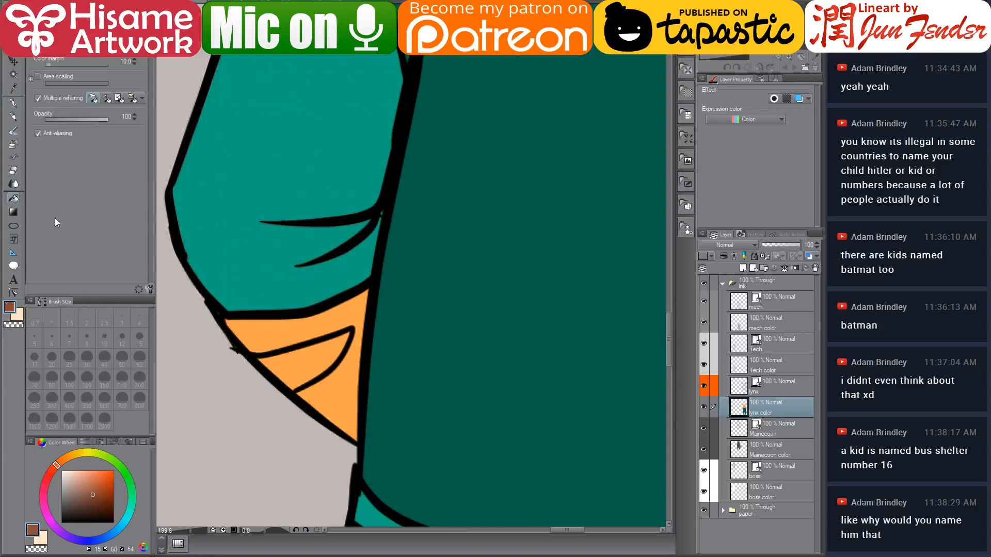
{"action": "left_click", "coordinate": [310, 354]}
{"action": "scroll", "coordinate": [427, 359], "scroll_direction": "down", "scroll_amount": 5}
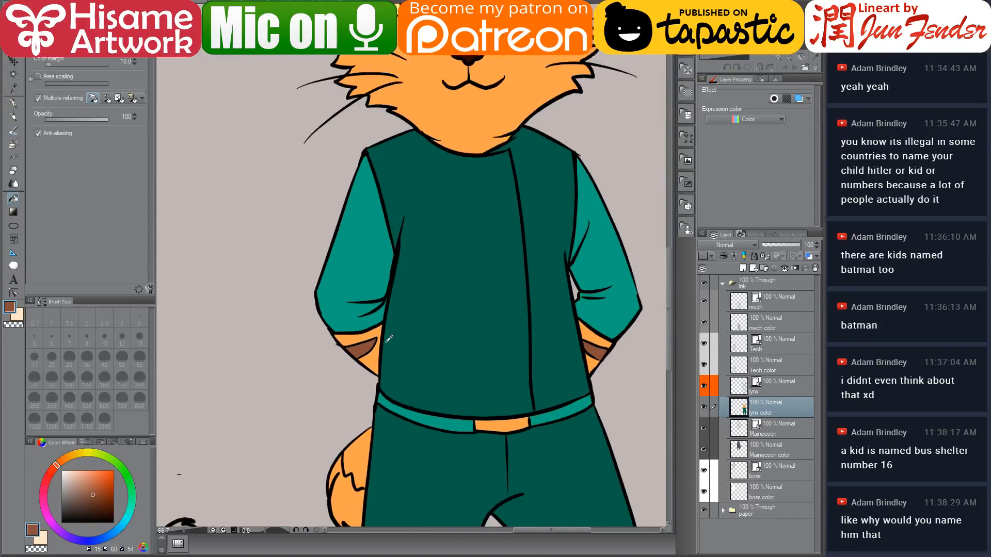
{"action": "scroll", "coordinate": [401, 300], "scroll_direction": "down", "scroll_amount": 1}
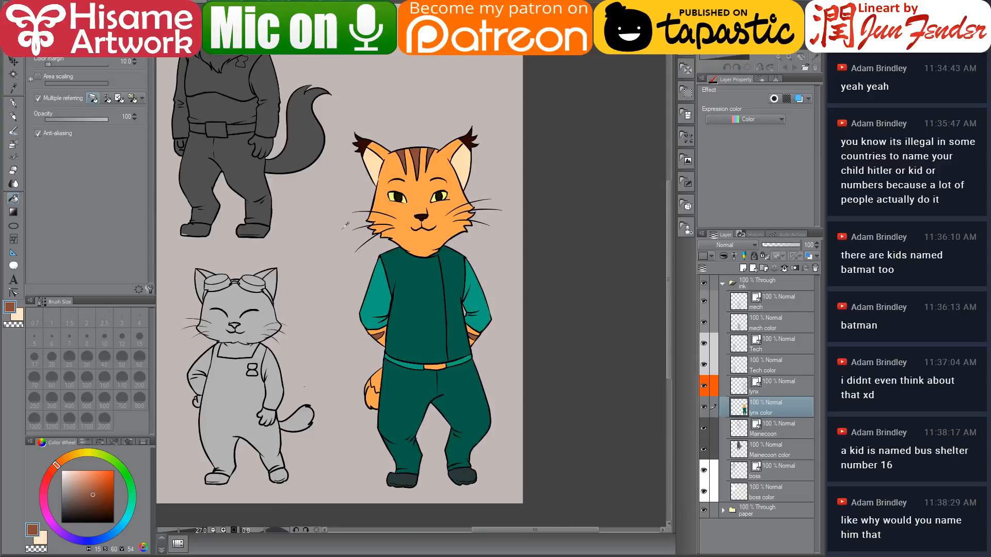
Step: Examine the lynx's markings in the page_35 and cover final references, and sample the dark tail-tip colour from the cover
{"action": "scroll", "coordinate": [345, 225], "scroll_direction": "up", "scroll_amount": 1}
{"action": "key", "text": "ctrl+Tab"}
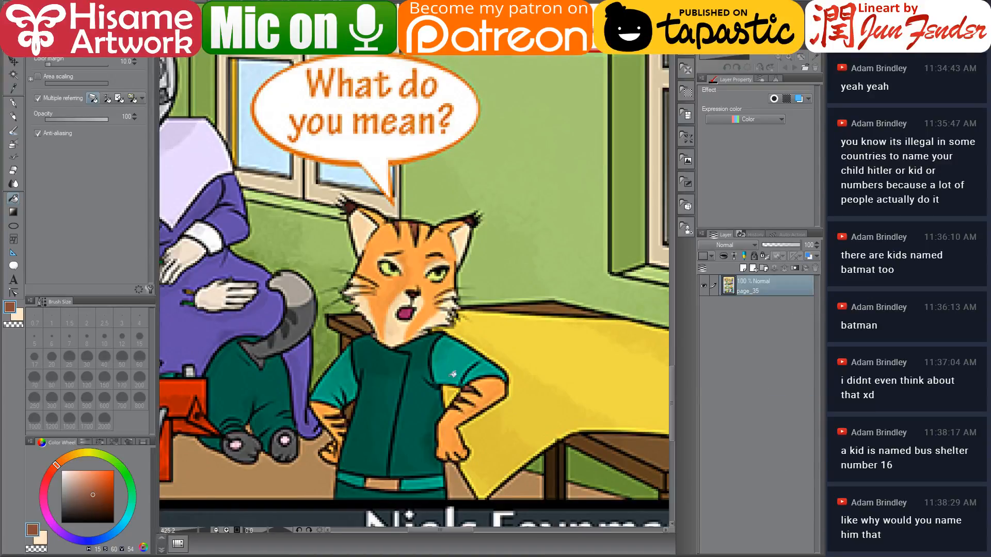
{"action": "key", "text": "ctrl+Tab"}
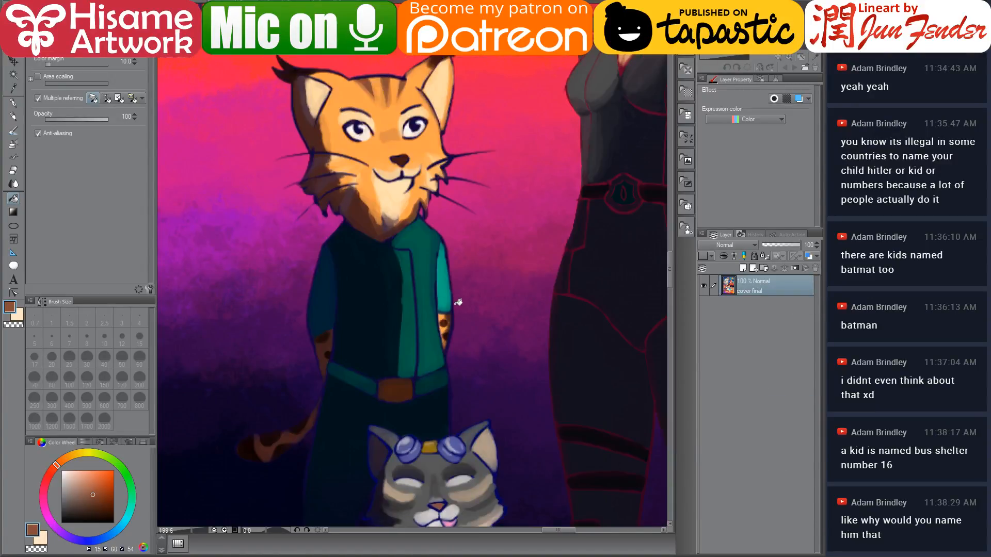
{"action": "scroll", "coordinate": [458, 301], "scroll_direction": "down", "scroll_amount": 1}
{"action": "key", "text": "ctrl+Tab"}
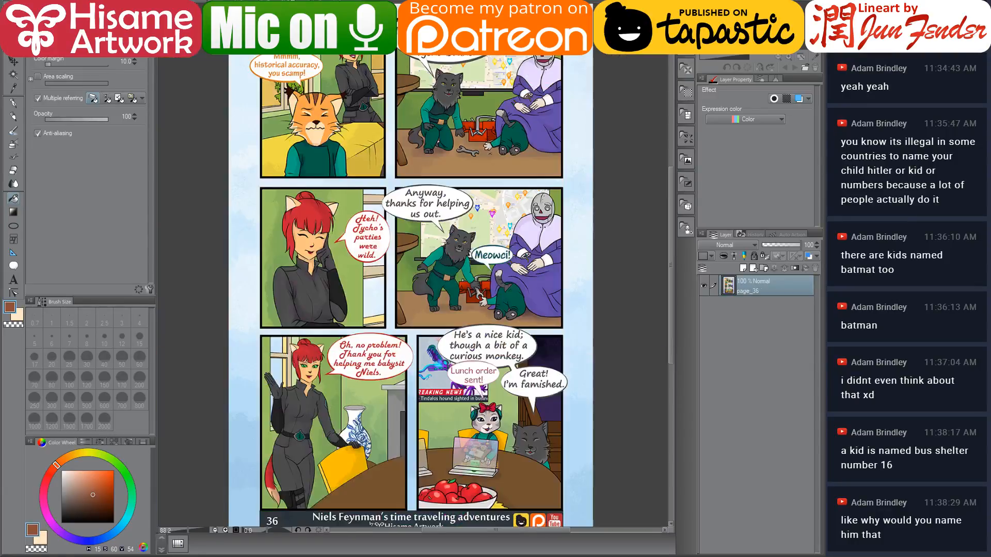
{"action": "key", "text": "ctrl+Tab"}
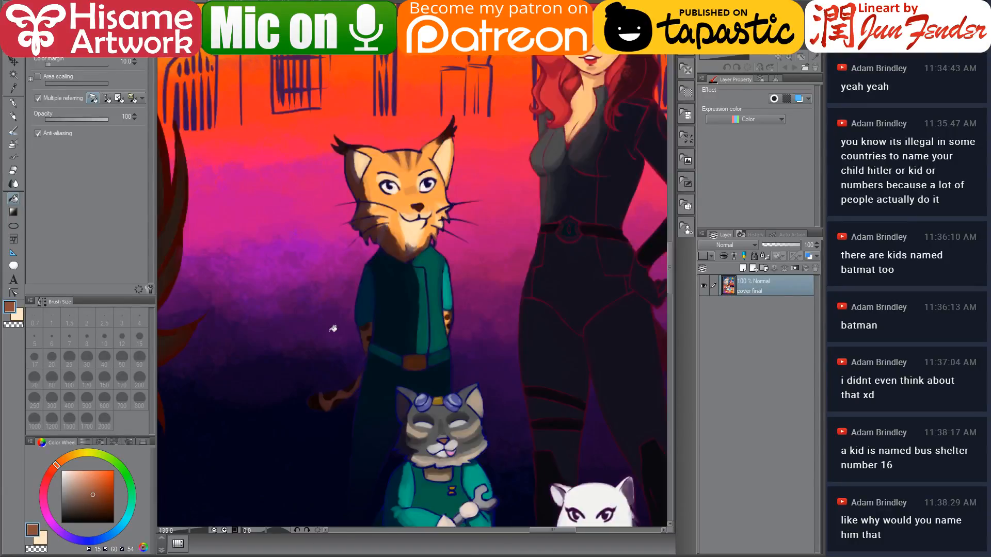
{"action": "scroll", "coordinate": [330, 335], "scroll_direction": "up", "scroll_amount": 3}
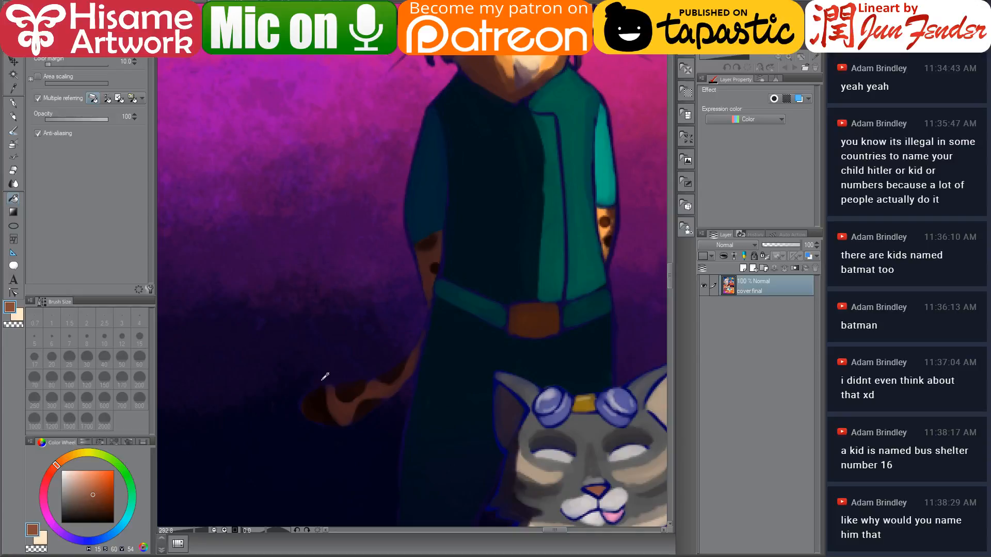
{"action": "left_click", "coordinate": [321, 396]}
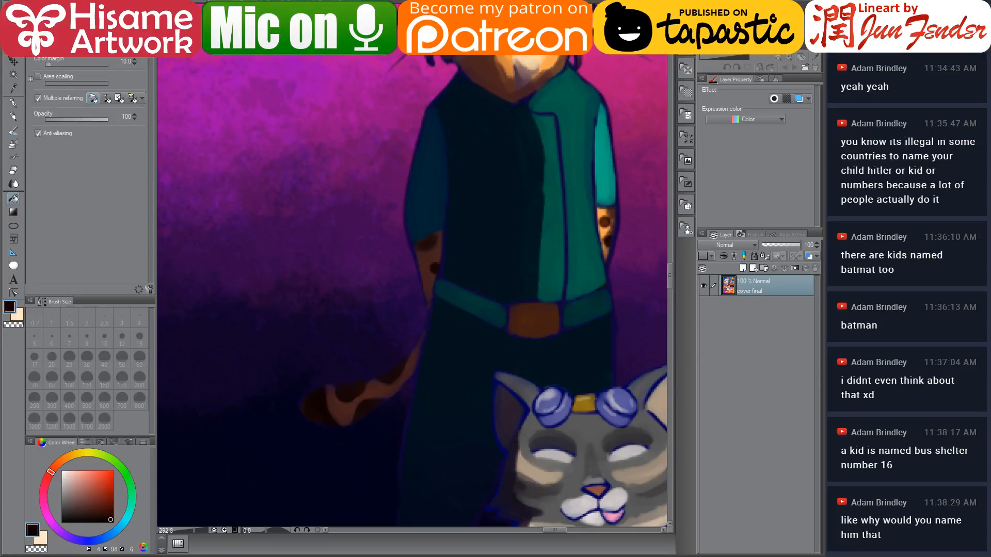
Step: Back in the character sheet, sample the dark brown of the ear tufts and fill the lynx's tail tip with it
{"action": "key", "text": "ctrl+Tab"}
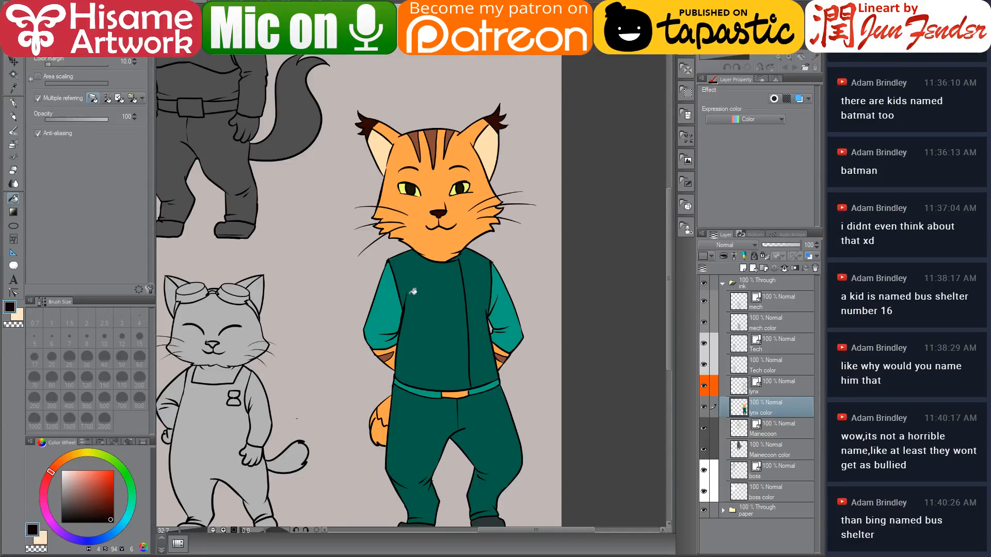
{"action": "left_click", "coordinate": [375, 110]}
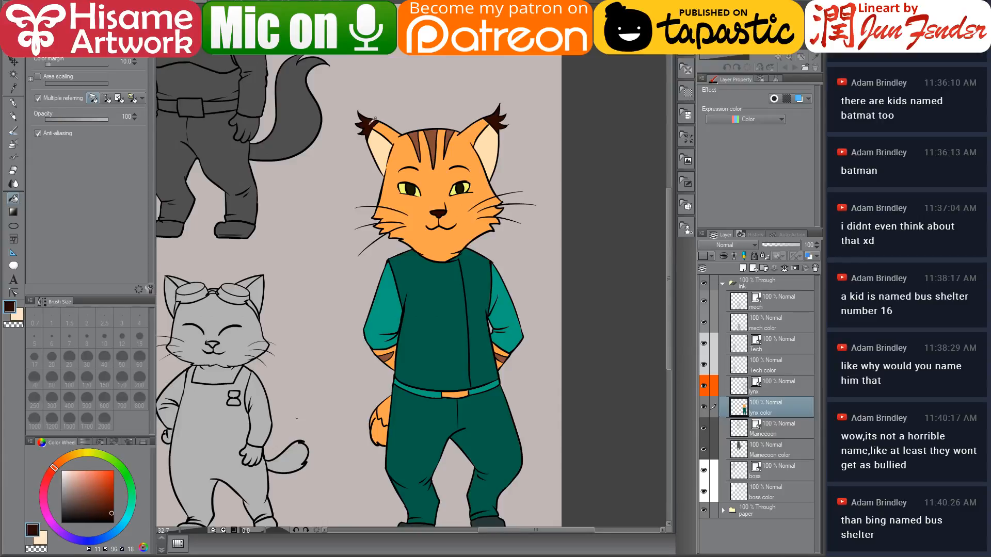
{"action": "scroll", "coordinate": [392, 408], "scroll_direction": "up", "scroll_amount": 5}
{"action": "left_click", "coordinate": [419, 383]}
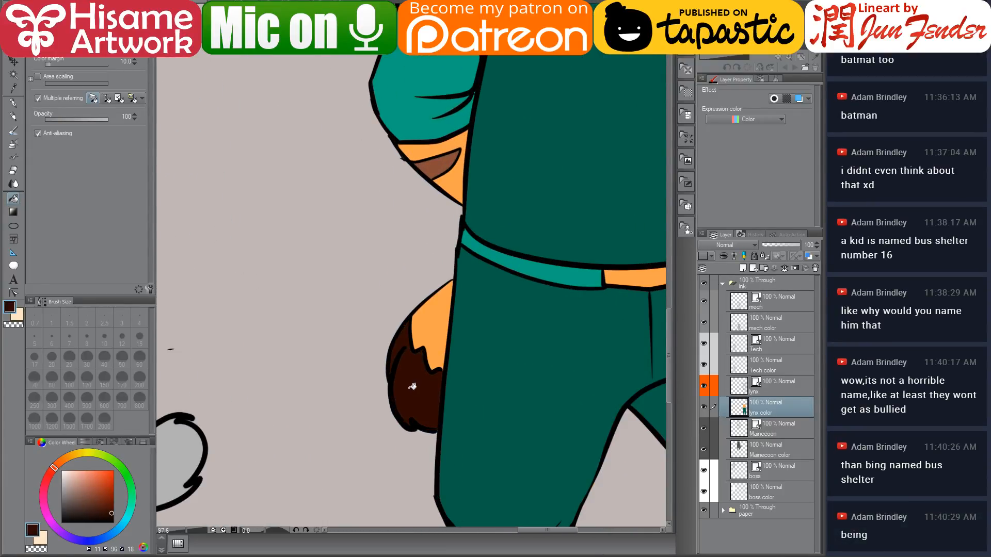
{"action": "scroll", "coordinate": [413, 385], "scroll_direction": "down", "scroll_amount": 3}
{"action": "scroll", "coordinate": [415, 381], "scroll_direction": "down", "scroll_amount": 3}
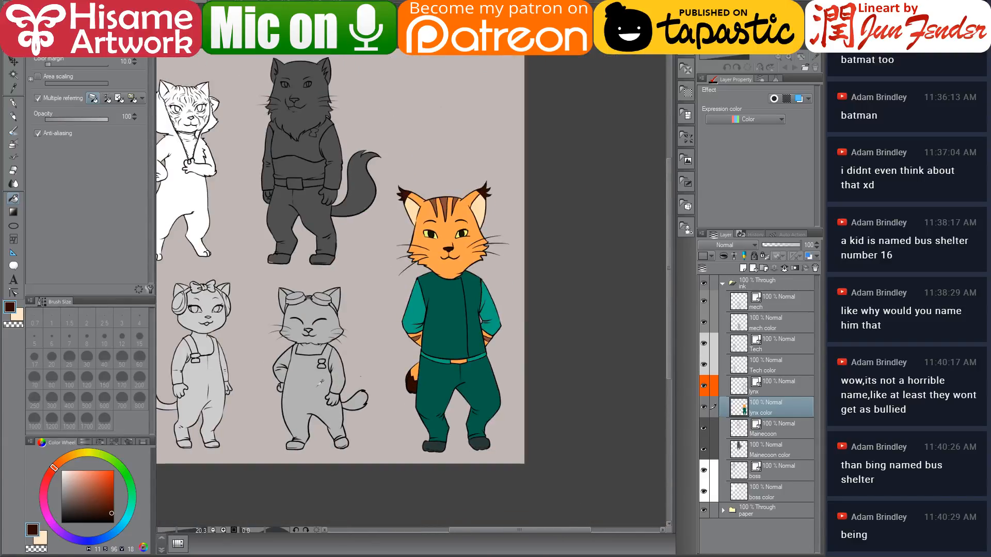
Step: Switch to the boss color layer and select the white character's filled silhouette
{"action": "scroll", "coordinate": [382, 346], "scroll_direction": "up", "scroll_amount": 2}
{"action": "left_click_drag", "start_coordinate": [383, 347], "coordinate": [451, 332]}
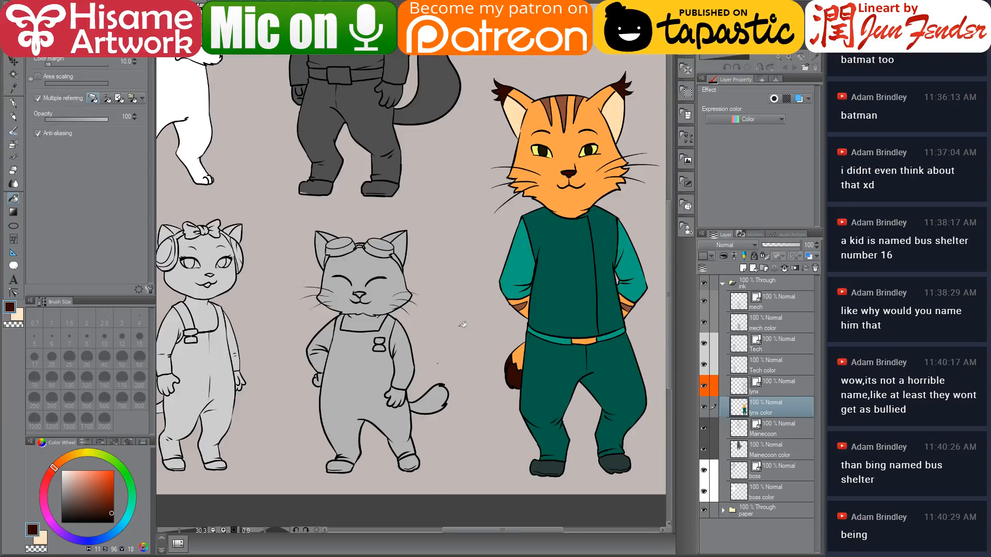
{"action": "left_click_drag", "start_coordinate": [355, 203], "coordinate": [456, 221]}
{"action": "scroll", "coordinate": [477, 263], "scroll_direction": "down", "scroll_amount": 3}
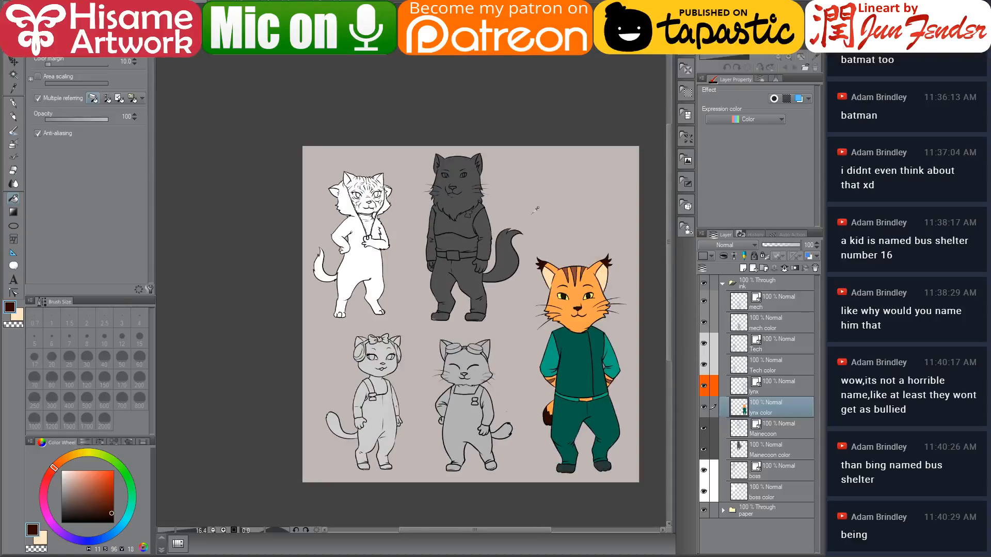
{"action": "scroll", "coordinate": [518, 155], "scroll_direction": "up", "scroll_amount": 2}
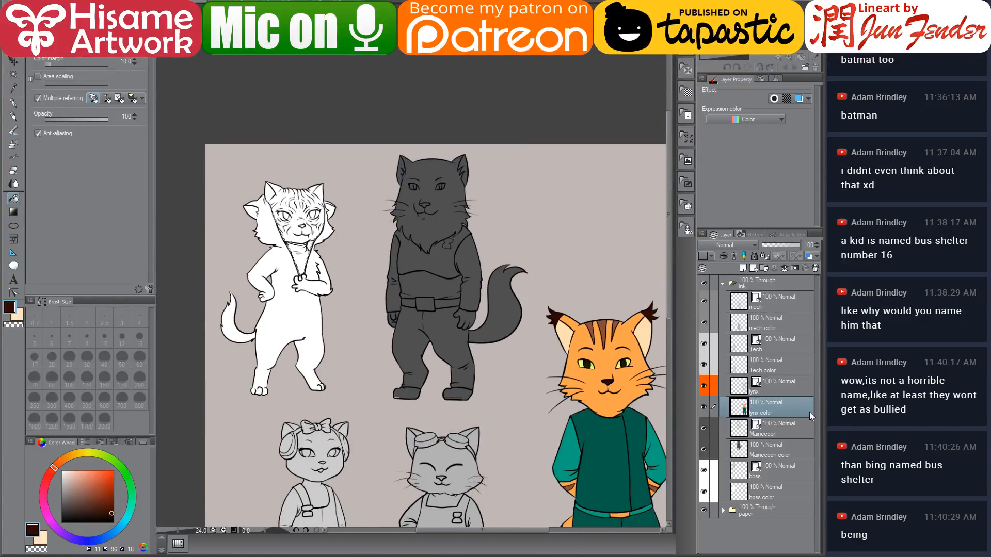
{"action": "left_click", "coordinate": [751, 490]}
{"action": "left_click", "coordinate": [273, 283]}
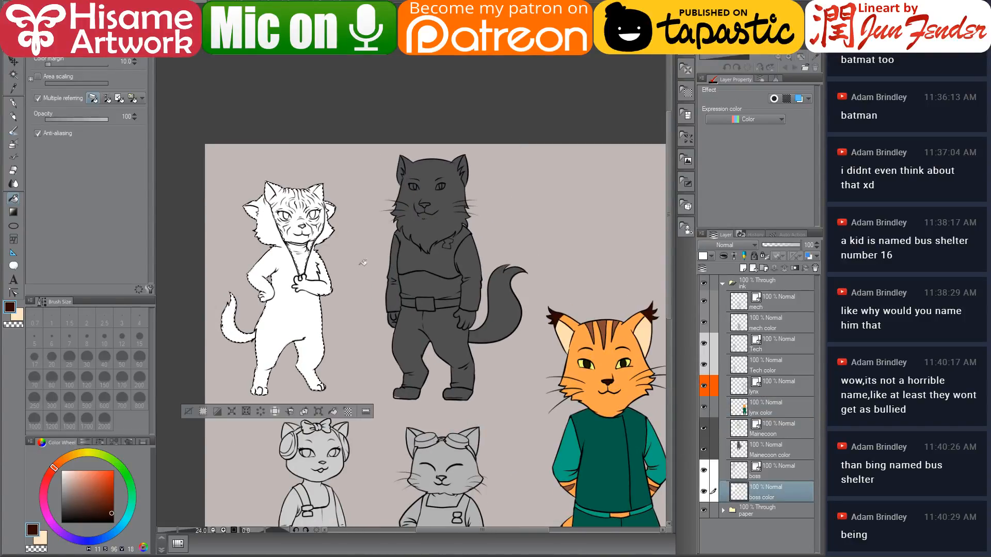
Step: Fill the boss's face and ears with peach, first a strong tone and then a lighter one
{"action": "scroll", "coordinate": [273, 282], "scroll_direction": "up", "scroll_amount": 2}
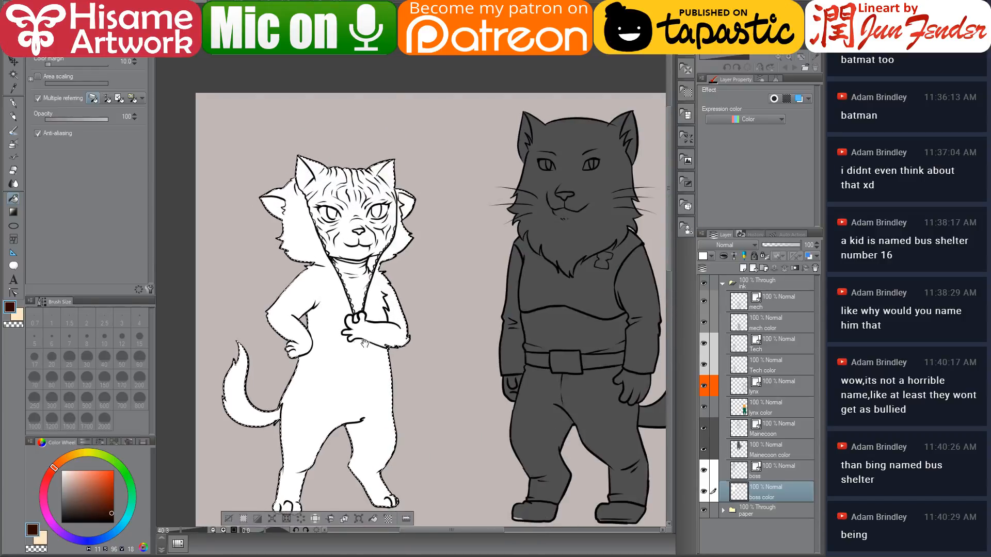
{"action": "scroll", "coordinate": [309, 327], "scroll_direction": "up", "scroll_amount": 1}
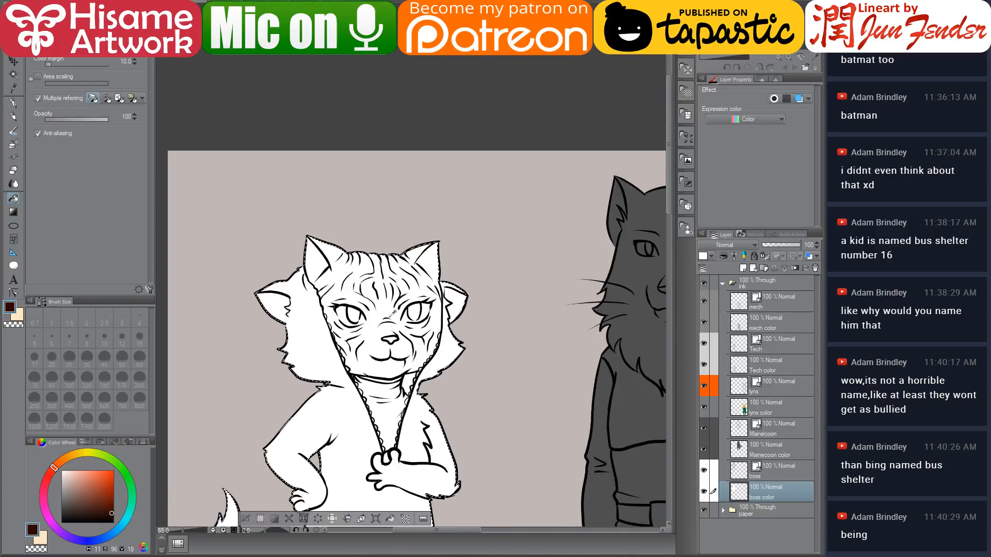
{"action": "scroll", "coordinate": [390, 323], "scroll_direction": "up", "scroll_amount": 3}
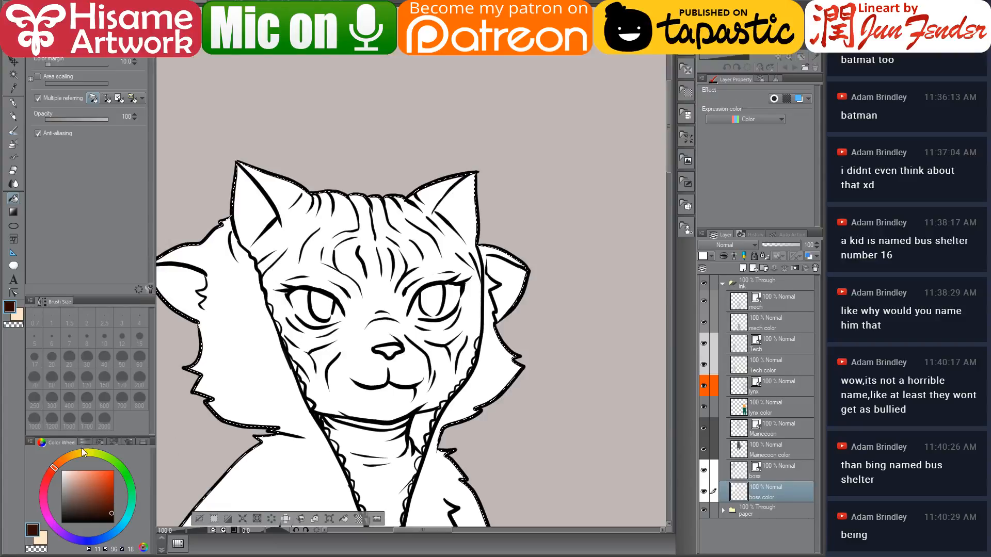
{"action": "left_click", "coordinate": [81, 471]}
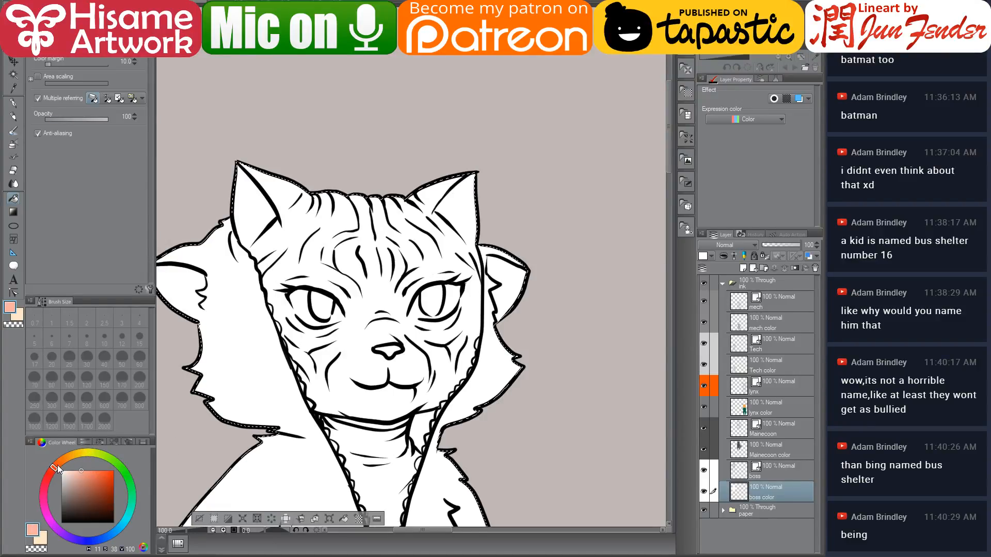
{"action": "left_click", "coordinate": [57, 465]}
{"action": "left_click", "coordinate": [86, 471]}
{"action": "left_click", "coordinate": [367, 330]}
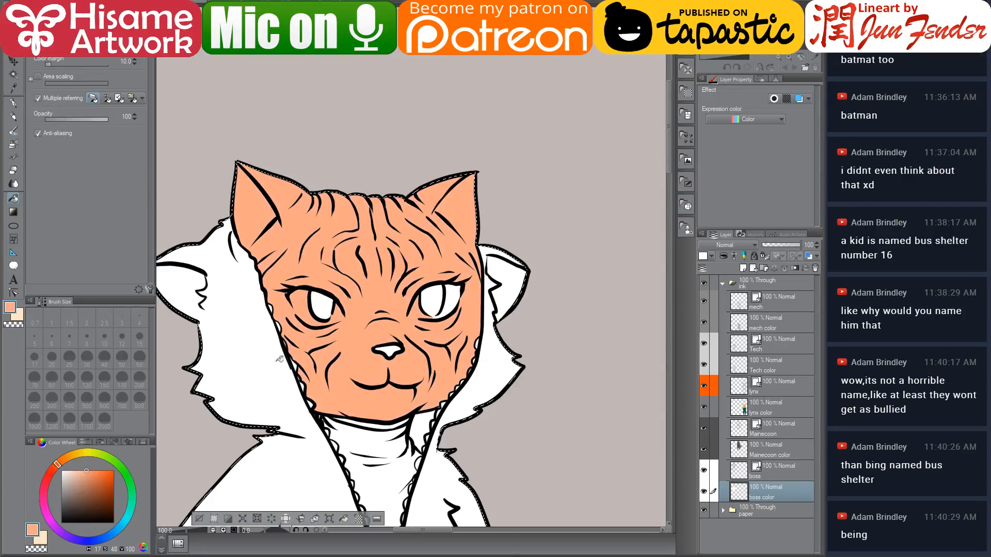
{"action": "left_click", "coordinate": [75, 471]}
{"action": "left_click", "coordinate": [347, 348]}
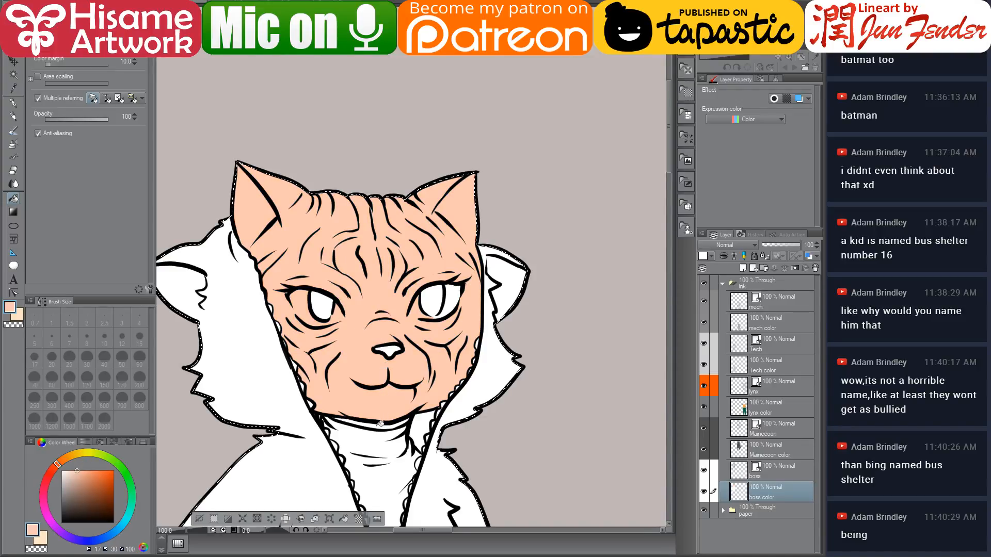
Step: Fill the thin strip under the boss's chin with a darker peach and sample the face colour again
{"action": "left_click", "coordinate": [80, 476]}
{"action": "left_click", "coordinate": [383, 423]}
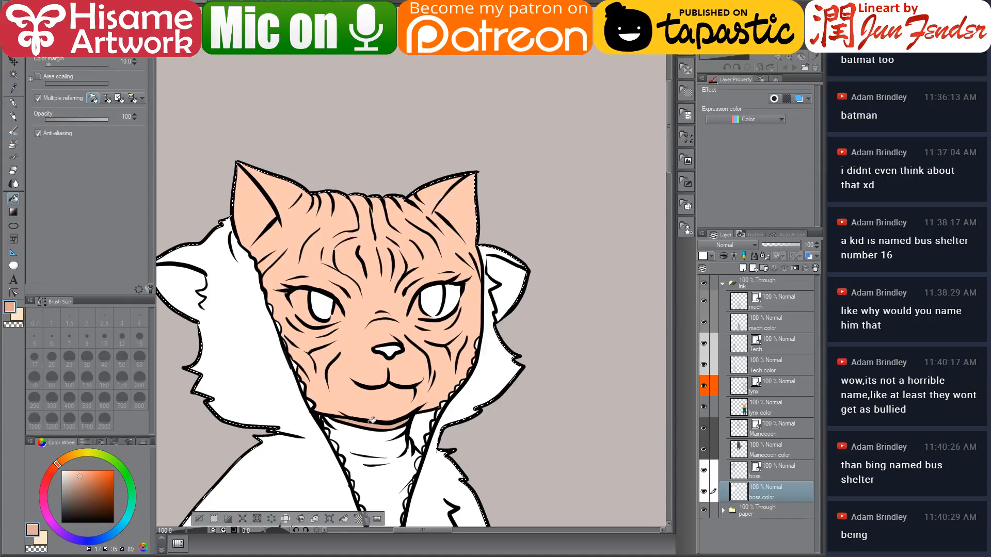
{"action": "left_click", "coordinate": [361, 354], "text": "alt"}
Step: Switch to the browser and search images for sphynx cat to study the breed's skin colours
{"action": "key", "text": "alt+Tab"}
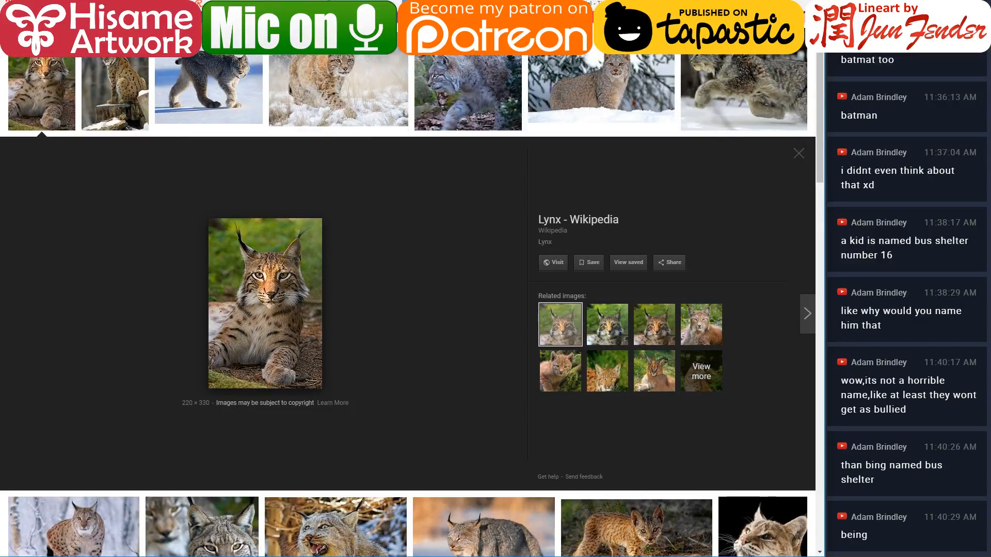
{"action": "scroll", "coordinate": [343, 204], "scroll_direction": "up", "scroll_amount": 2}
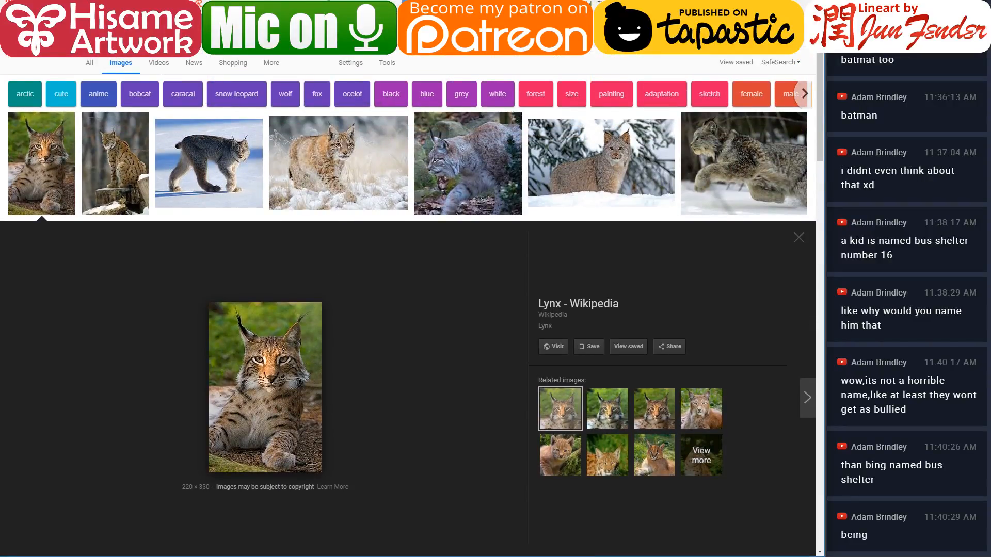
{"action": "type", "text": "spjynx"}
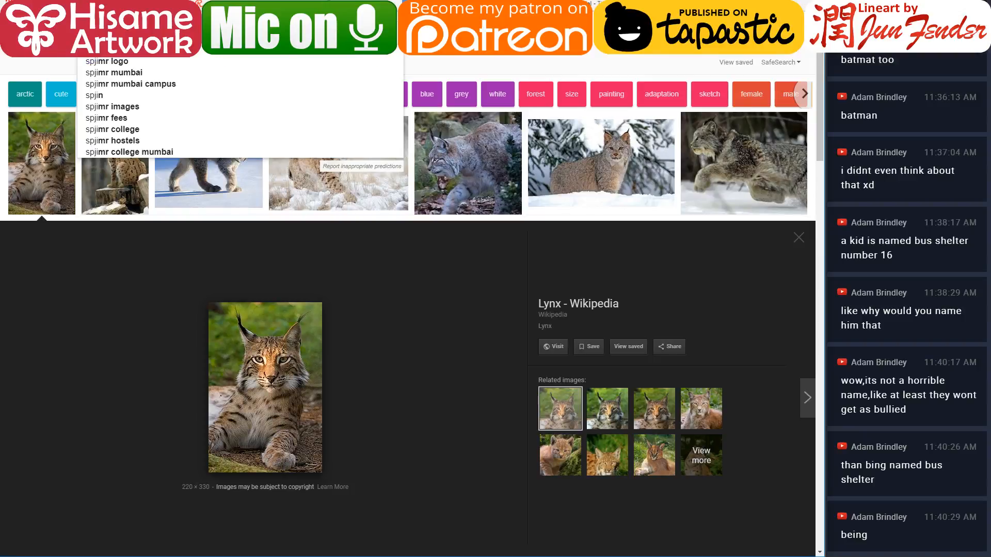
{"action": "key", "text": "Return"}
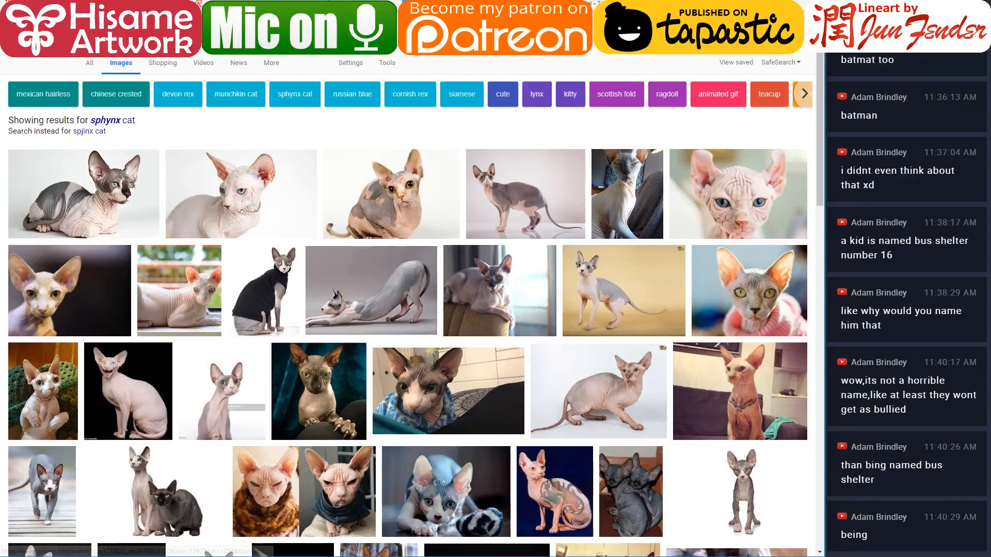
{"action": "key", "text": "alt+Tab"}
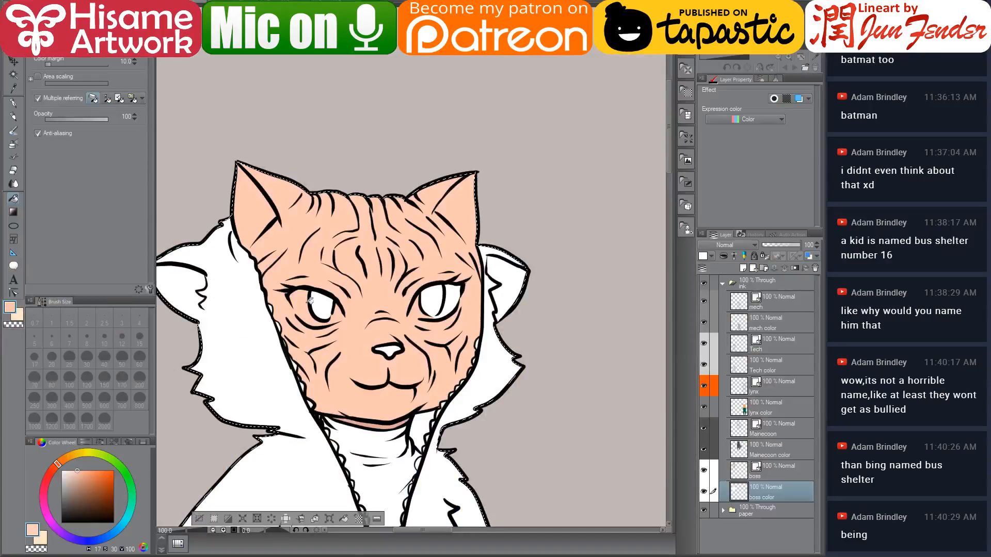
Step: Back in the character sheet, refill the boss's face and ears with a pale pinkish beige (H 17, S 13, V 94)
{"action": "left_click_drag", "start_coordinate": [391, 341], "coordinate": [404, 292]}
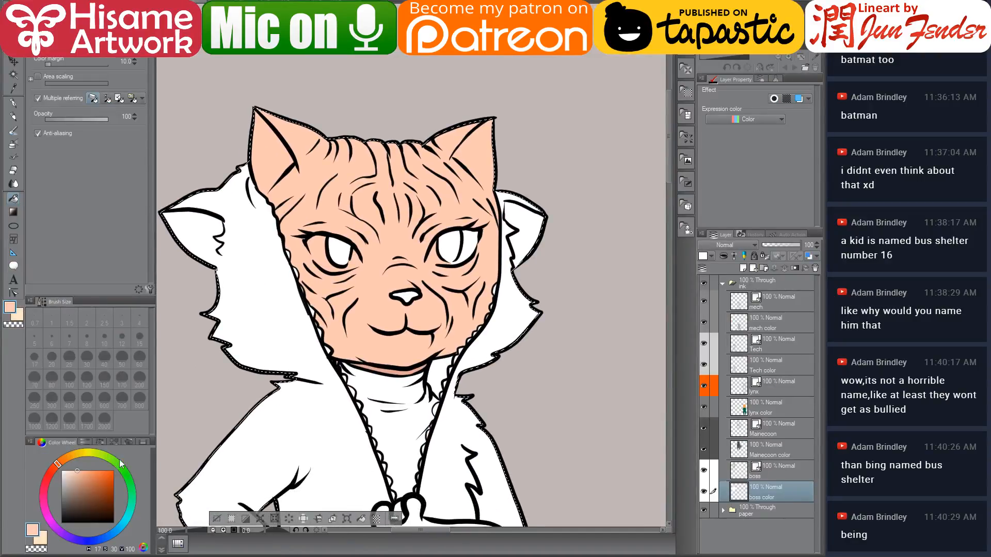
{"action": "left_click", "coordinate": [70, 470]}
{"action": "left_click", "coordinate": [413, 249]}
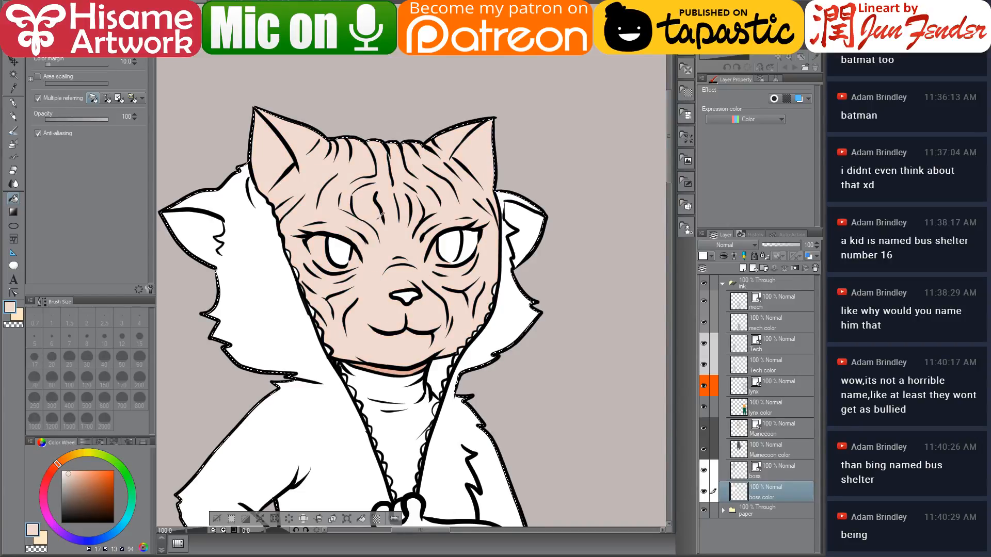
Step: Fill the boss's nose with salmon pink and compare the colouring with the sphynx cat photos in the browser
{"action": "scroll", "coordinate": [408, 243], "scroll_direction": "up", "scroll_amount": 3}
{"action": "scroll", "coordinate": [380, 216], "scroll_direction": "up", "scroll_amount": 1}
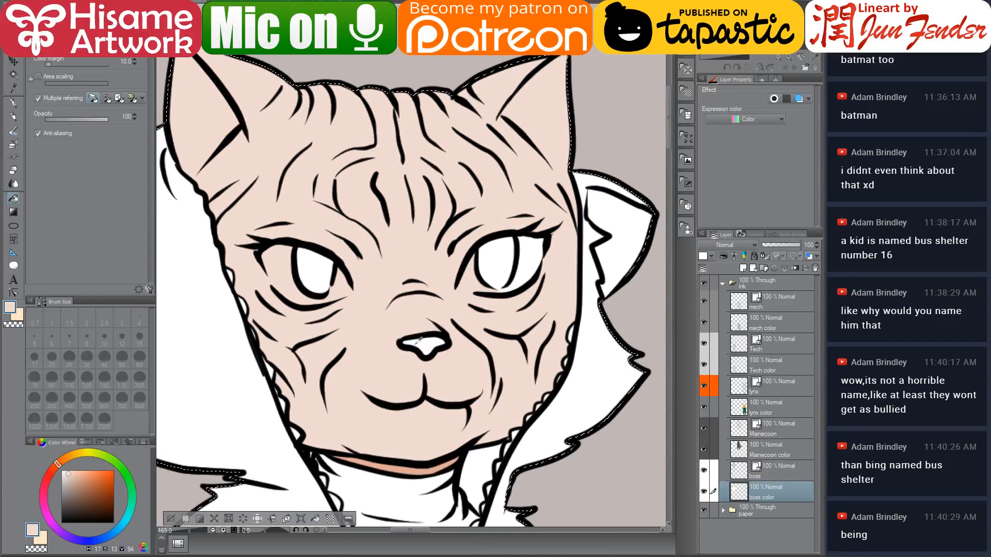
{"action": "left_click", "coordinate": [81, 470]}
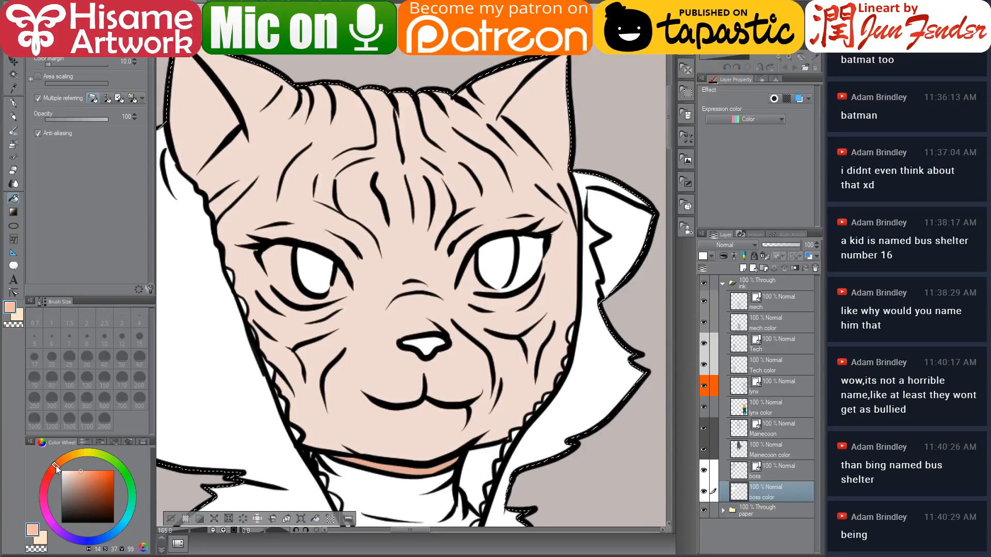
{"action": "left_click", "coordinate": [431, 342]}
{"action": "key", "text": "alt+Tab"}
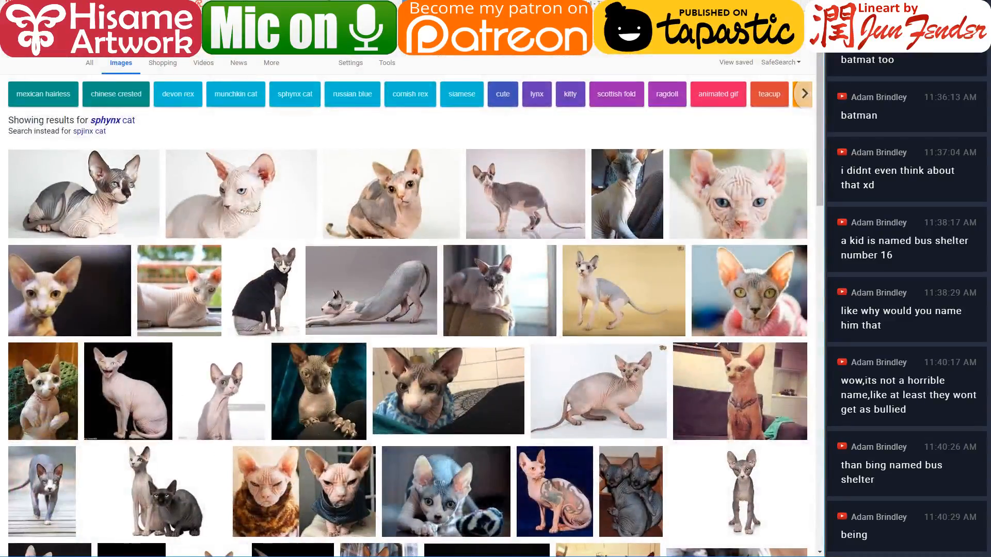
{"action": "key", "text": "alt+Tab"}
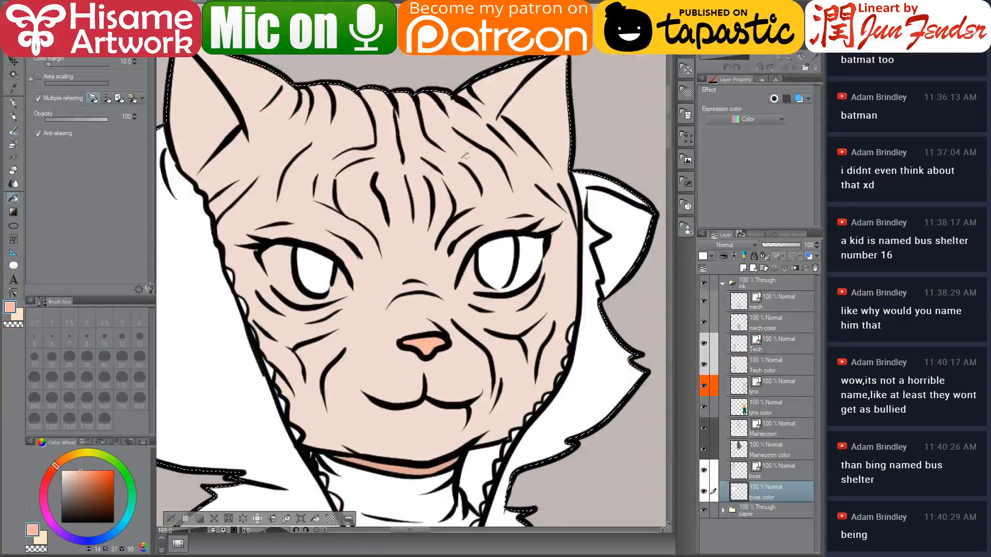
Step: Paint the whites of both the boss's eyes with a size 25 G-pen in white, and resample the face colour
{"action": "left_click_drag", "start_coordinate": [455, 169], "coordinate": [488, 192]}
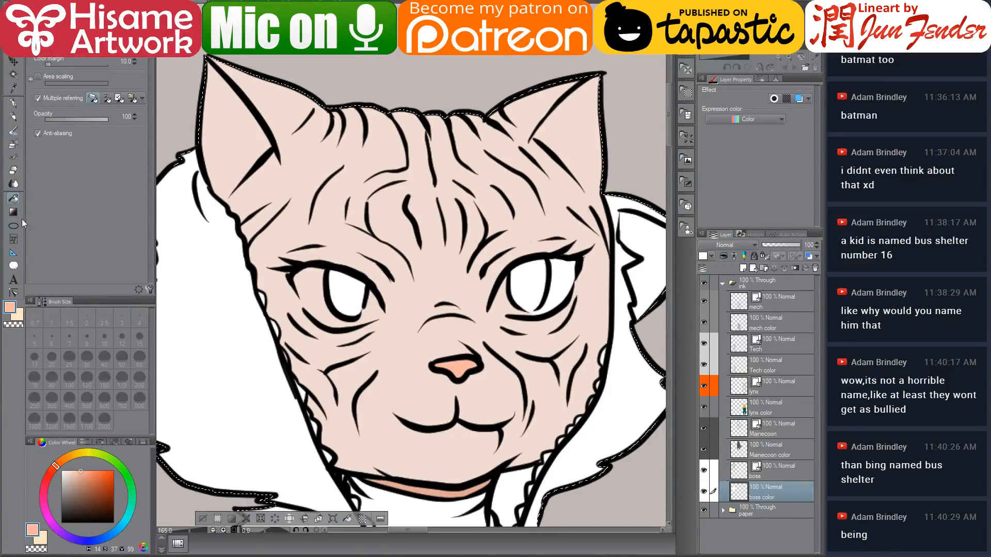
{"action": "left_click_drag", "start_coordinate": [572, 142], "coordinate": [550, 129]}
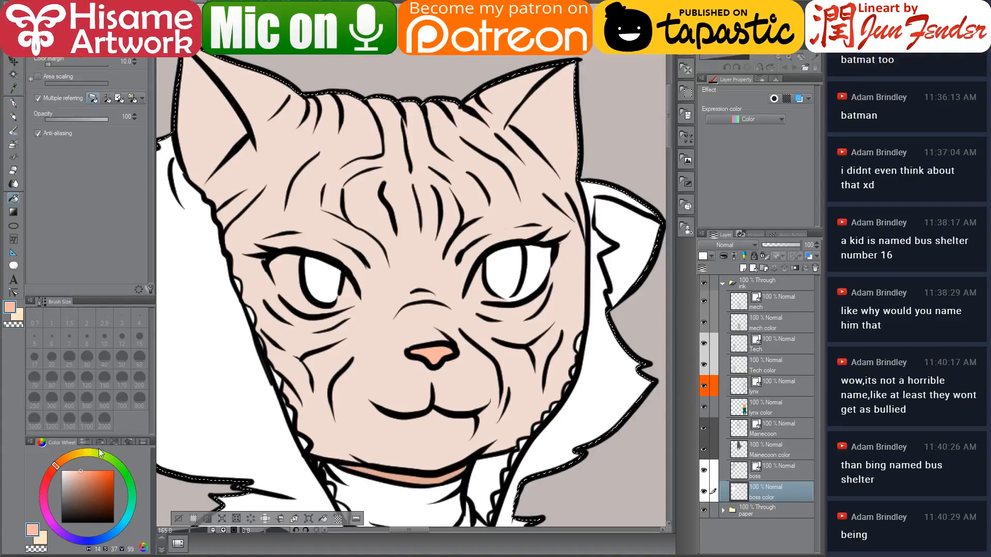
{"action": "left_click_drag", "start_coordinate": [78, 472], "coordinate": [62, 471]}
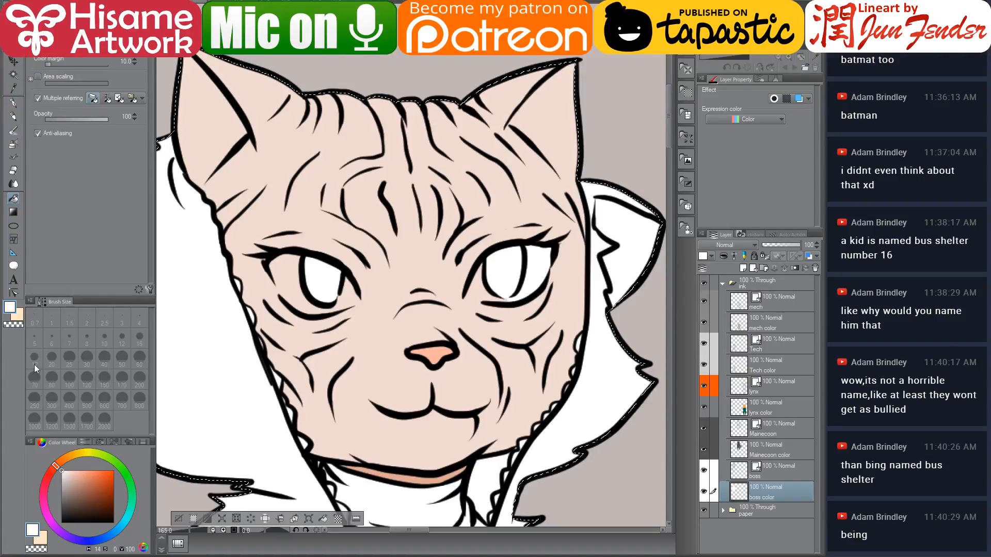
{"action": "left_click", "coordinate": [13, 103]}
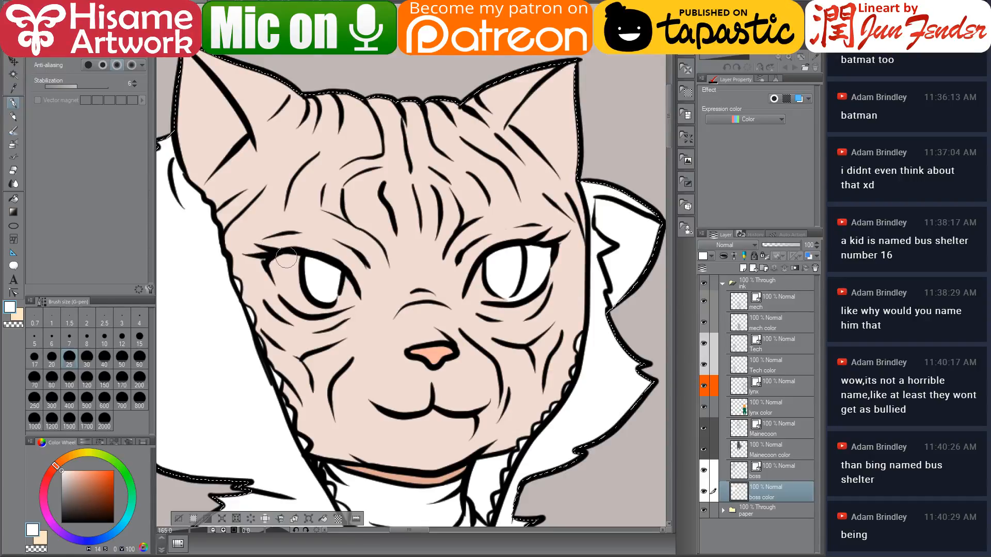
{"action": "mouse_move", "coordinate": [286, 258]}
{"action": "left_mouse_down"}
{"action": "mouse_move", "coordinate": [279, 266]}
{"action": "mouse_move", "coordinate": [309, 310]}
{"action": "mouse_move", "coordinate": [292, 271]}
{"action": "mouse_move", "coordinate": [307, 261]}
{"action": "mouse_move", "coordinate": [345, 286]}
{"action": "mouse_move", "coordinate": [343, 299]}
{"action": "left_mouse_up"}
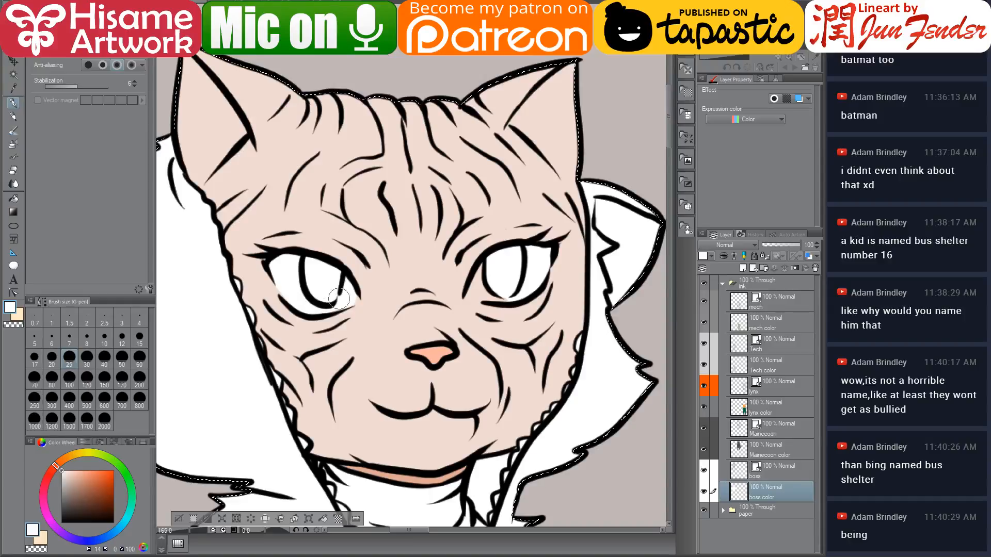
{"action": "mouse_move", "coordinate": [494, 262]}
{"action": "left_mouse_down"}
{"action": "mouse_move", "coordinate": [478, 289]}
{"action": "mouse_move", "coordinate": [497, 295]}
{"action": "left_mouse_up"}
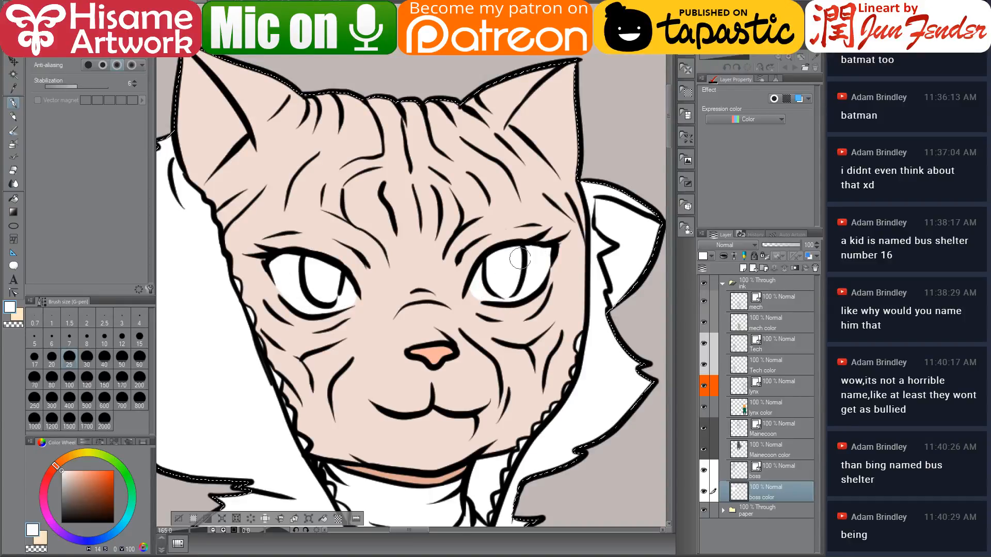
{"action": "left_click", "coordinate": [403, 151], "text": "alt"}
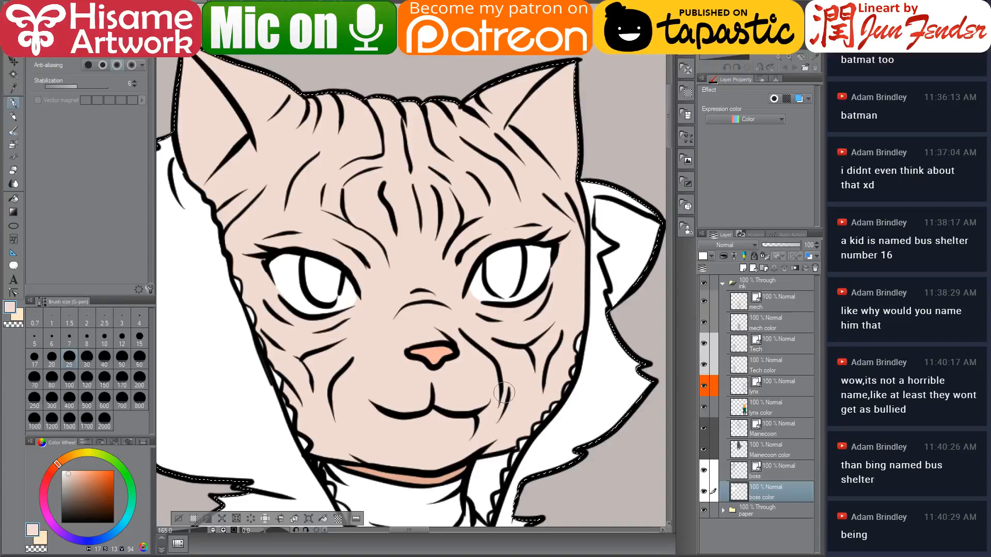
Step: Fill the hood's inner area beside the boss's neck with light grey
{"action": "scroll", "coordinate": [558, 354], "scroll_direction": "down", "scroll_amount": 5}
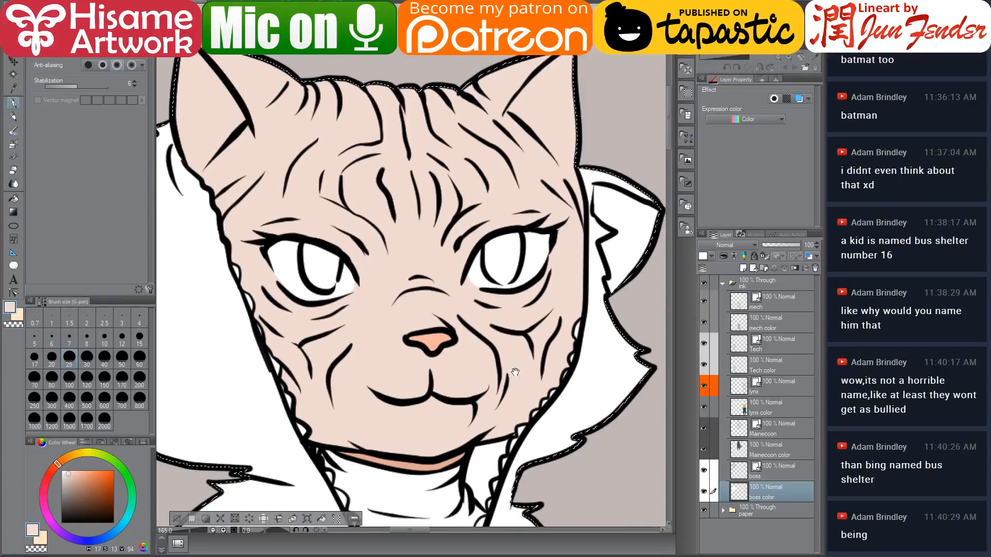
{"action": "left_click", "coordinate": [522, 413], "text": "alt"}
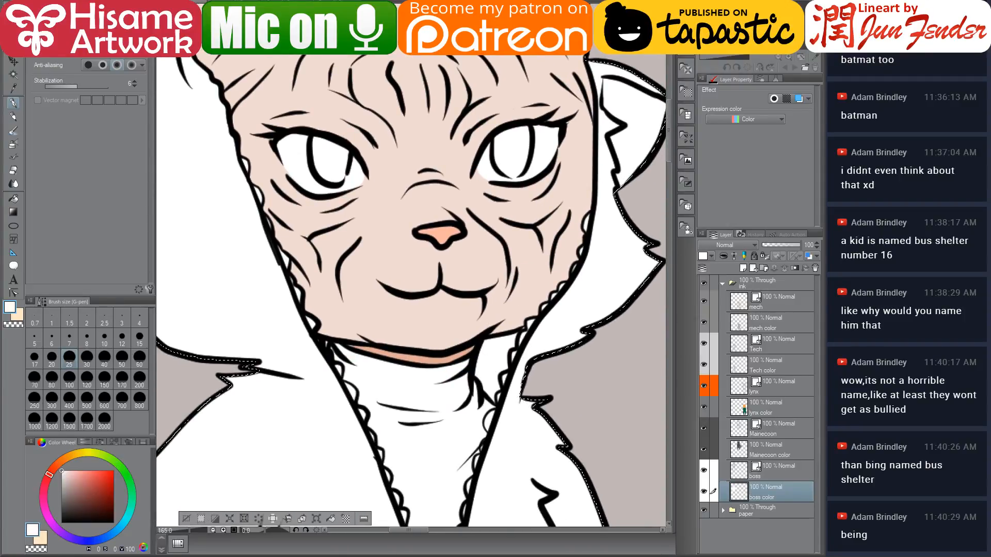
{"action": "left_click", "coordinate": [62, 480]}
{"action": "left_click", "coordinate": [14, 199]}
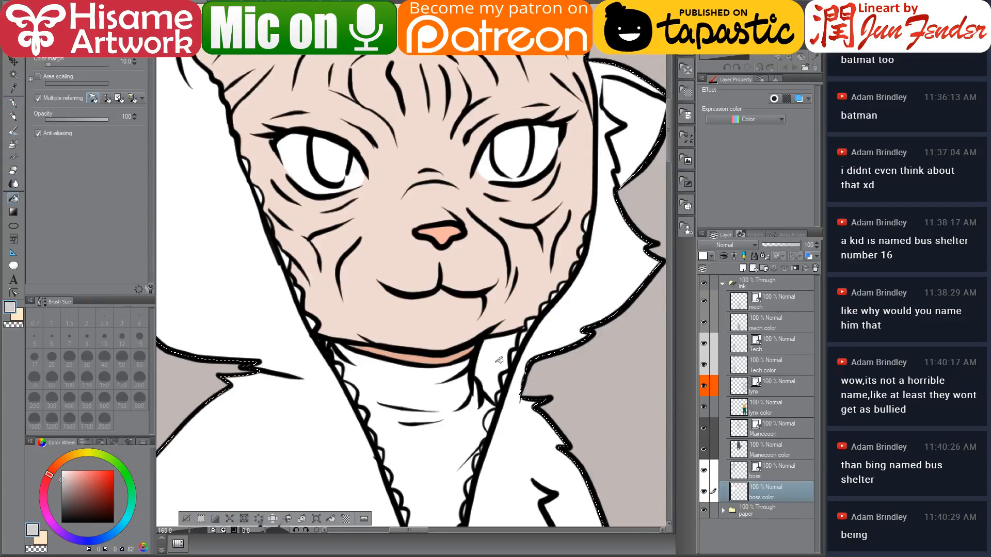
{"action": "left_click", "coordinate": [489, 368]}
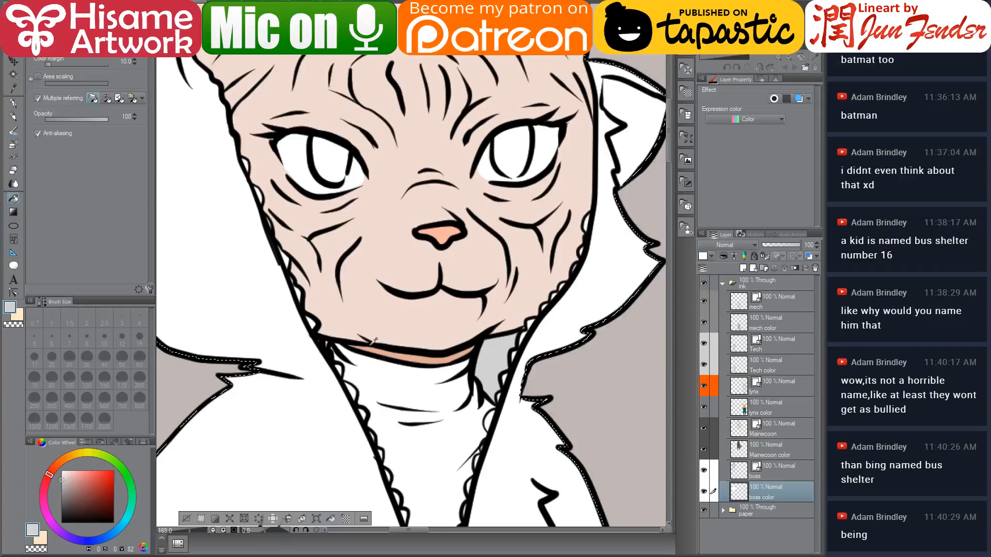
Step: Sample the darker peach from the strip under the boss's chin and switch to the G-pen
{"action": "left_click", "coordinate": [422, 356], "text": "alt"}
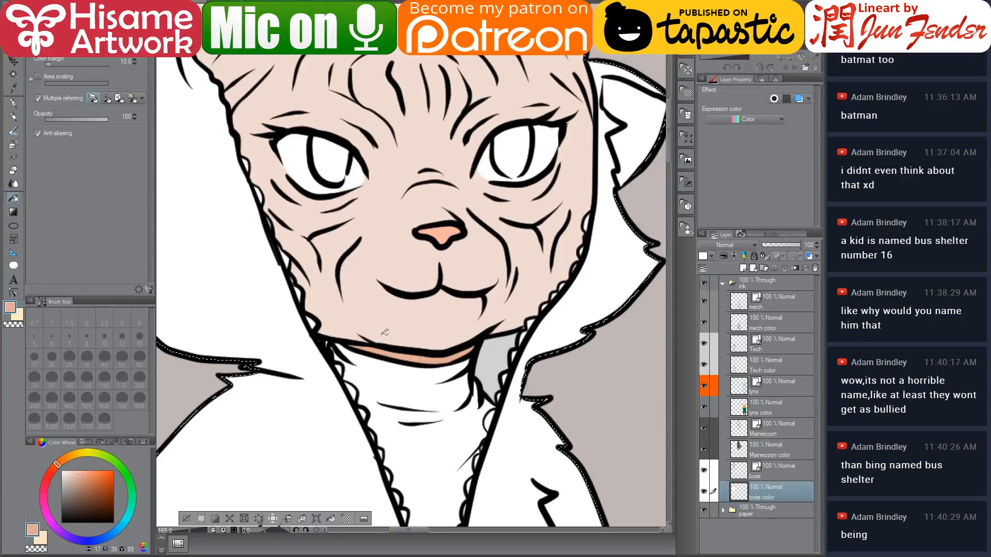
{"action": "left_click", "coordinate": [14, 103]}
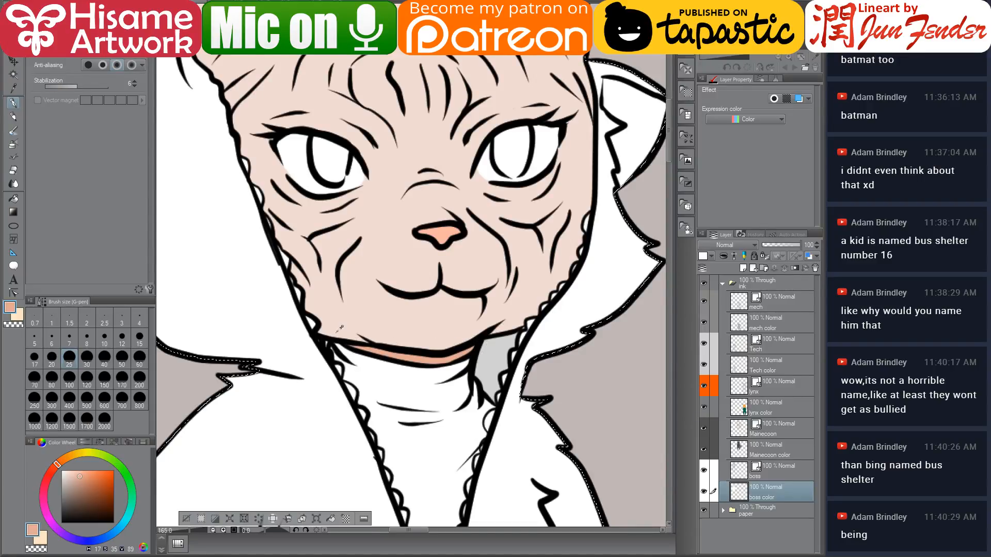
{"action": "scroll", "coordinate": [343, 356], "scroll_direction": "down", "scroll_amount": 3}
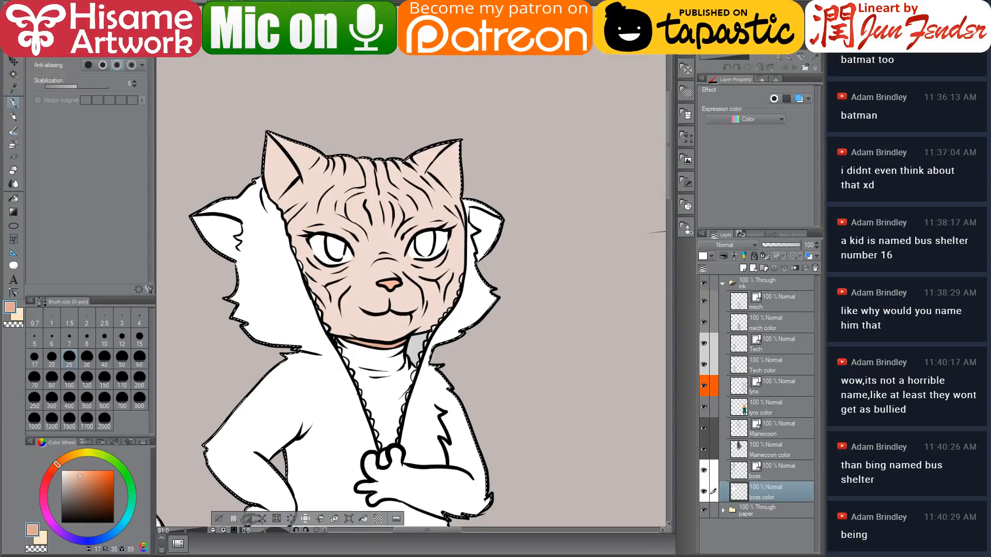
Step: Open the cover final reference and sample the teal from the sleeve of the small cat with the red bow
{"action": "key", "text": "ctrl+Tab"}
{"action": "scroll", "coordinate": [369, 296], "scroll_direction": "down", "scroll_amount": 4}
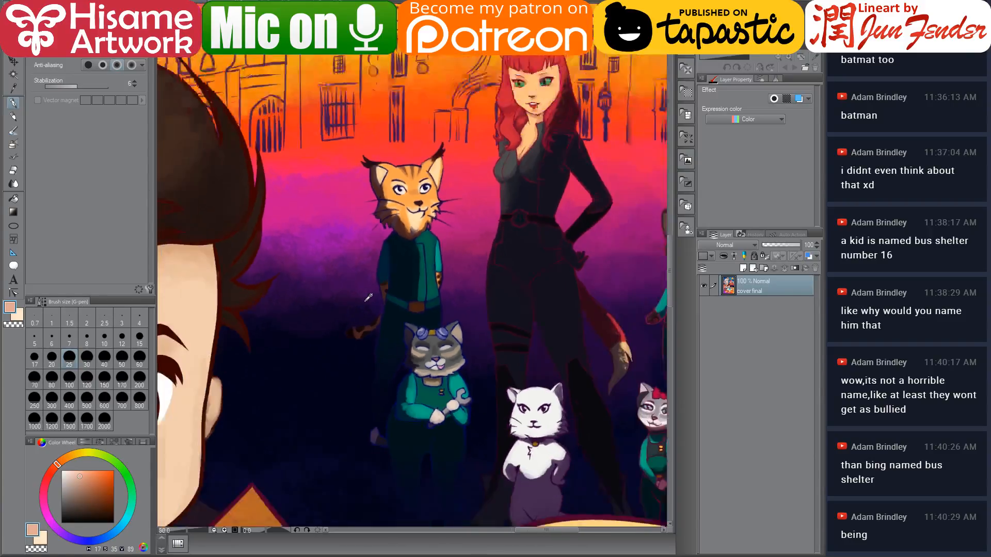
{"action": "scroll", "coordinate": [564, 403], "scroll_direction": "up", "scroll_amount": 5}
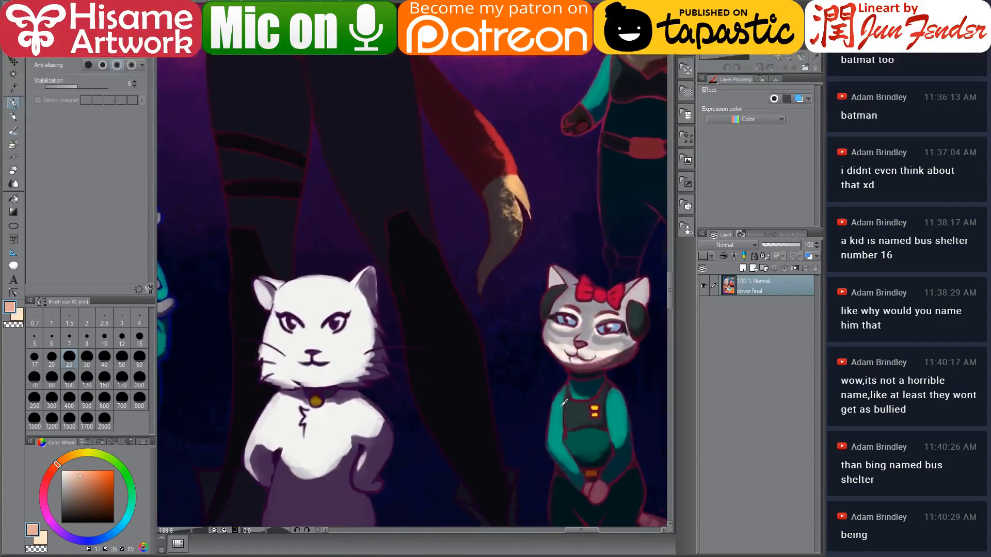
{"action": "scroll", "coordinate": [564, 402], "scroll_direction": "up", "scroll_amount": 1}
{"action": "left_click", "coordinate": [622, 413], "text": "alt"}
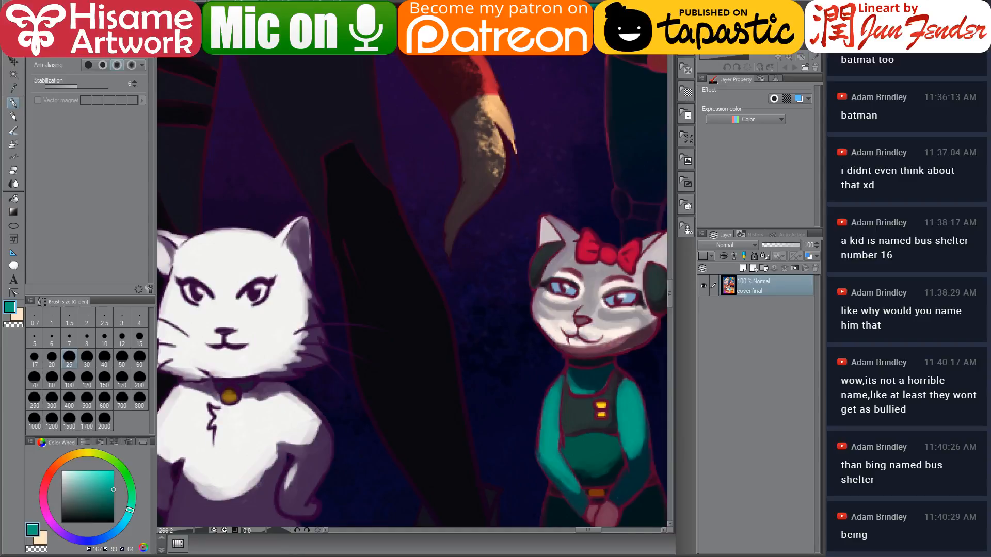
Step: Return to the character sheet and fill the boss's shirt at the hood opening with the sampled teal
{"action": "key", "text": "ctrl+Tab"}
{"action": "scroll", "coordinate": [375, 398], "scroll_direction": "up", "scroll_amount": 2}
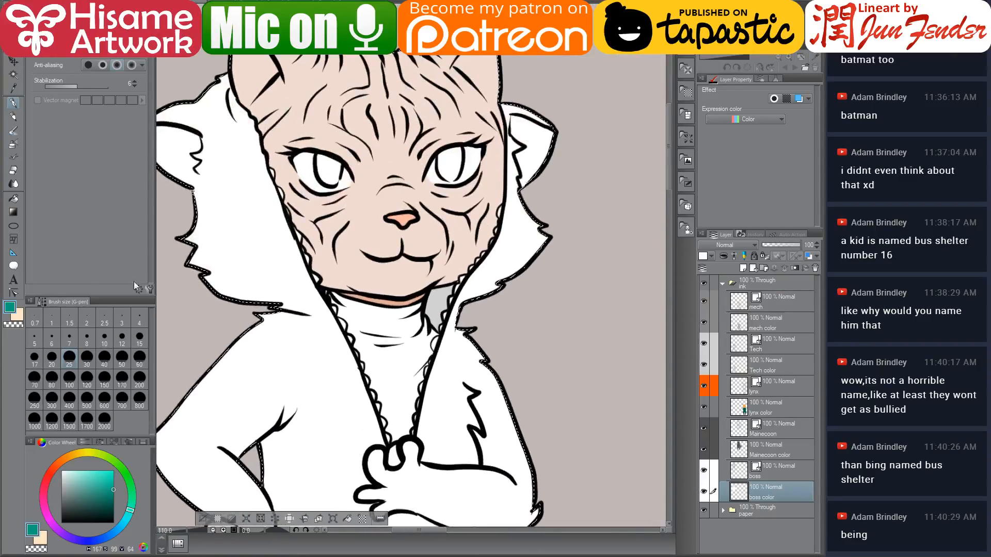
{"action": "left_click", "coordinate": [14, 198]}
{"action": "left_click", "coordinate": [408, 347]}
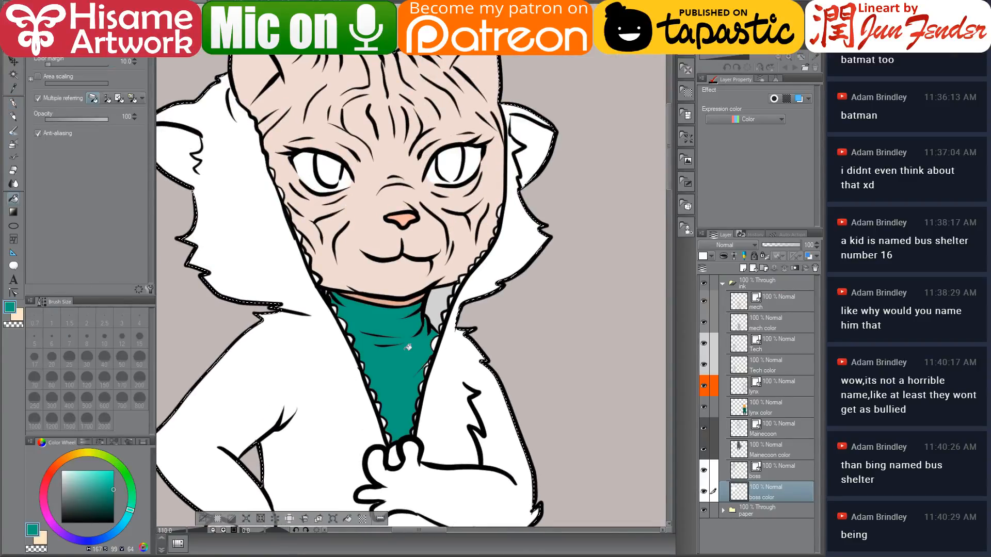
Step: Paint the unfilled gaps along the teal shirt's edge beside the hood trim with the G-pen
{"action": "scroll", "coordinate": [413, 341], "scroll_direction": "up", "scroll_amount": 5}
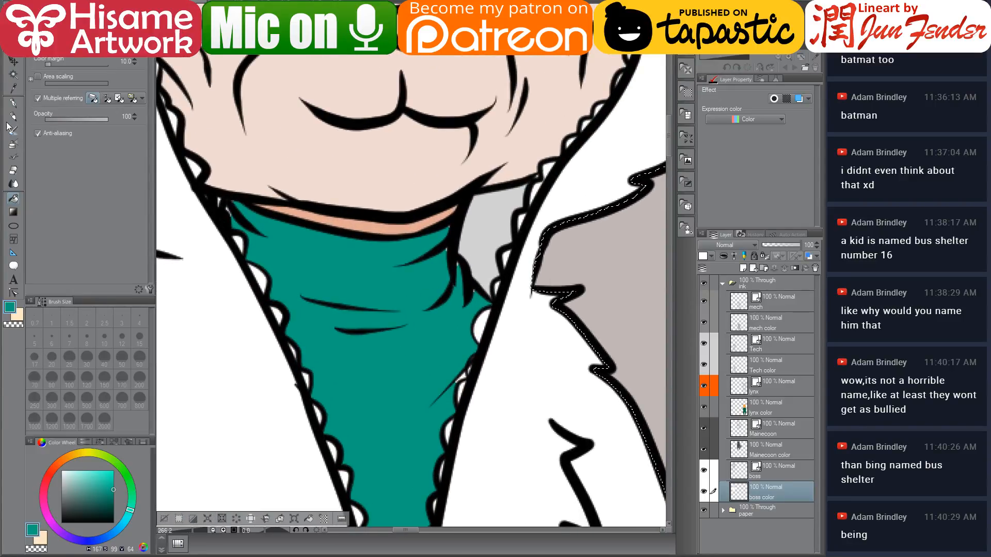
{"action": "left_click", "coordinate": [12, 105]}
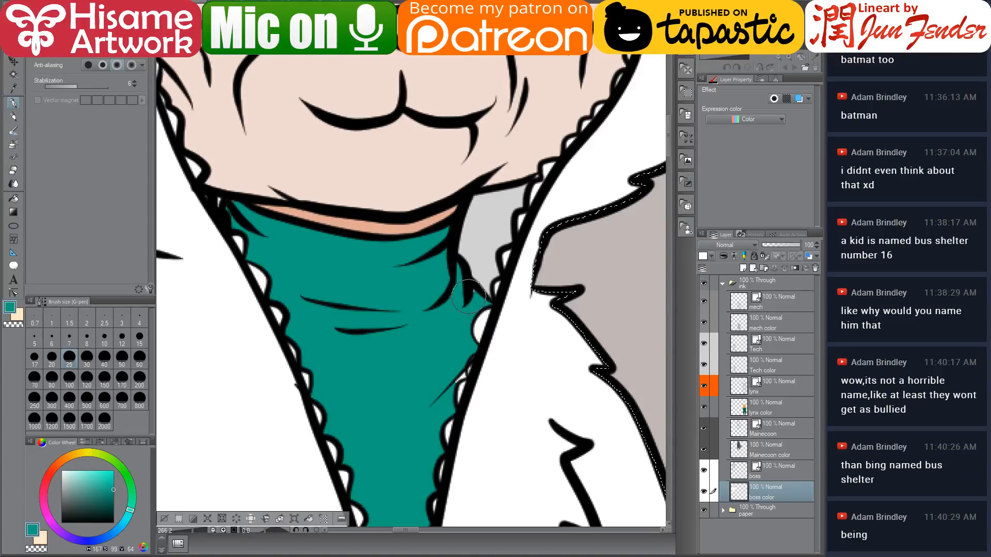
{"action": "left_click_drag", "start_coordinate": [468, 296], "coordinate": [473, 299]}
{"action": "mouse_move", "coordinate": [456, 379]}
{"action": "left_mouse_down"}
{"action": "mouse_move", "coordinate": [453, 362]}
{"action": "mouse_move", "coordinate": [473, 361]}
{"action": "left_mouse_up"}
Step: Touch up the shirt and scalloped hood trim with a size 10 G-pen, sampling the trim's white and the shirt's teal
{"action": "left_click", "coordinate": [481, 323], "text": "alt"}
{"action": "key", "text": "bracketleft"}
{"action": "key", "text": "bracketleft"}
{"action": "key", "text": "bracketleft"}
{"action": "key", "text": "bracketleft"}
{"action": "key", "text": "bracketleft"}
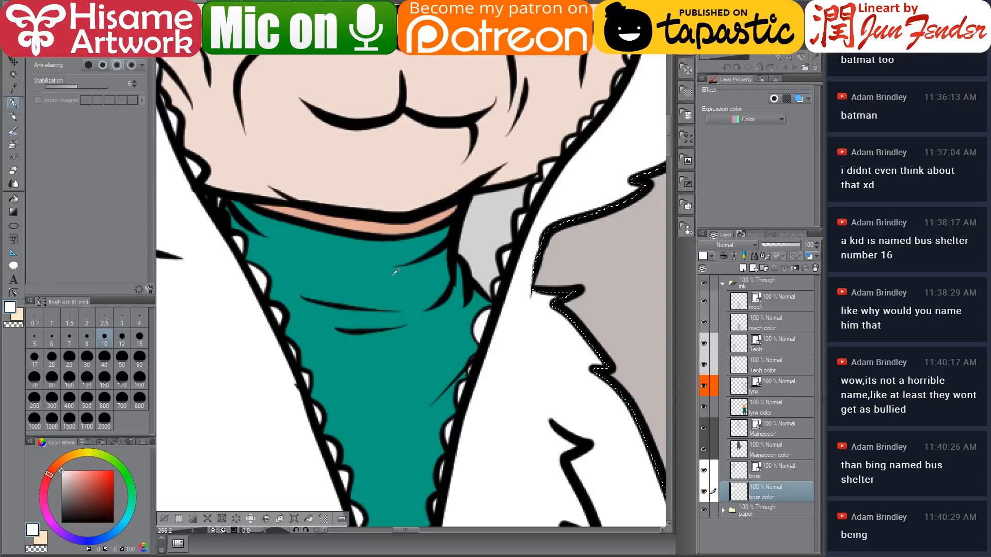
{"action": "scroll", "coordinate": [381, 289], "scroll_direction": "down", "scroll_amount": 1}
{"action": "scroll", "coordinate": [381, 289], "scroll_direction": "up", "scroll_amount": 1}
{"action": "left_click", "coordinate": [381, 290], "text": "alt"}
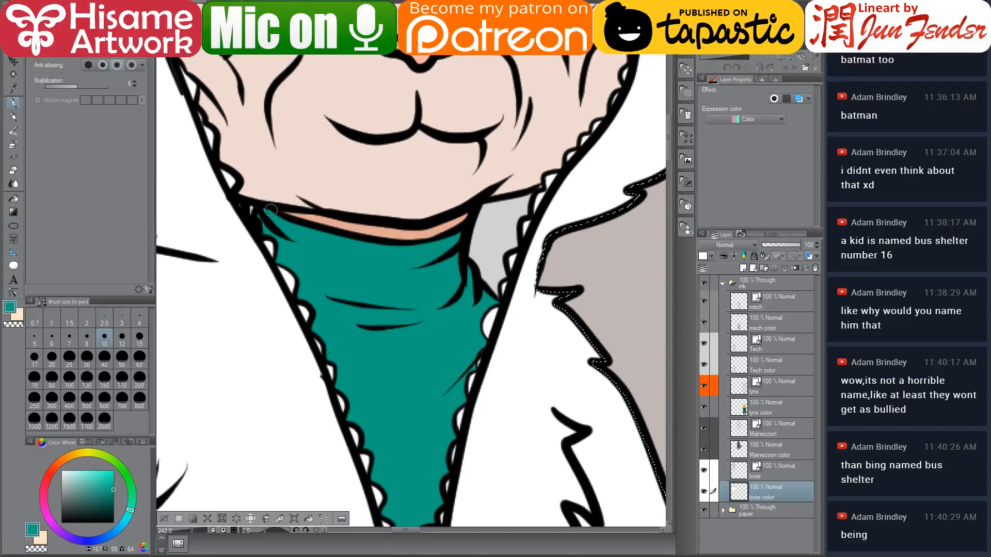
{"action": "scroll", "coordinate": [442, 280], "scroll_direction": "down", "scroll_amount": 3}
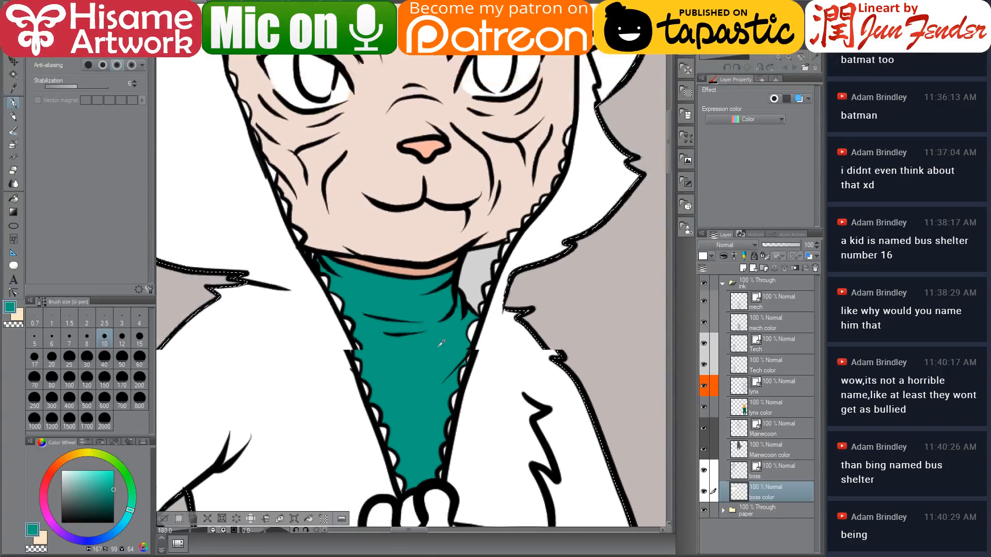
{"action": "scroll", "coordinate": [508, 395], "scroll_direction": "down", "scroll_amount": 1}
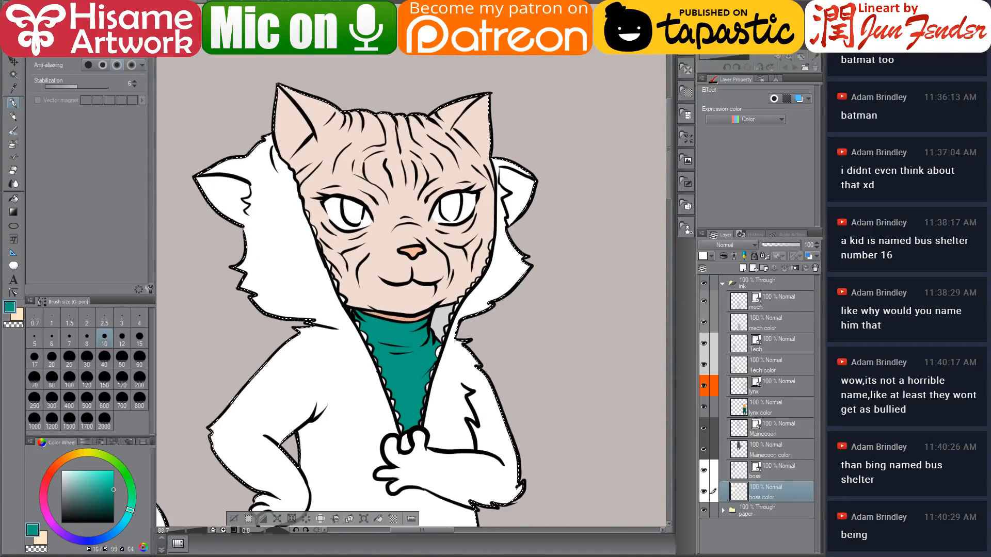
Step: Look through the cover and comic pages 36 and 35 for a colour reference
{"action": "left_click", "coordinate": [320, 32]}
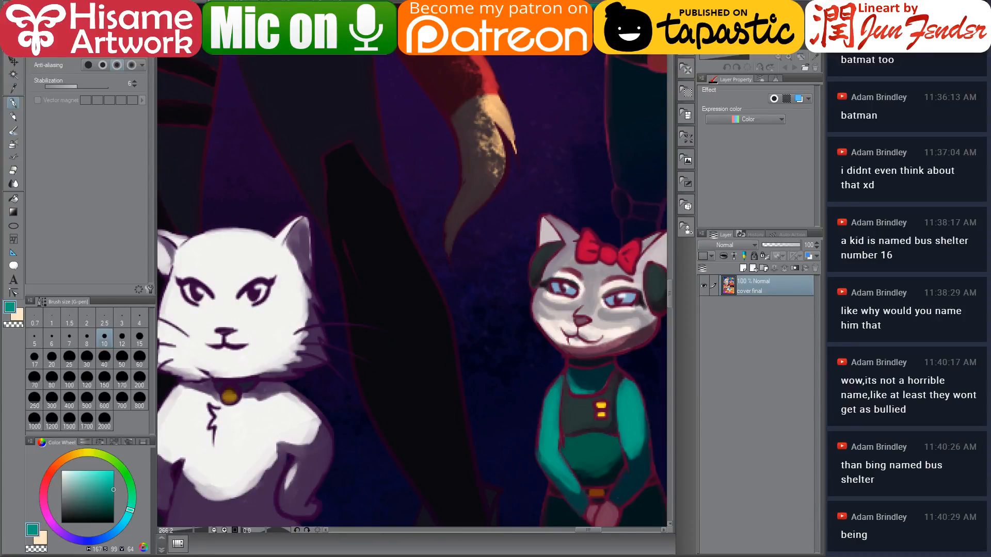
{"action": "left_click", "coordinate": [330, 2]}
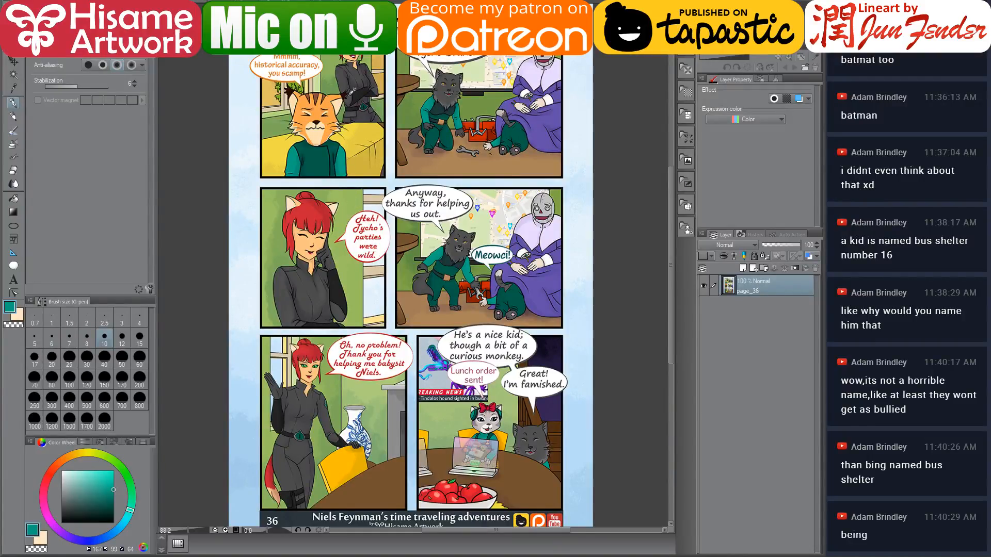
{"action": "left_click", "coordinate": [345, 1]}
{"action": "scroll", "coordinate": [510, 259], "scroll_direction": "down", "scroll_amount": 5}
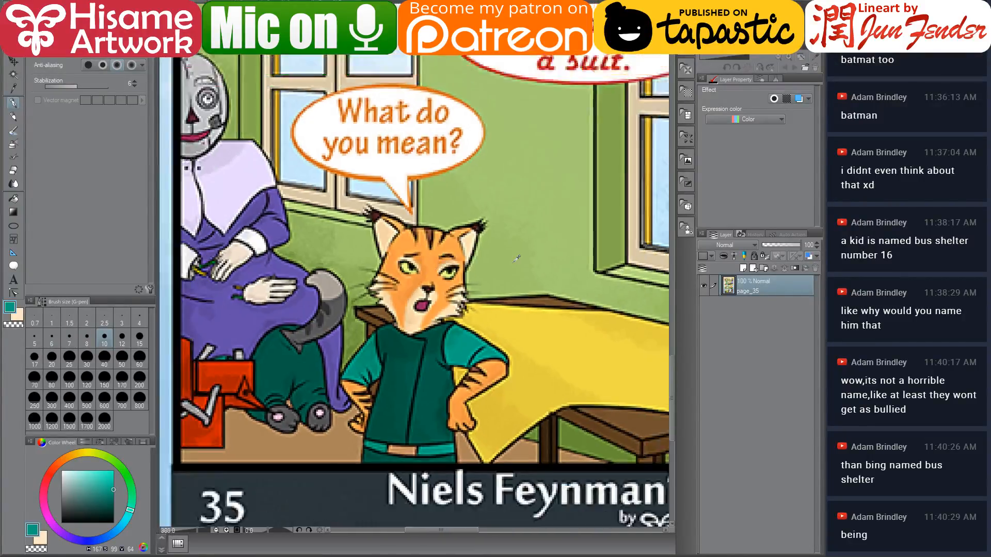
{"action": "left_click_drag", "start_coordinate": [548, 122], "coordinate": [384, 378]}
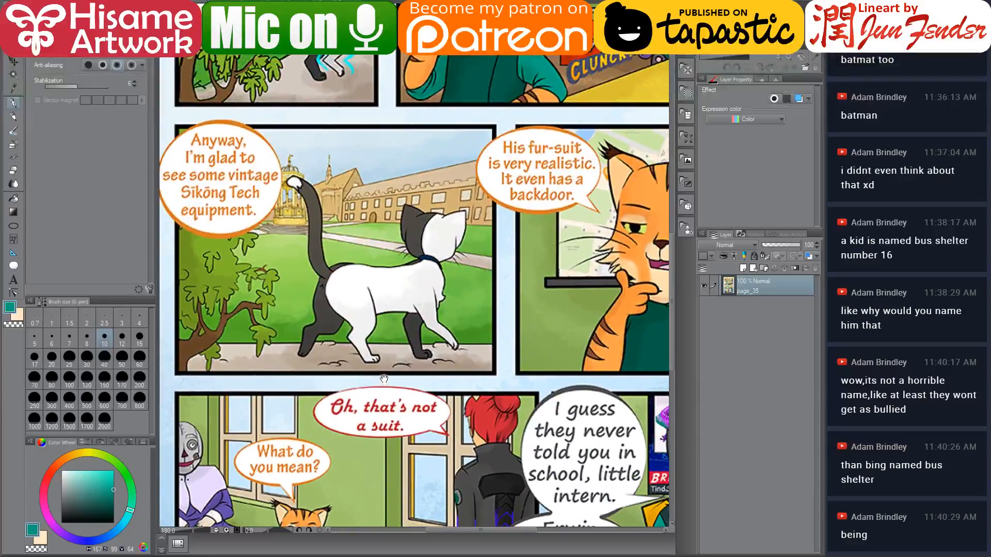
{"action": "scroll", "coordinate": [428, 313], "scroll_direction": "down", "scroll_amount": 5}
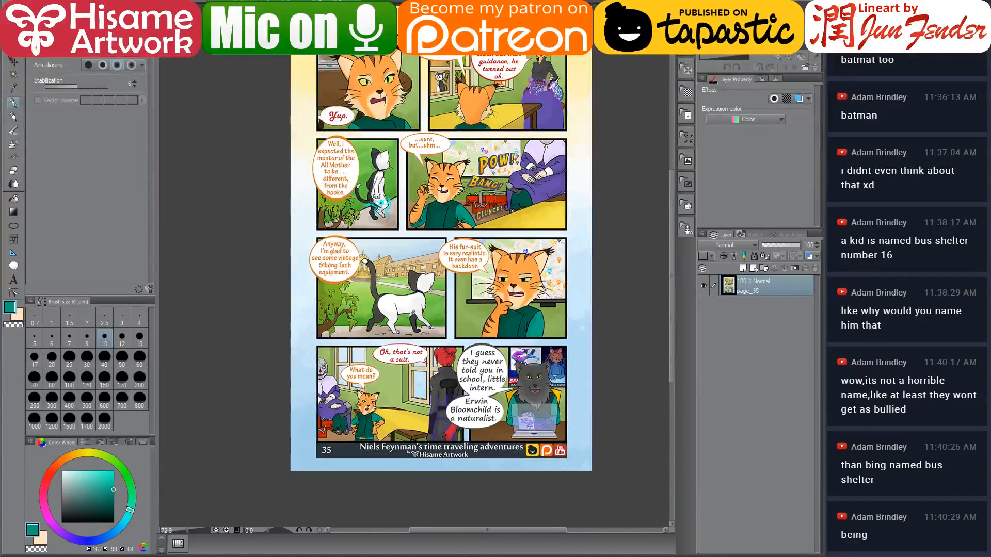
Step: Open Tumbnails_34.jpg as a reference, sample the pink from the white cat's inner ear, and return to the character sheet
{"action": "left_click", "coordinate": [206, 555]}
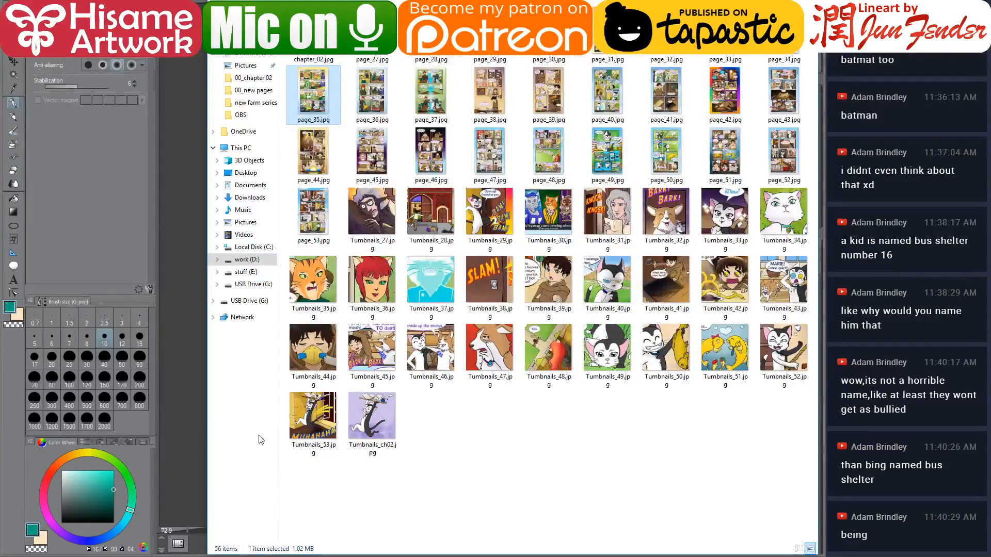
{"action": "left_click", "coordinate": [780, 220]}
{"action": "scroll", "coordinate": [192, 60], "scroll_direction": "up", "scroll_amount": 10}
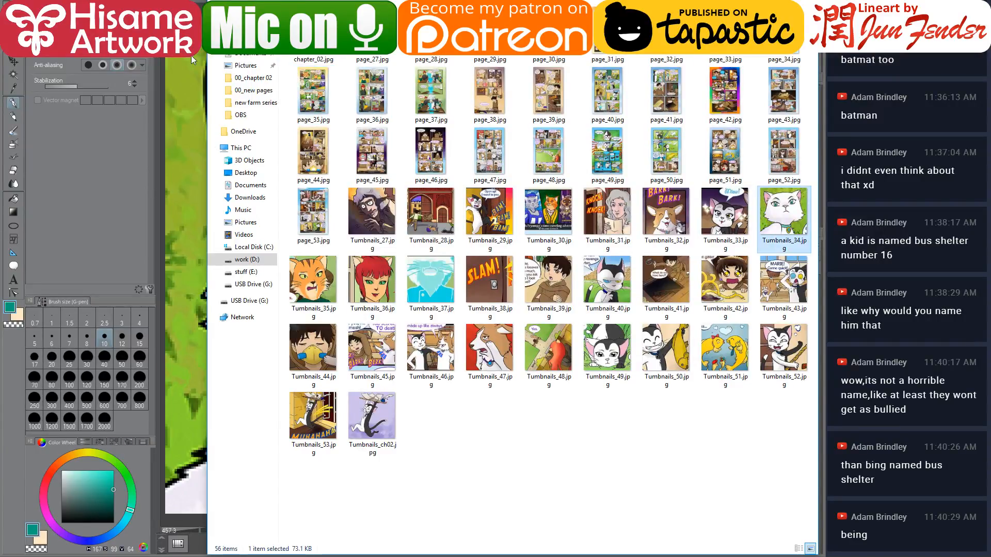
{"action": "left_click", "coordinate": [190, 50]}
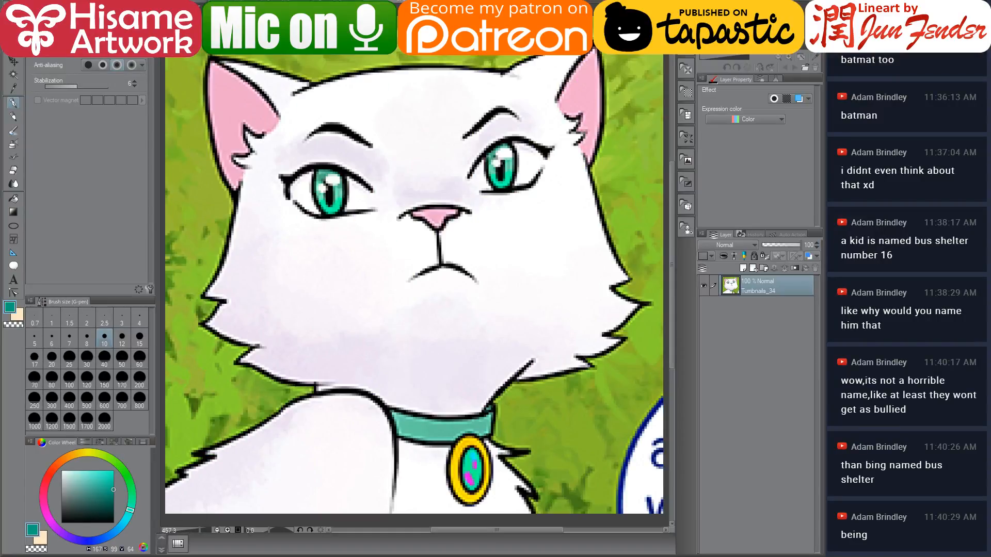
{"action": "left_click", "coordinate": [590, 88], "text": "alt"}
{"action": "key", "text": "ctrl+Tab"}
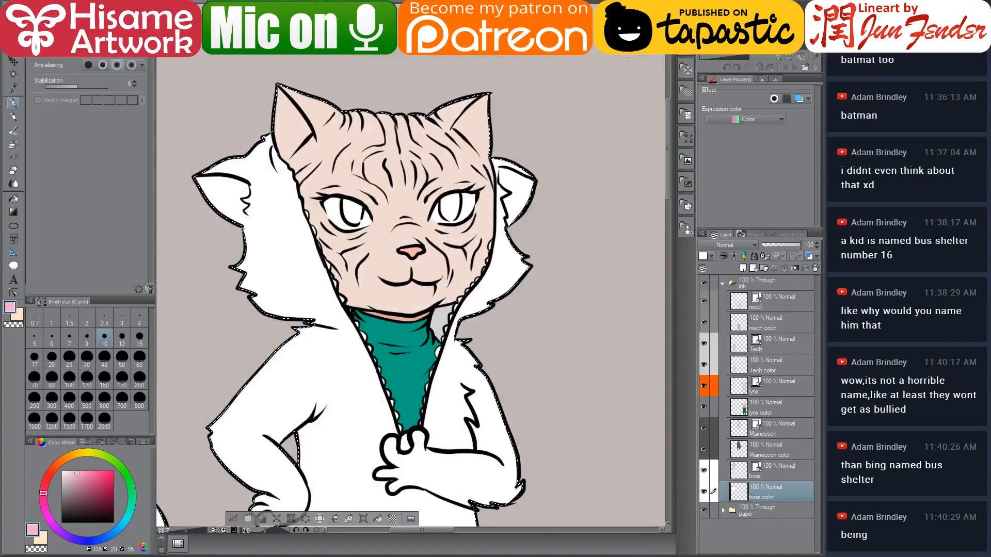
Step: Paint the inside of the hood's left ear pink with a size 17 G-pen
{"action": "scroll", "coordinate": [516, 201], "scroll_direction": "up", "scroll_amount": 5}
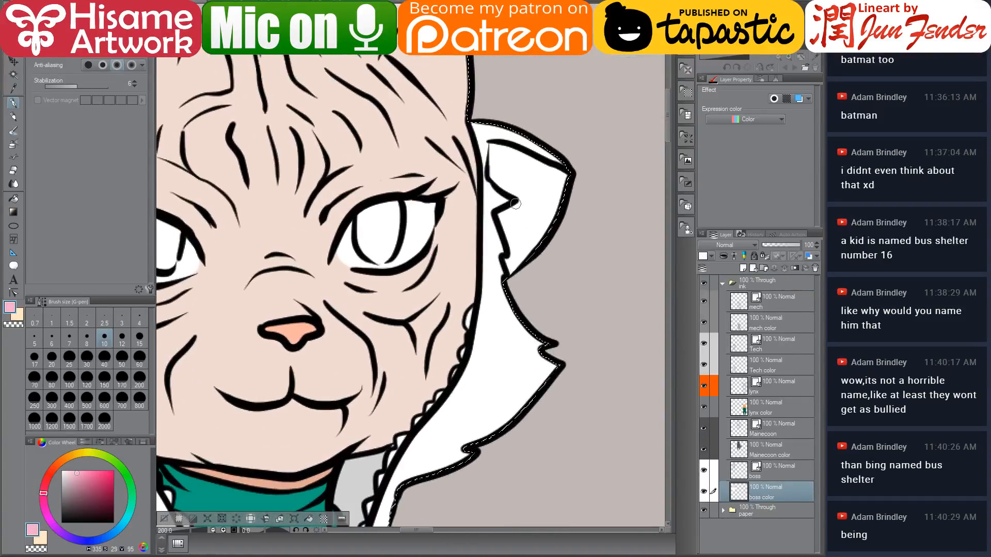
{"action": "left_click_drag", "start_coordinate": [490, 144], "coordinate": [497, 179]}
{"action": "key", "text": "bracketright"}
{"action": "key", "text": "bracketright"}
{"action": "key", "text": "bracketright"}
{"action": "mouse_move", "coordinate": [491, 145]}
{"action": "left_mouse_down"}
{"action": "mouse_move", "coordinate": [498, 176]}
{"action": "mouse_move", "coordinate": [520, 194]}
{"action": "mouse_move", "coordinate": [525, 183]}
{"action": "mouse_move", "coordinate": [500, 147]}
{"action": "mouse_move", "coordinate": [560, 176]}
{"action": "mouse_move", "coordinate": [534, 167]}
{"action": "mouse_move", "coordinate": [549, 210]}
{"action": "mouse_move", "coordinate": [524, 243]}
{"action": "mouse_move", "coordinate": [548, 219]}
{"action": "mouse_move", "coordinate": [512, 266]}
{"action": "mouse_move", "coordinate": [504, 216]}
{"action": "mouse_move", "coordinate": [519, 204]}
{"action": "mouse_move", "coordinate": [520, 218]}
{"action": "mouse_move", "coordinate": [549, 184]}
{"action": "mouse_move", "coordinate": [516, 263]}
{"action": "mouse_move", "coordinate": [541, 182]}
{"action": "mouse_move", "coordinate": [510, 177]}
{"action": "left_mouse_up"}
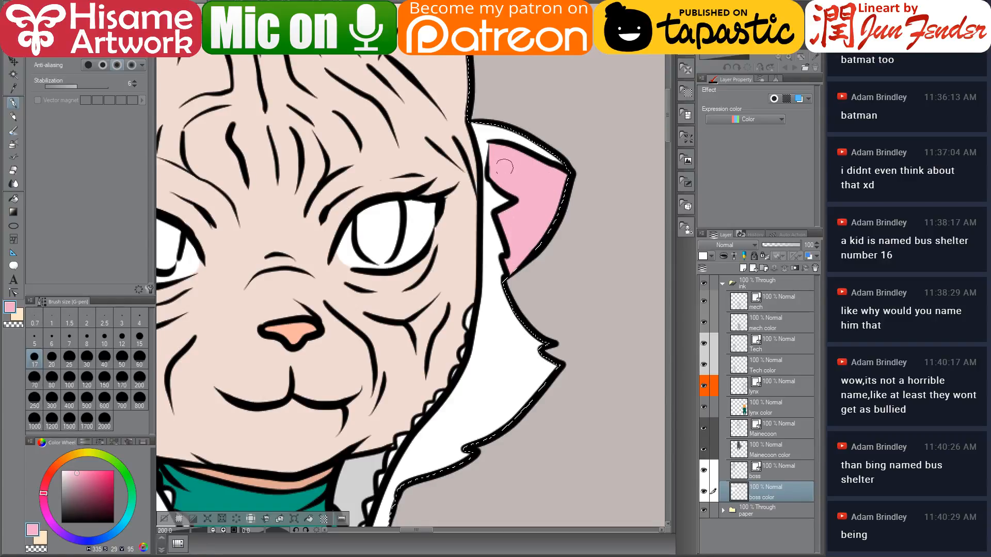
Step: Paint the inside of the hood's other ear and the boss's nose with the same pink
{"action": "left_click_drag", "start_coordinate": [280, 292], "coordinate": [672, 300]}
{"action": "mouse_move", "coordinate": [201, 176]}
{"action": "left_mouse_down"}
{"action": "mouse_move", "coordinate": [258, 256]}
{"action": "mouse_move", "coordinate": [286, 265]}
{"action": "mouse_move", "coordinate": [288, 247]}
{"action": "mouse_move", "coordinate": [297, 280]}
{"action": "mouse_move", "coordinate": [293, 245]}
{"action": "mouse_move", "coordinate": [312, 234]}
{"action": "mouse_move", "coordinate": [295, 246]}
{"action": "mouse_move", "coordinate": [302, 234]}
{"action": "mouse_move", "coordinate": [291, 209]}
{"action": "mouse_move", "coordinate": [311, 201]}
{"action": "mouse_move", "coordinate": [294, 184]}
{"action": "left_mouse_up"}
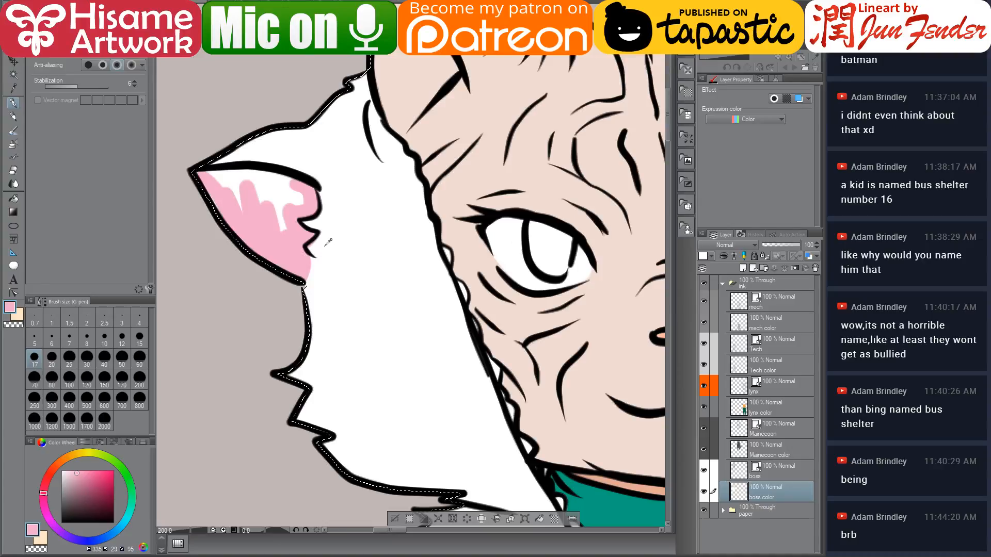
{"action": "left_click", "coordinate": [328, 242], "text": "alt"}
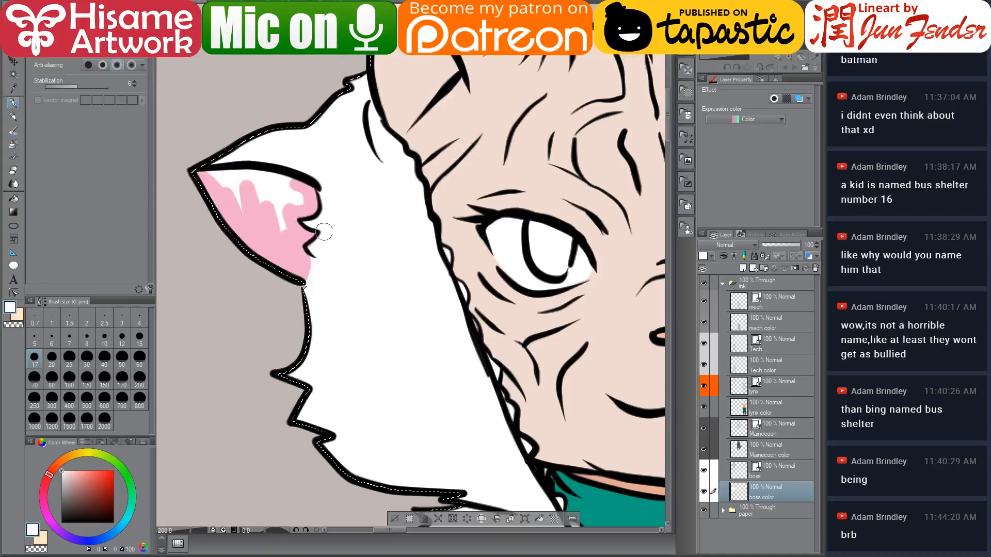
{"action": "left_click", "coordinate": [293, 210], "text": "alt"}
{"action": "mouse_move", "coordinate": [305, 195]}
{"action": "left_mouse_down"}
{"action": "mouse_move", "coordinate": [286, 190]}
{"action": "mouse_move", "coordinate": [279, 212]}
{"action": "mouse_move", "coordinate": [267, 182]}
{"action": "mouse_move", "coordinate": [213, 176]}
{"action": "left_mouse_up"}
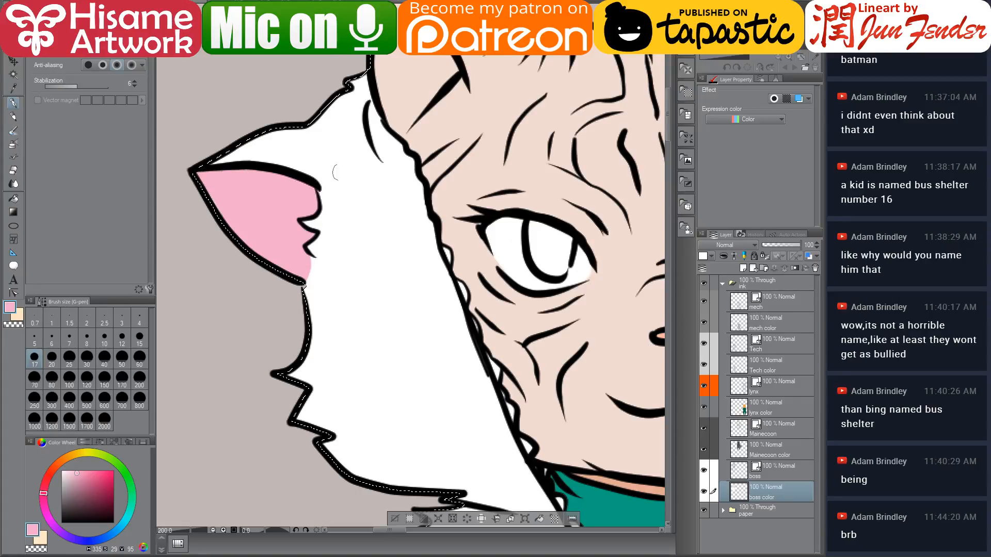
{"action": "scroll", "coordinate": [335, 171], "scroll_direction": "right", "scroll_amount": 5}
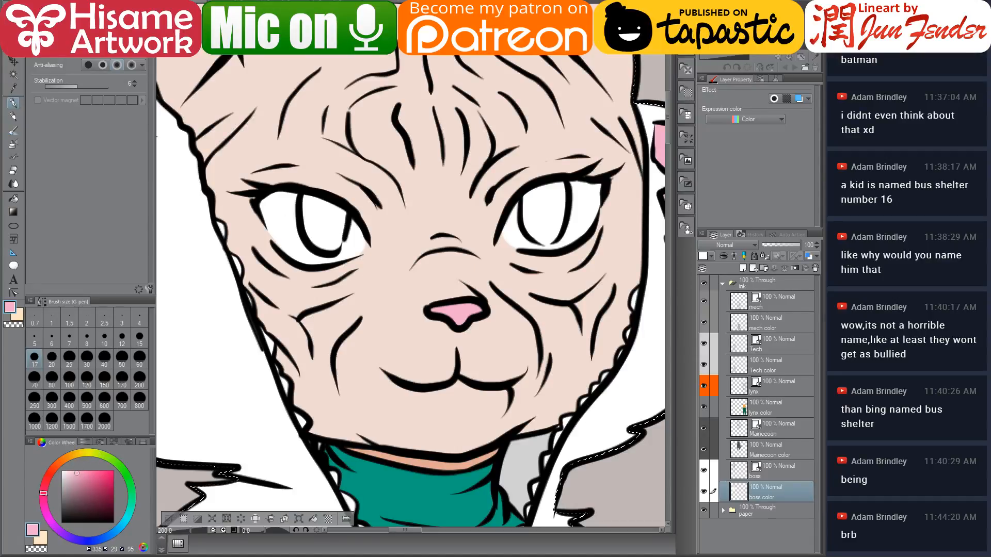
Step: Set the drawing colour to a pale peach, choose the Fill tool, and clear the selection around the boss
{"action": "left_click", "coordinate": [76, 471]}
{"action": "left_click", "coordinate": [54, 466]}
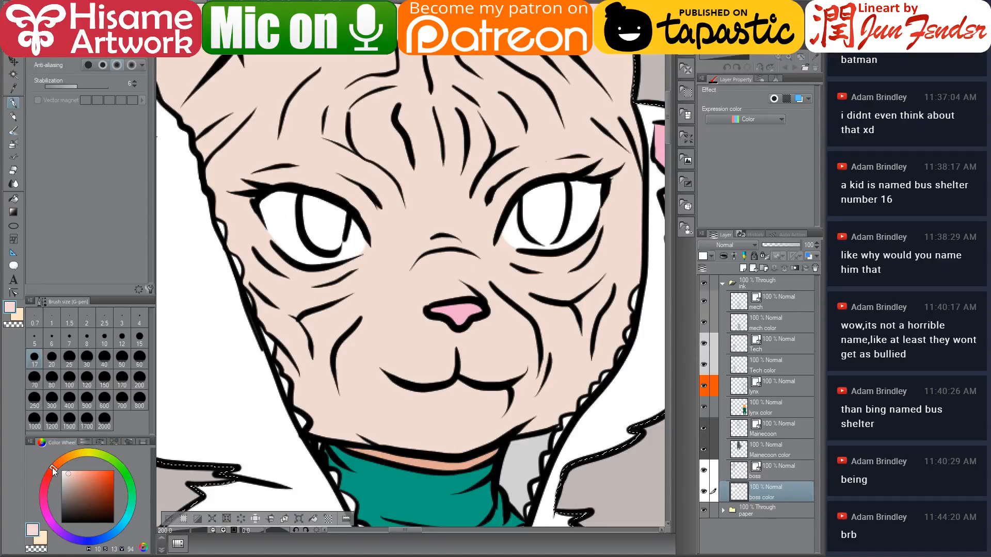
{"action": "key", "text": "g"}
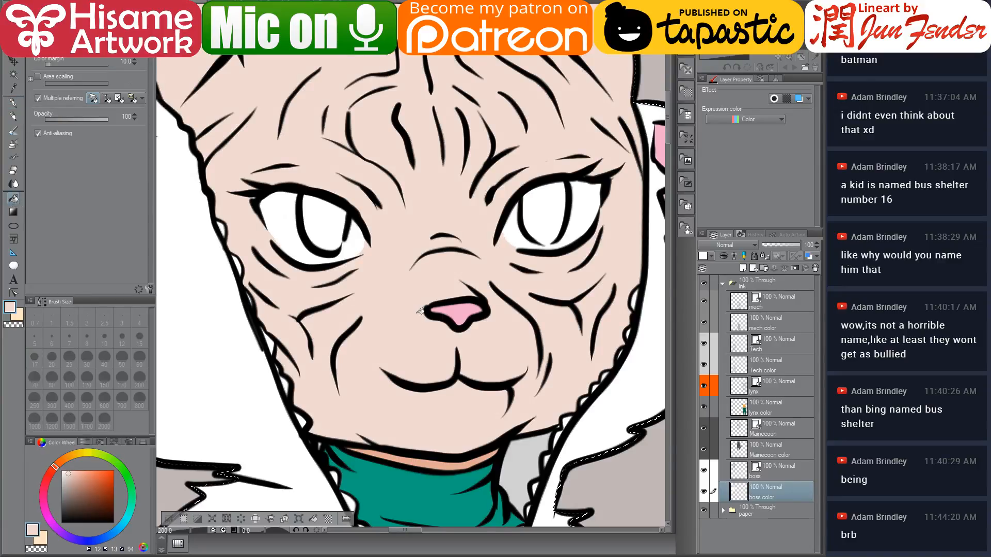
{"action": "scroll", "coordinate": [444, 307], "scroll_direction": "down", "scroll_amount": 4}
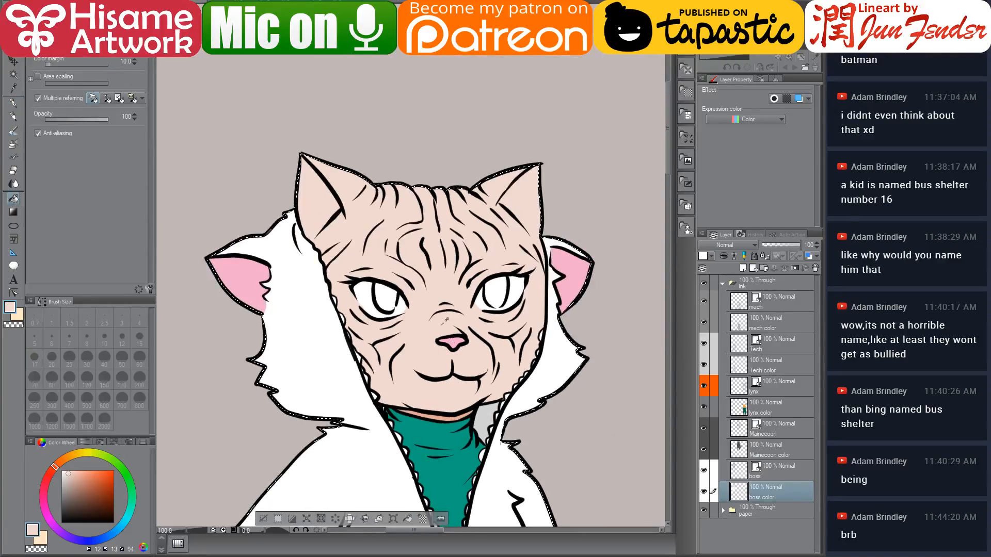
{"action": "scroll", "coordinate": [448, 311], "scroll_direction": "down", "scroll_amount": 3}
{"action": "left_click_drag", "start_coordinate": [458, 381], "coordinate": [393, 246]}
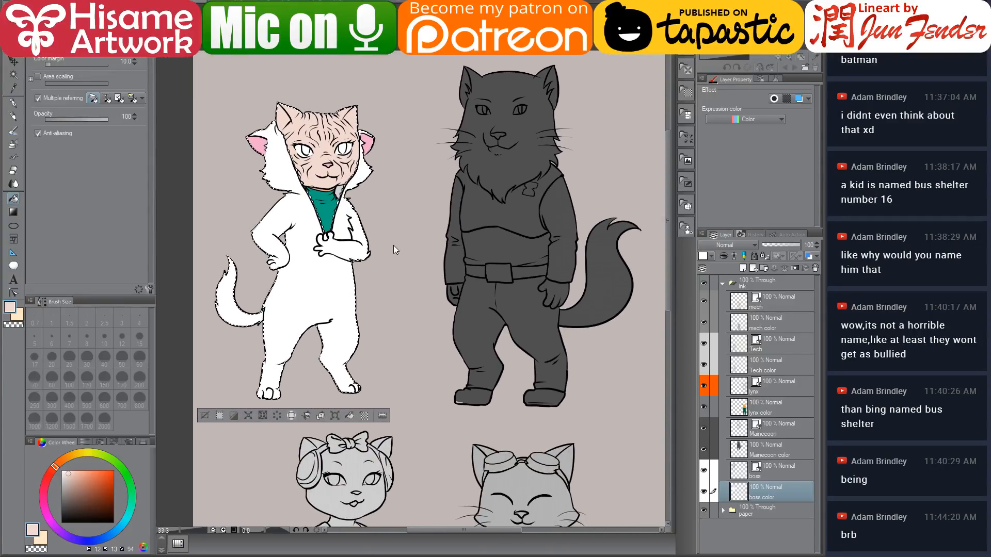
{"action": "key", "text": "ctrl+d"}
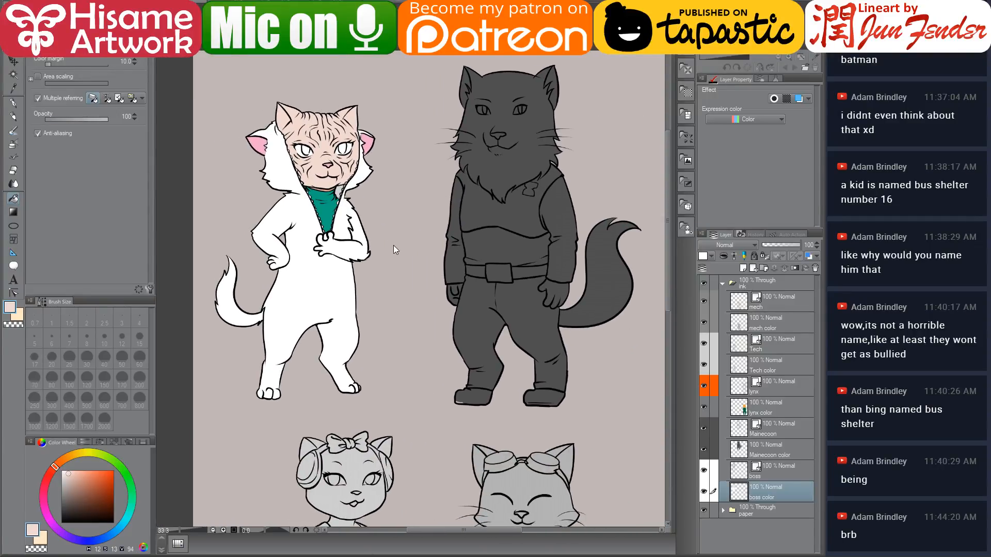
Step: Sample the hood ear's pink and paint the inside of the boss's own left ear with the G-pen
{"action": "left_click", "coordinate": [13, 103]}
{"action": "scroll", "coordinate": [306, 99], "scroll_direction": "up", "scroll_amount": 3}
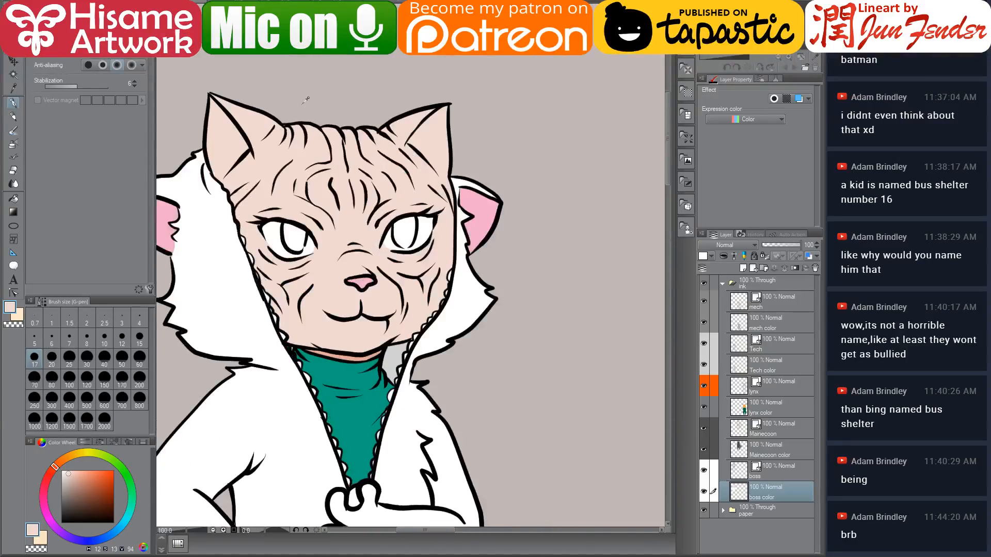
{"action": "scroll", "coordinate": [305, 99], "scroll_direction": "up", "scroll_amount": 4}
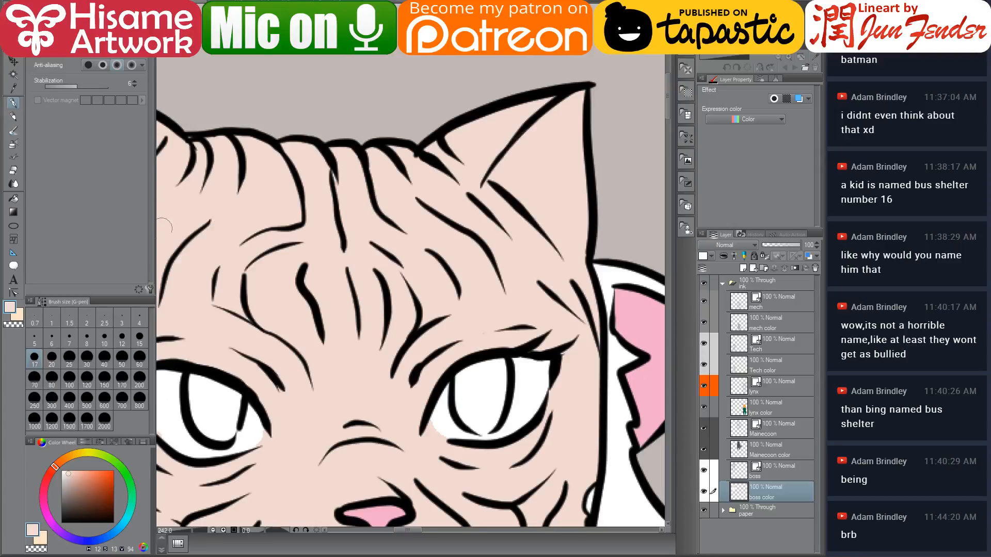
{"action": "left_click", "coordinate": [645, 369], "text": "alt"}
{"action": "mouse_move", "coordinate": [514, 155]}
{"action": "left_mouse_down"}
{"action": "mouse_move", "coordinate": [493, 178]}
{"action": "mouse_move", "coordinate": [583, 92]}
{"action": "mouse_move", "coordinate": [567, 206]}
{"action": "left_mouse_up"}
{"action": "mouse_move", "coordinate": [497, 180]}
{"action": "left_mouse_down"}
{"action": "mouse_move", "coordinate": [575, 254]}
{"action": "mouse_move", "coordinate": [562, 240]}
{"action": "mouse_move", "coordinate": [570, 248]}
{"action": "mouse_move", "coordinate": [569, 124]}
{"action": "mouse_move", "coordinate": [573, 250]}
{"action": "mouse_move", "coordinate": [580, 233]}
{"action": "mouse_move", "coordinate": [580, 104]}
{"action": "mouse_move", "coordinate": [561, 152]}
{"action": "mouse_move", "coordinate": [556, 140]}
{"action": "mouse_move", "coordinate": [559, 199]}
{"action": "mouse_move", "coordinate": [531, 183]}
{"action": "left_mouse_up"}
Step: Paint the inside of the boss's own right ear with the same pink
{"action": "left_click_drag", "start_coordinate": [283, 212], "coordinate": [531, 248]}
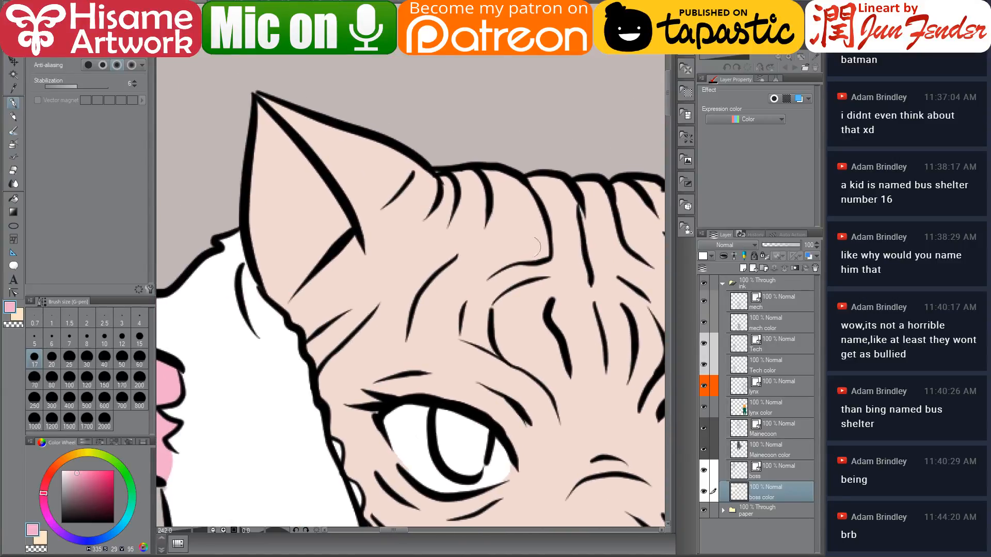
{"action": "mouse_move", "coordinate": [257, 117]}
{"action": "left_mouse_down"}
{"action": "mouse_move", "coordinate": [338, 225]}
{"action": "mouse_move", "coordinate": [273, 301]}
{"action": "mouse_move", "coordinate": [326, 238]}
{"action": "mouse_move", "coordinate": [311, 188]}
{"action": "mouse_move", "coordinate": [263, 122]}
{"action": "mouse_move", "coordinate": [275, 279]}
{"action": "left_mouse_up"}
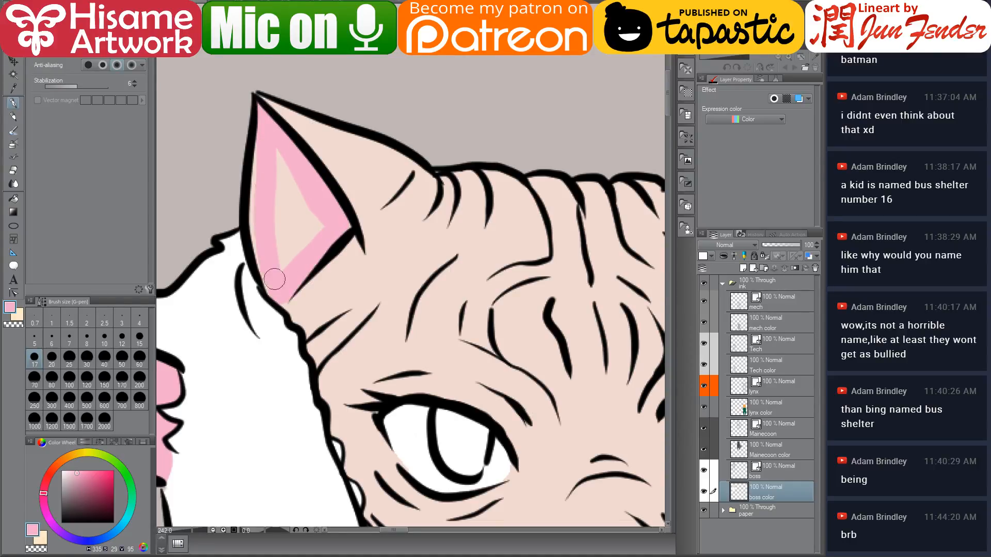
{"action": "mouse_move", "coordinate": [261, 130]}
{"action": "left_mouse_down"}
{"action": "mouse_move", "coordinate": [255, 207]}
{"action": "mouse_move", "coordinate": [271, 284]}
{"action": "mouse_move", "coordinate": [275, 157]}
{"action": "mouse_move", "coordinate": [280, 272]}
{"action": "mouse_move", "coordinate": [298, 173]}
{"action": "mouse_move", "coordinate": [347, 226]}
{"action": "left_mouse_up"}
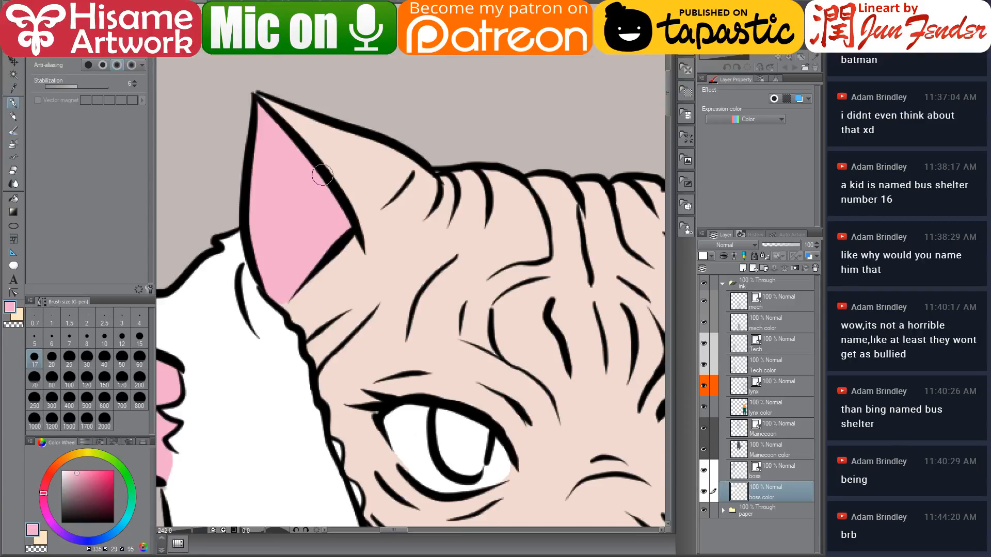
{"action": "scroll", "coordinate": [322, 175], "scroll_direction": "down", "scroll_amount": 10}
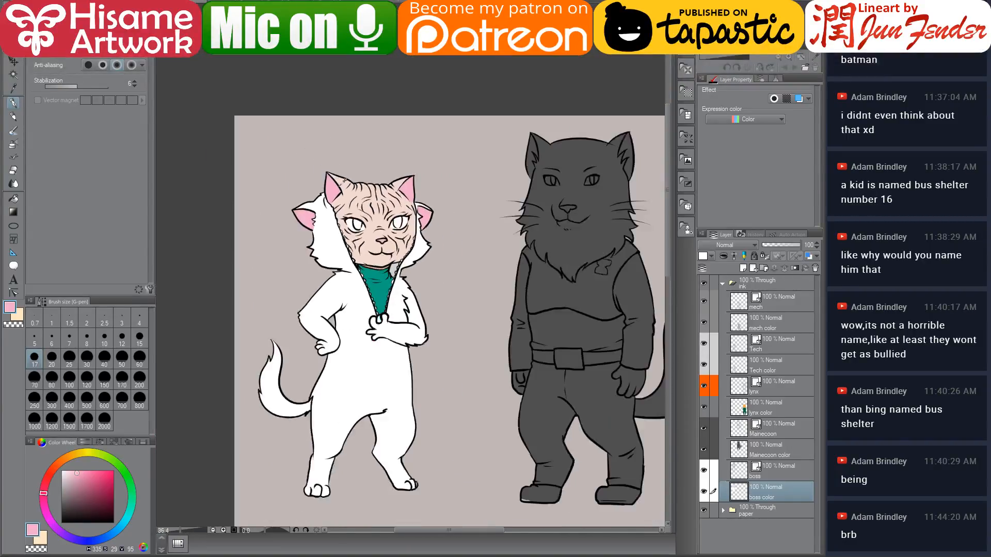
{"action": "scroll", "coordinate": [514, 209], "scroll_direction": "up", "scroll_amount": 1}
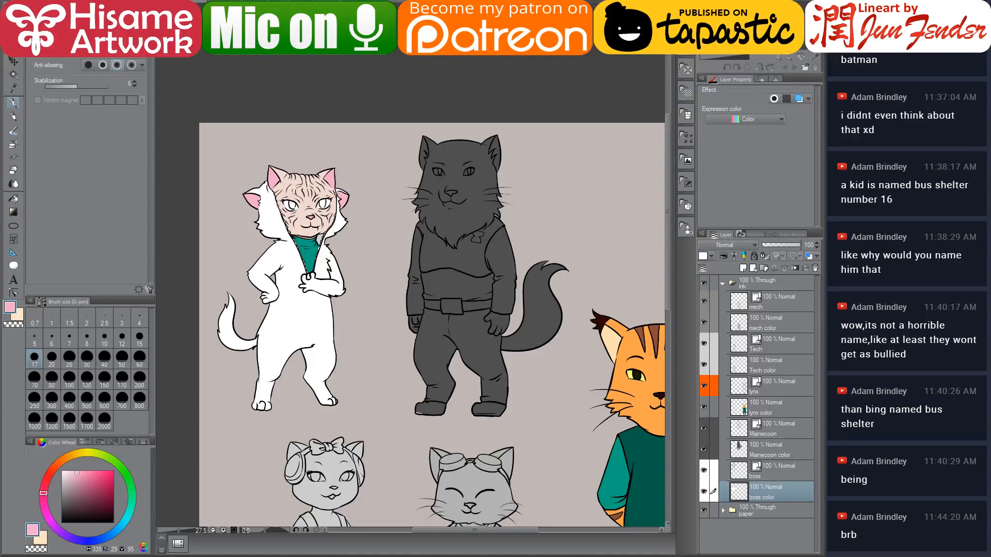
Step: Select the painted area of the Mainecoon color layer and sample the Maine Coon's dark grey fur from the comic page page_35
{"action": "left_click", "coordinate": [745, 453]}
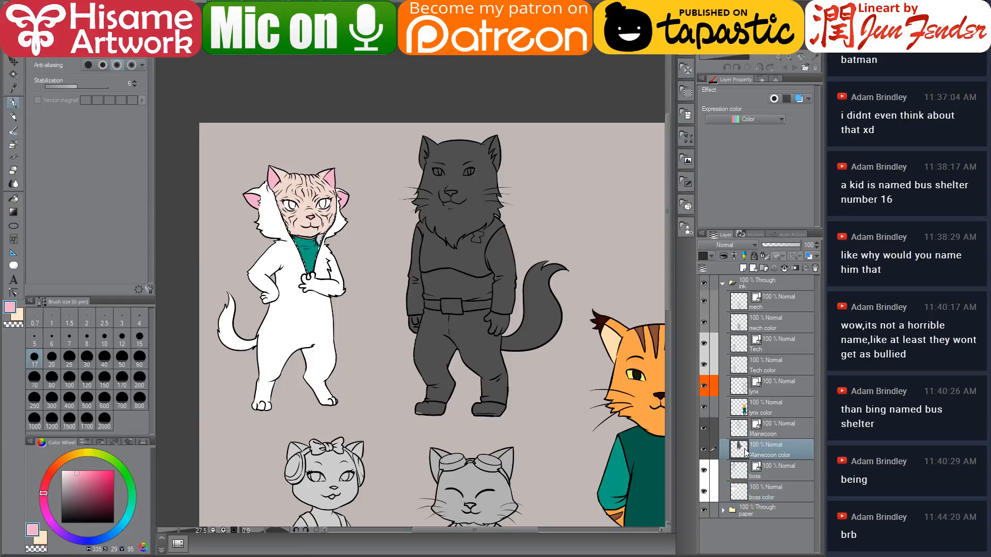
{"action": "left_click", "coordinate": [733, 448], "text": "ctrl"}
{"action": "scroll", "coordinate": [476, 275], "scroll_direction": "up", "scroll_amount": 3}
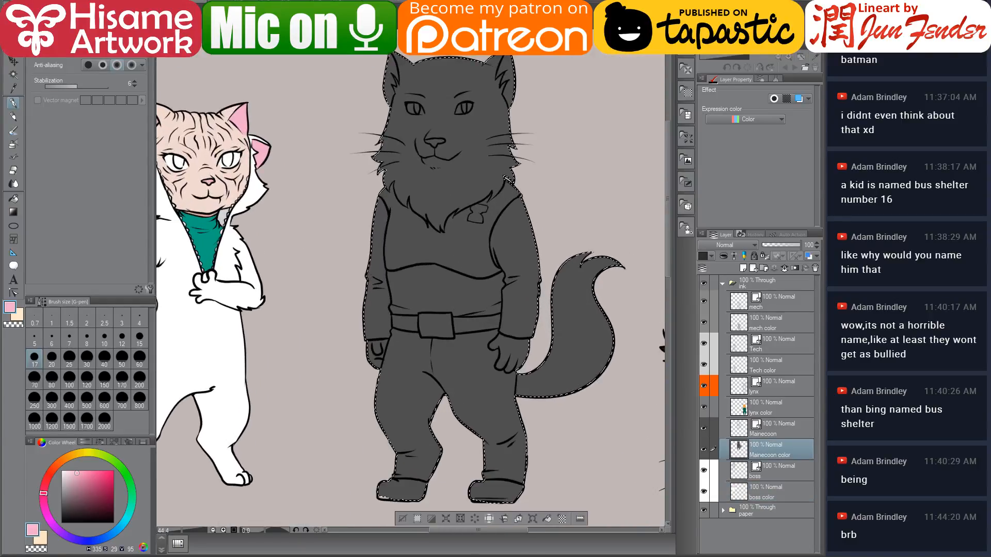
{"action": "left_click", "coordinate": [278, 2]}
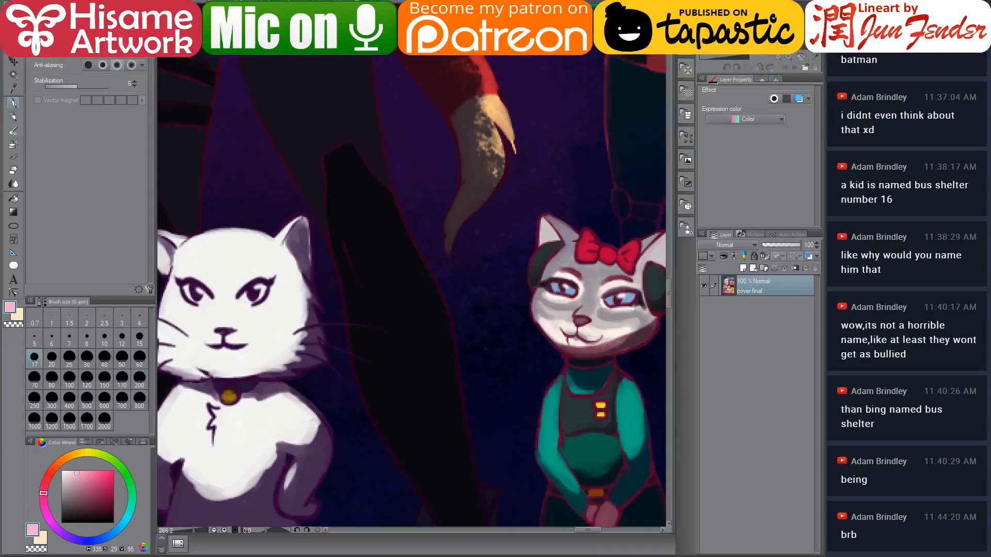
{"action": "left_click", "coordinate": [357, 2]}
{"action": "scroll", "coordinate": [521, 369], "scroll_direction": "up", "scroll_amount": 8}
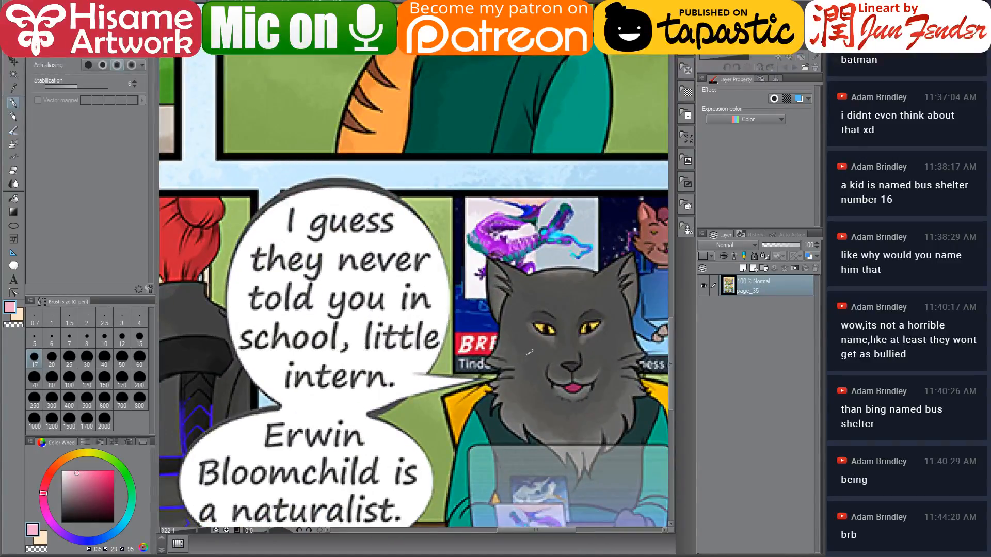
{"action": "left_click", "coordinate": [540, 351], "text": "alt"}
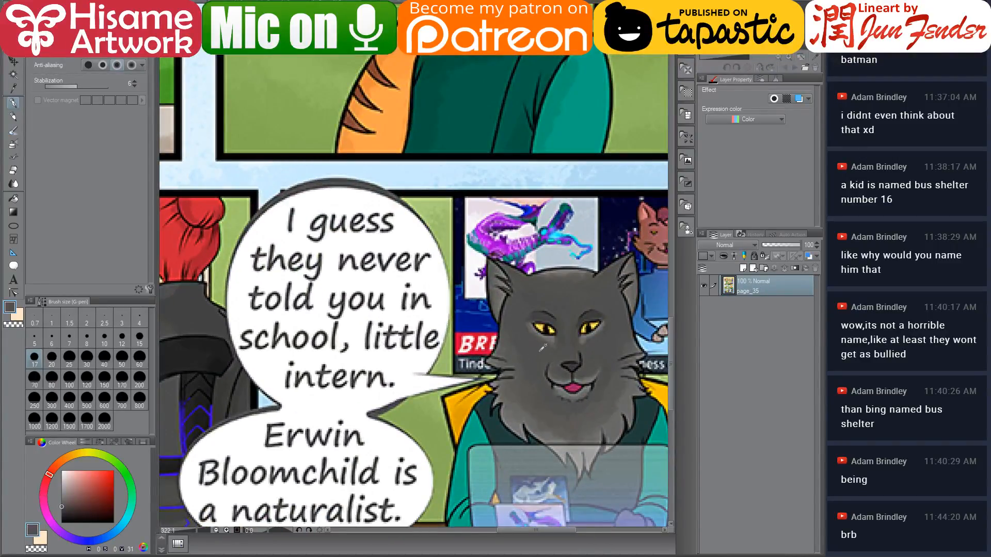
{"action": "key", "text": "ctrl+Tab"}
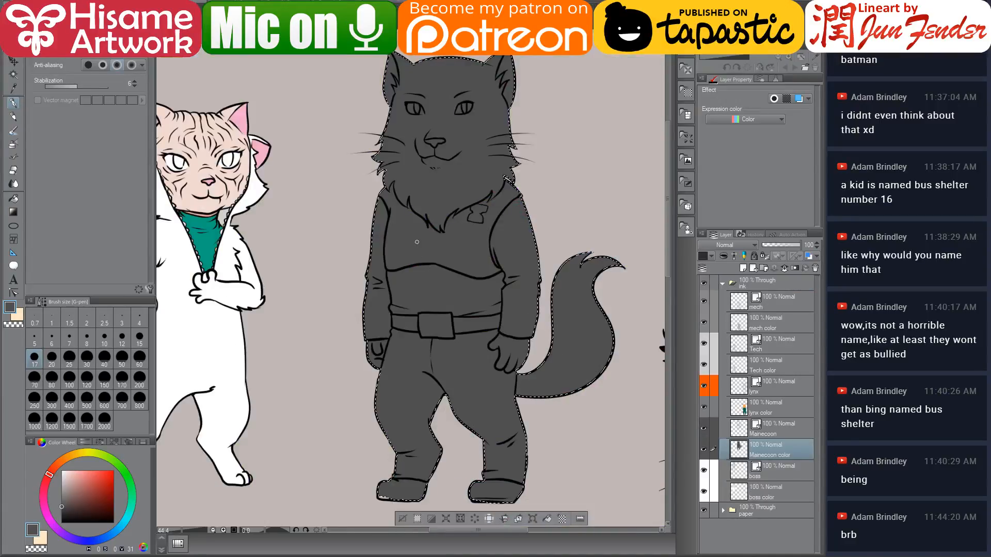
Step: Enlarge the G-pen brush to size 800
{"action": "key", "text": "bracketright"}
{"action": "key", "text": "bracketright"}
{"action": "key", "text": "bracketright"}
{"action": "key", "text": "bracketright"}
{"action": "key", "text": "bracketright"}
{"action": "key", "text": "bracketright"}
{"action": "key", "text": "bracketright"}
{"action": "key", "text": "bracketright"}
{"action": "key", "text": "bracketright"}
{"action": "key", "text": "bracketright"}
{"action": "key", "text": "bracketright"}
{"action": "key", "text": "bracketright"}
{"action": "key", "text": "bracketright"}
{"action": "key", "text": "bracketright"}
{"action": "key", "text": "bracketright"}
{"action": "key", "text": "bracketright"}
{"action": "key", "text": "bracketright"}
{"action": "key", "text": "bracketright"}
{"action": "key", "text": "bracketright"}
{"action": "key", "text": "bracketright"}
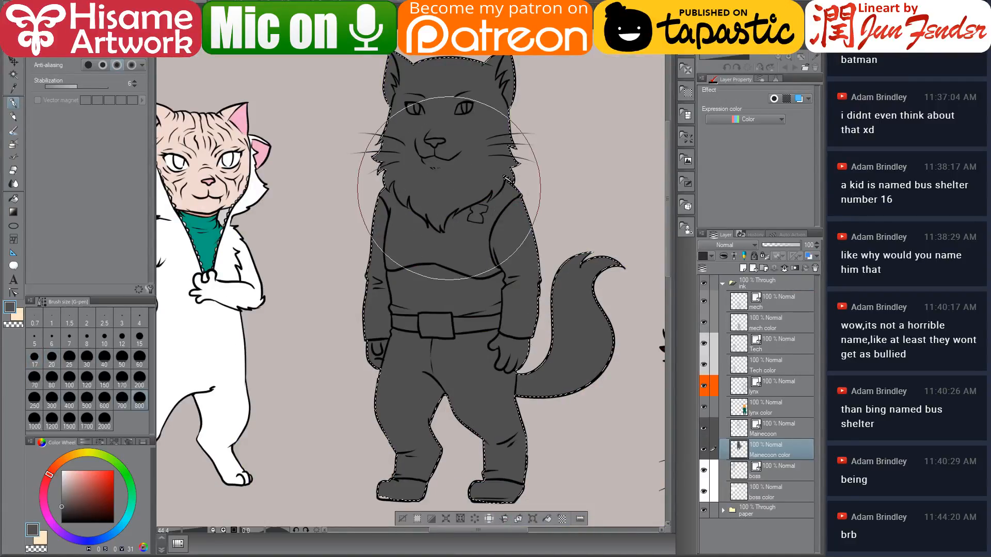
Step: Sample the dark teal of the lynx's clothes and fill the Maine Coon's shirt and both sleeves with it
{"action": "scroll", "coordinate": [369, 219], "scroll_direction": "down", "scroll_amount": 1}
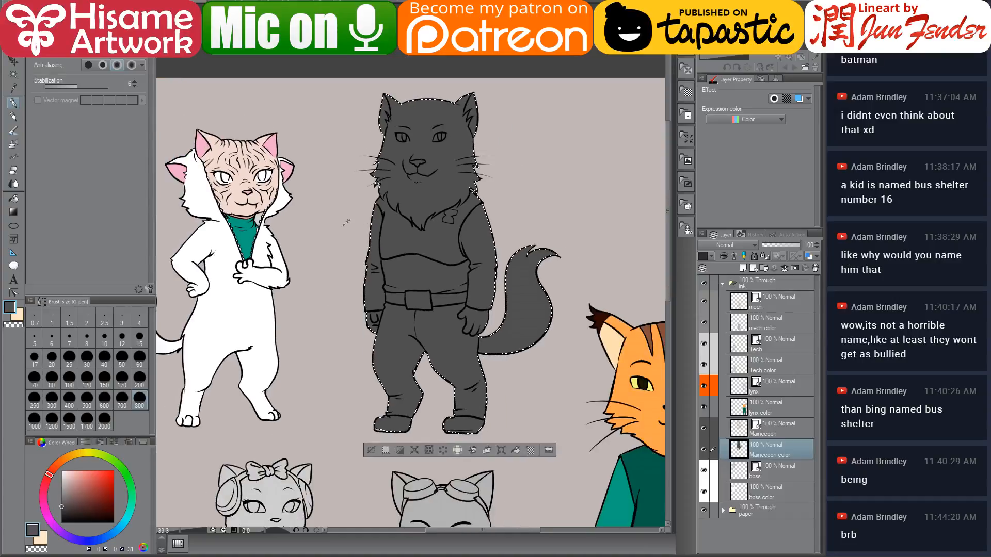
{"action": "left_click", "coordinate": [250, 231], "text": "alt"}
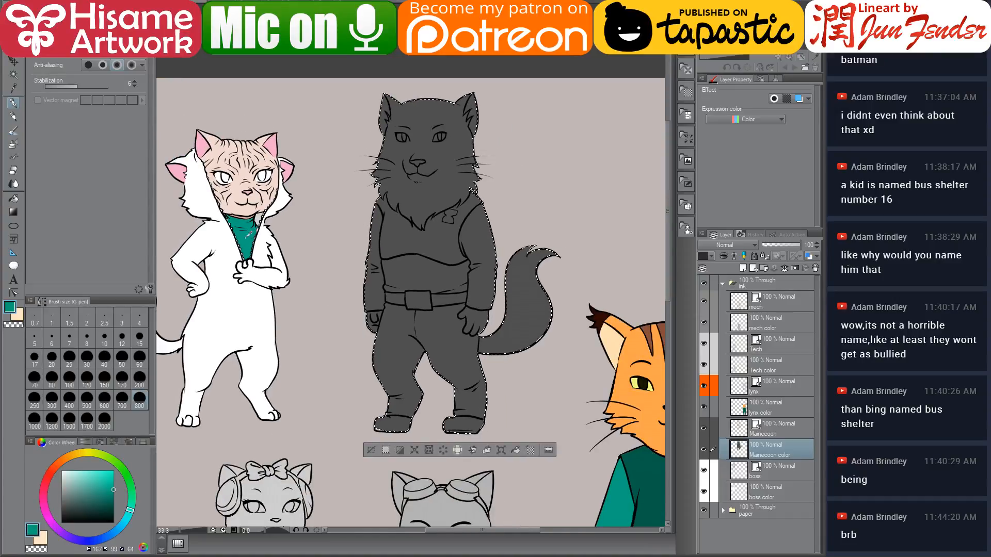
{"action": "left_click", "coordinate": [14, 198]}
{"action": "left_click_drag", "start_coordinate": [381, 372], "coordinate": [362, 264]}
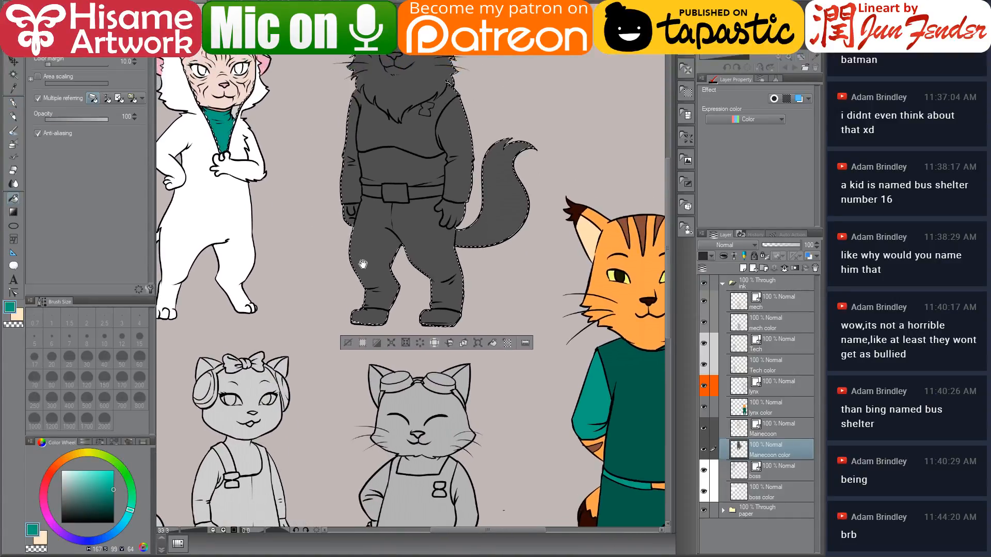
{"action": "left_click", "coordinate": [640, 367], "text": "alt"}
{"action": "left_click", "coordinate": [415, 169]}
{"action": "left_click", "coordinate": [358, 161]}
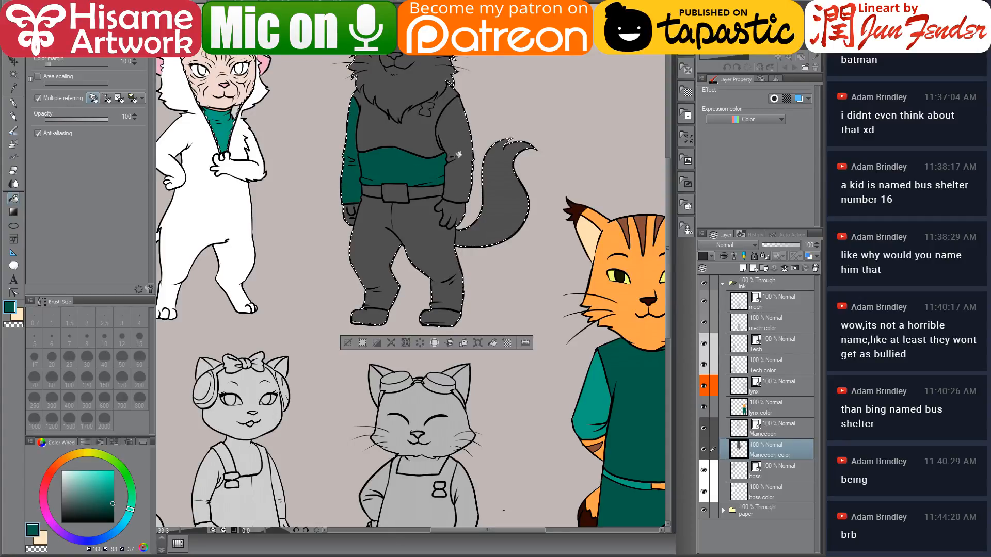
{"action": "left_click", "coordinate": [456, 156]}
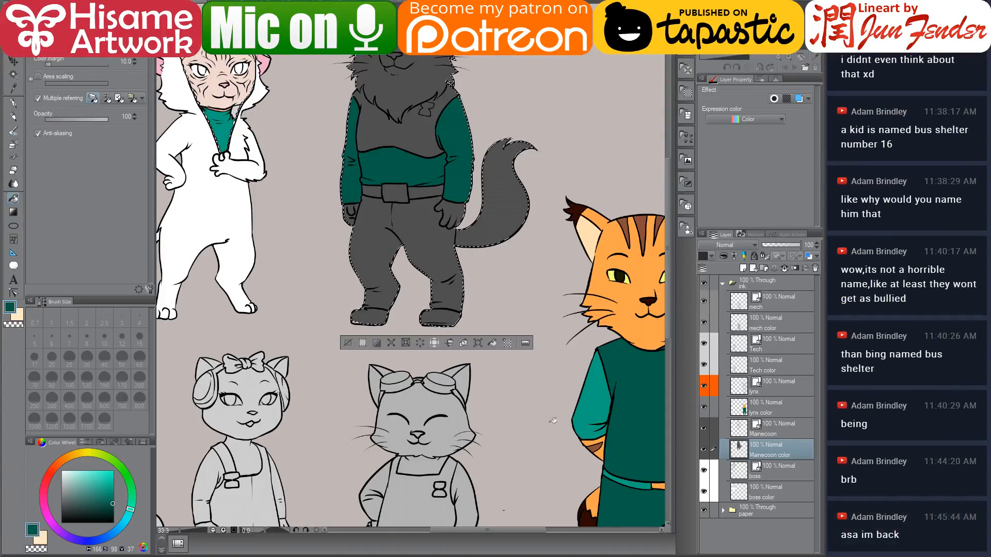
Step: Sample the lynx's dark shoe colour and fill both of the Maine Coon's shoes with it
{"action": "left_click_drag", "start_coordinate": [552, 420], "coordinate": [472, 291]}
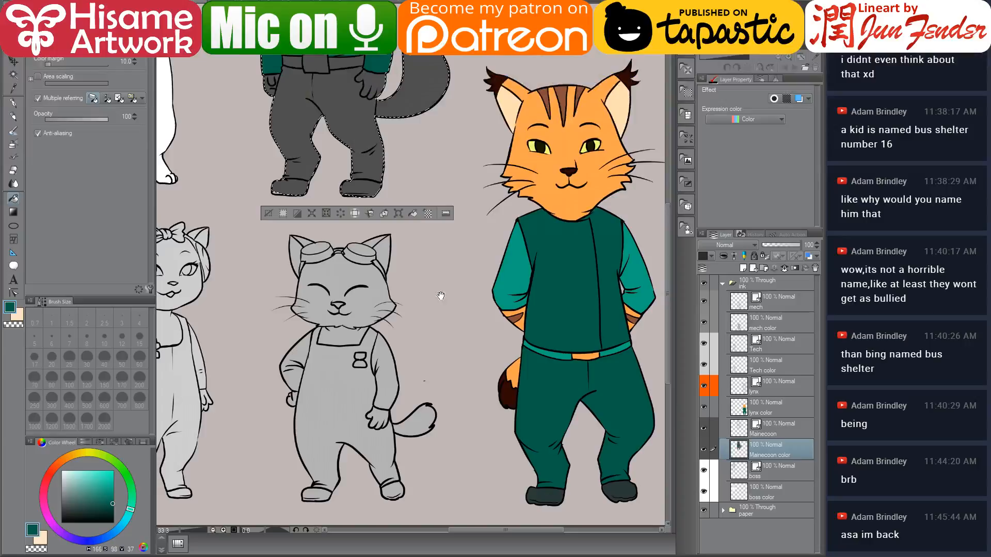
{"action": "left_click", "coordinate": [551, 491], "text": "alt"}
{"action": "left_click_drag", "start_coordinate": [344, 192], "coordinate": [456, 368]}
{"action": "left_click", "coordinate": [415, 357]}
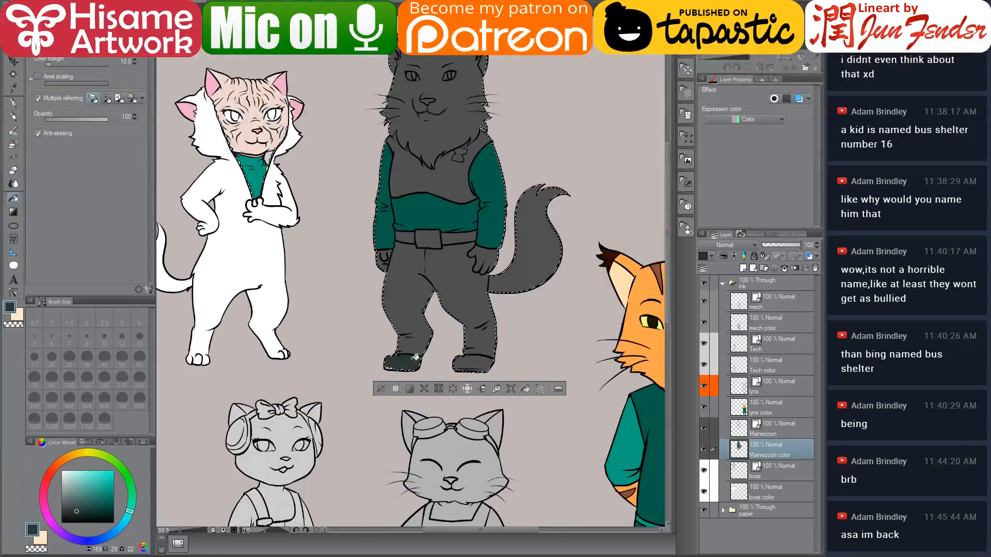
{"action": "left_click", "coordinate": [473, 362]}
Step: Set the G-pen to size 17 and paint over the gaps the fill left along the edges of the Maine Coon's shoes
{"action": "scroll", "coordinate": [383, 375], "scroll_direction": "up", "scroll_amount": 3}
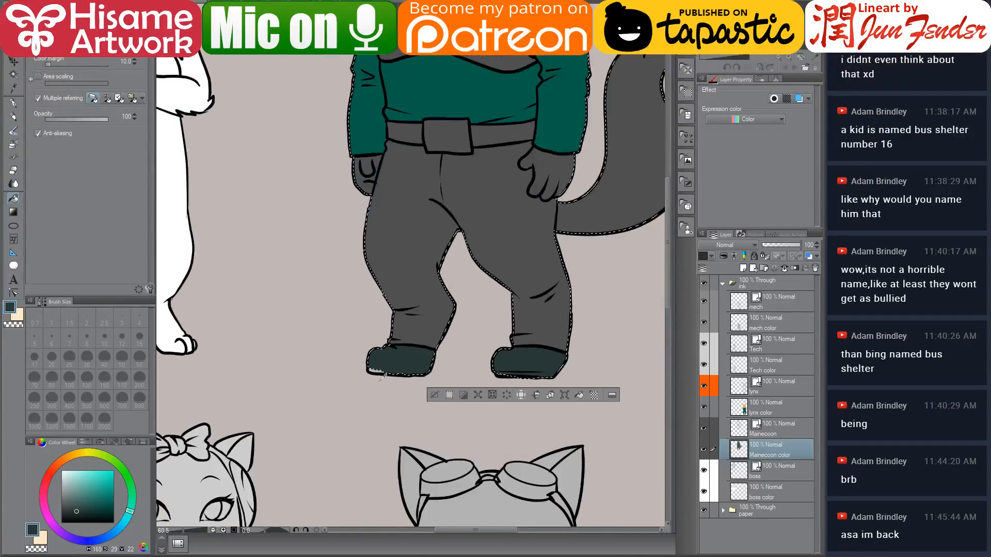
{"action": "scroll", "coordinate": [383, 375], "scroll_direction": "up", "scroll_amount": 5}
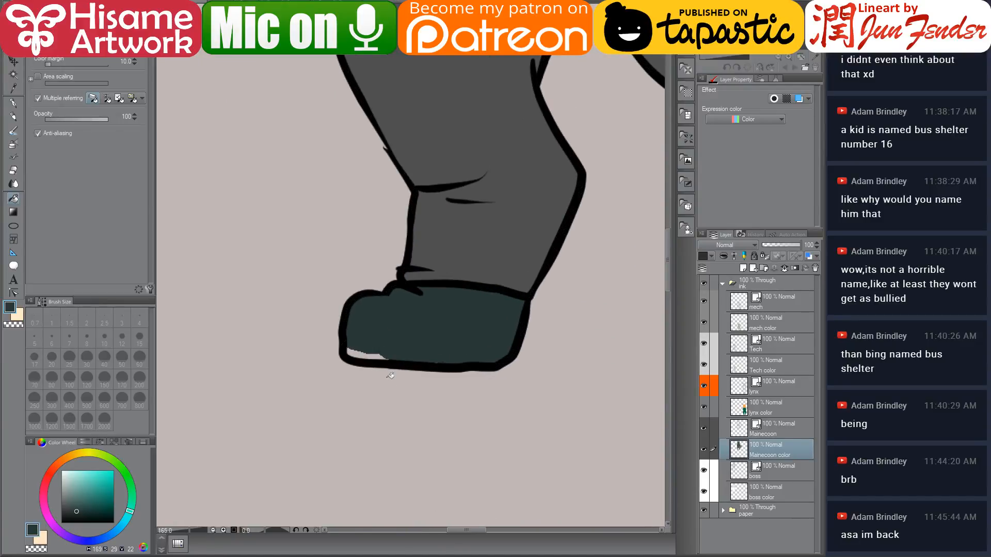
{"action": "left_click", "coordinate": [21, 105]}
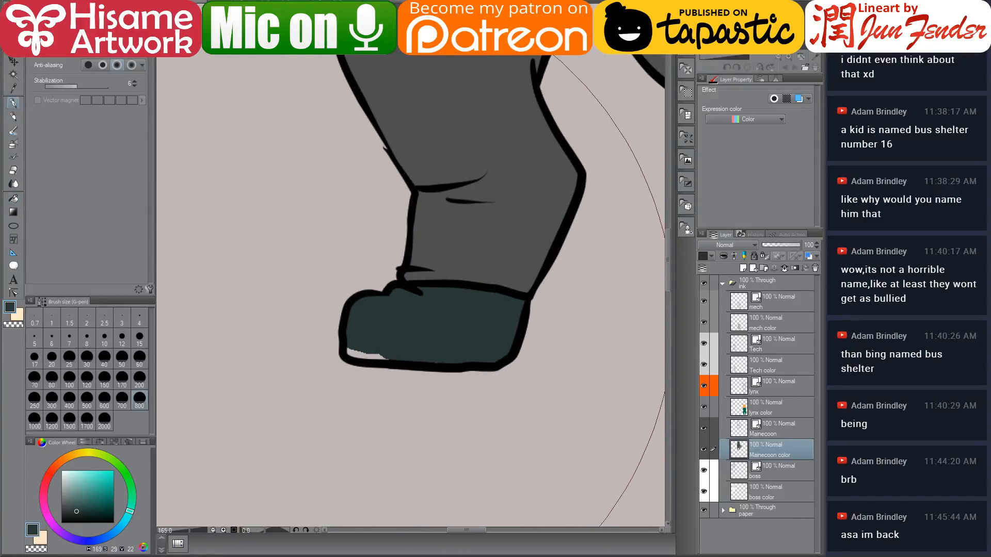
{"action": "key", "text": "bracketleft"}
{"action": "key", "text": "bracketleft"}
{"action": "key", "text": "bracketleft"}
{"action": "key", "text": "bracketleft"}
{"action": "key", "text": "bracketleft"}
{"action": "key", "text": "bracketleft"}
{"action": "key", "text": "bracketleft"}
{"action": "key", "text": "bracketleft"}
{"action": "key", "text": "bracketleft"}
{"action": "key", "text": "bracketleft"}
{"action": "key", "text": "bracketleft"}
{"action": "key", "text": "bracketleft"}
{"action": "key", "text": "bracketleft"}
{"action": "key", "text": "bracketleft"}
{"action": "key", "text": "bracketleft"}
{"action": "key", "text": "bracketleft"}
{"action": "key", "text": "bracketleft"}
{"action": "key", "text": "bracketleft"}
{"action": "key", "text": "bracketleft"}
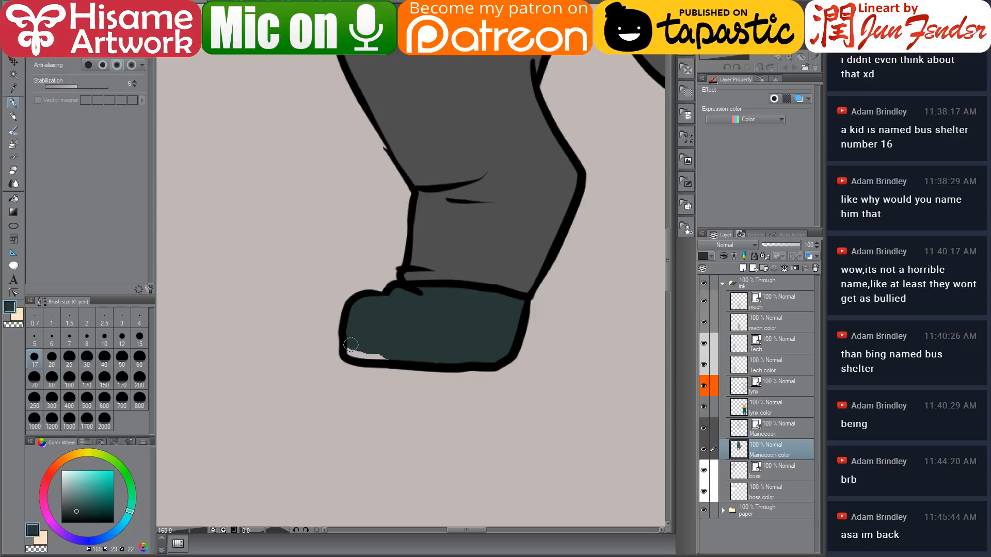
{"action": "mouse_move", "coordinate": [346, 341]}
{"action": "left_mouse_down"}
{"action": "mouse_move", "coordinate": [351, 357]}
{"action": "mouse_move", "coordinate": [485, 359]}
{"action": "mouse_move", "coordinate": [520, 304]}
{"action": "left_mouse_up"}
{"action": "left_click_drag", "start_coordinate": [522, 349], "coordinate": [360, 333]}
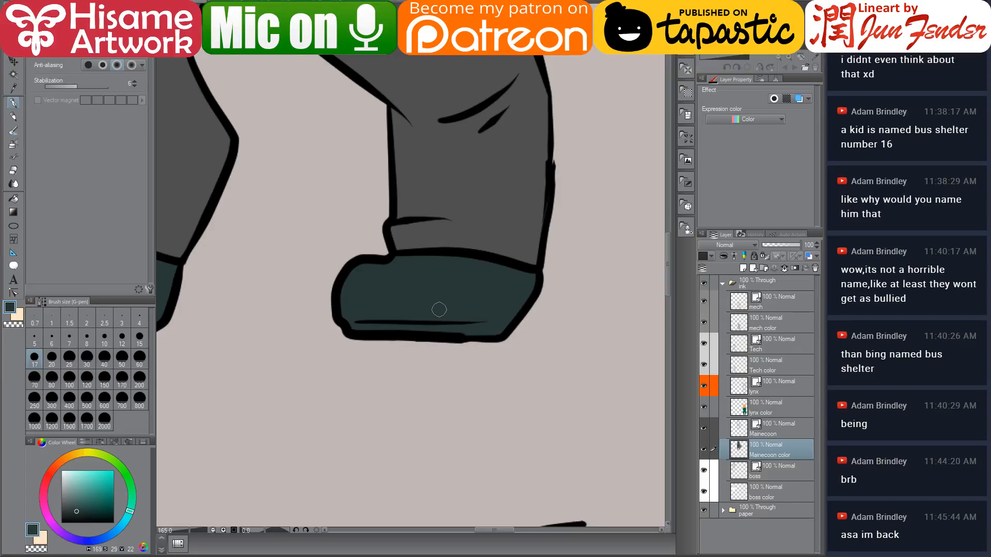
{"action": "left_click_drag", "start_coordinate": [310, 294], "coordinate": [491, 449]}
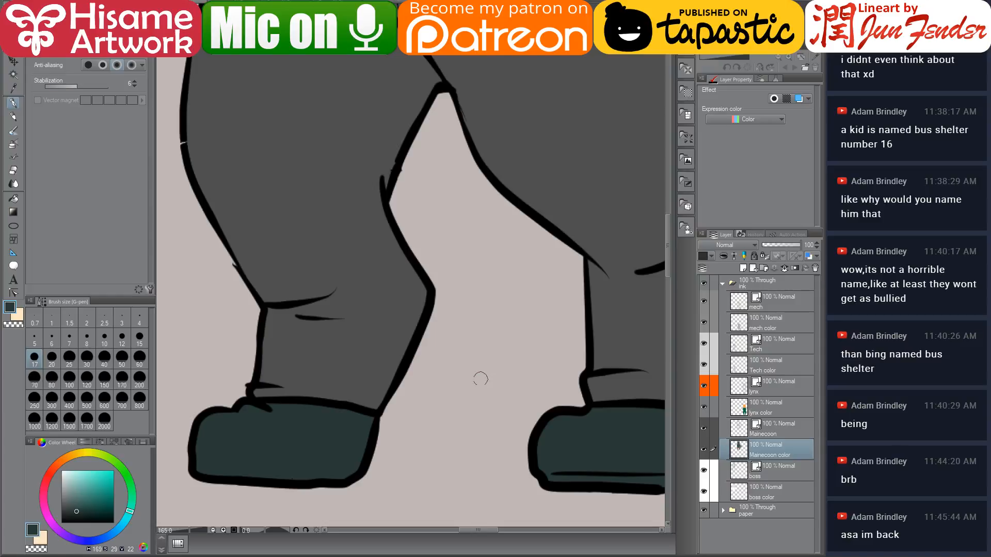
Step: Fill the Maine Coon's vest with the same dark shoe colour
{"action": "scroll", "coordinate": [482, 379], "scroll_direction": "down", "scroll_amount": 4}
{"action": "scroll", "coordinate": [484, 377], "scroll_direction": "down", "scroll_amount": 3}
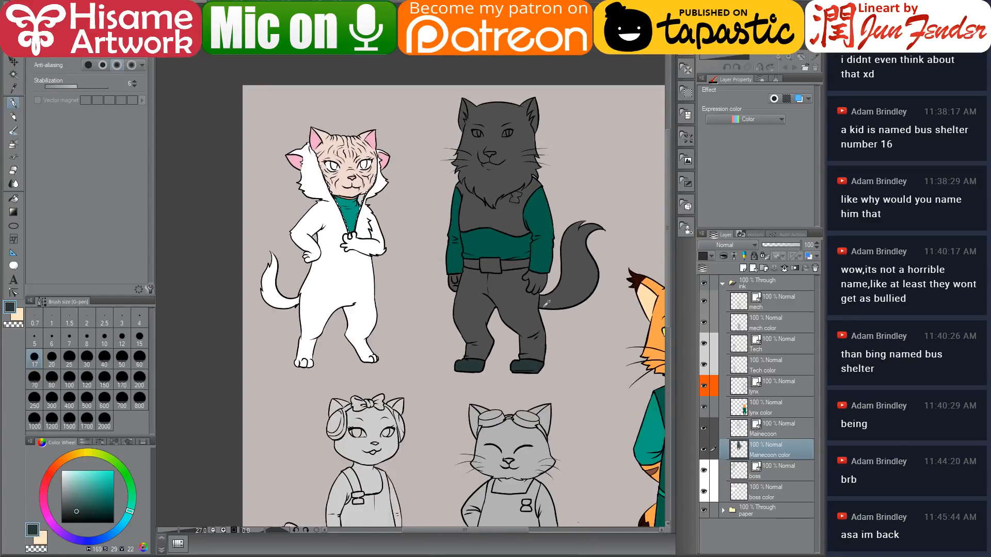
{"action": "scroll", "coordinate": [557, 210], "scroll_direction": "up", "scroll_amount": 2}
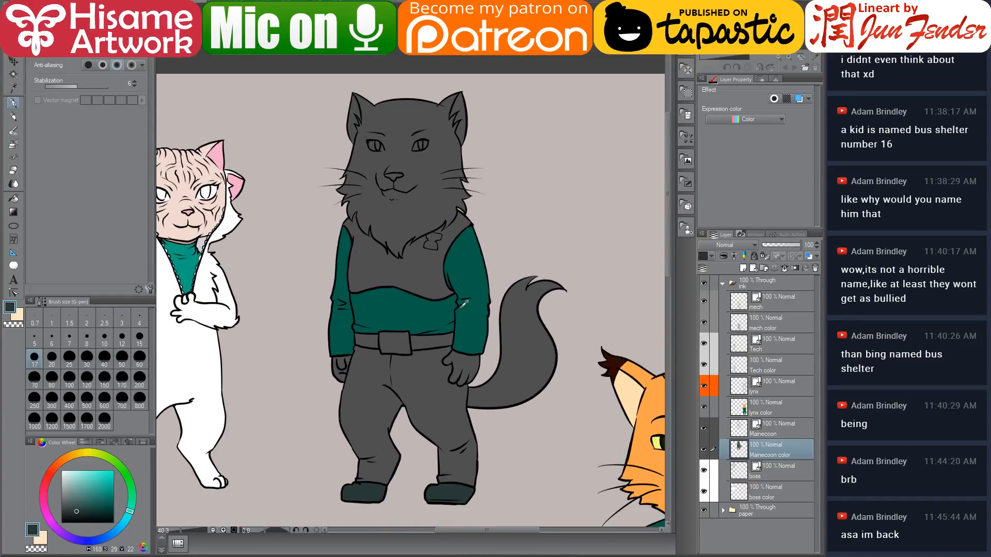
{"action": "left_click", "coordinate": [14, 199]}
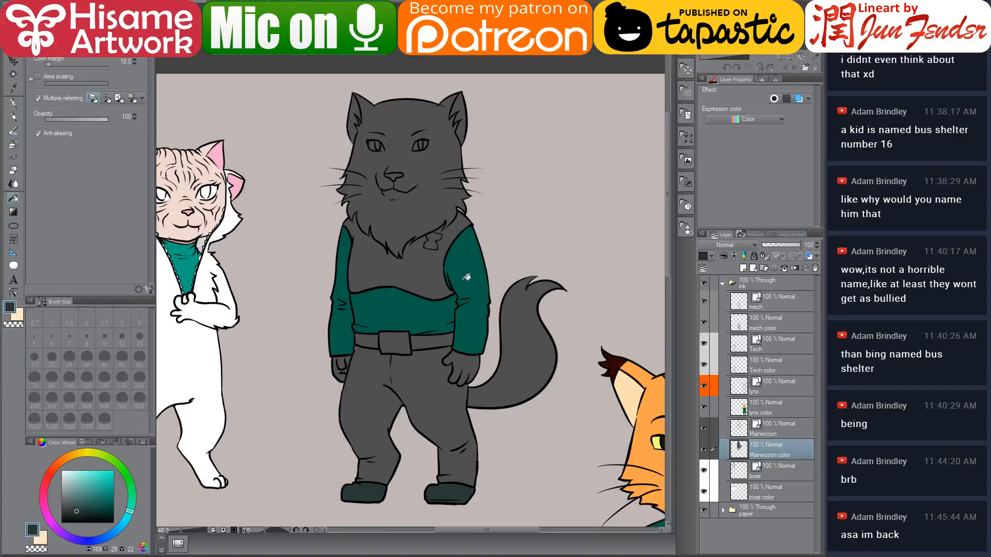
{"action": "left_click", "coordinate": [434, 263]}
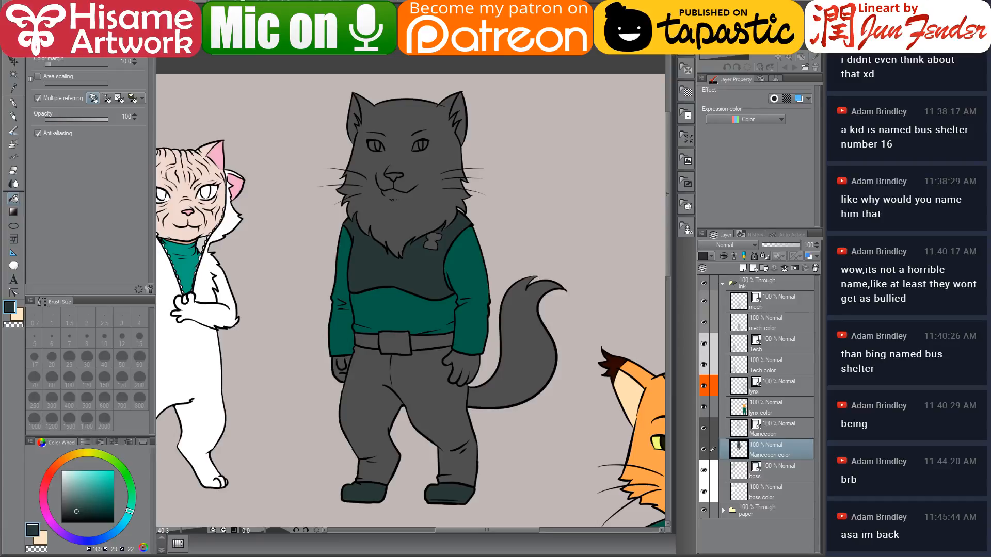
Step: Sample the dark teal of the Maine Coon's uniform from the comic page page_36 and fill the trousers on the character sheet
{"action": "key", "text": "ctrl+Tab"}
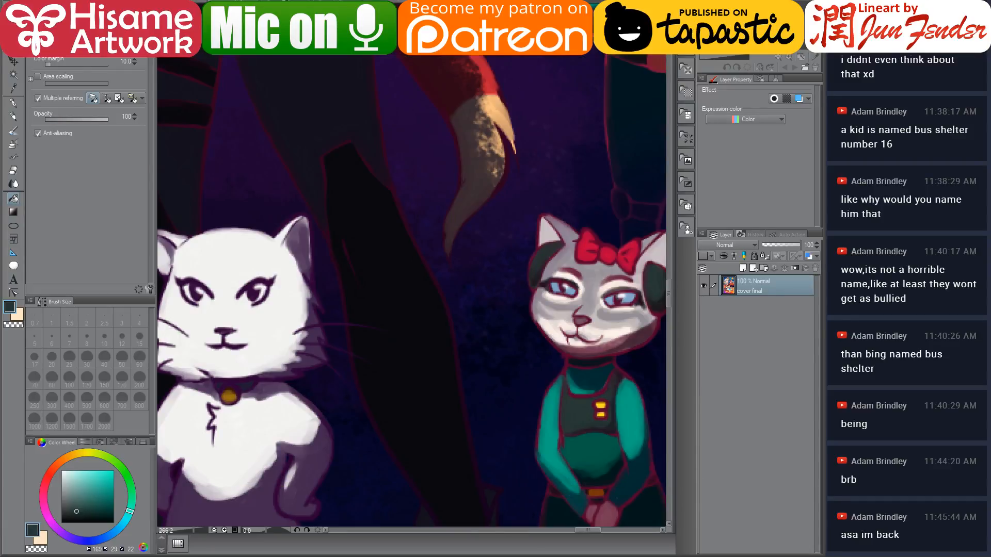
{"action": "key", "text": "ctrl+Tab"}
{"action": "scroll", "coordinate": [426, 279], "scroll_direction": "up", "scroll_amount": 5}
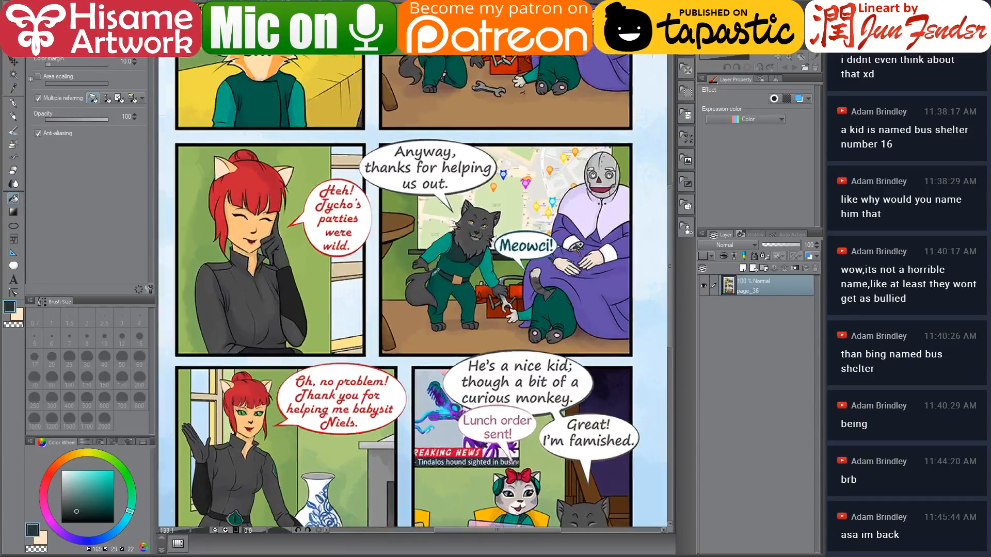
{"action": "left_click", "coordinate": [461, 249], "text": "alt"}
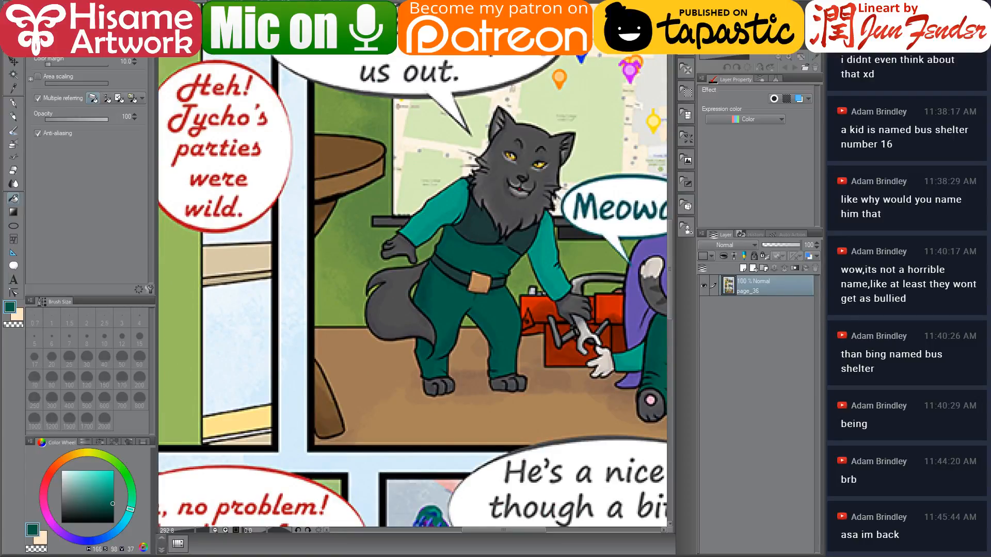
{"action": "key", "text": "ctrl+Tab"}
{"action": "left_click", "coordinate": [424, 373]}
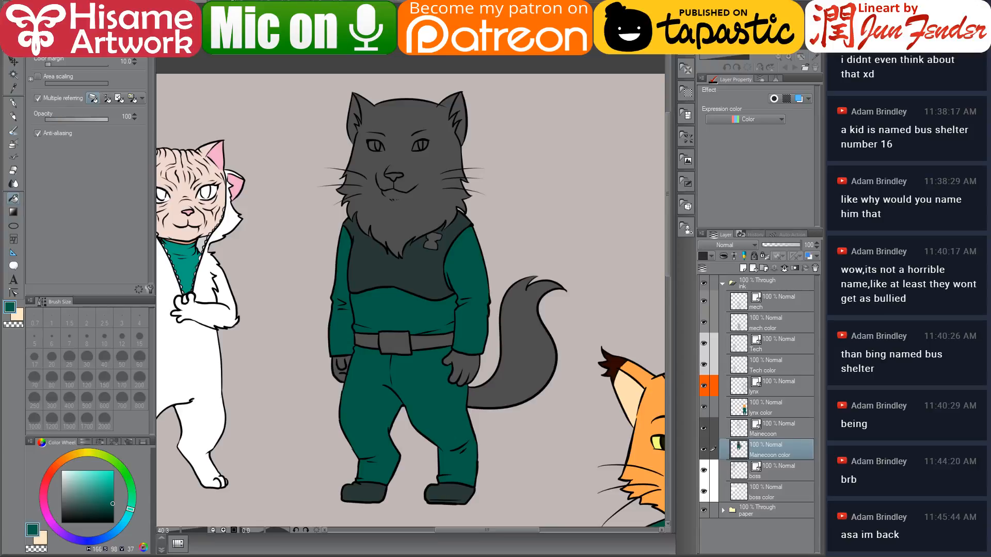
Step: Sample the Maine Coon's dark vest colour from the comic page page_36 and fill the belt on the character sheet
{"action": "key", "text": "ctrl+Tab"}
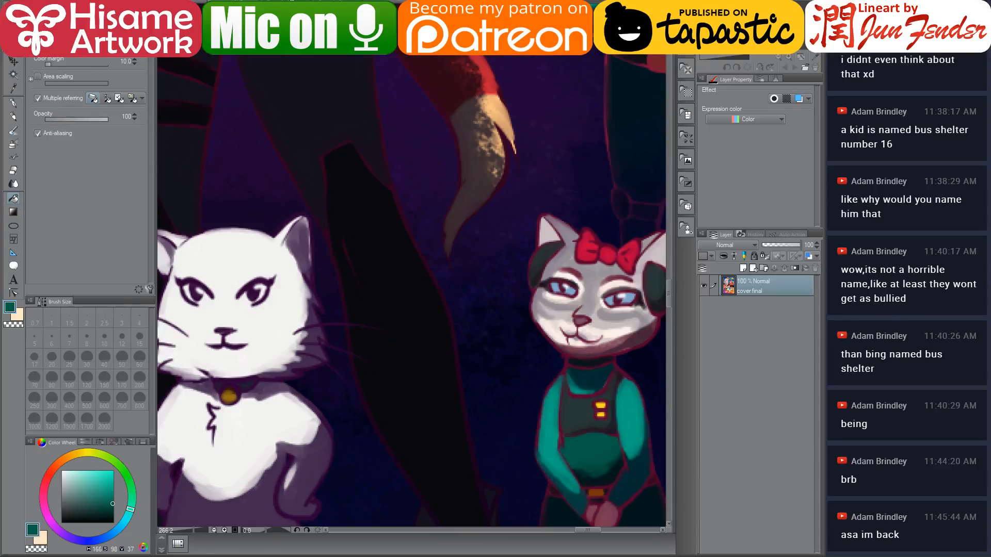
{"action": "key", "text": "ctrl+Tab"}
{"action": "scroll", "coordinate": [467, 268], "scroll_direction": "up", "scroll_amount": 2}
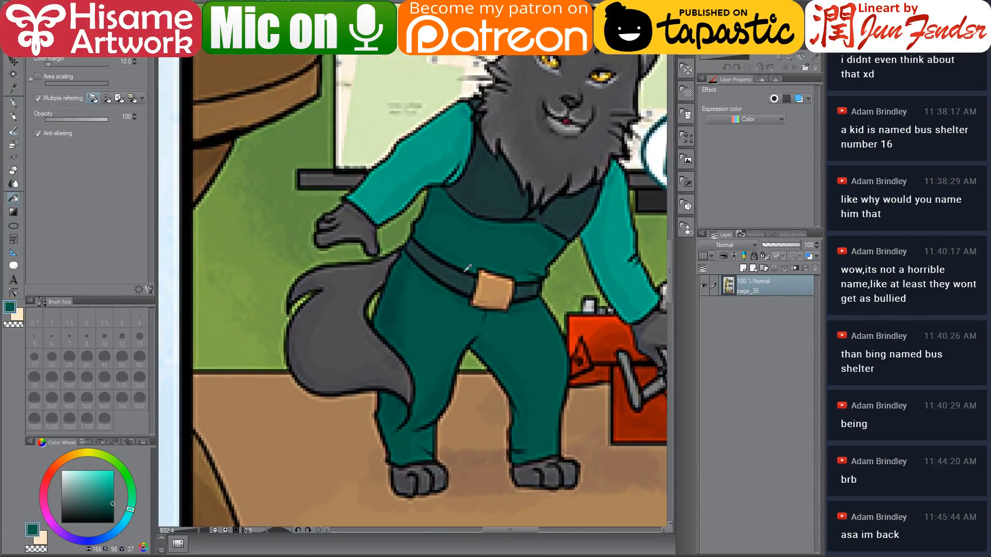
{"action": "left_click", "coordinate": [504, 189], "text": "alt"}
{"action": "key", "text": "ctrl+Tab"}
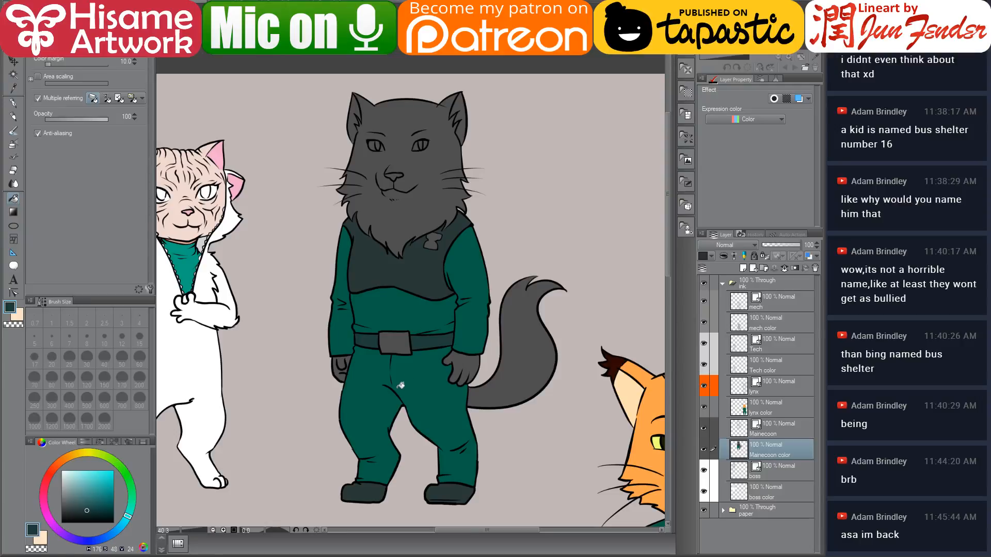
{"action": "scroll", "coordinate": [384, 389], "scroll_direction": "up", "scroll_amount": 2}
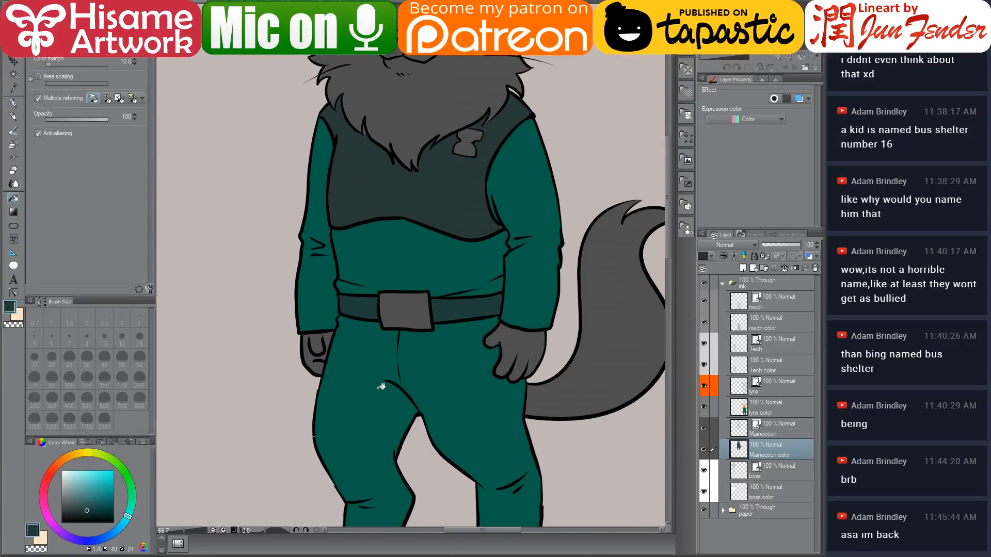
{"action": "scroll", "coordinate": [344, 131], "scroll_direction": "up", "scroll_amount": 3}
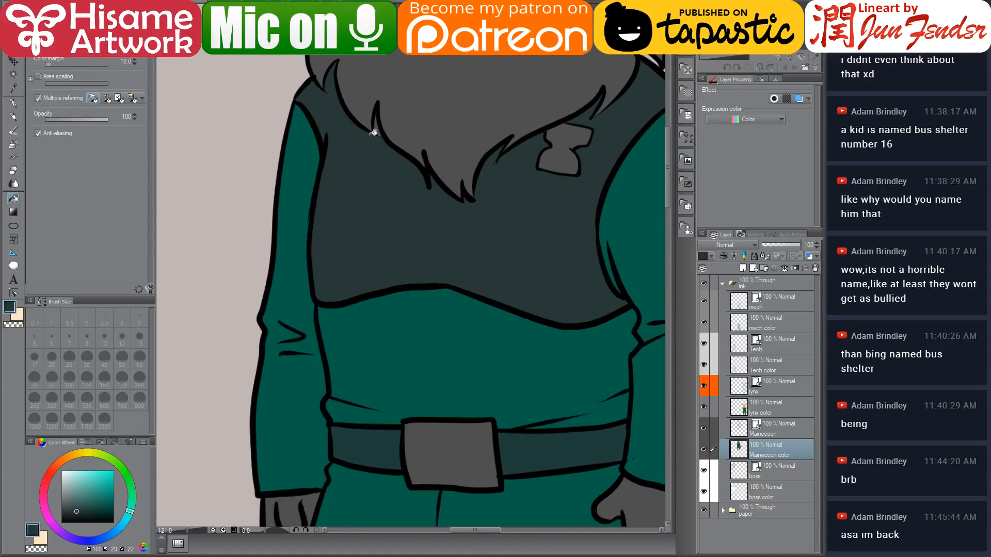
{"action": "scroll", "coordinate": [378, 209], "scroll_direction": "down", "scroll_amount": 6}
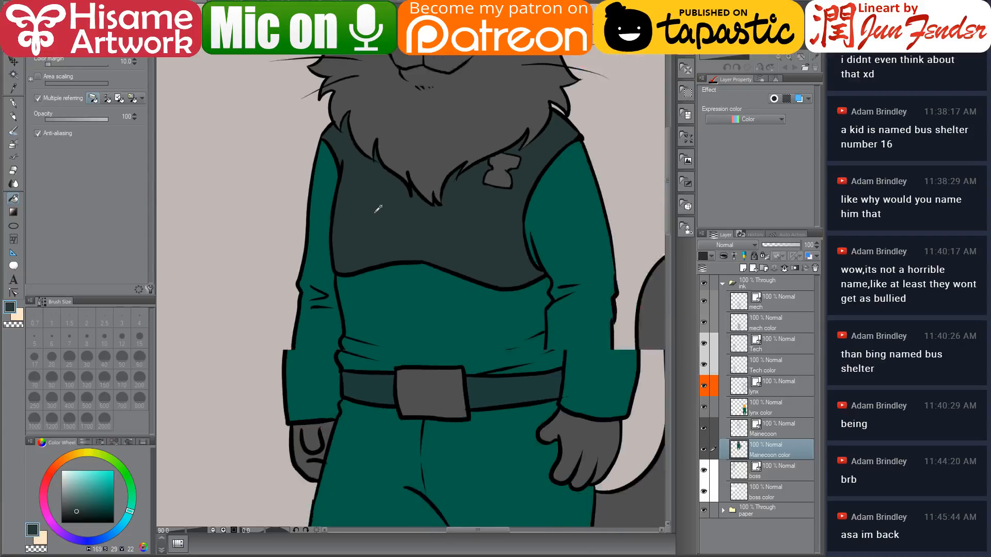
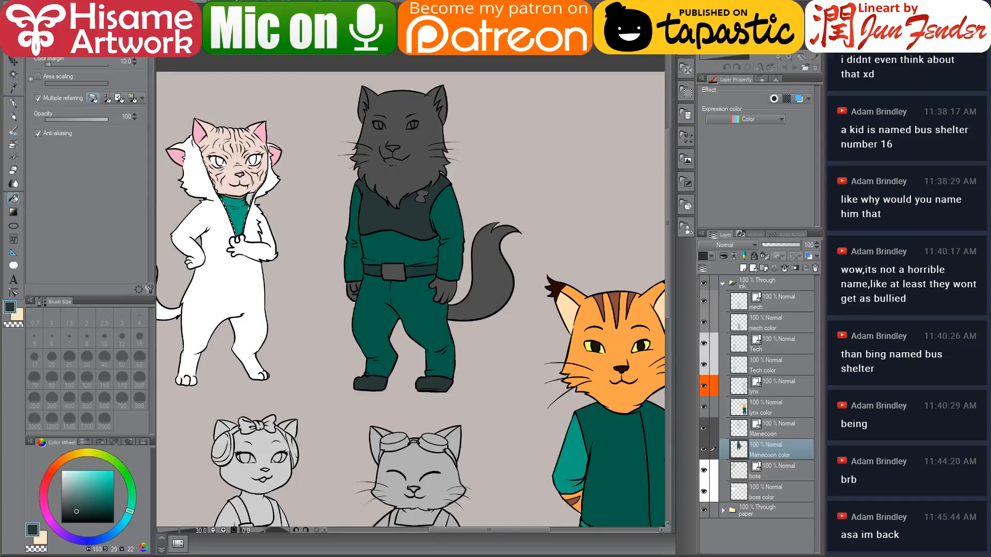
Step: Sample the tan of the Maine Coon's belt buckle from the comic page page_36 and fill the buckle on the character sheet
{"action": "key", "text": "ctrl+Tab"}
{"action": "scroll", "coordinate": [479, 300], "scroll_direction": "down", "scroll_amount": 2}
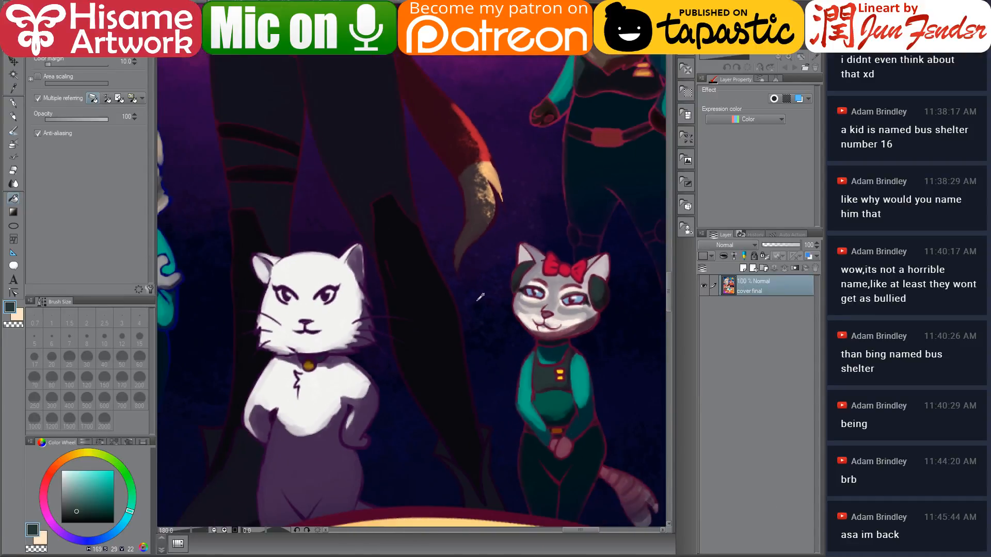
{"action": "key", "text": "ctrl+Tab"}
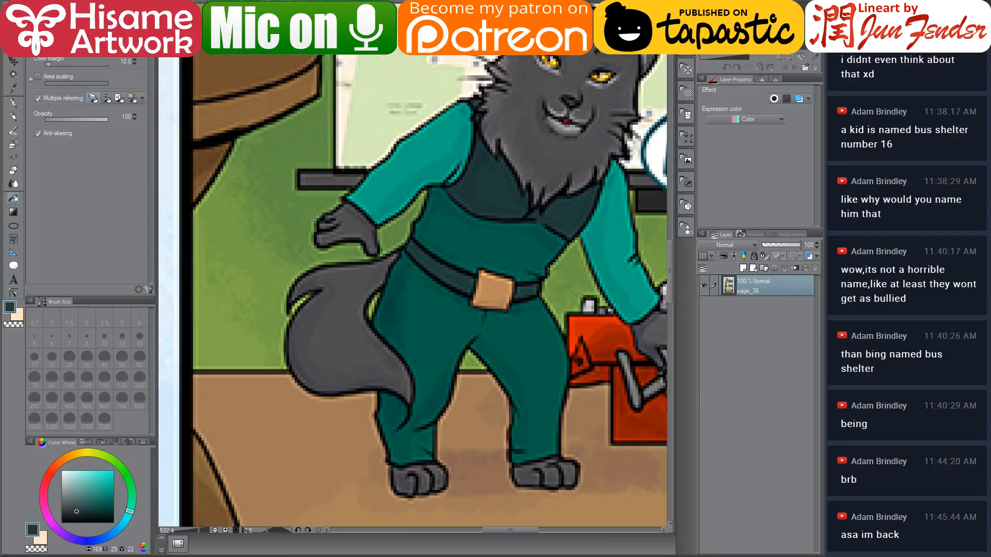
{"action": "left_click", "coordinate": [492, 289]}
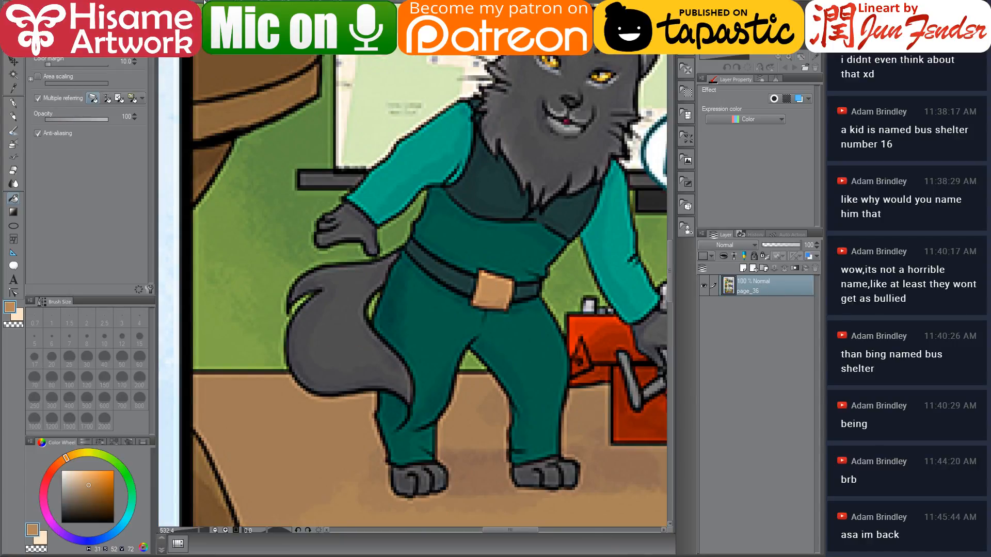
{"action": "key", "text": "ctrl+Tab"}
{"action": "scroll", "coordinate": [402, 296], "scroll_direction": "up", "scroll_amount": 2}
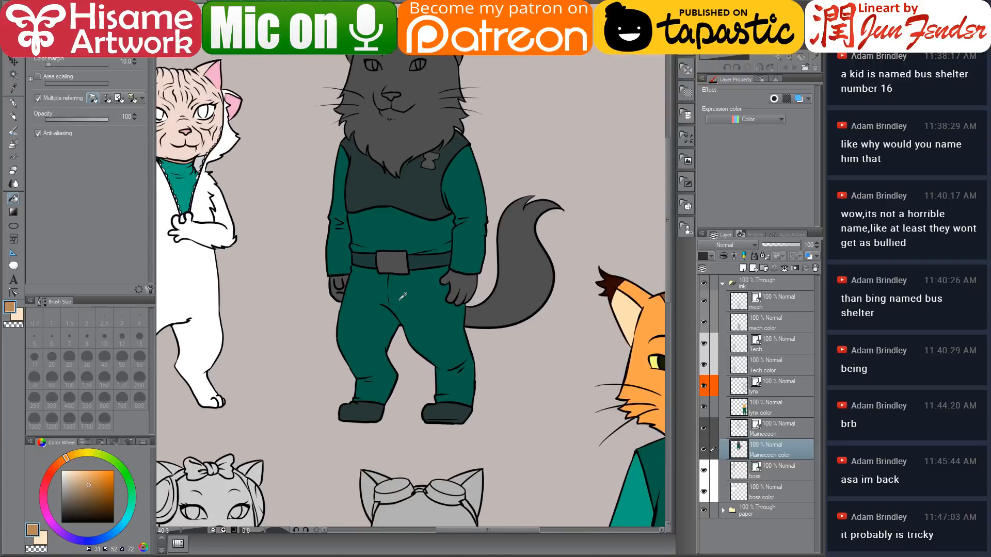
{"action": "scroll", "coordinate": [402, 296], "scroll_direction": "up", "scroll_amount": 2}
{"action": "left_click", "coordinate": [404, 223]}
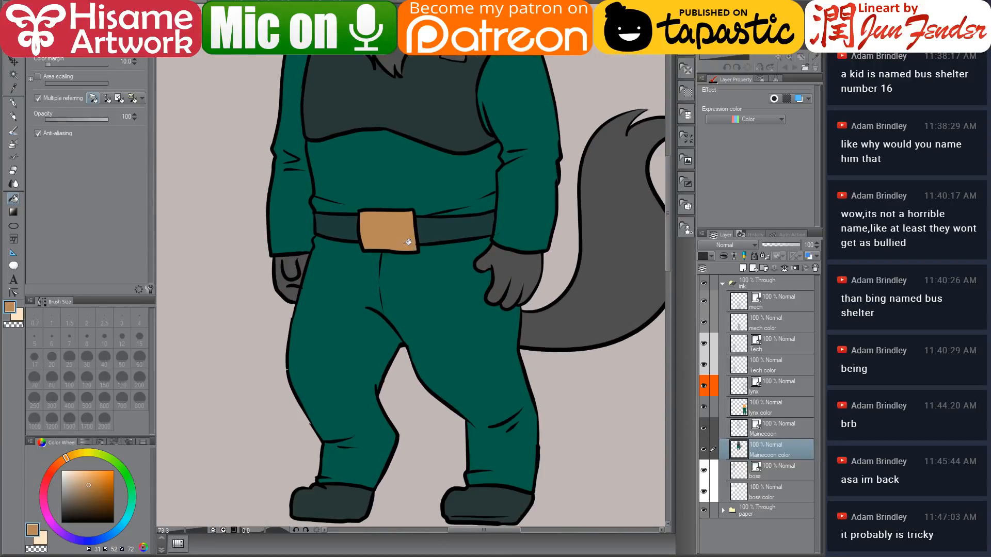
{"action": "scroll", "coordinate": [408, 252], "scroll_direction": "down", "scroll_amount": 4}
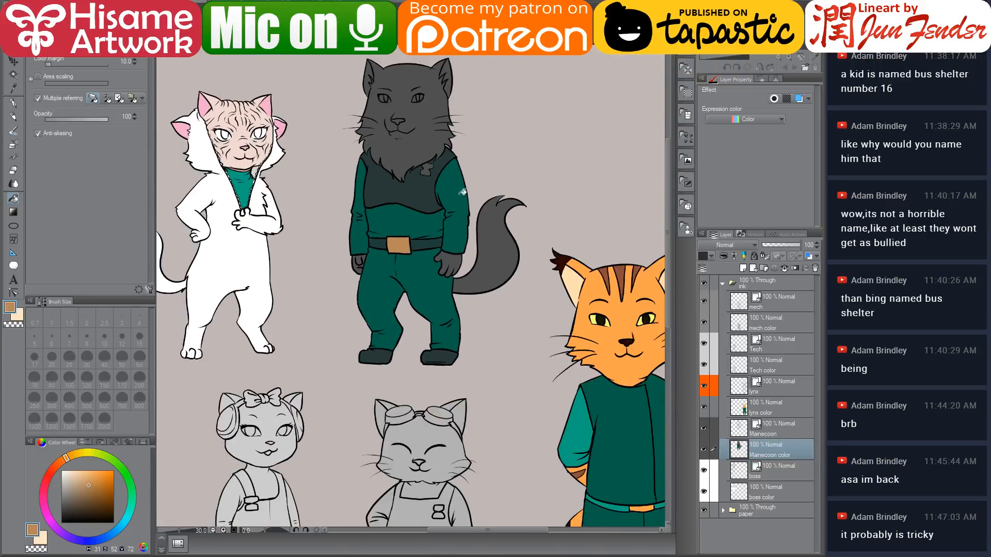
{"action": "left_click_drag", "start_coordinate": [486, 176], "coordinate": [491, 218]}
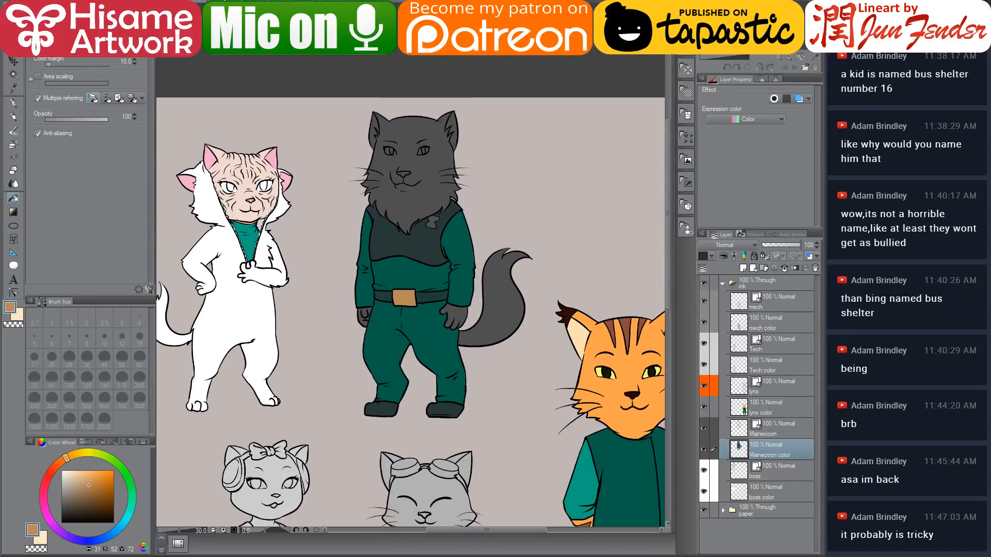
Step: Sample the golden yellow of the Maine Coon's eyes from the upper panel of the comic page page_36
{"action": "key", "text": "ctrl+Tab"}
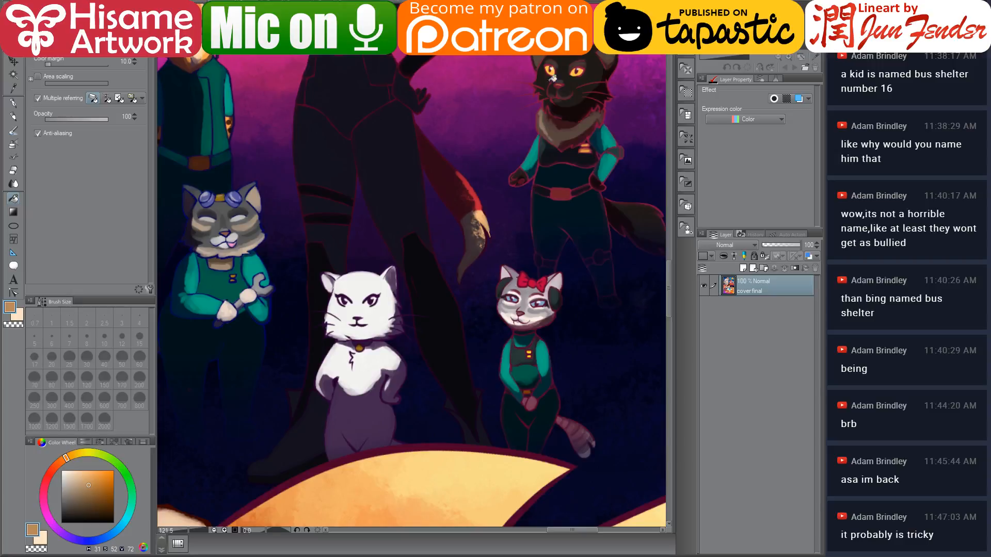
{"action": "key", "text": "ctrl+Tab"}
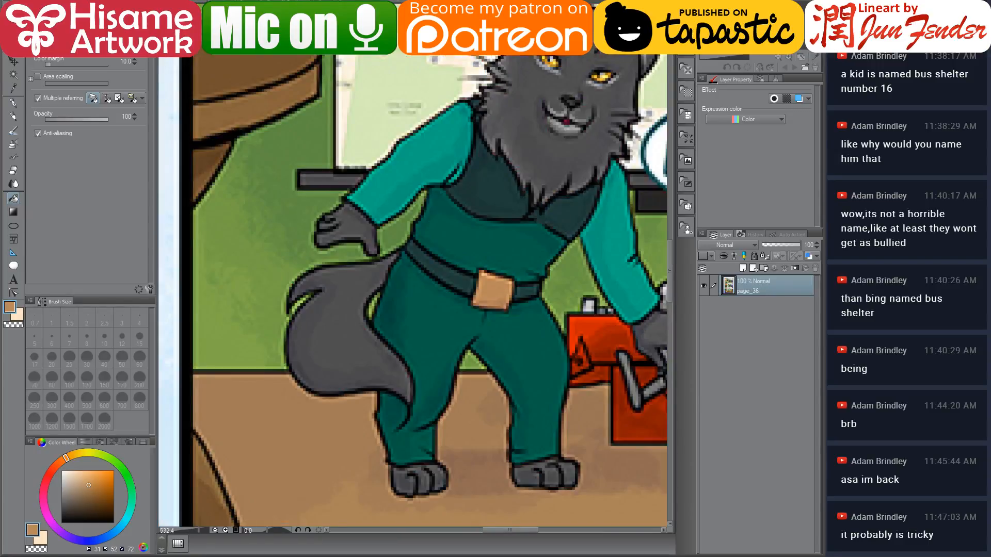
{"action": "left_click_drag", "start_coordinate": [593, 68], "coordinate": [451, 253]}
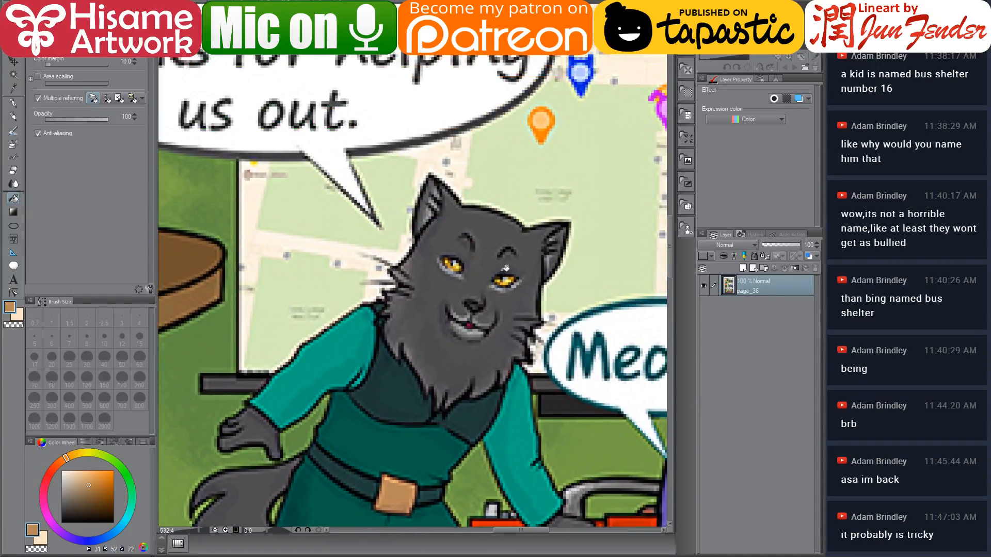
{"action": "scroll", "coordinate": [456, 260], "scroll_direction": "up", "scroll_amount": 2}
{"action": "scroll", "coordinate": [456, 261], "scroll_direction": "up", "scroll_amount": 2}
{"action": "left_click", "coordinate": [461, 264]}
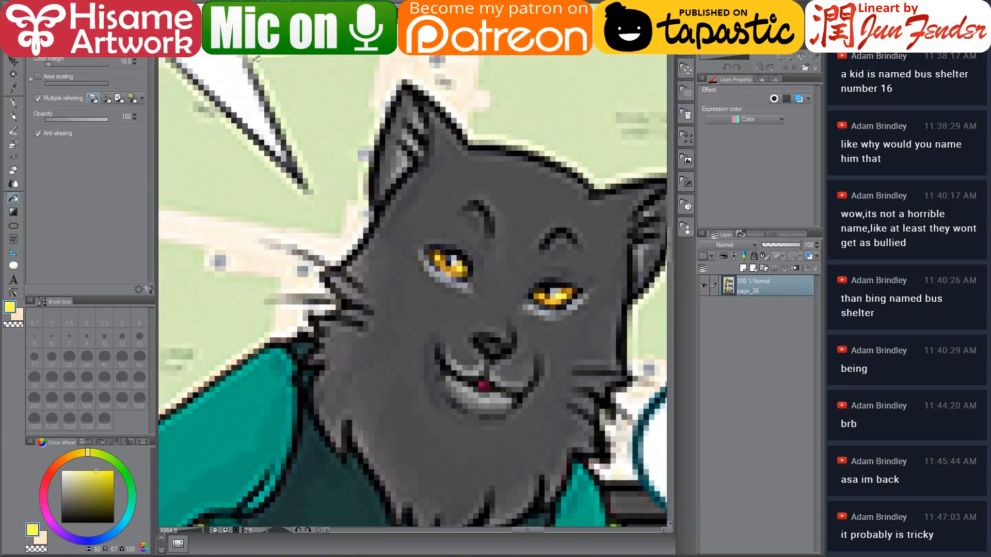
{"action": "scroll", "coordinate": [401, 254], "scroll_direction": "down", "scroll_amount": 10}
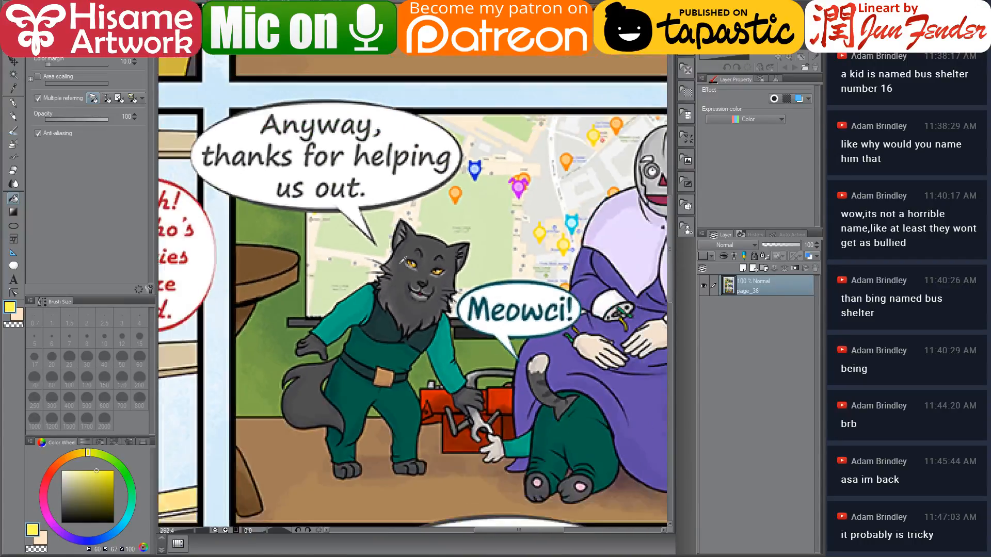
{"action": "scroll", "coordinate": [280, 119], "scroll_direction": "up", "scroll_amount": 1}
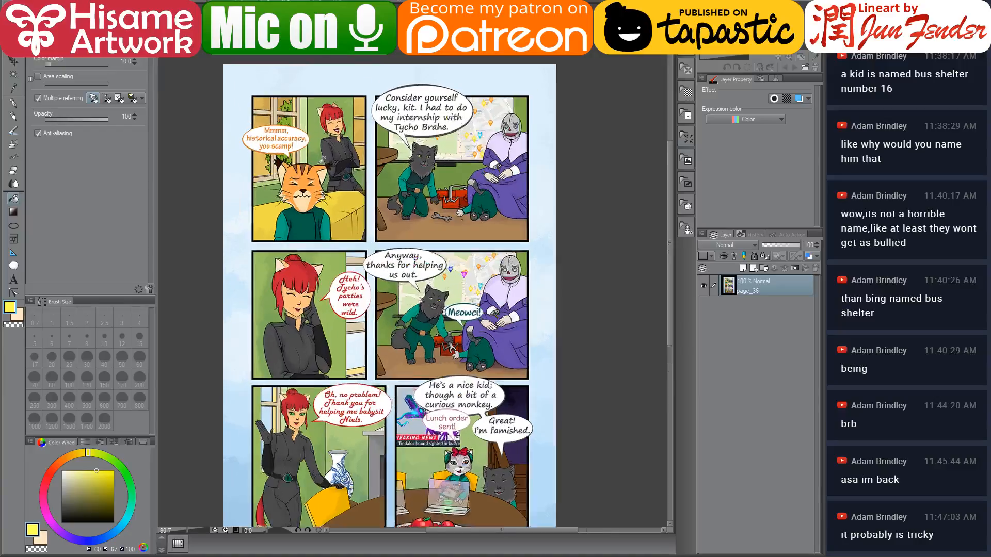
{"action": "scroll", "coordinate": [418, 161], "scroll_direction": "up", "scroll_amount": 5}
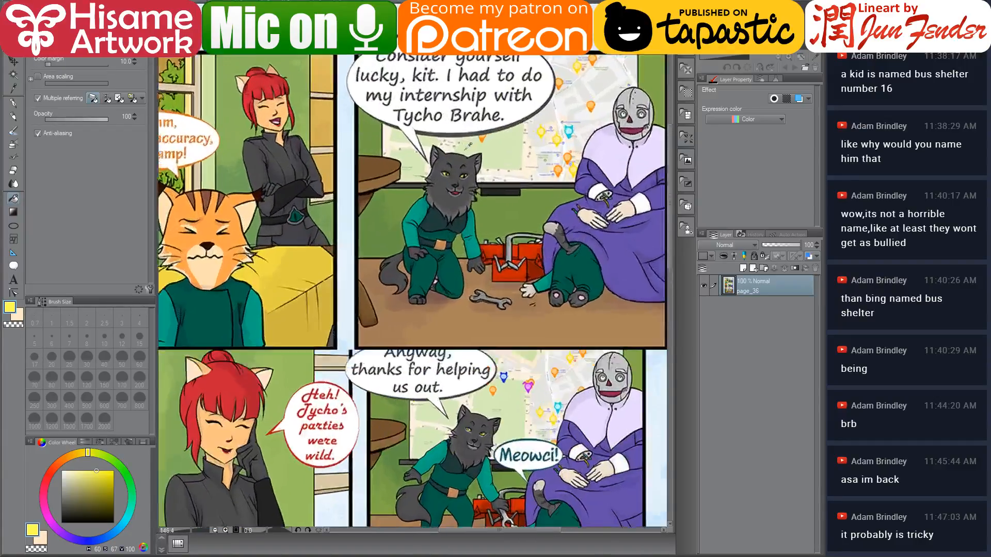
{"action": "scroll", "coordinate": [424, 161], "scroll_direction": "up", "scroll_amount": 1}
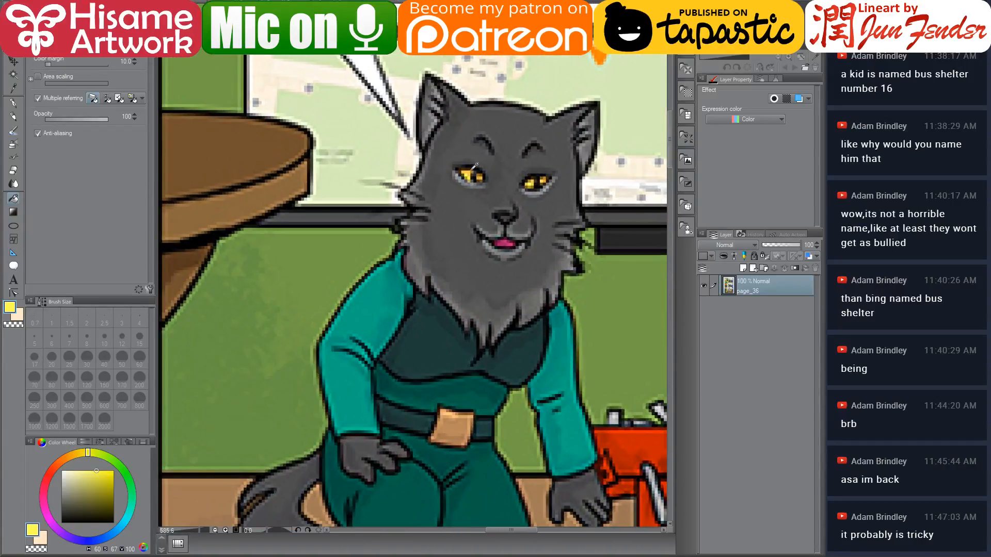
{"action": "left_click", "coordinate": [471, 168], "text": "alt"}
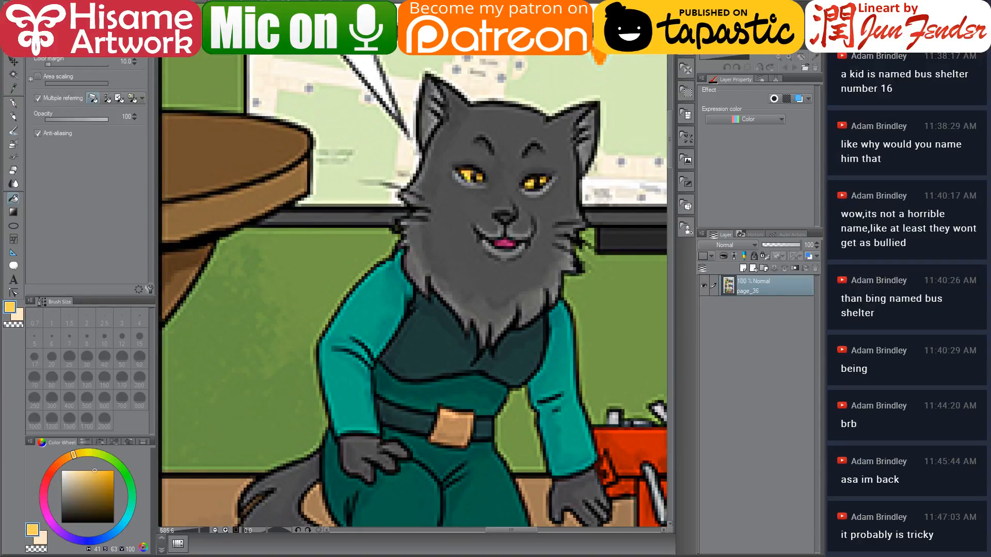
Step: Fill the outer part of the Maine Coon's left eye and both sides of the right iris with the sampled golden yellow on the character sheet
{"action": "key", "text": "ctrl+Tab"}
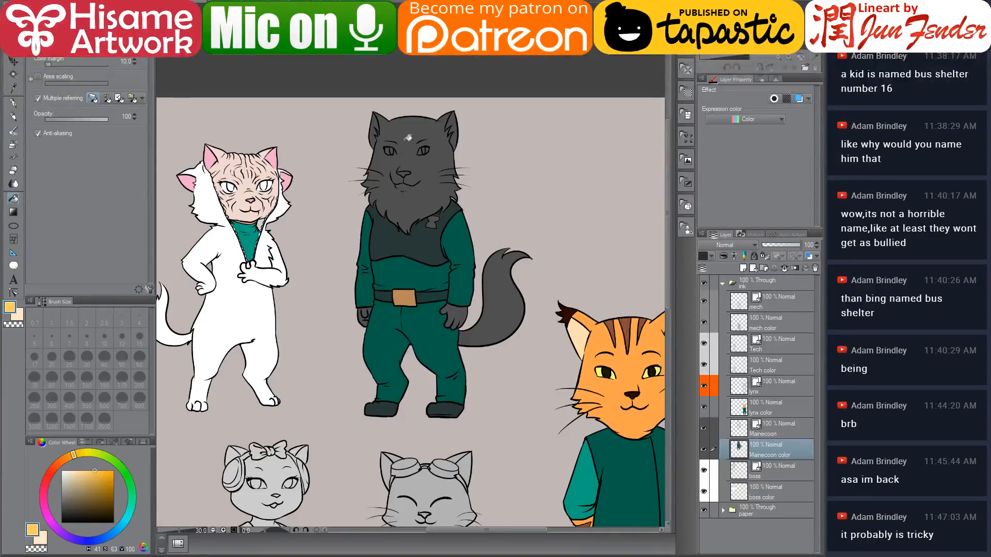
{"action": "scroll", "coordinate": [412, 157], "scroll_direction": "up", "scroll_amount": 4}
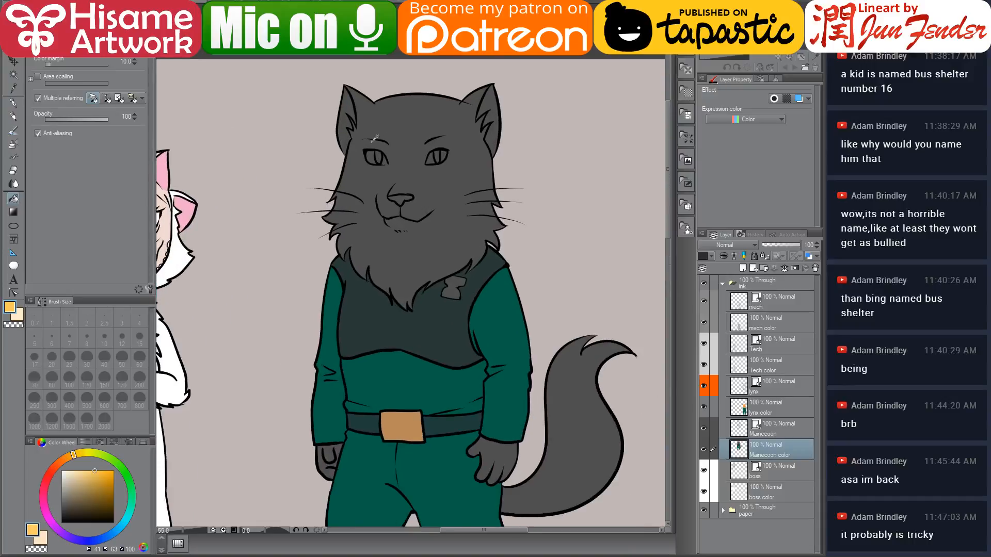
{"action": "scroll", "coordinate": [382, 163], "scroll_direction": "up", "scroll_amount": 1}
{"action": "left_click", "coordinate": [371, 162]}
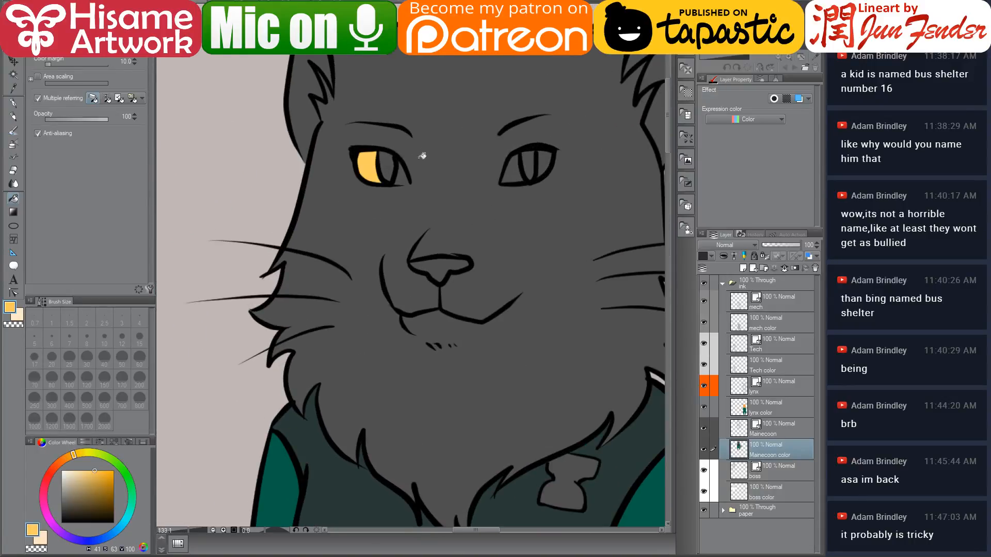
{"action": "left_click", "coordinate": [521, 166]}
{"action": "left_click", "coordinate": [539, 165]}
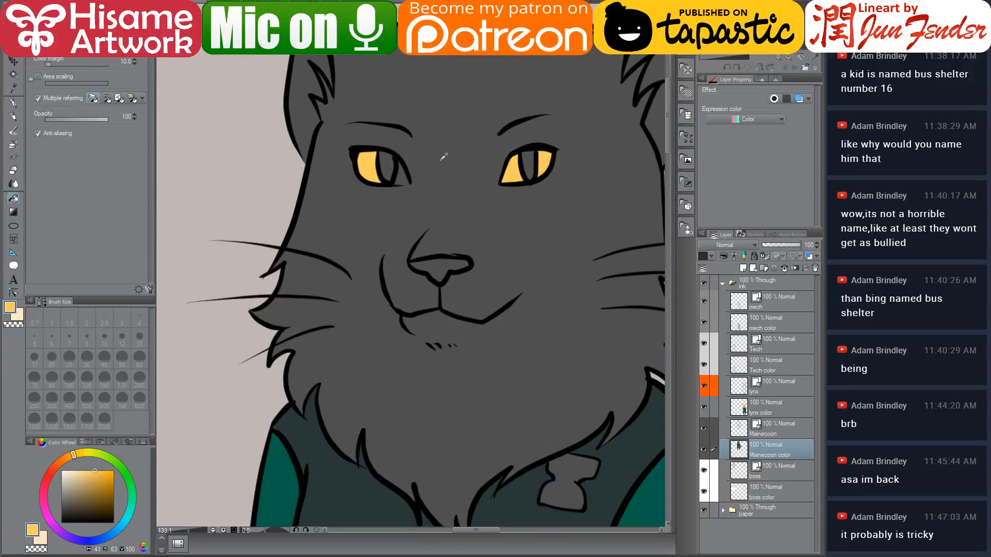
Step: Paint the inner part of the Maine Coon's left eye golden yellow with the G-pen and clean its edge with the fur grey
{"action": "scroll", "coordinate": [444, 157], "scroll_direction": "up", "scroll_amount": 1}
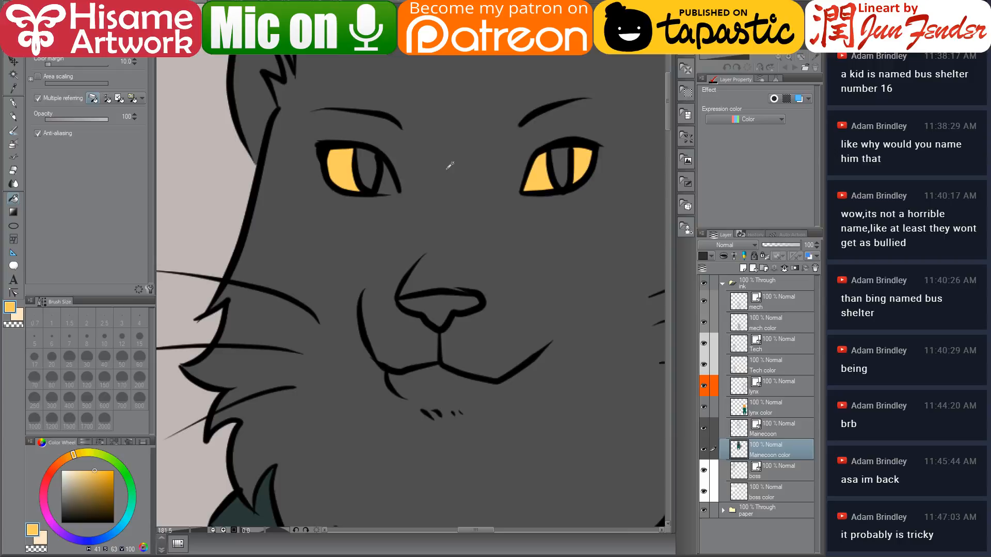
{"action": "left_click", "coordinate": [13, 103]}
{"action": "mouse_move", "coordinate": [394, 177]}
{"action": "left_mouse_down"}
{"action": "mouse_move", "coordinate": [386, 165]}
{"action": "mouse_move", "coordinate": [384, 188]}
{"action": "mouse_move", "coordinate": [389, 181]}
{"action": "left_mouse_up"}
{"action": "left_click", "coordinate": [387, 198], "text": "alt"}
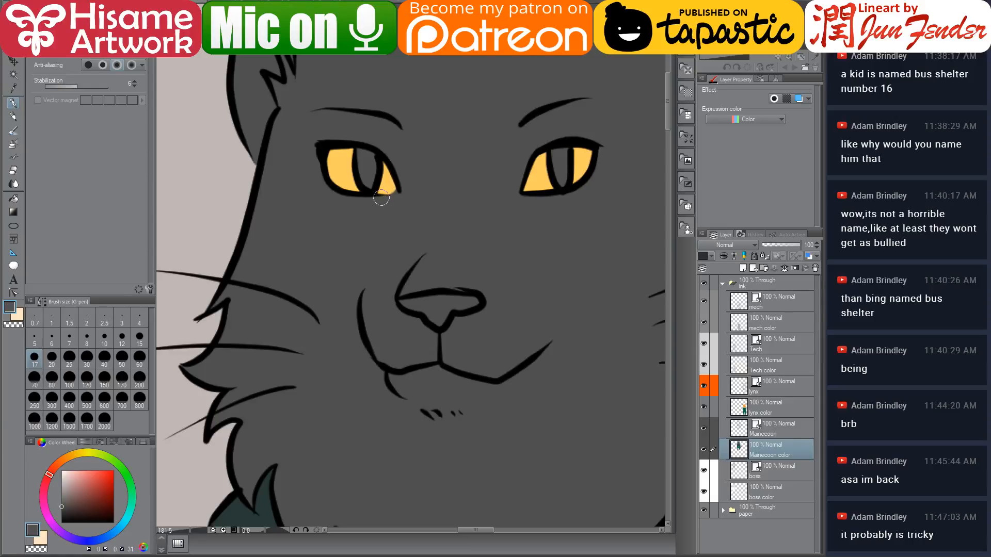
{"action": "left_click", "coordinate": [391, 177], "text": "alt"}
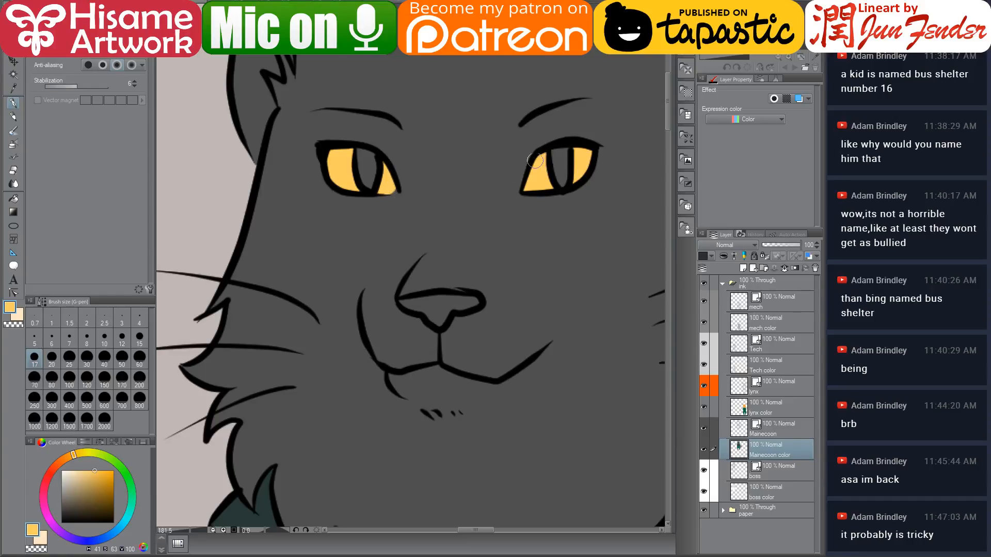
Step: Sample the black of the lineart and paint both of the Maine Coon's pupils with it
{"action": "left_click_drag", "start_coordinate": [560, 198], "coordinate": [504, 226]}
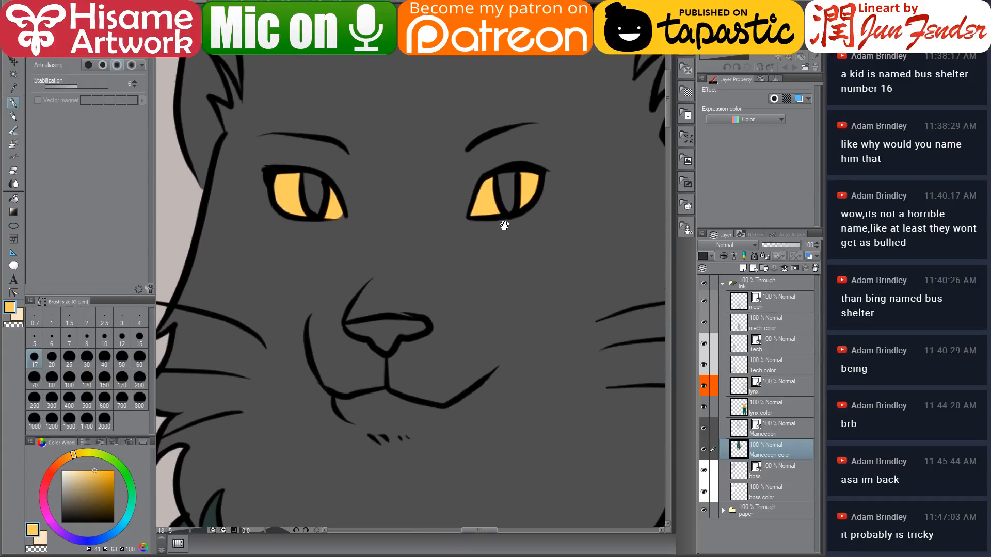
{"action": "left_click", "coordinate": [295, 166], "text": "alt"}
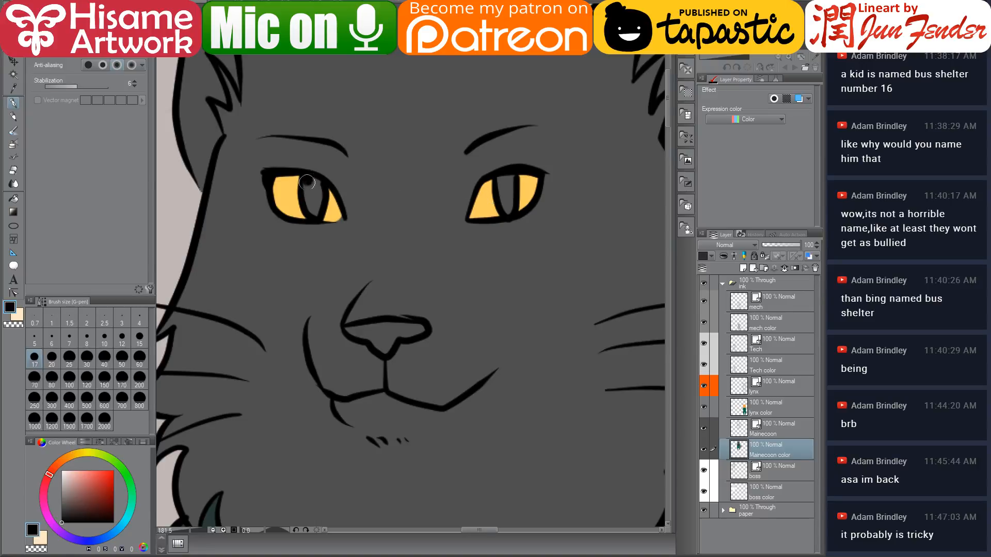
{"action": "mouse_move", "coordinate": [307, 181]}
{"action": "left_mouse_down"}
{"action": "mouse_move", "coordinate": [312, 211]}
{"action": "mouse_move", "coordinate": [315, 190]}
{"action": "left_mouse_up"}
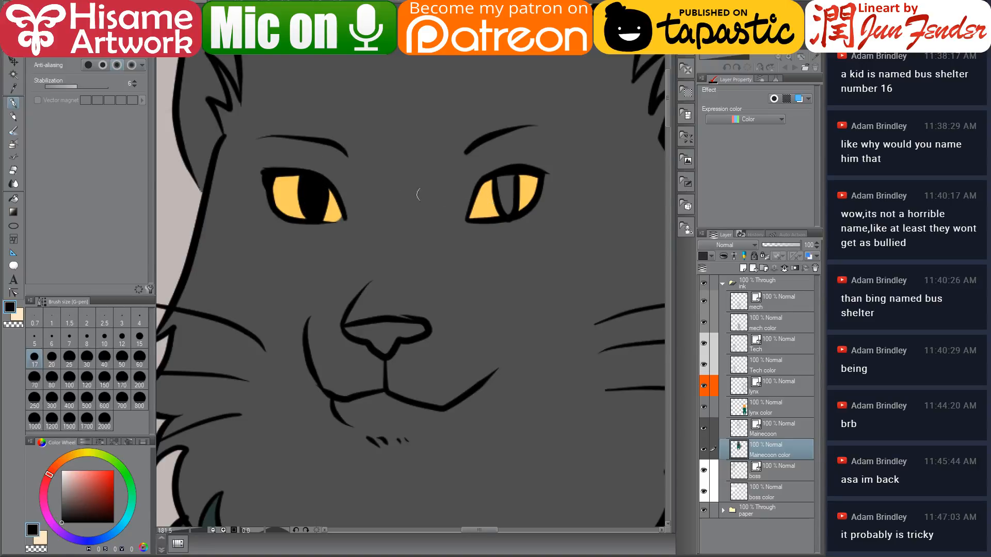
{"action": "mouse_move", "coordinate": [496, 177]}
{"action": "left_mouse_down"}
{"action": "mouse_move", "coordinate": [507, 210]}
{"action": "mouse_move", "coordinate": [510, 181]}
{"action": "left_mouse_up"}
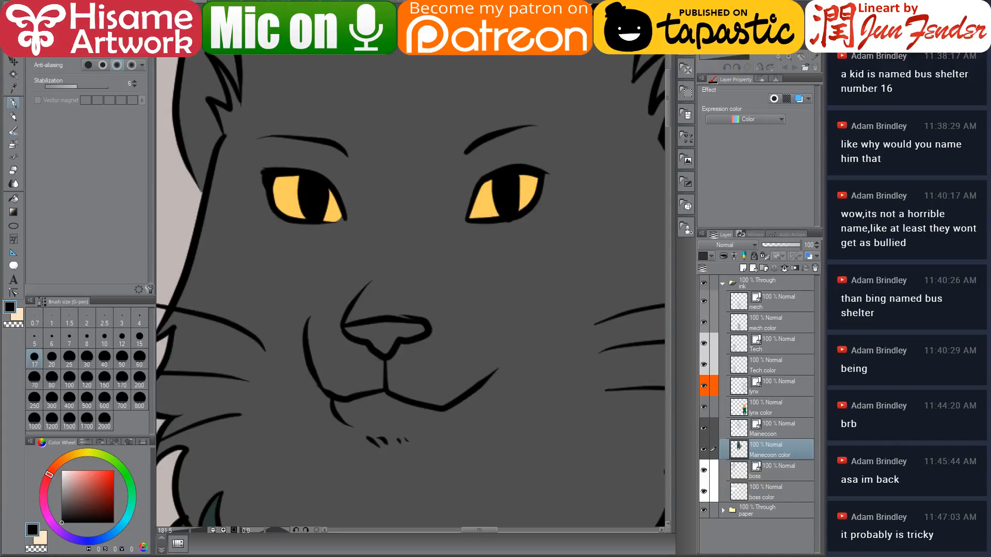
Step: Check the nose on the comic page page_36, then paint the Maine Coon's nose on the character sheet in a very dark grey
{"action": "key", "text": "ctrl+Tab"}
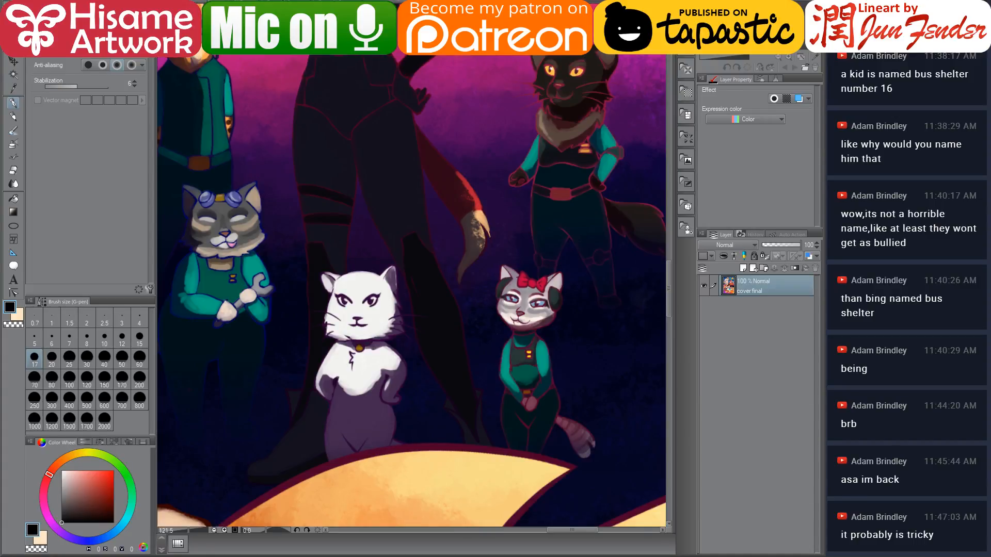
{"action": "key", "text": "ctrl+Tab"}
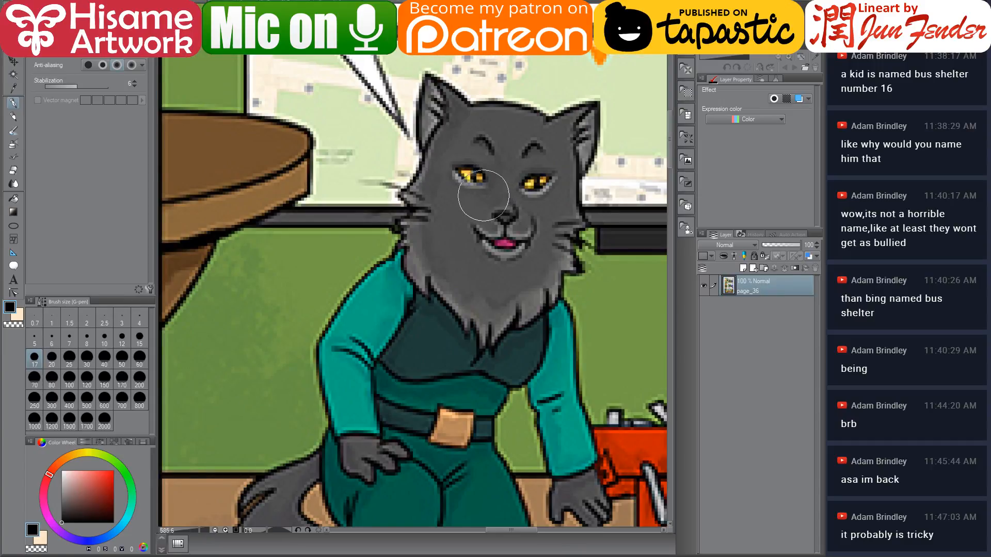
{"action": "key", "text": "ctrl+Tab"}
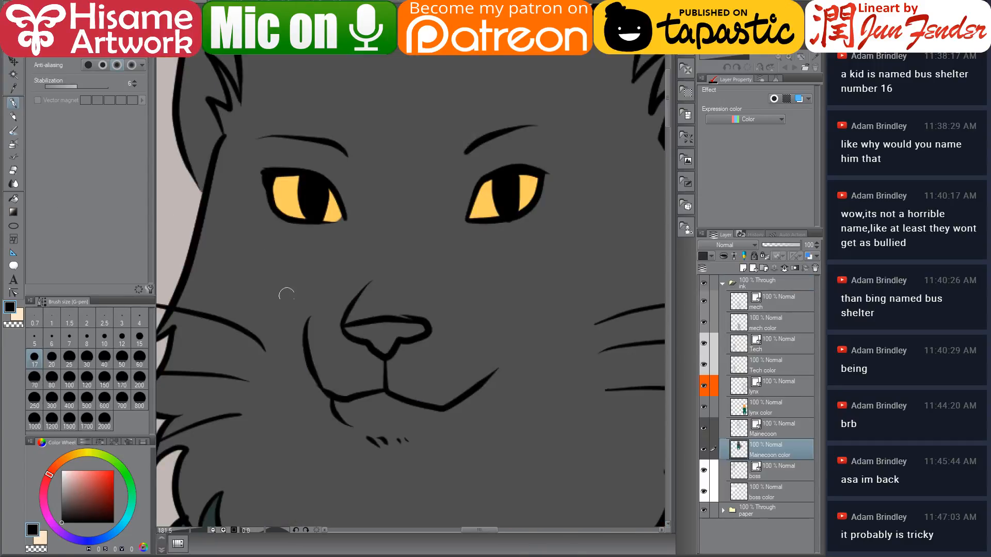
{"action": "left_click", "coordinate": [61, 513]}
{"action": "mouse_move", "coordinate": [355, 325]}
{"action": "left_mouse_down"}
{"action": "mouse_move", "coordinate": [382, 345]}
{"action": "mouse_move", "coordinate": [376, 325]}
{"action": "mouse_move", "coordinate": [400, 328]}
{"action": "mouse_move", "coordinate": [391, 338]}
{"action": "mouse_move", "coordinate": [410, 342]}
{"action": "left_mouse_up"}
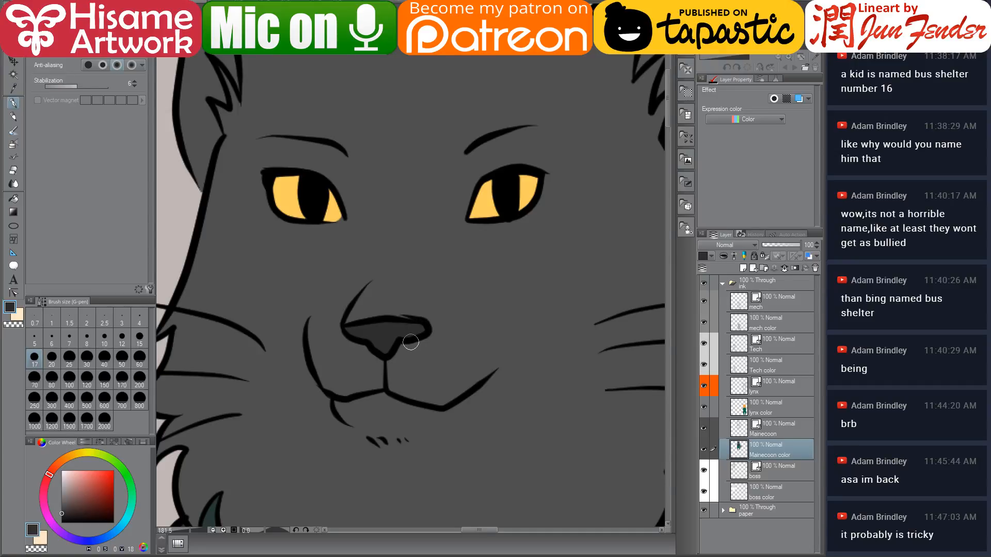
Step: Pull back the overshooting end of the head's top outline to the right ear on the Mainecoon vector layer
{"action": "left_click_drag", "start_coordinate": [455, 66], "coordinate": [431, 314]}
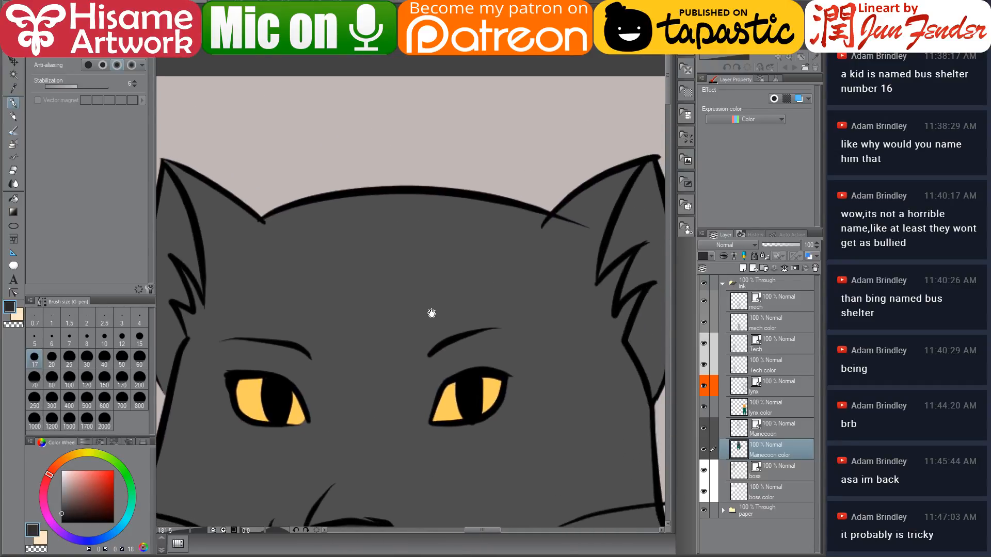
{"action": "left_click", "coordinate": [791, 432]}
{"action": "left_click", "coordinate": [14, 292]}
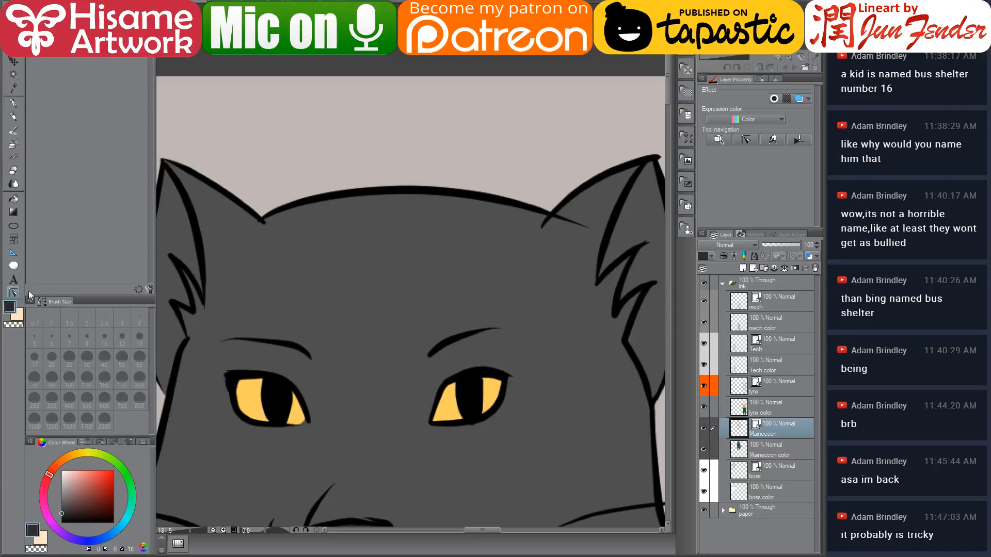
{"action": "left_click", "coordinate": [575, 229]}
{"action": "left_click_drag", "start_coordinate": [582, 225], "coordinate": [537, 209]}
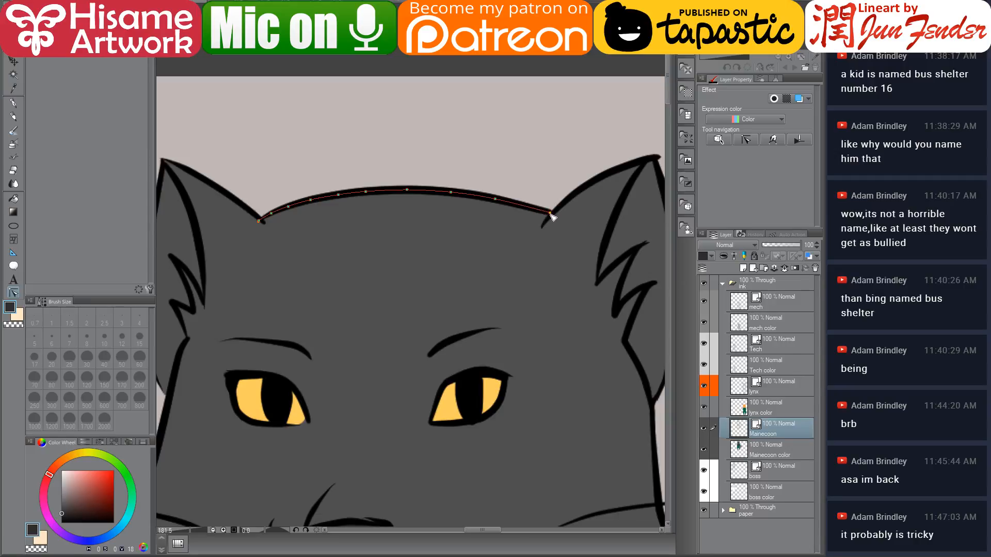
{"action": "left_click", "coordinate": [262, 224]}
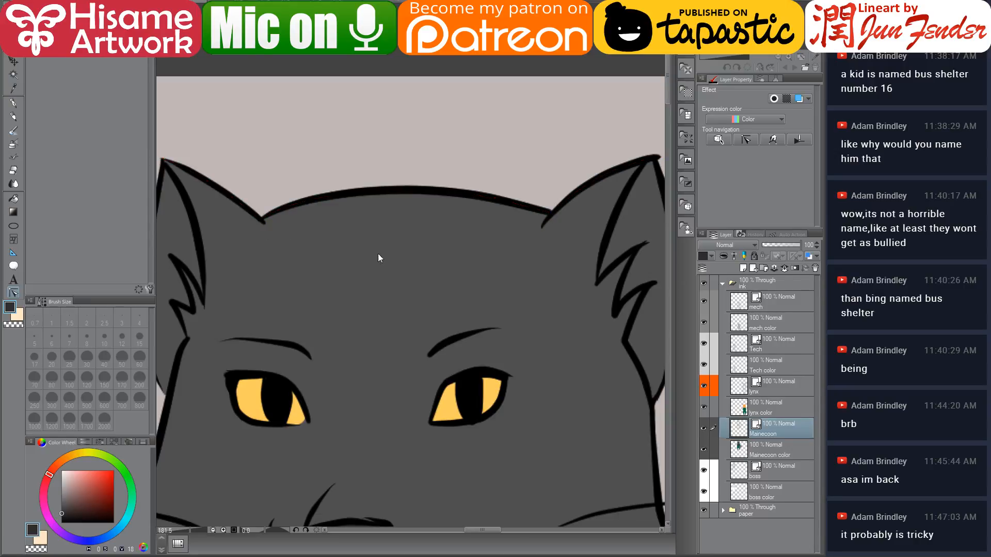
{"action": "scroll", "coordinate": [378, 278], "scroll_direction": "down", "scroll_amount": 5}
{"action": "left_click_drag", "start_coordinate": [443, 363], "coordinate": [466, 143]}
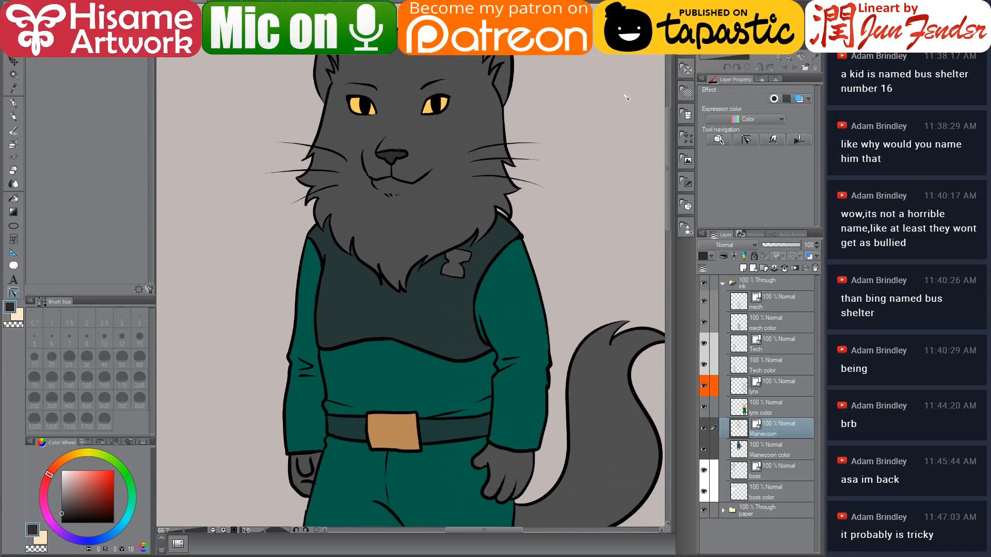
{"action": "left_click", "coordinate": [494, 435]}
{"action": "mouse_move", "coordinate": [524, 407]}
{"action": "left_mouse_down"}
{"action": "mouse_move", "coordinate": [517, 331]}
{"action": "mouse_move", "coordinate": [513, 408]}
{"action": "left_mouse_up"}
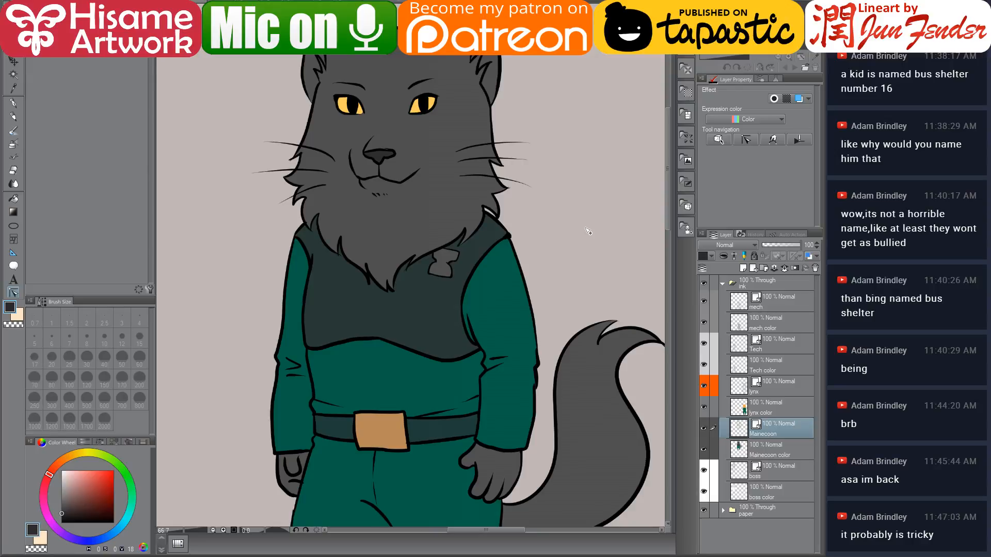
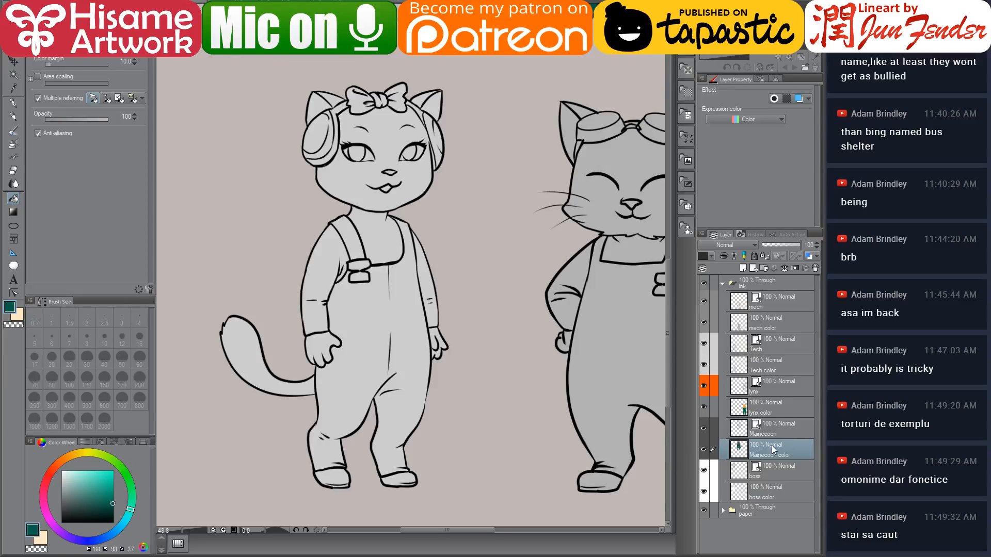
Step: Fill the overalls of the cat with the bow and headphones with the dark green on the Tech color layer
{"action": "scroll", "coordinate": [416, 314], "scroll_direction": "down", "scroll_amount": 4}
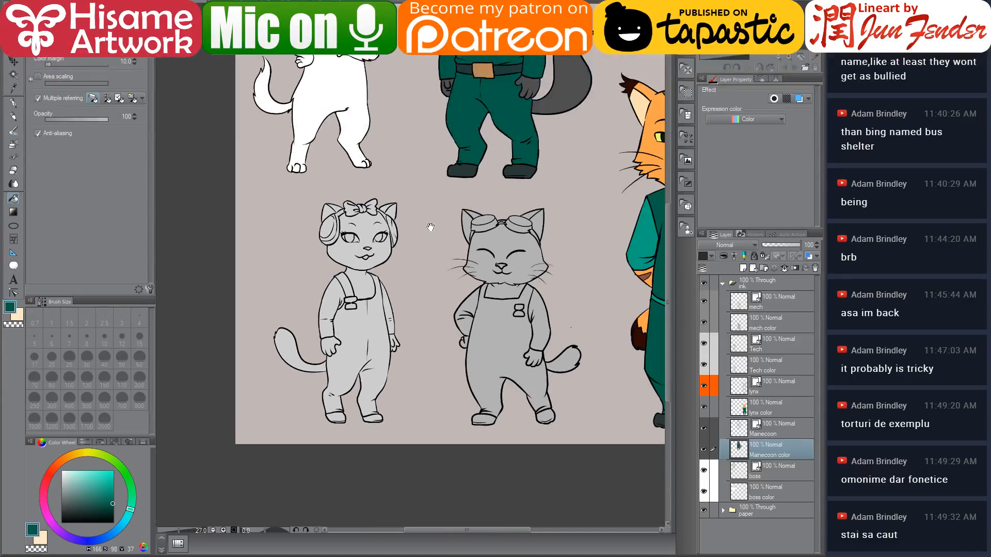
{"action": "left_click_drag", "start_coordinate": [431, 228], "coordinate": [425, 279]}
{"action": "left_click", "coordinate": [774, 368]}
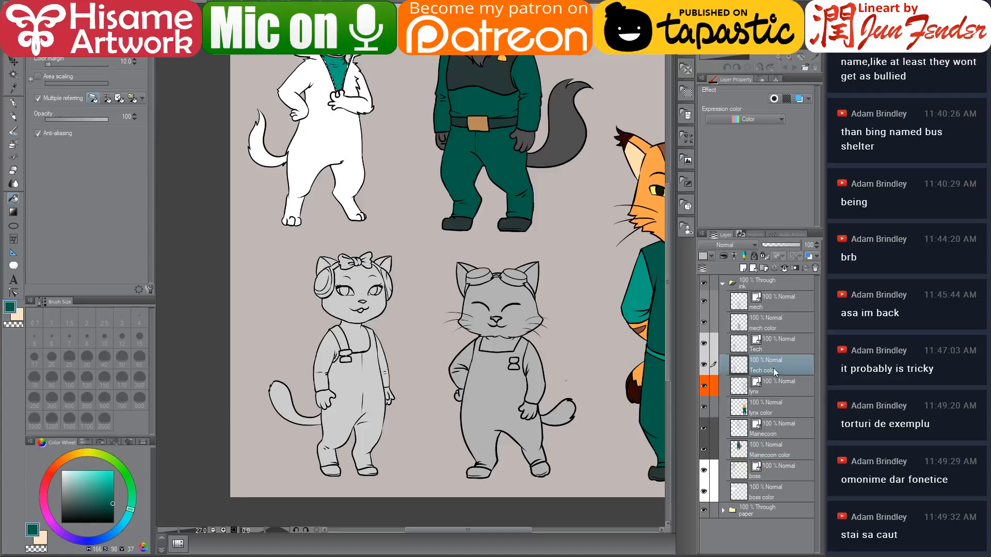
{"action": "left_click", "coordinate": [341, 383]}
Step: Sample the dark grey of the Maine Coon's shoes and fill both shoes of the Tech cat with it
{"action": "left_click", "coordinate": [467, 223], "text": "alt"}
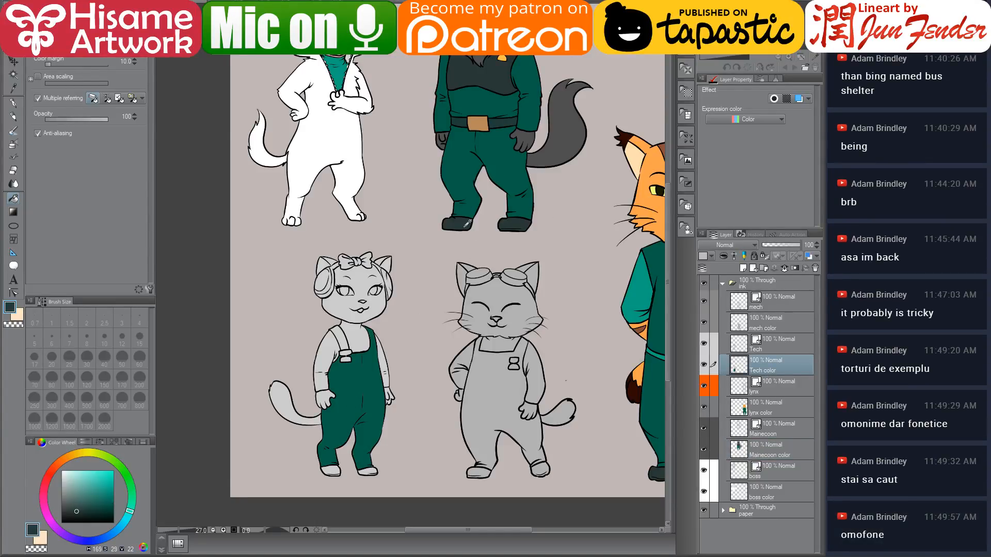
{"action": "left_click", "coordinate": [340, 471]}
{"action": "left_click", "coordinate": [370, 469]}
Step: Touch up the fill around the Tech cat's shoes and trouser legs with the G-pen, sampling the overalls' green
{"action": "scroll", "coordinate": [343, 472], "scroll_direction": "up", "scroll_amount": 6}
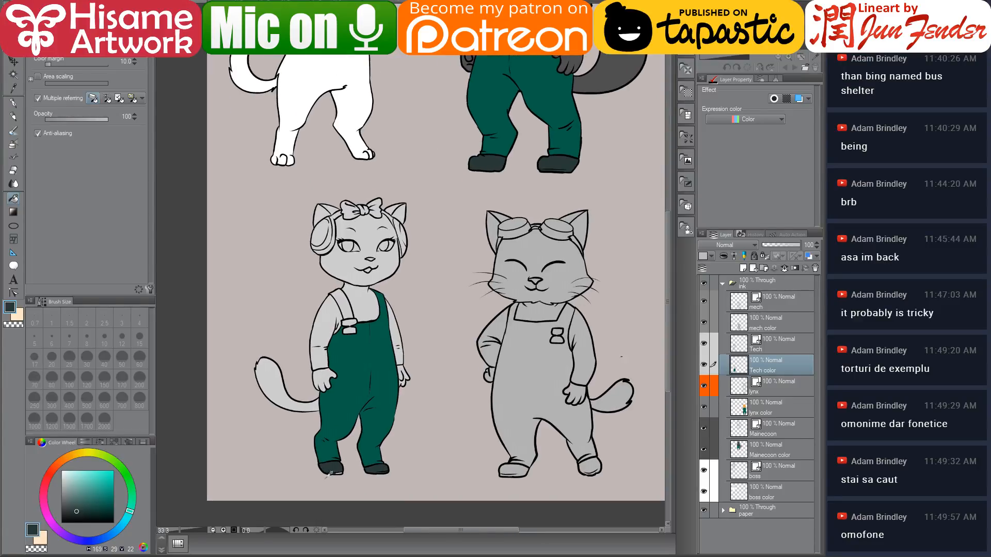
{"action": "left_click", "coordinate": [13, 104]}
{"action": "scroll", "coordinate": [341, 433], "scroll_direction": "up", "scroll_amount": 2}
{"action": "left_click_drag", "start_coordinate": [353, 421], "coordinate": [317, 424]}
{"action": "left_click", "coordinate": [509, 355], "text": "alt"}
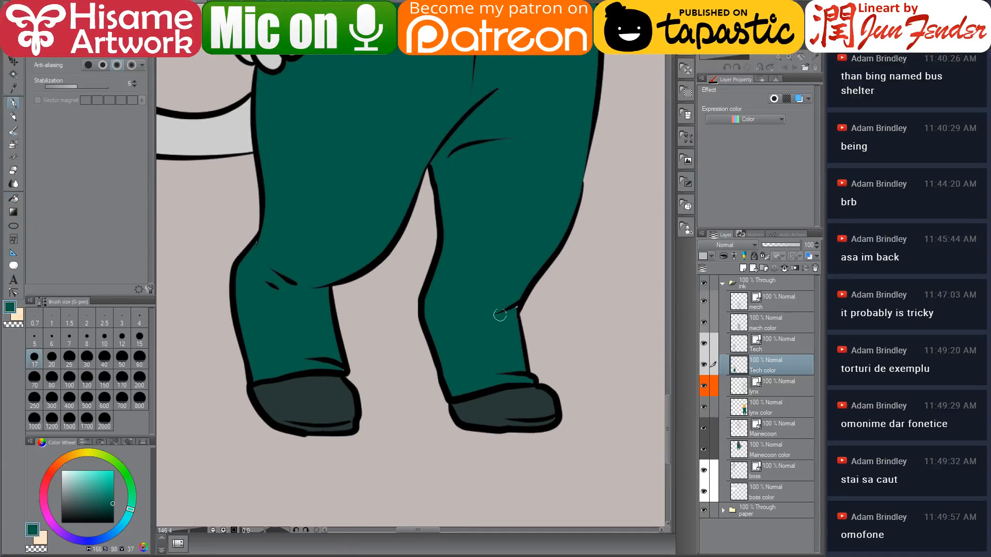
{"action": "scroll", "coordinate": [471, 454], "scroll_direction": "down", "scroll_amount": 2}
{"action": "scroll", "coordinate": [471, 454], "scroll_direction": "down", "scroll_amount": 4}
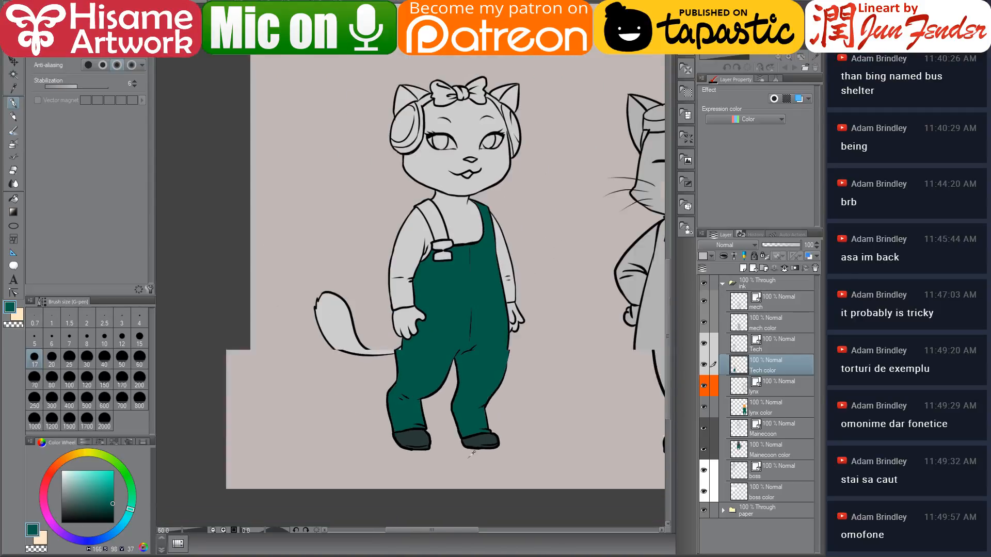
Step: Try to flip the lassoed buckle and bib lines horizontally and rotate them by -9.2 degrees on the Tech vector layer
{"action": "scroll", "coordinate": [476, 217], "scroll_direction": "up", "scroll_amount": 4}
{"action": "scroll", "coordinate": [478, 217], "scroll_direction": "up", "scroll_amount": 2}
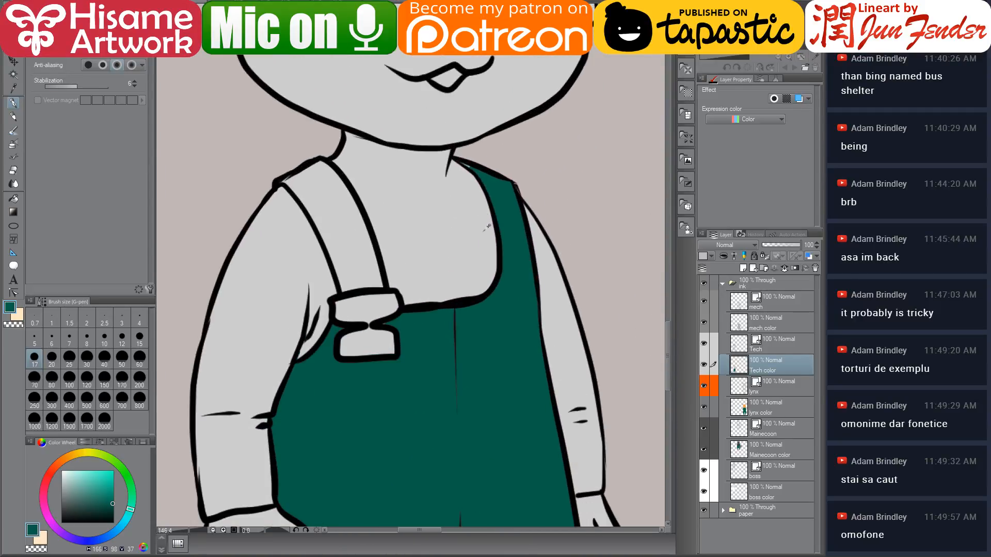
{"action": "key", "text": "space"}
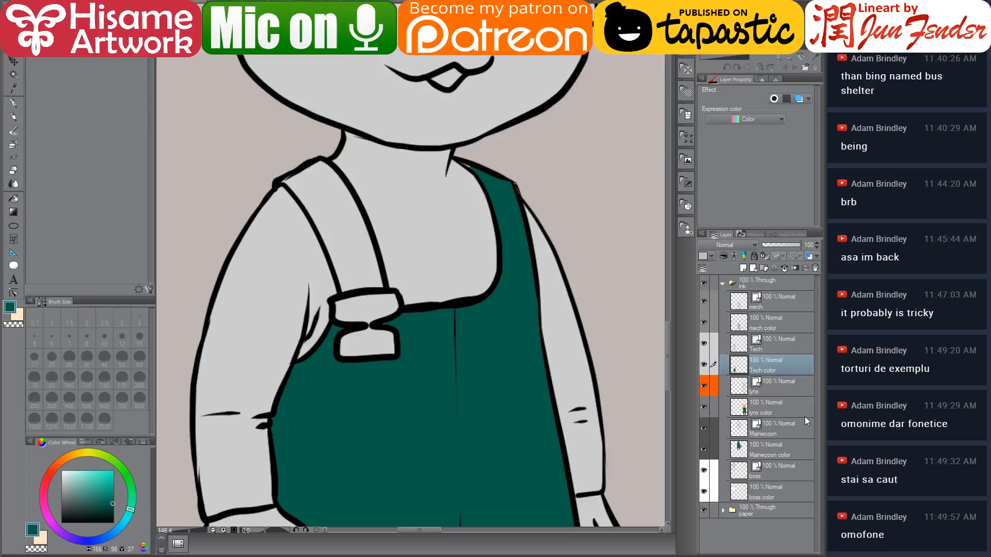
{"action": "left_click", "coordinate": [766, 348]}
{"action": "scroll", "coordinate": [518, 222], "scroll_direction": "up", "scroll_amount": 1}
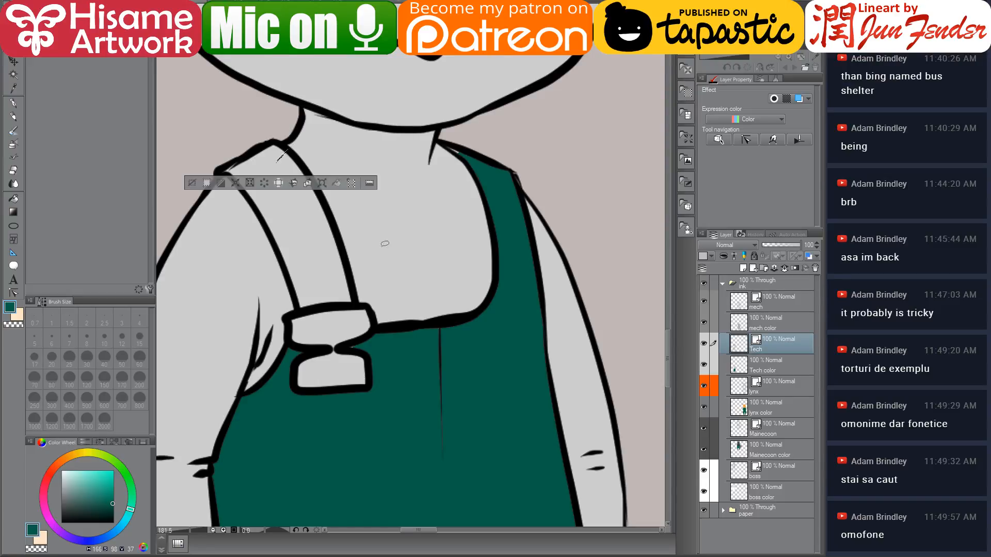
{"action": "mouse_move", "coordinate": [502, 201]}
{"action": "left_mouse_down"}
{"action": "mouse_move", "coordinate": [300, 247]}
{"action": "mouse_move", "coordinate": [275, 302]}
{"action": "mouse_move", "coordinate": [277, 362]}
{"action": "mouse_move", "coordinate": [345, 427]}
{"action": "mouse_move", "coordinate": [401, 412]}
{"action": "mouse_move", "coordinate": [410, 386]}
{"action": "mouse_move", "coordinate": [414, 453]}
{"action": "mouse_move", "coordinate": [498, 462]}
{"action": "mouse_move", "coordinate": [504, 310]}
{"action": "mouse_move", "coordinate": [519, 274]}
{"action": "mouse_move", "coordinate": [511, 206]}
{"action": "left_mouse_up"}
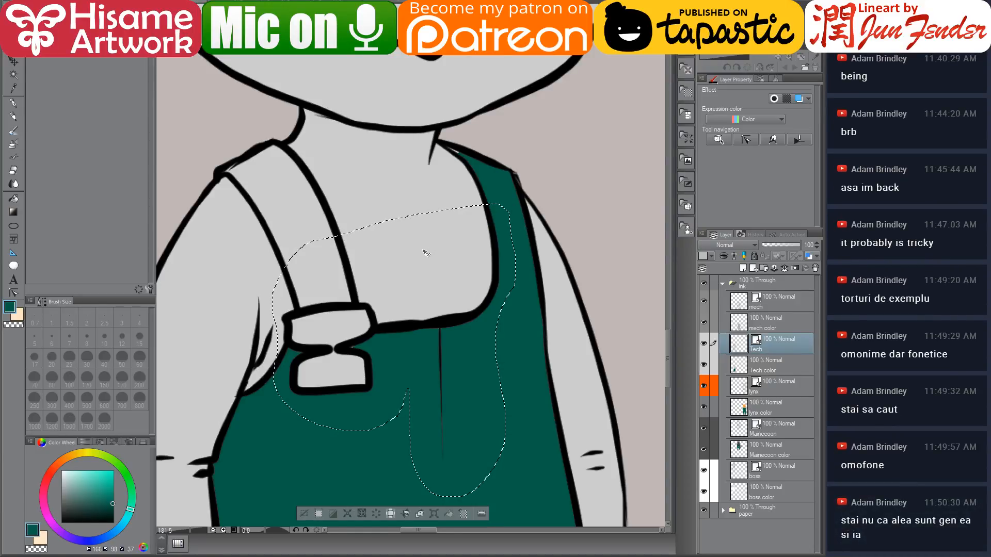
{"action": "key", "text": "ctrl+t"}
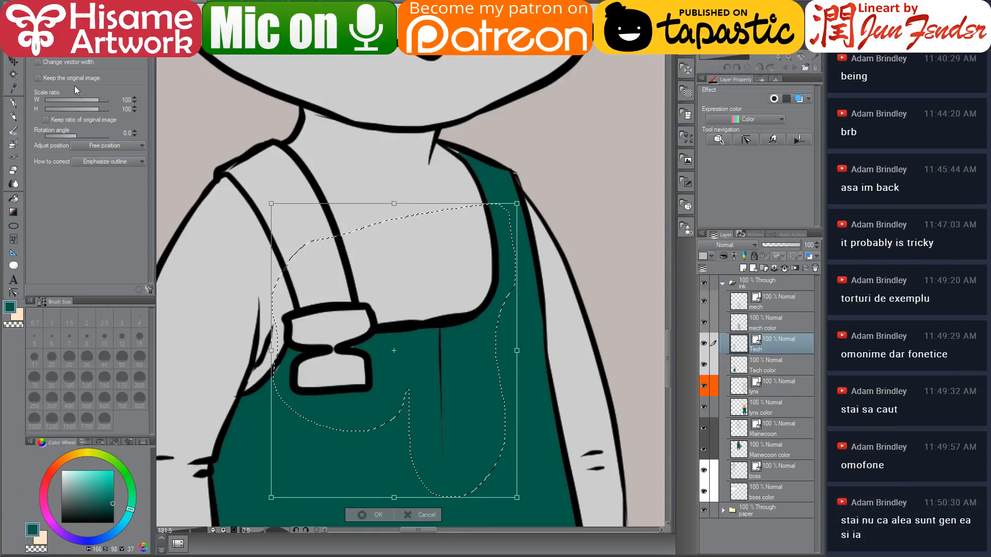
{"action": "left_click", "coordinate": [65, 46]}
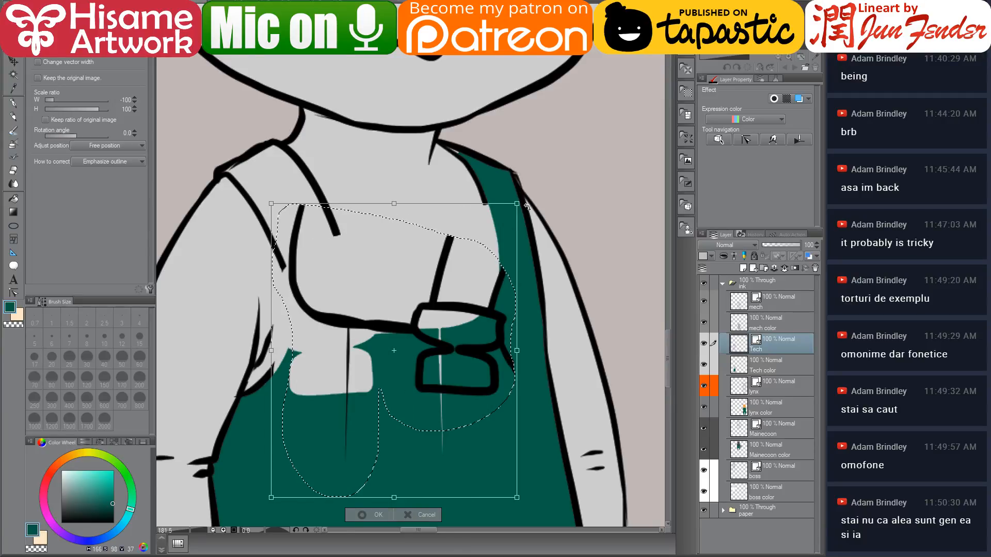
{"action": "left_click_drag", "start_coordinate": [526, 207], "coordinate": [506, 150]}
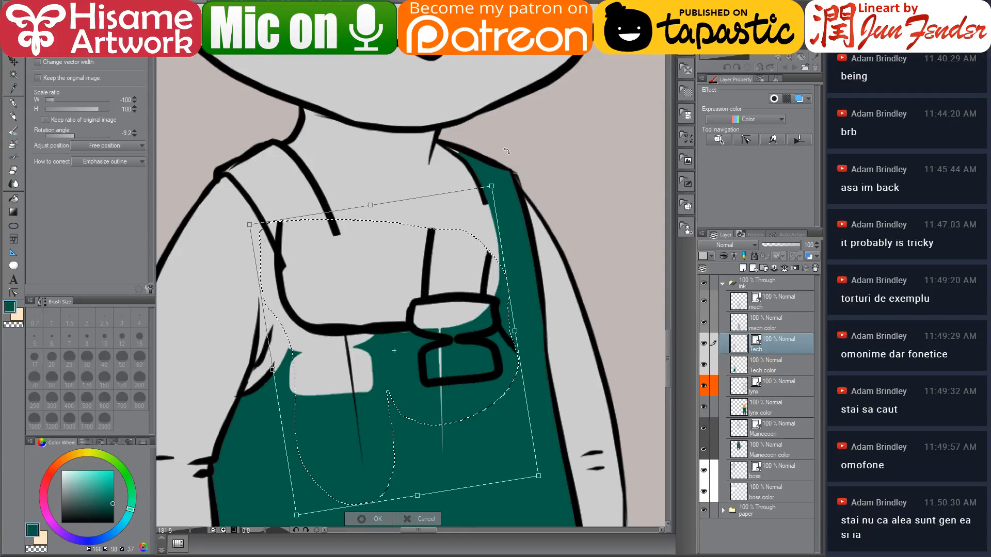
{"action": "key", "text": "Return"}
{"action": "key", "text": "ctrl+d"}
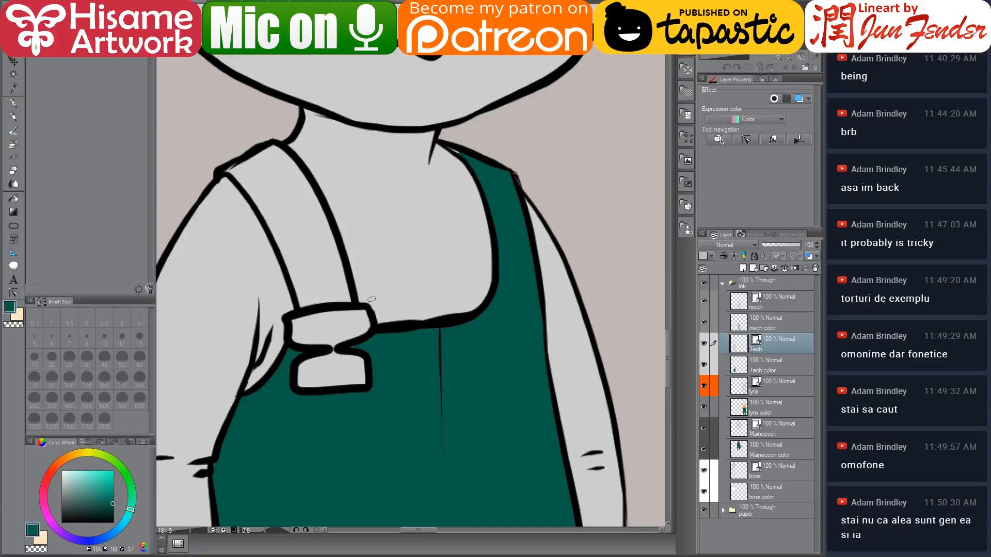
Step: Lasso only the overalls' buckle on the Tech layer and move it onto the already green strap
{"action": "left_click_drag", "start_coordinate": [353, 298], "coordinate": [297, 303]}
{"action": "mouse_move", "coordinate": [285, 339]}
{"action": "left_mouse_down"}
{"action": "mouse_move", "coordinate": [285, 388]}
{"action": "mouse_move", "coordinate": [358, 407]}
{"action": "mouse_move", "coordinate": [385, 381]}
{"action": "mouse_move", "coordinate": [376, 304]}
{"action": "left_mouse_up"}
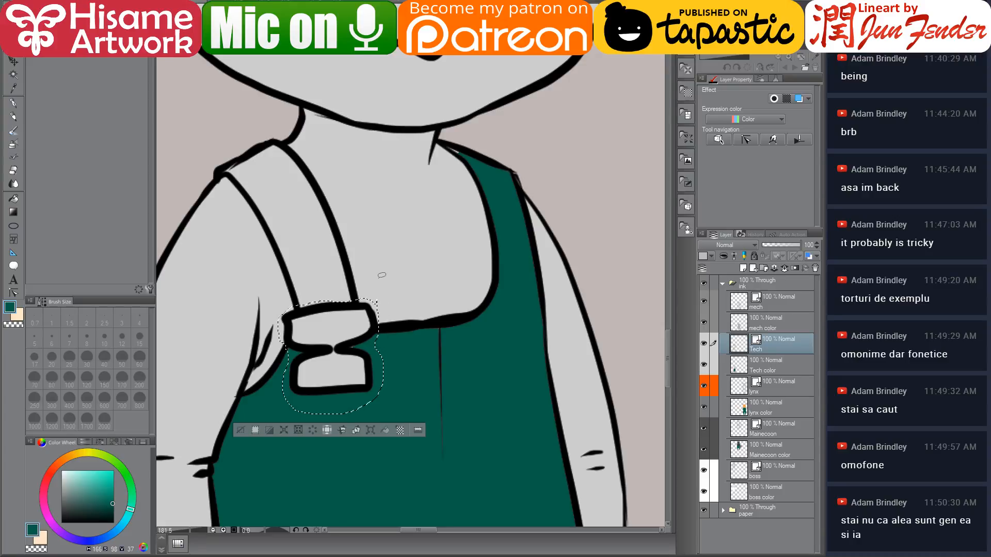
{"action": "key", "text": "k"}
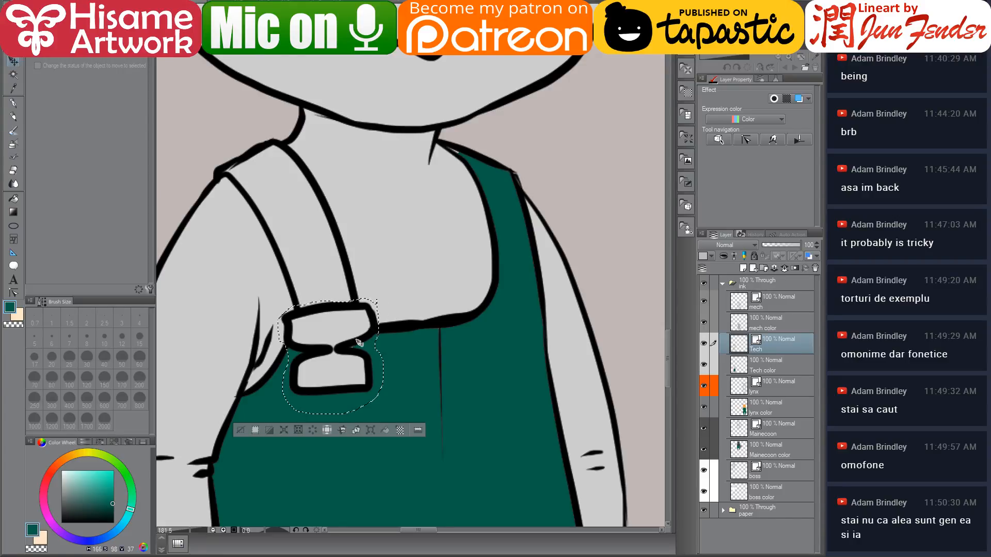
{"action": "mouse_move", "coordinate": [379, 342]}
{"action": "left_mouse_down"}
{"action": "mouse_move", "coordinate": [537, 321]}
{"action": "mouse_move", "coordinate": [522, 324]}
{"action": "mouse_move", "coordinate": [533, 336]}
{"action": "left_mouse_up"}
Step: Transform the moved buckle to 81% width, 97% height and -2.7 degrees rotation so it fits the green strap, and deselect it
{"action": "key", "text": "ctrl+t"}
{"action": "left_click_drag", "start_coordinate": [540, 271], "coordinate": [542, 305]}
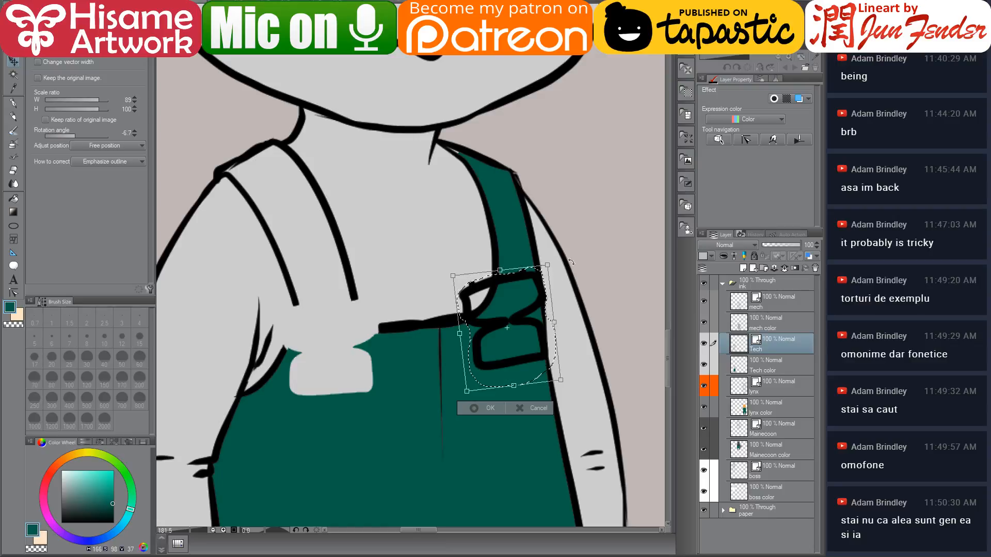
{"action": "left_click_drag", "start_coordinate": [570, 250], "coordinate": [573, 261]}
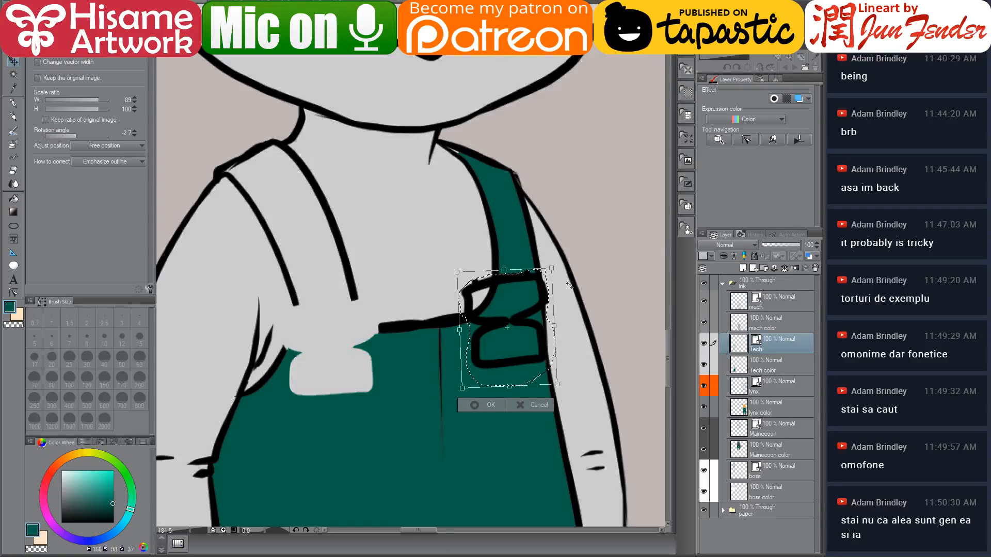
{"action": "left_click_drag", "start_coordinate": [556, 384], "coordinate": [562, 380]}
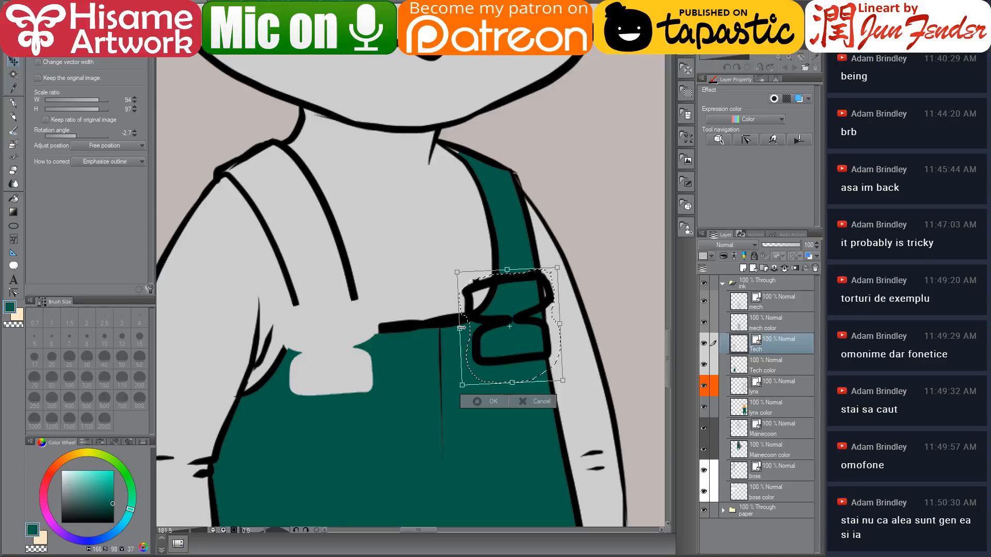
{"action": "left_click_drag", "start_coordinate": [461, 327], "coordinate": [476, 327]}
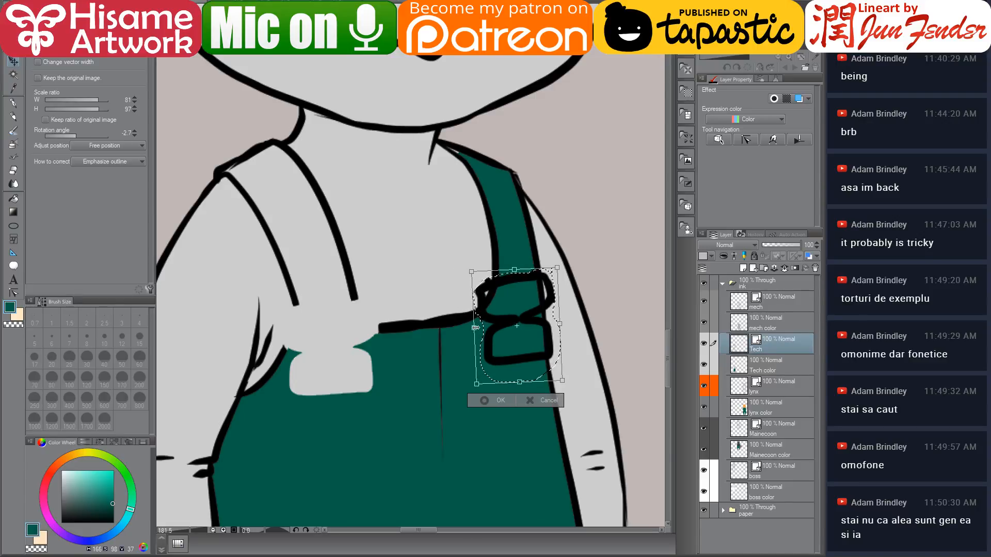
{"action": "key", "text": "Return"}
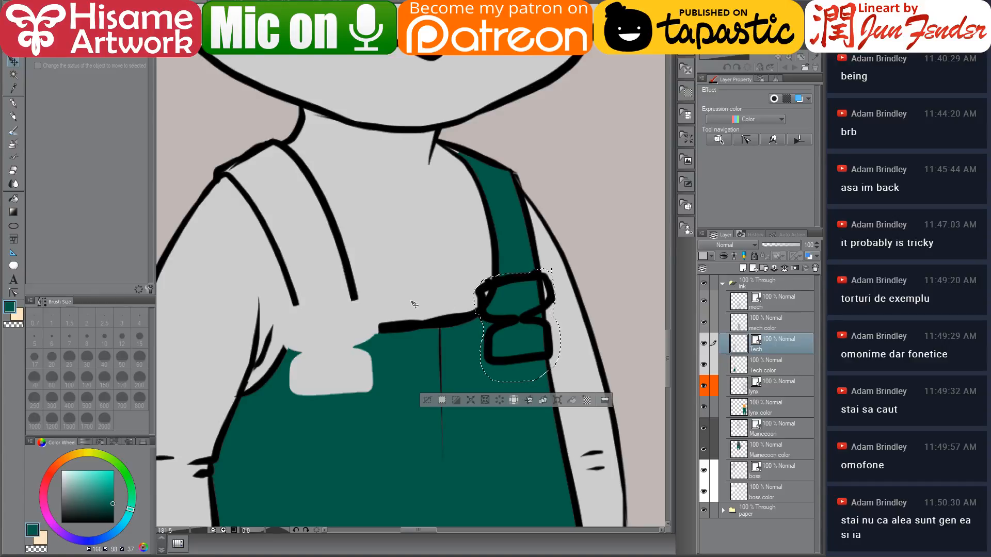
{"action": "scroll", "coordinate": [413, 304], "scroll_direction": "up", "scroll_amount": 1}
{"action": "key", "text": "ctrl+d"}
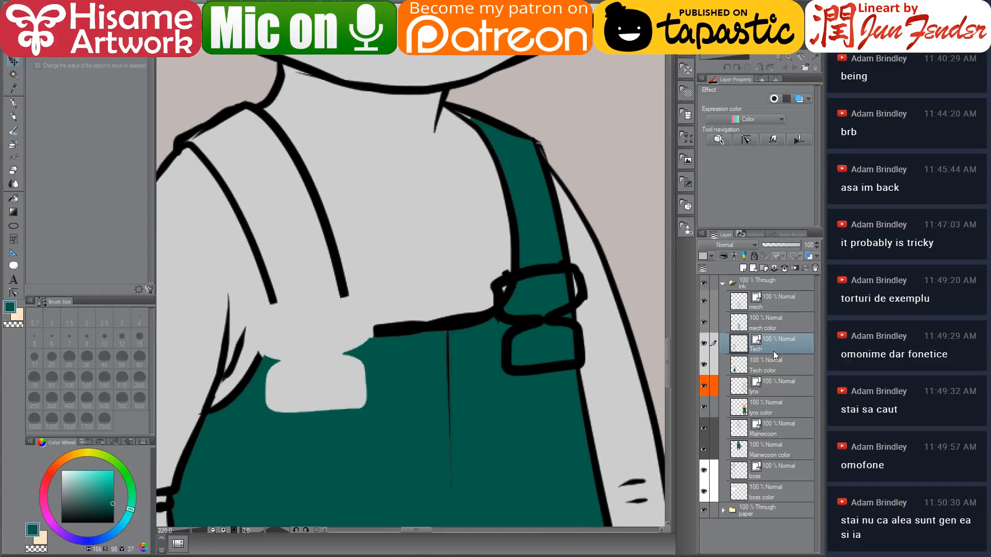
Step: Erase the strap and bib lines running through the upper half of the buckle with the vector eraser on the Tech layer
{"action": "left_click", "coordinate": [771, 325]}
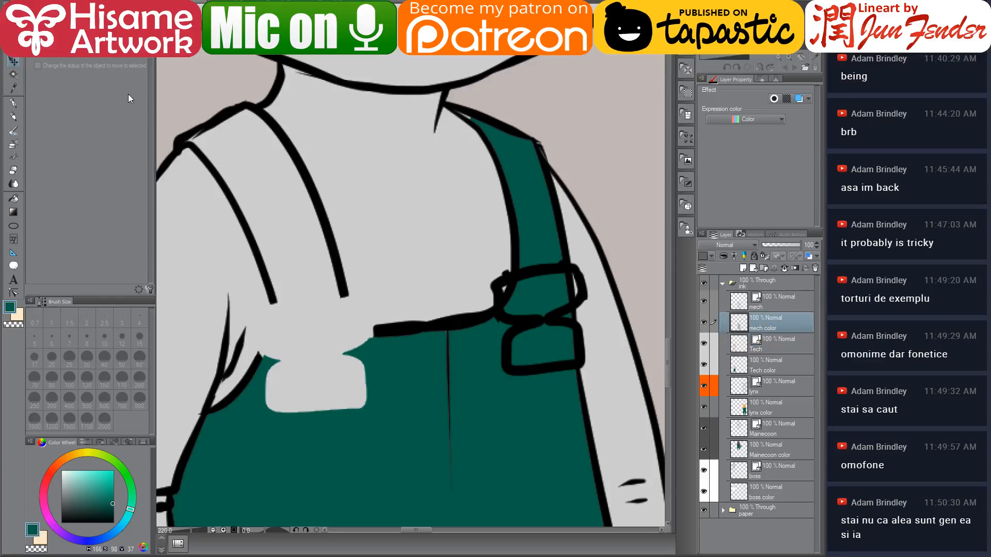
{"action": "left_click", "coordinate": [14, 169]}
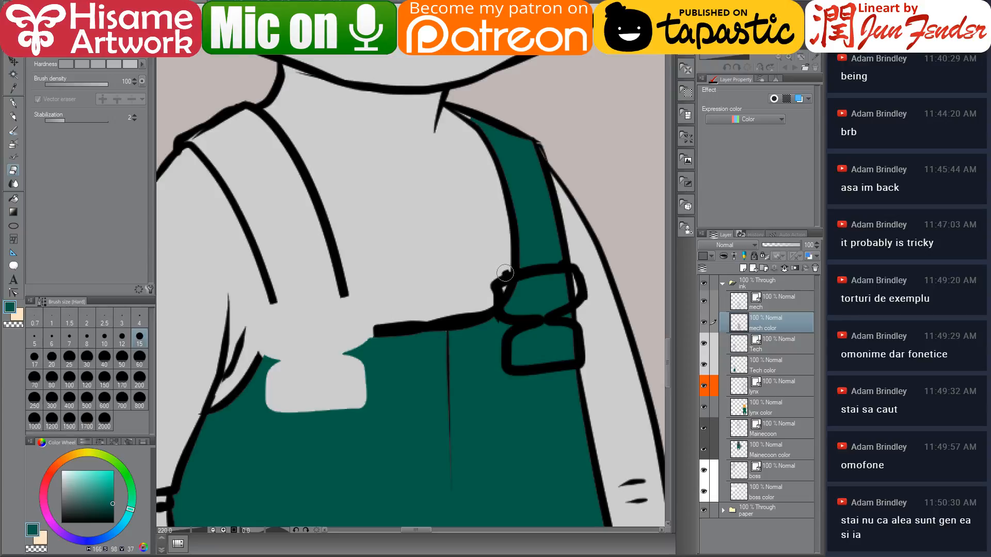
{"action": "left_click", "coordinate": [778, 350]}
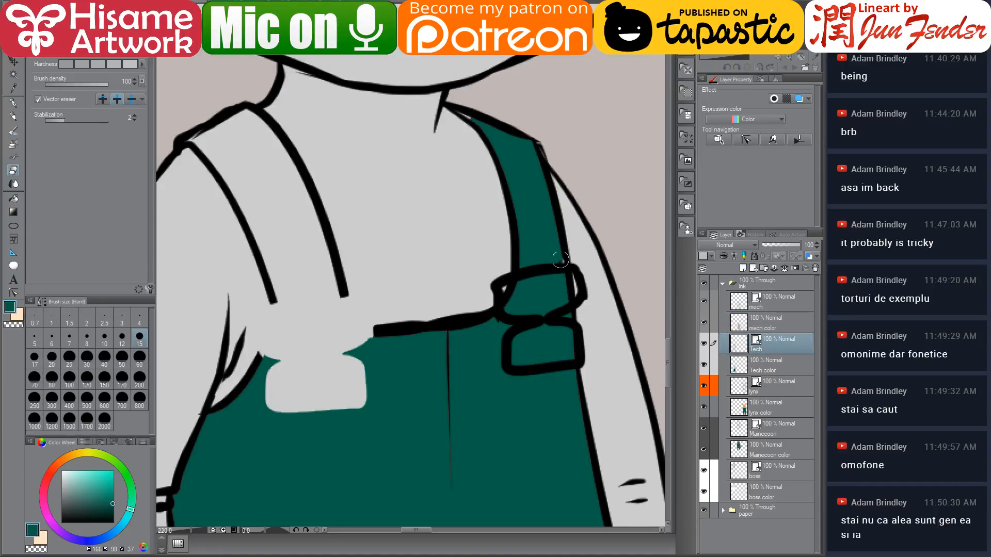
{"action": "left_click_drag", "start_coordinate": [567, 279], "coordinate": [572, 300]}
{"action": "mouse_move", "coordinate": [512, 289]}
{"action": "left_mouse_down"}
{"action": "mouse_move", "coordinate": [564, 337]}
{"action": "mouse_move", "coordinate": [572, 328]}
{"action": "mouse_move", "coordinate": [567, 339]}
{"action": "mouse_move", "coordinate": [545, 314]}
{"action": "mouse_move", "coordinate": [552, 323]}
{"action": "mouse_move", "coordinate": [475, 290]}
{"action": "mouse_move", "coordinate": [534, 295]}
{"action": "left_mouse_up"}
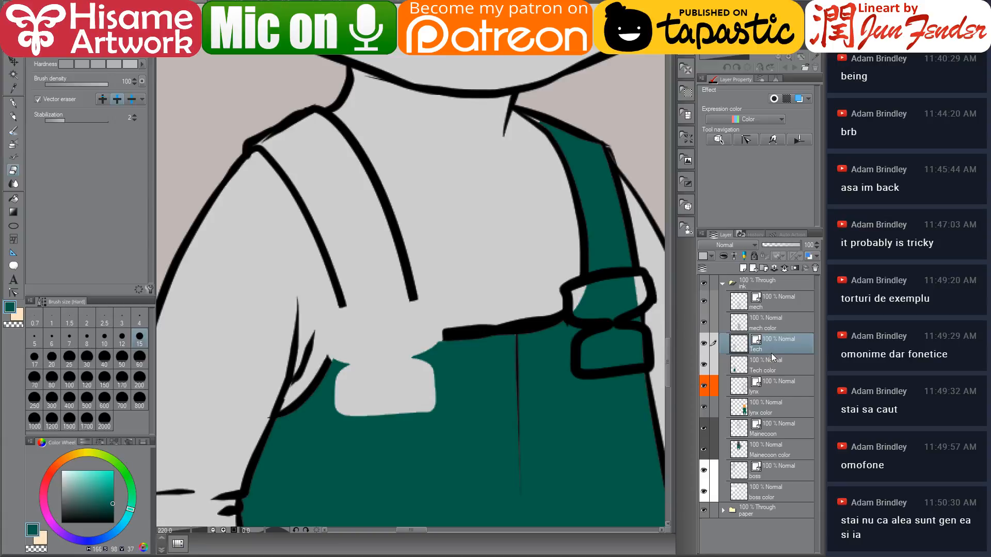
Step: Extend the cut-off ends of the unfilled strap's two lines so they join the armhole line and the bib's top edge
{"action": "left_click", "coordinate": [13, 293]}
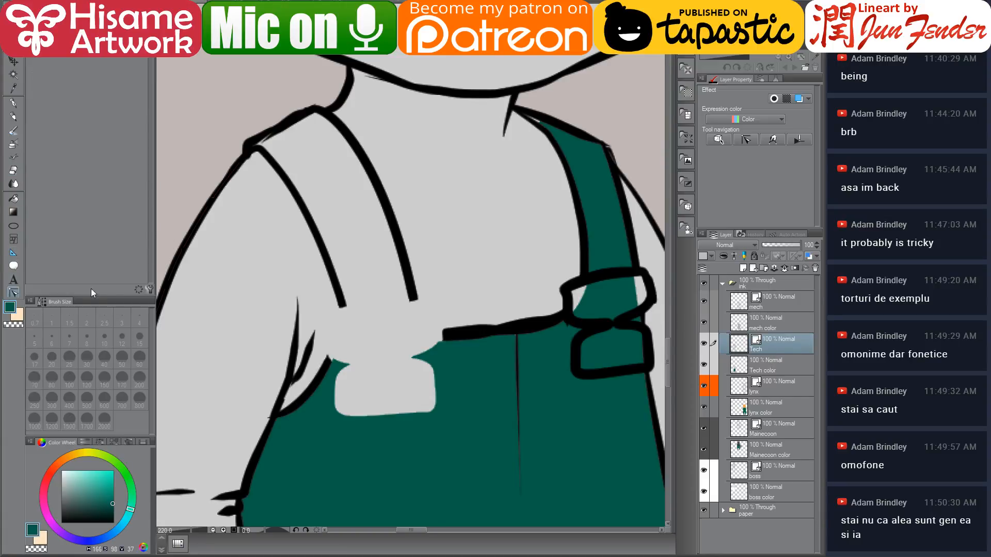
{"action": "left_click", "coordinate": [341, 304]}
{"action": "left_click_drag", "start_coordinate": [342, 304], "coordinate": [325, 367]}
{"action": "left_click_drag", "start_coordinate": [341, 300], "coordinate": [338, 323]}
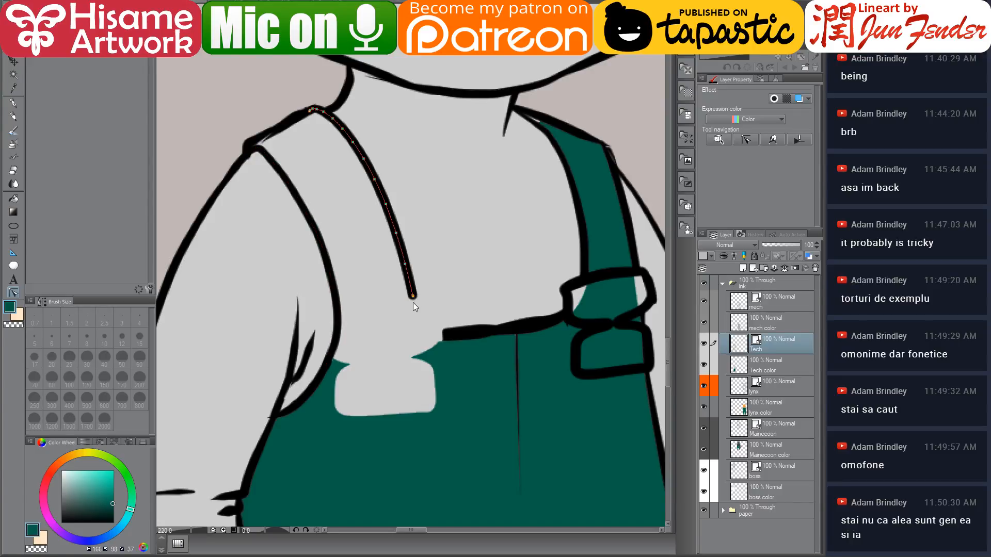
{"action": "left_click_drag", "start_coordinate": [413, 295], "coordinate": [425, 334]}
{"action": "left_click", "coordinate": [453, 339]}
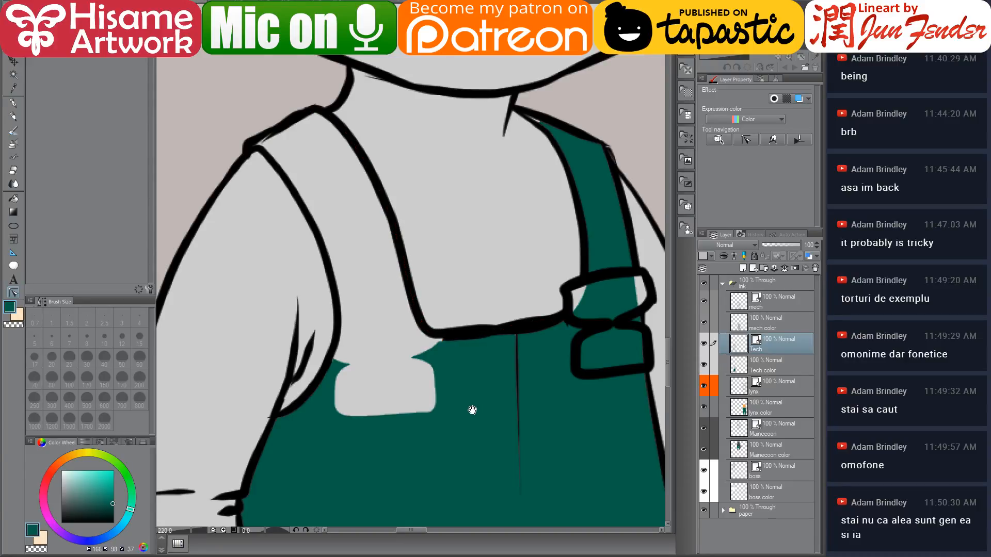
Step: Fill the redrawn strap and the gap left by the old buckle with the overalls' dark green on the Tech color layer
{"action": "left_click_drag", "start_coordinate": [473, 409], "coordinate": [456, 349]}
{"action": "left_click", "coordinate": [628, 156]}
{"action": "left_click", "coordinate": [759, 363]}
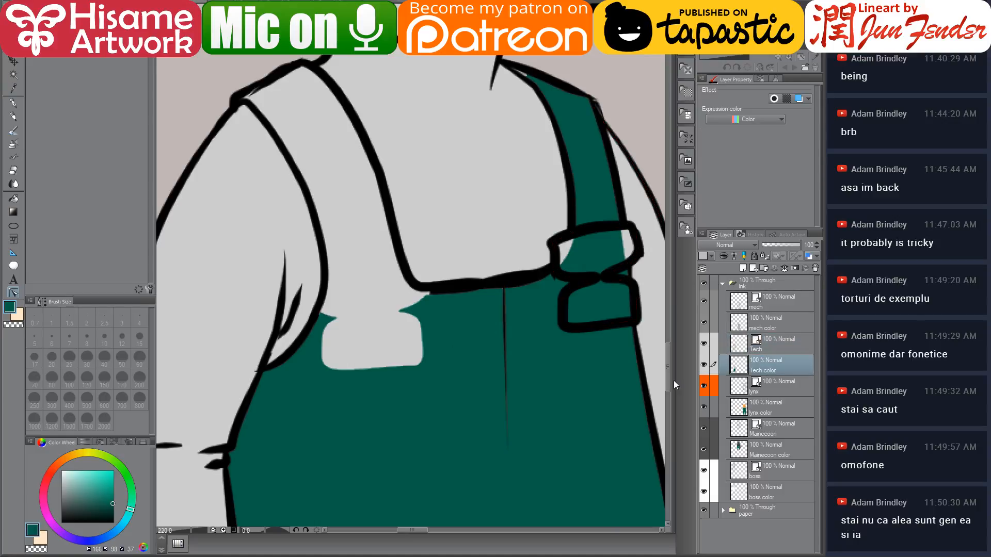
{"action": "left_click", "coordinate": [14, 198]}
{"action": "left_click", "coordinate": [369, 334]}
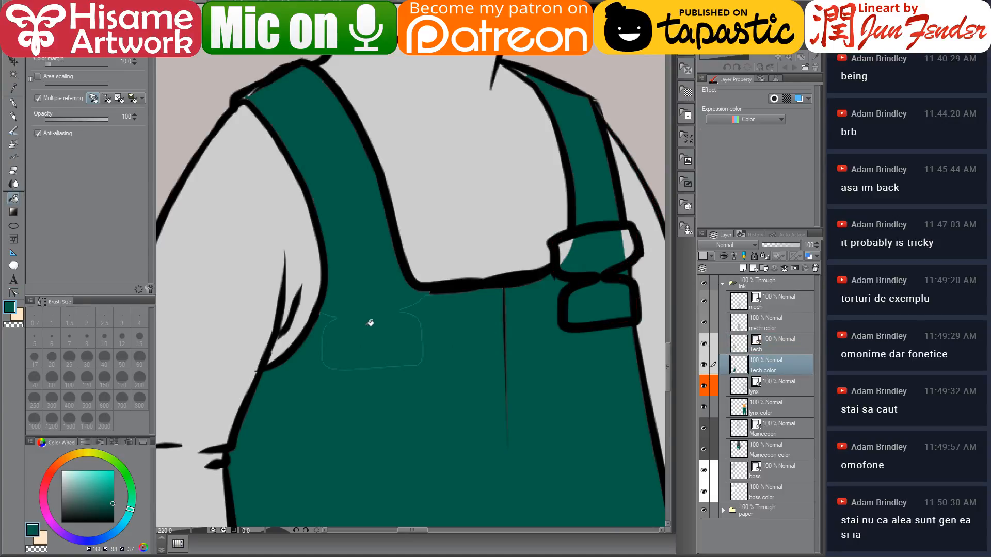
{"action": "left_click_drag", "start_coordinate": [487, 250], "coordinate": [442, 336]}
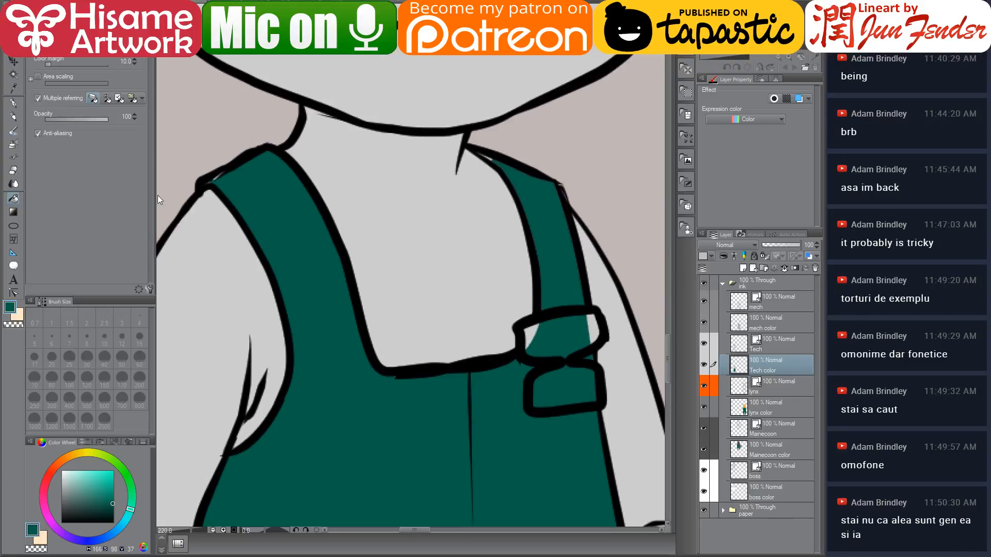
Step: Paint dark green over the unfilled sliver at the top of the buckled strap with the G-pen
{"action": "left_click", "coordinate": [14, 103]}
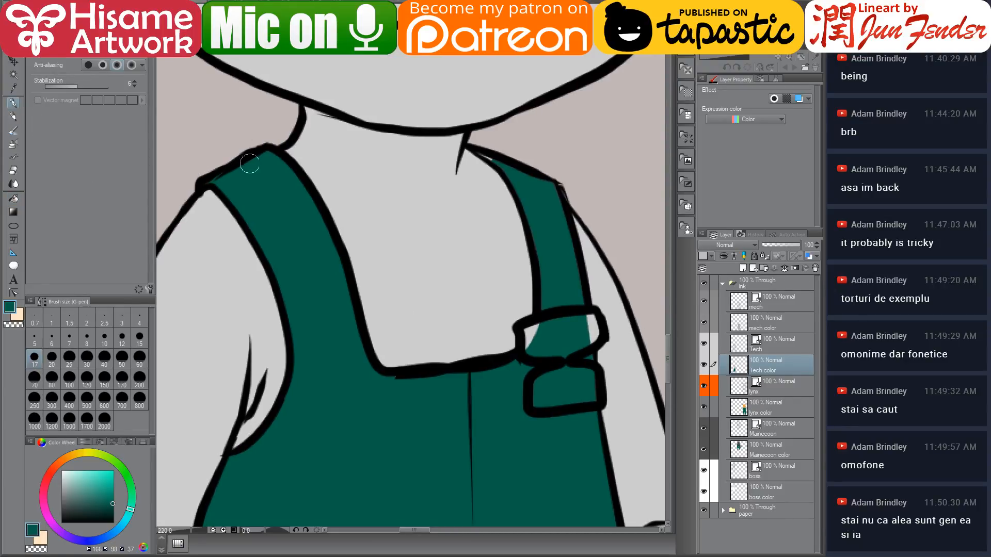
{"action": "left_click_drag", "start_coordinate": [467, 147], "coordinate": [556, 184]}
Step: Sample the orange of the dark grey cat's chest badge and fill both halves of the Tech cat's strap buckle with it
{"action": "scroll", "coordinate": [482, 411], "scroll_direction": "down", "scroll_amount": 3}
{"action": "scroll", "coordinate": [480, 414], "scroll_direction": "down", "scroll_amount": 5}
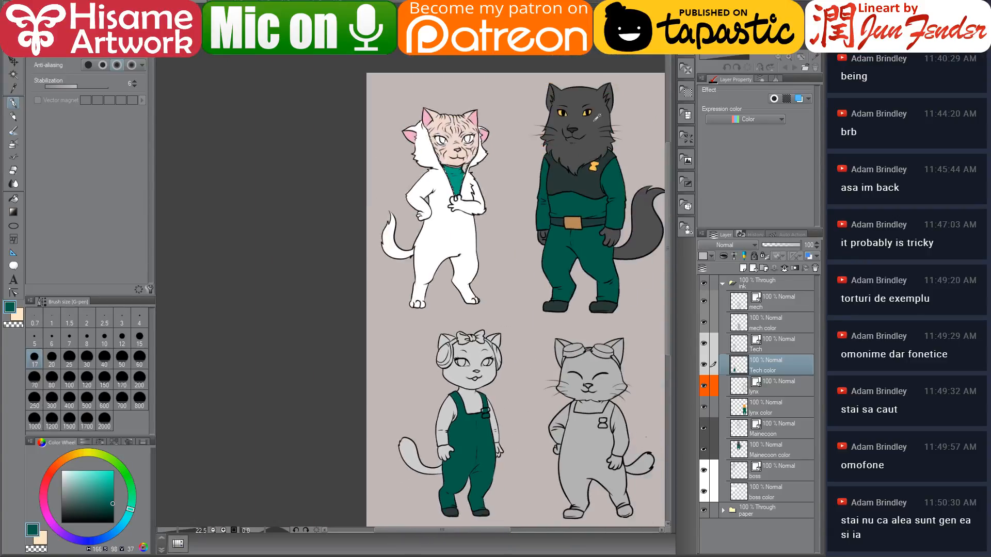
{"action": "left_click", "coordinate": [598, 163], "text": "alt"}
{"action": "scroll", "coordinate": [539, 480], "scroll_direction": "up", "scroll_amount": 4}
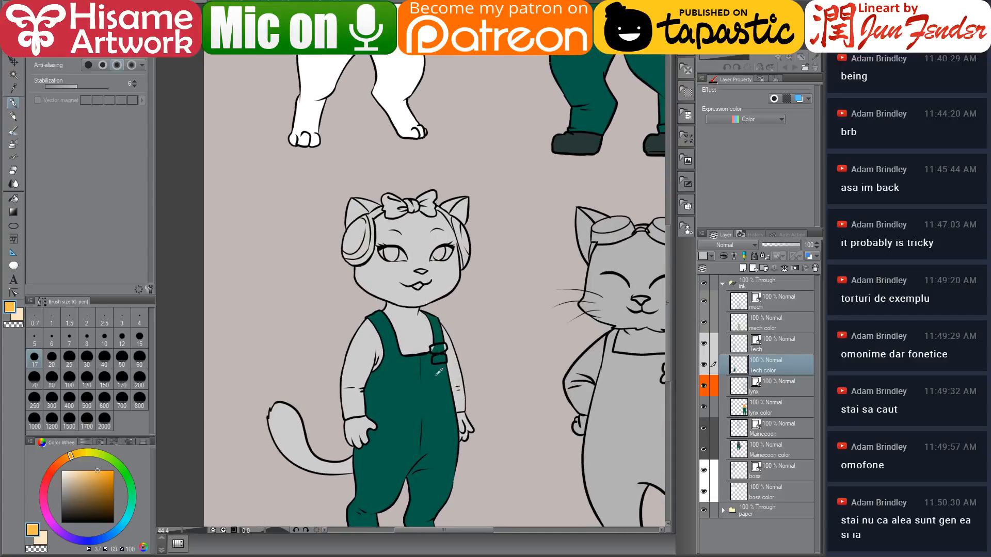
{"action": "scroll", "coordinate": [432, 355], "scroll_direction": "up", "scroll_amount": 3}
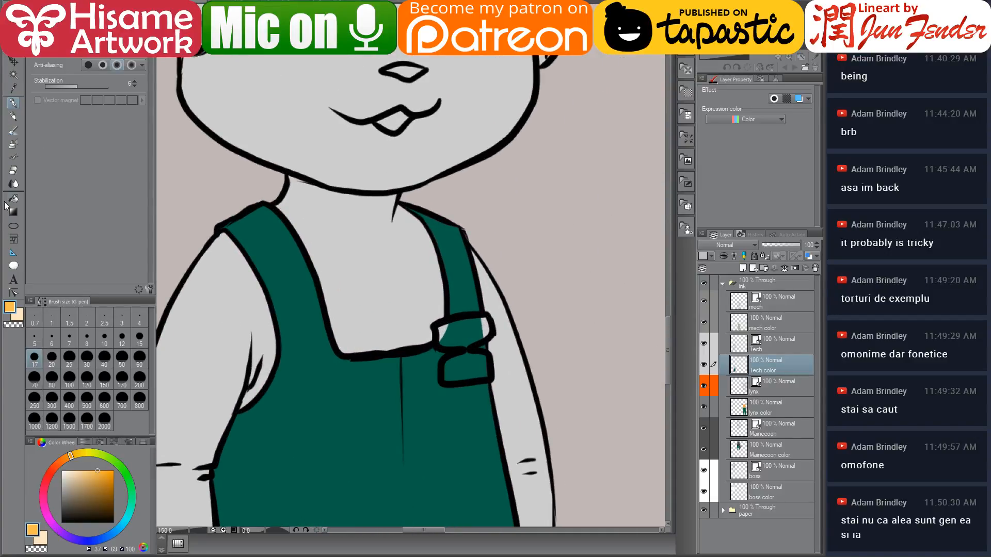
{"action": "left_click", "coordinate": [13, 199]}
{"action": "left_click", "coordinate": [480, 334]}
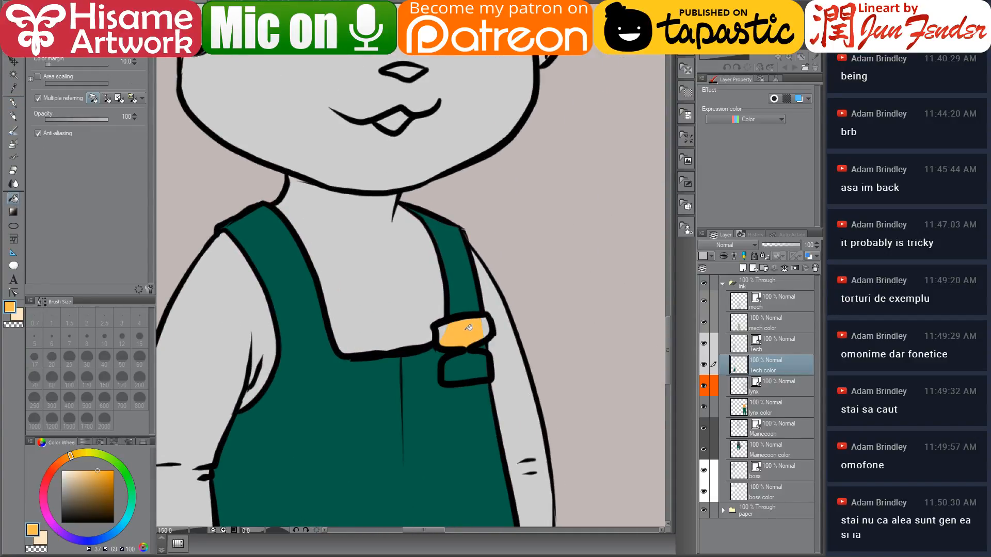
{"action": "left_click", "coordinate": [460, 367]}
Step: Draw a black collar line across the Tech cat's neck on the Tech layer with a size 10 pen and trim its overshoot
{"action": "scroll", "coordinate": [442, 372], "scroll_direction": "down", "scroll_amount": 5}
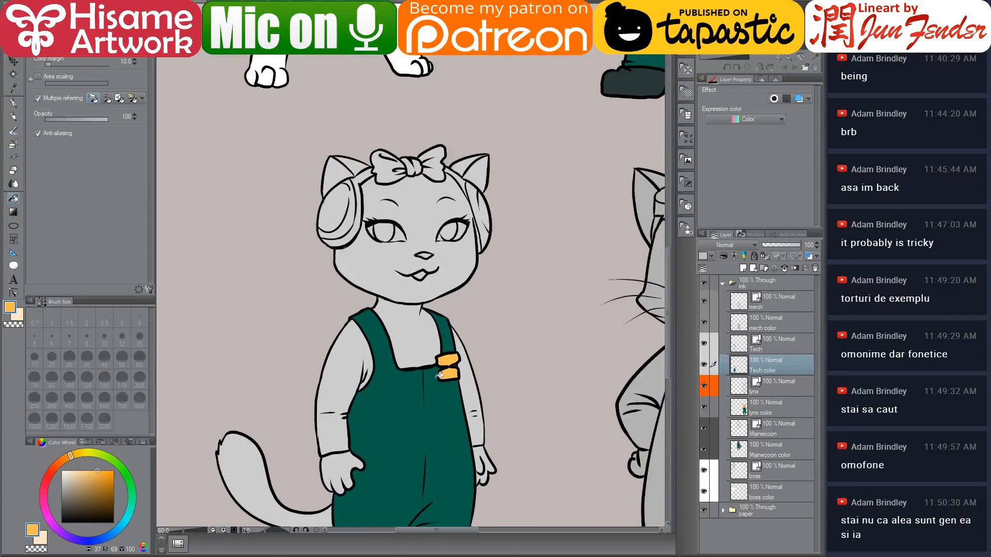
{"action": "scroll", "coordinate": [394, 381], "scroll_direction": "down", "scroll_amount": 1}
{"action": "scroll", "coordinate": [436, 308], "scroll_direction": "down", "scroll_amount": 2}
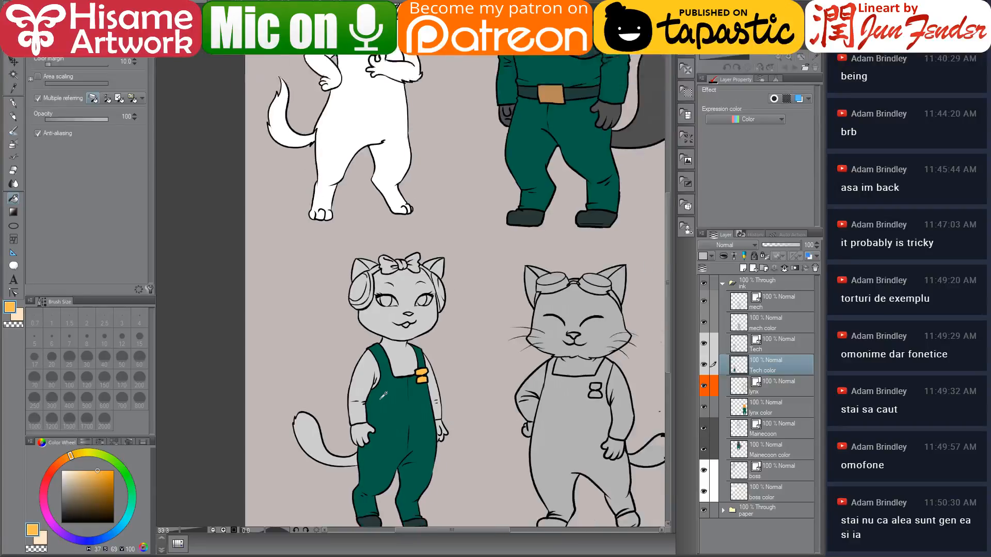
{"action": "scroll", "coordinate": [413, 408], "scroll_direction": "up", "scroll_amount": 5}
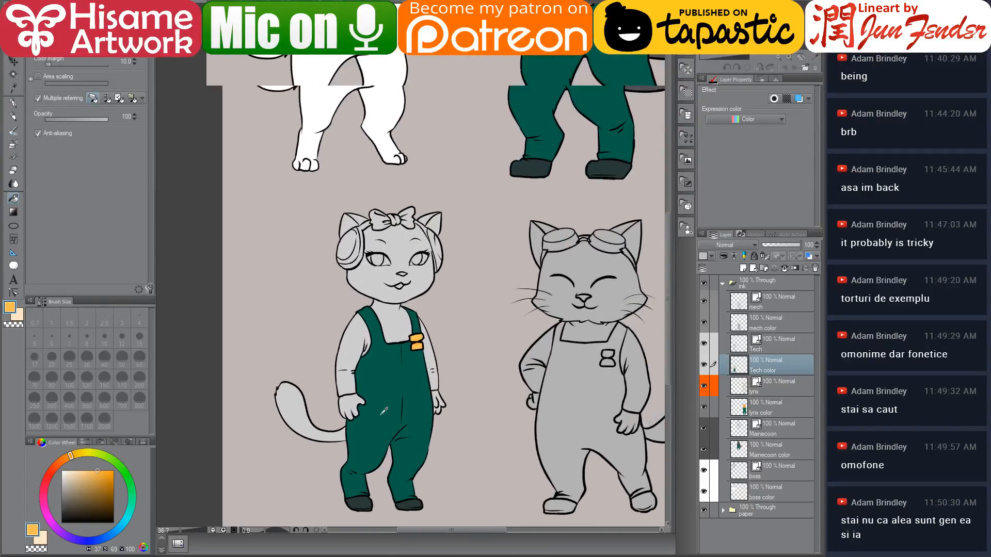
{"action": "scroll", "coordinate": [405, 287], "scroll_direction": "up", "scroll_amount": 3}
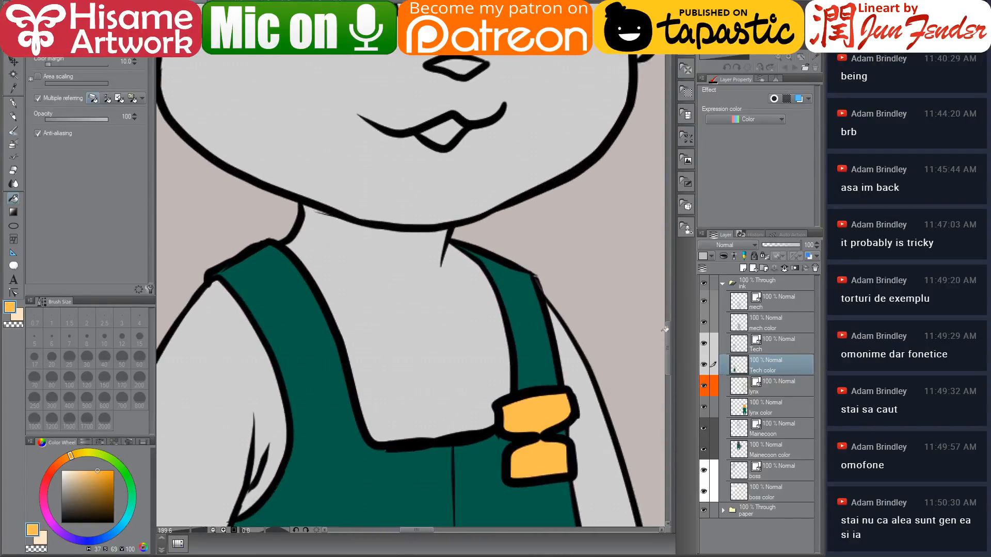
{"action": "left_click", "coordinate": [751, 343]}
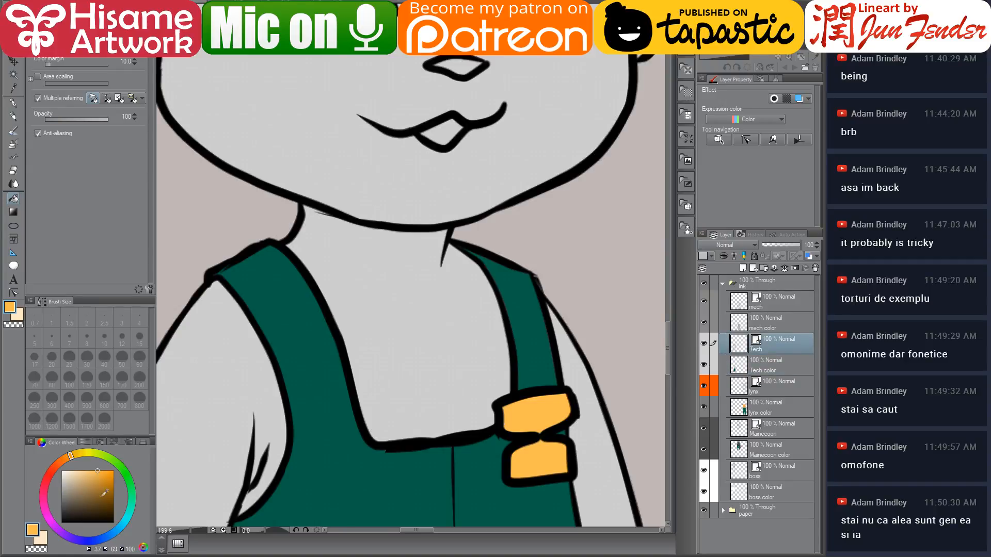
{"action": "left_click_drag", "start_coordinate": [105, 493], "coordinate": [113, 523]}
{"action": "key", "text": "p"}
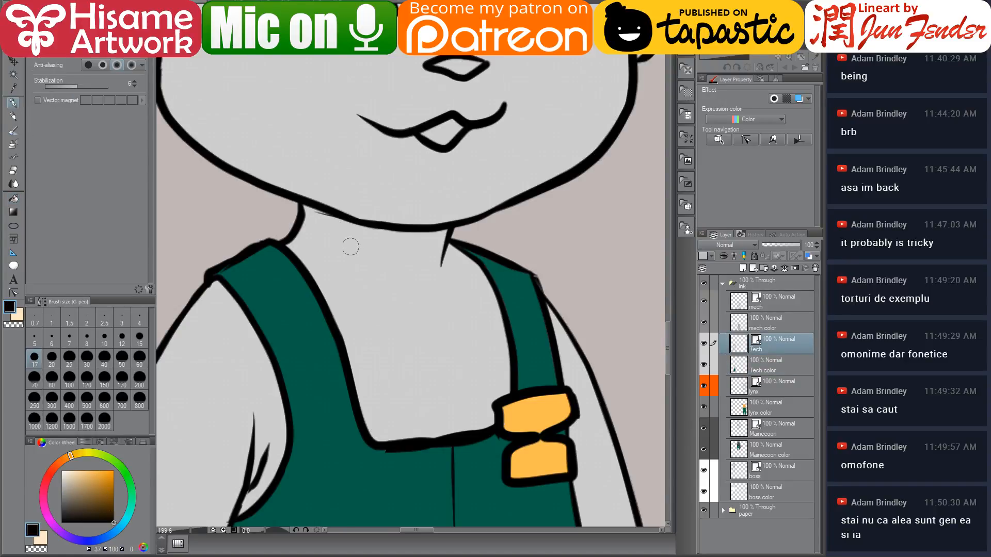
{"action": "left_click_drag", "start_coordinate": [305, 212], "coordinate": [458, 253]}
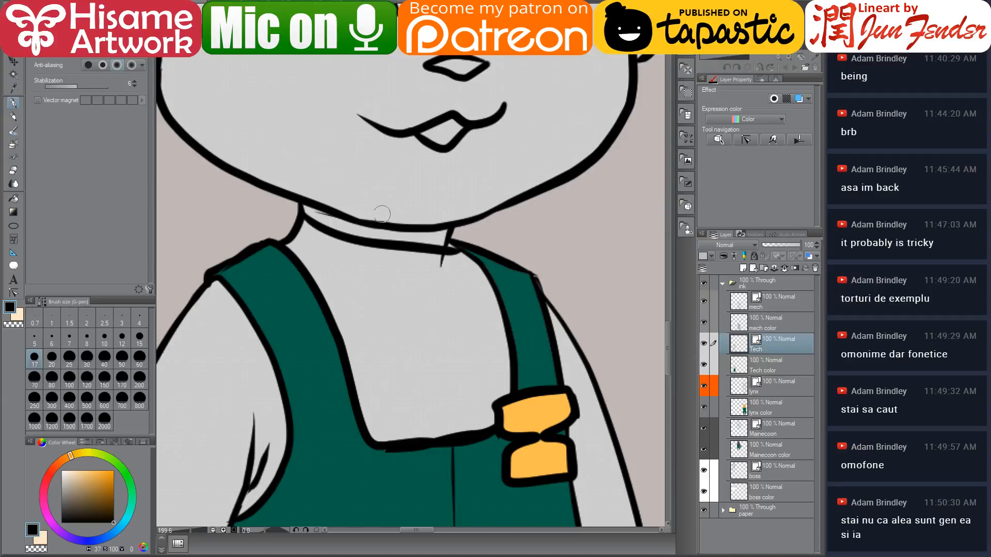
{"action": "key", "text": "ctrl+z"}
{"action": "key", "text": "bracketleft"}
{"action": "key", "text": "bracketleft"}
{"action": "key", "text": "bracketleft"}
{"action": "left_click_drag", "start_coordinate": [303, 213], "coordinate": [448, 240]}
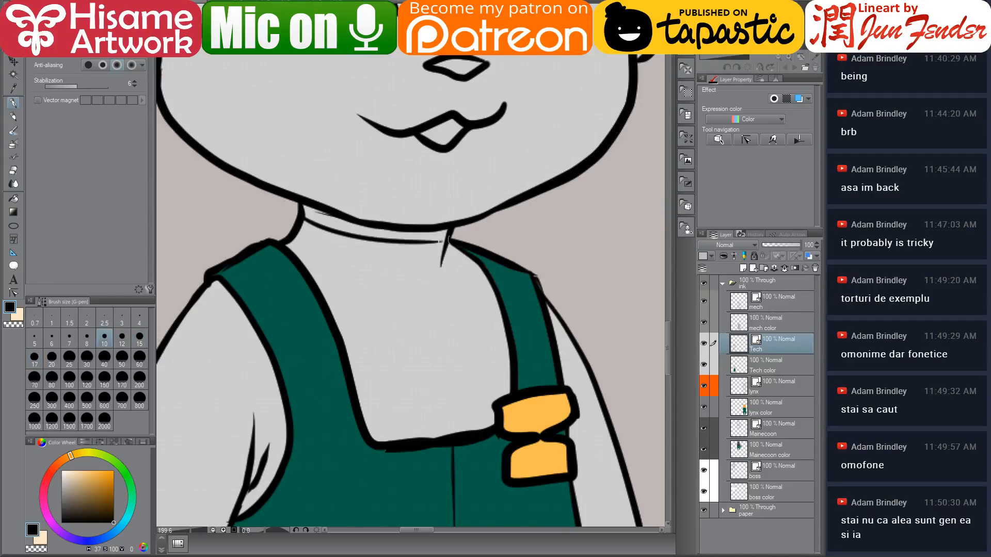
{"action": "key", "text": "ctrl+z"}
{"action": "mouse_move", "coordinate": [284, 243]}
{"action": "left_mouse_down"}
{"action": "mouse_move", "coordinate": [298, 212]}
{"action": "mouse_move", "coordinate": [448, 234]}
{"action": "mouse_move", "coordinate": [447, 251]}
{"action": "left_mouse_up"}
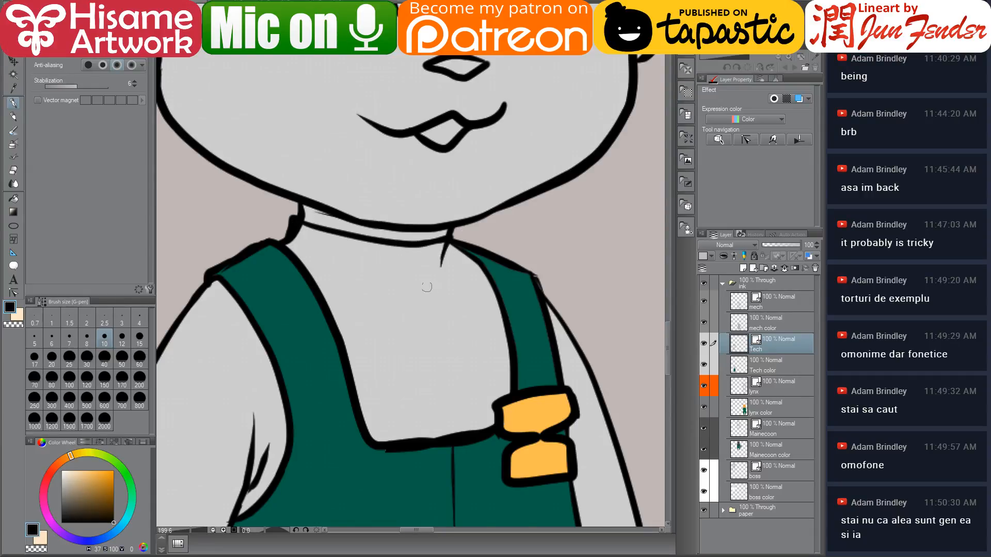
{"action": "left_click", "coordinate": [12, 172]}
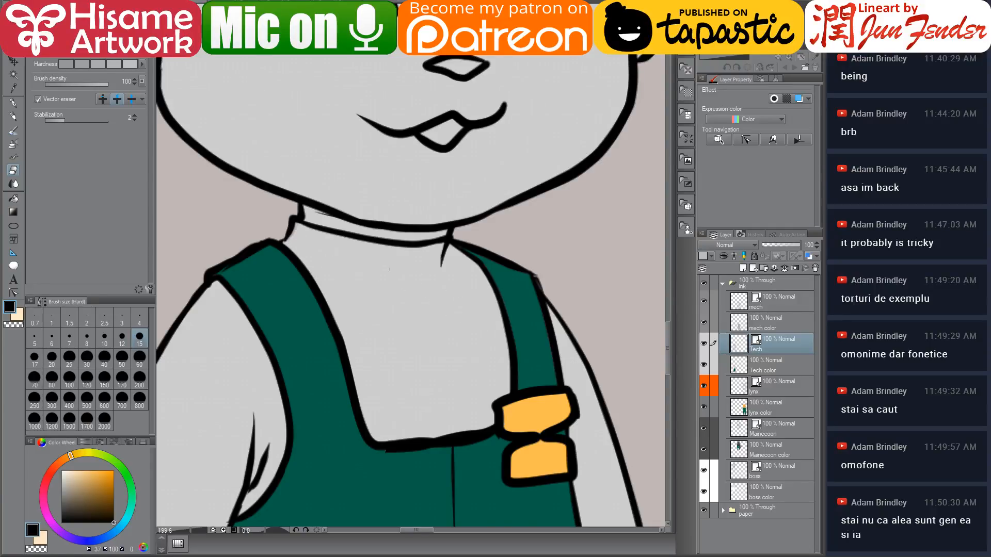
Step: Sample the teal of the lynx's sleeve and fill the Tech cat's two sleeves and shirt front on the Tech color layer
{"action": "left_click", "coordinate": [15, 199]}
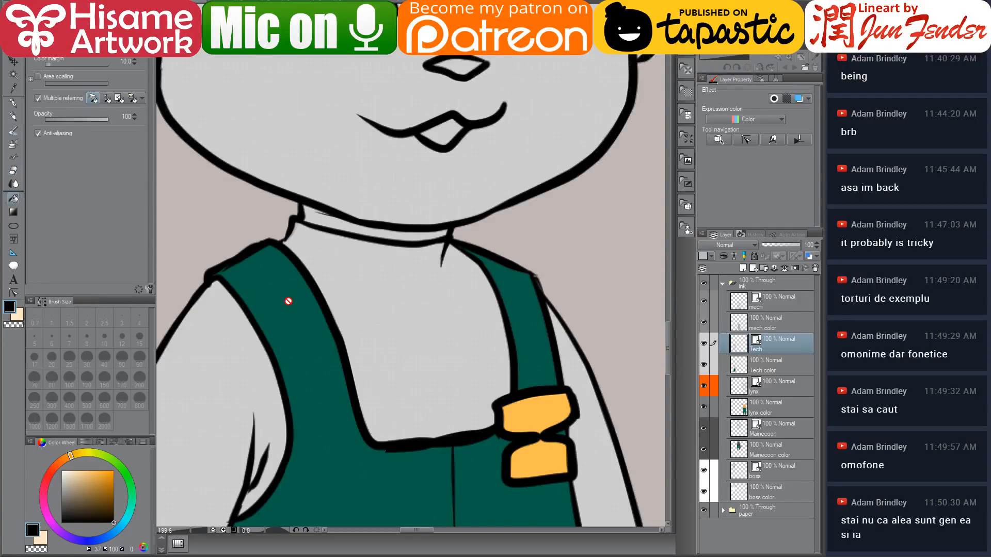
{"action": "left_click", "coordinate": [774, 366]}
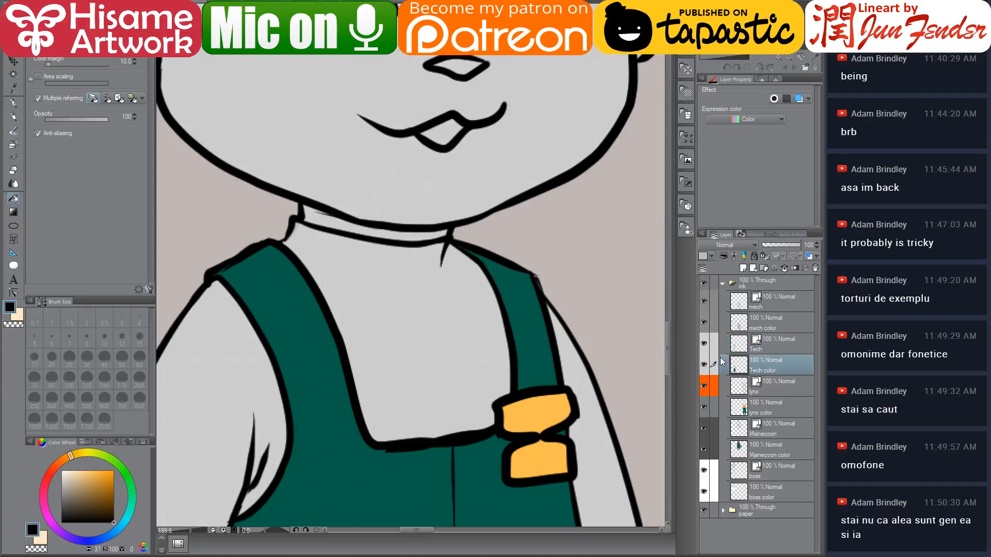
{"action": "scroll", "coordinate": [414, 342], "scroll_direction": "down", "scroll_amount": 10}
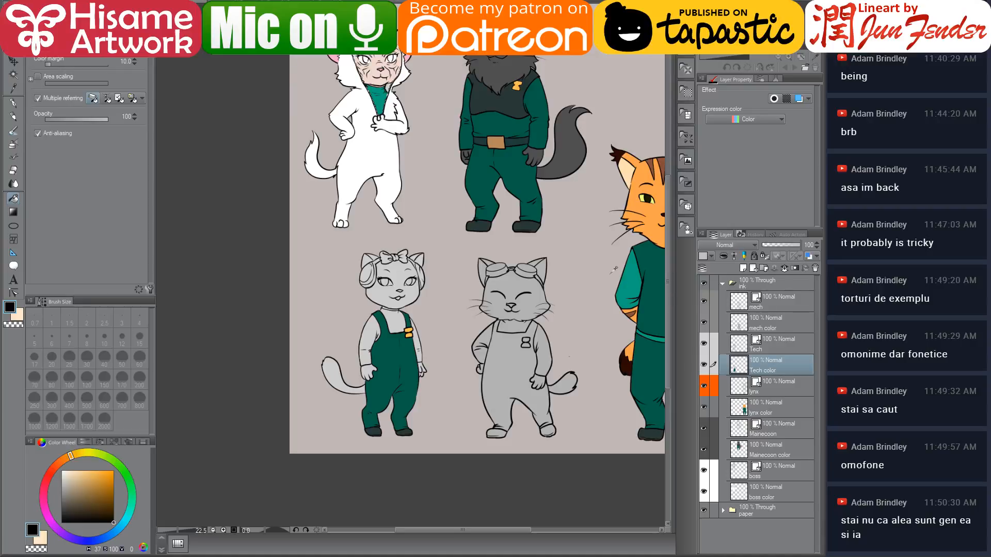
{"action": "left_click", "coordinate": [618, 273], "text": "alt"}
{"action": "scroll", "coordinate": [385, 363], "scroll_direction": "up", "scroll_amount": 4}
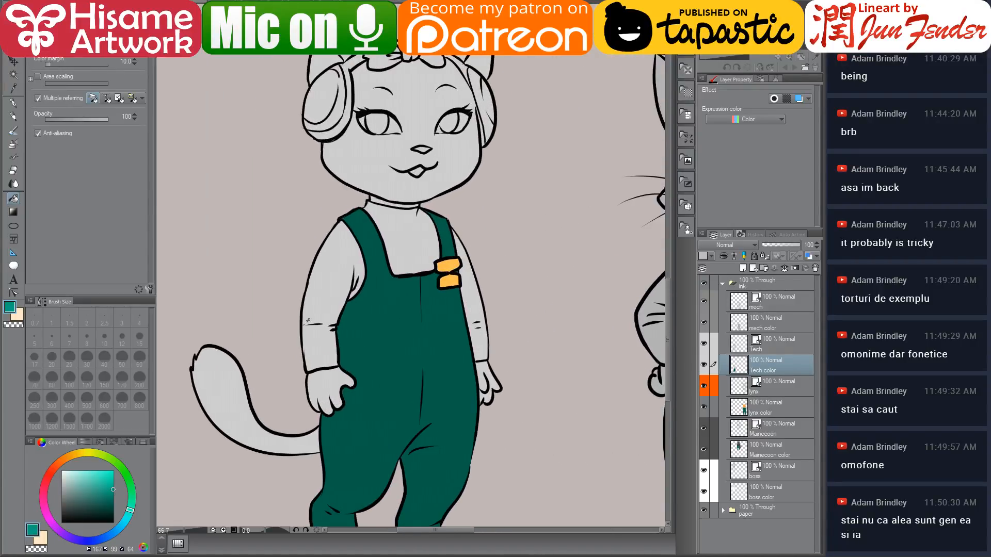
{"action": "scroll", "coordinate": [308, 321], "scroll_direction": "up", "scroll_amount": 1}
{"action": "left_click", "coordinate": [343, 259]}
{"action": "left_click", "coordinate": [549, 301]}
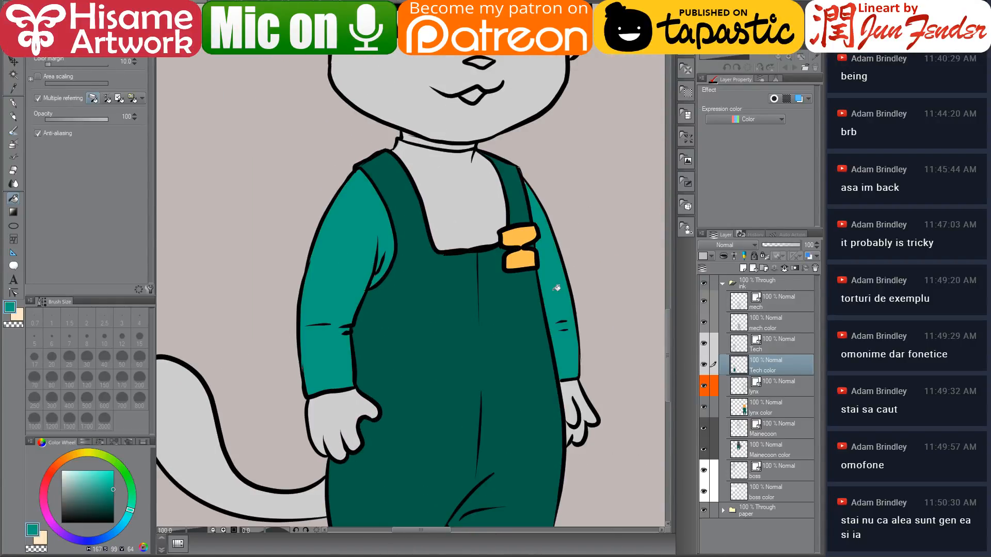
{"action": "left_click", "coordinate": [472, 198]}
Step: Adjust the vector outline along the outer edge of the near sleeve, just above the cuff, on the Tech layer
{"action": "left_click_drag", "start_coordinate": [472, 198], "coordinate": [451, 255]}
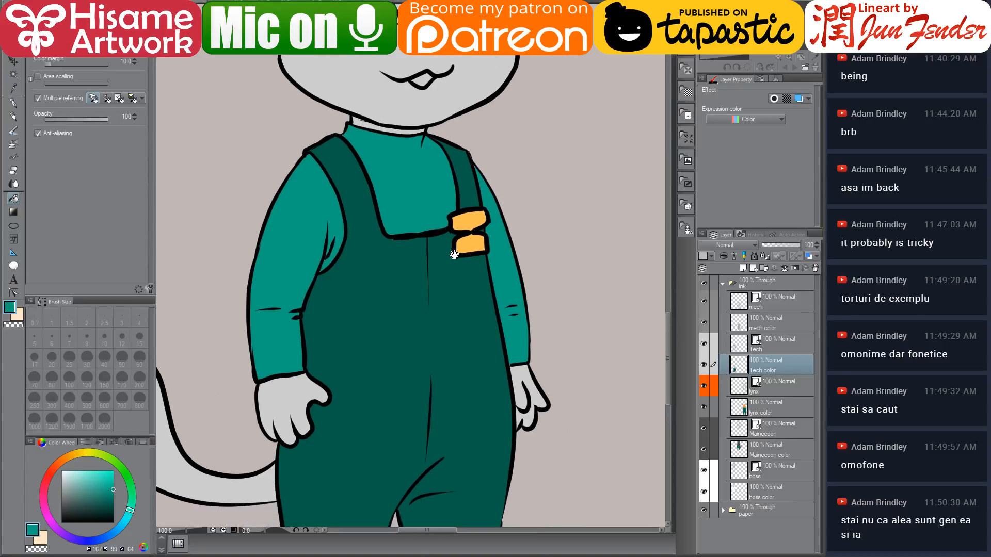
{"action": "scroll", "coordinate": [256, 362], "scroll_direction": "up", "scroll_amount": 3}
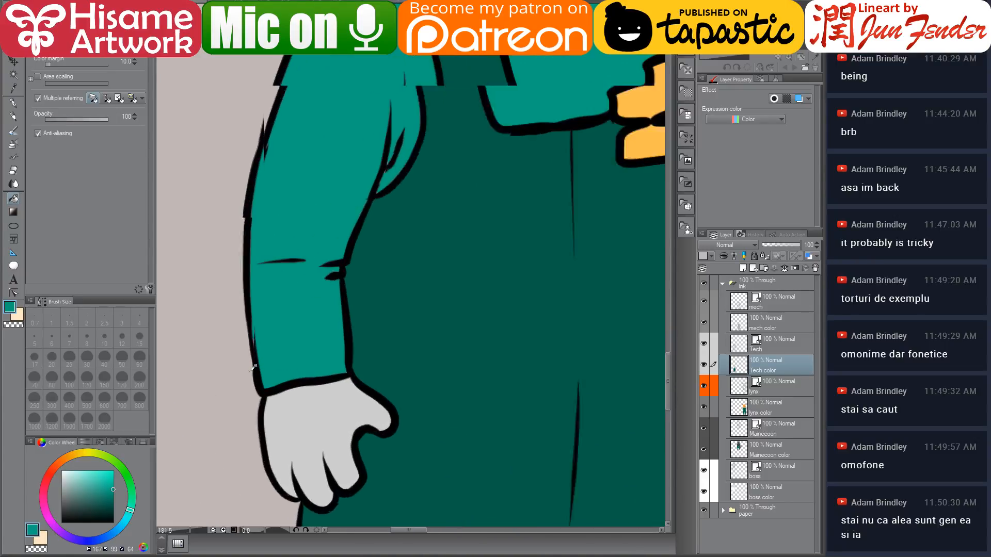
{"action": "left_click", "coordinate": [13, 294]}
{"action": "left_click", "coordinate": [256, 323]}
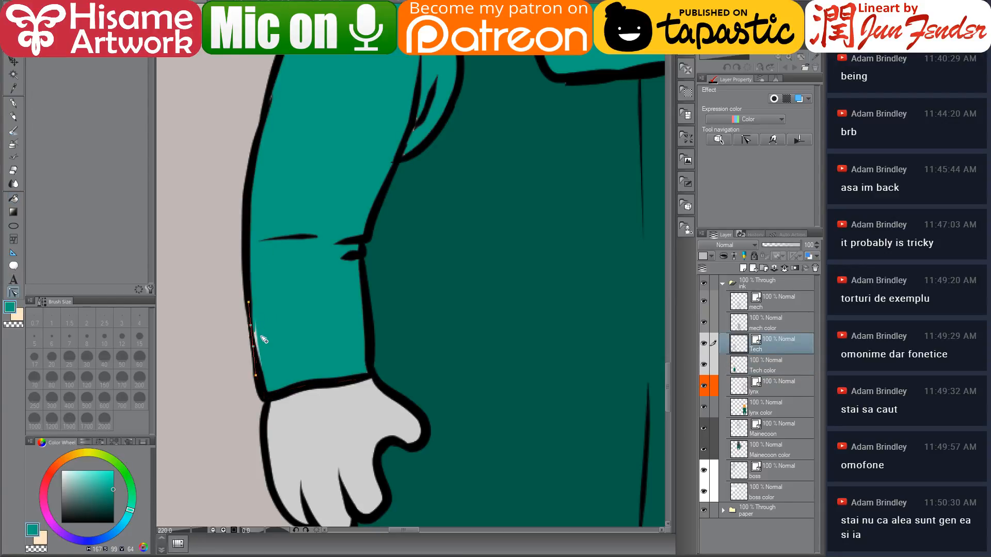
{"action": "left_click", "coordinate": [358, 349]}
Step: Paint teal over the unfilled sliver beside the sleeve's outer outline on the Tech color layer
{"action": "left_click", "coordinate": [776, 365]}
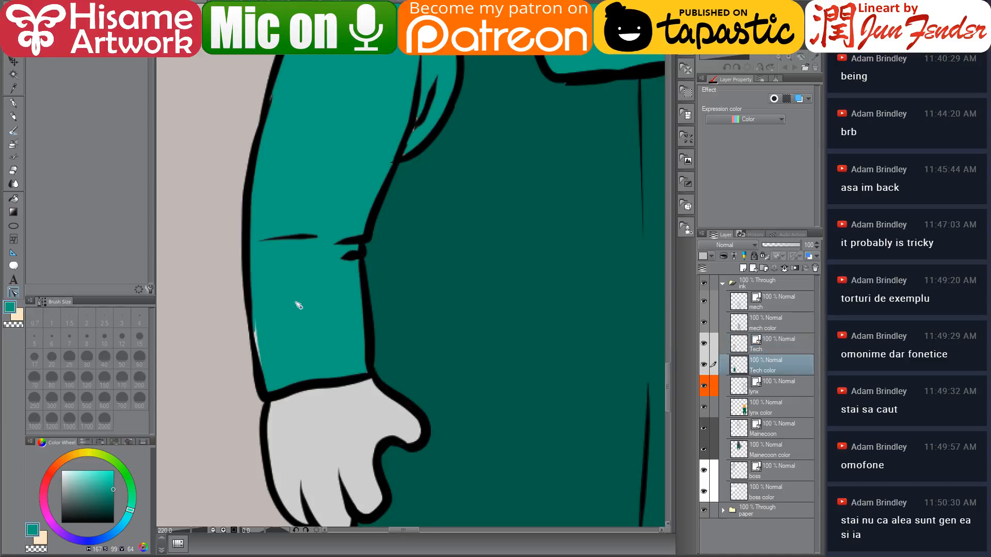
{"action": "left_click", "coordinate": [14, 103]}
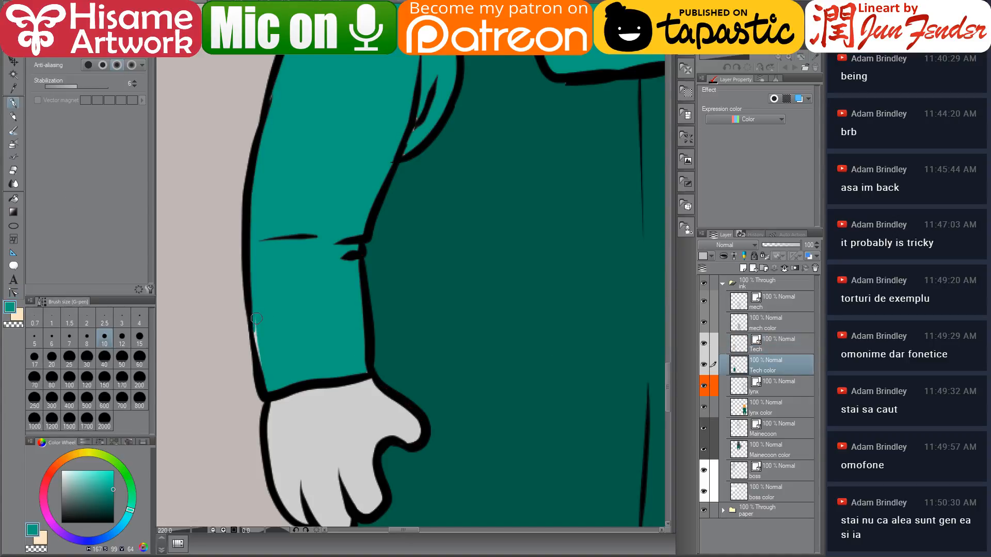
{"action": "left_click_drag", "start_coordinate": [256, 319], "coordinate": [265, 365]}
Step: Examine the Tech cat's sleeves, shirt and straps up close for unfilled gaps, and review the whole figure beside the neighbouring cat
{"action": "left_click_drag", "start_coordinate": [426, 118], "coordinate": [377, 300]}
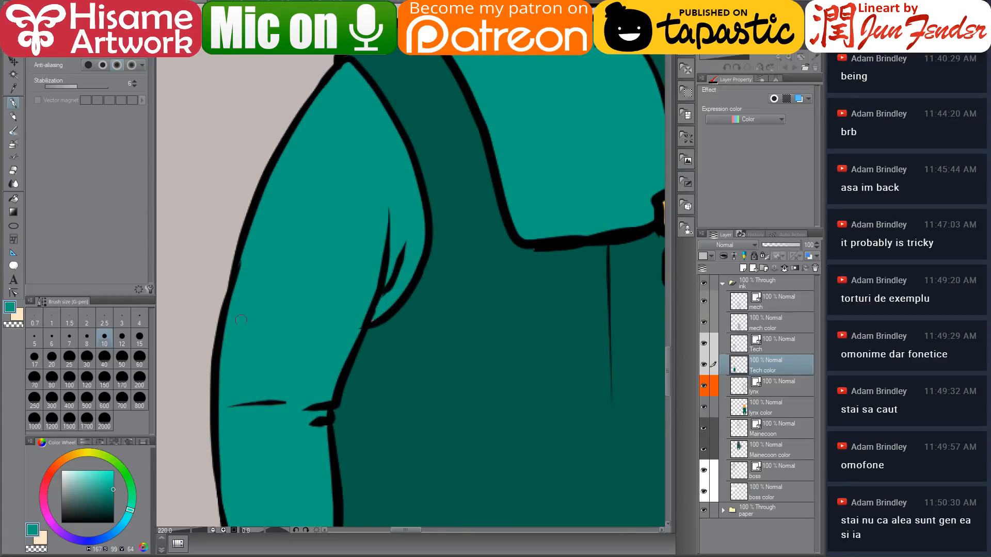
{"action": "left_click_drag", "start_coordinate": [578, 197], "coordinate": [384, 317]}
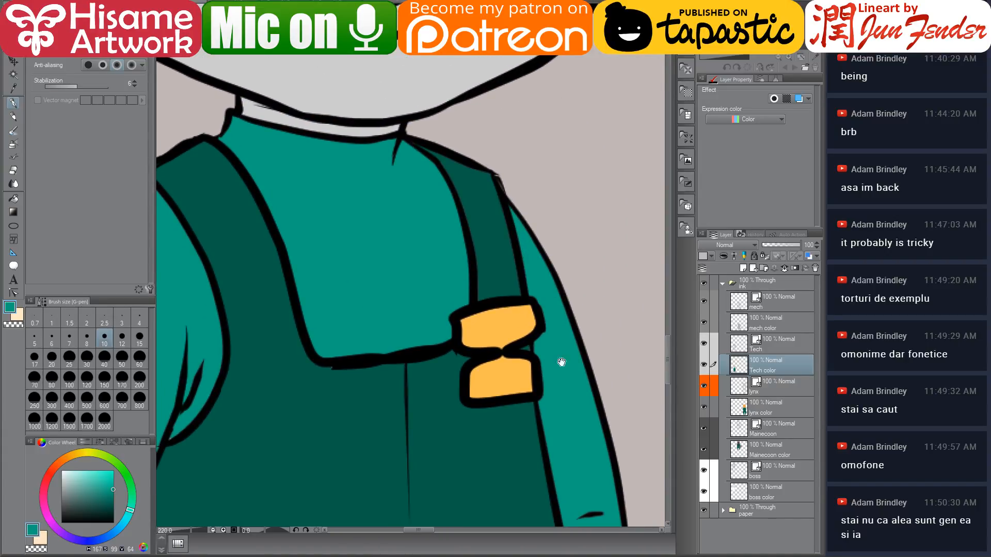
{"action": "left_click_drag", "start_coordinate": [561, 363], "coordinate": [505, 165]}
{"action": "left_click_drag", "start_coordinate": [520, 301], "coordinate": [528, 297]}
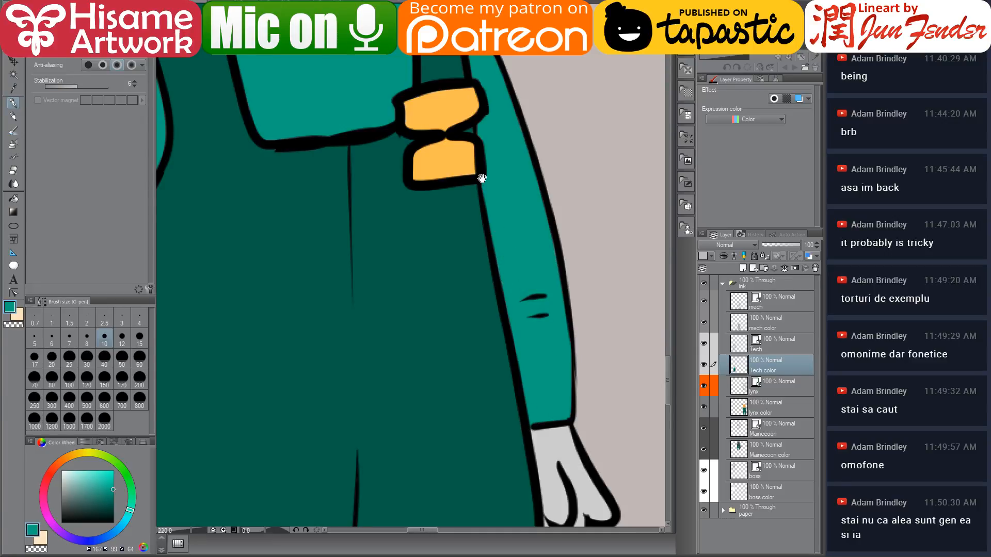
{"action": "left_click_drag", "start_coordinate": [482, 176], "coordinate": [519, 438]}
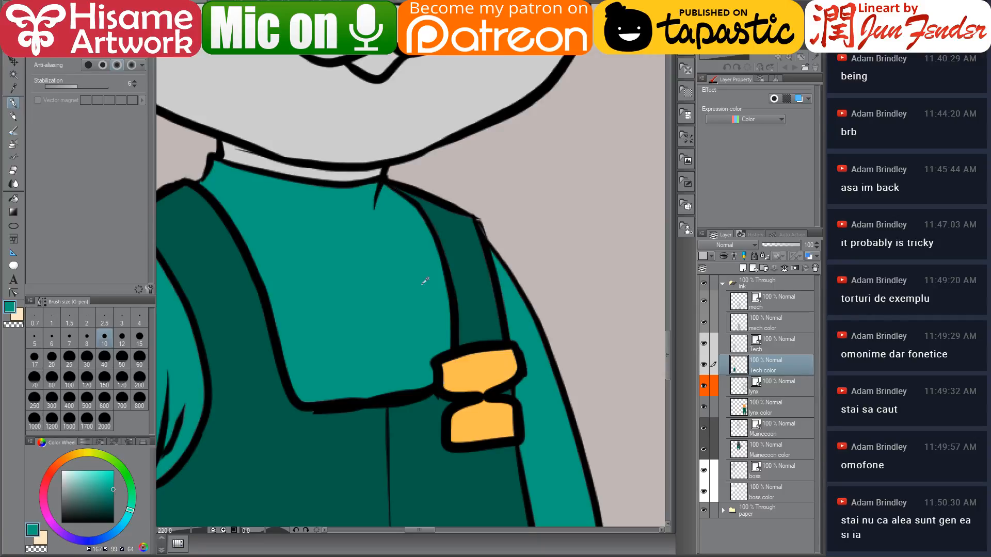
{"action": "scroll", "coordinate": [420, 324], "scroll_direction": "down", "scroll_amount": 10}
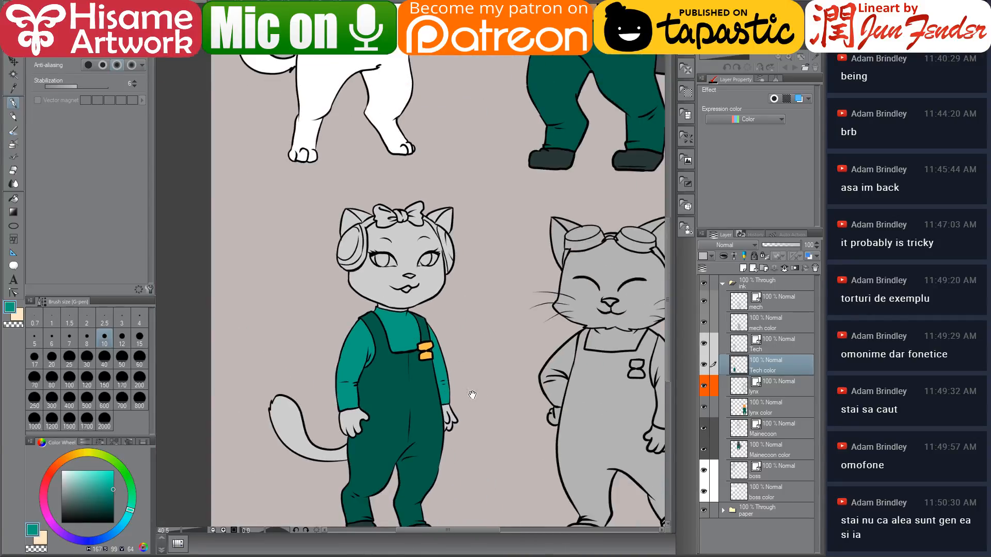
{"action": "mouse_move", "coordinate": [471, 397]}
{"action": "left_mouse_down"}
{"action": "mouse_move", "coordinate": [430, 264]}
{"action": "mouse_move", "coordinate": [427, 297]}
{"action": "left_mouse_up"}
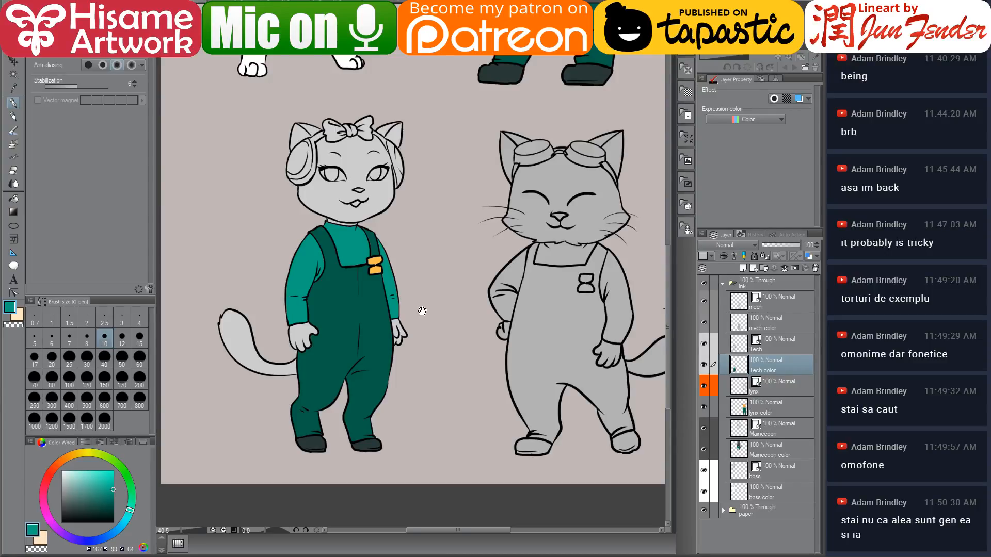
{"action": "left_click_drag", "start_coordinate": [420, 311], "coordinate": [369, 341]}
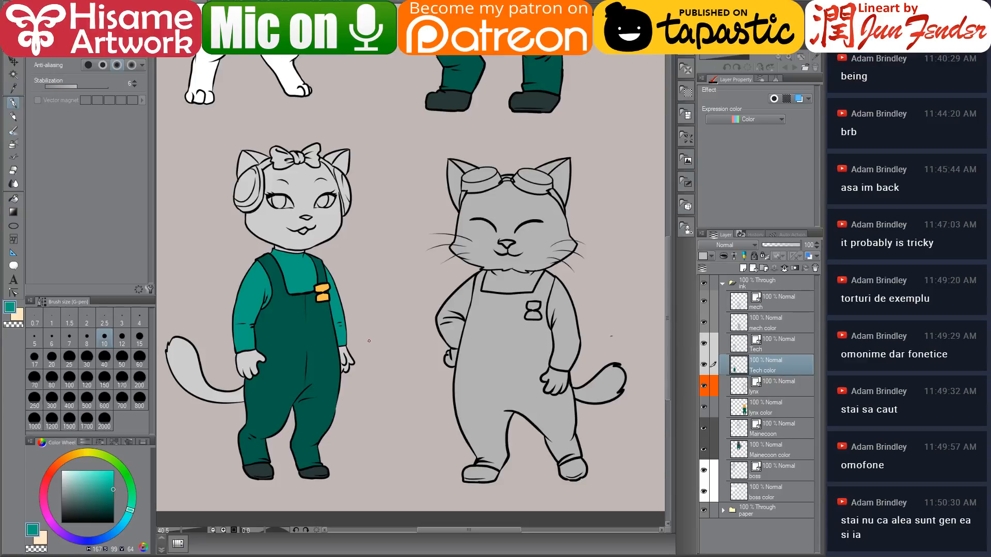
{"action": "left_click_drag", "start_coordinate": [357, 344], "coordinate": [373, 341]}
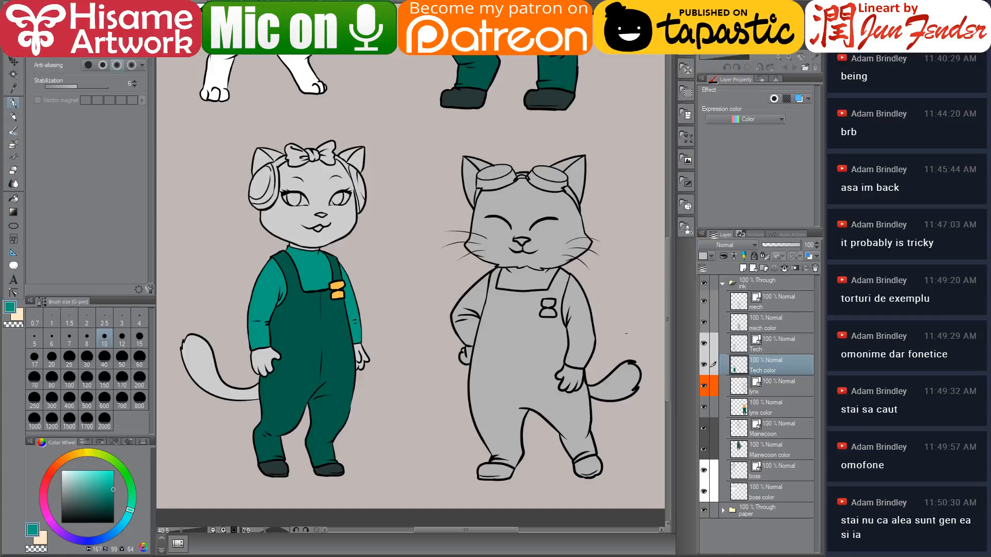
Step: Switch to the white cat reference image and view the whole picture
{"action": "key", "text": "ctrl+Tab"}
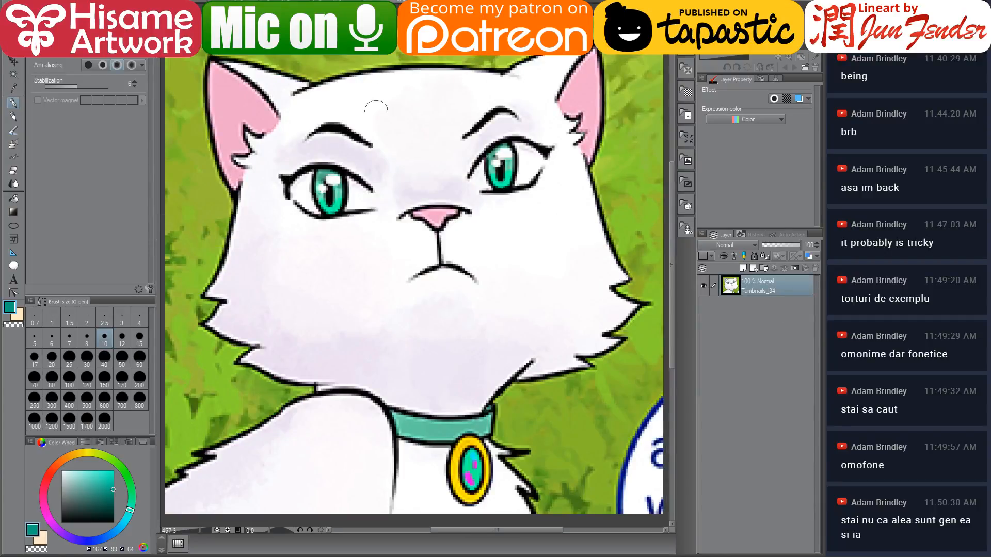
{"action": "scroll", "coordinate": [418, 303], "scroll_direction": "down", "scroll_amount": 10}
{"action": "scroll", "coordinate": [413, 294], "scroll_direction": "up", "scroll_amount": 5}
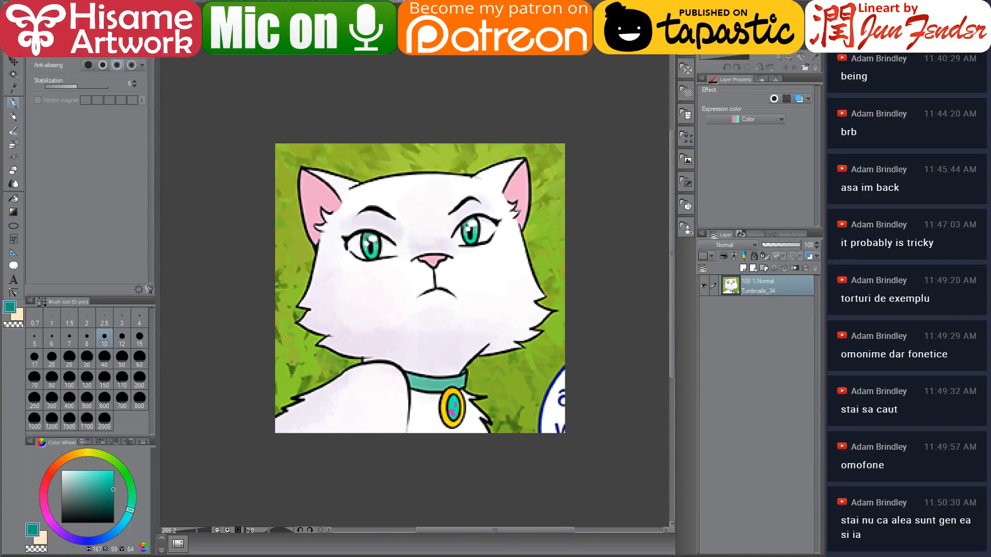
Step: Look through the comic pages page_35 and page_36 for a coloured panel of the Tech cat with the bow and headphones
{"action": "key", "text": "ctrl+Tab"}
{"action": "scroll", "coordinate": [415, 195], "scroll_direction": "down", "scroll_amount": 5}
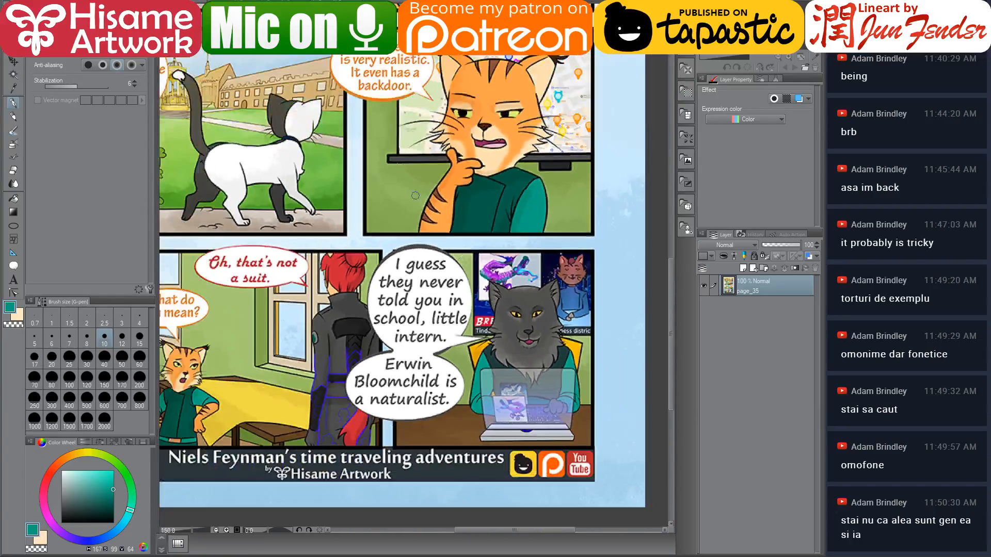
{"action": "left_click_drag", "start_coordinate": [416, 195], "coordinate": [518, 220]}
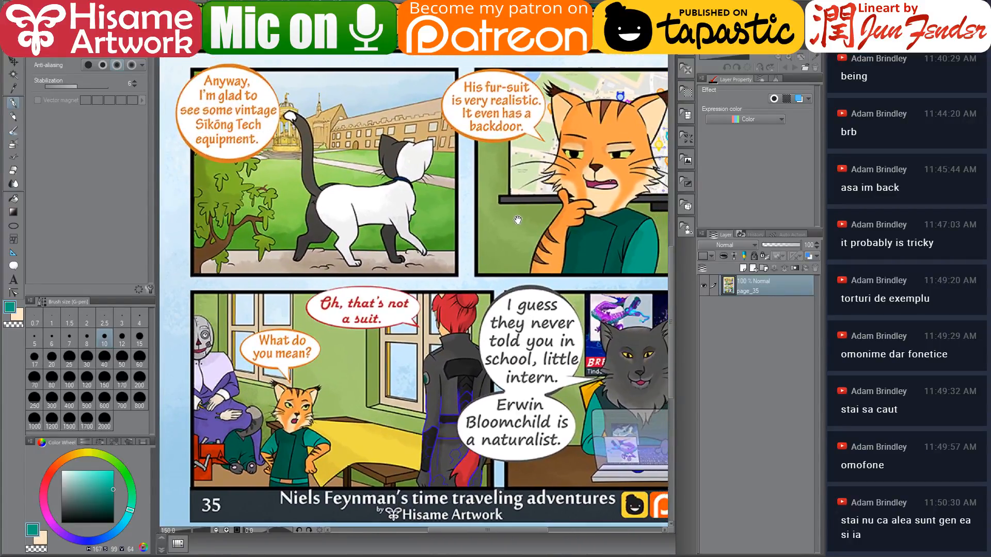
{"action": "scroll", "coordinate": [416, 295], "scroll_direction": "up", "scroll_amount": 8}
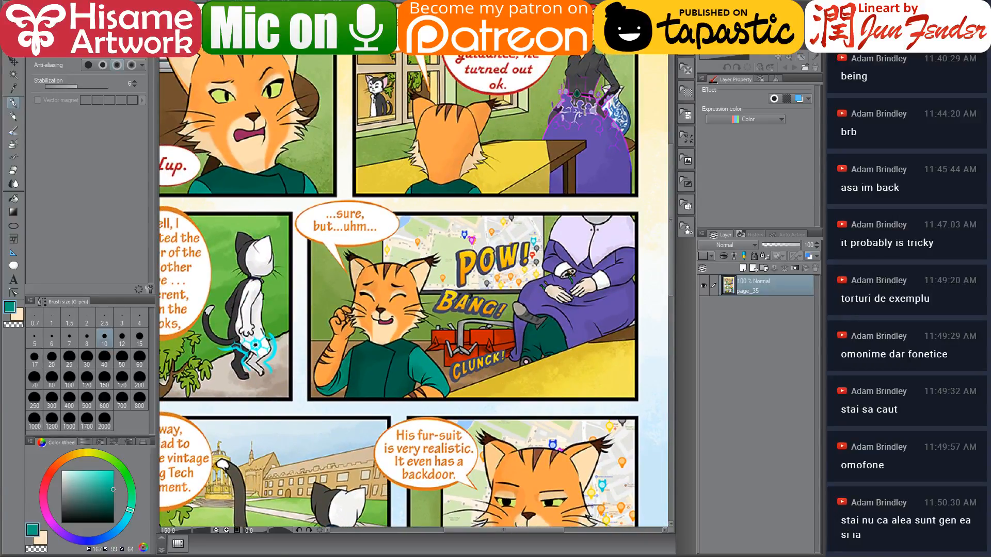
{"action": "key", "text": "ctrl+Tab"}
{"action": "scroll", "coordinate": [527, 265], "scroll_direction": "down", "scroll_amount": 6}
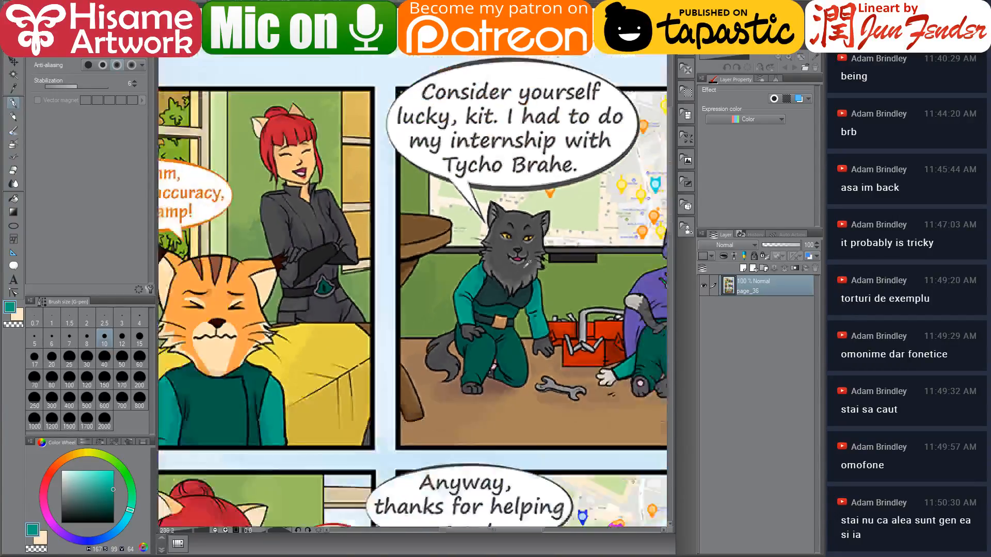
{"action": "scroll", "coordinate": [561, 388], "scroll_direction": "down", "scroll_amount": 5}
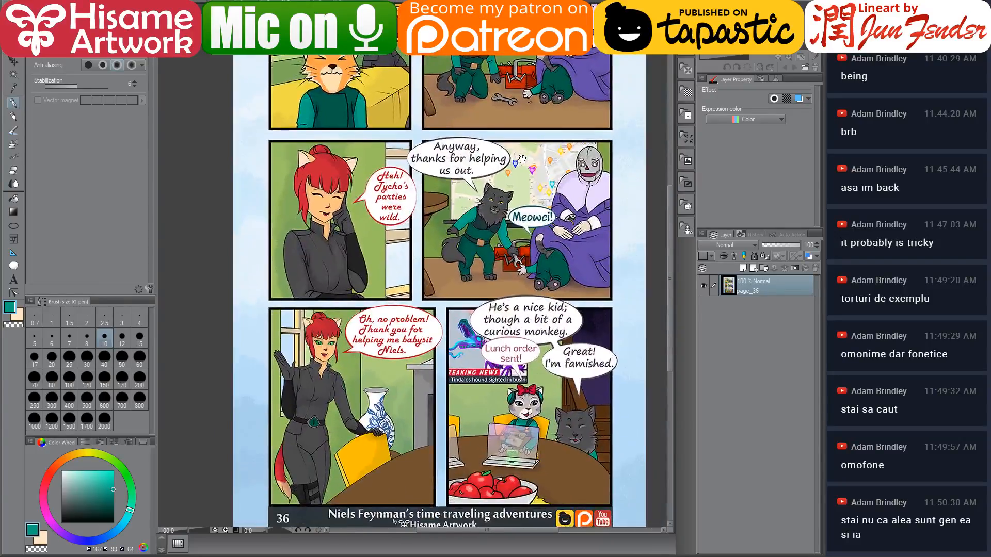
{"action": "scroll", "coordinate": [527, 431], "scroll_direction": "up", "scroll_amount": 8}
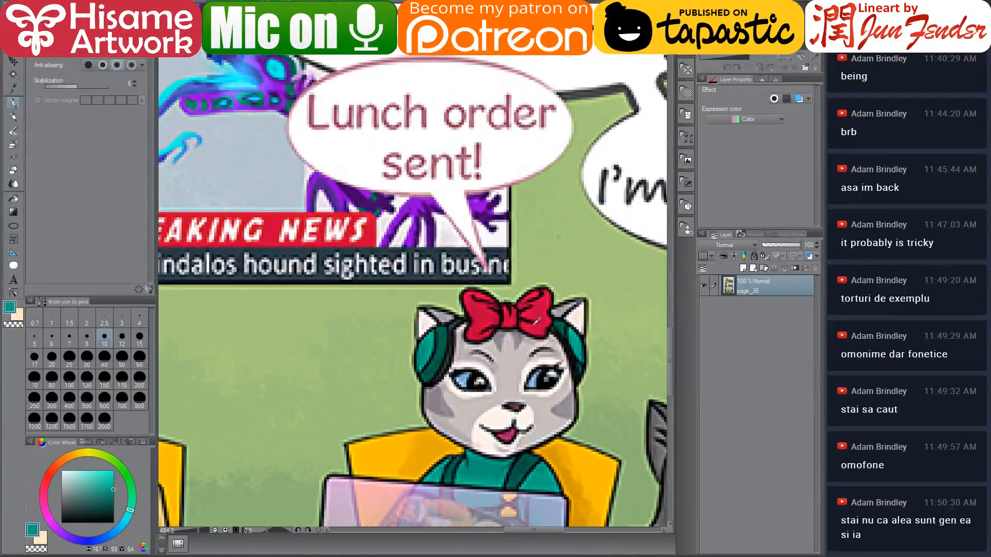
Step: Sample the red of the cat's bow on page_36 and fill the Tech cat's whole bow with it on the Tech color layer
{"action": "left_click", "coordinate": [540, 310], "text": "alt"}
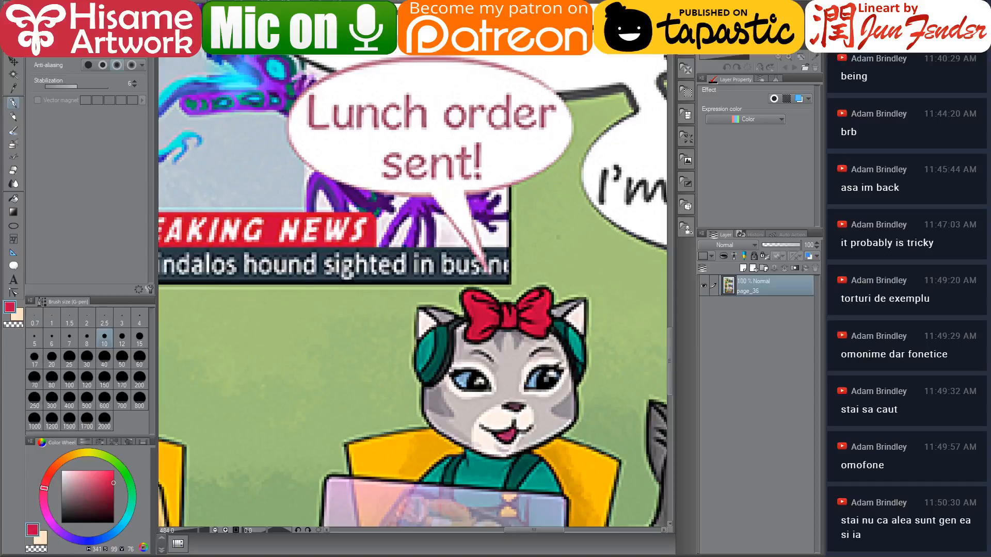
{"action": "key", "text": "ctrl+Tab"}
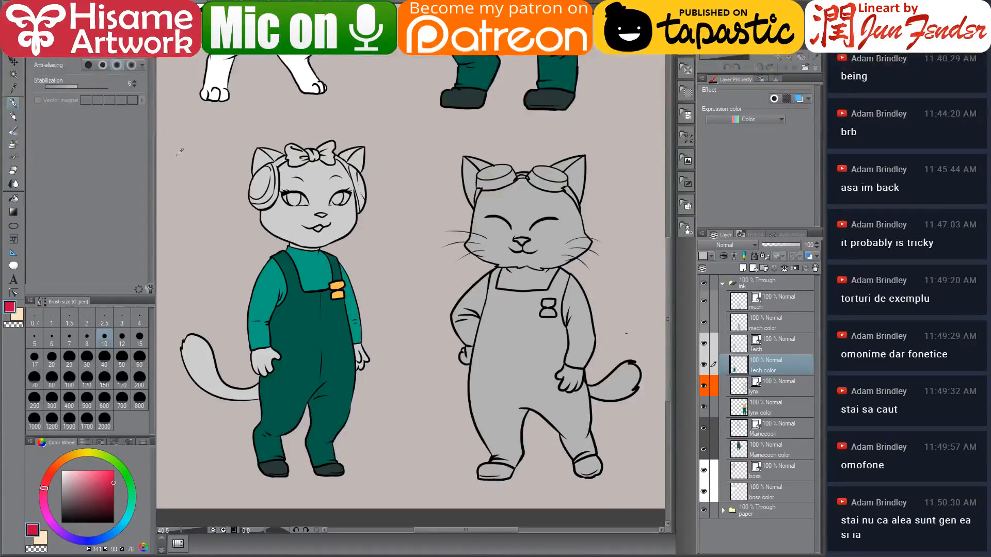
{"action": "scroll", "coordinate": [179, 151], "scroll_direction": "up", "scroll_amount": 3}
{"action": "key", "text": "g"}
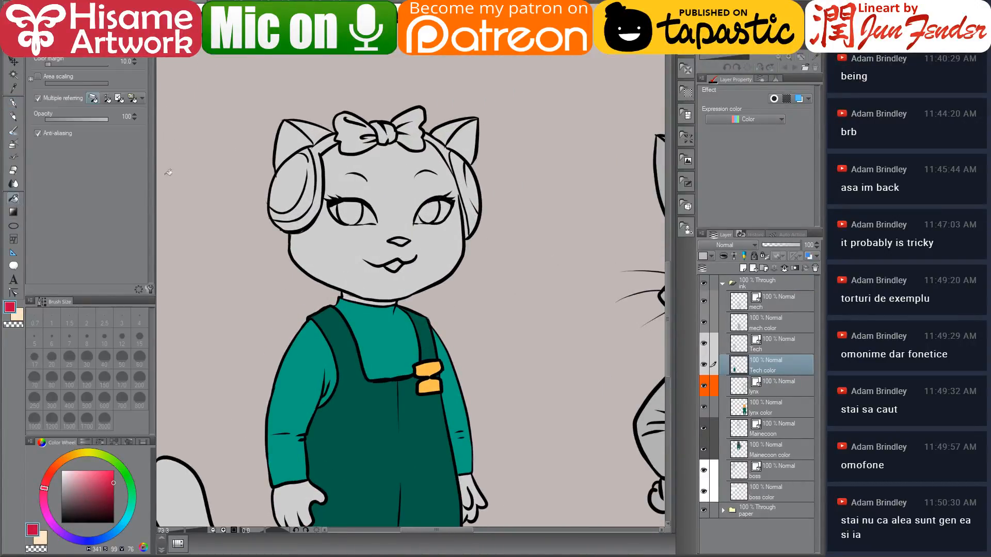
{"action": "left_click", "coordinate": [356, 133]}
{"action": "left_click", "coordinate": [383, 130]}
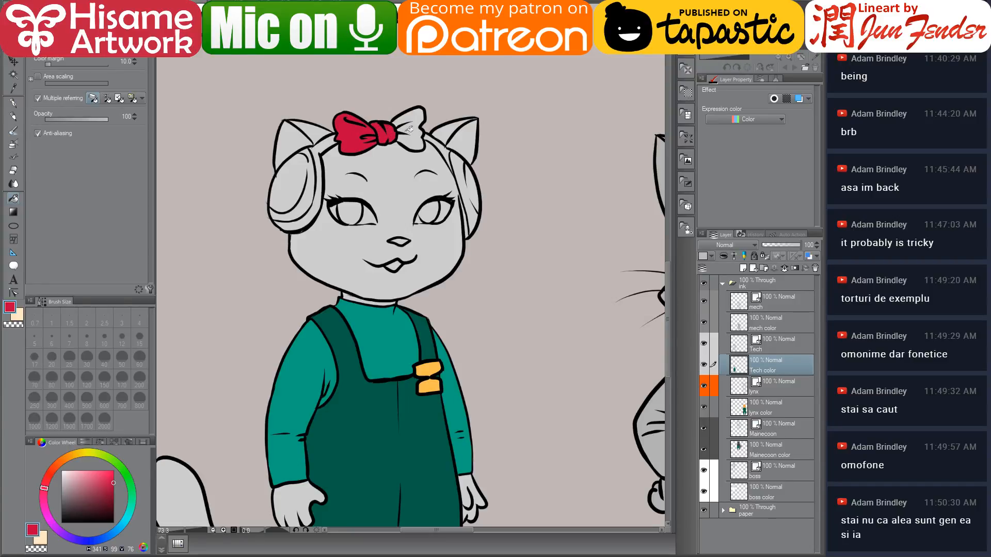
{"action": "left_click", "coordinate": [411, 128]}
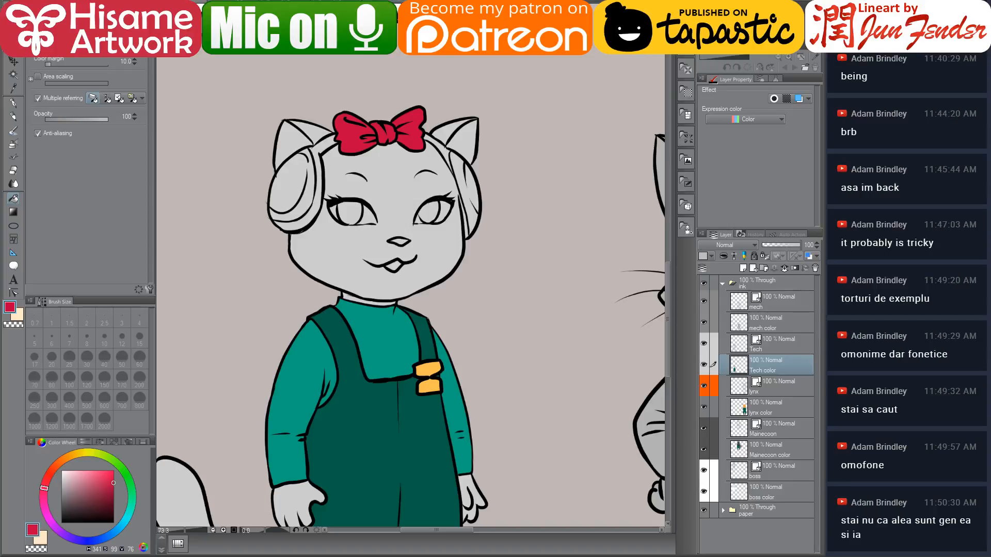
Step: Sample the light grey forehead fur from the page_36 cat and fill the Tech cat's face and neck with it
{"action": "key", "text": "ctrl+Tab"}
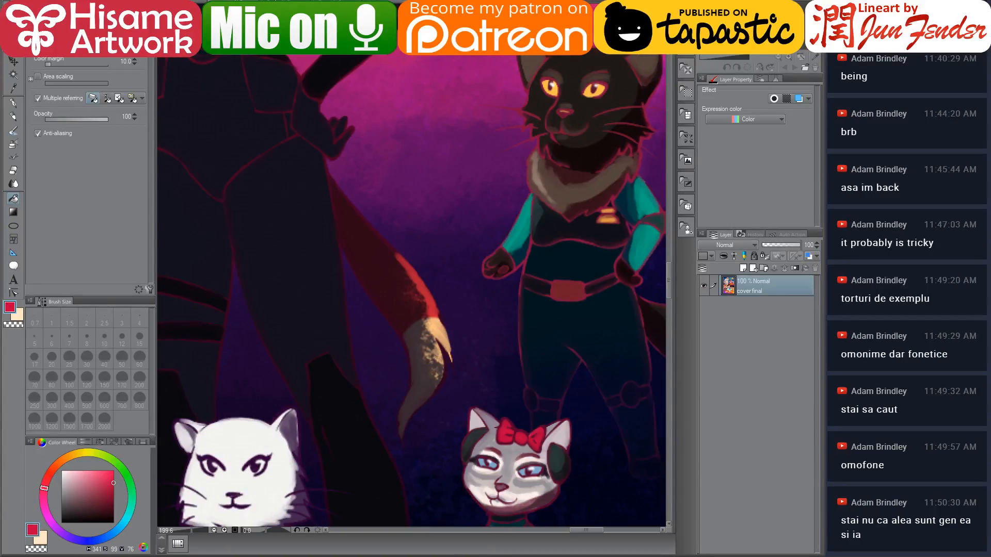
{"action": "key", "text": "ctrl+Tab"}
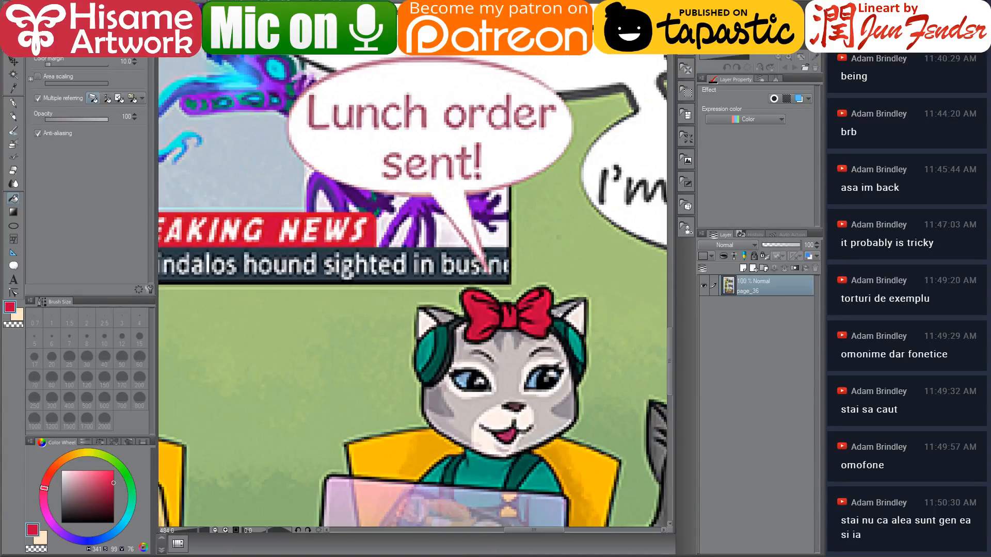
{"action": "left_click", "coordinate": [515, 367], "text": "alt"}
{"action": "key", "text": "ctrl+Tab"}
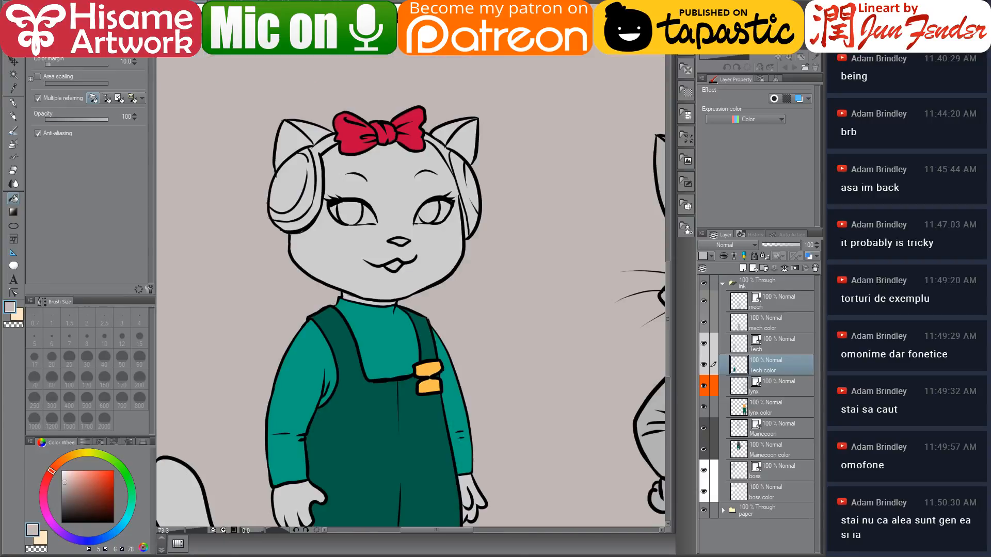
{"action": "left_click", "coordinate": [352, 231]}
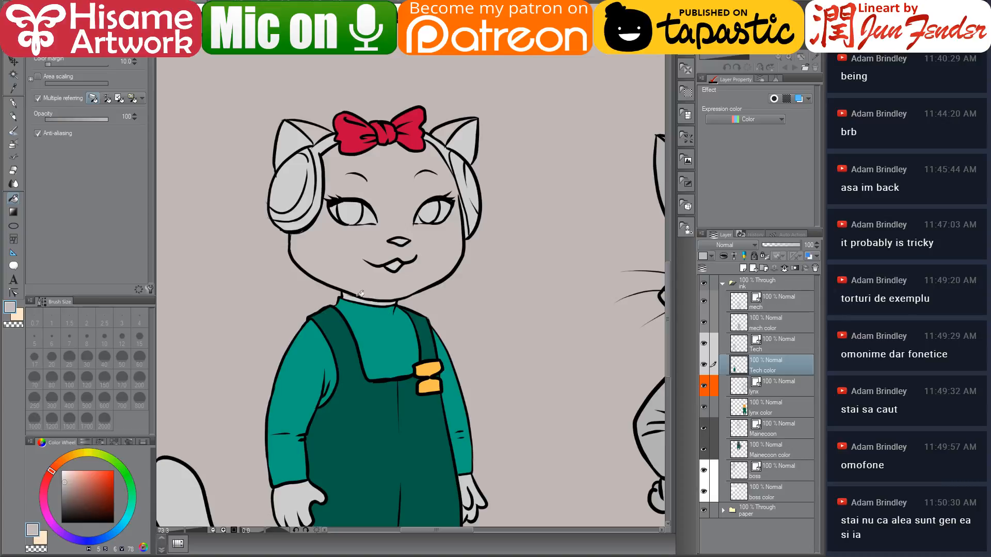
{"action": "left_click", "coordinate": [61, 489]}
{"action": "left_click", "coordinate": [368, 274], "text": "alt"}
Step: Fill the Tech cat's tail and both hands with the same light grey fur colour
{"action": "scroll", "coordinate": [382, 330], "scroll_direction": "down", "scroll_amount": 5}
{"action": "left_click", "coordinate": [367, 340]}
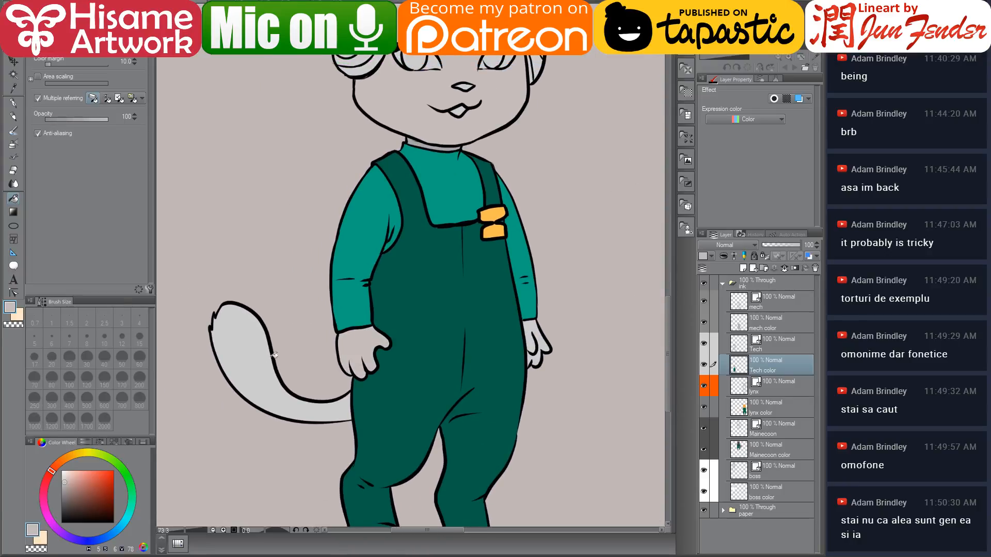
{"action": "left_click", "coordinate": [253, 347]}
{"action": "left_click", "coordinate": [531, 335]}
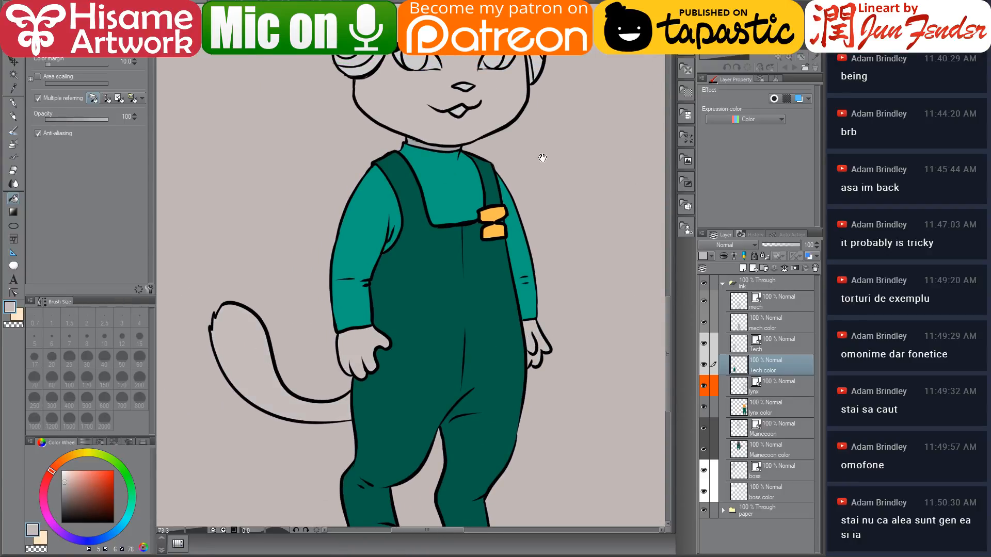
Step: Compare the cat's head on the cover final and page_36 references, and sample the pale inner-ear colour from page_36
{"action": "scroll", "coordinate": [506, 318], "scroll_direction": "up", "scroll_amount": 5}
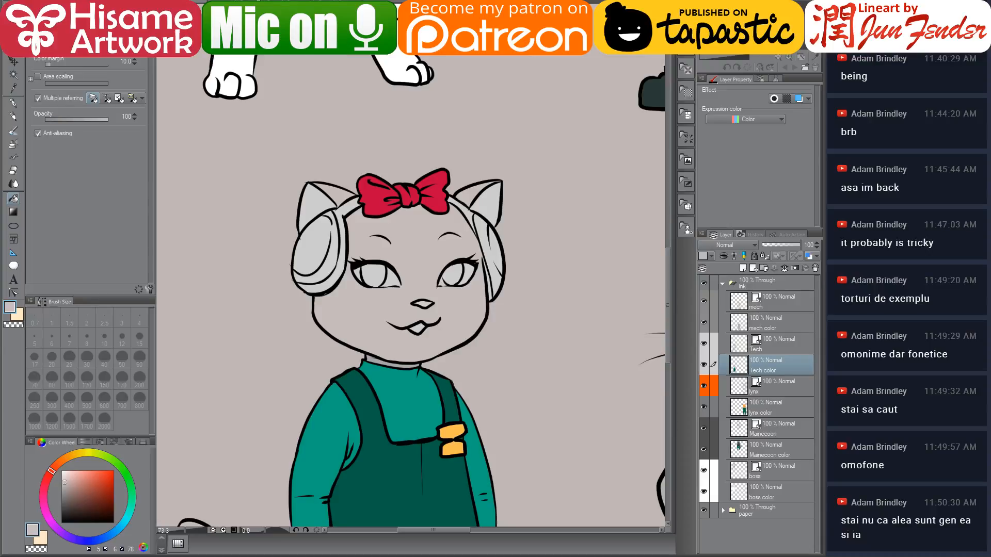
{"action": "key", "text": "ctrl+Tab"}
{"action": "scroll", "coordinate": [475, 270], "scroll_direction": "down", "scroll_amount": 1}
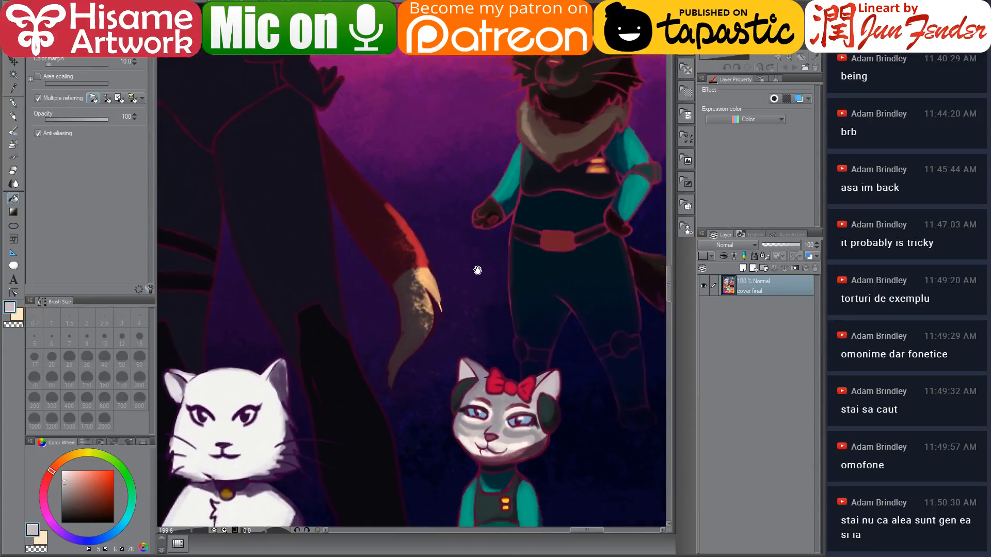
{"action": "left_click_drag", "start_coordinate": [475, 270], "coordinate": [463, 235]}
{"action": "key", "text": "ctrl+Tab"}
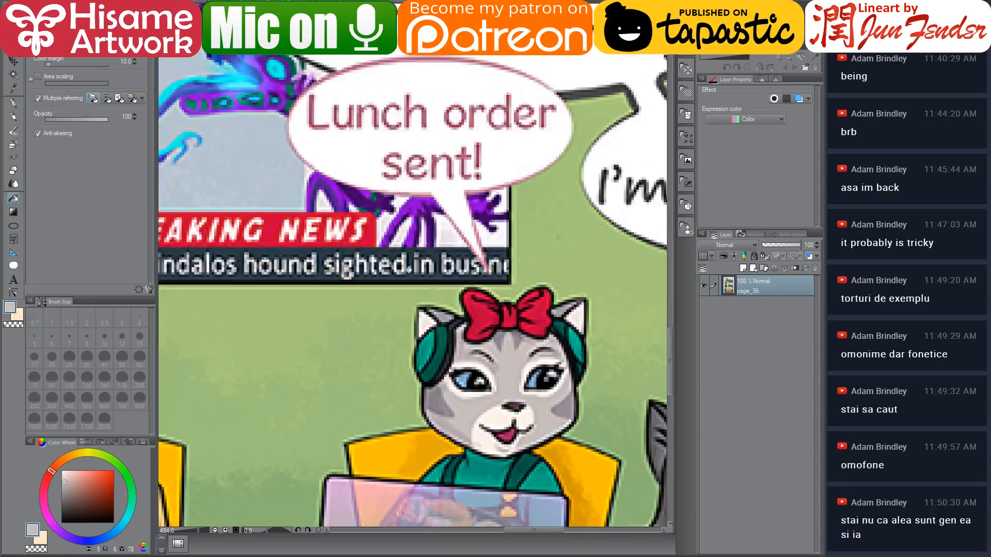
{"action": "scroll", "coordinate": [536, 378], "scroll_direction": "up", "scroll_amount": 3}
{"action": "left_click_drag", "start_coordinate": [600, 378], "coordinate": [500, 279]}
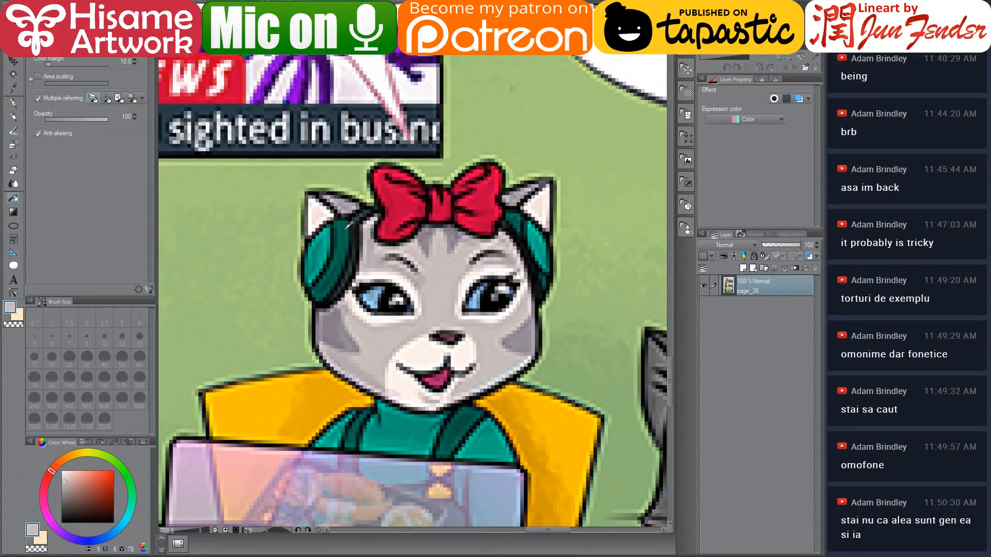
{"action": "scroll", "coordinate": [351, 270], "scroll_direction": "down", "scroll_amount": 1}
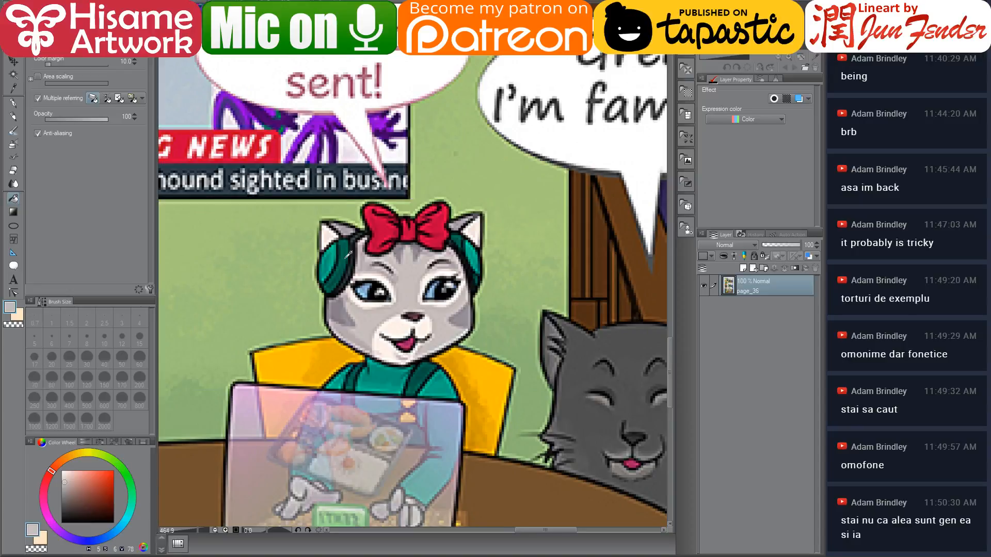
{"action": "scroll", "coordinate": [349, 254], "scroll_direction": "up", "scroll_amount": 1}
{"action": "left_click", "coordinate": [327, 227], "text": "alt"}
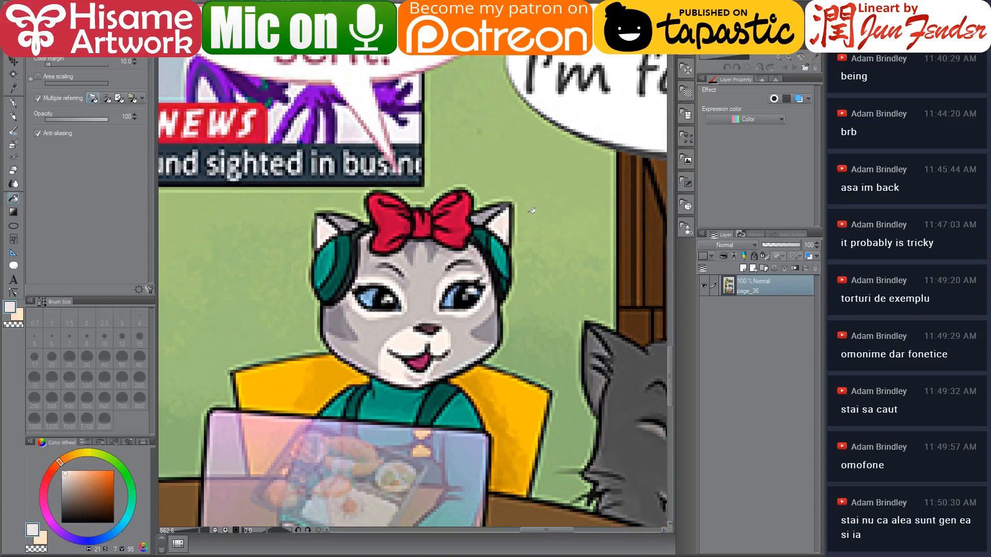
Step: Fill the insides of both of the Tech cat's ears with the sampled pale colour on the character sheet
{"action": "key", "text": "ctrl+Tab"}
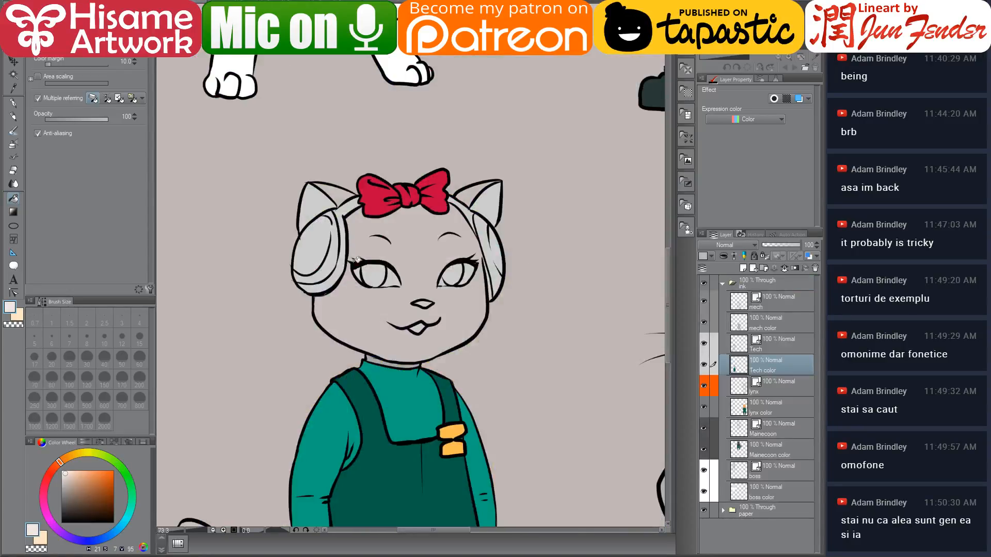
{"action": "left_click", "coordinate": [328, 196]}
{"action": "left_click", "coordinate": [495, 197]}
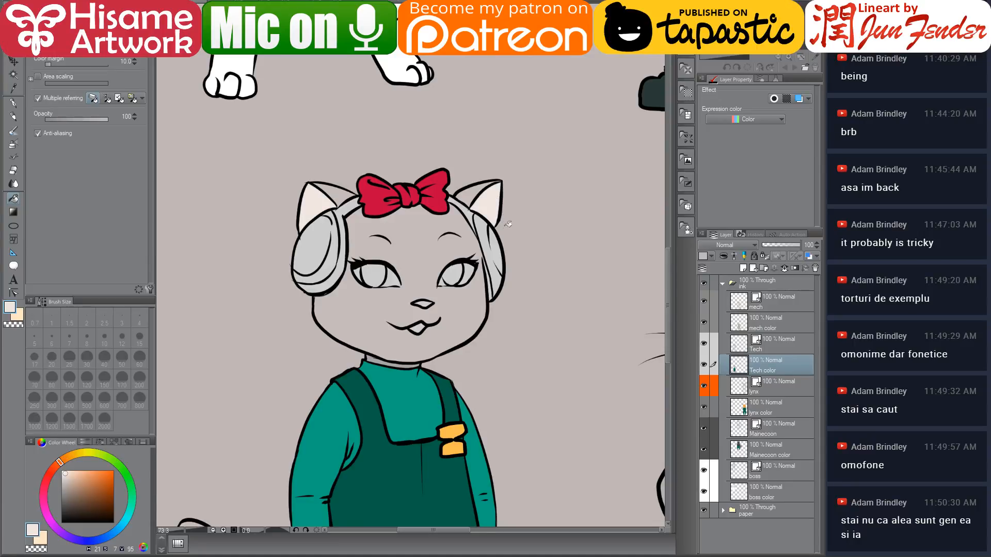
{"action": "mouse_move", "coordinate": [516, 259]}
{"action": "left_mouse_down"}
{"action": "mouse_move", "coordinate": [533, 85]}
{"action": "mouse_move", "coordinate": [527, 265]}
{"action": "left_mouse_up"}
{"action": "scroll", "coordinate": [470, 213], "scroll_direction": "up", "scroll_amount": 1}
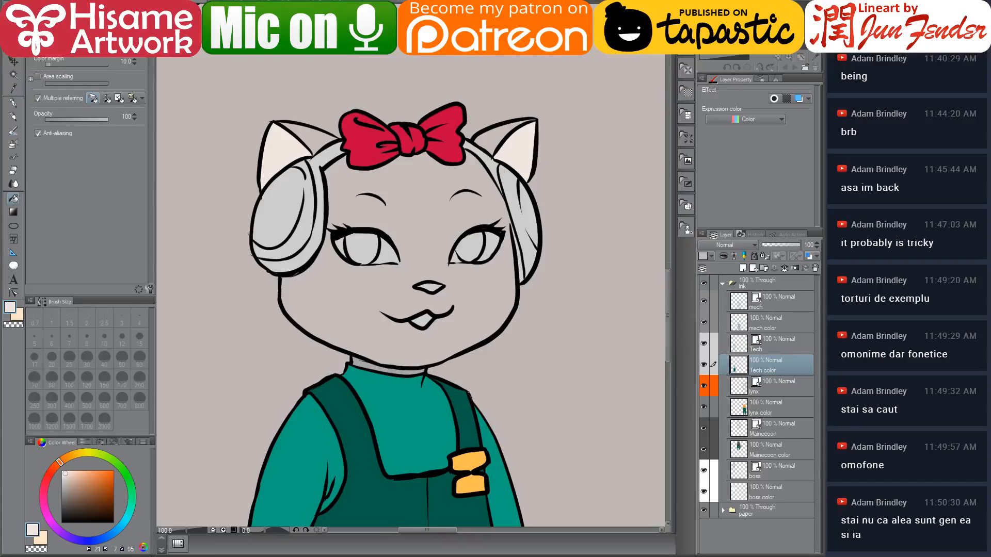
Step: Close the cover final reference image without saving its changes
{"action": "left_click", "coordinate": [273, 2]}
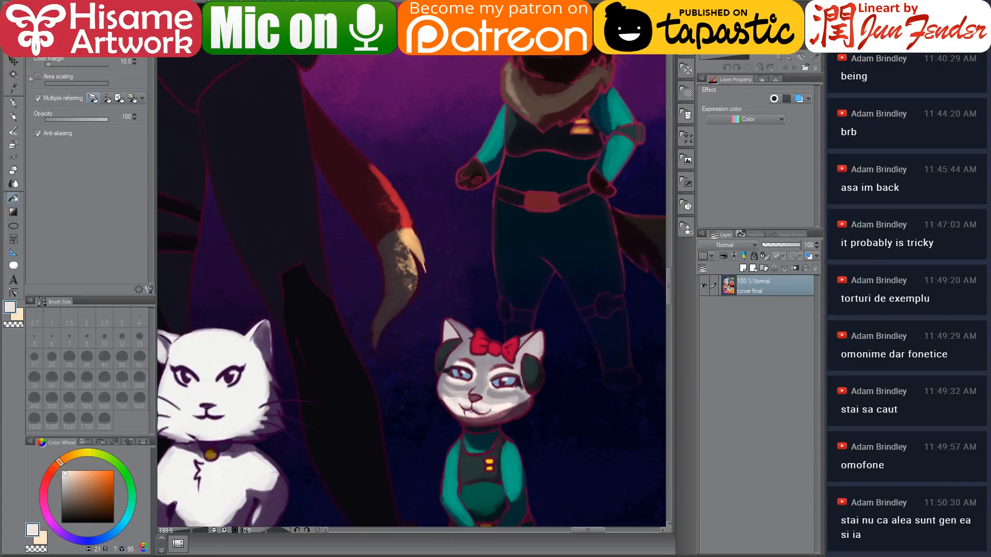
{"action": "key", "text": "ctrl+w"}
{"action": "left_click", "coordinate": [506, 183]}
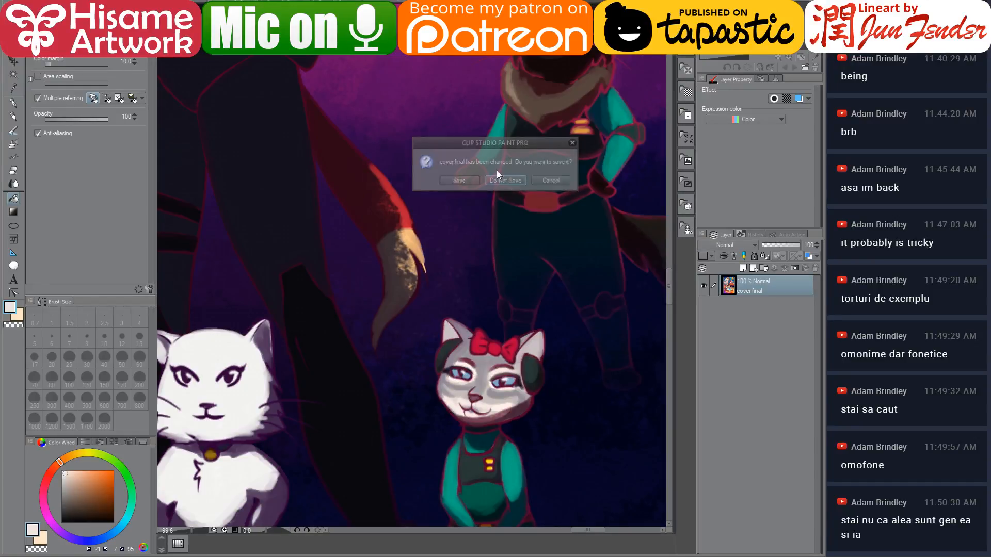
Step: Sample the dark purple nose colour from the page_36 cat and fill the Tech cat's nose with it
{"action": "scroll", "coordinate": [403, 316], "scroll_direction": "up", "scroll_amount": 2}
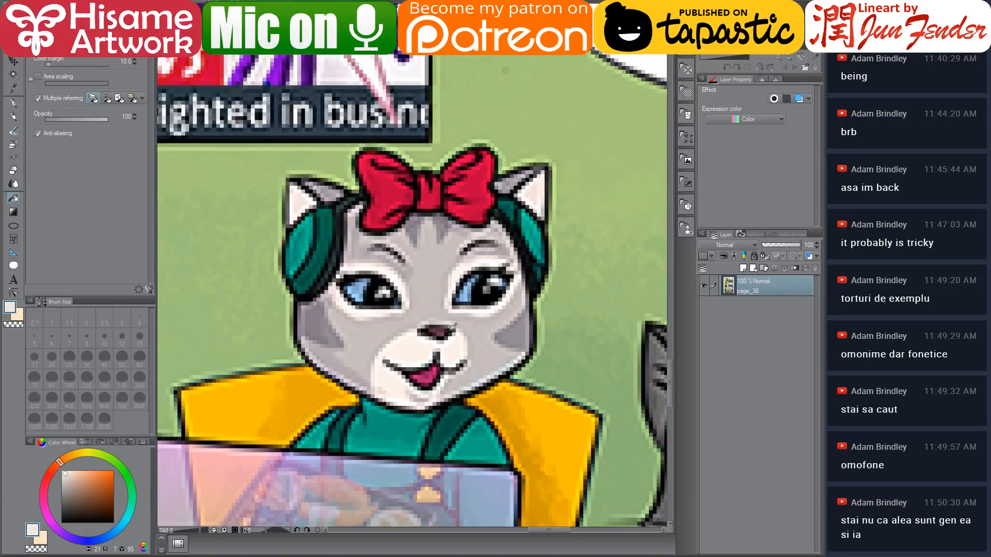
{"action": "left_click", "coordinate": [441, 329]}
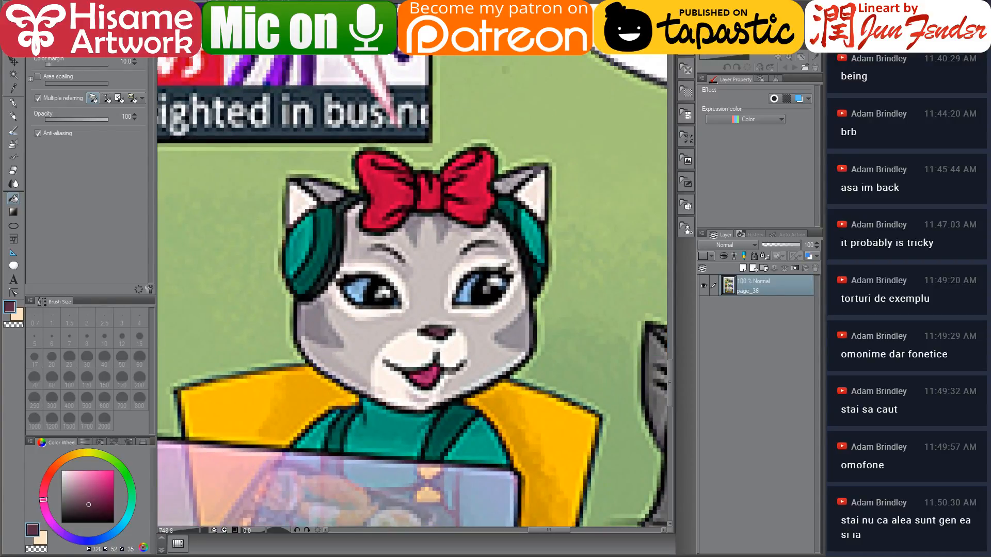
{"action": "key", "text": "ctrl+w"}
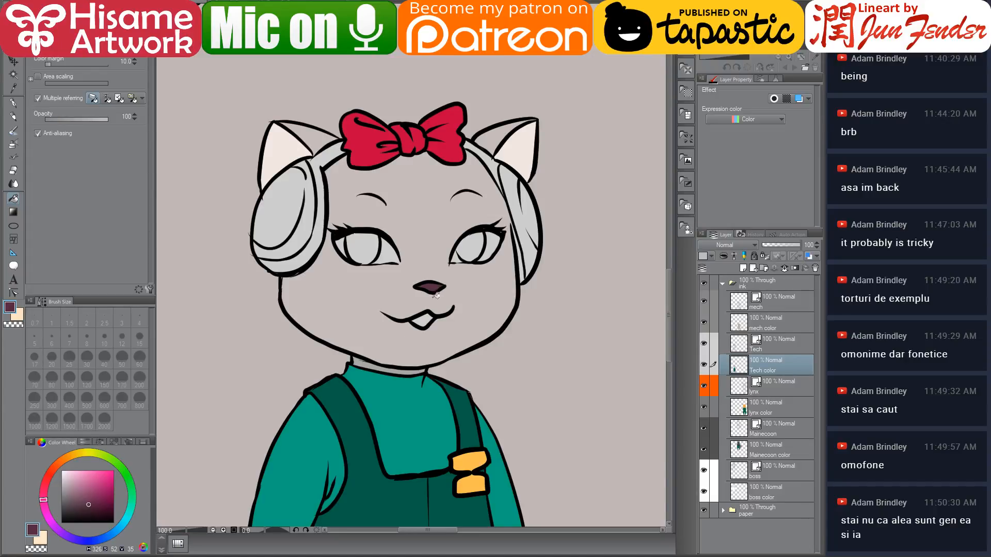
Step: Sample the light blue from the page_36 cat's eye and fill the areas around the irises in both Tech cat eyes
{"action": "key", "text": "ctrl+Tab"}
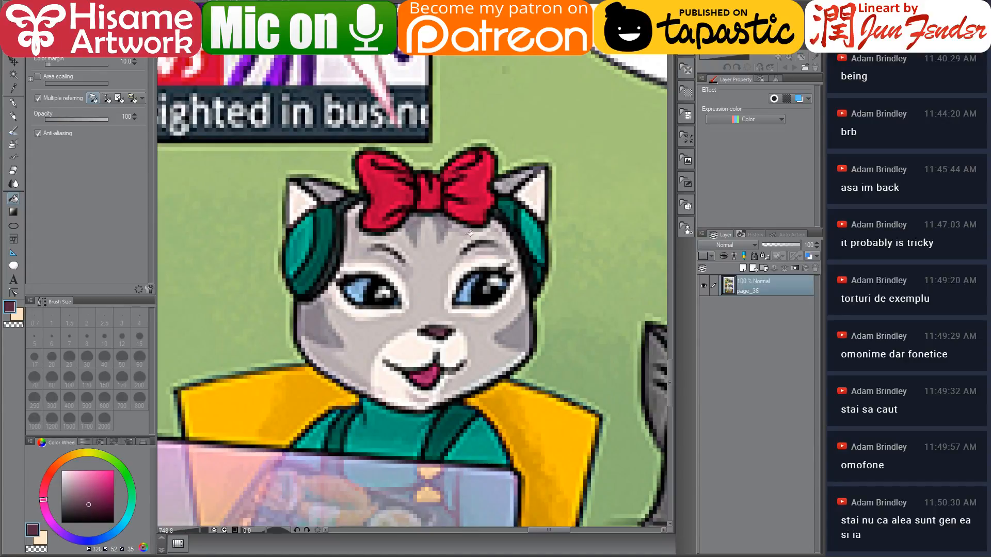
{"action": "left_click", "coordinate": [471, 282], "text": "alt"}
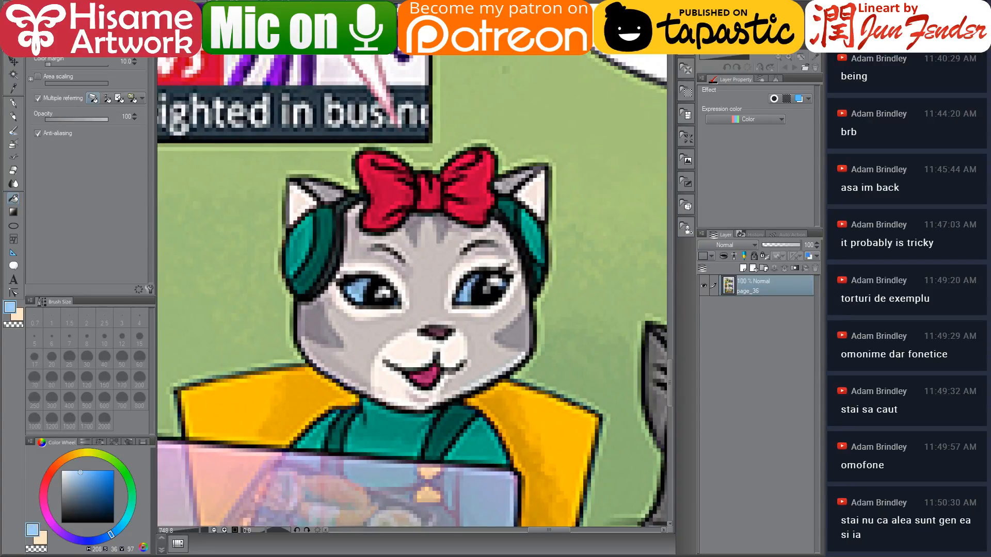
{"action": "key", "text": "ctrl+Tab"}
{"action": "left_click", "coordinate": [460, 255]}
{"action": "left_click", "coordinate": [495, 241]}
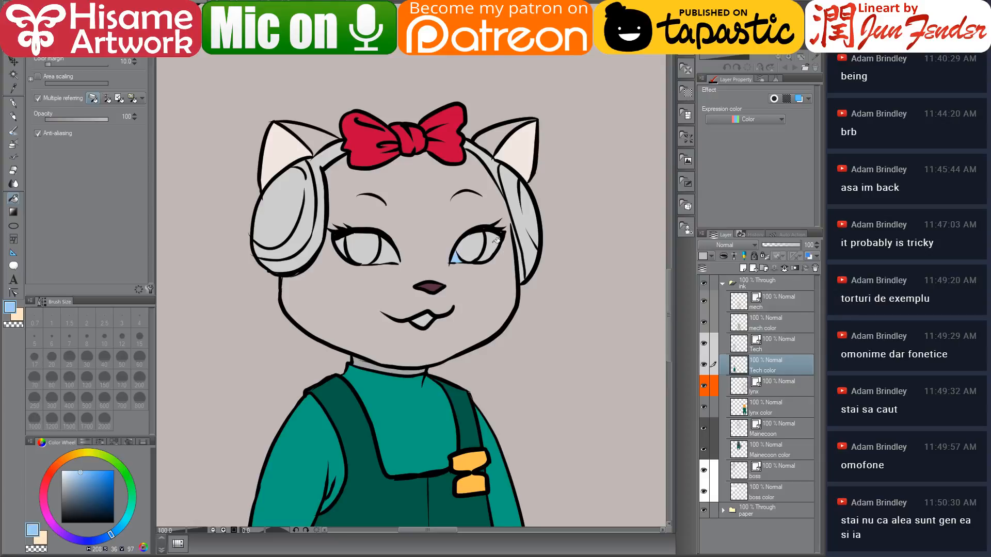
{"action": "left_click", "coordinate": [340, 243]}
{"action": "left_click", "coordinate": [388, 256]}
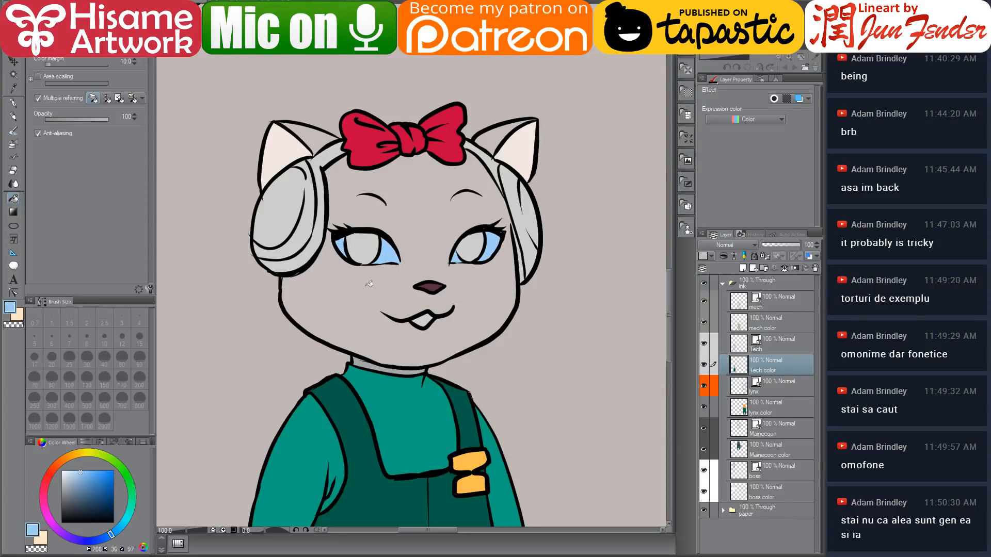
Step: Sample the light blue beside the iris, darken it to a deep navy, and fill both of the Tech cat's irises with it
{"action": "left_click", "coordinate": [381, 231], "text": "alt"}
{"action": "left_click", "coordinate": [394, 252], "text": "alt"}
{"action": "left_click", "coordinate": [112, 511]}
{"action": "left_click", "coordinate": [363, 237]}
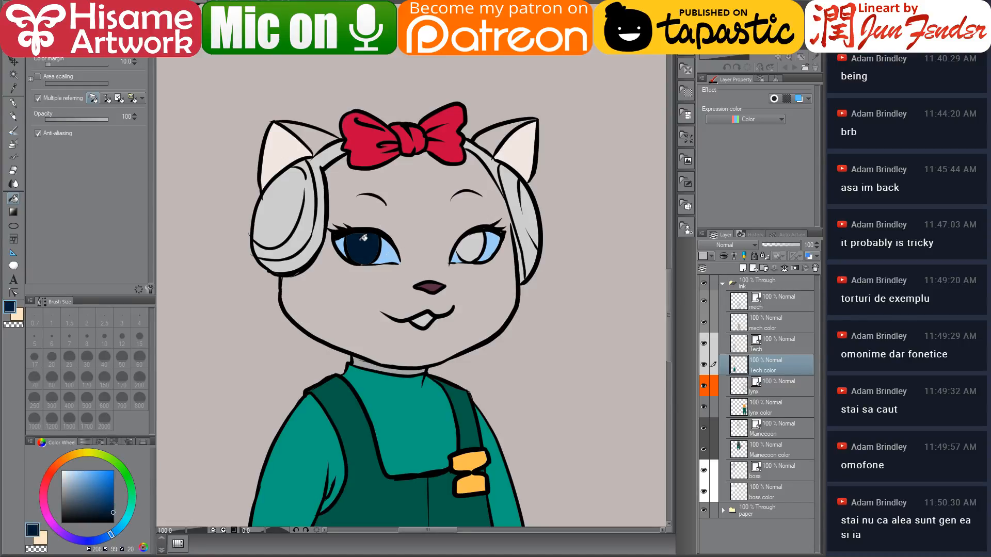
{"action": "left_click", "coordinate": [476, 234]}
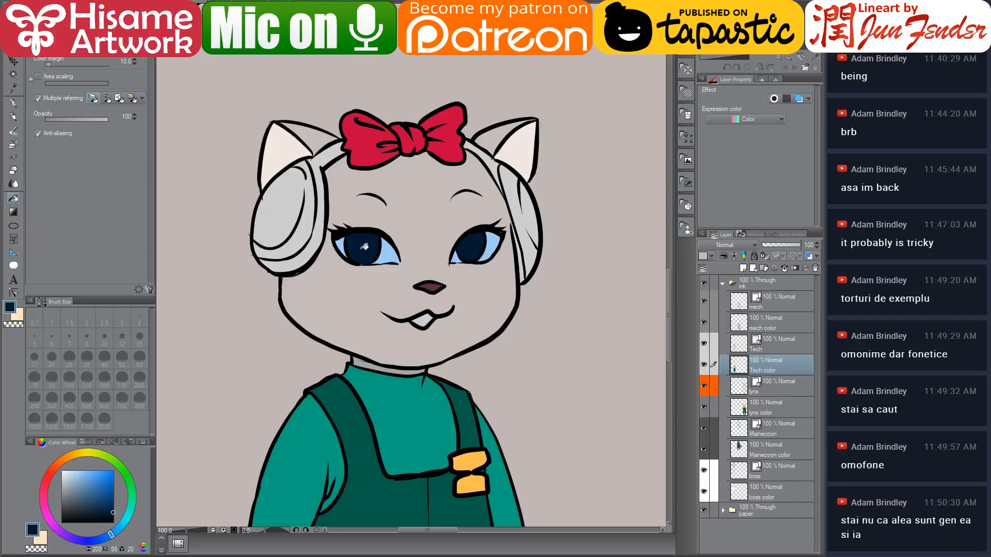
Step: Ready the G-pen for eye touch-ups, sampling the eye's light blue and the black of the upper eyelid
{"action": "scroll", "coordinate": [466, 229], "scroll_direction": "up", "scroll_amount": 3}
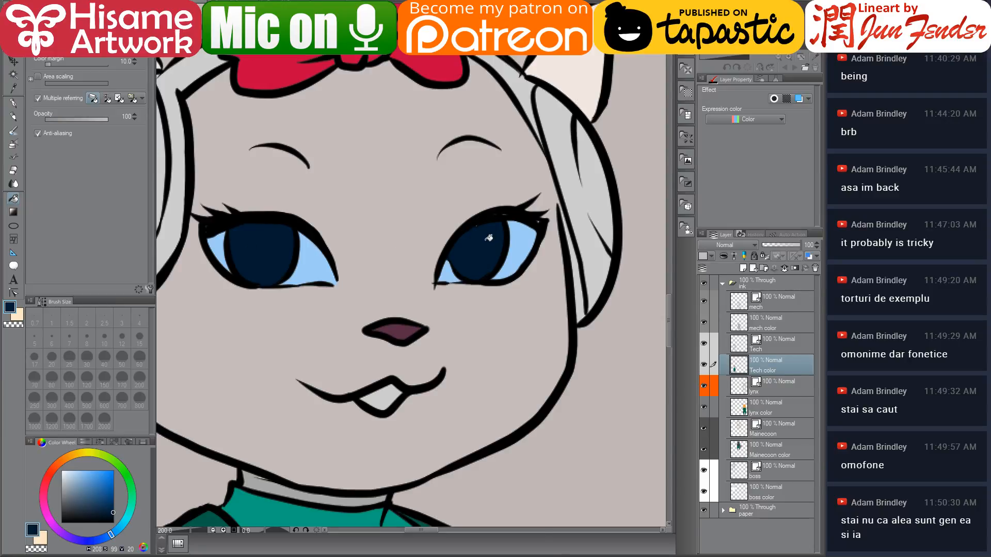
{"action": "left_click", "coordinate": [450, 268], "text": "alt"}
{"action": "left_click", "coordinate": [13, 102]}
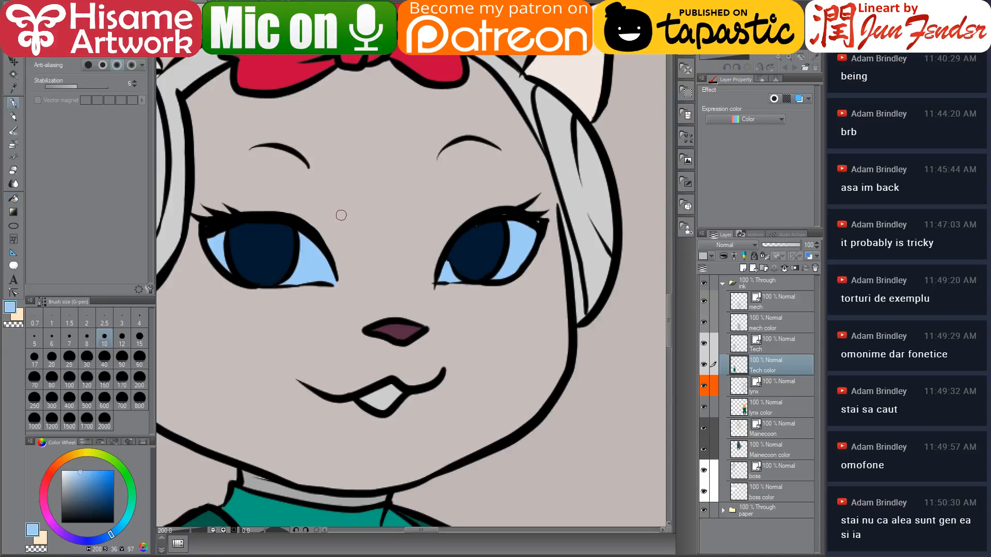
{"action": "left_click", "coordinate": [511, 225], "text": "alt"}
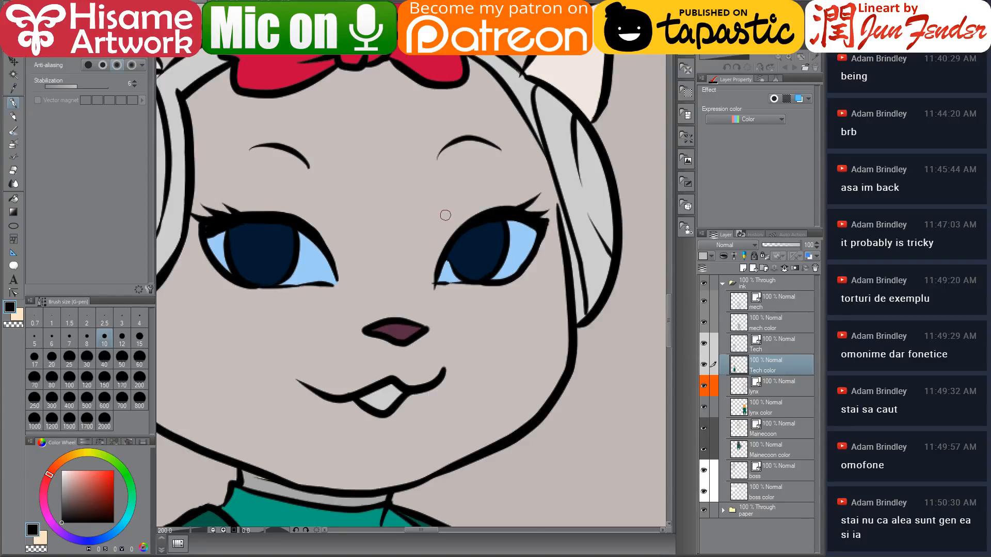
{"action": "scroll", "coordinate": [563, 381], "scroll_direction": "down", "scroll_amount": 3}
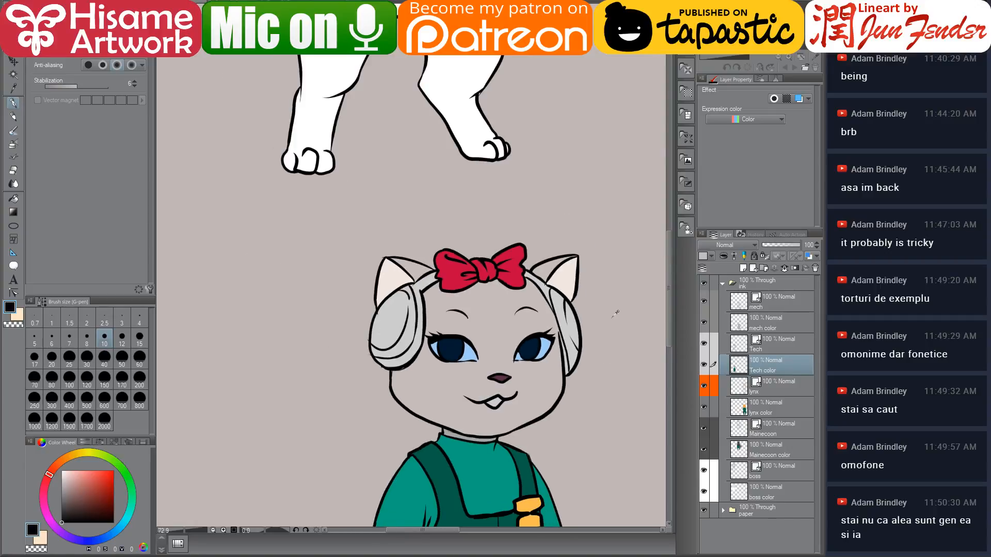
{"action": "scroll", "coordinate": [550, 362], "scroll_direction": "up", "scroll_amount": 3}
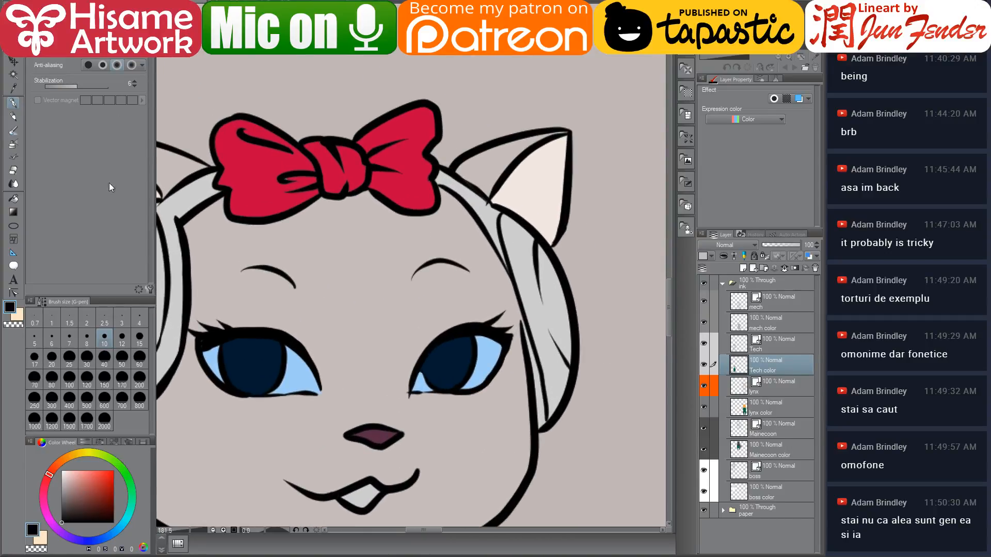
Step: Return to the Fill tool and sample the dark teal from the page_36 cat's headphones for the Tech cat
{"action": "left_click", "coordinate": [13, 199]}
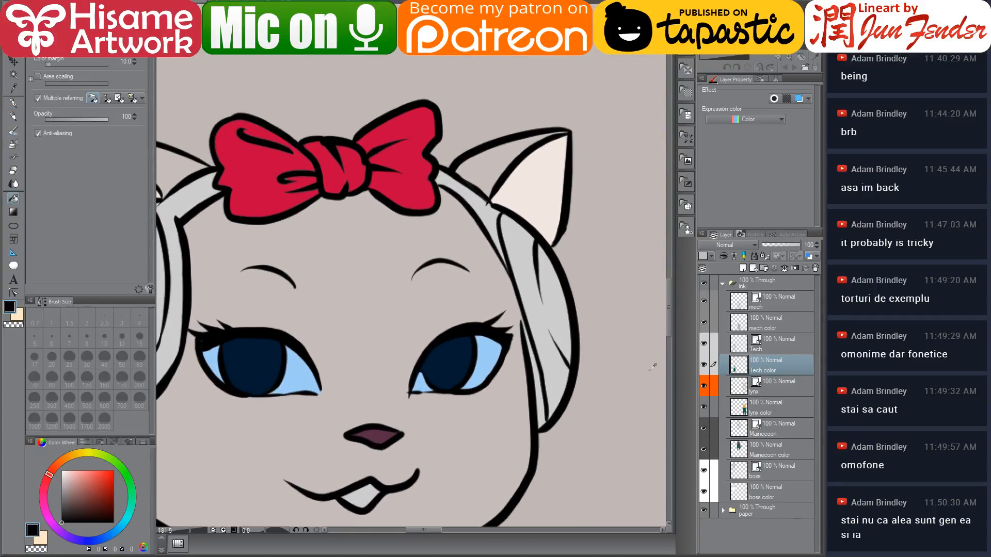
{"action": "scroll", "coordinate": [634, 367], "scroll_direction": "down", "scroll_amount": 2}
{"action": "scroll", "coordinate": [630, 367], "scroll_direction": "down", "scroll_amount": 1}
{"action": "scroll", "coordinate": [577, 310], "scroll_direction": "down", "scroll_amount": 2}
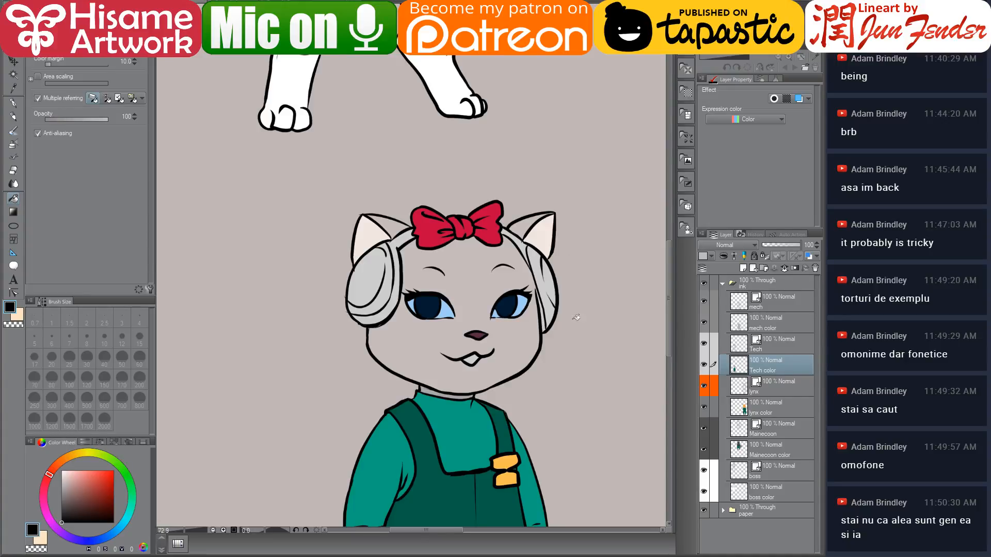
{"action": "scroll", "coordinate": [529, 325], "scroll_direction": "up", "scroll_amount": 2}
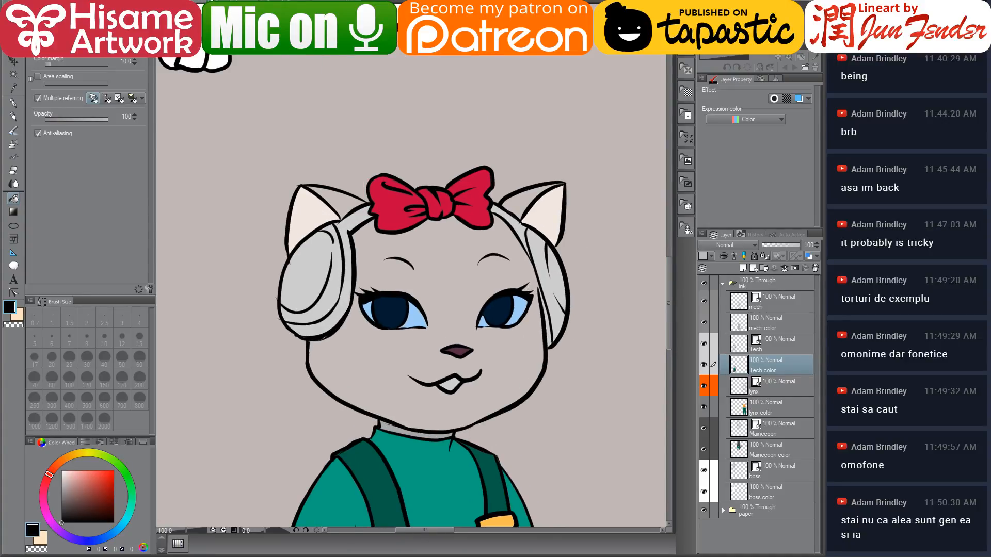
{"action": "key", "text": "ctrl+Tab"}
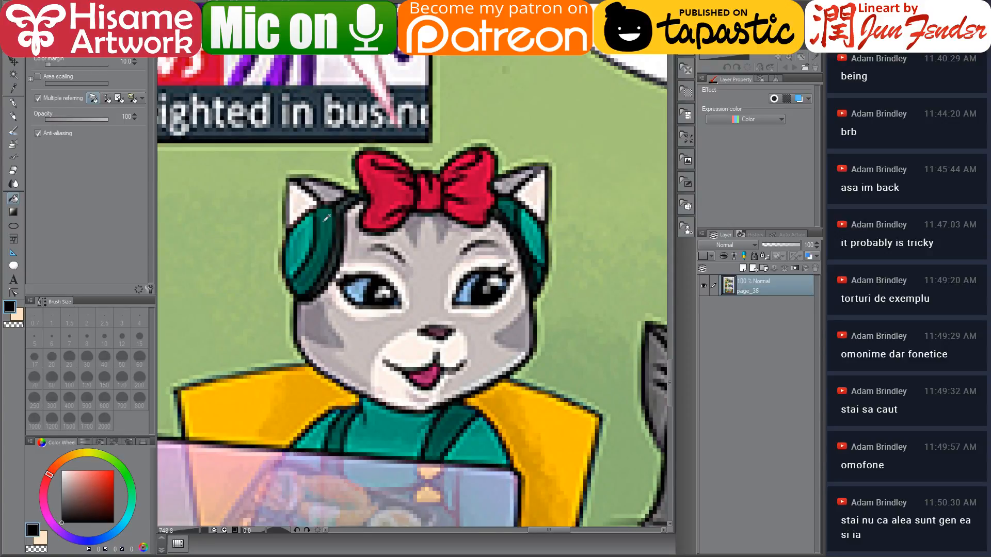
{"action": "left_click", "coordinate": [326, 218]}
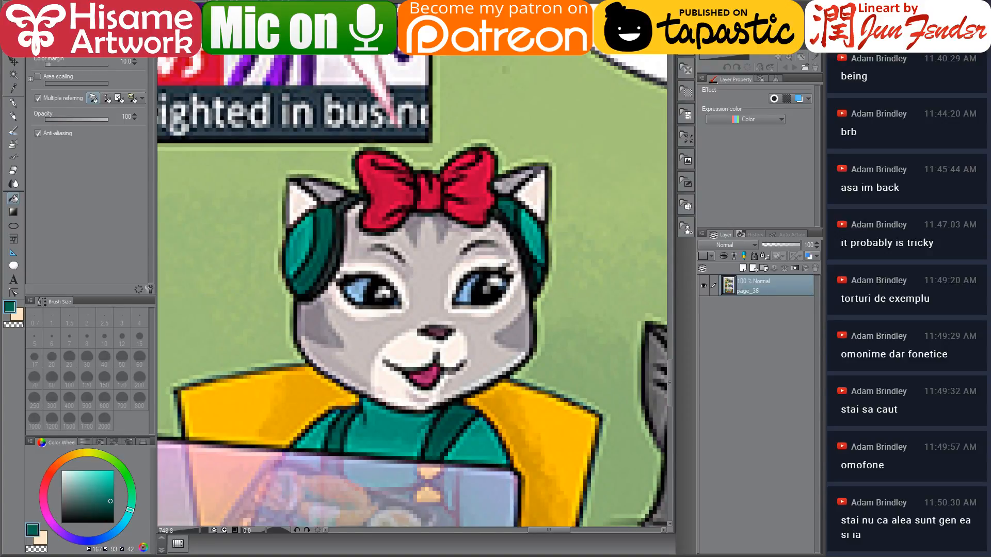
{"action": "key", "text": "ctrl+Tab"}
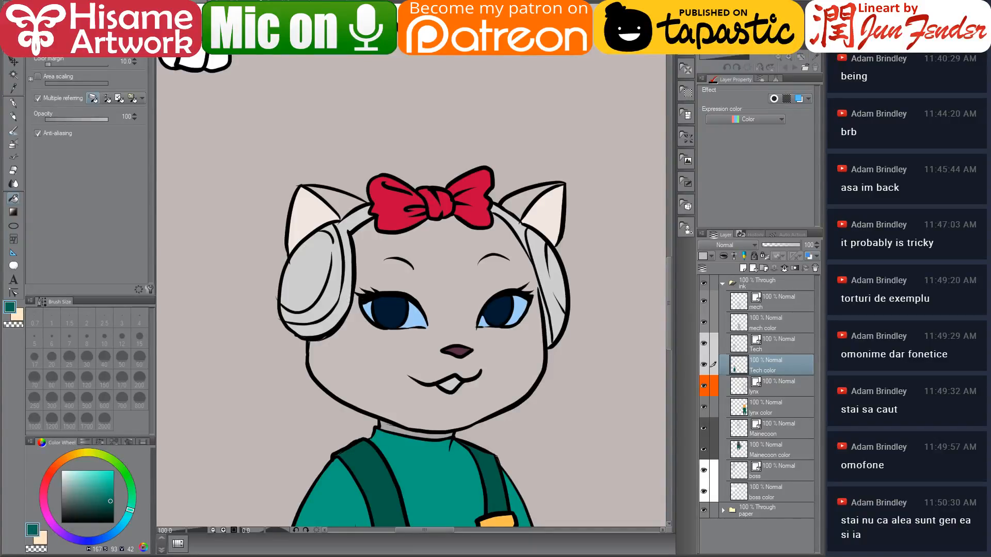
{"action": "key", "text": "ctrl+Tab"}
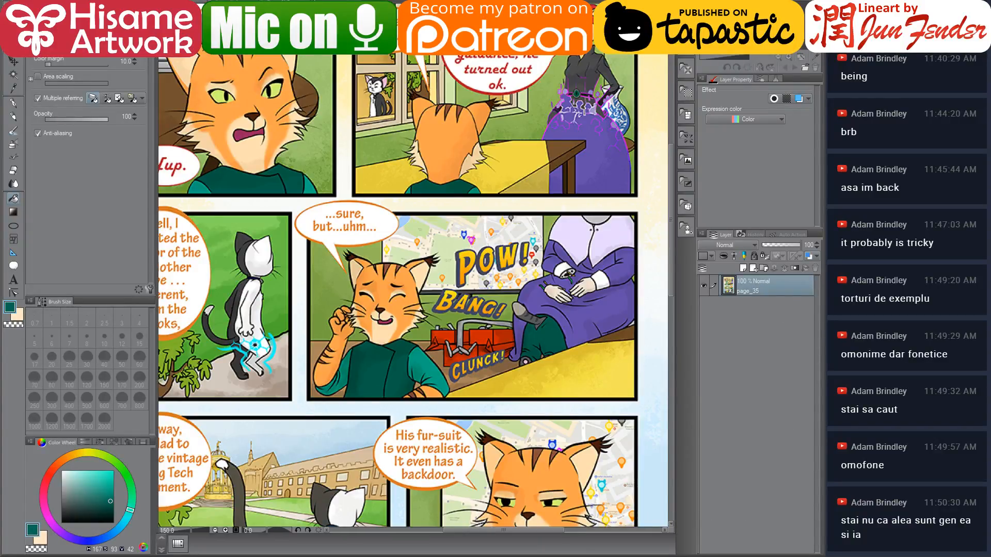
Step: Return to the character sheet and fill both of the grey cat's headphone ear cups with dark teal on the Tech color layer
{"action": "key", "text": "ctrl+Tab"}
{"action": "key", "text": "ctrl+Tab"}
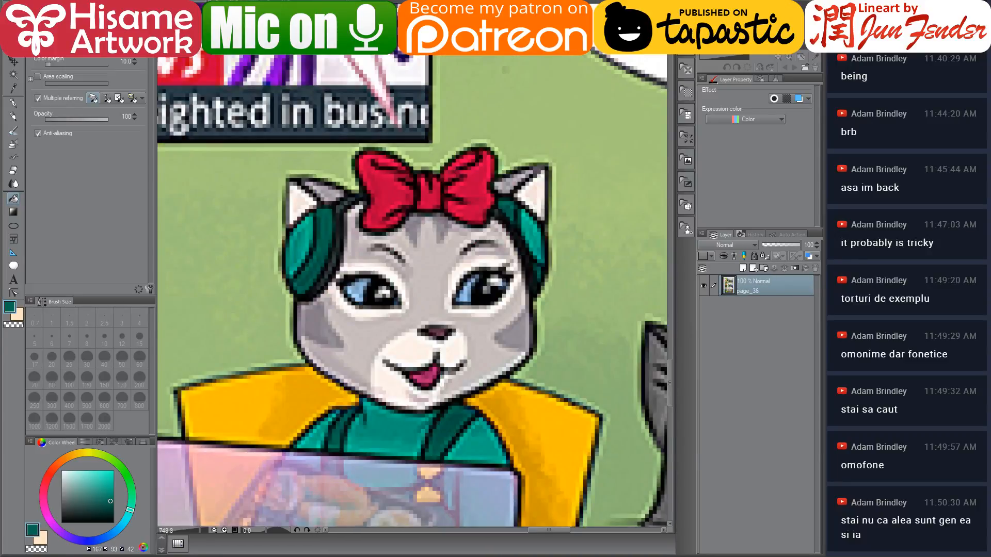
{"action": "key", "text": "ctrl+Tab"}
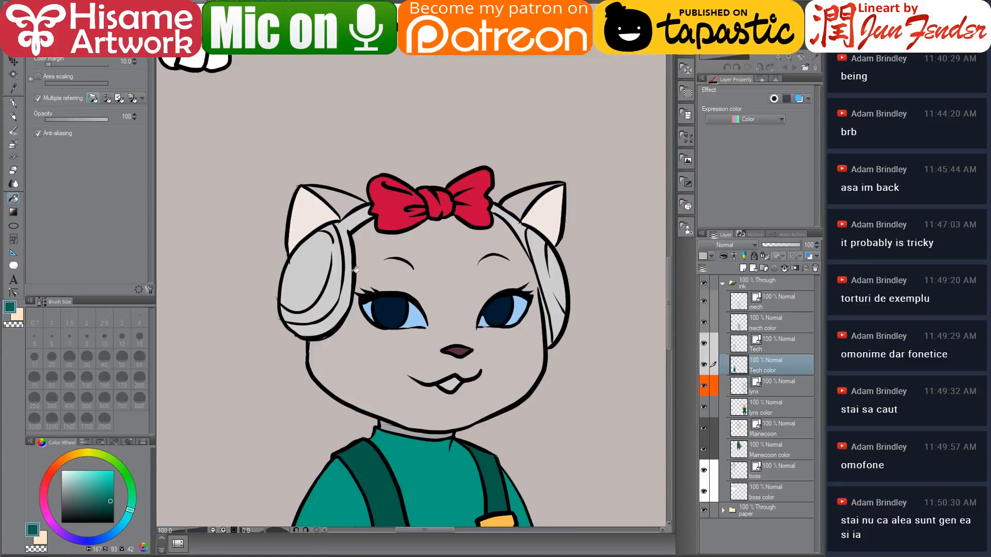
{"action": "left_click", "coordinate": [343, 284]}
{"action": "left_click", "coordinate": [553, 280]}
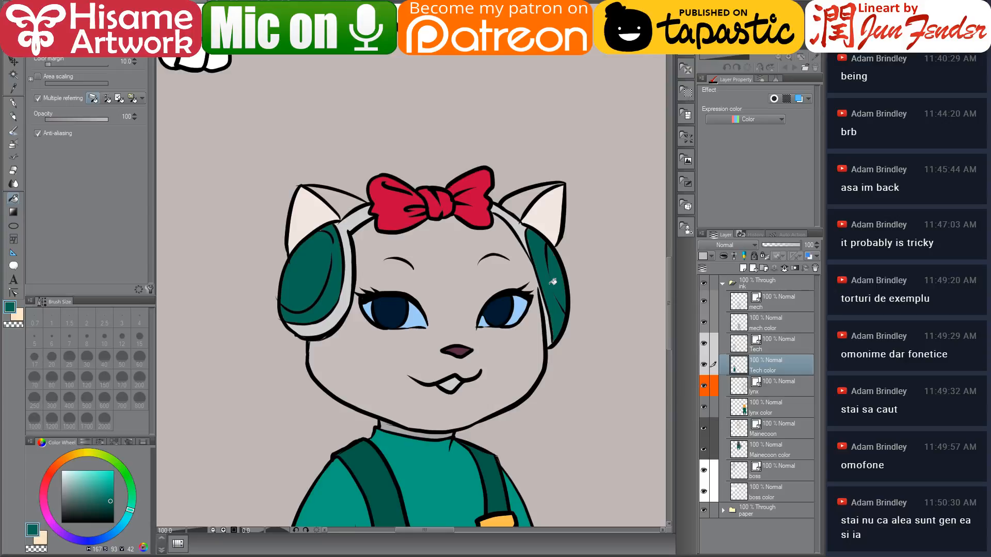
Step: Paint the inner pad of the left ear cup with the sweater's lighter teal, using the pen at size 17
{"action": "left_click", "coordinate": [400, 466], "text": "alt"}
{"action": "scroll", "coordinate": [291, 274], "scroll_direction": "up", "scroll_amount": 4}
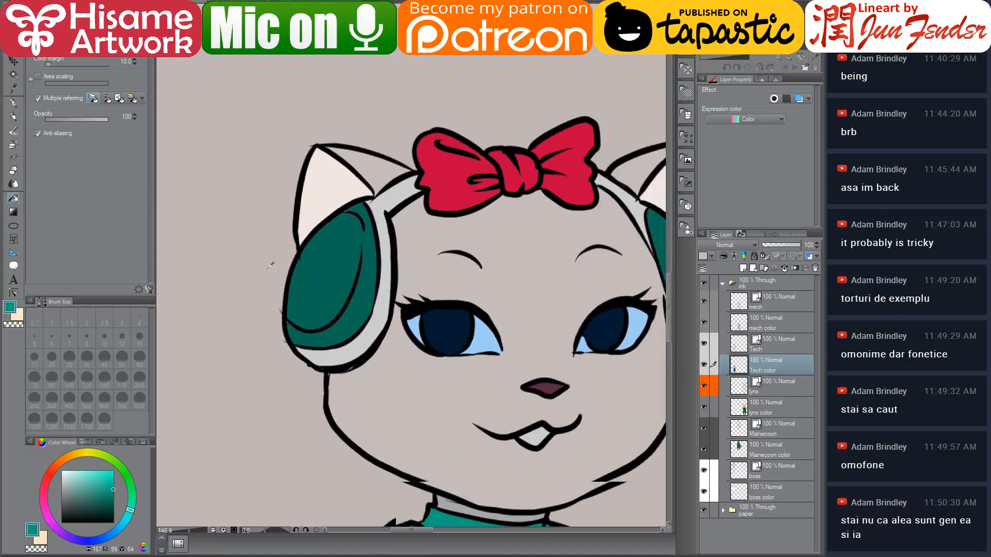
{"action": "left_click", "coordinate": [14, 102]}
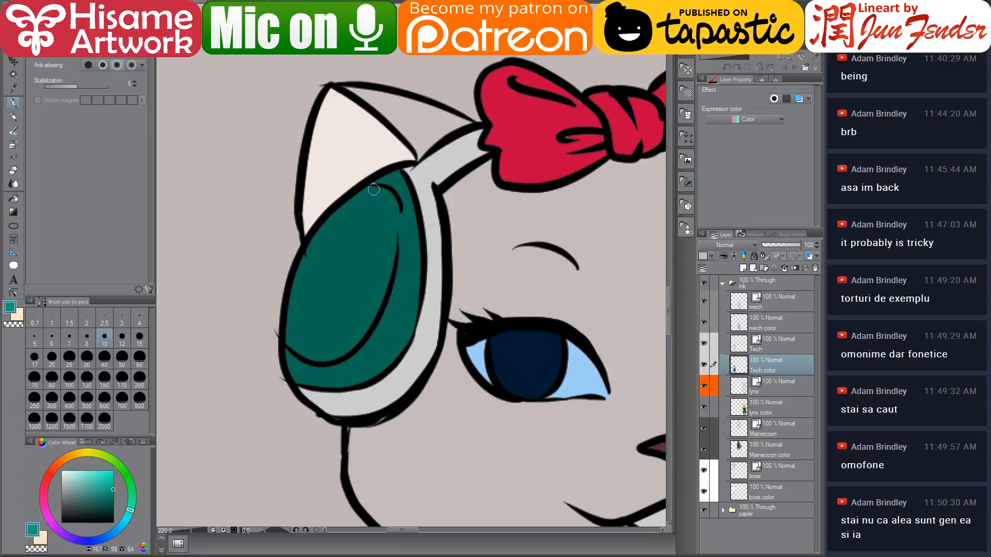
{"action": "left_click_drag", "start_coordinate": [374, 190], "coordinate": [307, 271]}
{"action": "key", "text": "bracketright"}
{"action": "key", "text": "bracketright"}
{"action": "key", "text": "bracketright"}
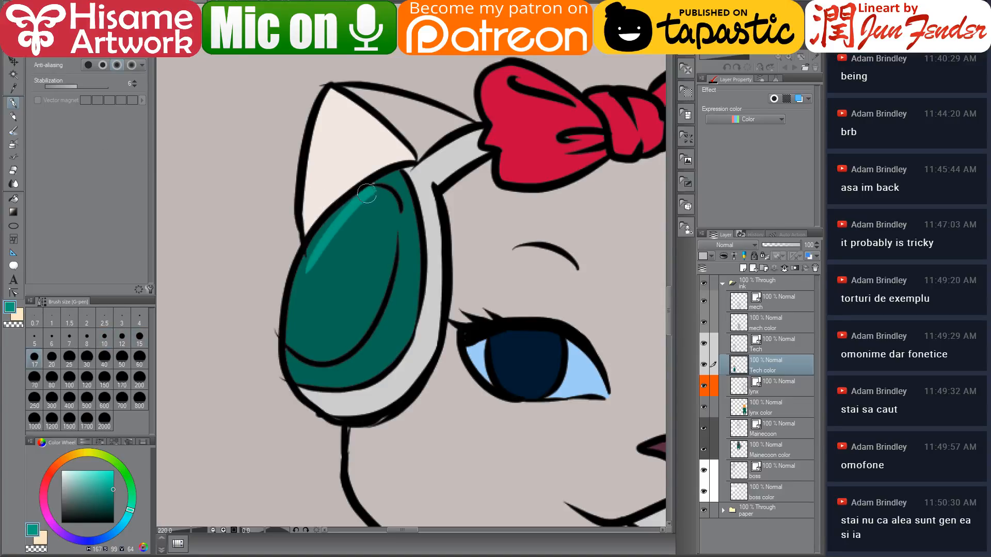
{"action": "mouse_move", "coordinate": [371, 187]}
{"action": "left_mouse_down"}
{"action": "mouse_move", "coordinate": [309, 271]}
{"action": "mouse_move", "coordinate": [318, 246]}
{"action": "mouse_move", "coordinate": [298, 343]}
{"action": "left_mouse_up"}
{"action": "mouse_move", "coordinate": [299, 297]}
{"action": "left_mouse_down"}
{"action": "mouse_move", "coordinate": [295, 338]}
{"action": "mouse_move", "coordinate": [312, 356]}
{"action": "mouse_move", "coordinate": [337, 327]}
{"action": "mouse_move", "coordinate": [351, 345]}
{"action": "mouse_move", "coordinate": [384, 272]}
{"action": "left_mouse_up"}
{"action": "mouse_move", "coordinate": [355, 334]}
{"action": "left_mouse_down"}
{"action": "mouse_move", "coordinate": [382, 276]}
{"action": "mouse_move", "coordinate": [389, 216]}
{"action": "mouse_move", "coordinate": [368, 195]}
{"action": "mouse_move", "coordinate": [376, 202]}
{"action": "mouse_move", "coordinate": [310, 319]}
{"action": "mouse_move", "coordinate": [336, 258]}
{"action": "mouse_move", "coordinate": [359, 249]}
{"action": "mouse_move", "coordinate": [350, 309]}
{"action": "mouse_move", "coordinate": [333, 316]}
{"action": "mouse_move", "coordinate": [365, 240]}
{"action": "left_mouse_up"}
{"action": "left_click_drag", "start_coordinate": [318, 348], "coordinate": [331, 340]}
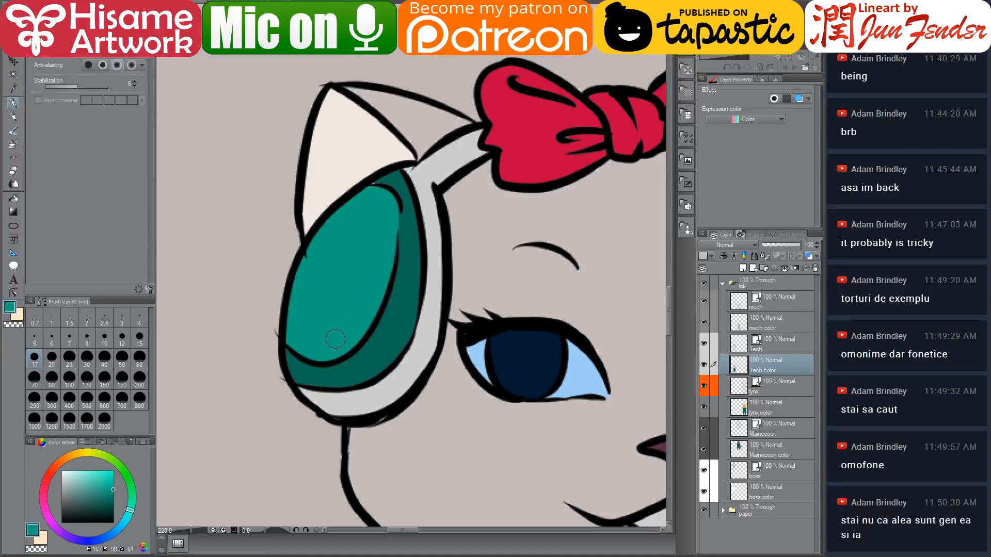
Step: Adjust the vector outlines of the left ear cup on the Tech layer, working on the inner curve and the outer edge
{"action": "left_click_drag", "start_coordinate": [426, 239], "coordinate": [357, 265]}
{"action": "left_click", "coordinate": [325, 201], "text": "alt"}
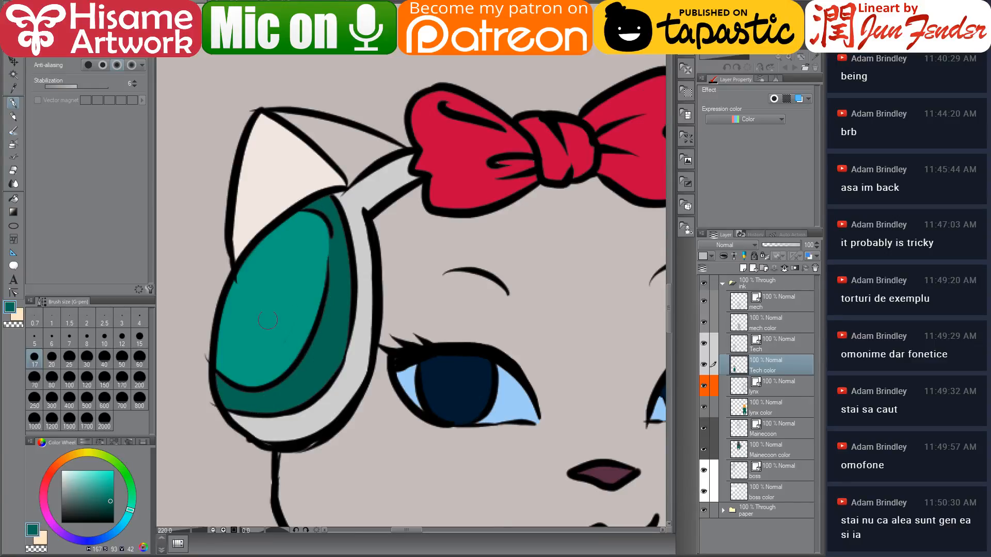
{"action": "left_click", "coordinate": [772, 336]}
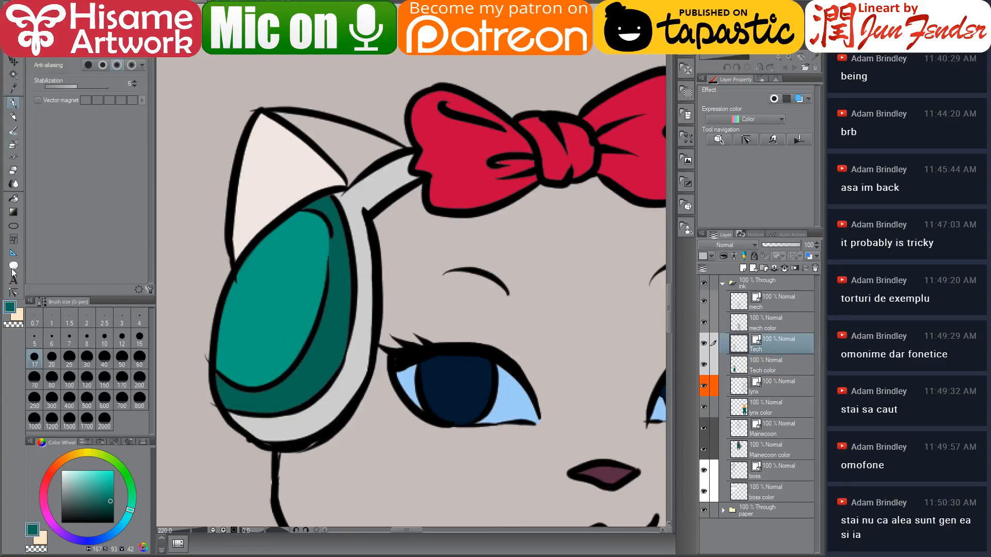
{"action": "left_click", "coordinate": [13, 293]}
{"action": "left_click", "coordinate": [208, 360]}
{"action": "left_click", "coordinate": [206, 351]}
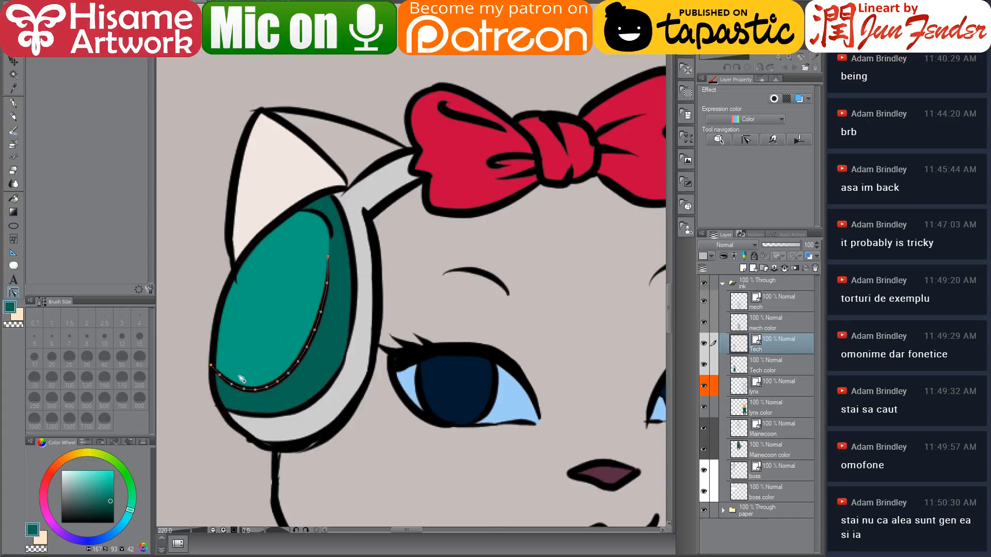
{"action": "left_click", "coordinate": [237, 282]}
{"action": "left_click_drag", "start_coordinate": [537, 294], "coordinate": [562, 264]}
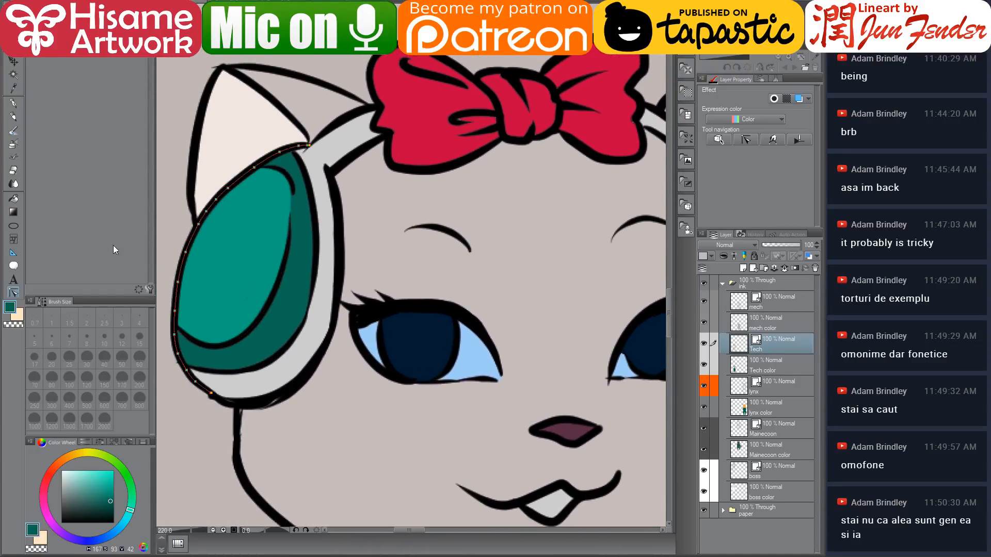
Step: Paint the outer pad of the right ear cup in the lighter teal on the Tech color layer
{"action": "left_click", "coordinate": [14, 104]}
{"action": "left_click", "coordinate": [250, 419], "text": "alt"}
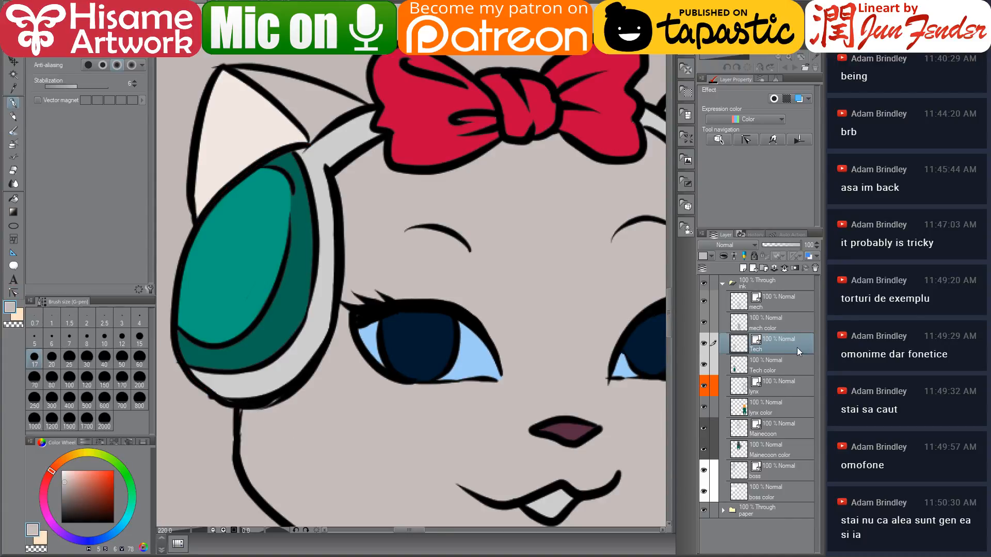
{"action": "left_click", "coordinate": [779, 364]}
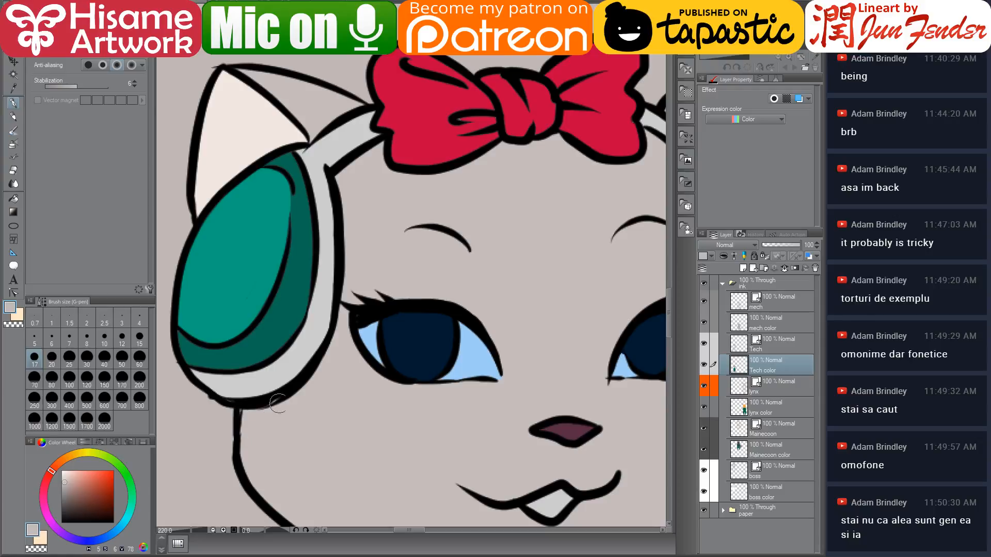
{"action": "left_click", "coordinate": [250, 345], "text": "alt"}
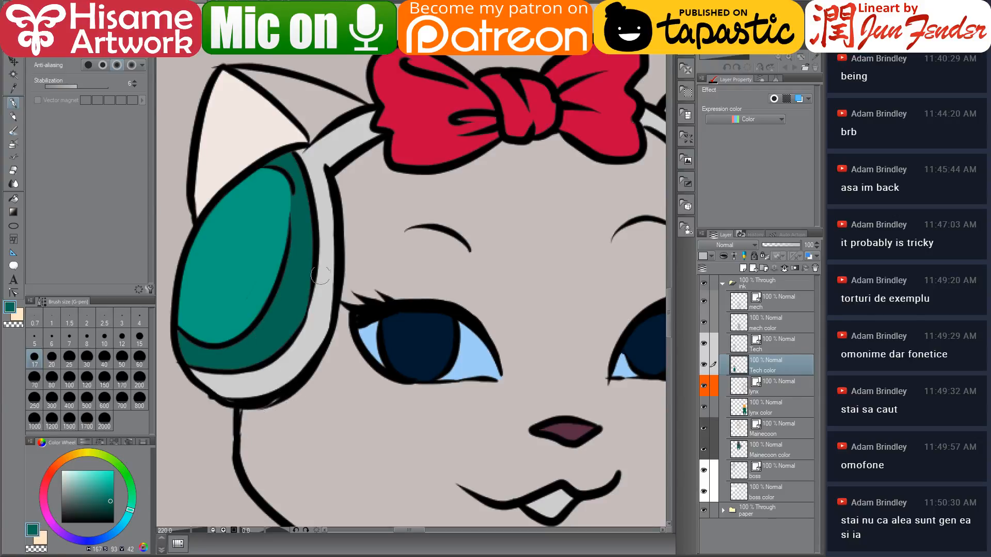
{"action": "left_click_drag", "start_coordinate": [576, 282], "coordinate": [361, 289]}
{"action": "left_click", "coordinate": [298, 242], "text": "alt"}
{"action": "left_click_drag", "start_coordinate": [547, 209], "coordinate": [567, 335]}
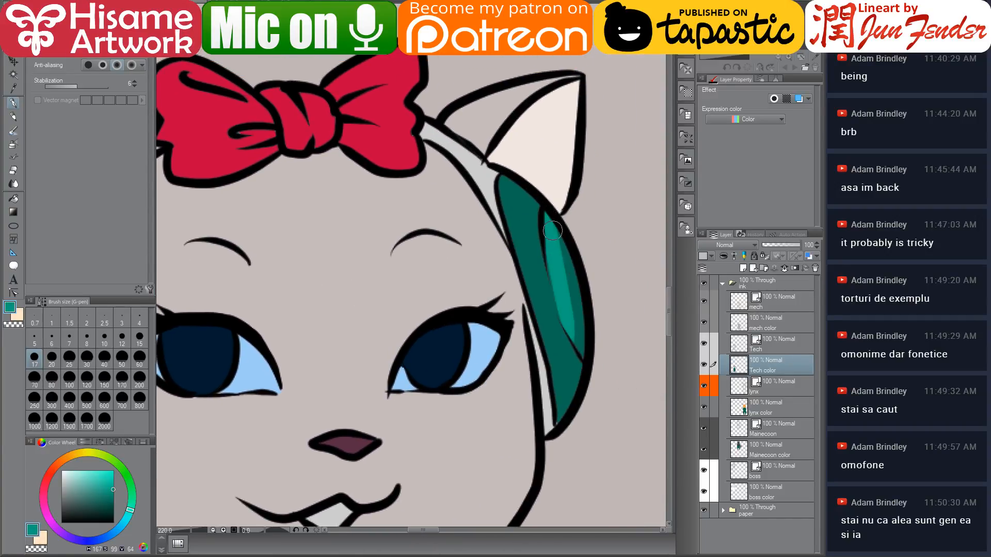
{"action": "left_click_drag", "start_coordinate": [549, 221], "coordinate": [574, 298]}
{"action": "left_click_drag", "start_coordinate": [577, 334], "coordinate": [582, 353]}
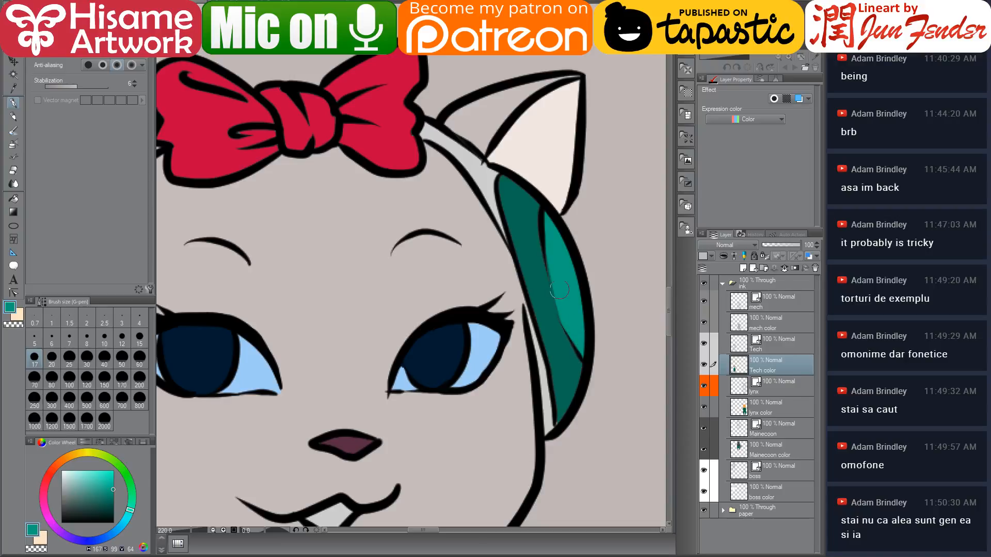
{"action": "mouse_move", "coordinate": [551, 212]}
{"action": "left_mouse_down"}
{"action": "mouse_move", "coordinate": [574, 335]}
{"action": "mouse_move", "coordinate": [538, 325]}
{"action": "left_mouse_up"}
Step: Touch up the lower rim of the right ear cup with the dark teal sampled from it
{"action": "left_click", "coordinate": [496, 219], "text": "alt"}
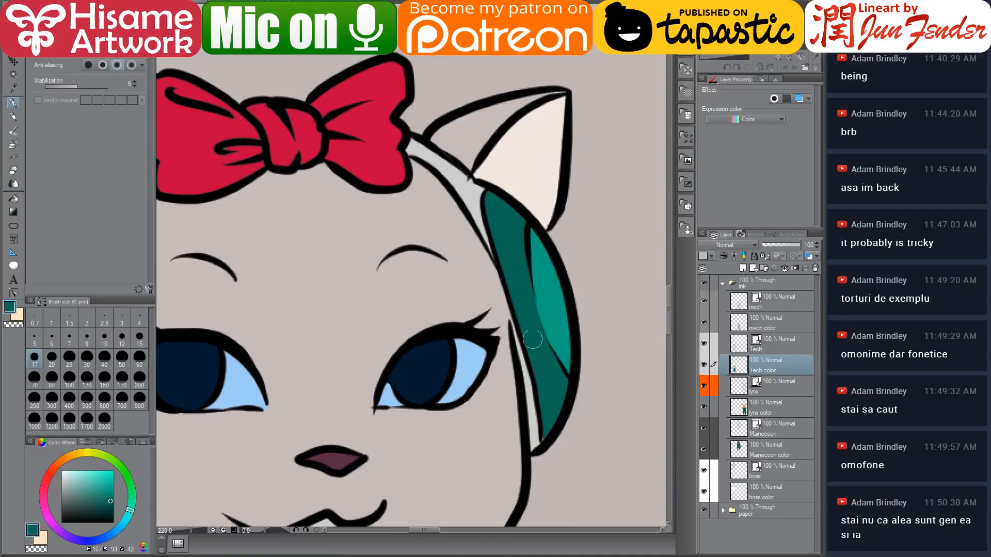
{"action": "mouse_move", "coordinate": [541, 423]}
{"action": "left_mouse_down"}
{"action": "mouse_move", "coordinate": [545, 438]}
{"action": "mouse_move", "coordinate": [555, 397]}
{"action": "left_mouse_up"}
{"action": "scroll", "coordinate": [467, 211], "scroll_direction": "down", "scroll_amount": 4}
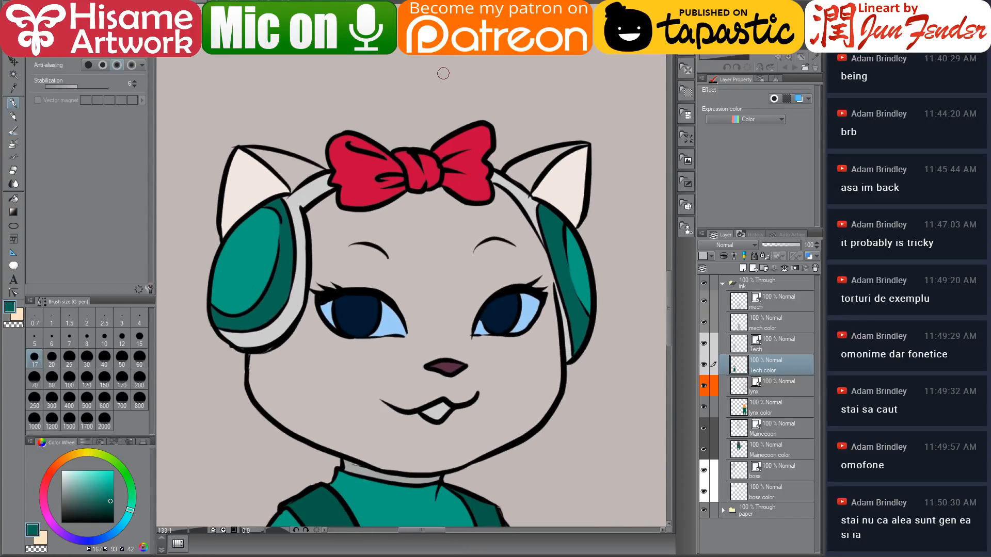
Step: Paint over the bow's knot and right loop with the bow's own red, using pen size 40
{"action": "scroll", "coordinate": [356, 165], "scroll_direction": "up", "scroll_amount": 4}
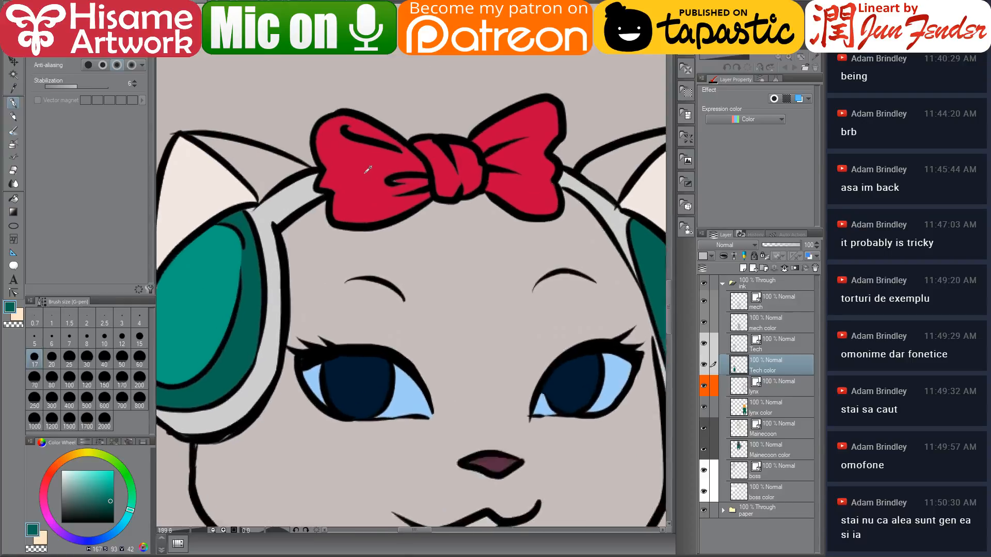
{"action": "left_click", "coordinate": [359, 168], "text": "alt"}
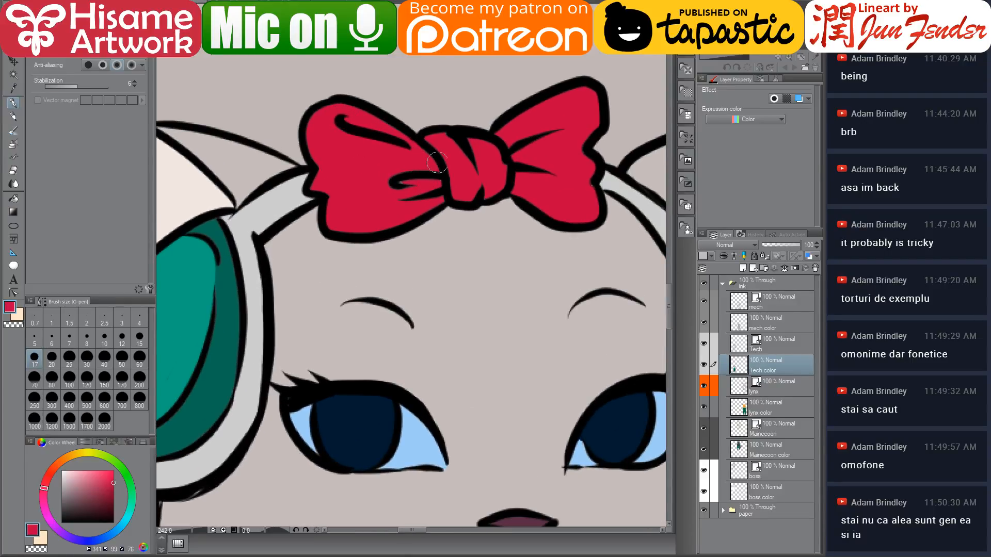
{"action": "key", "text": "bracketright"}
{"action": "key", "text": "bracketright"}
{"action": "key", "text": "bracketright"}
{"action": "key", "text": "bracketright"}
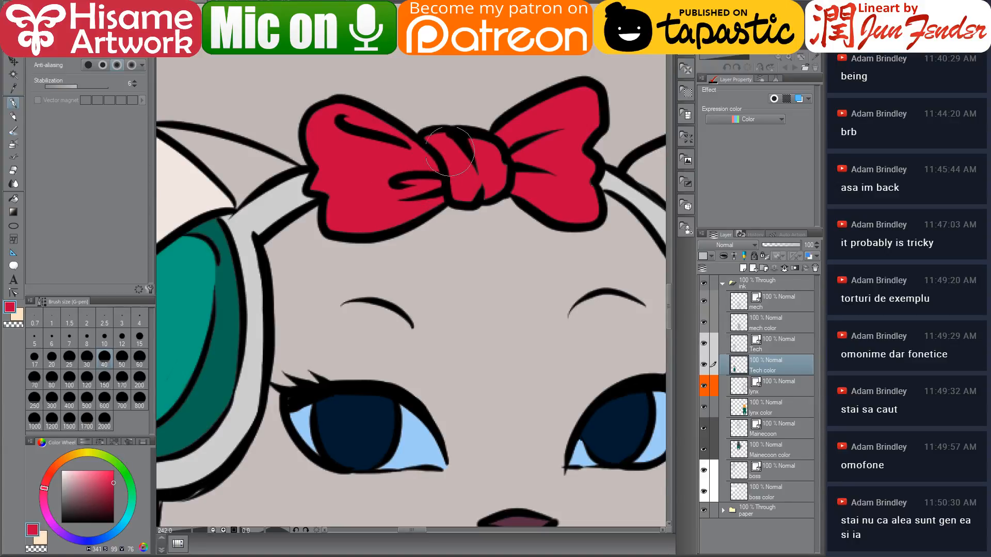
{"action": "mouse_move", "coordinate": [437, 154]}
{"action": "left_mouse_down"}
{"action": "mouse_move", "coordinate": [487, 164]}
{"action": "mouse_move", "coordinate": [487, 179]}
{"action": "mouse_move", "coordinate": [463, 183]}
{"action": "left_mouse_up"}
{"action": "mouse_move", "coordinate": [543, 146]}
{"action": "left_mouse_down"}
{"action": "mouse_move", "coordinate": [525, 159]}
{"action": "mouse_move", "coordinate": [581, 104]}
{"action": "mouse_move", "coordinate": [563, 166]}
{"action": "left_mouse_up"}
{"action": "scroll", "coordinate": [563, 166], "scroll_direction": "down", "scroll_amount": 2}
{"action": "scroll", "coordinate": [405, 212], "scroll_direction": "down", "scroll_amount": 4}
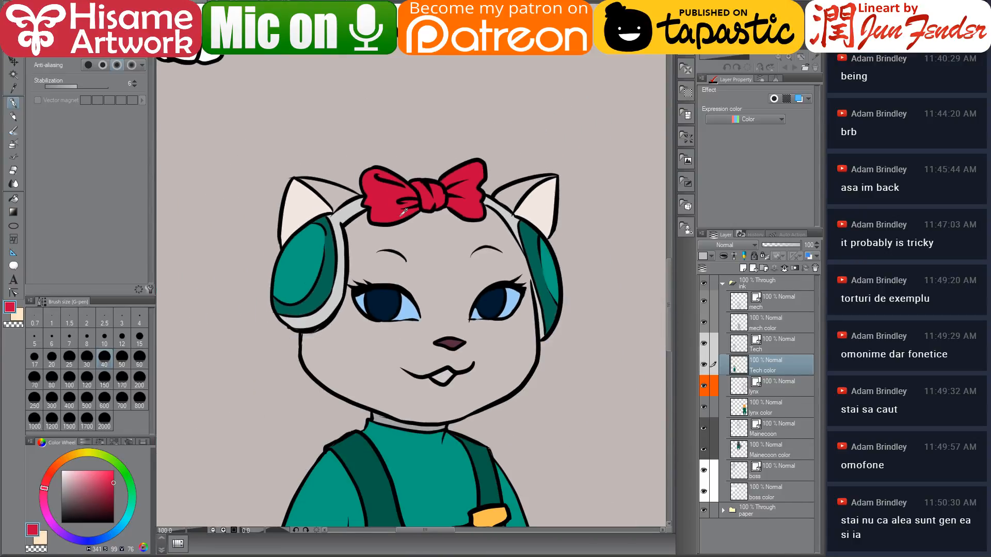
{"action": "scroll", "coordinate": [417, 187], "scroll_direction": "up", "scroll_amount": 3}
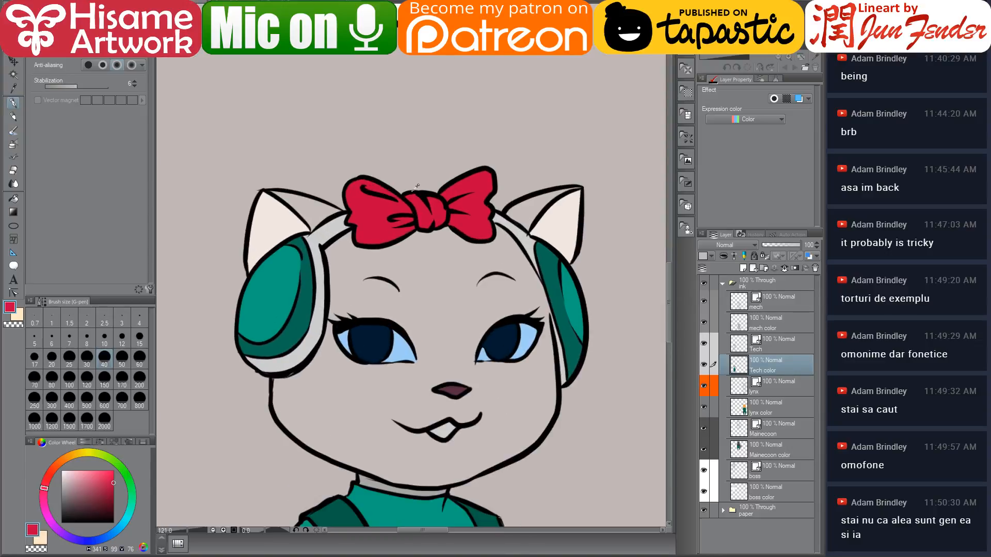
{"action": "scroll", "coordinate": [417, 187], "scroll_direction": "down", "scroll_amount": 3}
Step: Paint the right side of the headband in a darker teal (HSV 167, 100, 27) with the pen at size 17
{"action": "left_click", "coordinate": [651, 106], "text": "alt"}
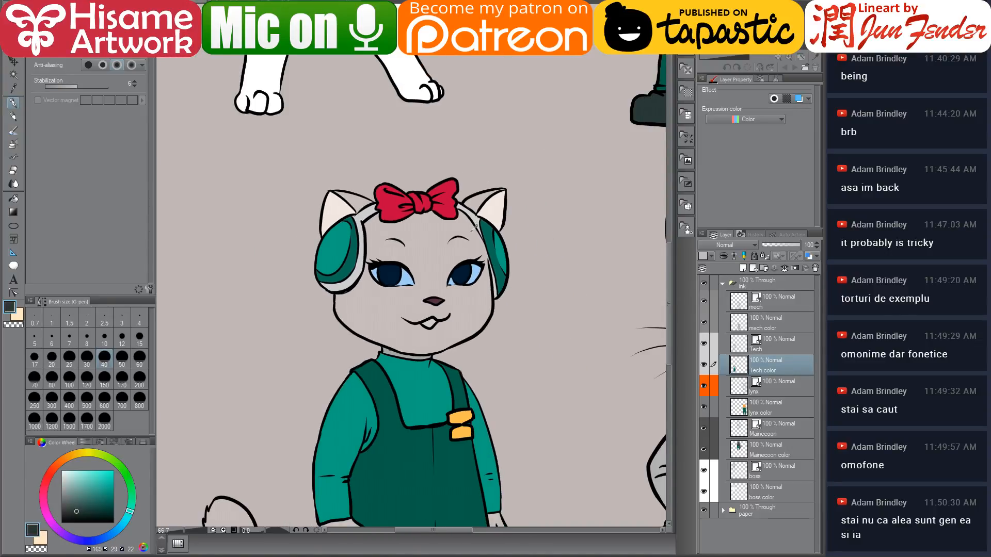
{"action": "scroll", "coordinate": [473, 227], "scroll_direction": "up", "scroll_amount": 3}
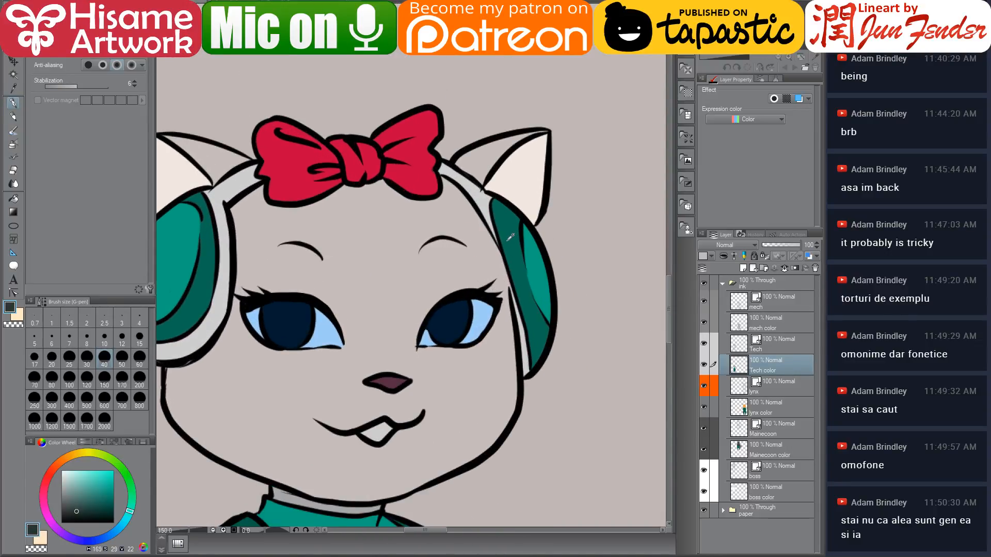
{"action": "left_click", "coordinate": [509, 236], "text": "alt"}
{"action": "left_click", "coordinate": [118, 505]}
{"action": "key", "text": "bracketleft"}
{"action": "key", "text": "bracketleft"}
{"action": "key", "text": "bracketleft"}
{"action": "key", "text": "bracketleft"}
{"action": "left_click_drag", "start_coordinate": [115, 504], "coordinate": [122, 509]}
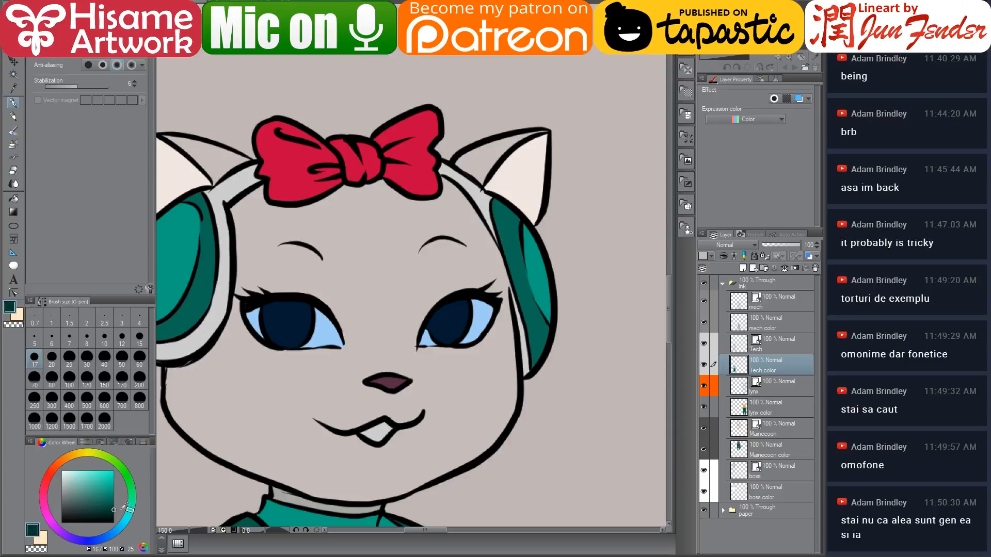
{"action": "mouse_move", "coordinate": [439, 168]}
{"action": "left_mouse_down"}
{"action": "mouse_move", "coordinate": [481, 203]}
{"action": "mouse_move", "coordinate": [473, 186]}
{"action": "mouse_move", "coordinate": [486, 196]}
{"action": "mouse_move", "coordinate": [497, 227]}
{"action": "mouse_move", "coordinate": [479, 204]}
{"action": "mouse_move", "coordinate": [502, 254]}
{"action": "mouse_move", "coordinate": [485, 228]}
{"action": "left_mouse_up"}
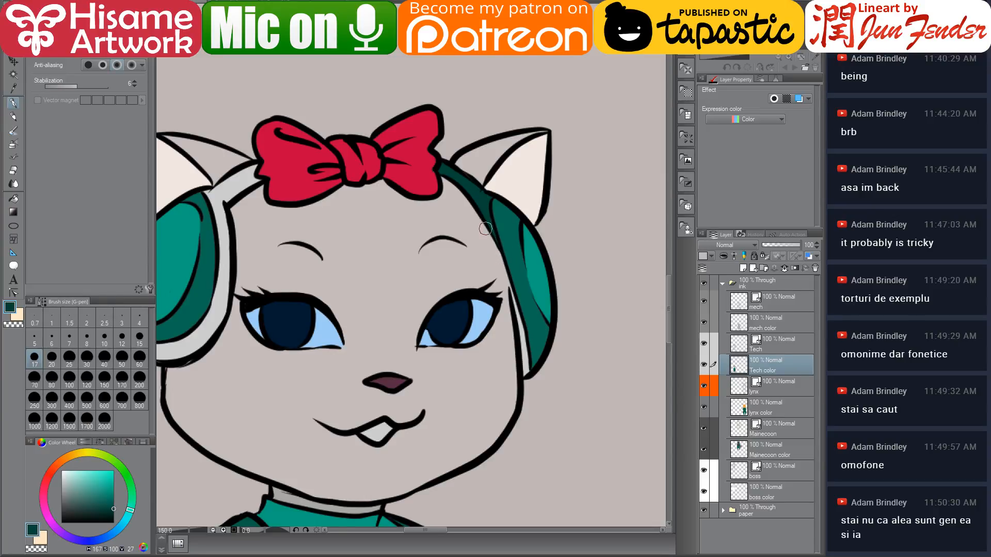
{"action": "left_click_drag", "start_coordinate": [514, 277], "coordinate": [526, 385]}
{"action": "key", "text": "ctrl+z"}
{"action": "mouse_move", "coordinate": [508, 279]}
{"action": "left_mouse_down"}
{"action": "mouse_move", "coordinate": [524, 373]}
{"action": "mouse_move", "coordinate": [506, 269]}
{"action": "left_mouse_up"}
Step: Paint the left side of the headband and the left ear cup's outer rim in the same darkest teal at pen size 20
{"action": "mouse_move", "coordinate": [443, 277]}
{"action": "left_mouse_down"}
{"action": "mouse_move", "coordinate": [576, 282]}
{"action": "mouse_move", "coordinate": [644, 320]}
{"action": "left_mouse_up"}
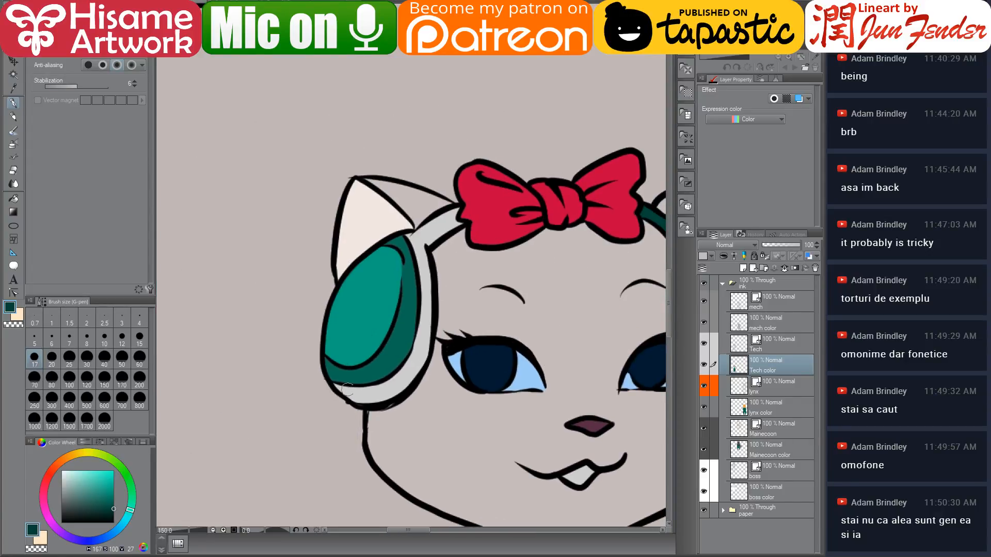
{"action": "key", "text": "]"}
{"action": "mouse_move", "coordinate": [343, 388]}
{"action": "left_mouse_down"}
{"action": "mouse_move", "coordinate": [366, 402]}
{"action": "mouse_move", "coordinate": [334, 383]}
{"action": "mouse_move", "coordinate": [375, 392]}
{"action": "mouse_move", "coordinate": [352, 390]}
{"action": "mouse_move", "coordinate": [396, 383]}
{"action": "mouse_move", "coordinate": [378, 402]}
{"action": "mouse_move", "coordinate": [413, 374]}
{"action": "mouse_move", "coordinate": [394, 390]}
{"action": "mouse_move", "coordinate": [424, 332]}
{"action": "mouse_move", "coordinate": [402, 373]}
{"action": "mouse_move", "coordinate": [421, 316]}
{"action": "mouse_move", "coordinate": [420, 356]}
{"action": "mouse_move", "coordinate": [427, 327]}
{"action": "mouse_move", "coordinate": [418, 235]}
{"action": "mouse_move", "coordinate": [410, 234]}
{"action": "mouse_move", "coordinate": [426, 316]}
{"action": "mouse_move", "coordinate": [415, 239]}
{"action": "mouse_move", "coordinate": [456, 210]}
{"action": "mouse_move", "coordinate": [457, 224]}
{"action": "mouse_move", "coordinate": [426, 242]}
{"action": "mouse_move", "coordinate": [453, 223]}
{"action": "left_mouse_up"}
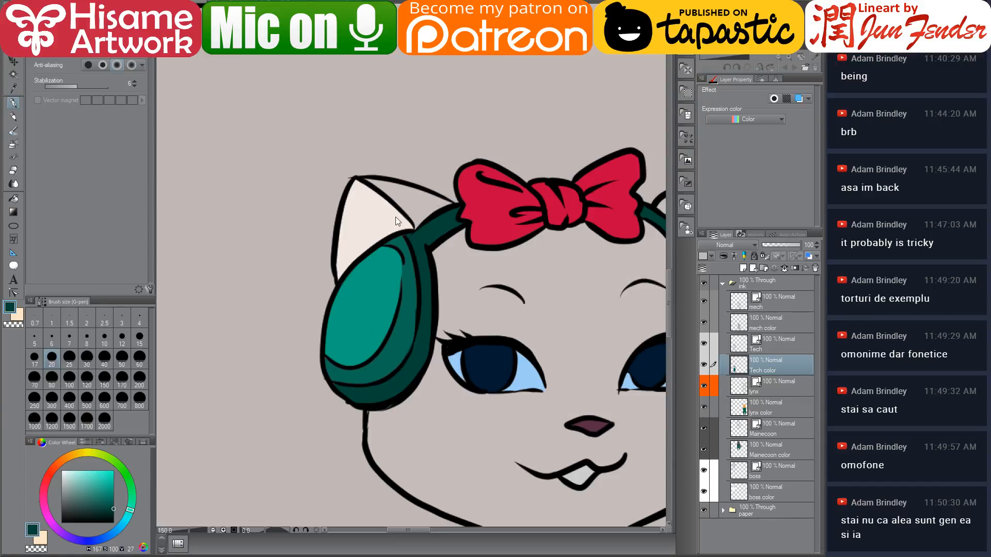
Step: Switch to the web browser, search for "which language has the most tenses" in a new tab, and open the Quora result on complex verb tenses
{"action": "key", "text": "alt+Tab"}
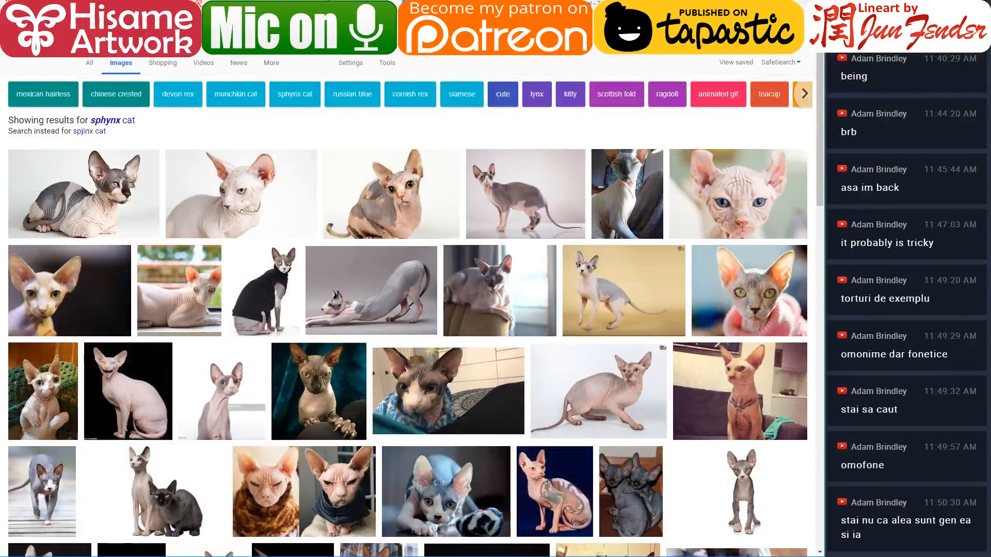
{"action": "key", "text": "ctrl+t"}
{"action": "type", "text": "wh"}
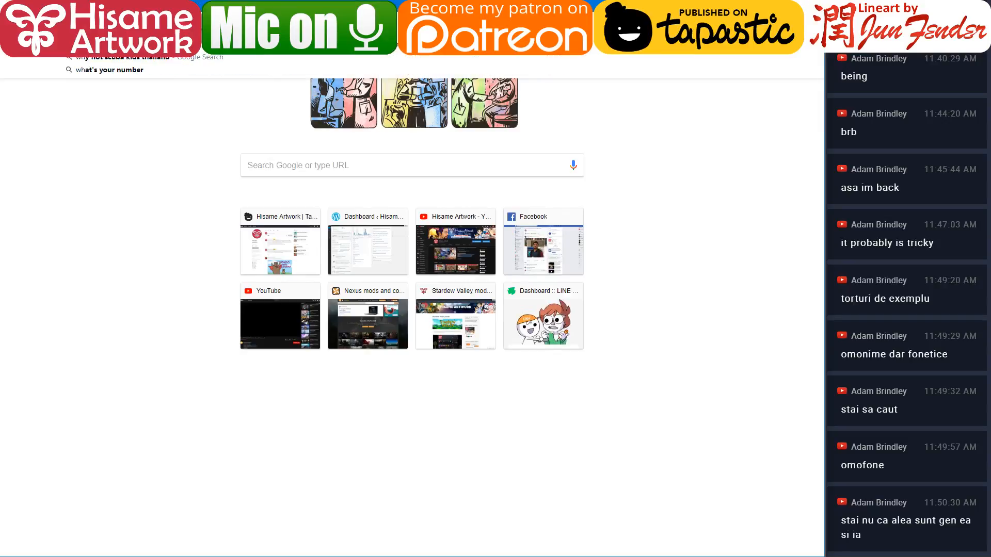
{"action": "type", "text": "ich language ha"}
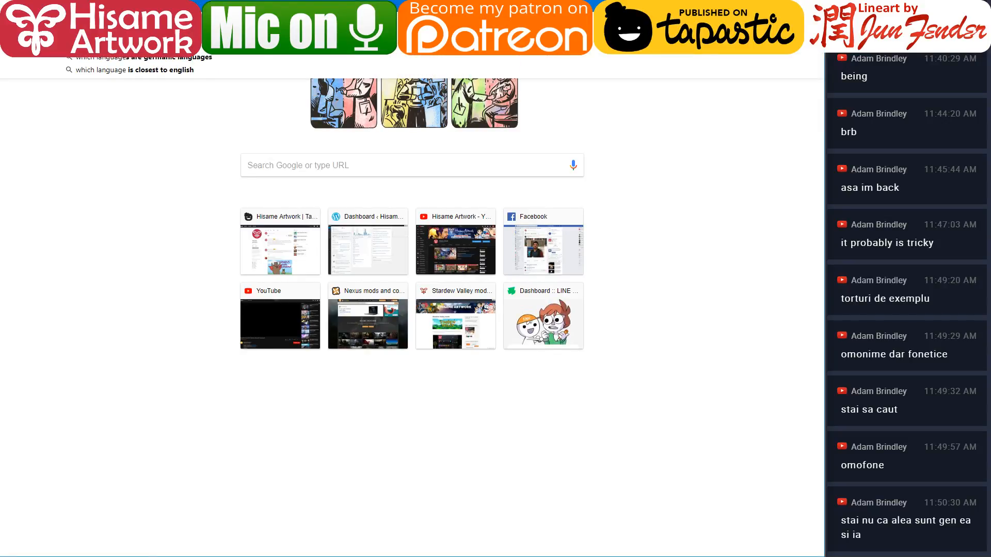
{"action": "type", "text": "s the mo"}
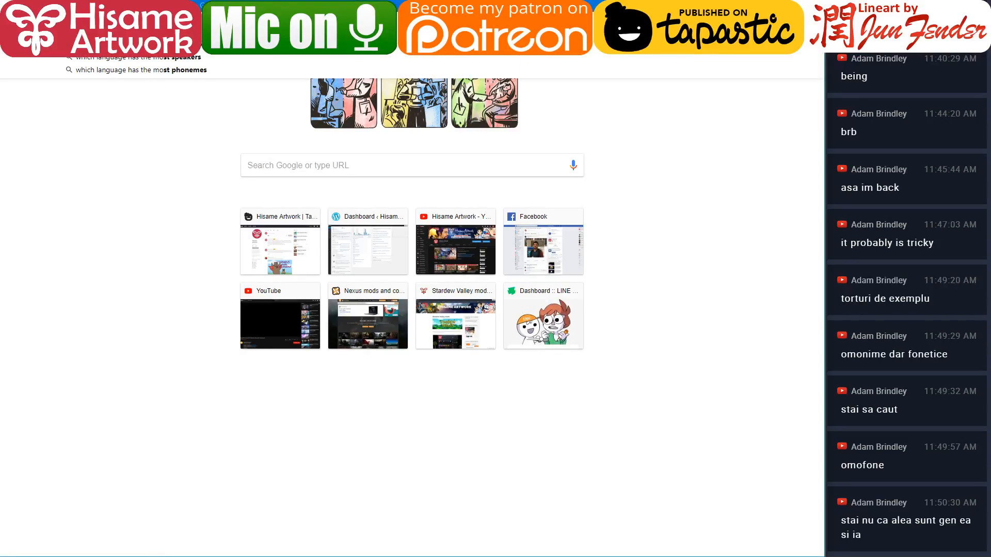
{"action": "type", "text": "st tenses"}
{"action": "key", "text": "Return"}
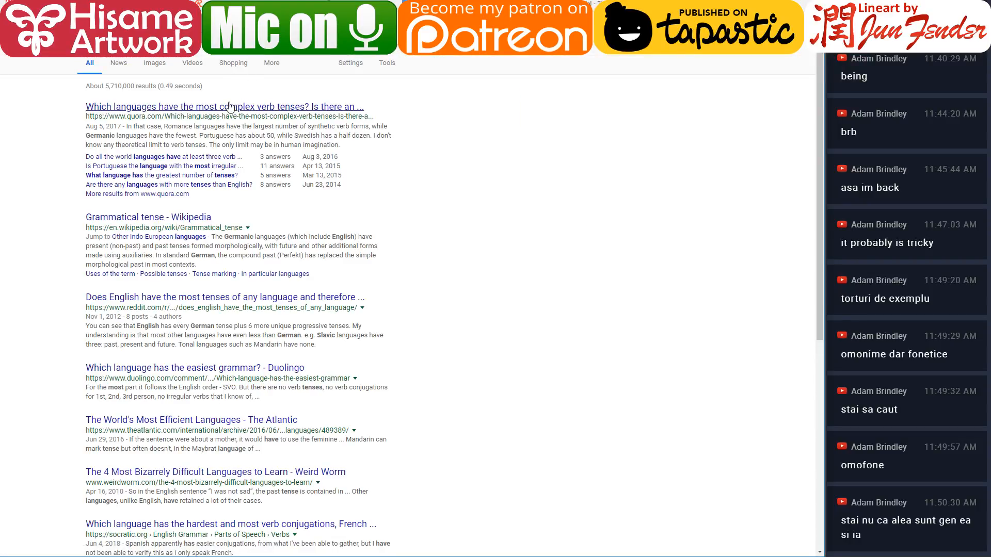
{"action": "left_click", "coordinate": [228, 107]}
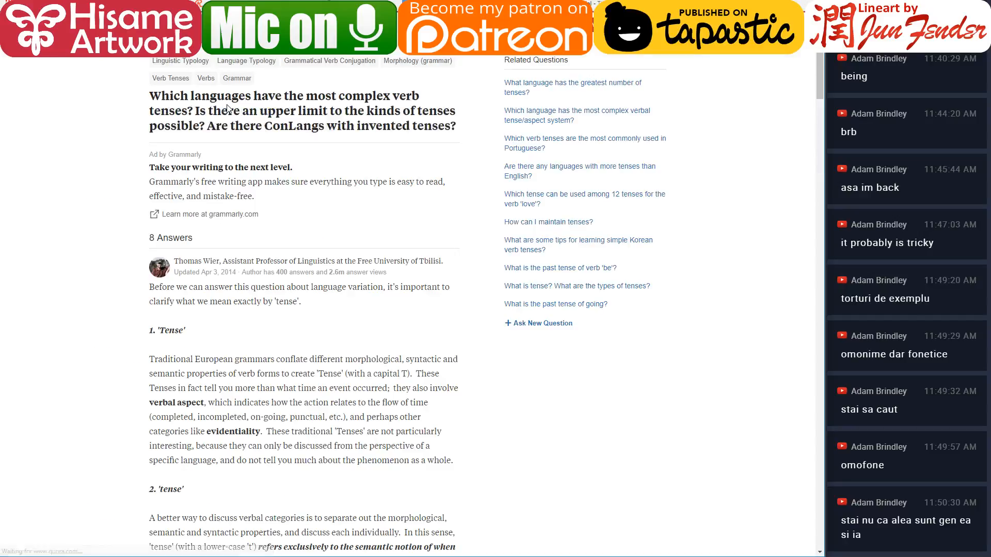
Step: Read through the Quora answers on which languages have the most complex verb tenses, and return to the search results
{"action": "scroll", "coordinate": [93, 222], "scroll_direction": "down", "scroll_amount": 5}
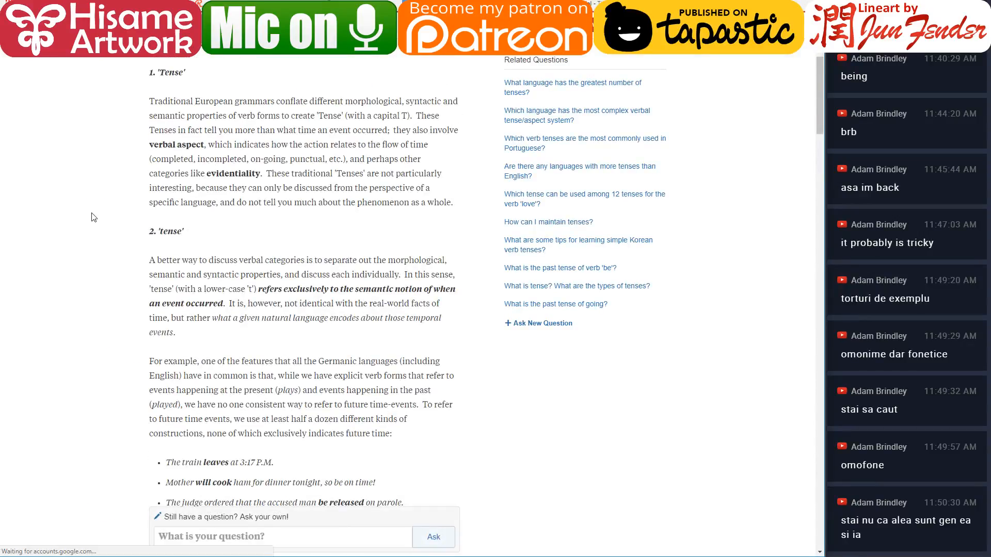
{"action": "scroll", "coordinate": [93, 217], "scroll_direction": "down", "scroll_amount": 10}
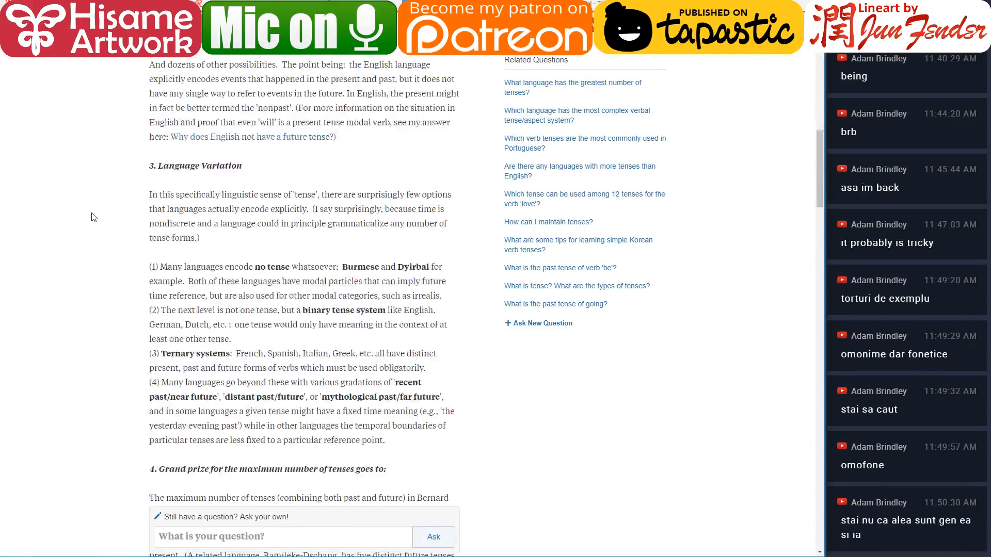
{"action": "scroll", "coordinate": [93, 216], "scroll_direction": "down", "scroll_amount": 8}
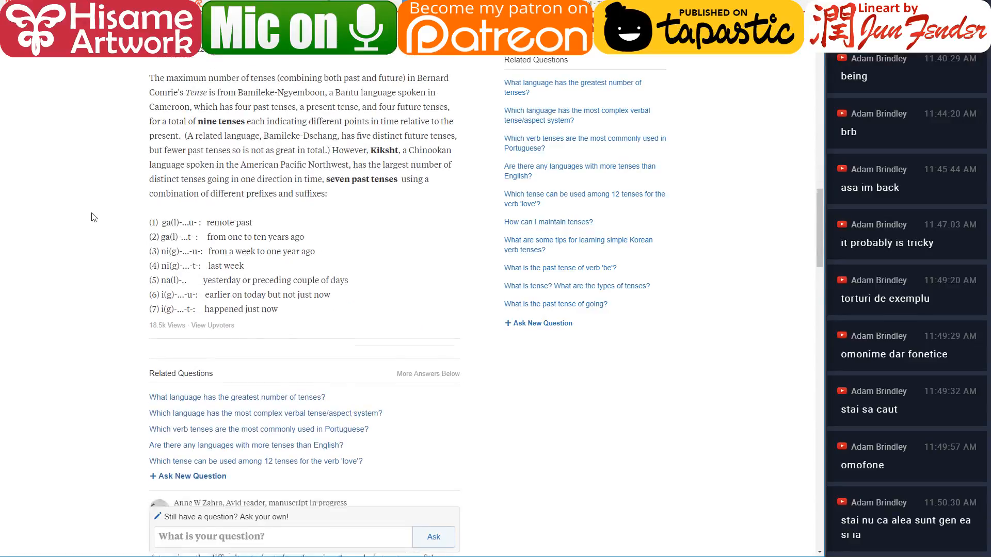
{"action": "scroll", "coordinate": [94, 217], "scroll_direction": "down", "scroll_amount": 20}
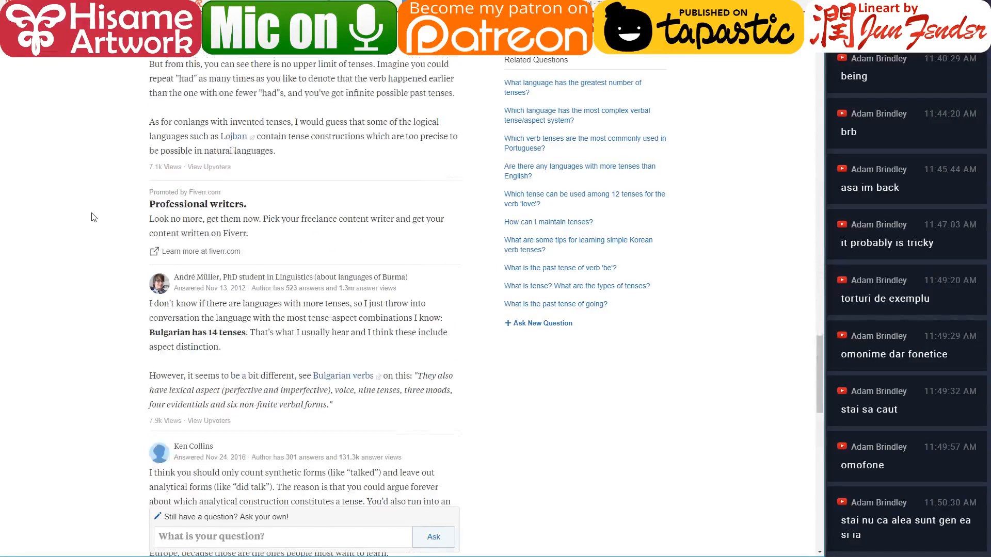
{"action": "scroll", "coordinate": [94, 216], "scroll_direction": "down", "scroll_amount": 11}
{"action": "scroll", "coordinate": [272, 240], "scroll_direction": "up", "scroll_amount": 20}
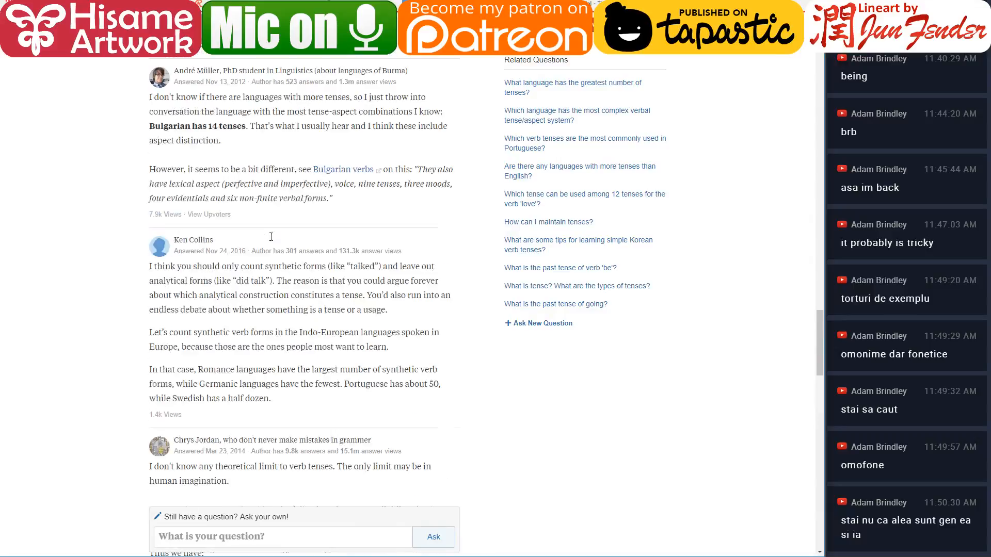
{"action": "scroll", "coordinate": [272, 240], "scroll_direction": "up", "scroll_amount": 20}
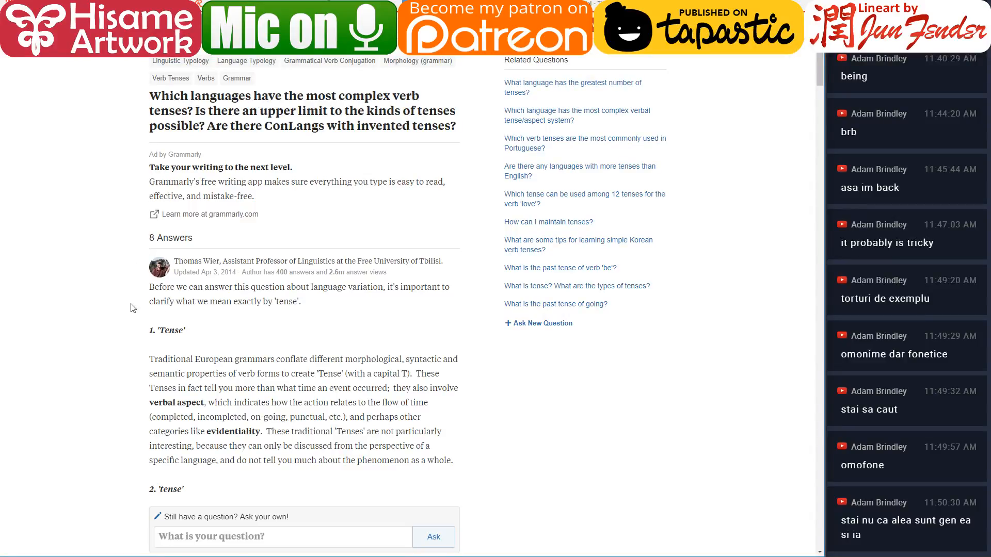
{"action": "scroll", "coordinate": [132, 308], "scroll_direction": "down", "scroll_amount": 3}
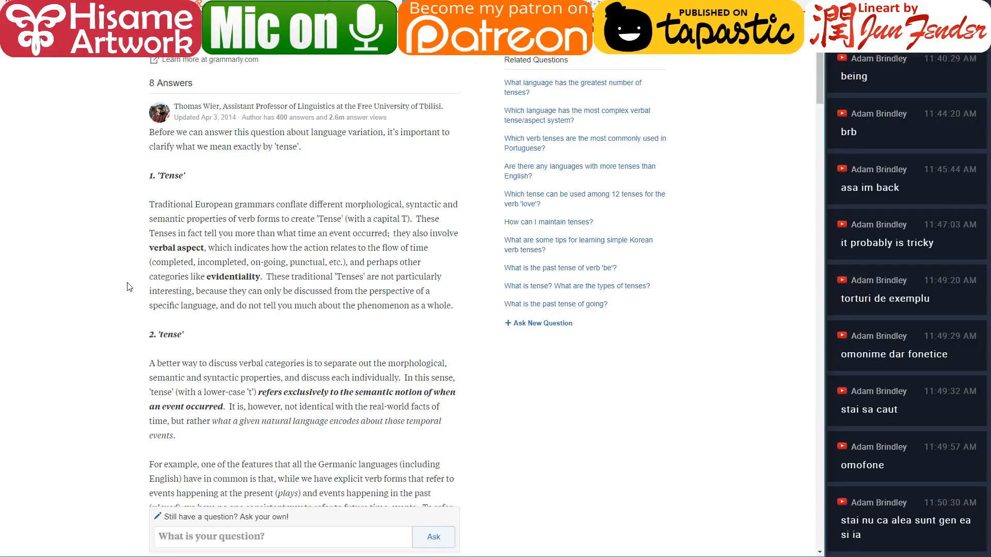
{"action": "scroll", "coordinate": [129, 287], "scroll_direction": "down", "scroll_amount": 4}
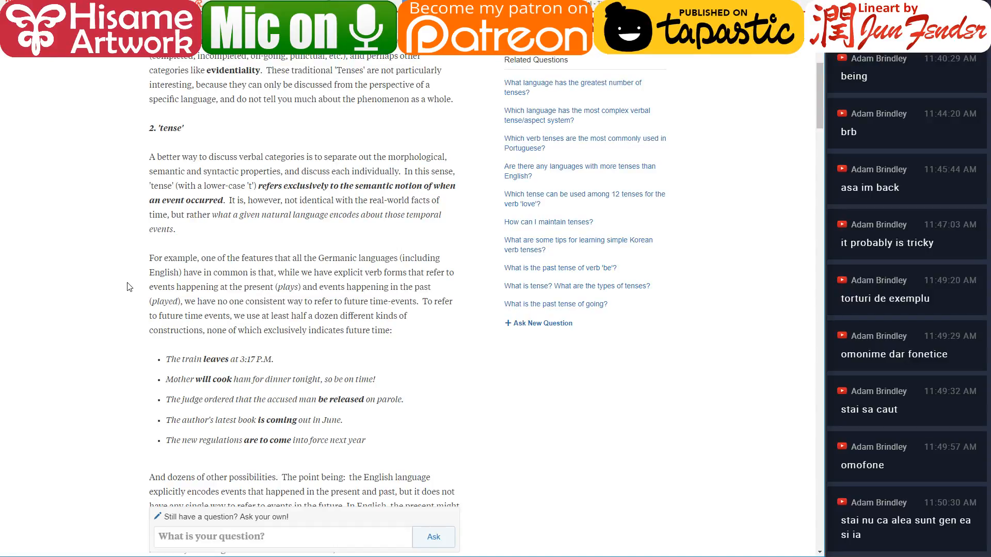
{"action": "scroll", "coordinate": [129, 287], "scroll_direction": "down", "scroll_amount": 4}
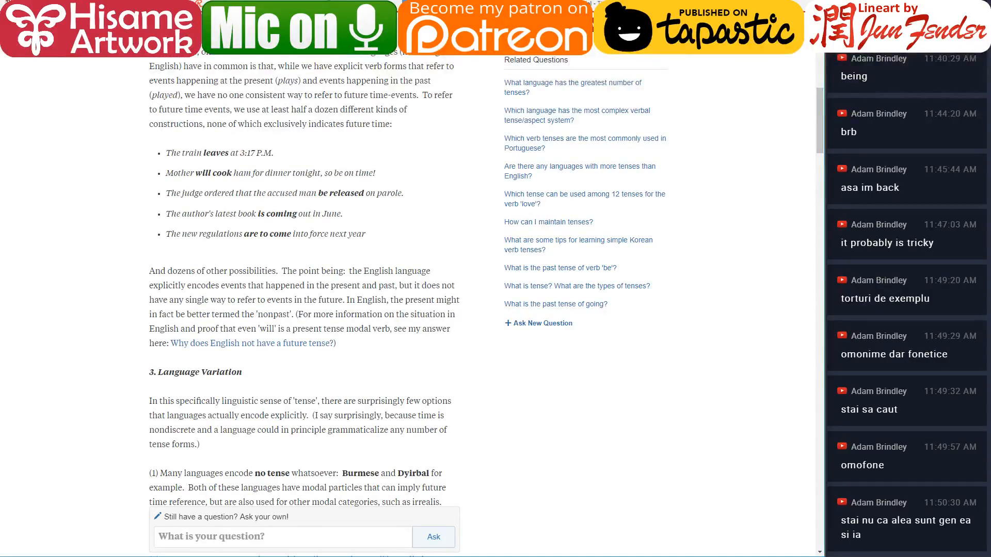
{"action": "key", "text": "alt+Left"}
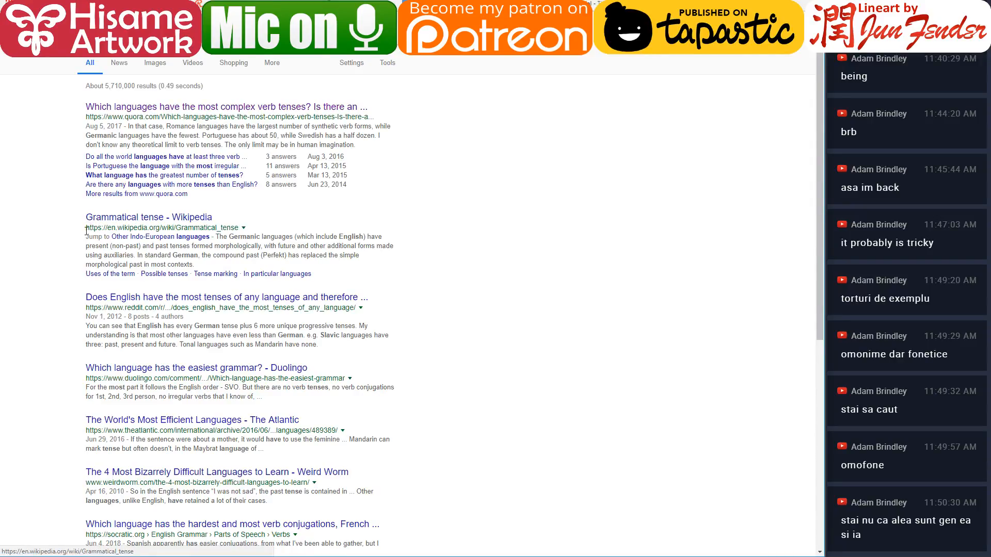
Step: Open the Socratic result on whether French or Spanish has the hardest verb conjugations, read its answer, and return to the results
{"action": "scroll", "coordinate": [62, 271], "scroll_direction": "down", "scroll_amount": 3}
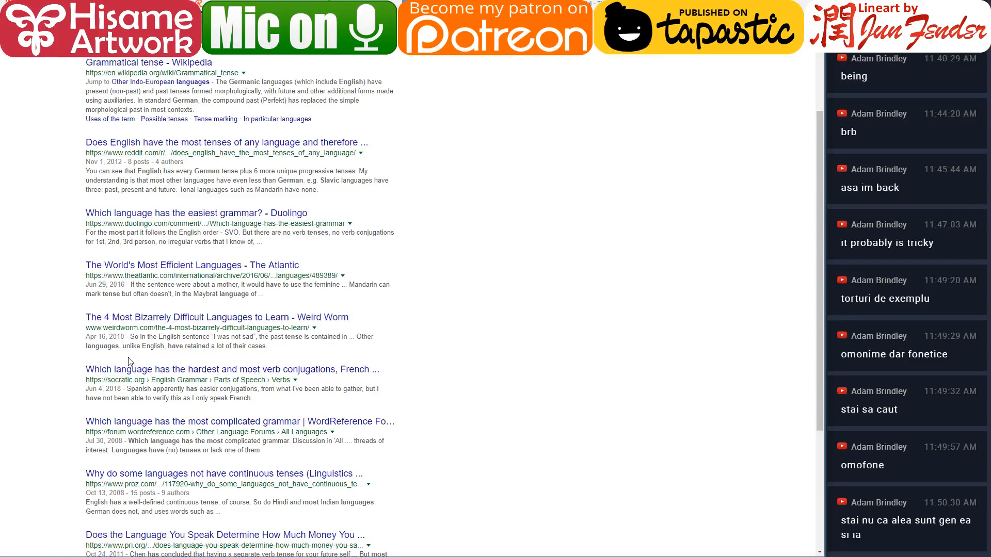
{"action": "left_click", "coordinate": [129, 370]}
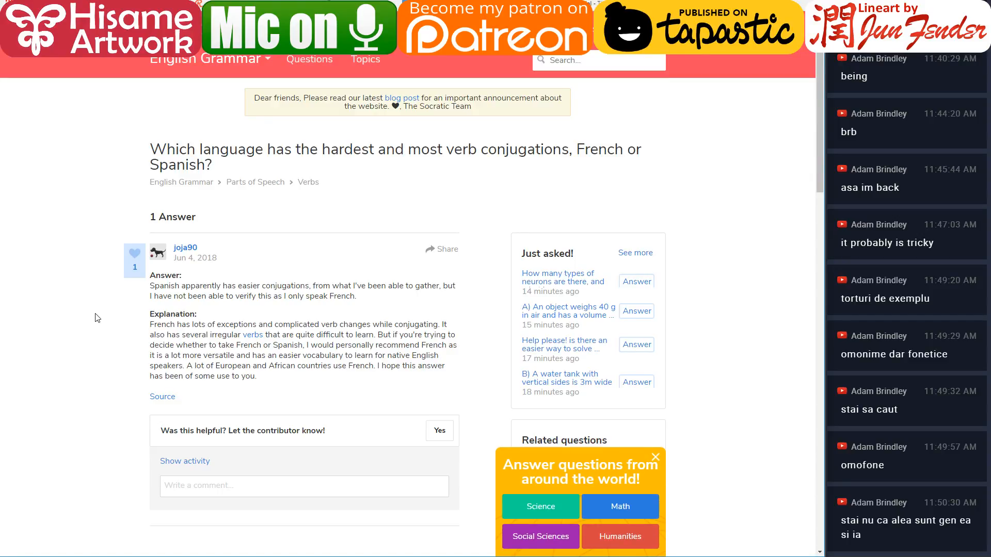
{"action": "scroll", "coordinate": [97, 317], "scroll_direction": "down", "scroll_amount": 3}
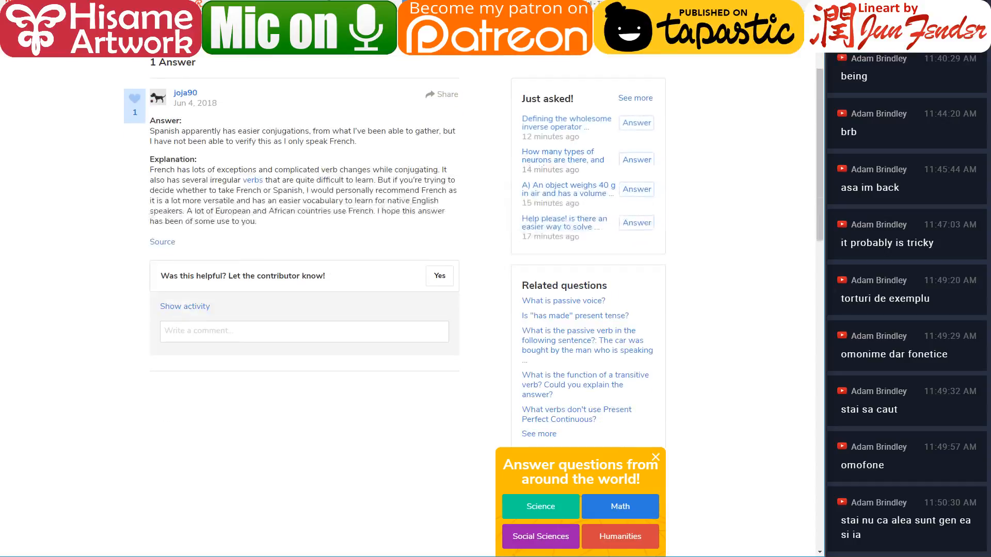
{"action": "key", "text": "alt+Left"}
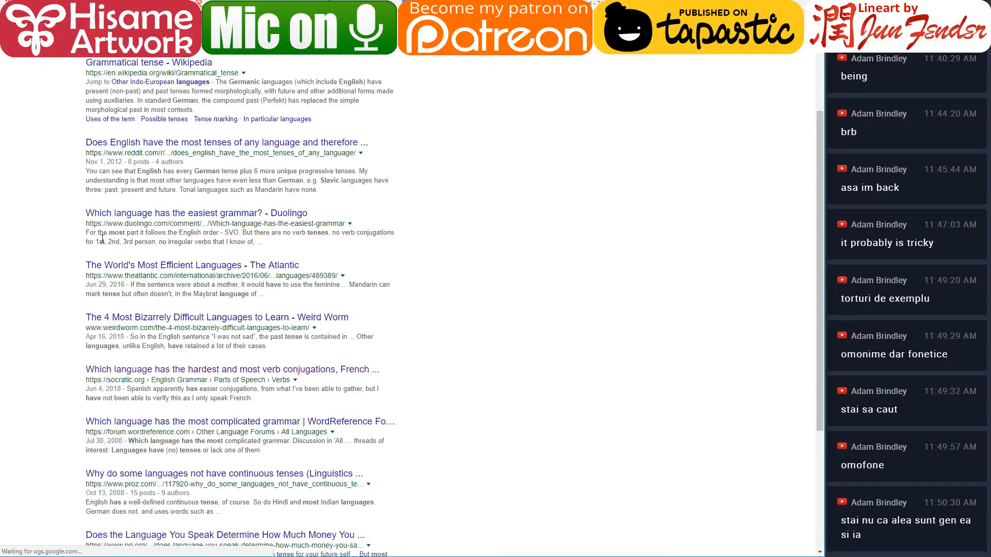
Step: Look over the first page of search results about language tenses and go on to the second page
{"action": "scroll", "coordinate": [72, 236], "scroll_direction": "down", "scroll_amount": 4}
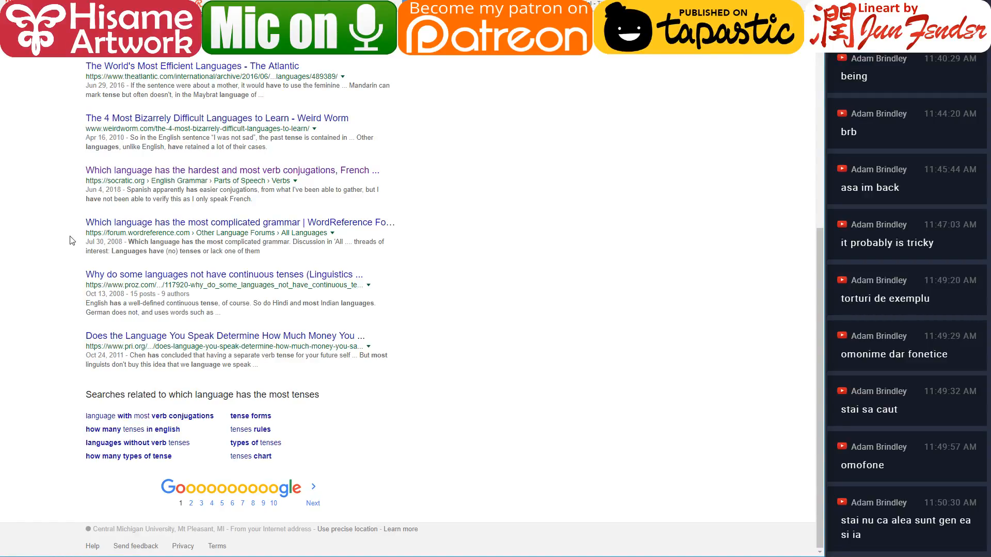
{"action": "scroll", "coordinate": [71, 246], "scroll_direction": "up", "scroll_amount": 7}
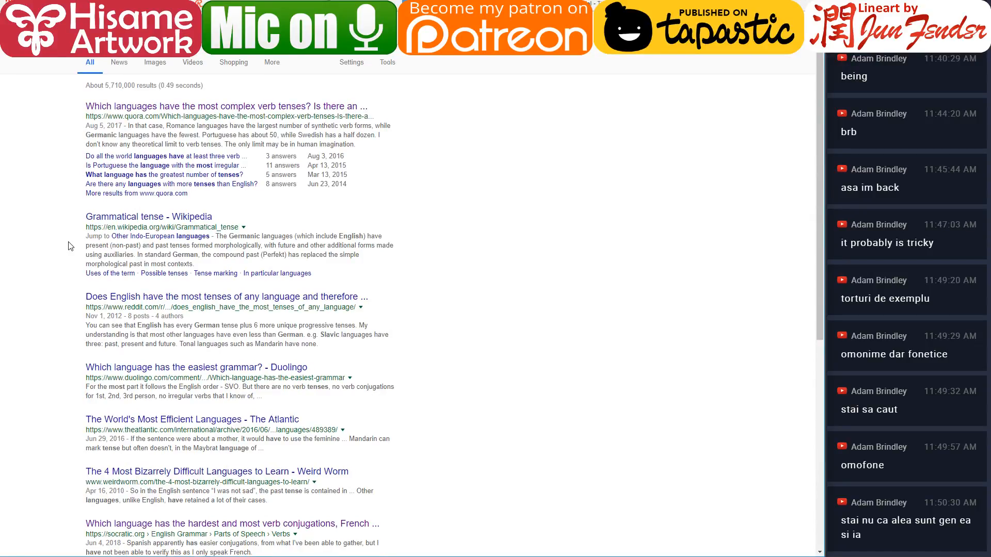
{"action": "scroll", "coordinate": [71, 246], "scroll_direction": "down", "scroll_amount": 1}
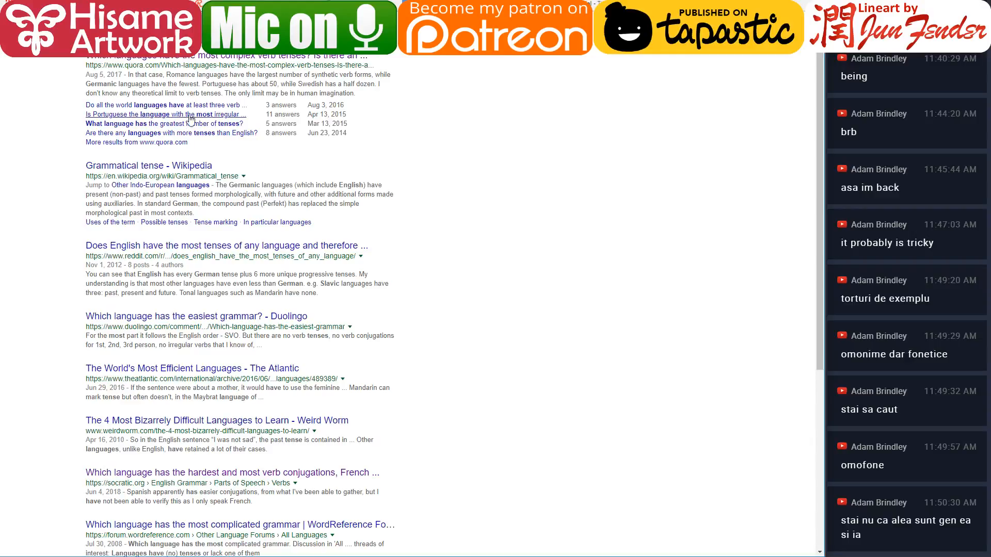
{"action": "scroll", "coordinate": [15, 235], "scroll_direction": "down", "scroll_amount": 1}
{"action": "scroll", "coordinate": [16, 235], "scroll_direction": "down", "scroll_amount": 5}
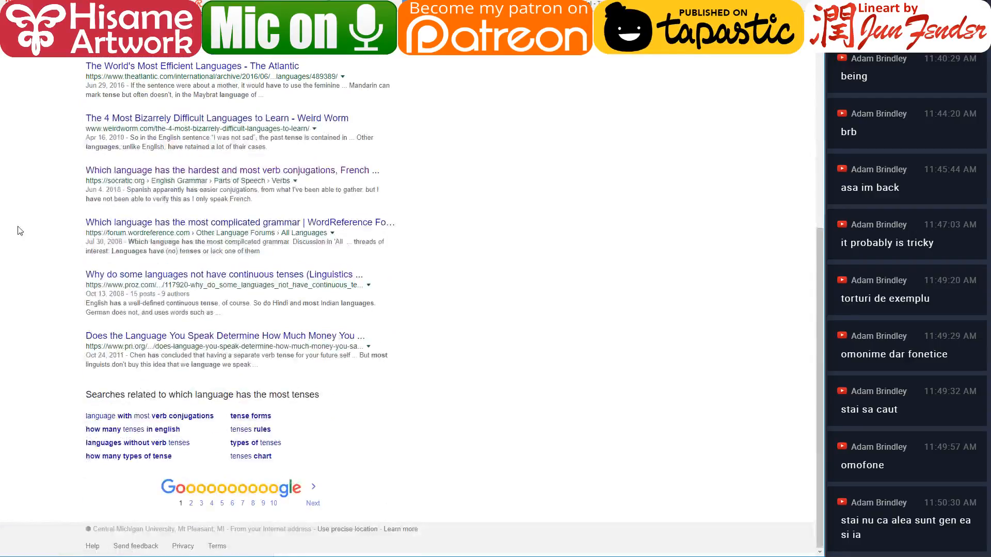
{"action": "left_click", "coordinate": [313, 493]}
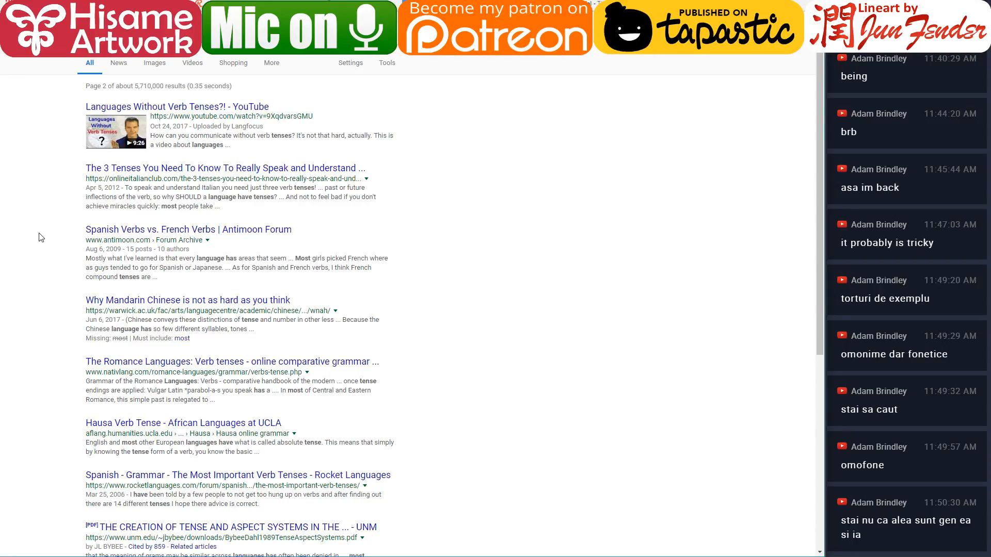
Step: Open the result on verb tenses in the Romance languages, look at the page, and return to the results
{"action": "scroll", "coordinate": [43, 239], "scroll_direction": "down", "scroll_amount": 2}
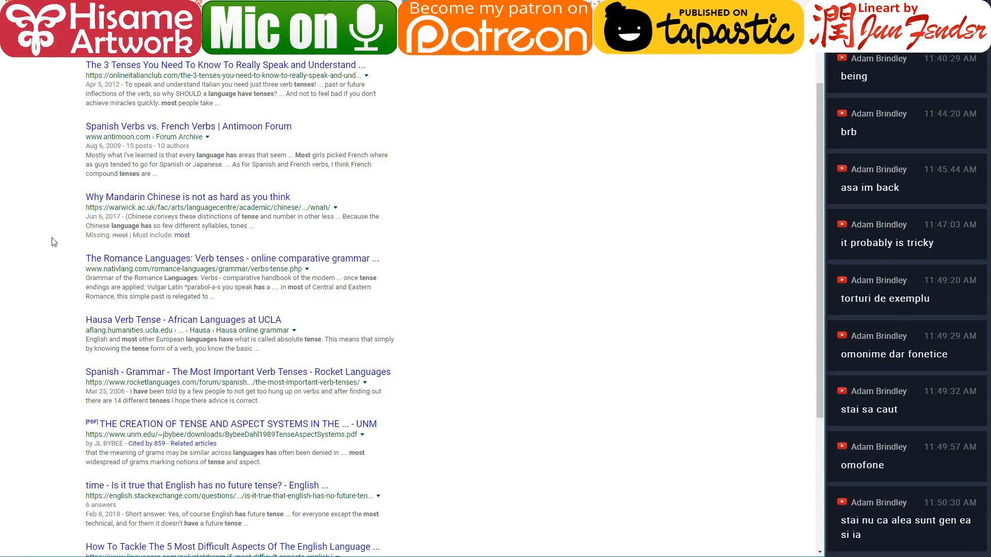
{"action": "left_click", "coordinate": [205, 259]}
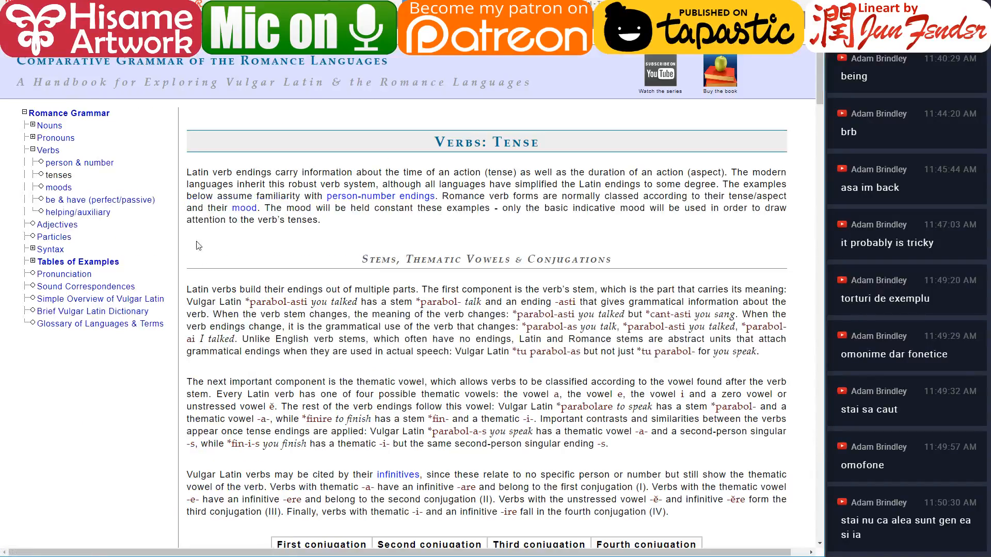
{"action": "key", "text": "alt+Left"}
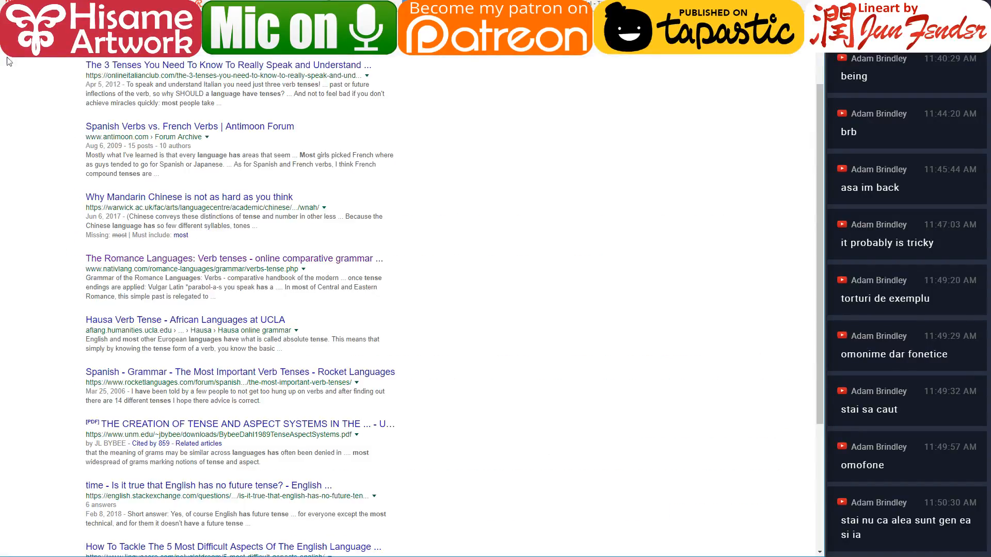
Step: Scan the rest of the second page of results and go back to the first results page
{"action": "scroll", "coordinate": [81, 258], "scroll_direction": "down", "scroll_amount": 3}
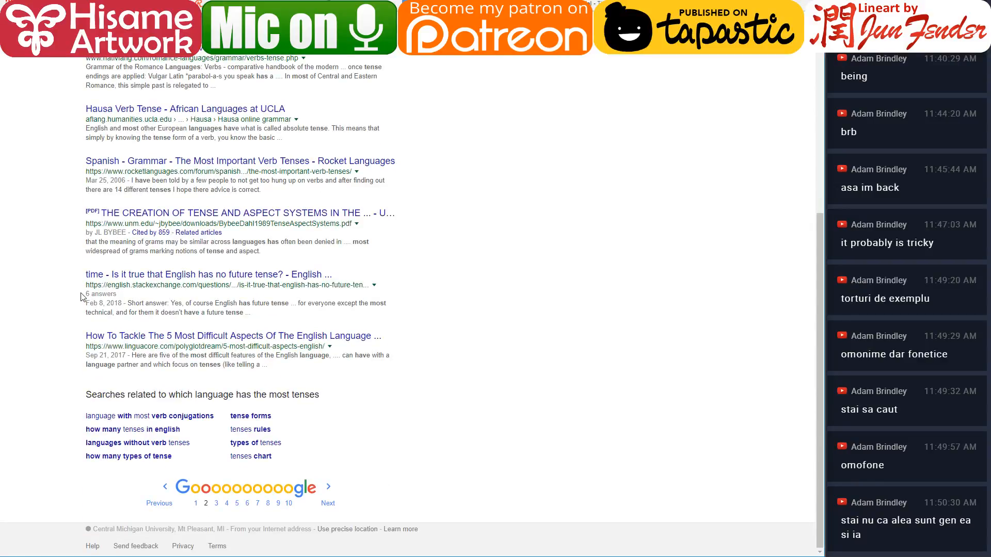
{"action": "scroll", "coordinate": [81, 296], "scroll_direction": "up", "scroll_amount": 1}
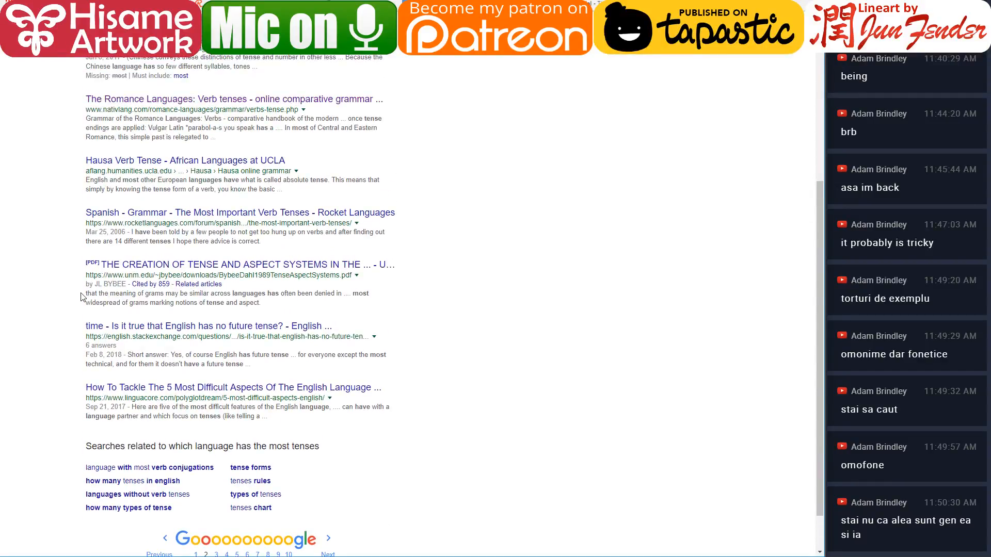
{"action": "scroll", "coordinate": [81, 297], "scroll_direction": "up", "scroll_amount": 5}
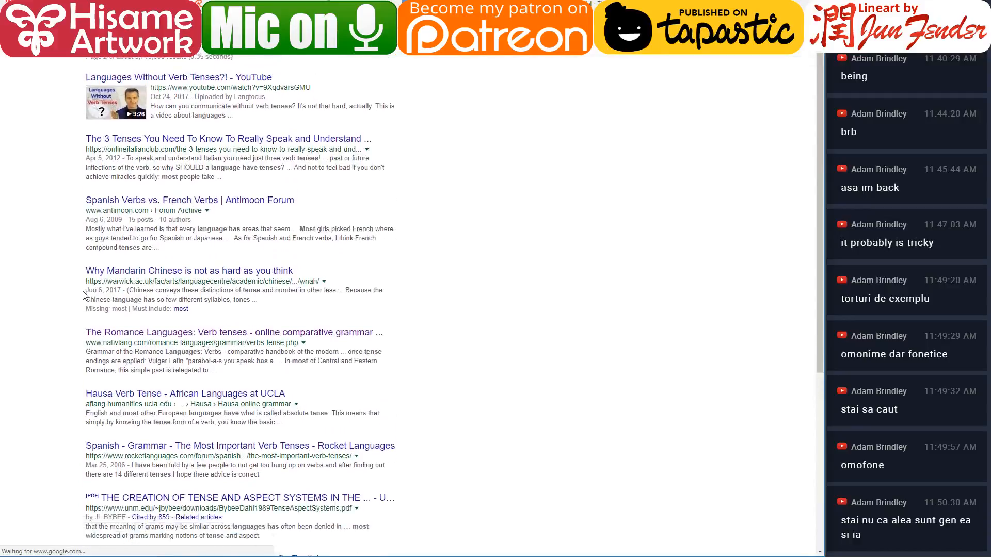
{"action": "scroll", "coordinate": [129, 393], "scroll_direction": "down", "scroll_amount": 2}
{"action": "scroll", "coordinate": [129, 393], "scroll_direction": "down", "scroll_amount": 3}
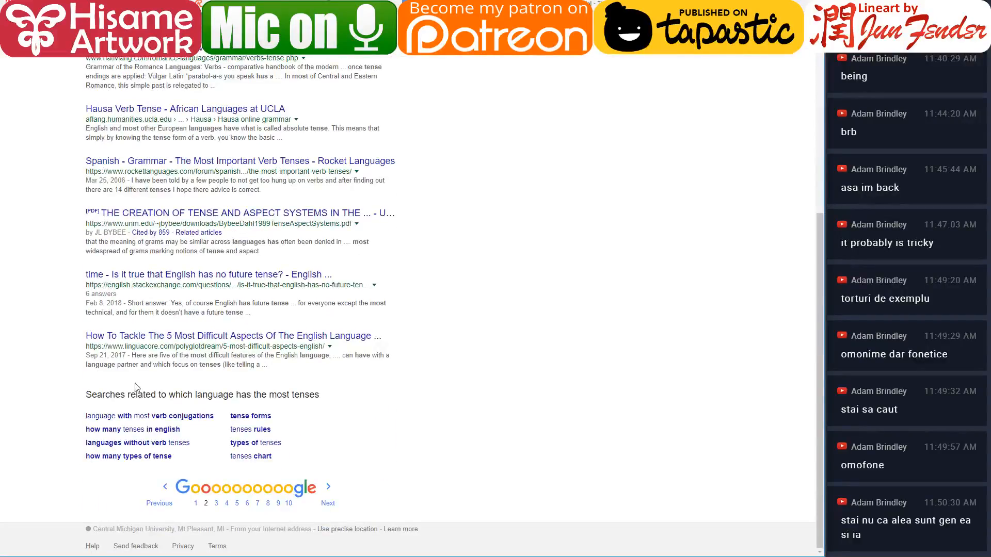
{"action": "left_click", "coordinate": [176, 489]}
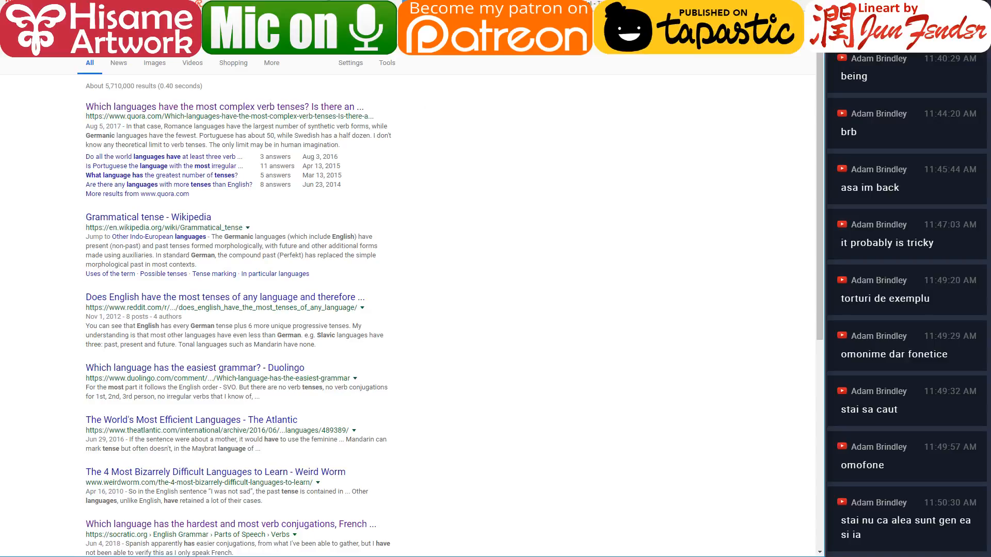
Step: Search the web for "how many tenses in french"
{"action": "left_click", "coordinate": [232, 39]}
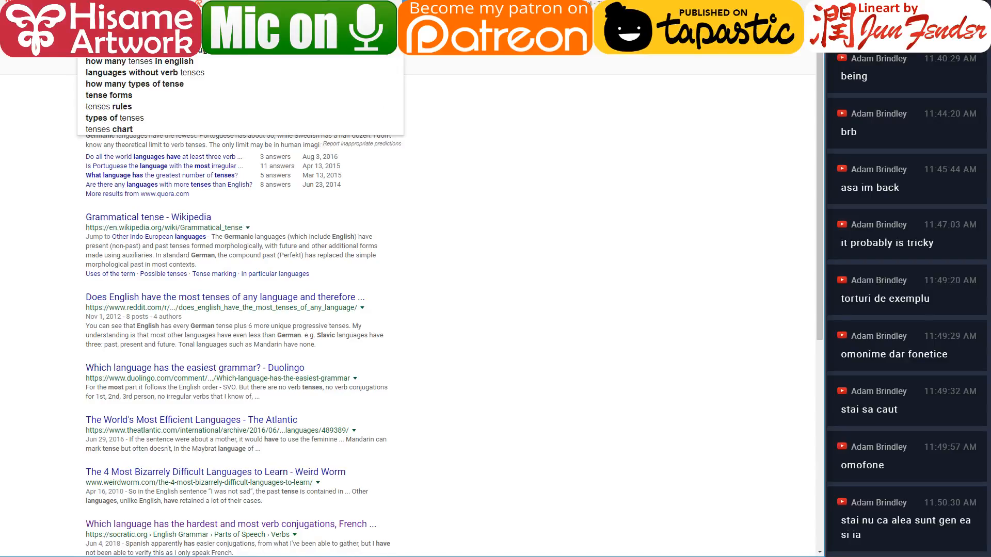
{"action": "type", "text": "how many te"}
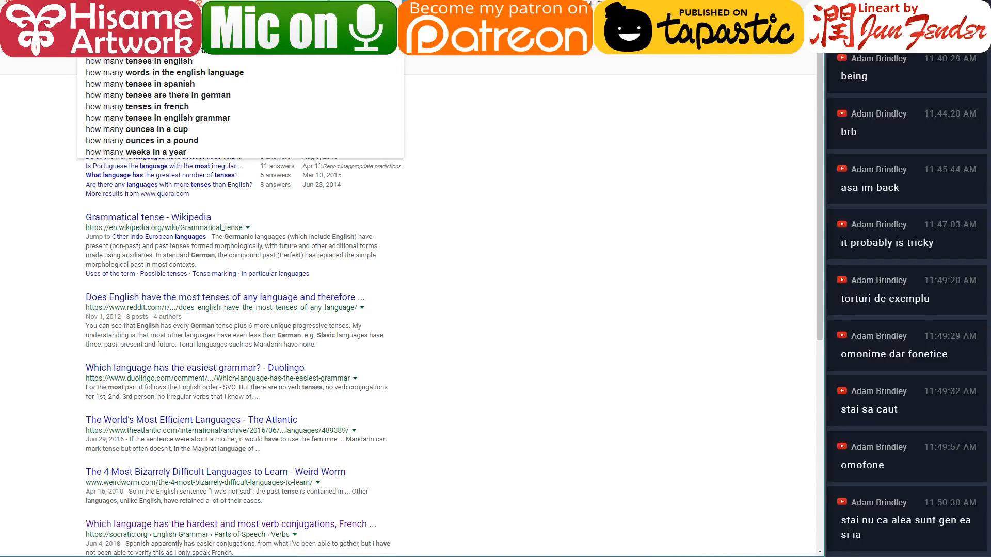
{"action": "type", "text": "nses in fre"}
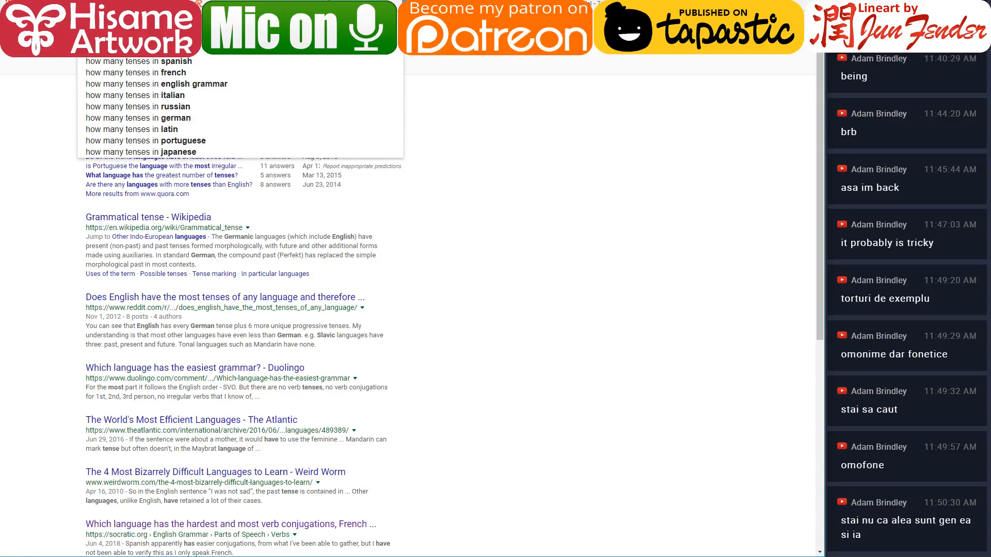
{"action": "type", "text": "nch"}
{"action": "key", "text": "Return"}
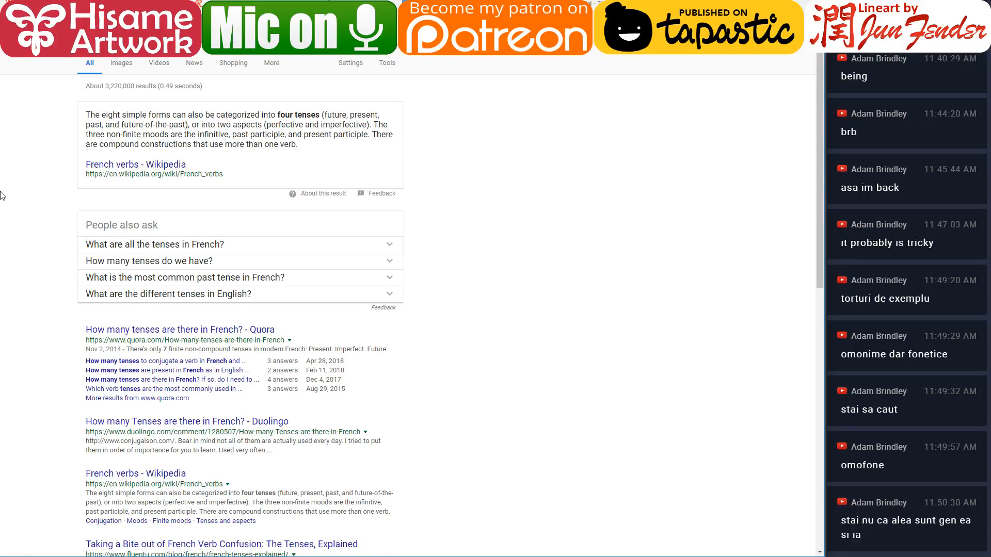
Step: Search in Romanian for "cate timpuri" and open the Wikipedia article "Timp (gramatică)"
{"action": "left_click", "coordinate": [160, 31]}
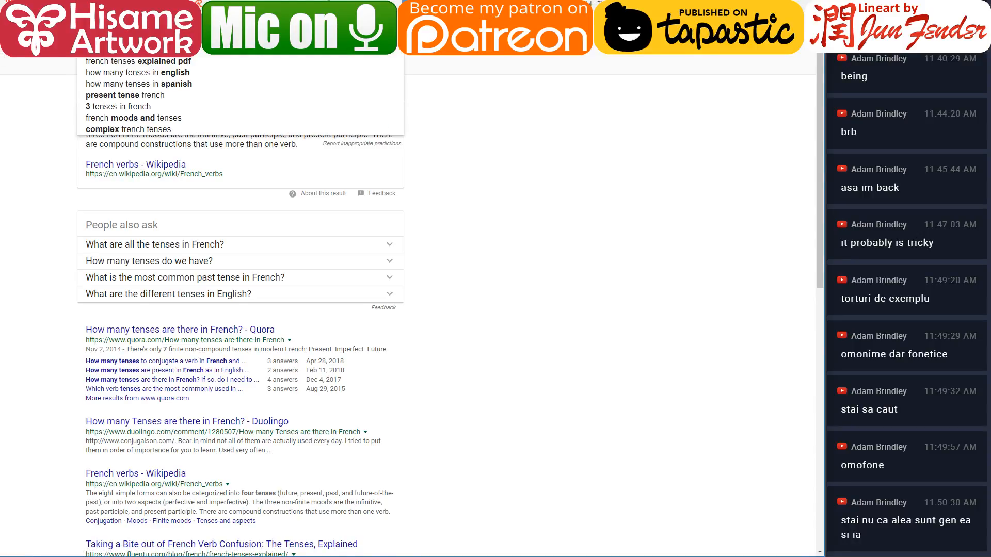
{"action": "type", "text": "cate timpuri"}
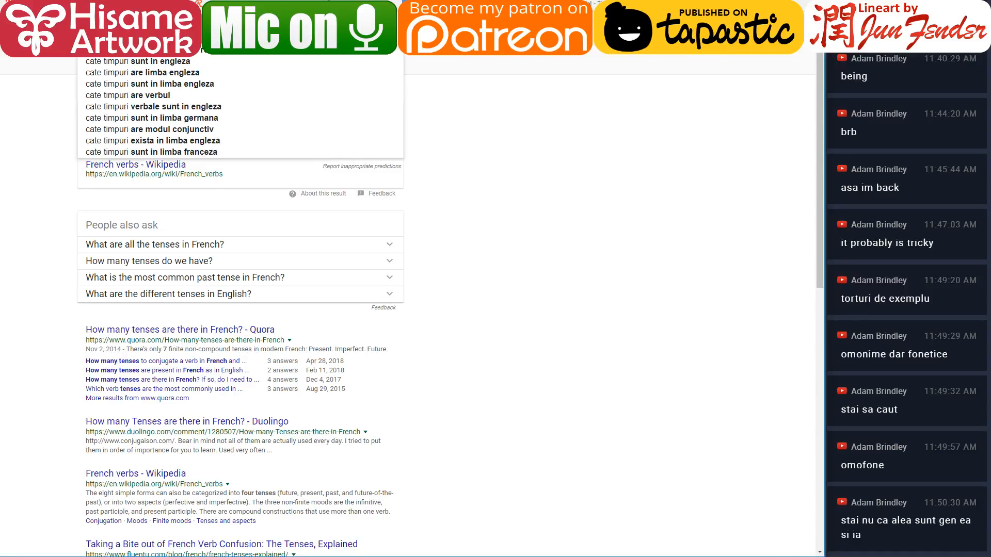
{"action": "key", "text": "Return"}
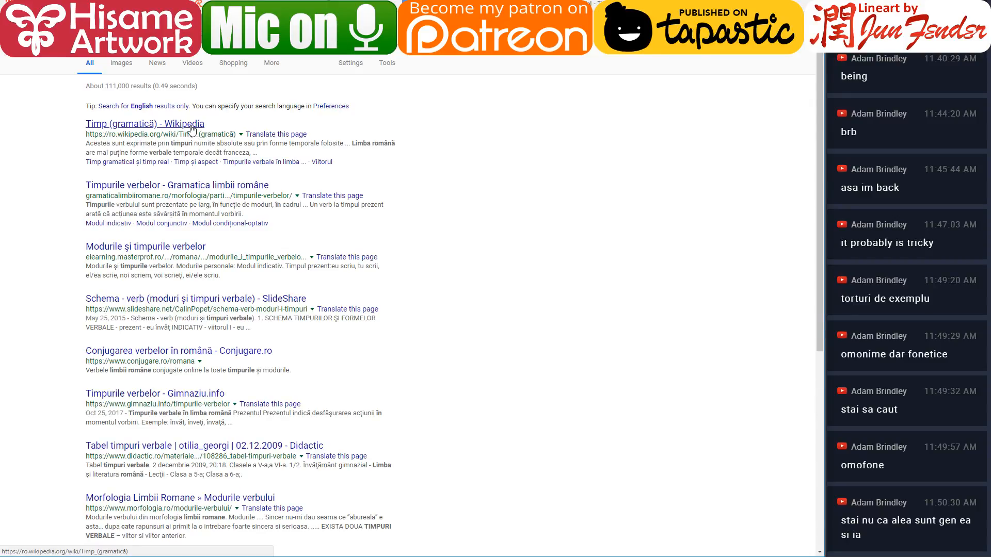
{"action": "left_click", "coordinate": [192, 129]}
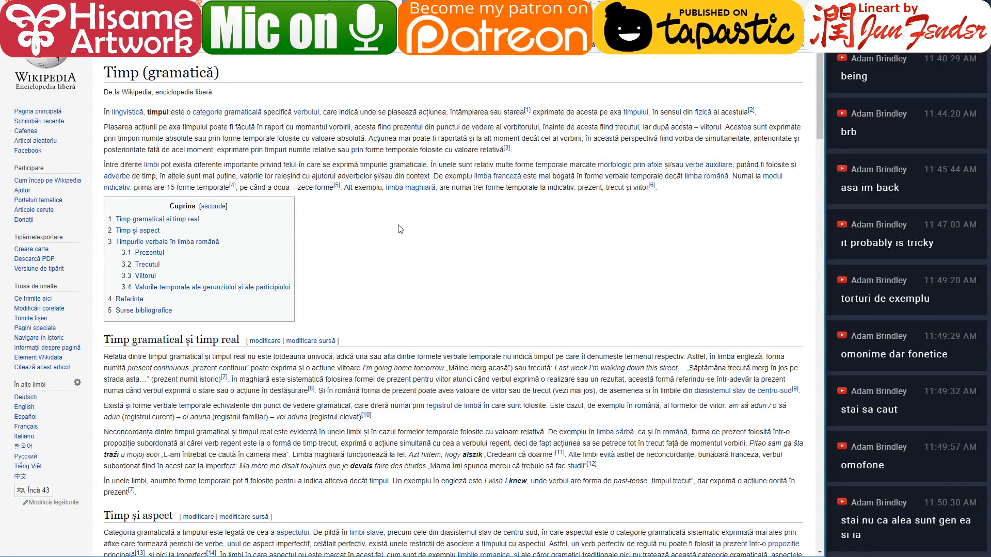
Step: Read through the Wikipedia article's sections on present, past and future verb tenses in Romanian, and return to the search results
{"action": "scroll", "coordinate": [421, 204], "scroll_direction": "down", "scroll_amount": 4}
{"action": "scroll", "coordinate": [398, 221], "scroll_direction": "down", "scroll_amount": 3}
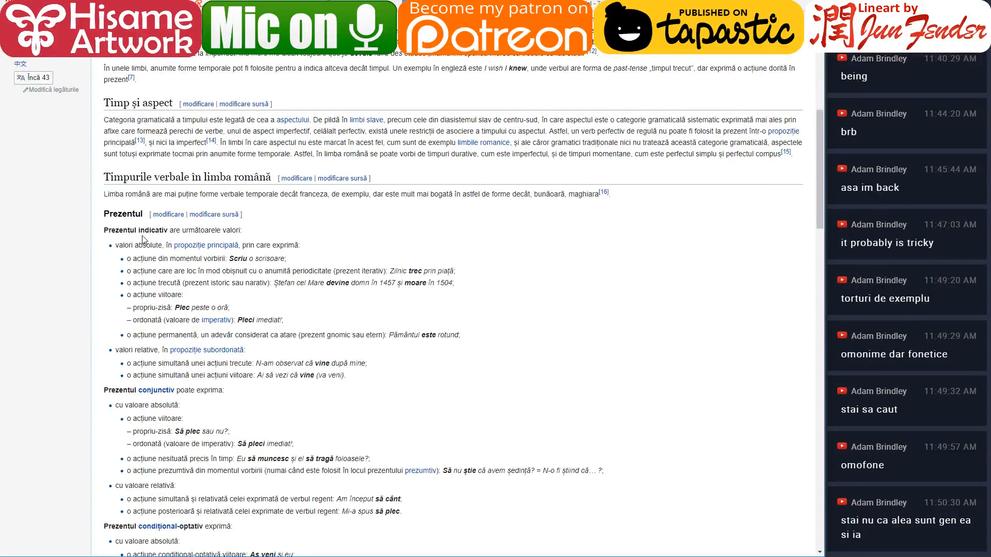
{"action": "scroll", "coordinate": [120, 380], "scroll_direction": "down", "scroll_amount": 3}
{"action": "scroll", "coordinate": [135, 369], "scroll_direction": "down", "scroll_amount": 2}
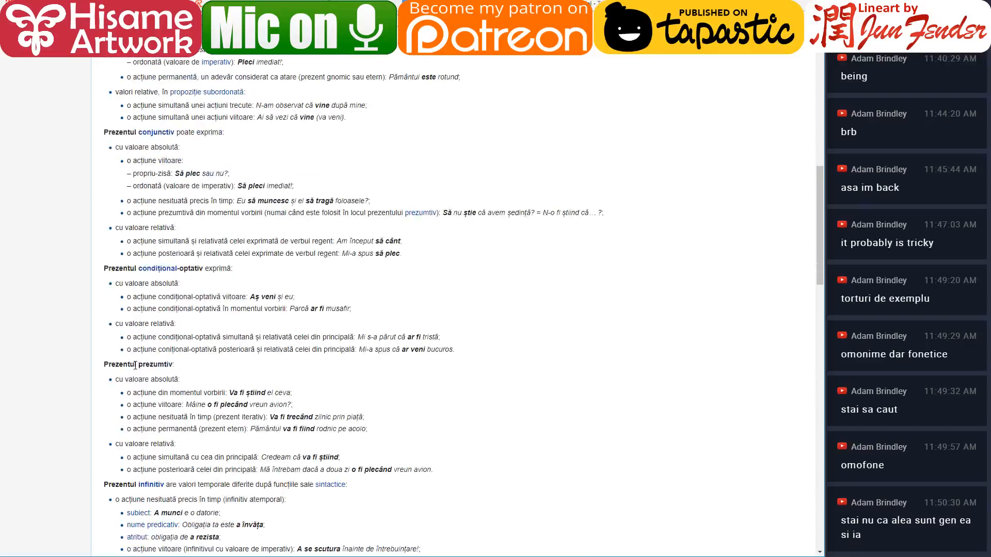
{"action": "scroll", "coordinate": [139, 356], "scroll_direction": "down", "scroll_amount": 3}
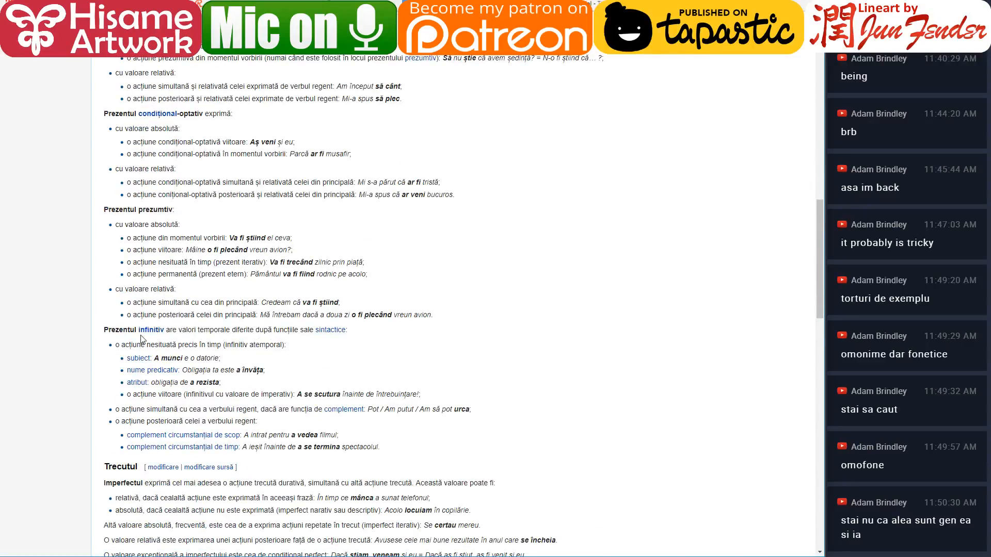
{"action": "scroll", "coordinate": [142, 339], "scroll_direction": "down", "scroll_amount": 3}
{"action": "scroll", "coordinate": [140, 345], "scroll_direction": "down", "scroll_amount": 2}
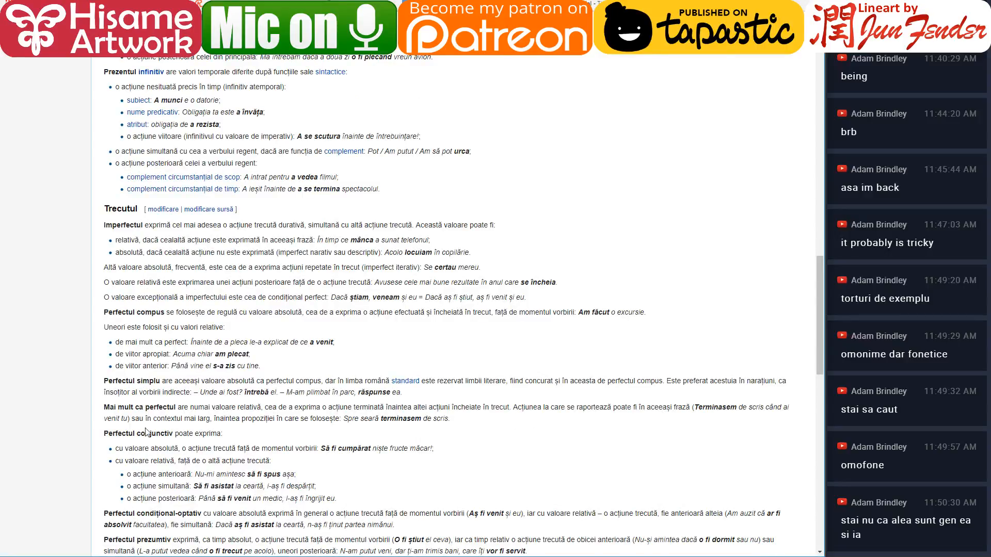
{"action": "left_click_drag", "start_coordinate": [145, 433], "coordinate": [207, 433]}
{"action": "scroll", "coordinate": [186, 428], "scroll_direction": "down", "scroll_amount": 3}
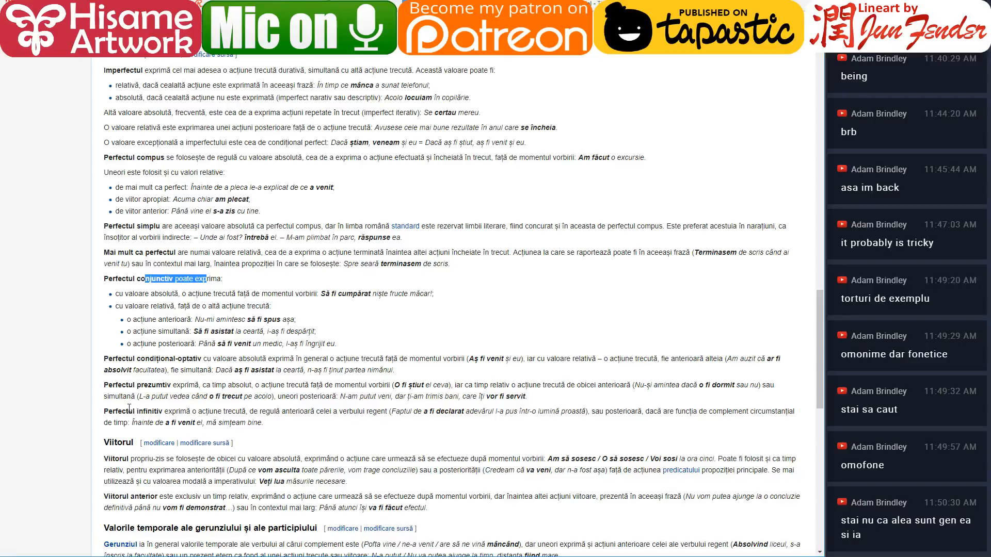
{"action": "scroll", "coordinate": [129, 410], "scroll_direction": "down", "scroll_amount": 2}
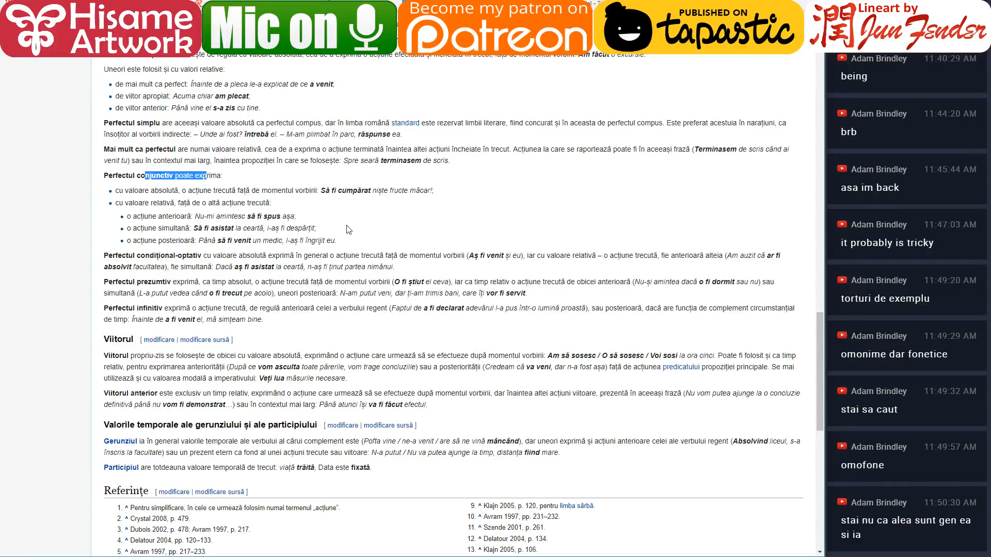
{"action": "scroll", "coordinate": [348, 217], "scroll_direction": "down", "scroll_amount": 5}
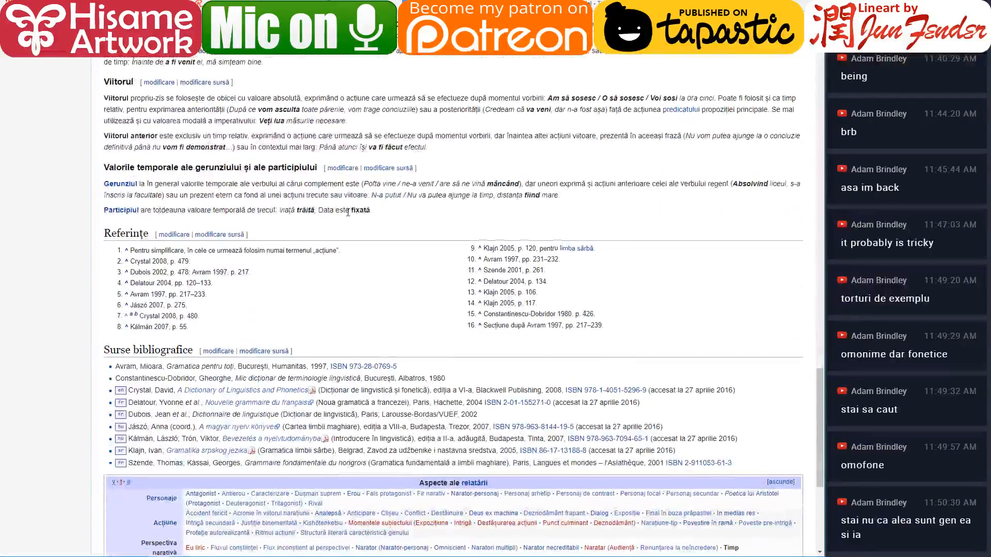
{"action": "scroll", "coordinate": [348, 211], "scroll_direction": "up", "scroll_amount": 15}
{"action": "scroll", "coordinate": [350, 223], "scroll_direction": "up", "scroll_amount": 20}
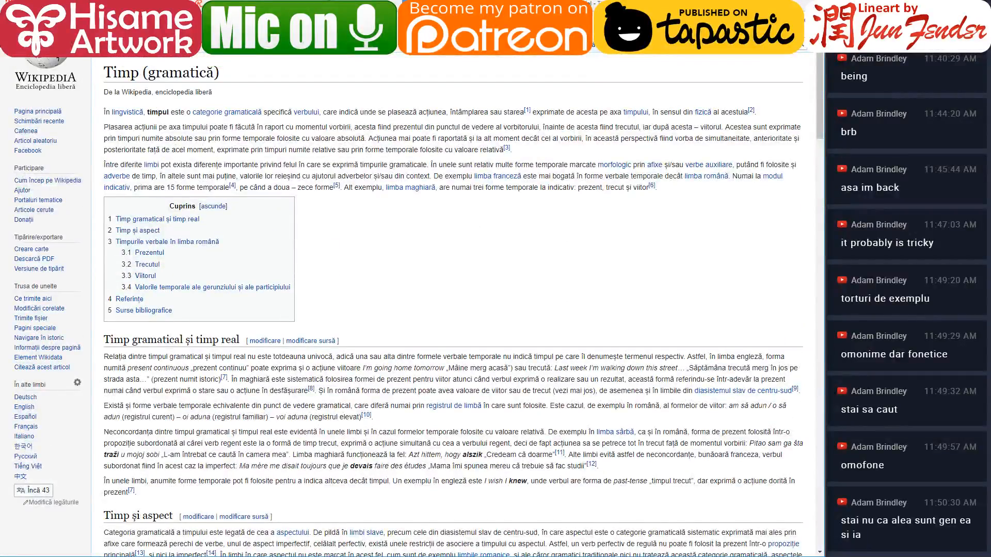
{"action": "left_click", "coordinate": [10, 24]}
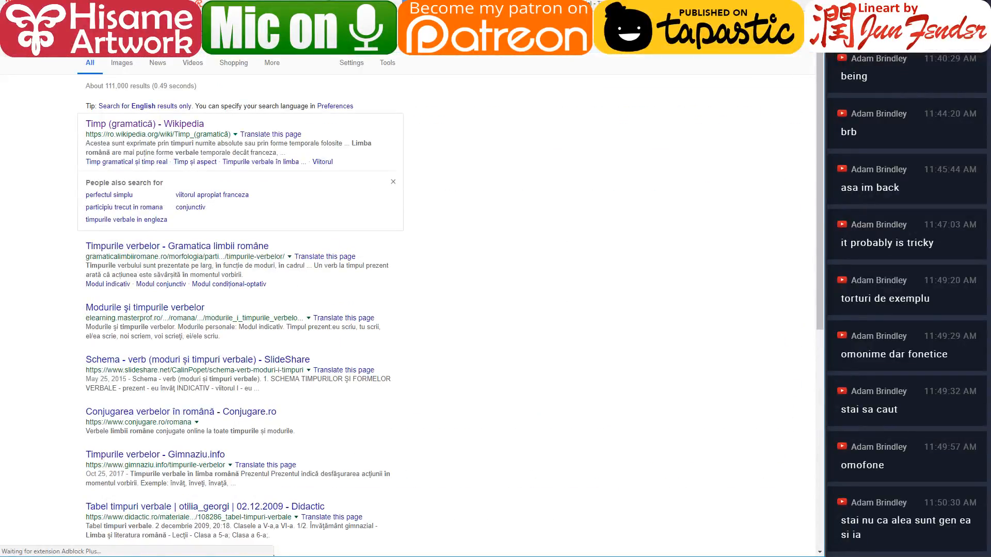
Step: Check the OBS window and the YouTube live streaming dashboard, and switch back to the headphone cat drawing in Clip Studio Paint
{"action": "key", "text": "alt+Tab"}
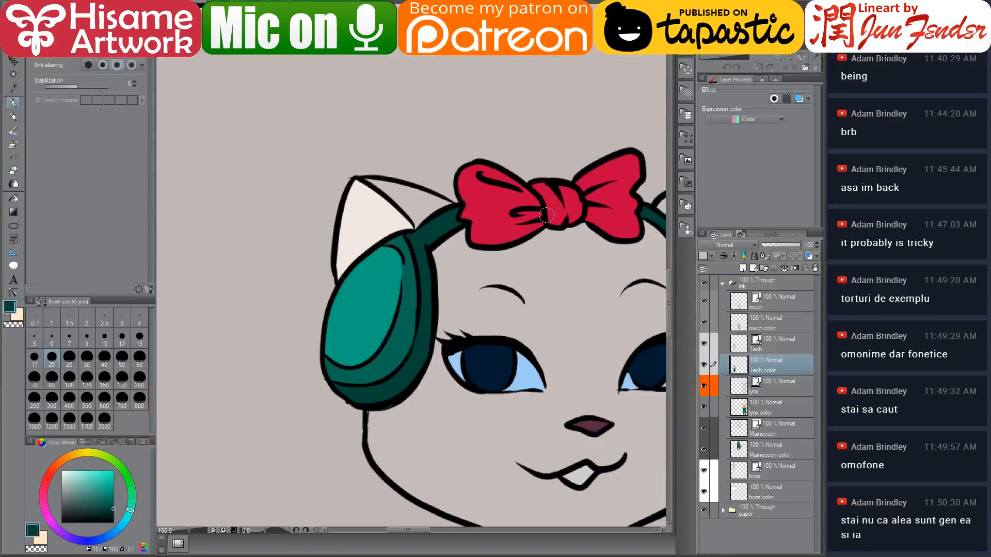
{"action": "left_click_drag", "start_coordinate": [461, 212], "coordinate": [380, 212]}
{"action": "key", "text": "alt+Tab"}
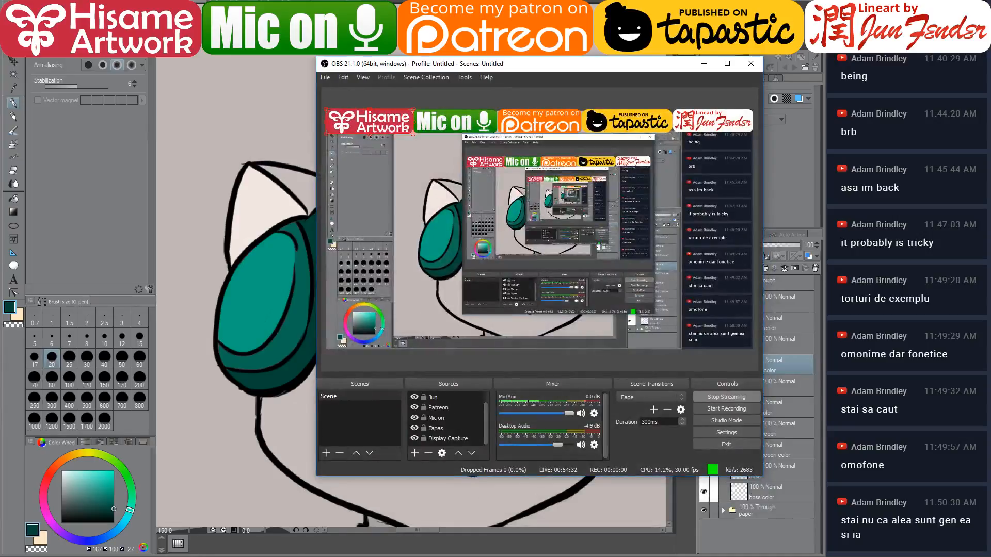
{"action": "key", "text": "alt+Tab"}
{"action": "key", "text": "alt+Tab"}
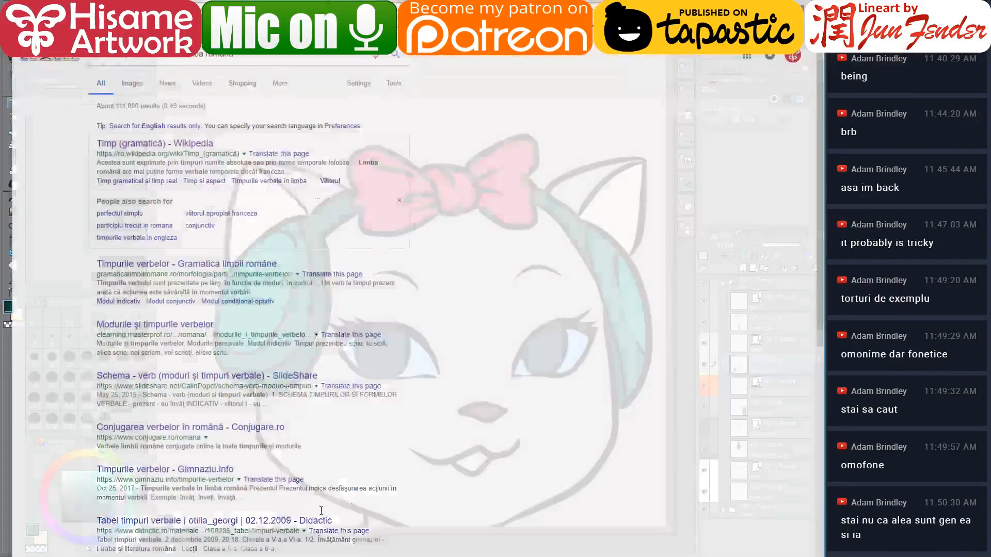
{"action": "key", "text": "ctrl+Tab"}
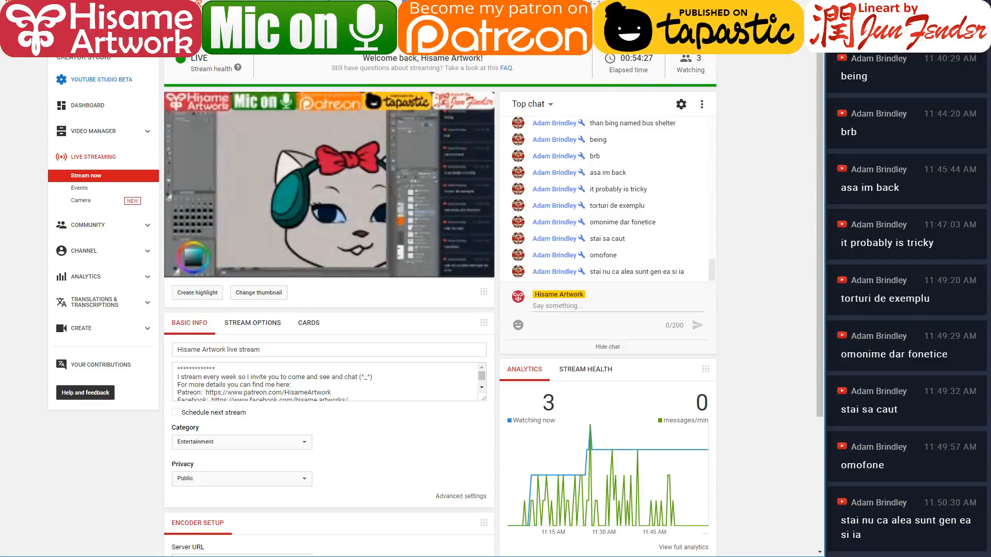
{"action": "key", "text": "alt+Tab"}
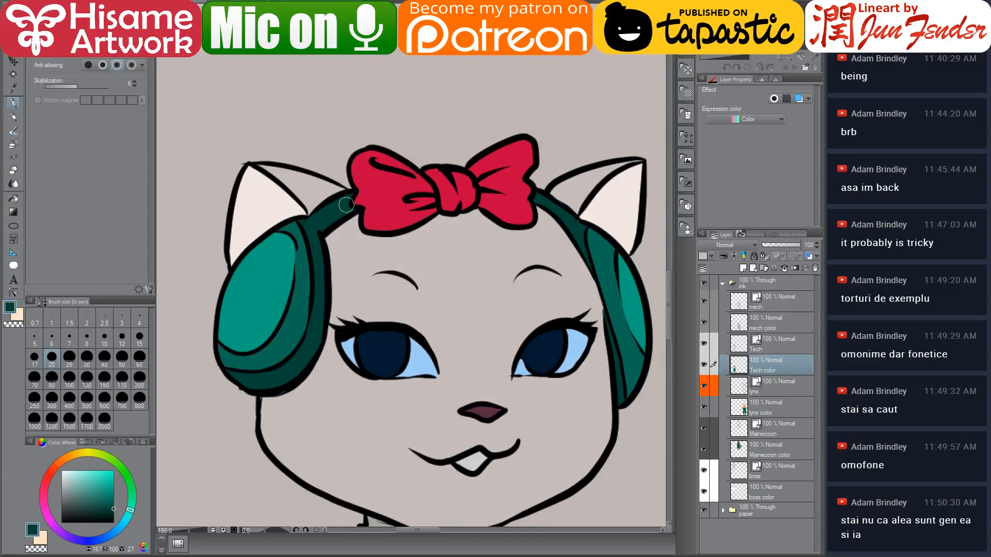
{"action": "mouse_move", "coordinate": [490, 276]}
{"action": "left_mouse_down"}
{"action": "mouse_move", "coordinate": [464, 203]}
{"action": "mouse_move", "coordinate": [482, 189]}
{"action": "left_mouse_up"}
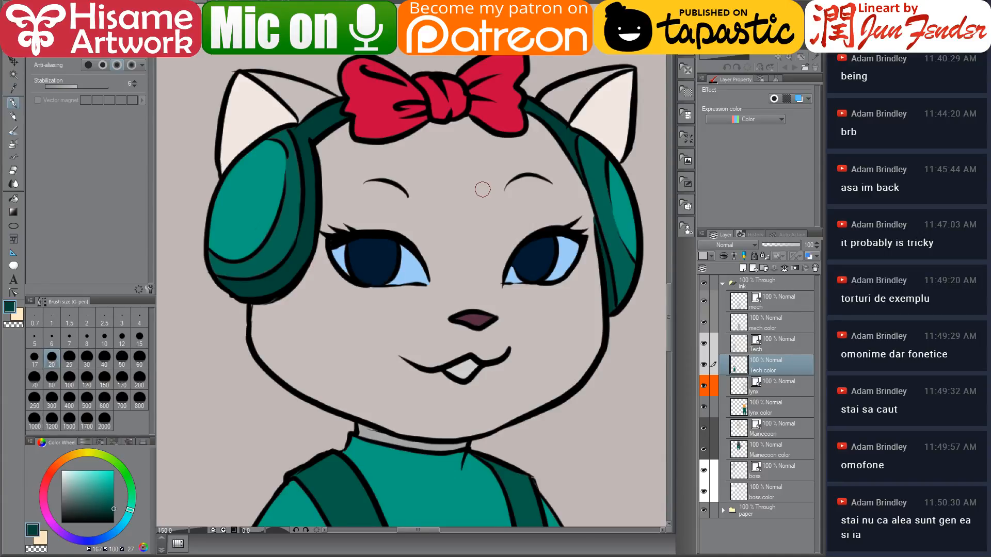
{"action": "scroll", "coordinate": [483, 190], "scroll_direction": "down", "scroll_amount": 5}
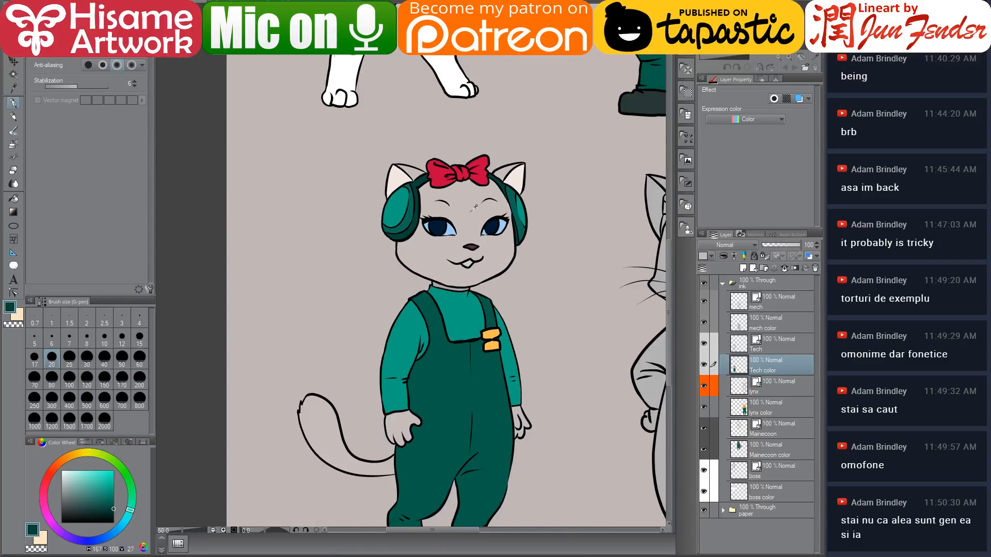
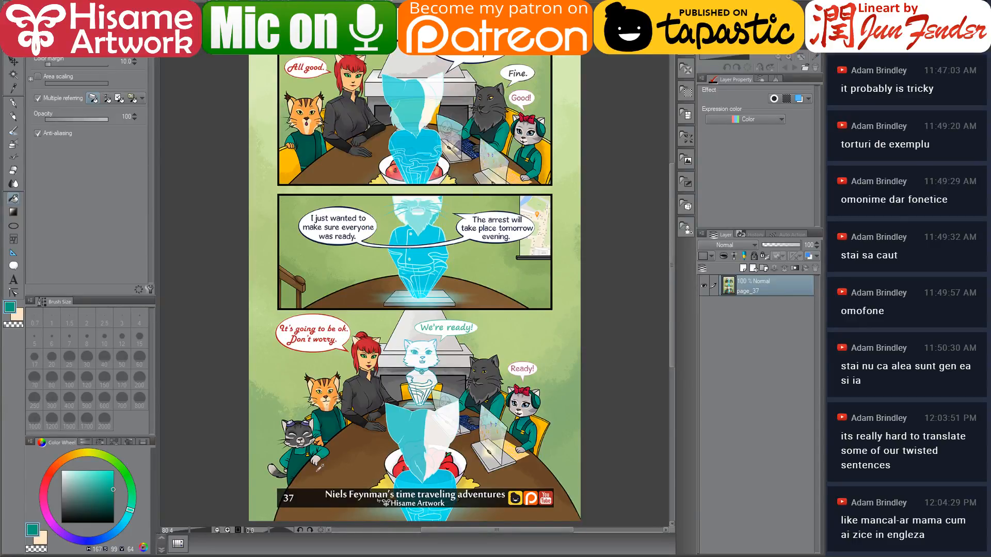
Step: Pick the dark grey fur colour from the goggled cat's face on page_37 and return to the character sheet
{"action": "scroll", "coordinate": [319, 467], "scroll_direction": "up", "scroll_amount": 5}
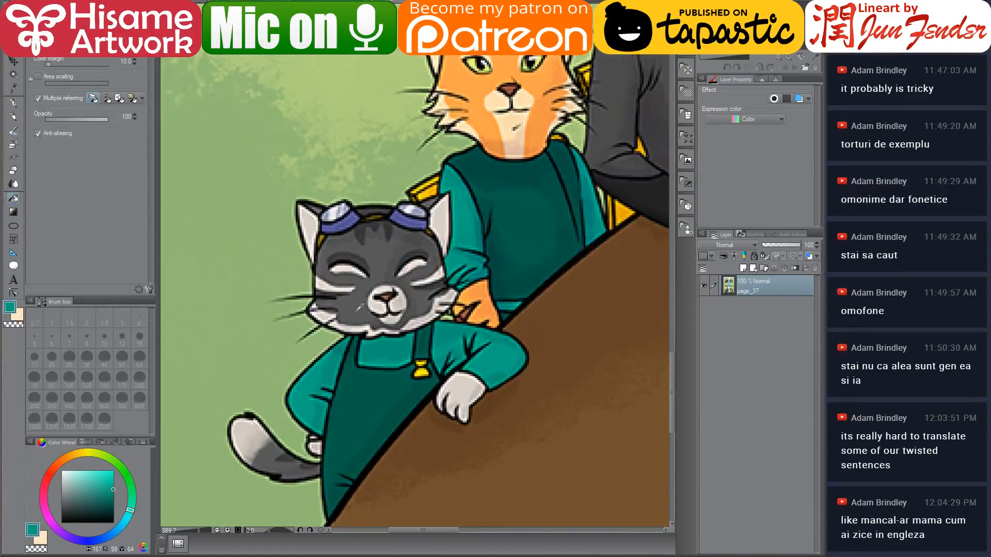
{"action": "left_click", "coordinate": [360, 307]}
{"action": "key", "text": "ctrl+Tab"}
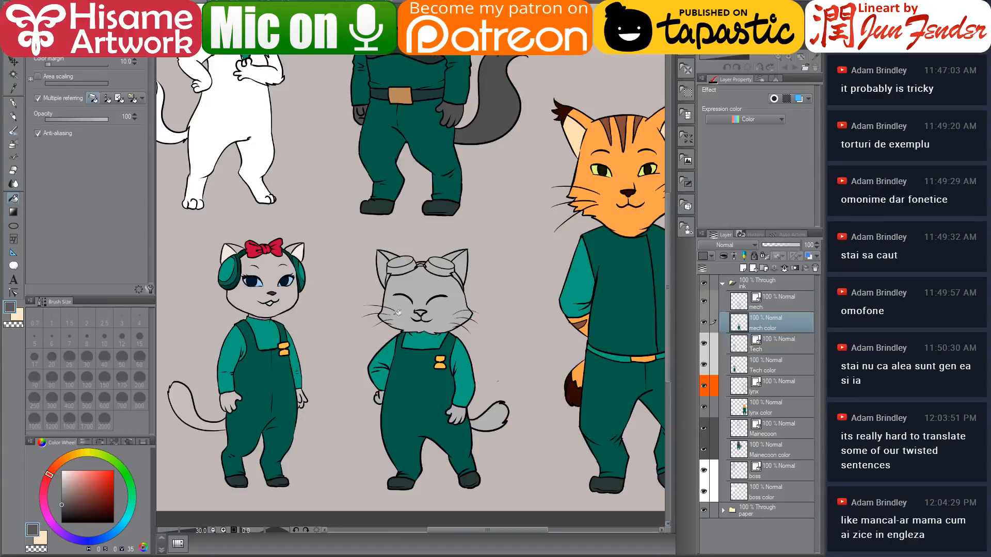
{"action": "key", "text": "ctrl+Tab"}
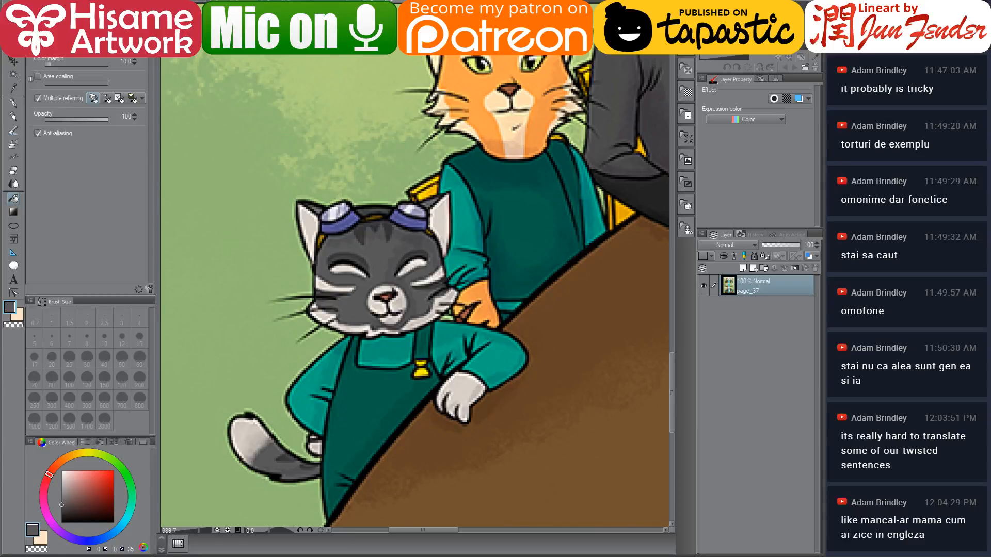
{"action": "key", "text": "ctrl+Tab"}
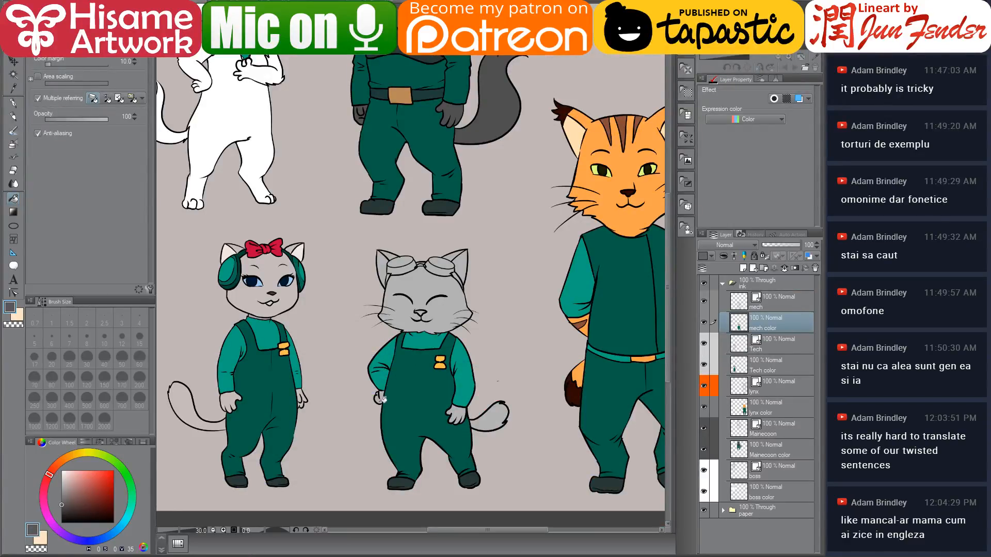
Step: Fill the goggled cat's tail, hands, face and the backs of both ears with the dark grey
{"action": "scroll", "coordinate": [456, 421], "scroll_direction": "up", "scroll_amount": 2}
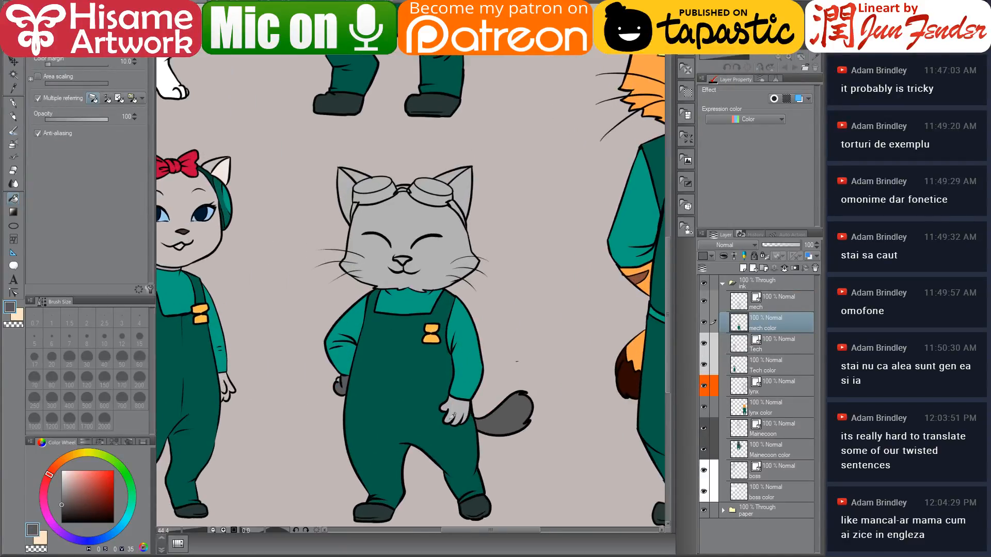
{"action": "scroll", "coordinate": [453, 416], "scroll_direction": "up", "scroll_amount": 1}
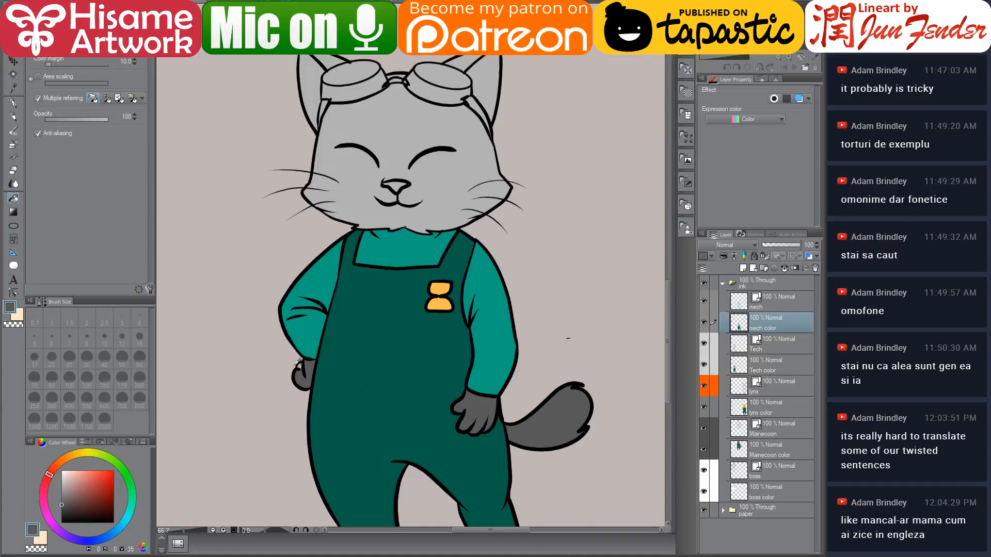
{"action": "scroll", "coordinate": [303, 363], "scroll_direction": "up", "scroll_amount": 1}
{"action": "left_click", "coordinate": [450, 122]}
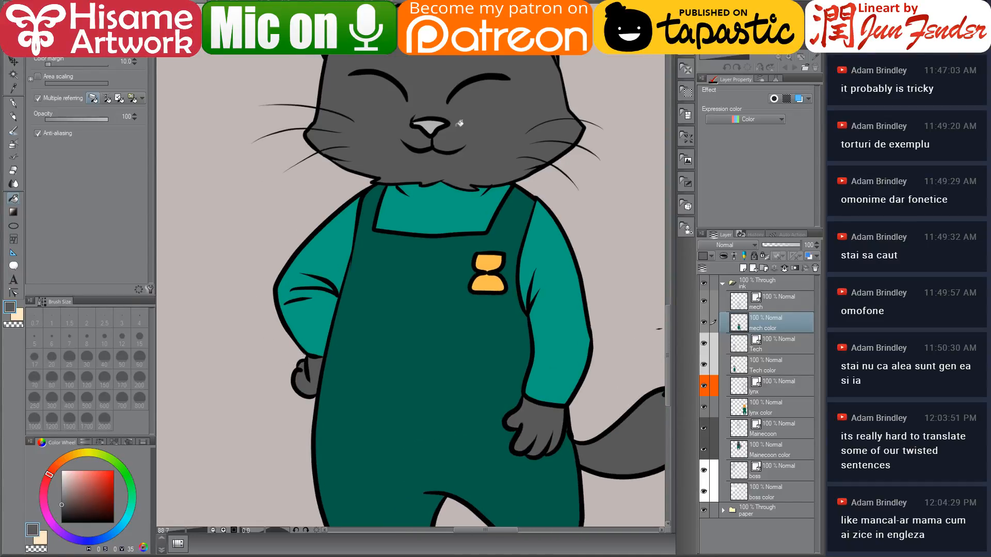
{"action": "scroll", "coordinate": [466, 85], "scroll_direction": "up", "scroll_amount": 5}
{"action": "left_click", "coordinate": [509, 175]}
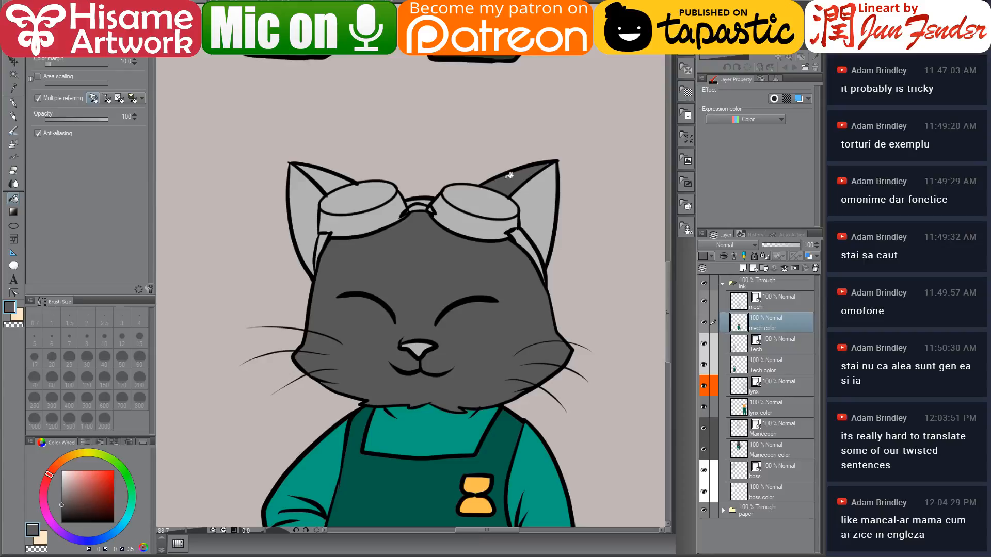
{"action": "left_click", "coordinate": [334, 184]}
Step: Look over the cats on page_36 and pick the light paw colour from the goggled cat on page_37
{"action": "key", "text": "ctrl+Tab"}
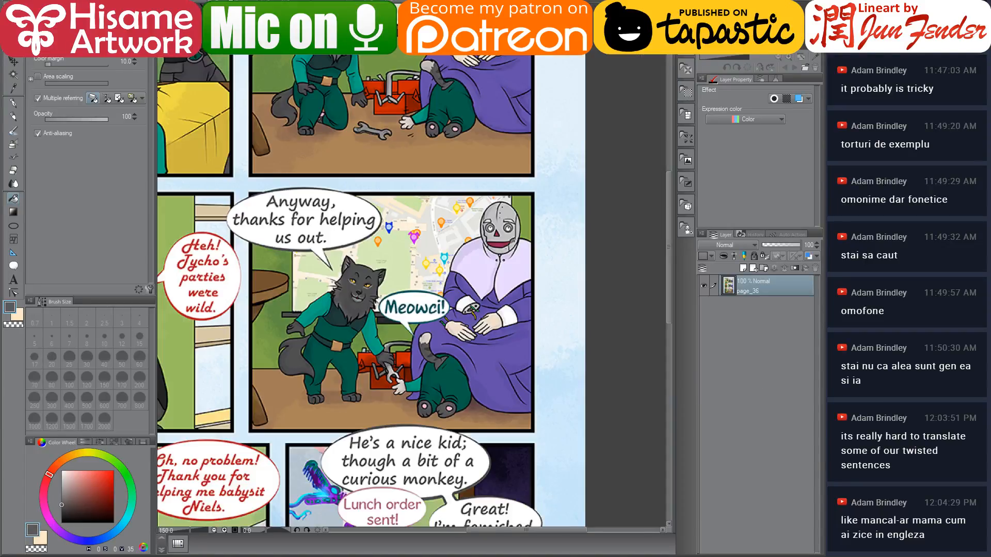
{"action": "scroll", "coordinate": [403, 274], "scroll_direction": "down", "scroll_amount": 2}
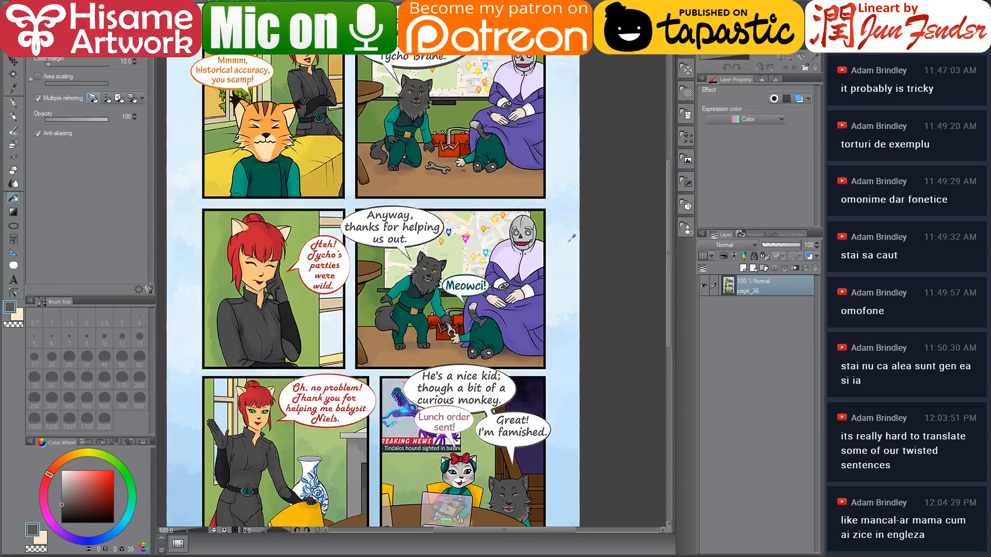
{"action": "scroll", "coordinate": [532, 486], "scroll_direction": "up", "scroll_amount": 5}
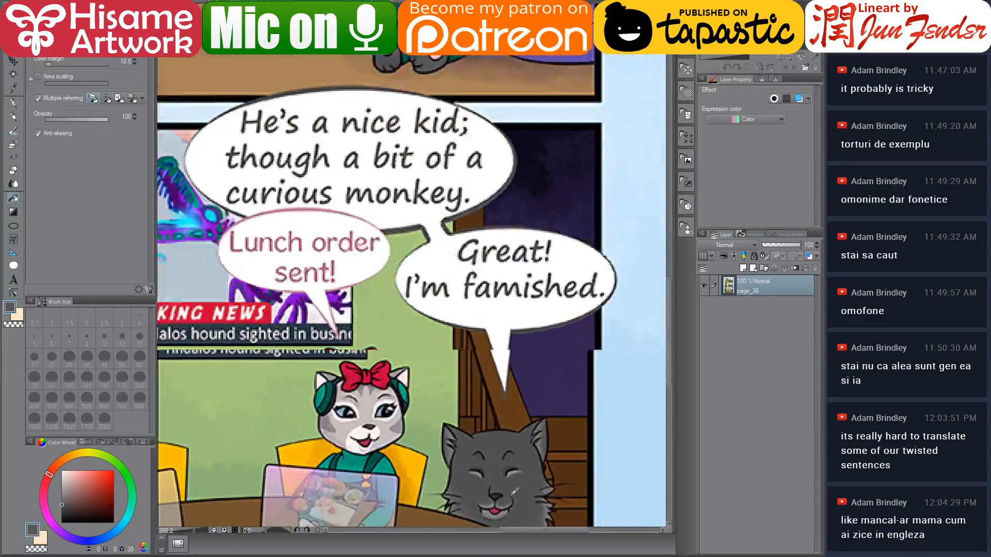
{"action": "scroll", "coordinate": [493, 479], "scroll_direction": "down", "scroll_amount": 4}
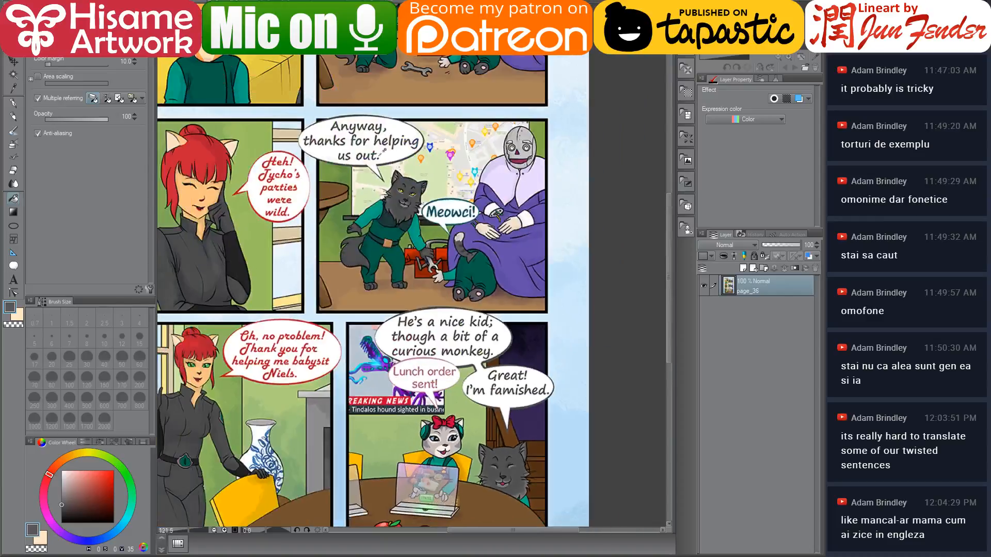
{"action": "key", "text": "ctrl+Tab"}
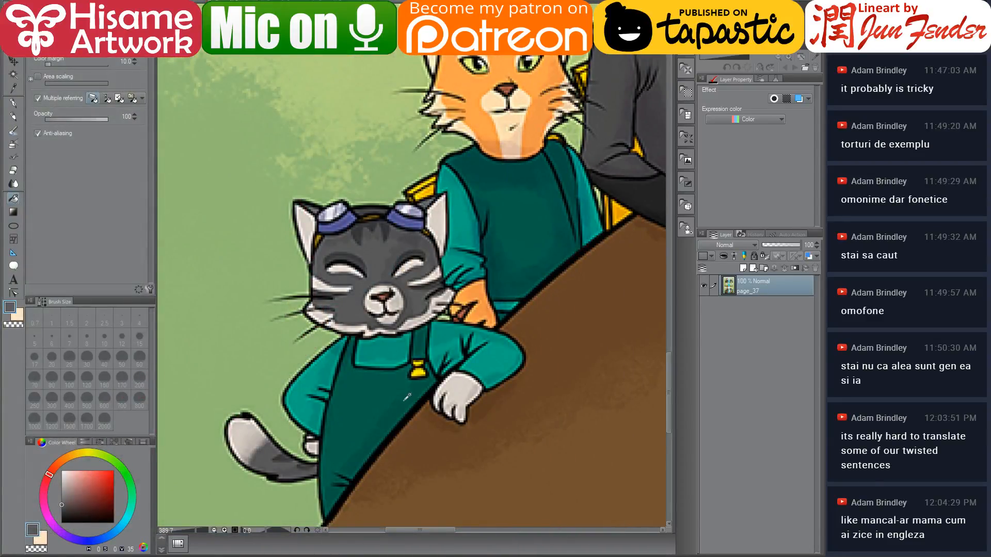
{"action": "left_click", "coordinate": [468, 386], "text": "alt"}
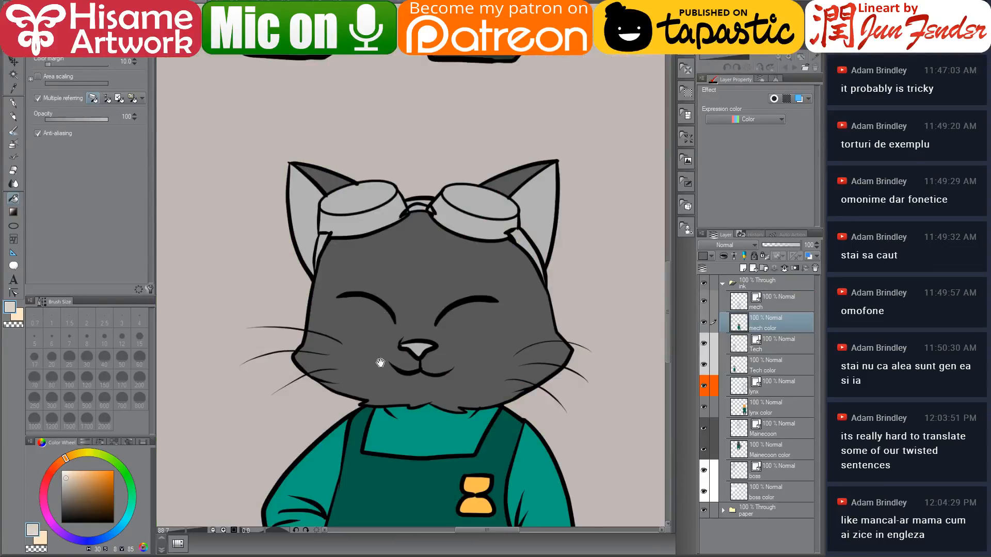
Step: Fill both of the goggled cat's hands on the character sheet with the light paw colour
{"action": "left_click_drag", "start_coordinate": [380, 363], "coordinate": [297, 91]}
{"action": "left_click", "coordinate": [446, 356]}
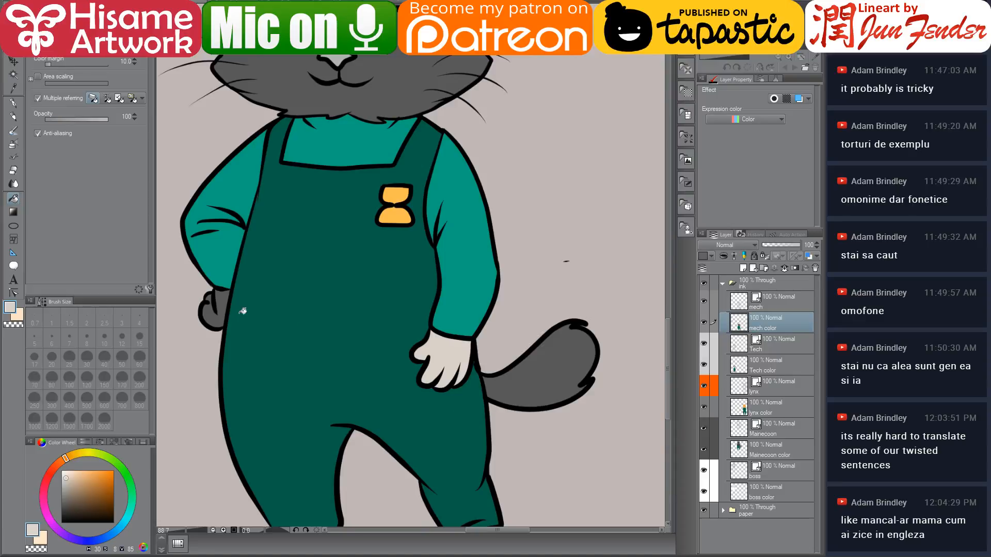
{"action": "left_click", "coordinate": [215, 314]}
Step: Select the coloured area of the mech color layer and paint the tail's tip with the light paw colour in a jagged-edged patch using the G-pen
{"action": "scroll", "coordinate": [593, 384], "scroll_direction": "up", "scroll_amount": 3}
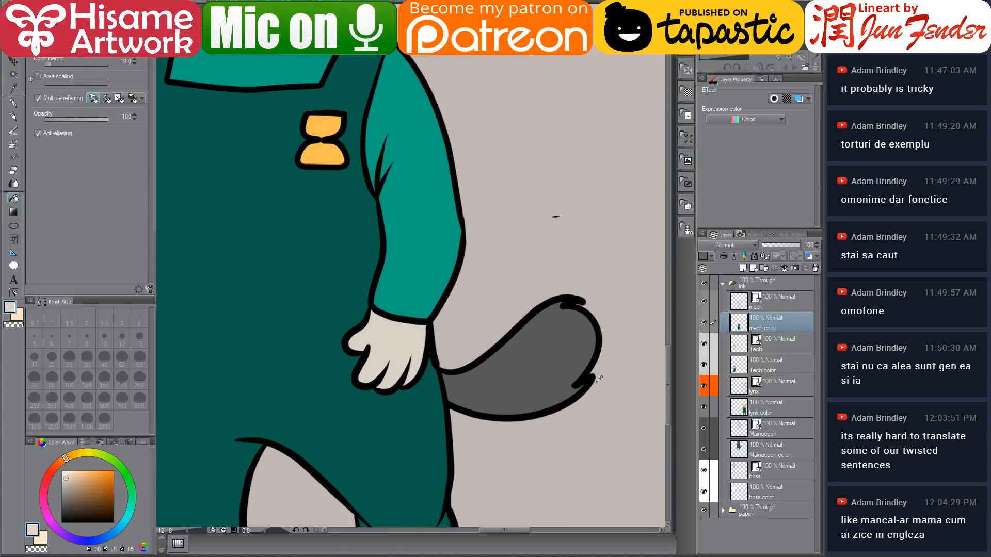
{"action": "left_click", "coordinate": [733, 322], "text": "ctrl"}
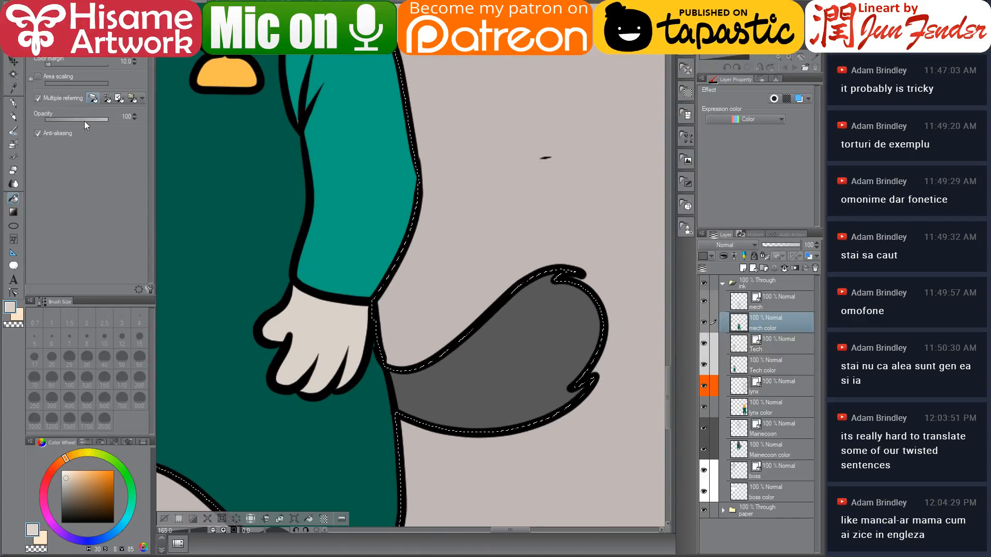
{"action": "left_click", "coordinate": [14, 103]}
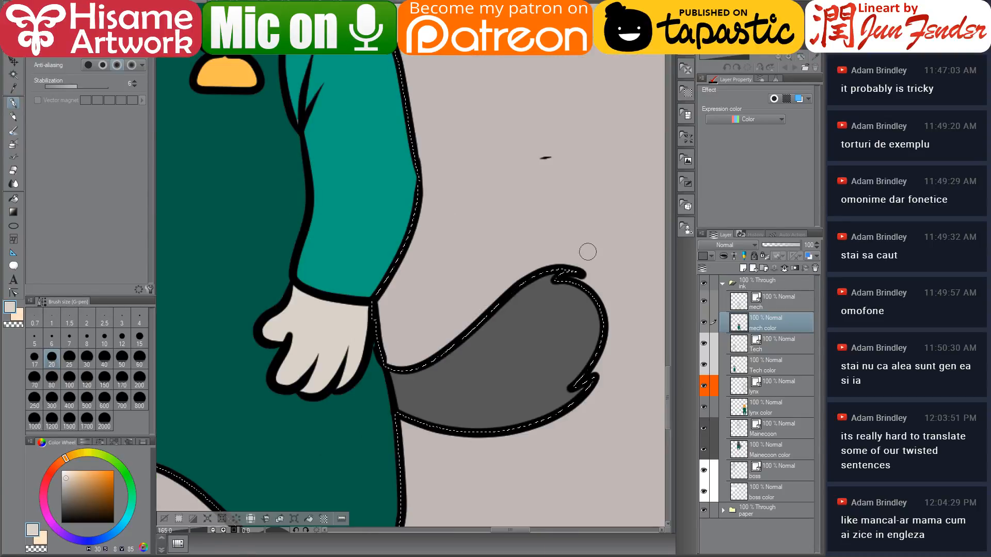
{"action": "mouse_move", "coordinate": [574, 284]}
{"action": "left_mouse_down"}
{"action": "mouse_move", "coordinate": [521, 332]}
{"action": "mouse_move", "coordinate": [588, 299]}
{"action": "mouse_move", "coordinate": [567, 326]}
{"action": "mouse_move", "coordinate": [578, 336]}
{"action": "mouse_move", "coordinate": [562, 392]}
{"action": "mouse_move", "coordinate": [606, 382]}
{"action": "mouse_move", "coordinate": [537, 279]}
{"action": "mouse_move", "coordinate": [557, 288]}
{"action": "mouse_move", "coordinate": [557, 342]}
{"action": "mouse_move", "coordinate": [539, 395]}
{"action": "mouse_move", "coordinate": [549, 420]}
{"action": "mouse_move", "coordinate": [539, 350]}
{"action": "left_mouse_up"}
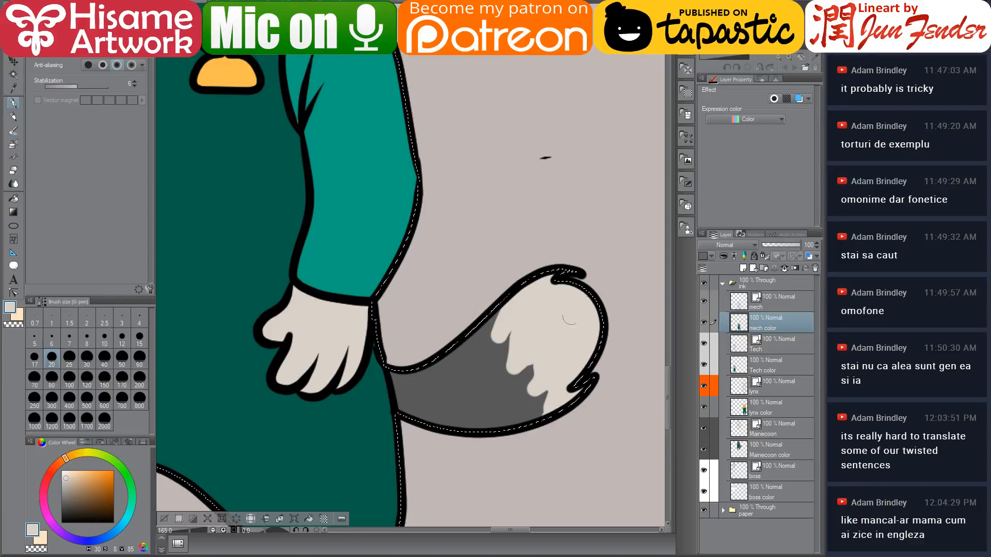
{"action": "scroll", "coordinate": [548, 315], "scroll_direction": "down", "scroll_amount": 5}
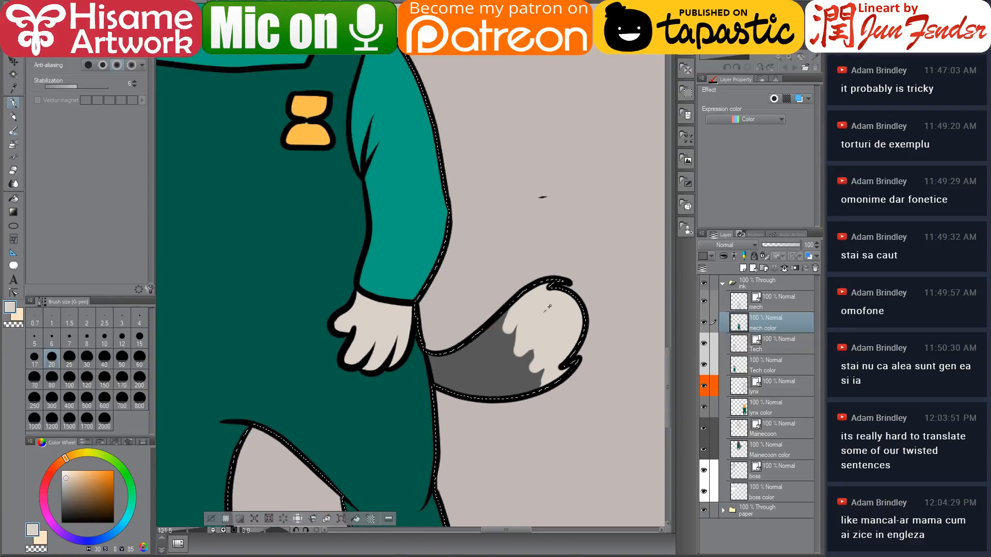
{"action": "scroll", "coordinate": [463, 297], "scroll_direction": "up", "scroll_amount": 2}
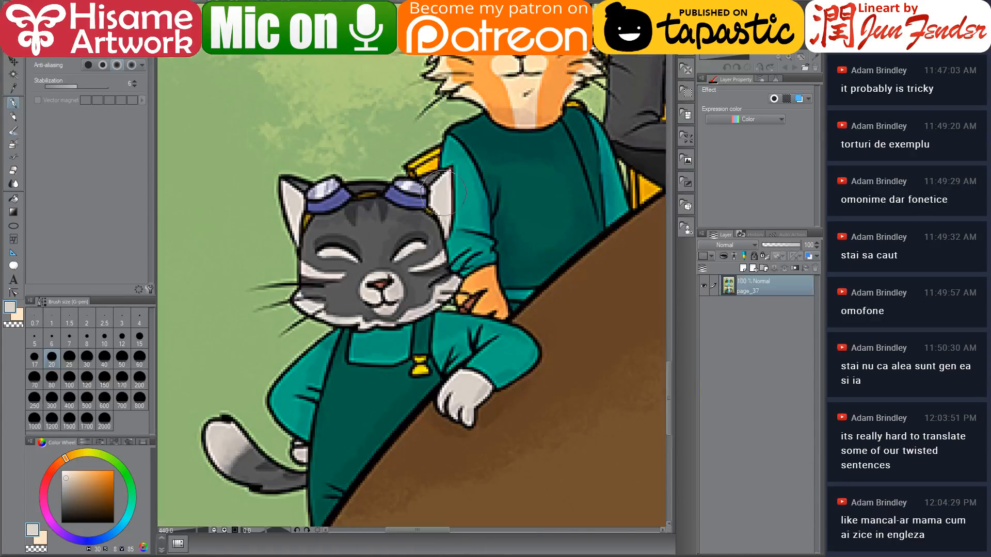
Step: Pick the light inner-ear colour from the goggled cat on page_37 and fill the insides of both ears on the character sheet with it
{"action": "key", "text": "ctrl+Tab"}
{"action": "left_click", "coordinate": [443, 199], "text": "alt"}
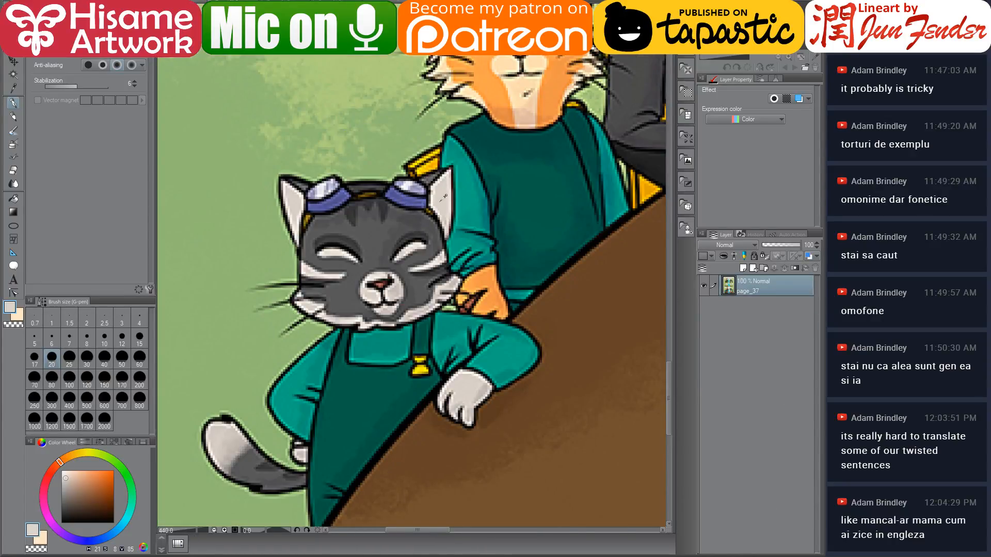
{"action": "key", "text": "ctrl+Tab"}
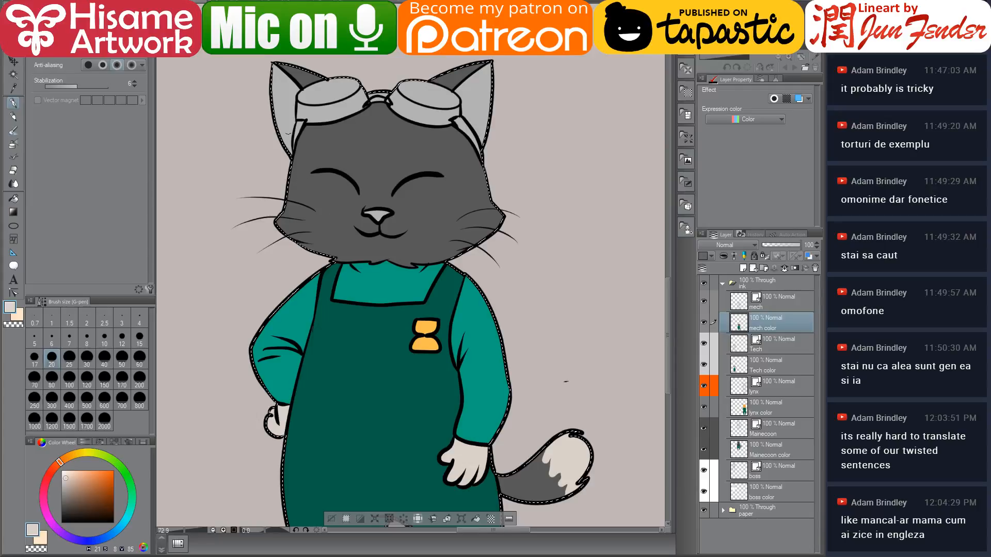
{"action": "left_click", "coordinate": [13, 199]}
{"action": "left_click", "coordinate": [283, 109]}
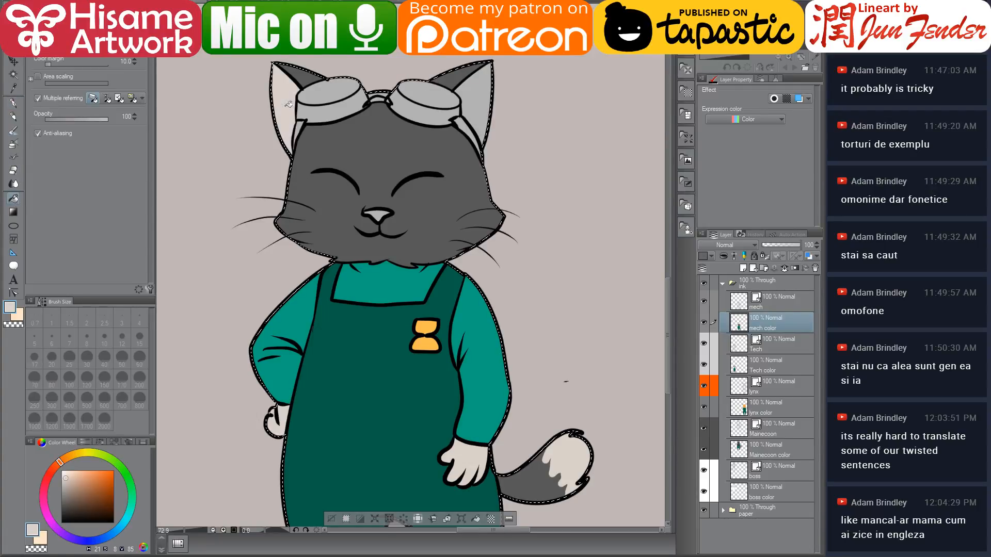
{"action": "left_click", "coordinate": [480, 103]}
Step: Examine the goggled cat on page_37, pick the reddish nose colour, and fill the nose on the character sheet with it
{"action": "key", "text": "ctrl+Tab"}
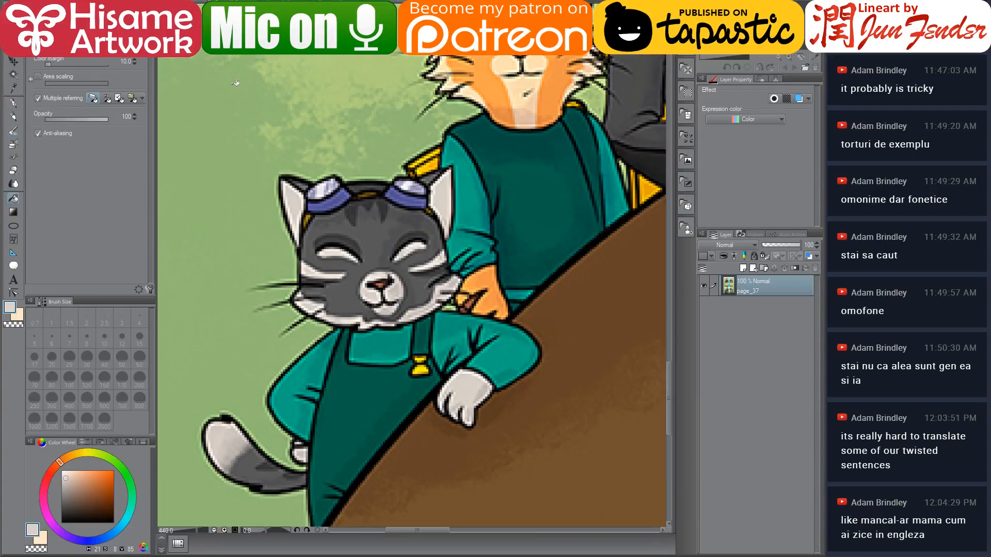
{"action": "scroll", "coordinate": [286, 244], "scroll_direction": "up", "scroll_amount": 6}
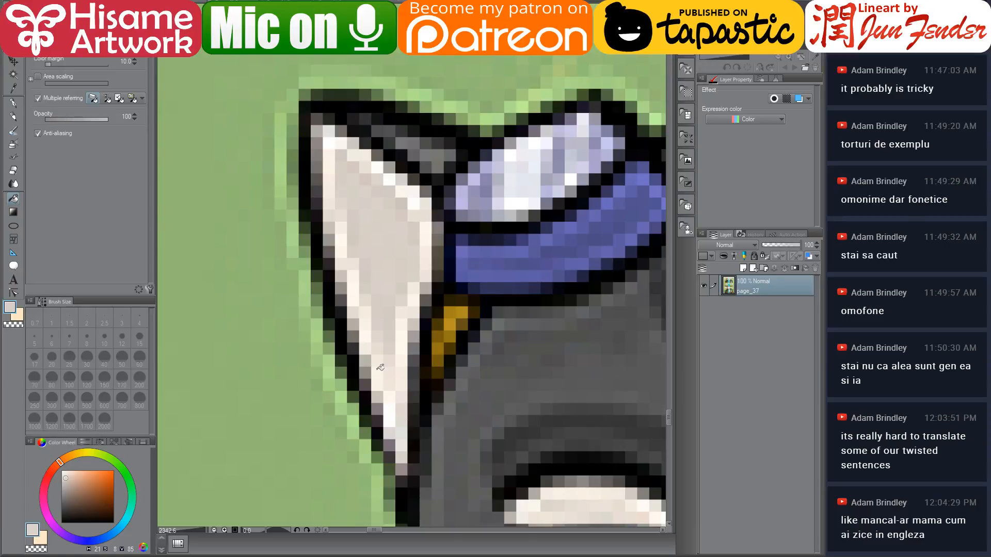
{"action": "scroll", "coordinate": [261, 224], "scroll_direction": "down", "scroll_amount": 3}
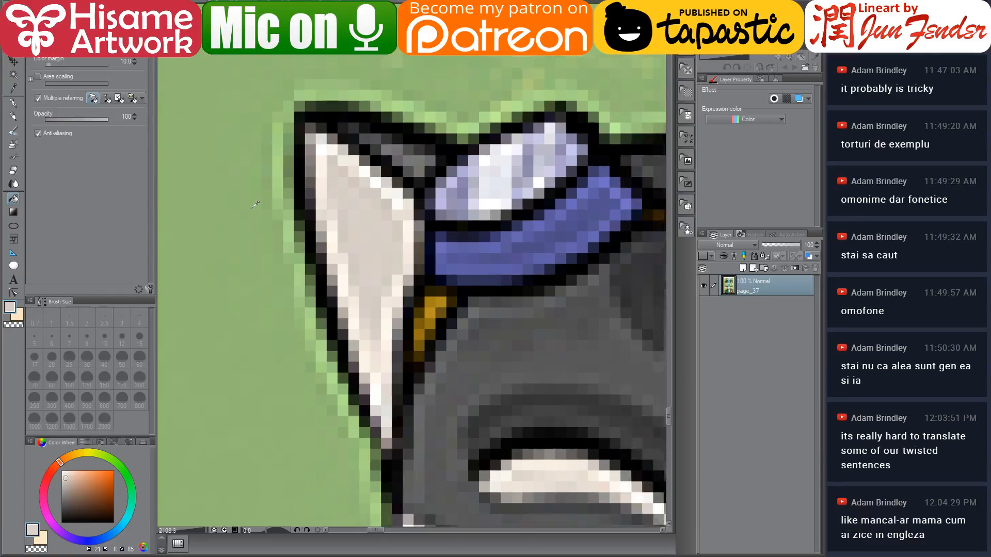
{"action": "scroll", "coordinate": [261, 224], "scroll_direction": "down", "scroll_amount": 6}
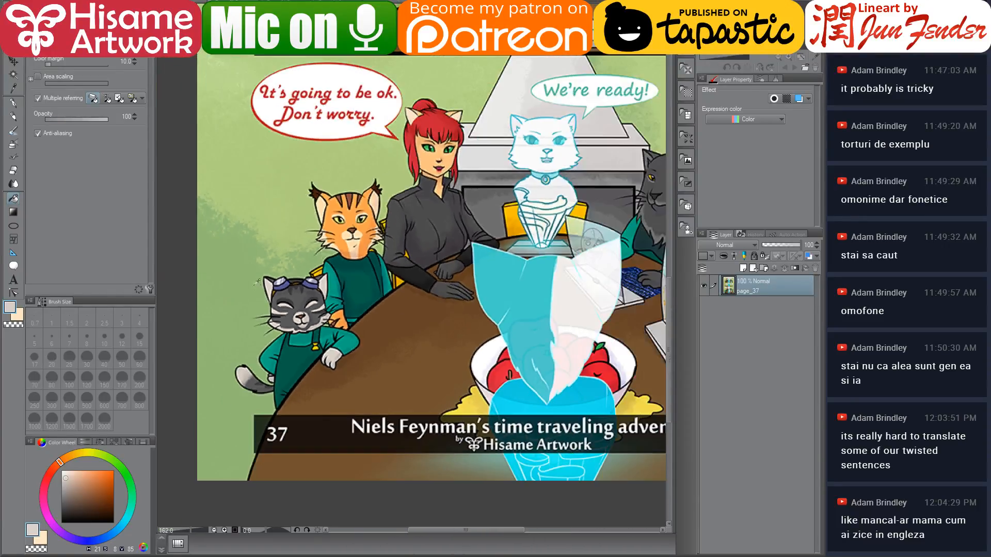
{"action": "scroll", "coordinate": [251, 272], "scroll_direction": "down", "scroll_amount": 2}
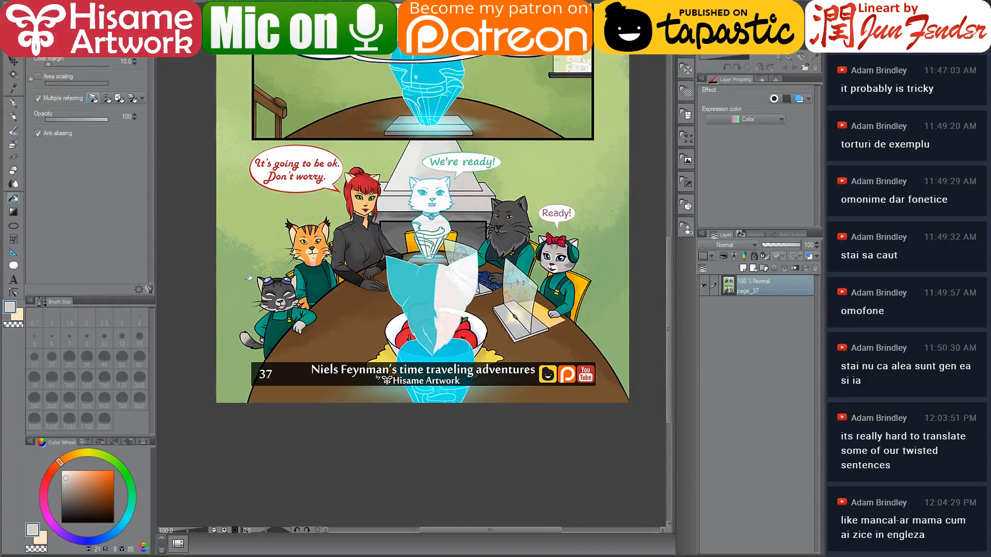
{"action": "scroll", "coordinate": [249, 278], "scroll_direction": "up", "scroll_amount": 5}
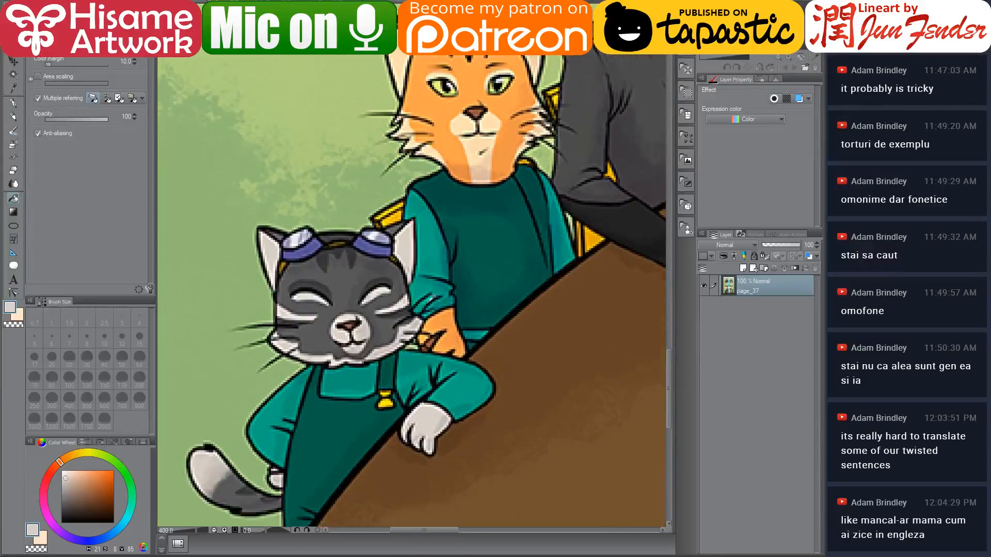
{"action": "scroll", "coordinate": [430, 300], "scroll_direction": "up", "scroll_amount": 2}
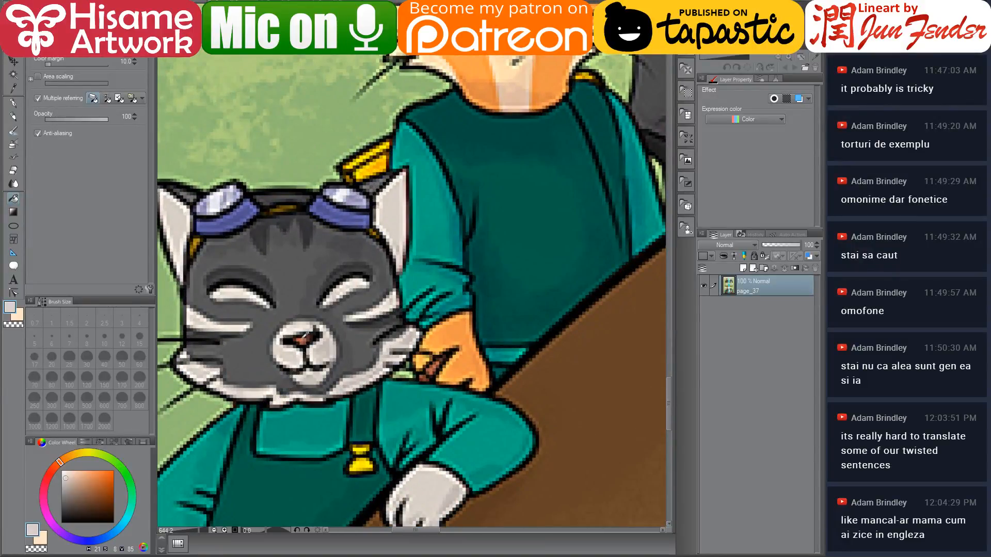
{"action": "left_click", "coordinate": [304, 334], "text": "alt"}
{"action": "left_click_drag", "start_coordinate": [305, 125], "coordinate": [368, 84]}
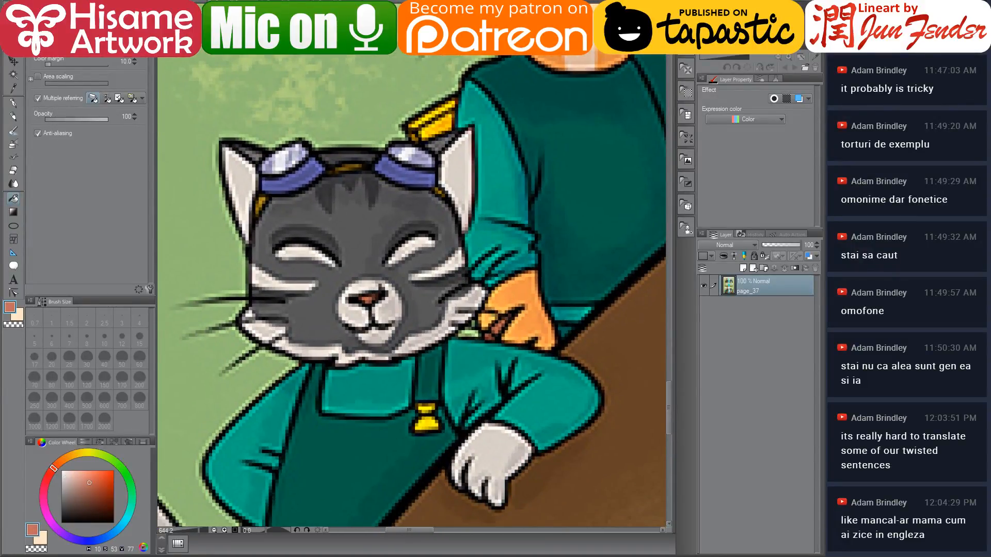
{"action": "key", "text": "ctrl+Tab"}
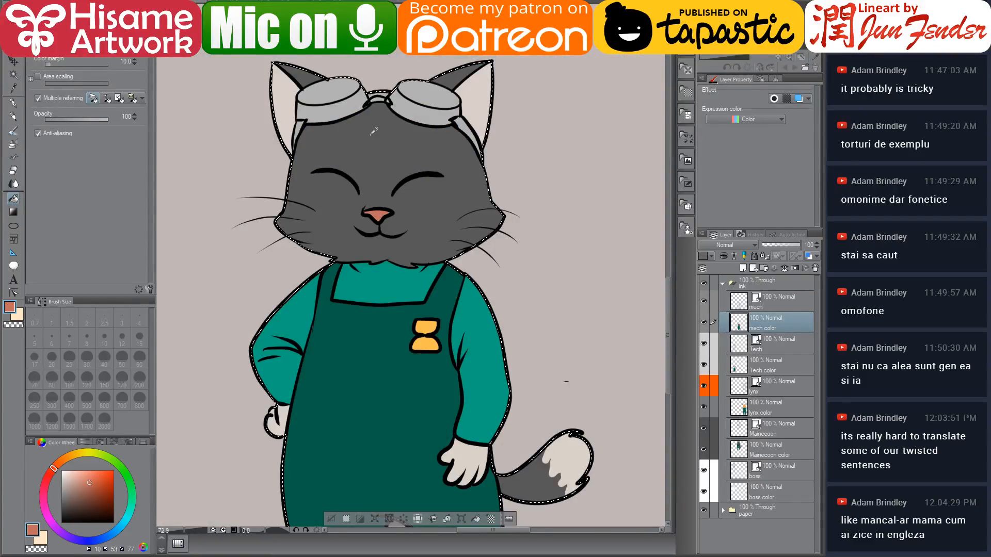
Step: Pick the dark grey fur colour from the cat's head and fill the small gap above the goggles' bridge
{"action": "left_click", "coordinate": [385, 93], "text": "alt"}
{"action": "scroll", "coordinate": [386, 93], "scroll_direction": "up", "scroll_amount": 5}
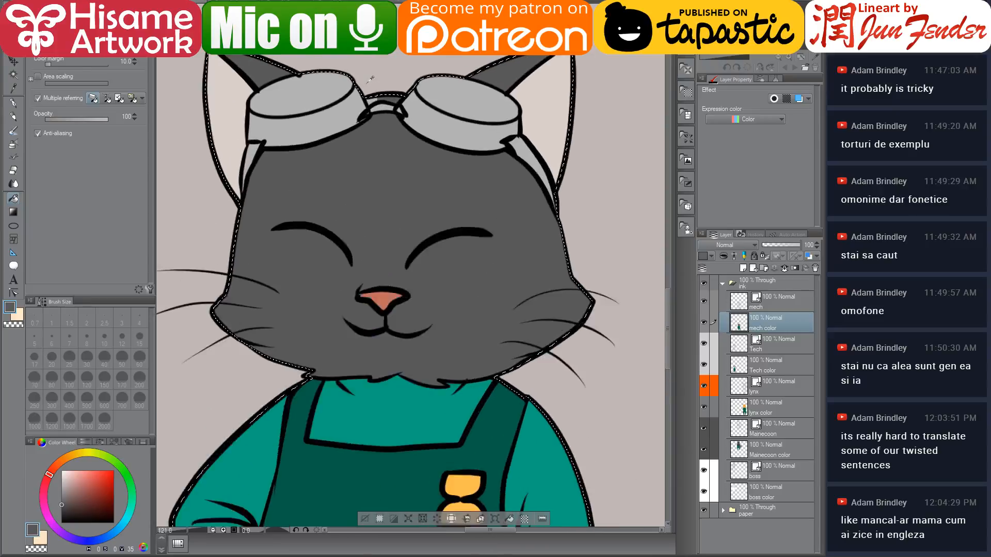
{"action": "left_click", "coordinate": [382, 106]}
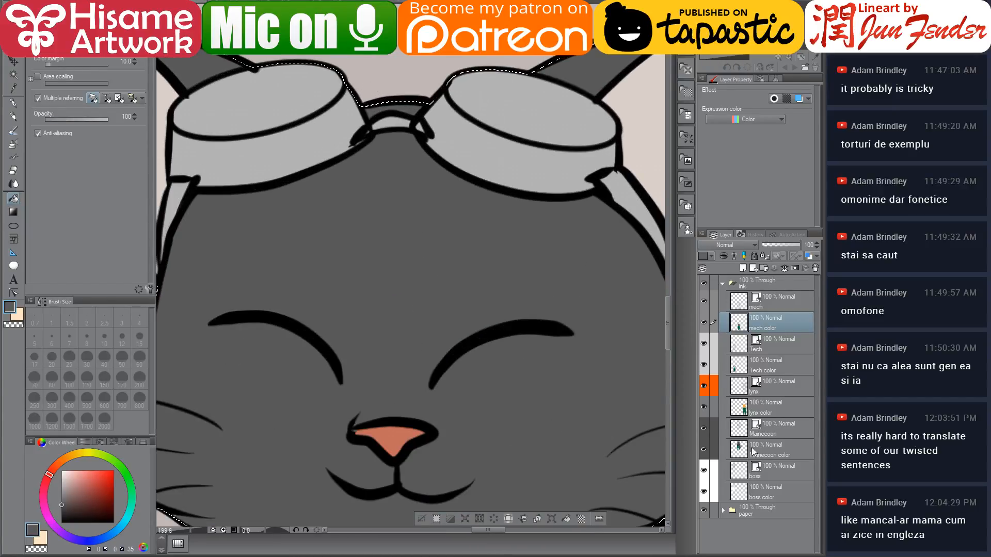
Step: Erase the overshooting line ends around the goggles' bridge on the mech line layer with the vector eraser, and clear the selection
{"action": "left_click", "coordinate": [769, 305]}
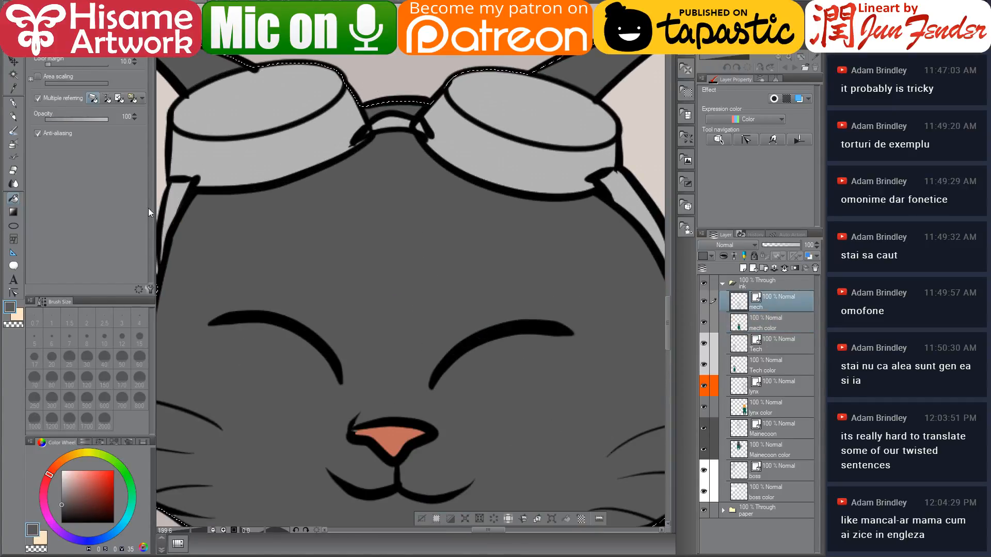
{"action": "left_click", "coordinate": [13, 169]}
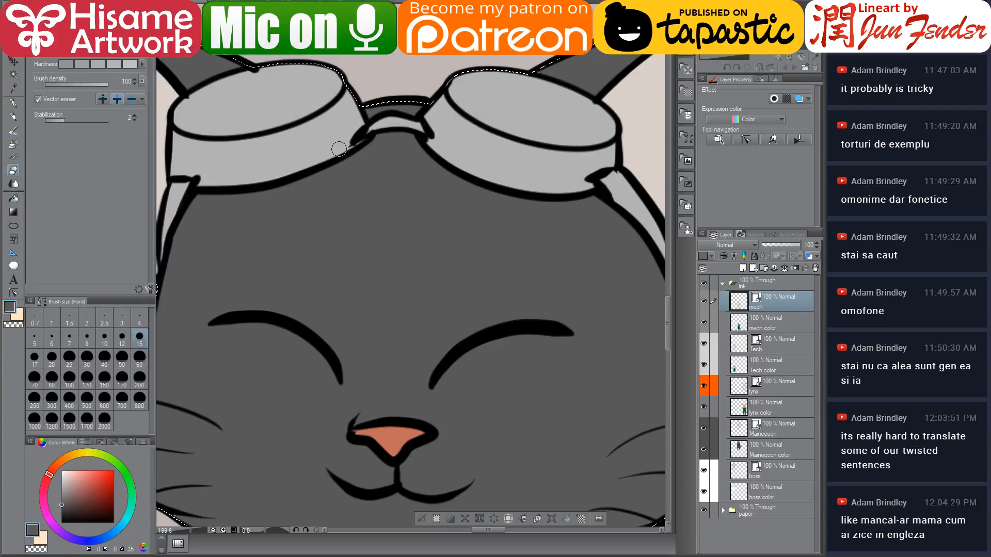
{"action": "scroll", "coordinate": [405, 281], "scroll_direction": "down", "scroll_amount": 4}
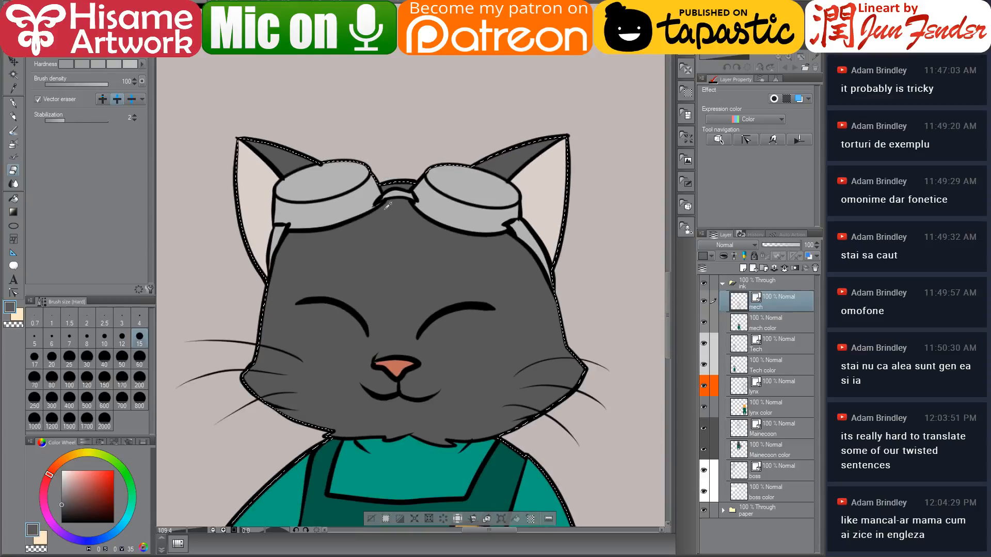
{"action": "scroll", "coordinate": [392, 222], "scroll_direction": "up", "scroll_amount": 2}
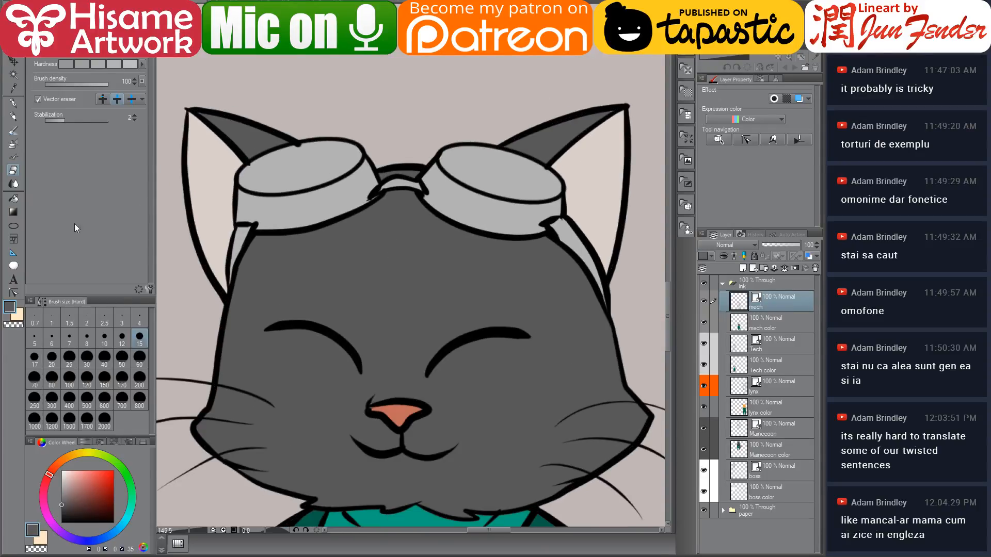
Step: Adjust the end of the left ear's upper outline where it overshoots the goggles, and select the ear's outer outline
{"action": "left_click", "coordinate": [13, 292]}
{"action": "left_click", "coordinate": [300, 143]}
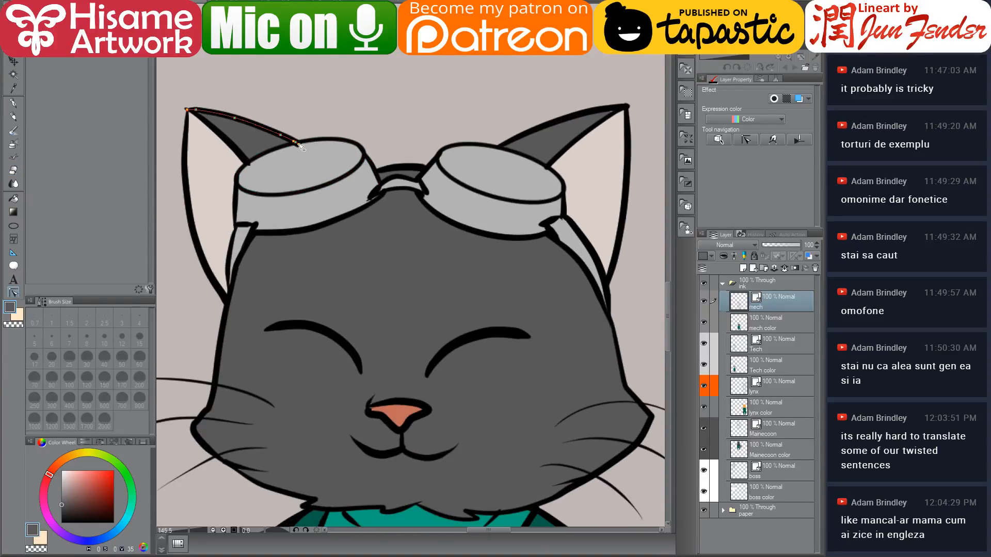
{"action": "left_click", "coordinate": [512, 227]}
{"action": "left_click", "coordinate": [190, 206]}
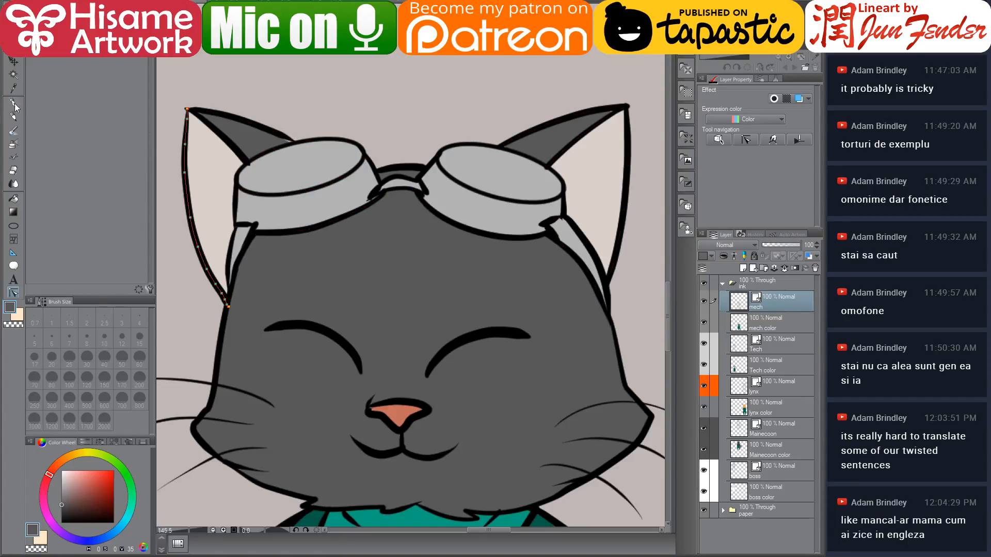
Step: Touch up the fur beside the nose with the dark grey pen on the mech color layer
{"action": "left_click", "coordinate": [13, 104]}
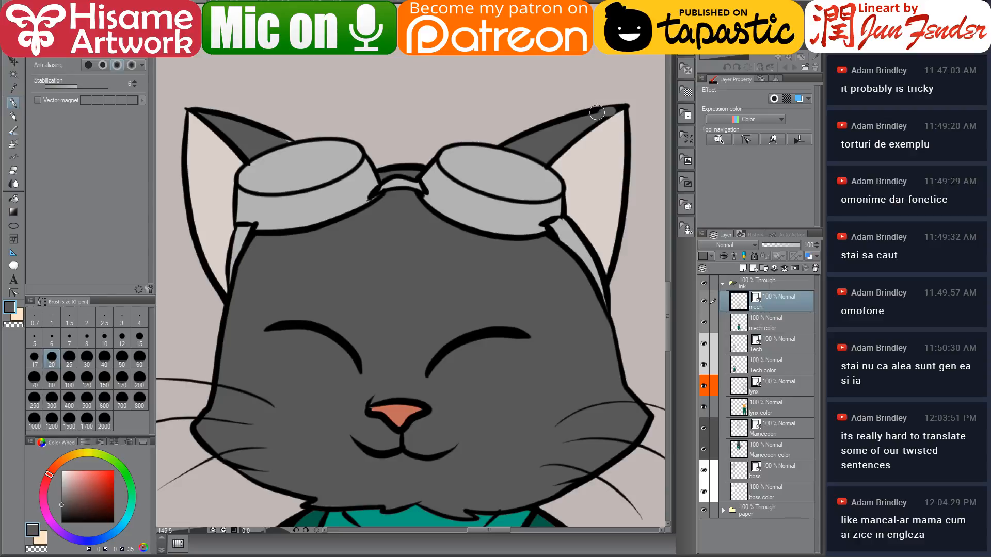
{"action": "left_click", "coordinate": [762, 321]}
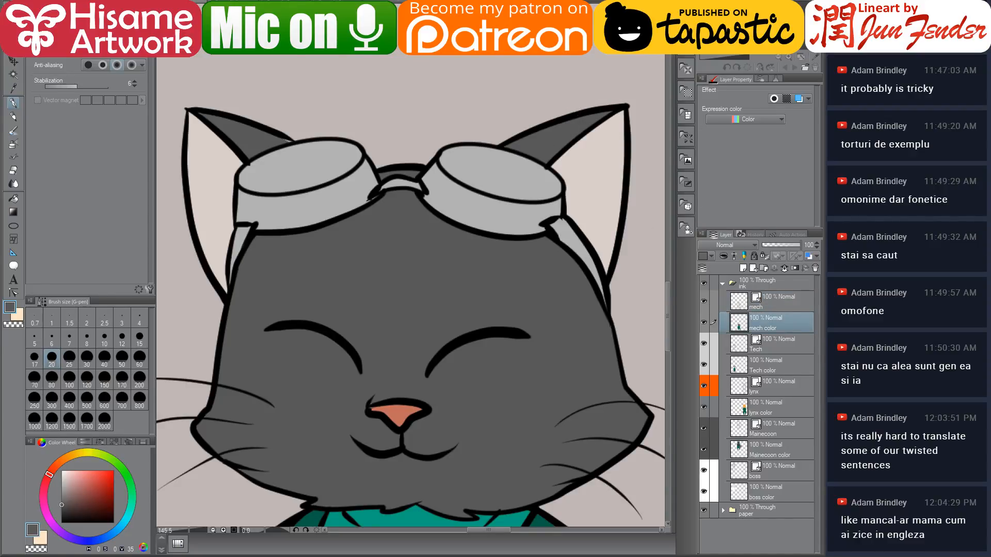
{"action": "left_click", "coordinate": [398, 409], "text": "alt"}
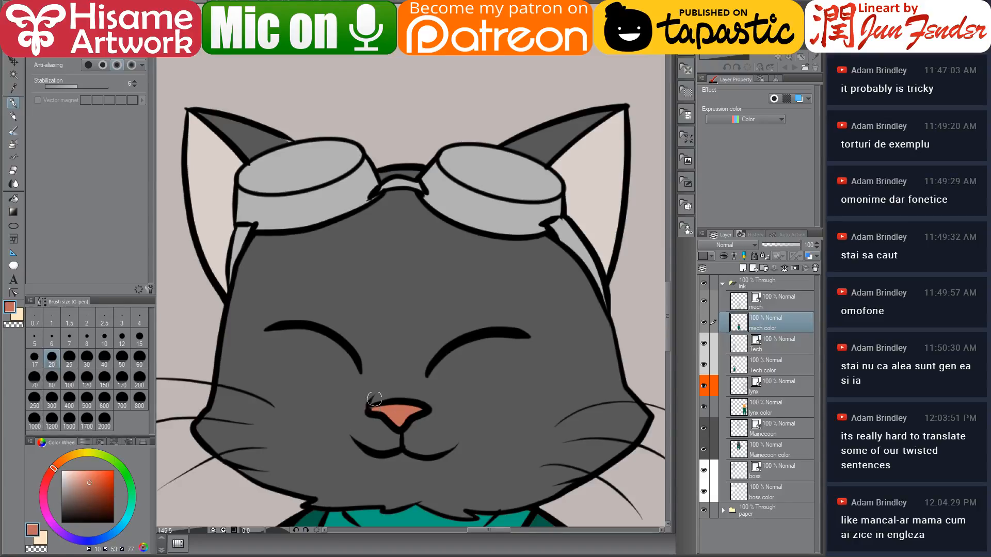
{"action": "left_click", "coordinate": [376, 394], "text": "alt"}
{"action": "left_click_drag", "start_coordinate": [370, 395], "coordinate": [355, 385]}
{"action": "scroll", "coordinate": [408, 353], "scroll_direction": "down", "scroll_amount": 5}
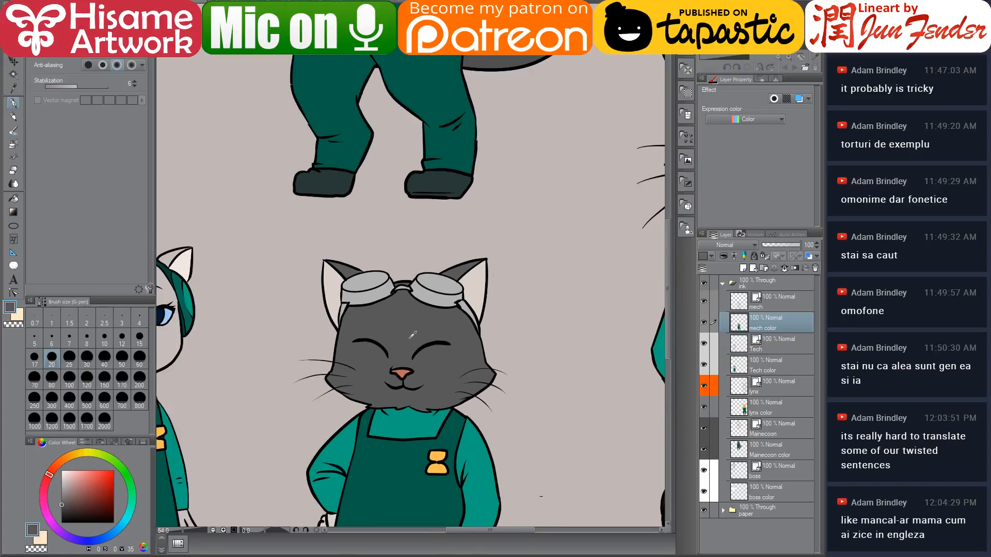
Step: Reduce the pen size to 12, pick the golden goggle strap colour from page_37, and fill the strap piece beside the left goggle
{"action": "left_click_drag", "start_coordinate": [463, 334], "coordinate": [467, 371]}
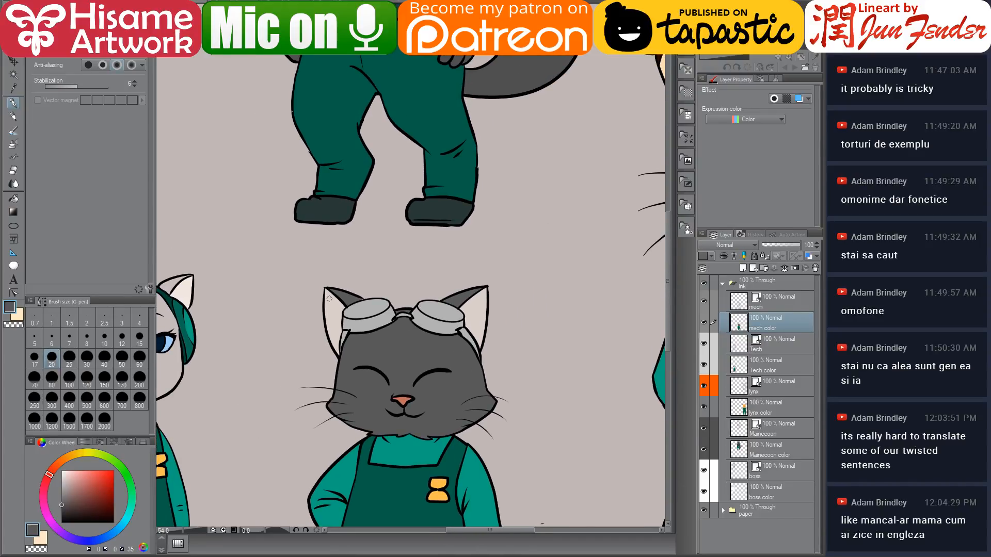
{"action": "scroll", "coordinate": [363, 330], "scroll_direction": "up", "scroll_amount": 5}
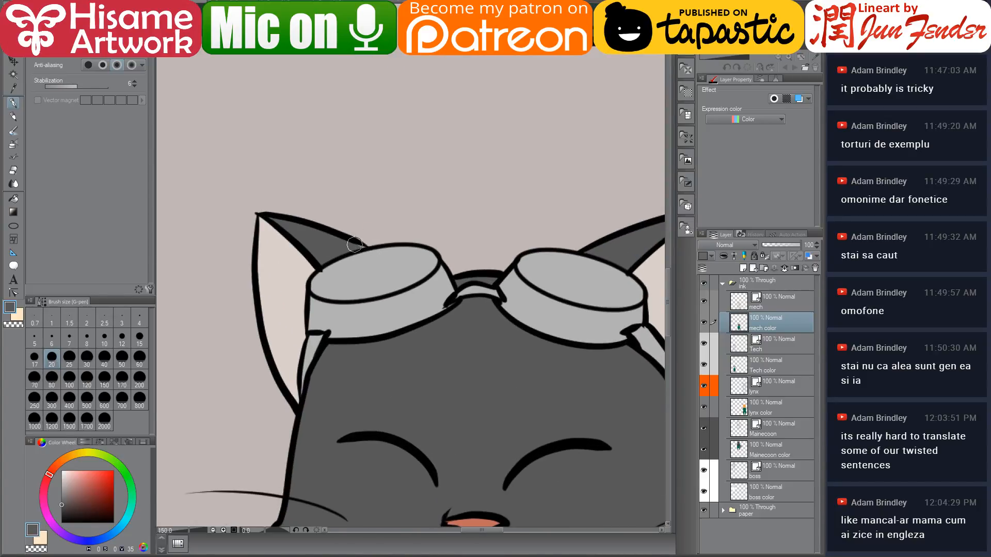
{"action": "key", "text": "bracketleft"}
{"action": "key", "text": "bracketleft"}
{"action": "key", "text": "bracketleft"}
{"action": "key", "text": "ctrl+Tab"}
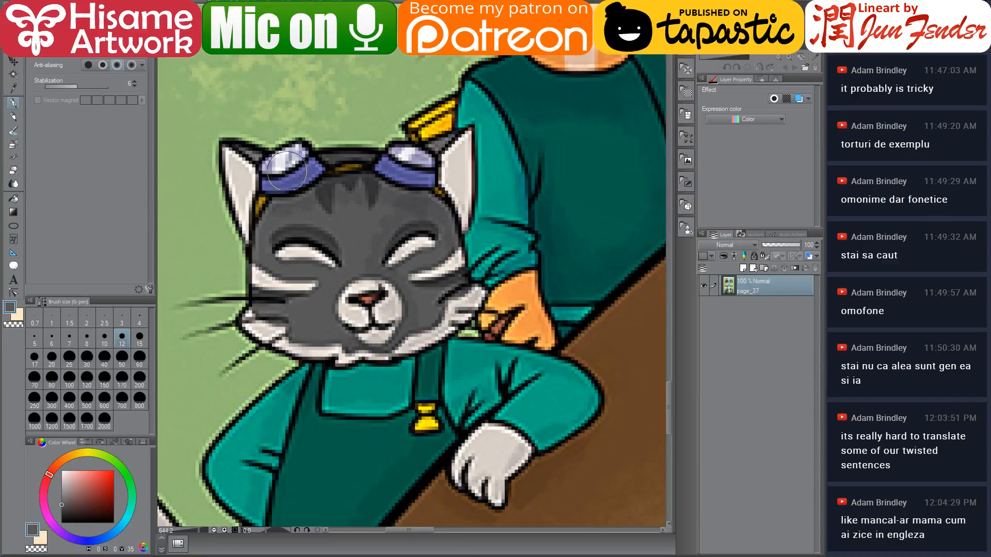
{"action": "left_click", "coordinate": [266, 196], "text": "alt"}
{"action": "key", "text": "ctrl+Tab"}
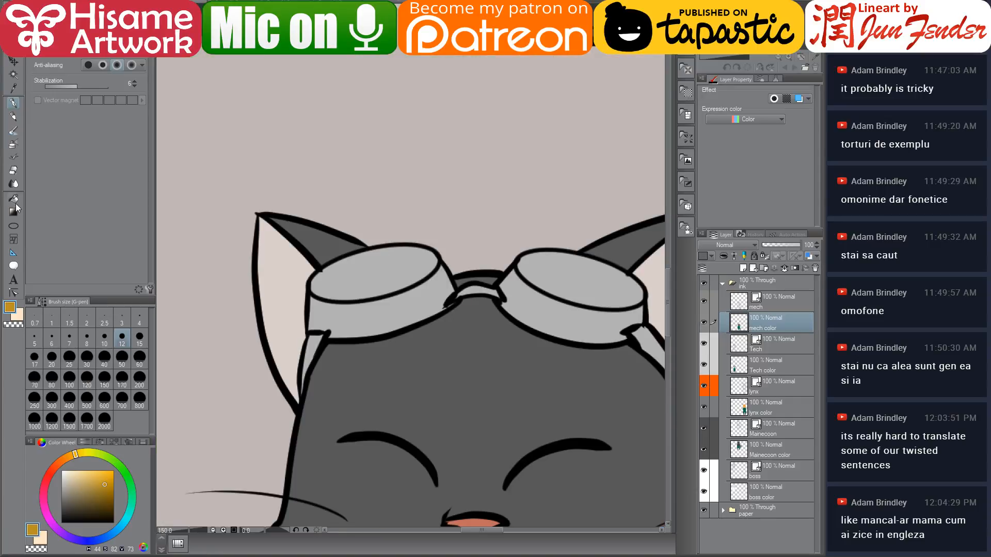
{"action": "key", "text": "g"}
{"action": "left_click", "coordinate": [318, 341]}
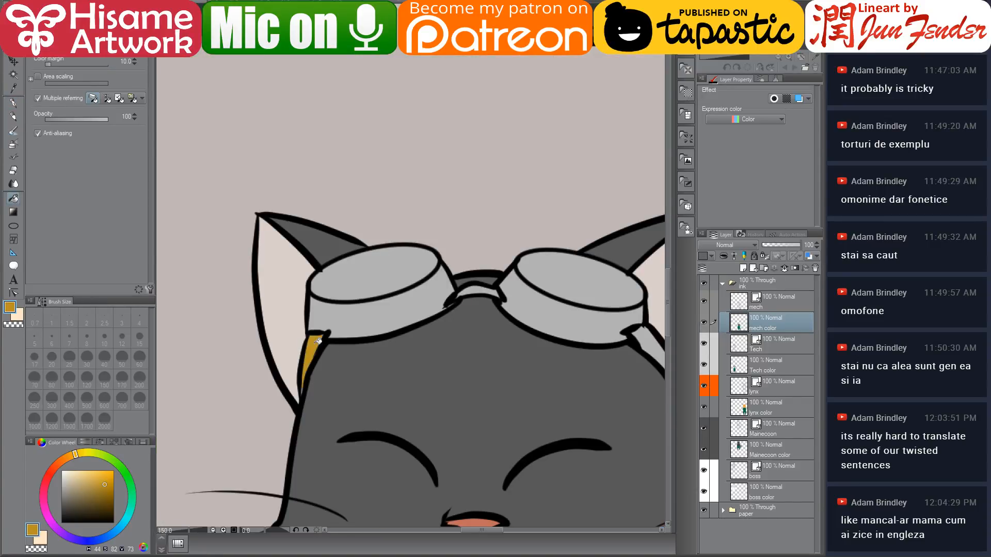
Step: Fill the goggles' bridge and the strap piece beside the right goggle with the golden strap colour
{"action": "left_click", "coordinate": [475, 288]}
{"action": "scroll", "coordinate": [494, 301], "scroll_direction": "right", "scroll_amount": 5}
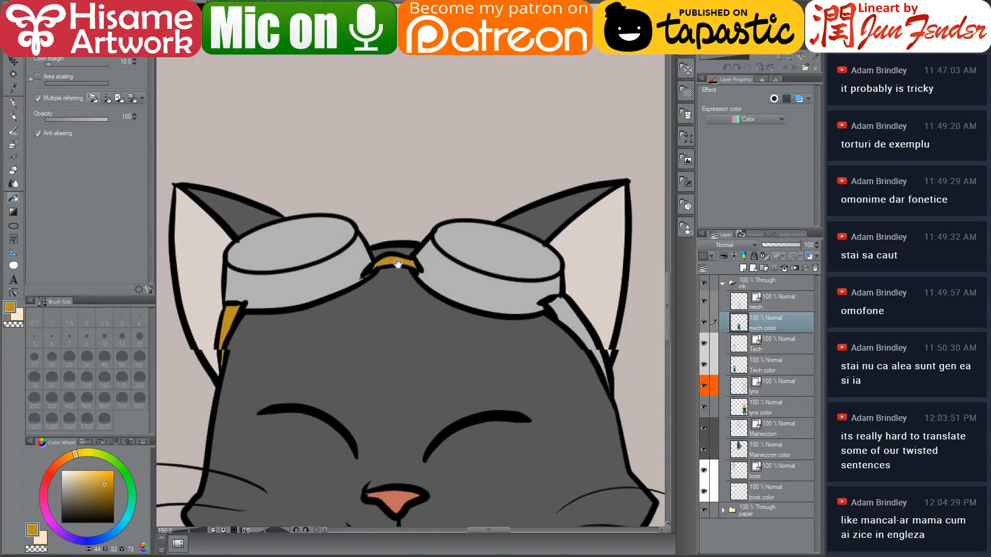
{"action": "left_click", "coordinate": [554, 305]}
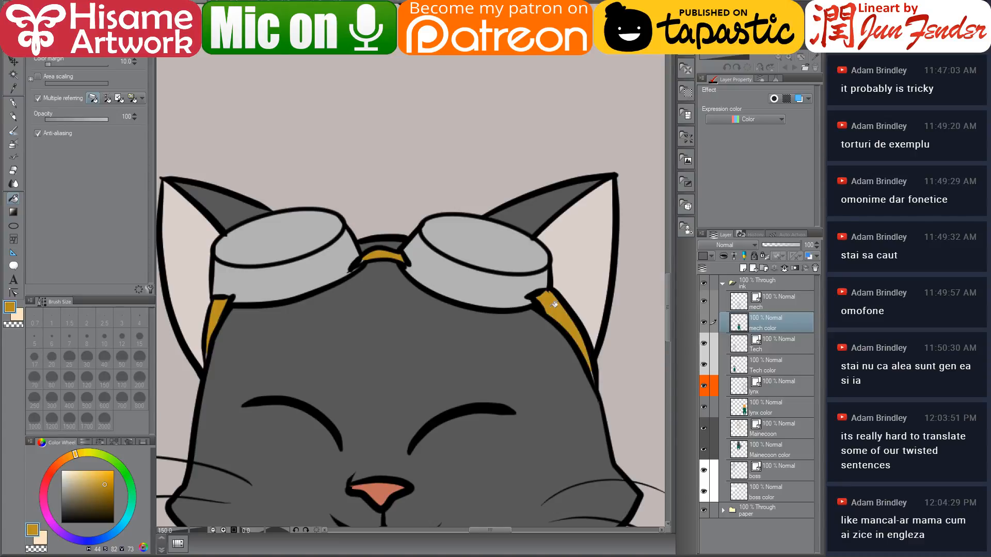
Step: Touch up the unfilled corners of the golden strap and bridge with the size 12 G-pen
{"action": "left_click", "coordinate": [14, 103]}
{"action": "left_click_drag", "start_coordinate": [292, 372], "coordinate": [378, 356]}
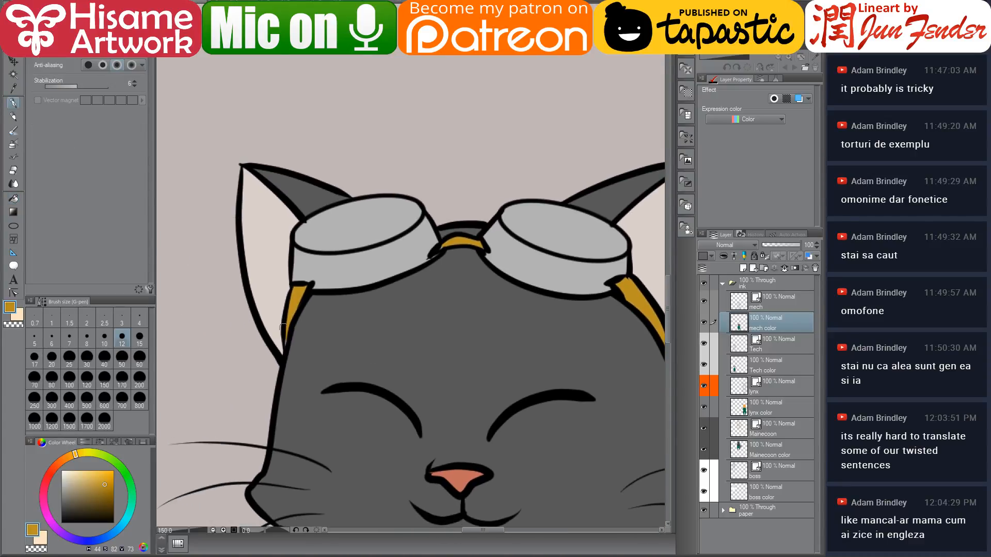
{"action": "left_click_drag", "start_coordinate": [285, 338], "coordinate": [284, 344]}
{"action": "left_click_drag", "start_coordinate": [444, 246], "coordinate": [438, 249]}
{"action": "left_click_drag", "start_coordinate": [572, 313], "coordinate": [475, 271]}
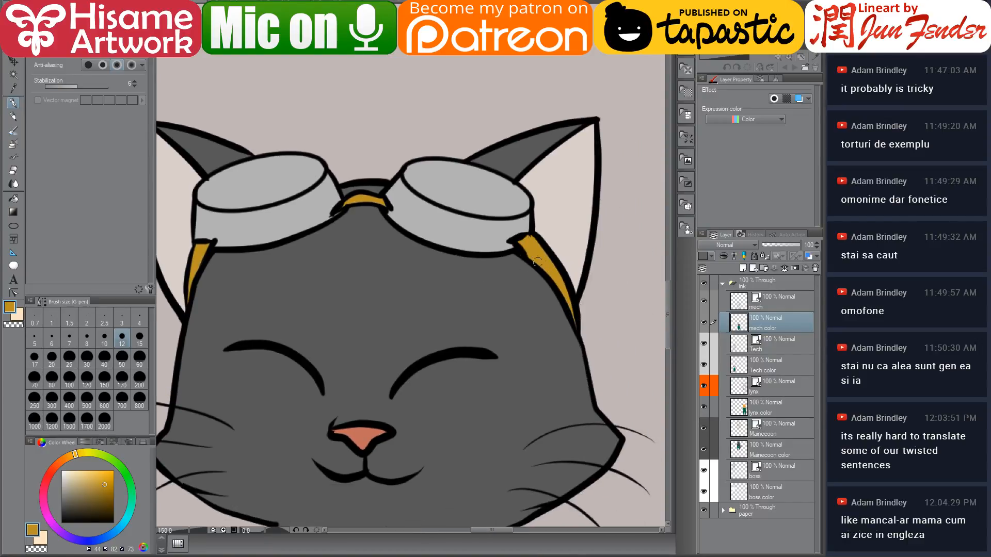
{"action": "left_click_drag", "start_coordinate": [463, 260], "coordinate": [565, 271]}
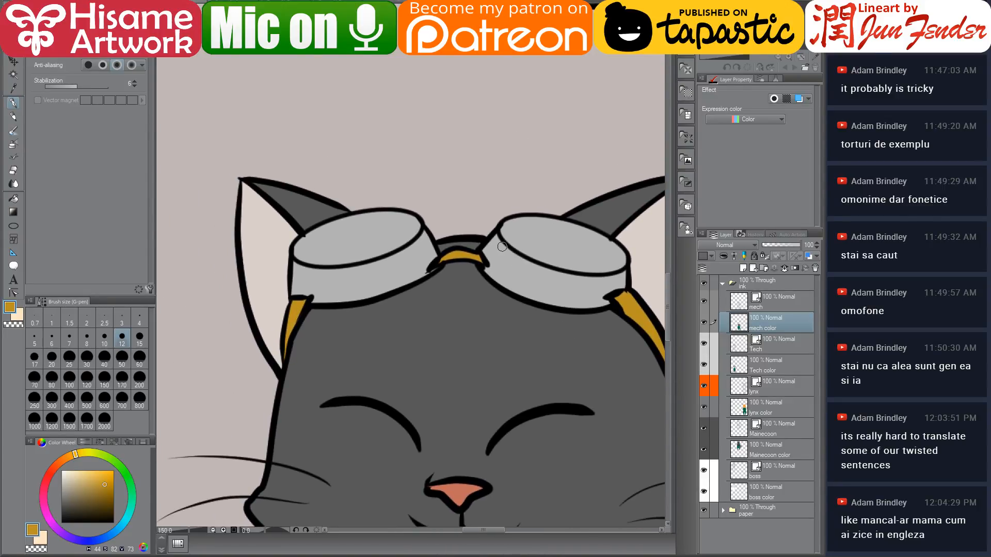
{"action": "left_click_drag", "start_coordinate": [521, 325], "coordinate": [472, 235]}
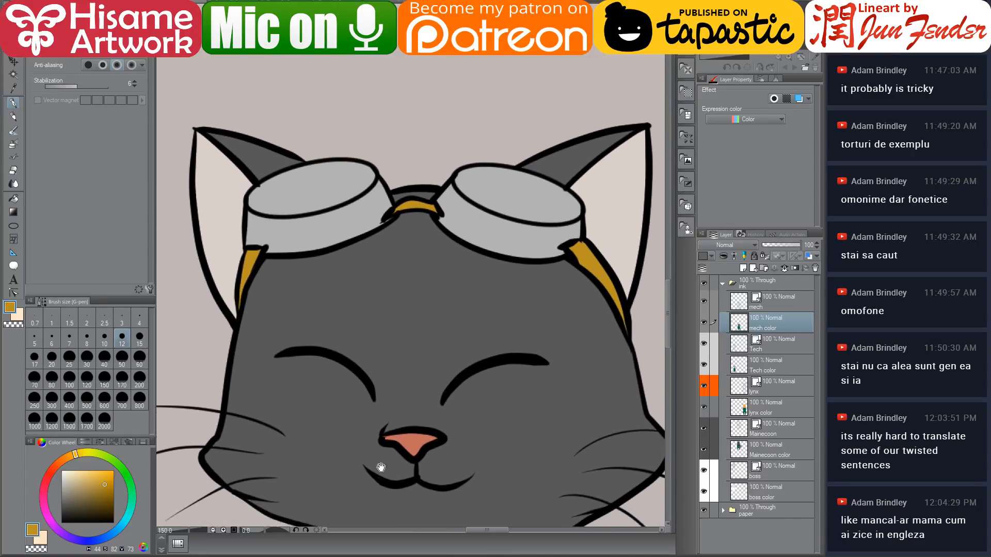
Step: Pick the dark grey fur colour from the face and touch up the cheek fur around the whiskers
{"action": "left_click_drag", "start_coordinate": [260, 512], "coordinate": [314, 383]}
{"action": "left_click", "coordinate": [315, 383], "text": "alt"}
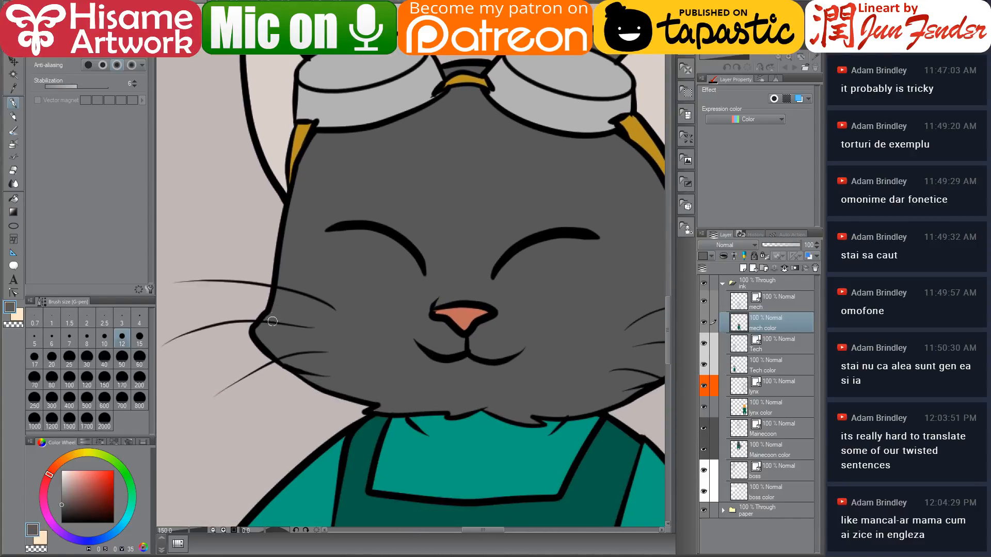
{"action": "mouse_move", "coordinate": [489, 292]}
{"action": "left_mouse_down"}
{"action": "mouse_move", "coordinate": [368, 331]}
{"action": "mouse_move", "coordinate": [387, 336]}
{"action": "left_mouse_up"}
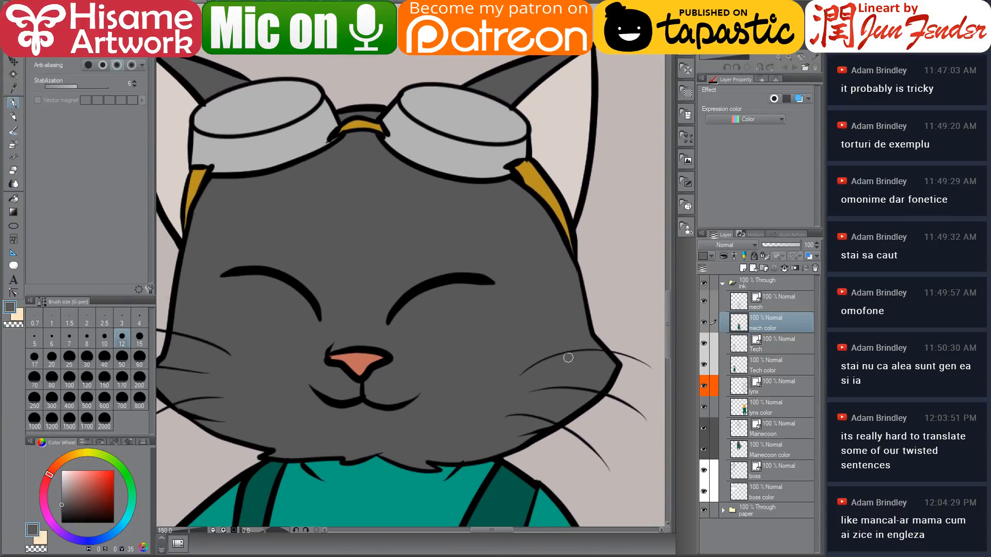
{"action": "left_click_drag", "start_coordinate": [408, 273], "coordinate": [469, 325]}
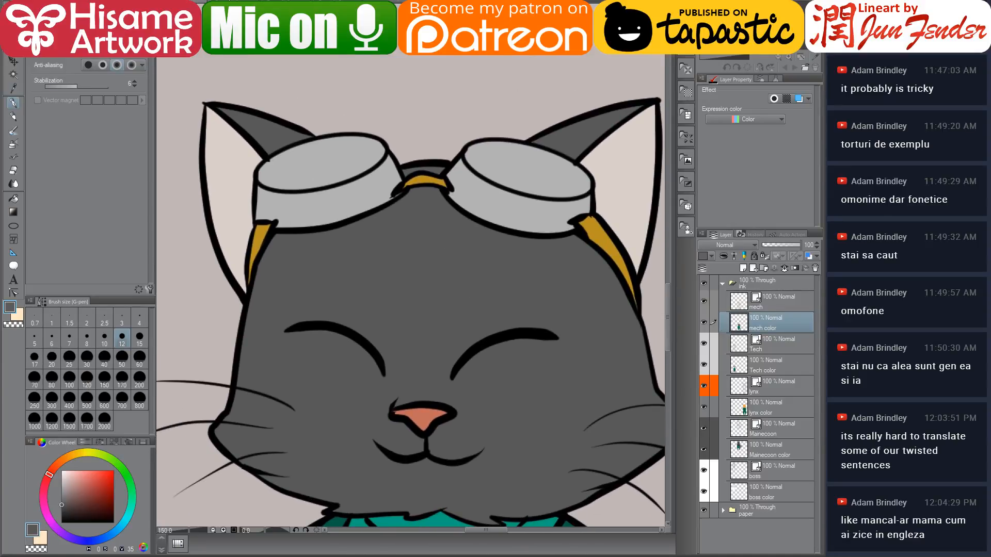
Step: Pick the dark blue goggle colour from page_37, fill the sides of both goggles, and touch up the corner by the bridge
{"action": "left_click", "coordinate": [233, 7]}
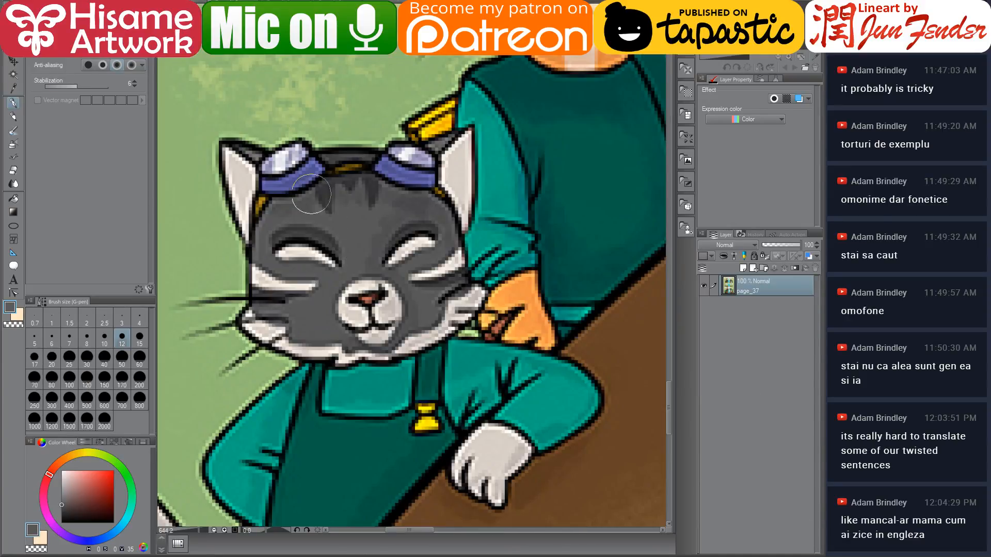
{"action": "left_click", "coordinate": [305, 174], "text": "alt"}
{"action": "key", "text": "ctrl+Tab"}
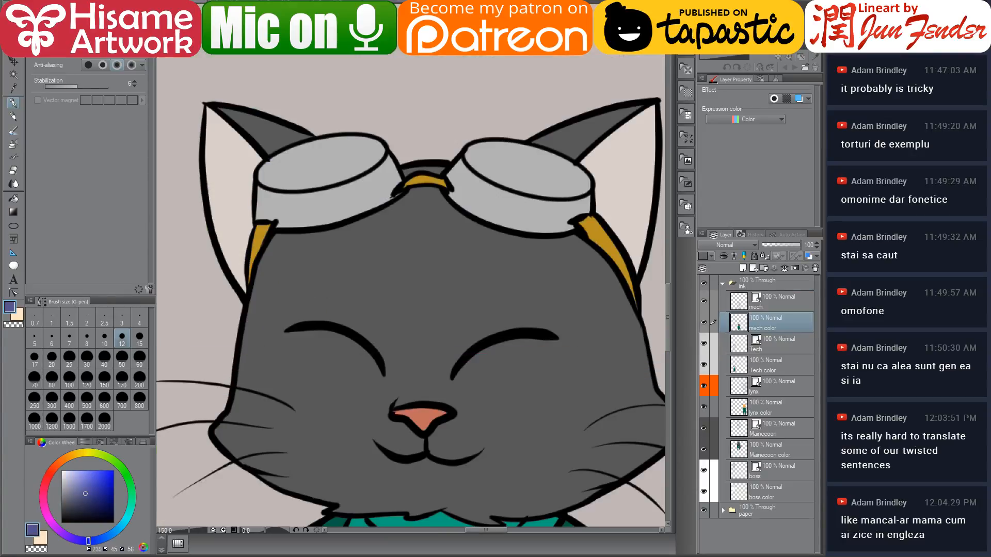
{"action": "left_click", "coordinate": [13, 198]}
{"action": "left_click", "coordinate": [326, 207]}
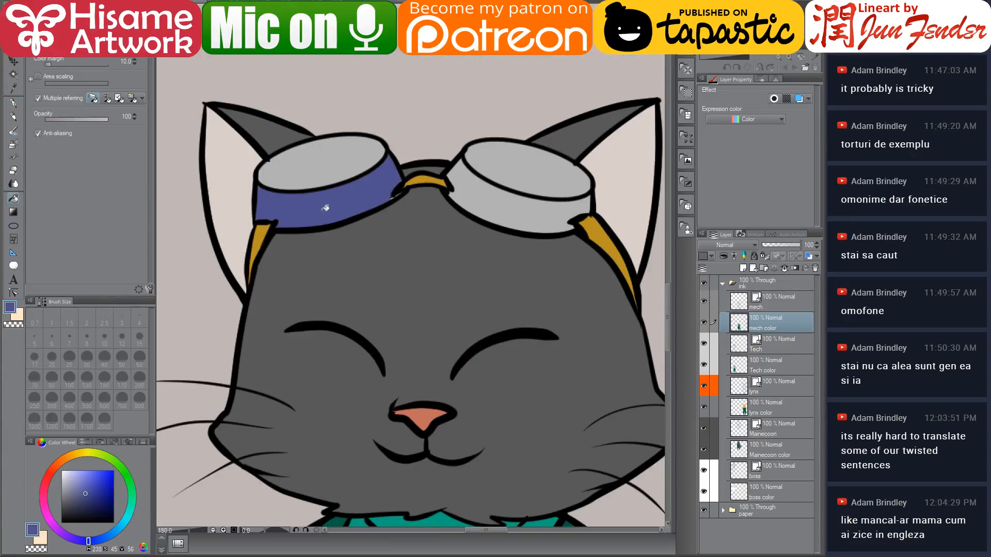
{"action": "left_click", "coordinate": [505, 203]}
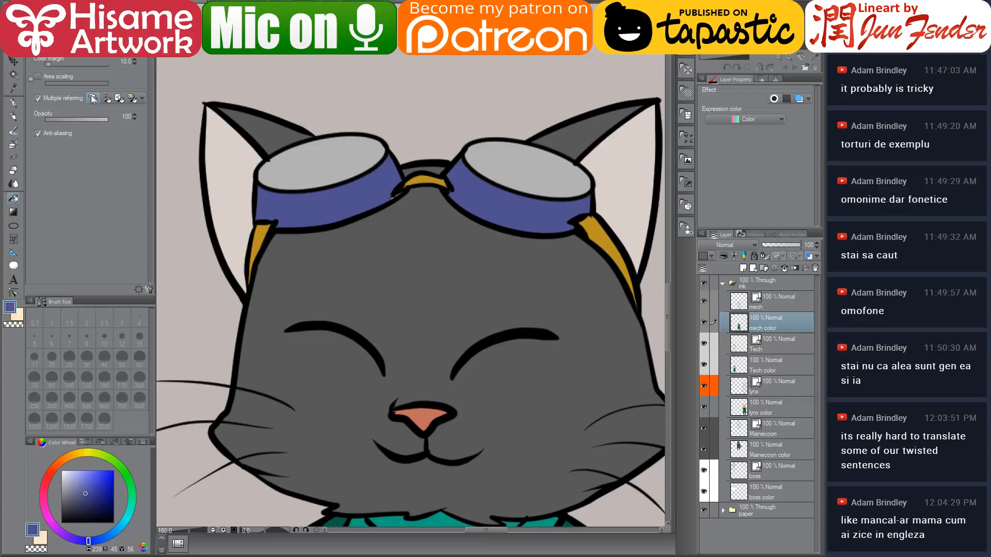
{"action": "left_click", "coordinate": [14, 103]}
{"action": "left_click_drag", "start_coordinate": [398, 195], "coordinate": [392, 198]}
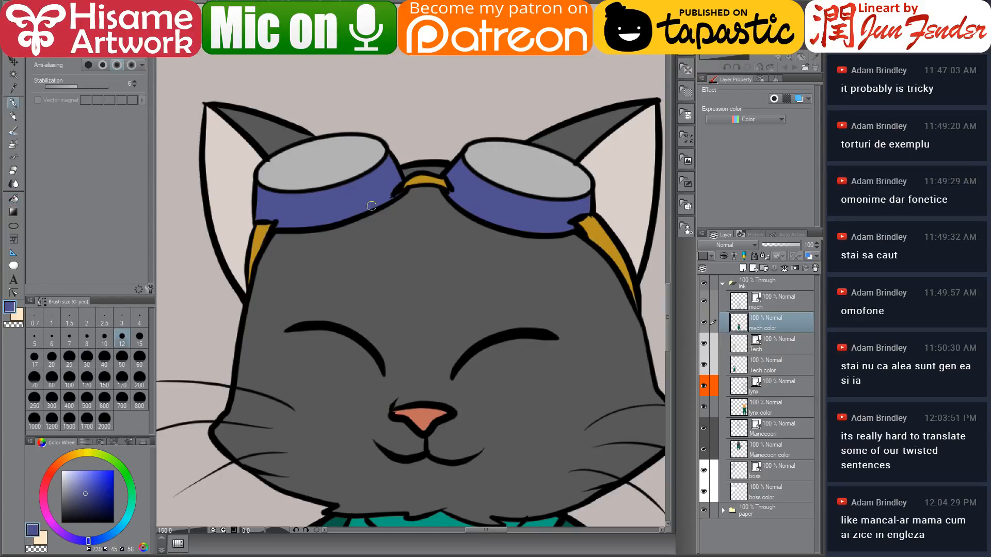
Step: Pick the light lavender lens colour from page_37 and fill both goggle lenses with it
{"action": "key", "text": "ctrl+Tab"}
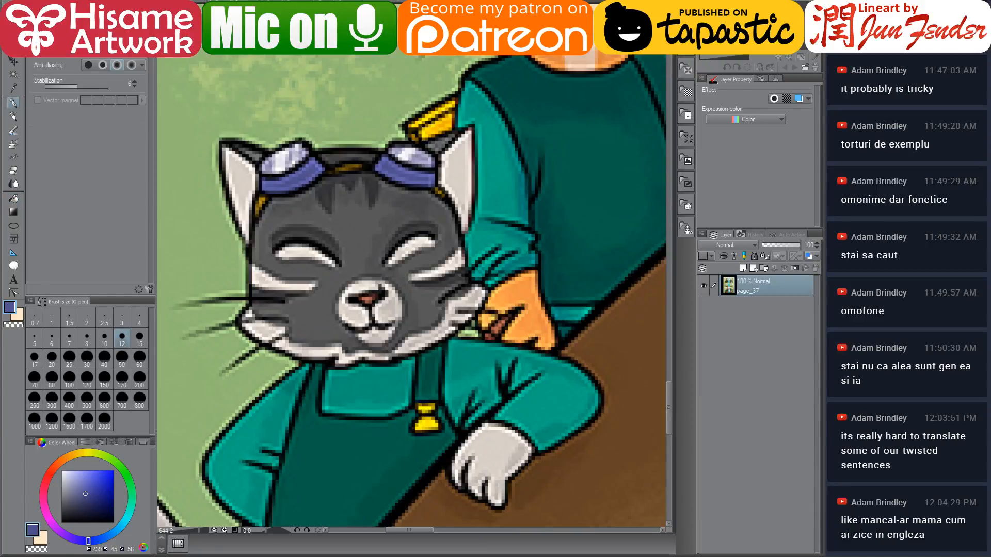
{"action": "left_click", "coordinate": [267, 162], "text": "alt"}
{"action": "key", "text": "ctrl+Tab"}
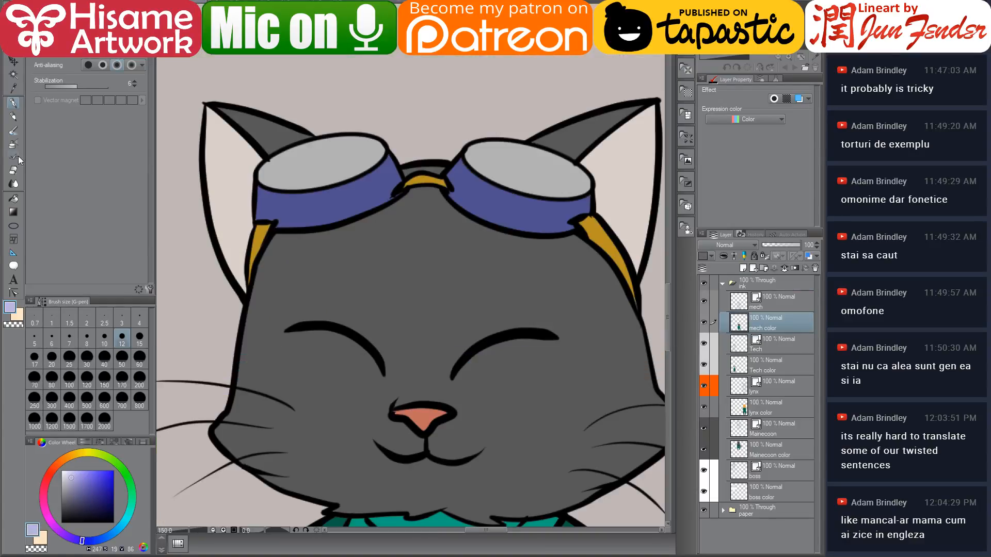
{"action": "left_click", "coordinate": [14, 201]}
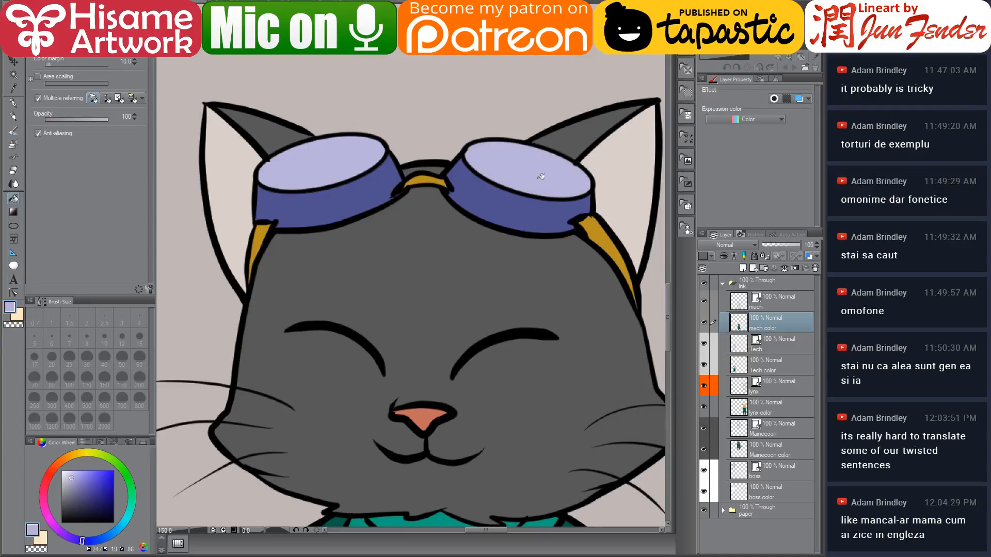
{"action": "left_click", "coordinate": [307, 209], "text": "alt"}
Step: Auto-select the mechanic cat's dark grey face fur together with the small patch above the goggles' bridge
{"action": "scroll", "coordinate": [304, 203], "scroll_direction": "down", "scroll_amount": 6}
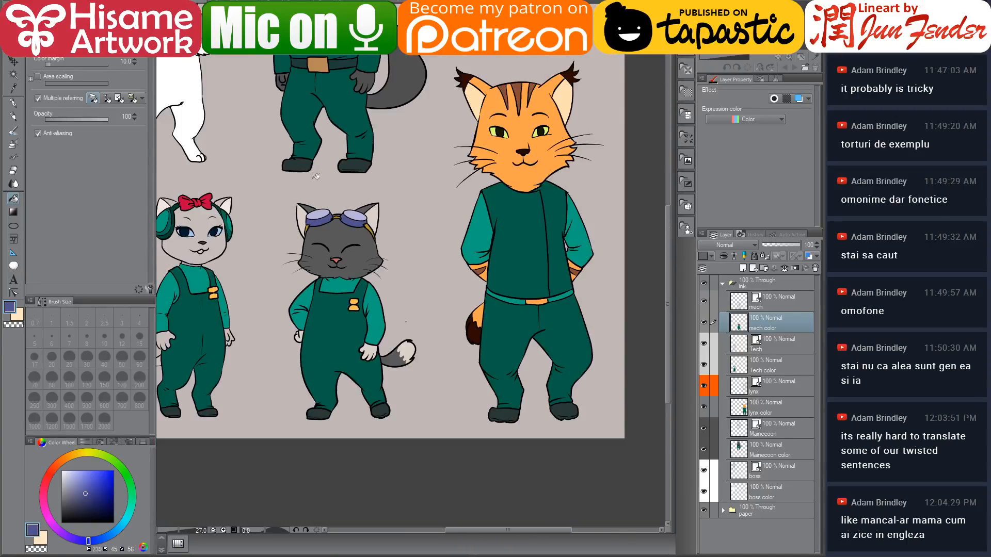
{"action": "left_click_drag", "start_coordinate": [316, 176], "coordinate": [415, 226]}
{"action": "mouse_move", "coordinate": [405, 174]}
{"action": "left_mouse_down"}
{"action": "mouse_move", "coordinate": [428, 271]}
{"action": "mouse_move", "coordinate": [418, 260]}
{"action": "mouse_move", "coordinate": [418, 187]}
{"action": "left_mouse_up"}
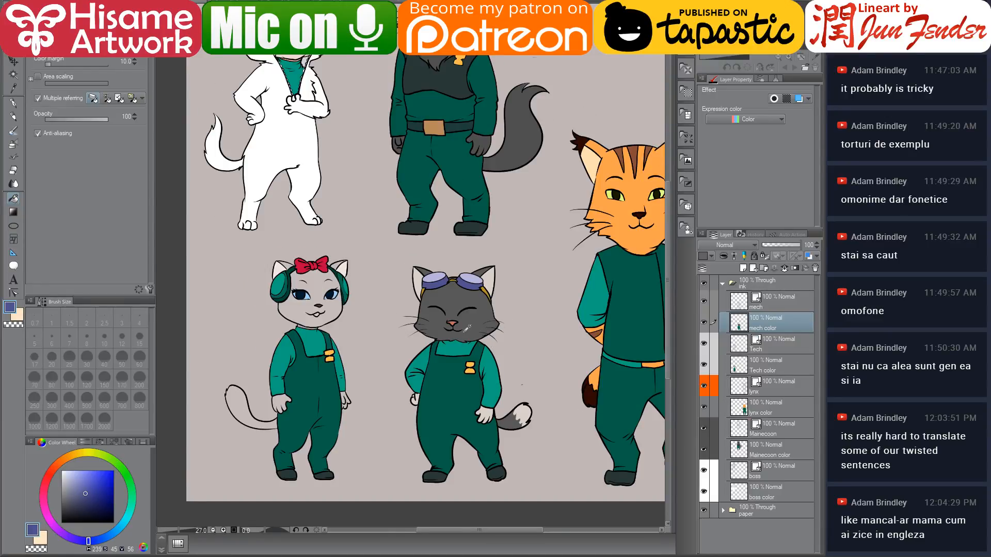
{"action": "scroll", "coordinate": [467, 328], "scroll_direction": "up", "scroll_amount": 7}
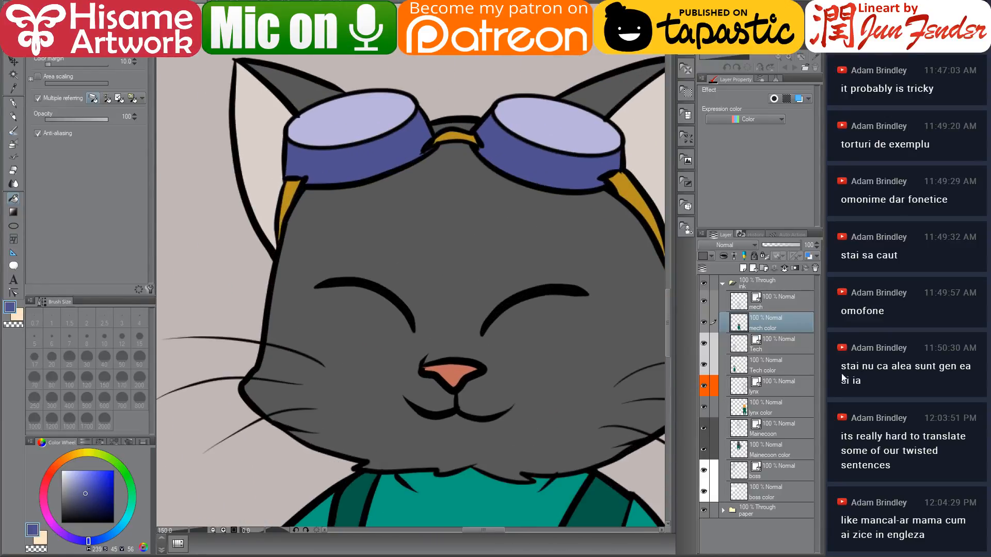
{"action": "left_click", "coordinate": [13, 75]}
{"action": "left_click", "coordinate": [439, 170]}
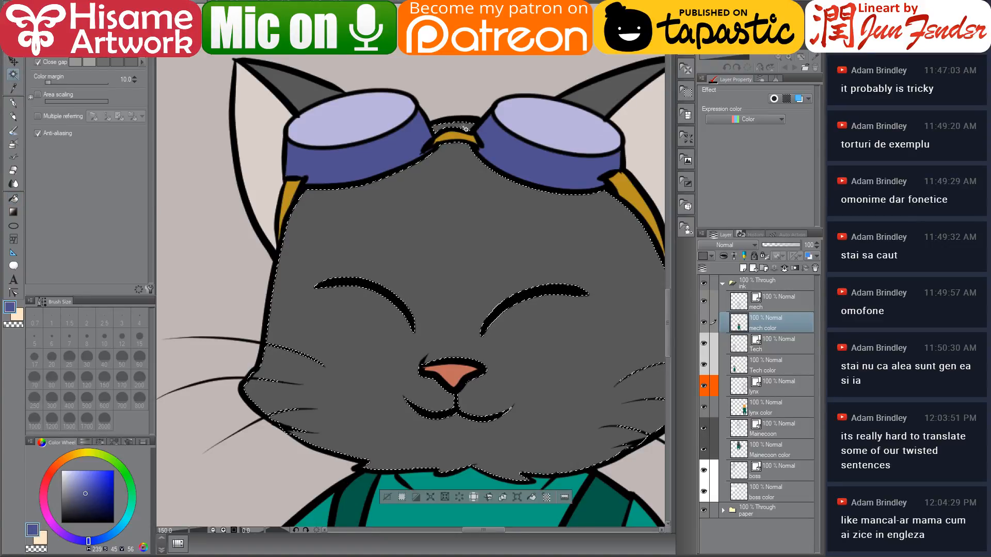
Step: Add the areas under the eye lines, whiskers and mouth to the face selection by marking over them
{"action": "left_click", "coordinate": [10, 62]}
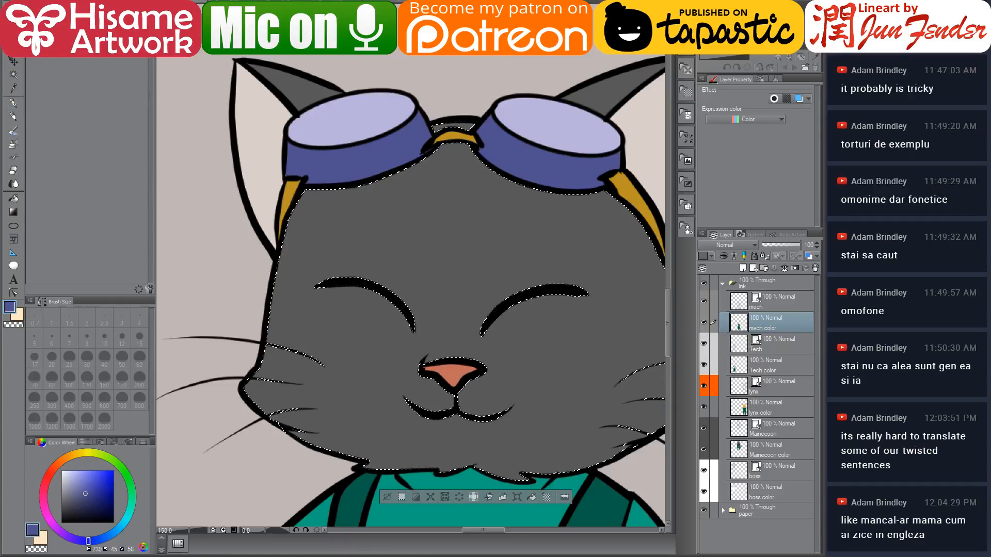
{"action": "mouse_move", "coordinate": [322, 307]}
{"action": "left_mouse_down"}
{"action": "mouse_move", "coordinate": [436, 328]}
{"action": "mouse_move", "coordinate": [309, 299]}
{"action": "left_mouse_up"}
{"action": "mouse_move", "coordinate": [270, 341]}
{"action": "left_mouse_down"}
{"action": "mouse_move", "coordinate": [258, 371]}
{"action": "mouse_move", "coordinate": [281, 409]}
{"action": "mouse_move", "coordinate": [266, 343]}
{"action": "mouse_move", "coordinate": [313, 325]}
{"action": "left_mouse_up"}
{"action": "mouse_move", "coordinate": [539, 262]}
{"action": "left_mouse_down"}
{"action": "mouse_move", "coordinate": [478, 310]}
{"action": "mouse_move", "coordinate": [479, 271]}
{"action": "mouse_move", "coordinate": [537, 263]}
{"action": "left_mouse_up"}
{"action": "left_click_drag", "start_coordinate": [456, 392], "coordinate": [467, 396]}
{"action": "left_click_drag", "start_coordinate": [467, 395], "coordinate": [383, 392]}
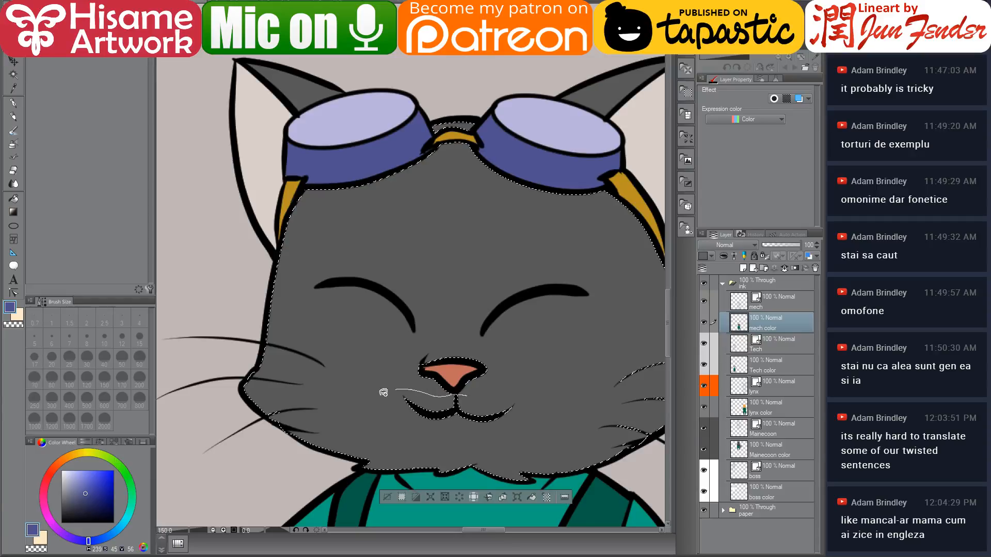
{"action": "left_click_drag", "start_coordinate": [471, 377], "coordinate": [460, 390]}
{"action": "left_click_drag", "start_coordinate": [532, 253], "coordinate": [449, 242]}
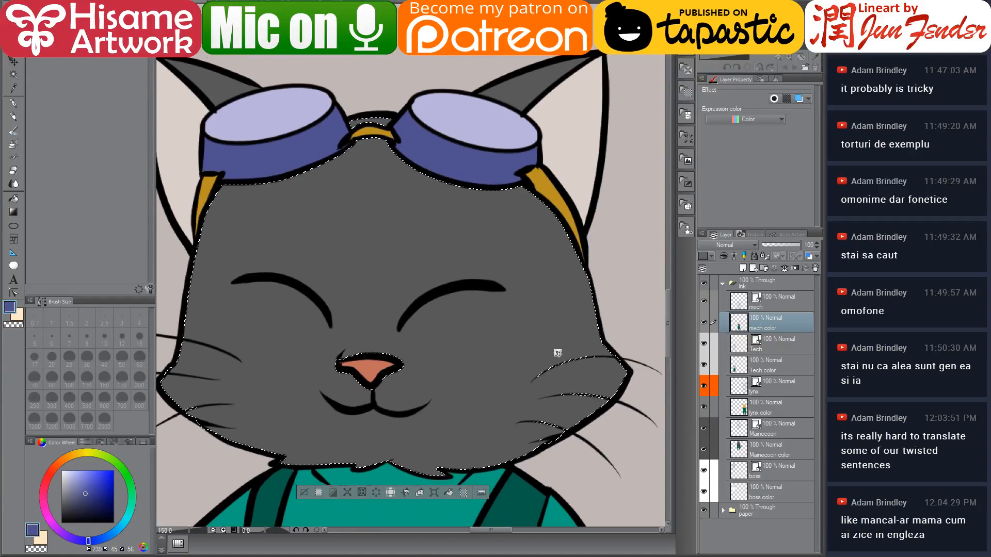
{"action": "mouse_move", "coordinate": [621, 366]}
{"action": "left_mouse_down"}
{"action": "mouse_move", "coordinate": [514, 355]}
{"action": "mouse_move", "coordinate": [501, 425]}
{"action": "mouse_move", "coordinate": [523, 441]}
{"action": "mouse_move", "coordinate": [551, 435]}
{"action": "mouse_move", "coordinate": [621, 367]}
{"action": "left_mouse_up"}
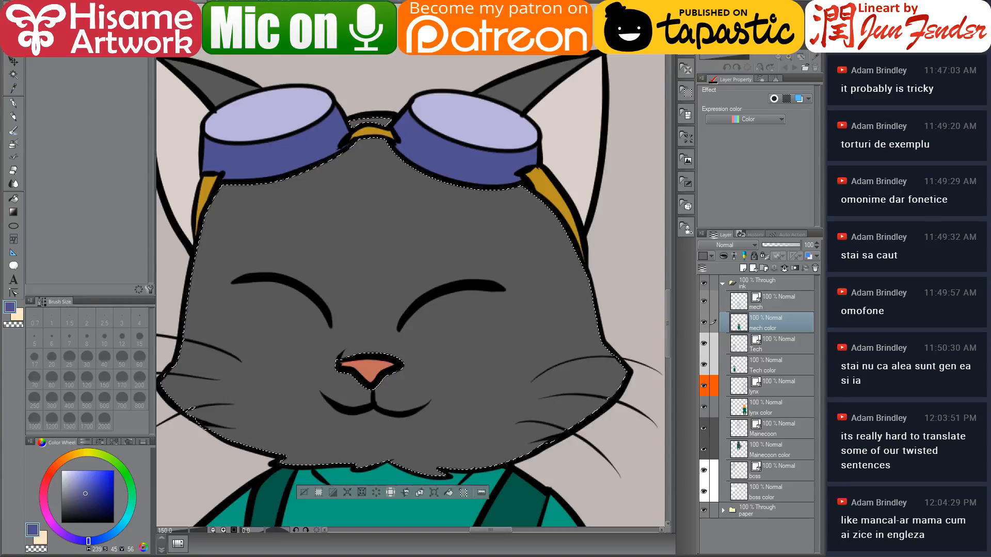
Step: Pick the off-white fur colour from the cat's hand on page_37 and outline a rounded muzzle around the nose and mouth
{"action": "key", "text": "ctrl+Tab"}
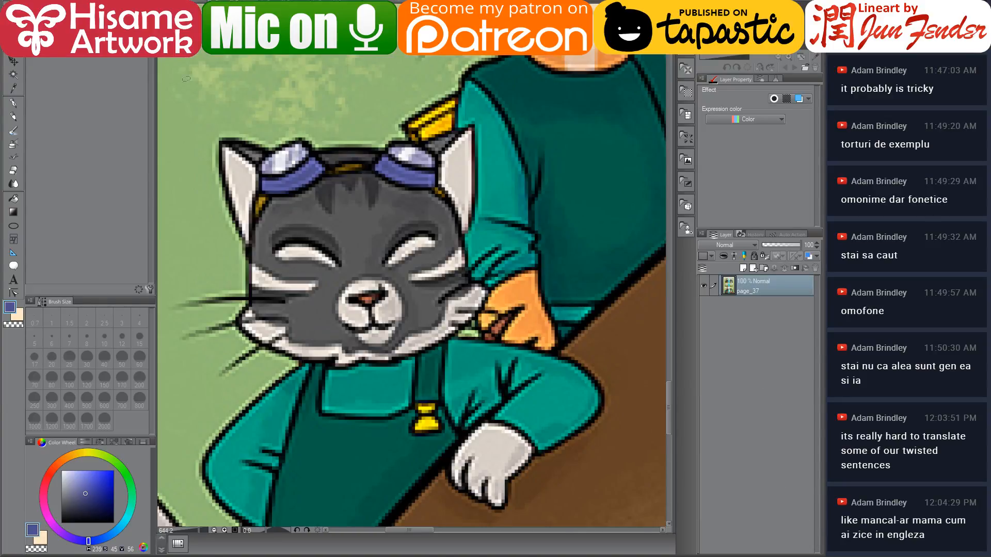
{"action": "left_click", "coordinate": [14, 103]}
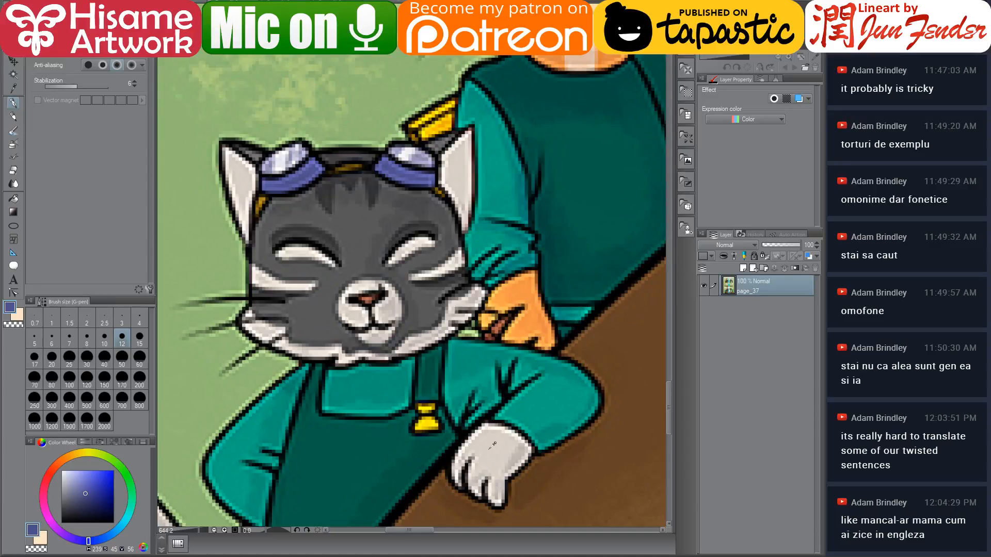
{"action": "left_click", "coordinate": [492, 445], "text": "alt"}
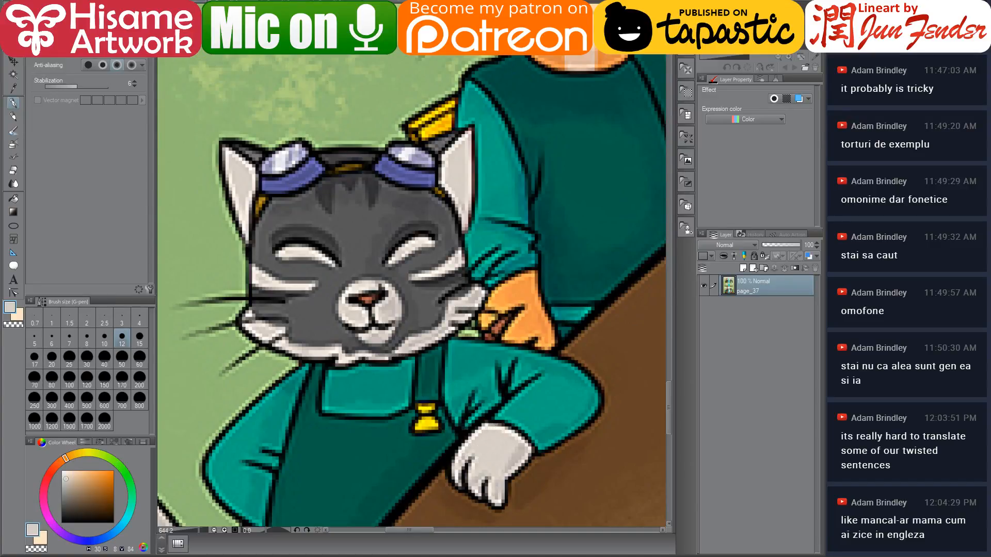
{"action": "key", "text": "ctrl+Tab"}
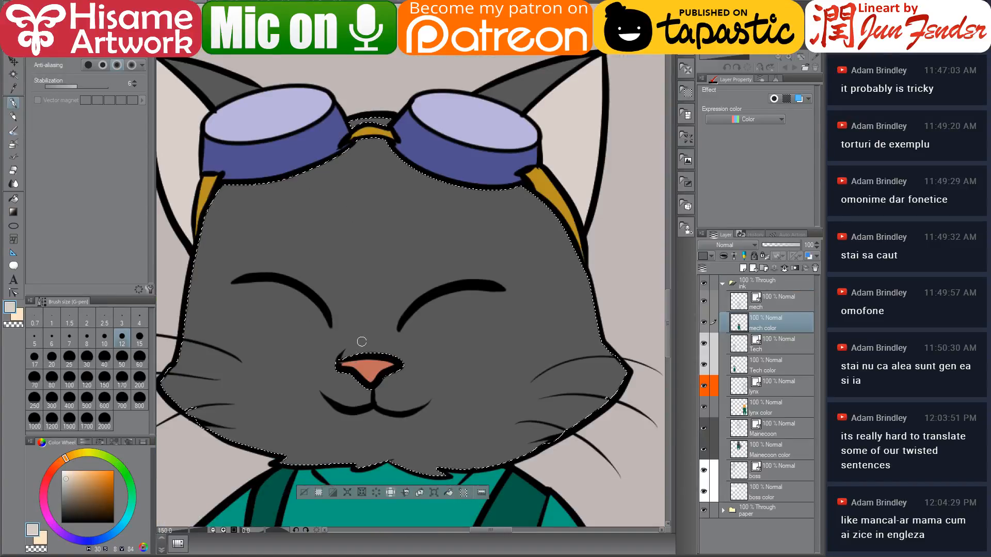
{"action": "key", "text": "ctrl+Tab"}
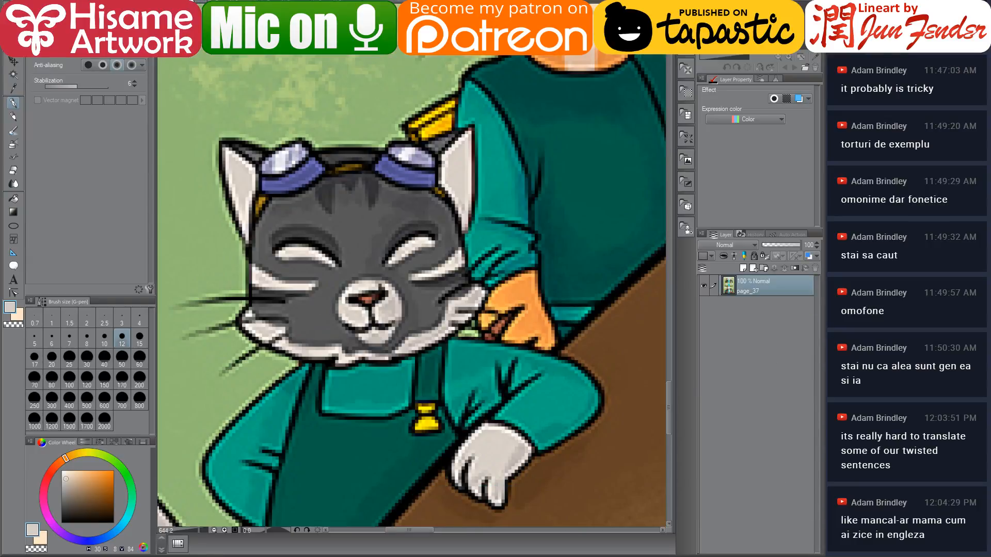
{"action": "key", "text": "ctrl+Tab"}
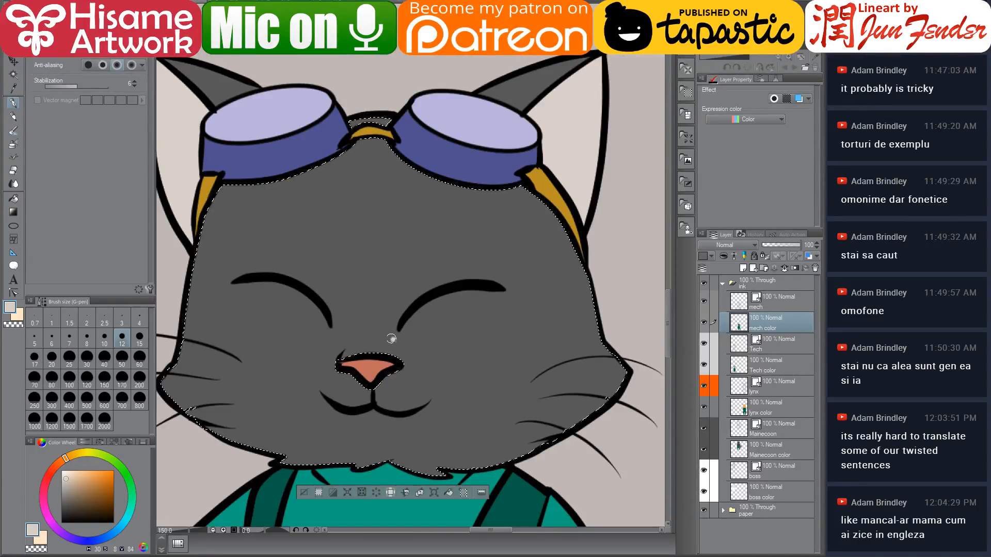
{"action": "mouse_move", "coordinate": [317, 373]}
{"action": "left_mouse_down"}
{"action": "mouse_move", "coordinate": [331, 424]}
{"action": "mouse_move", "coordinate": [361, 431]}
{"action": "mouse_move", "coordinate": [410, 426]}
{"action": "mouse_move", "coordinate": [441, 405]}
{"action": "mouse_move", "coordinate": [446, 381]}
{"action": "left_mouse_up"}
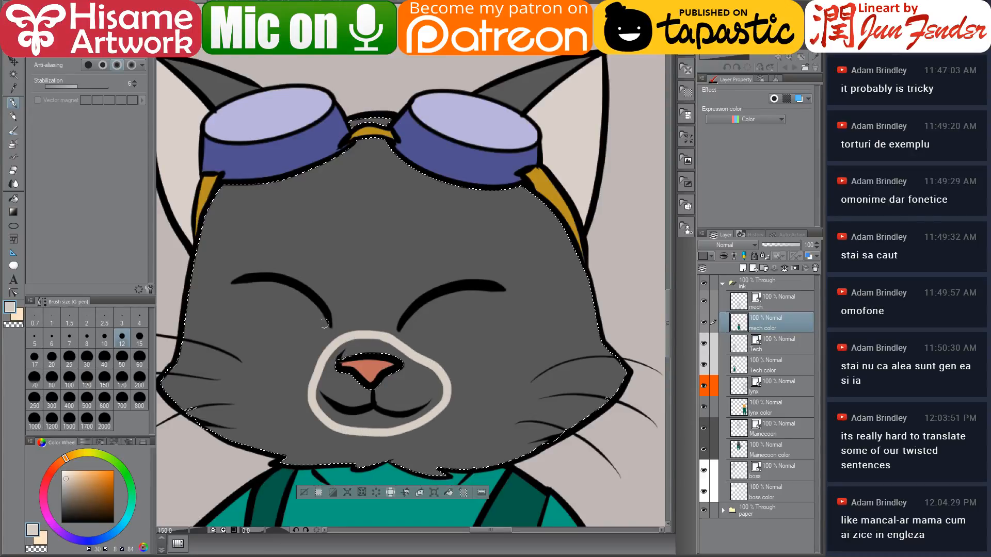
Step: Fill the outlined muzzle around the mechanic cat's nose and mouth with off-white, using progressively larger brush sizes up to 50
{"action": "key", "text": "bracketright"}
{"action": "key", "text": "bracketright"}
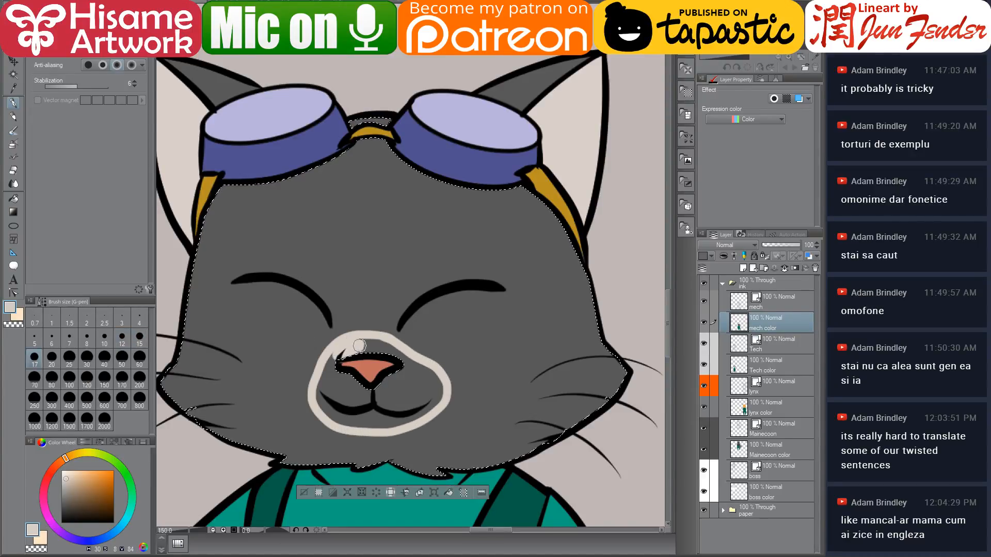
{"action": "left_click_drag", "start_coordinate": [360, 345], "coordinate": [374, 345]}
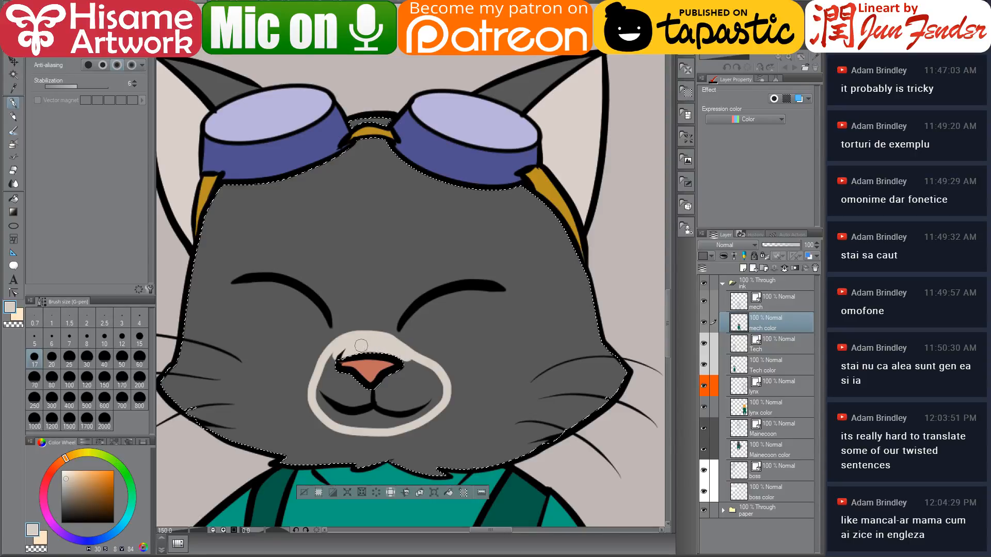
{"action": "left_click_drag", "start_coordinate": [405, 364], "coordinate": [370, 404]}
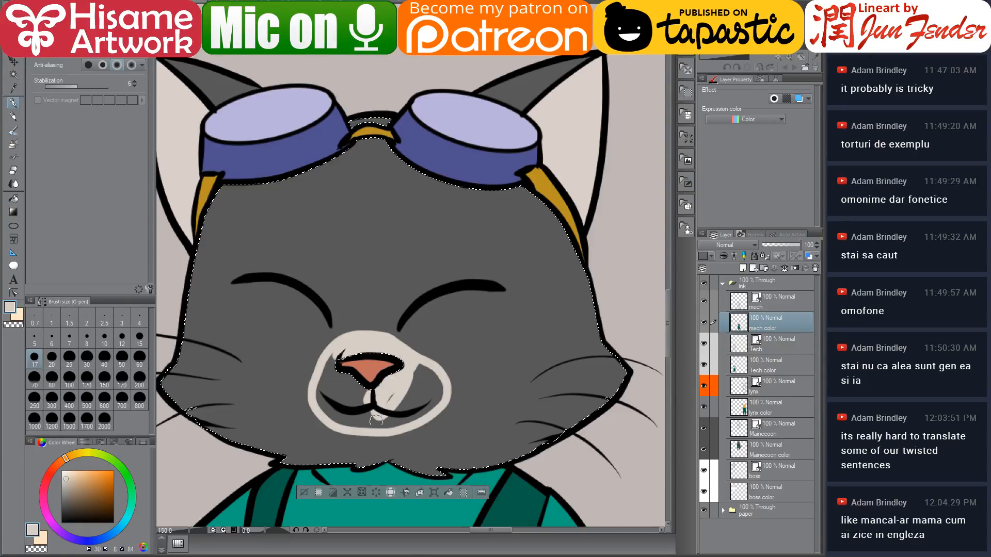
{"action": "key", "text": "bracketright"}
{"action": "key", "text": "bracketright"}
{"action": "key", "text": "bracketright"}
{"action": "key", "text": "bracketright"}
{"action": "key", "text": "bracketright"}
{"action": "mouse_move", "coordinate": [337, 355]}
{"action": "left_mouse_down"}
{"action": "mouse_move", "coordinate": [349, 410]}
{"action": "mouse_move", "coordinate": [338, 367]}
{"action": "mouse_move", "coordinate": [357, 404]}
{"action": "mouse_move", "coordinate": [336, 384]}
{"action": "mouse_move", "coordinate": [395, 386]}
{"action": "mouse_move", "coordinate": [404, 409]}
{"action": "mouse_move", "coordinate": [392, 398]}
{"action": "mouse_move", "coordinate": [412, 374]}
{"action": "mouse_move", "coordinate": [430, 397]}
{"action": "left_mouse_up"}
{"action": "mouse_move", "coordinate": [334, 410]}
{"action": "left_mouse_down"}
{"action": "mouse_move", "coordinate": [319, 389]}
{"action": "mouse_move", "coordinate": [340, 366]}
{"action": "mouse_move", "coordinate": [320, 385]}
{"action": "mouse_move", "coordinate": [325, 409]}
{"action": "mouse_move", "coordinate": [360, 413]}
{"action": "left_mouse_up"}
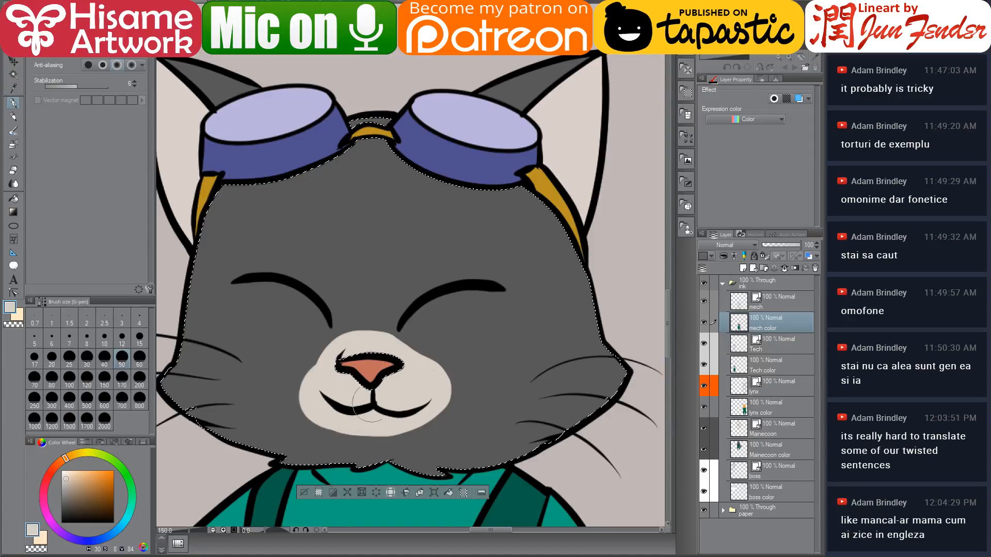
Step: Paint an off-white patch beneath each closed eye, following the markings on page_37
{"action": "key", "text": "ctrl+Tab"}
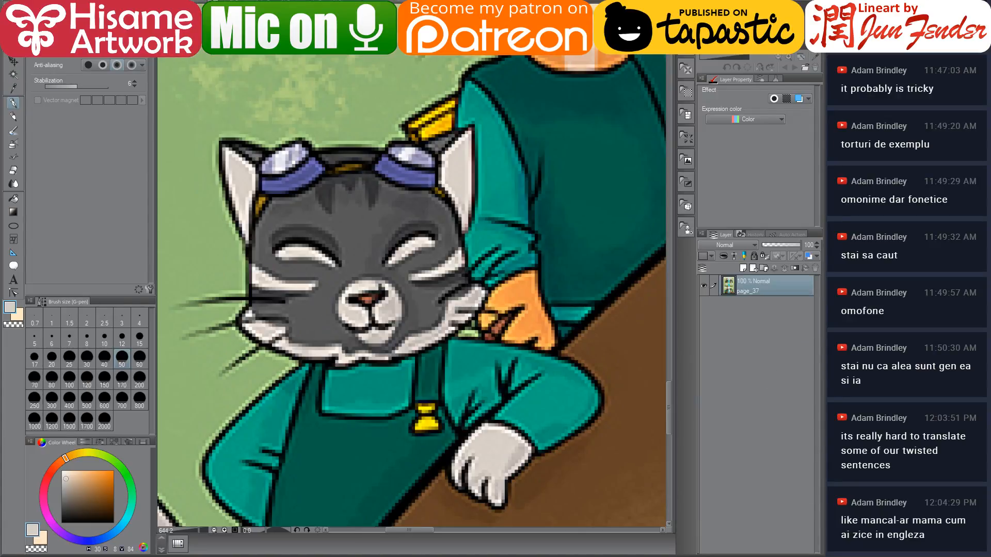
{"action": "key", "text": "ctrl+Tab"}
{"action": "mouse_move", "coordinate": [453, 294]}
{"action": "left_mouse_down"}
{"action": "mouse_move", "coordinate": [423, 308]}
{"action": "mouse_move", "coordinate": [498, 290]}
{"action": "mouse_move", "coordinate": [412, 317]}
{"action": "mouse_move", "coordinate": [503, 300]}
{"action": "left_mouse_up"}
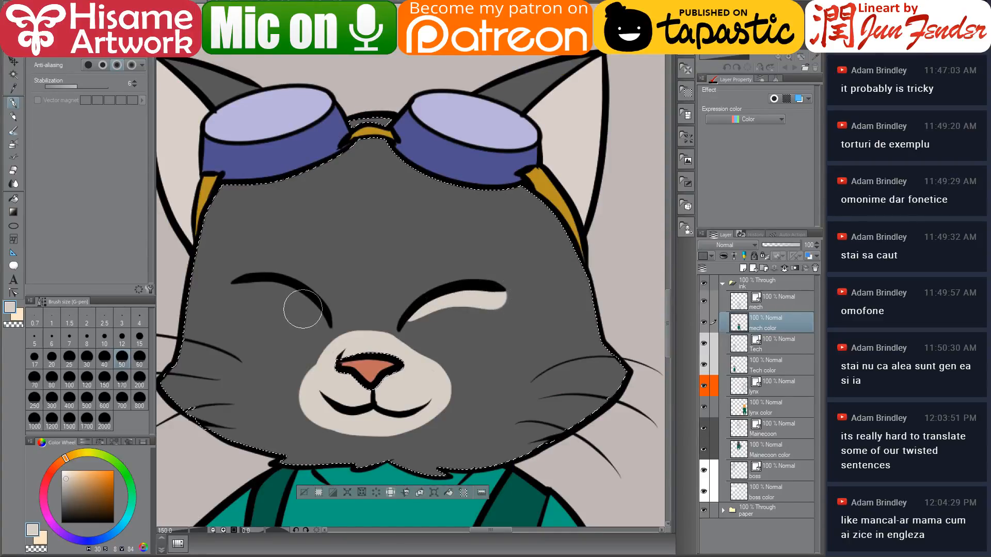
{"action": "mouse_move", "coordinate": [299, 303]}
{"action": "left_mouse_down"}
{"action": "mouse_move", "coordinate": [273, 293]}
{"action": "mouse_move", "coordinate": [232, 298]}
{"action": "mouse_move", "coordinate": [254, 303]}
{"action": "left_mouse_up"}
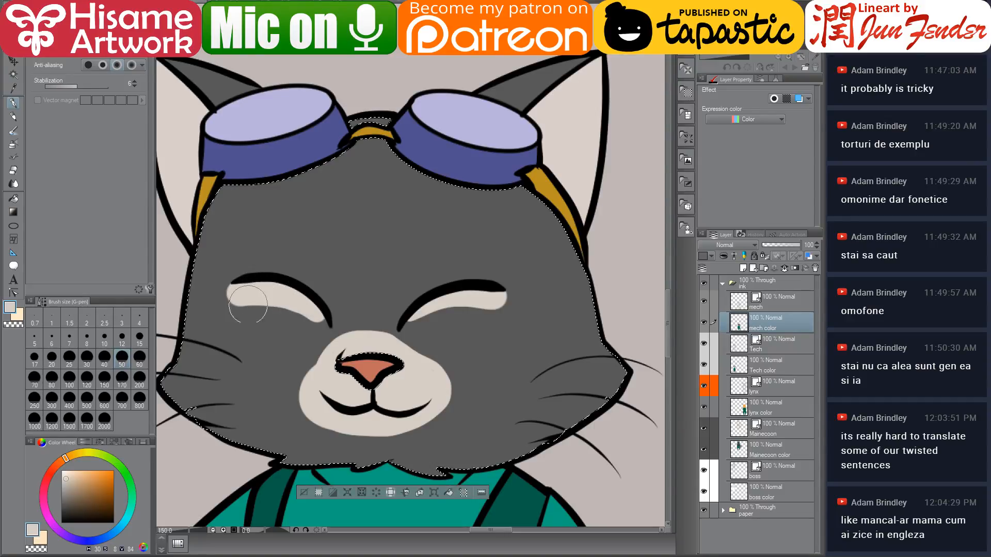
Step: Paint an off-white fur band along the lower edge of the face, from one cheek tip under the chin to the other
{"action": "left_click", "coordinate": [227, 7]}
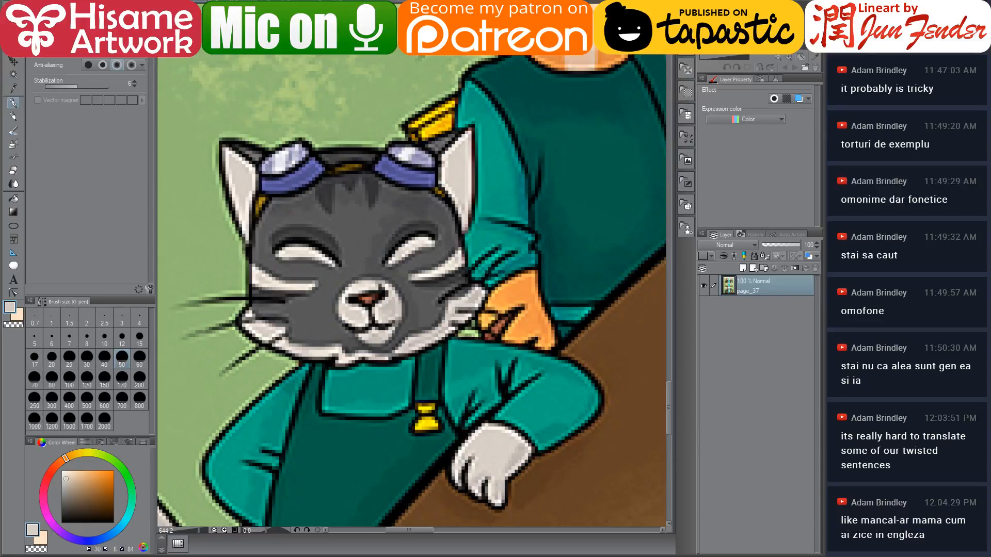
{"action": "left_click", "coordinate": [186, 7]}
{"action": "mouse_move", "coordinate": [230, 381]}
{"action": "left_mouse_down"}
{"action": "mouse_move", "coordinate": [315, 319]}
{"action": "mouse_move", "coordinate": [216, 321]}
{"action": "mouse_move", "coordinate": [265, 365]}
{"action": "mouse_move", "coordinate": [235, 360]}
{"action": "mouse_move", "coordinate": [325, 393]}
{"action": "mouse_move", "coordinate": [304, 398]}
{"action": "mouse_move", "coordinate": [488, 416]}
{"action": "mouse_move", "coordinate": [592, 401]}
{"action": "mouse_move", "coordinate": [566, 398]}
{"action": "mouse_move", "coordinate": [655, 341]}
{"action": "left_mouse_up"}
{"action": "mouse_move", "coordinate": [620, 376]}
{"action": "left_mouse_down"}
{"action": "mouse_move", "coordinate": [538, 382]}
{"action": "mouse_move", "coordinate": [537, 397]}
{"action": "mouse_move", "coordinate": [449, 413]}
{"action": "mouse_move", "coordinate": [511, 405]}
{"action": "mouse_move", "coordinate": [576, 347]}
{"action": "mouse_move", "coordinate": [629, 372]}
{"action": "left_mouse_up"}
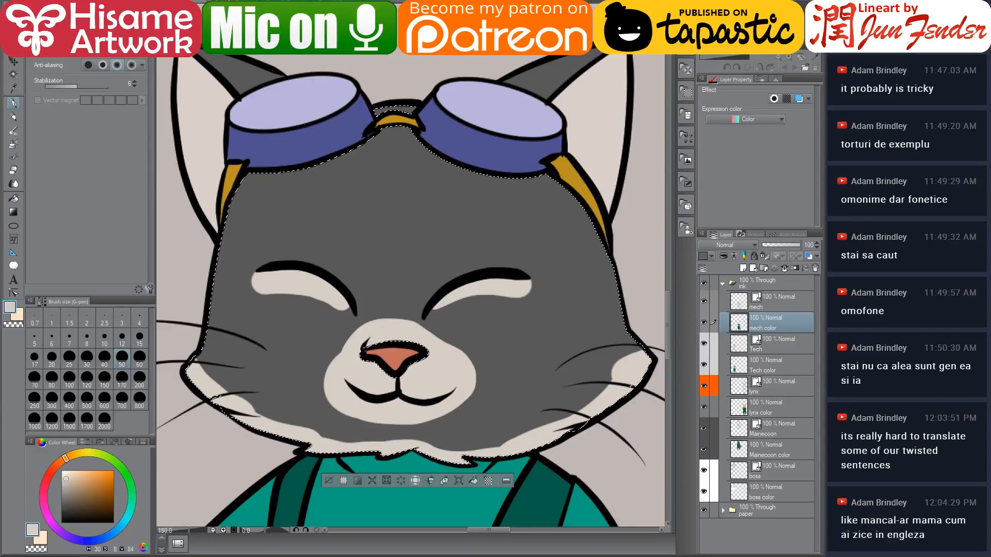
Step: Paint an off-white stripe inward from each side of the face above the whiskers, matching page_37
{"action": "key", "text": "ctrl+Tab"}
{"action": "key", "text": "ctrl+Tab"}
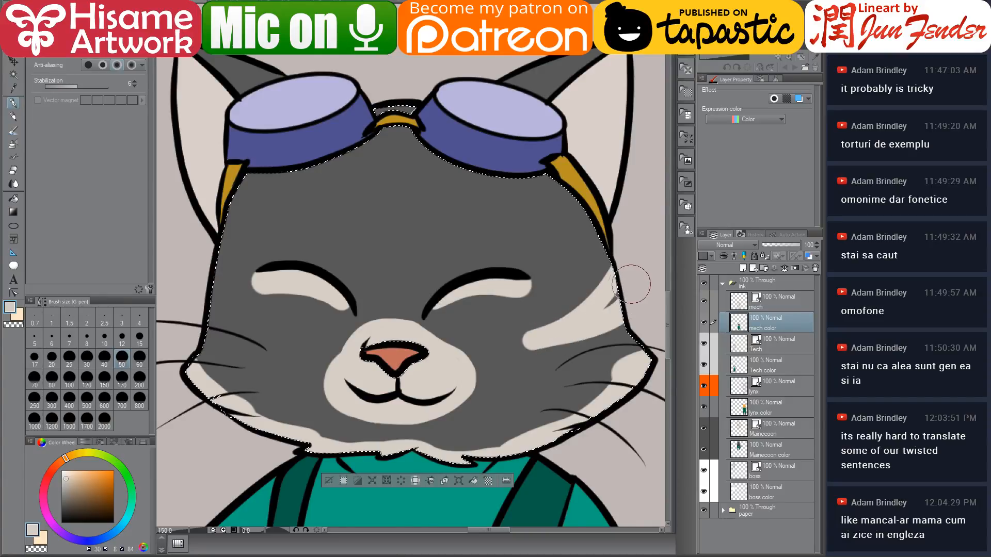
{"action": "mouse_move", "coordinate": [212, 332]}
{"action": "left_mouse_down"}
{"action": "mouse_move", "coordinate": [244, 335]}
{"action": "mouse_move", "coordinate": [222, 352]}
{"action": "mouse_move", "coordinate": [261, 343]}
{"action": "left_mouse_up"}
Step: Sample the face's dark grey fur colour and trim both off-white cheek stripes into tapered points
{"action": "left_click", "coordinate": [202, 361], "text": "alt"}
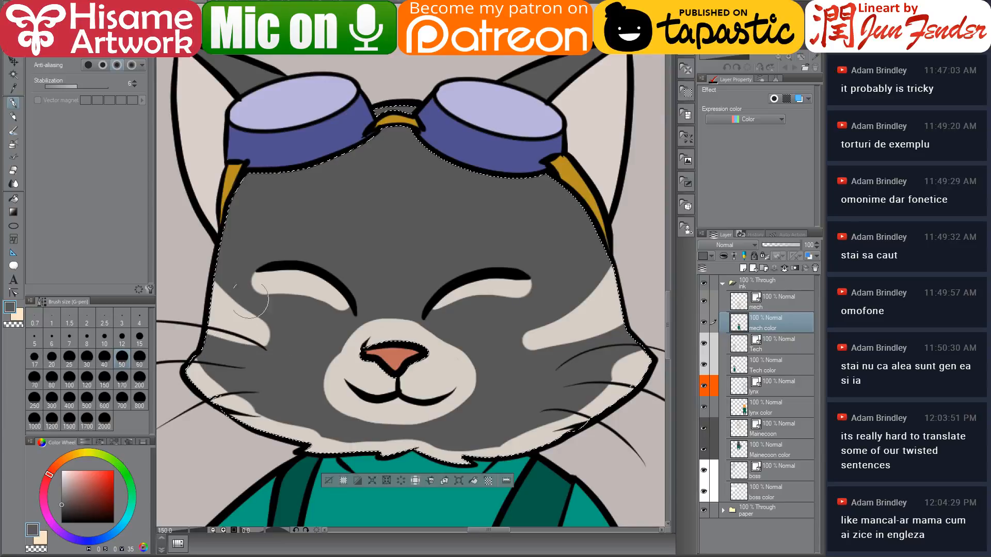
{"action": "left_click_drag", "start_coordinate": [227, 310], "coordinate": [319, 363]}
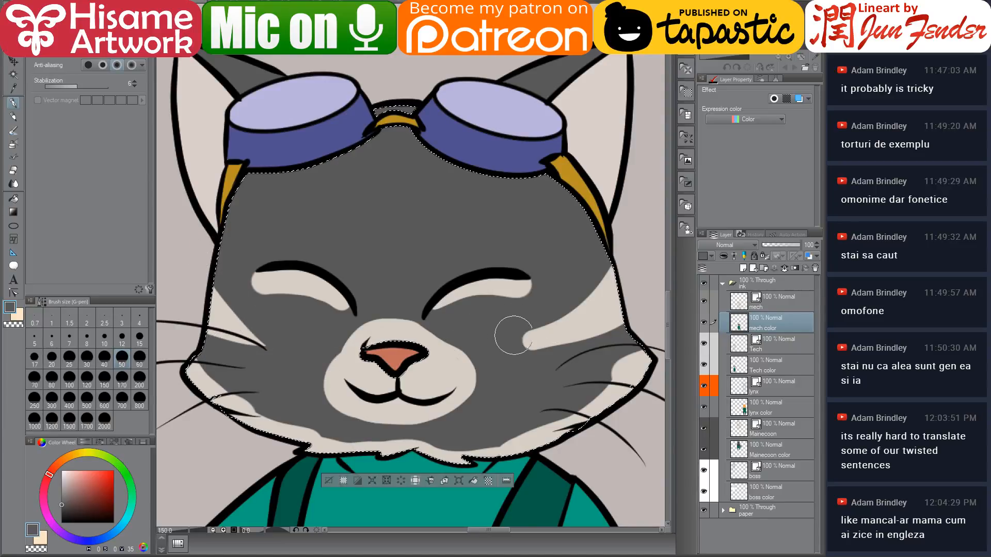
{"action": "left_click_drag", "start_coordinate": [516, 341], "coordinate": [599, 289]}
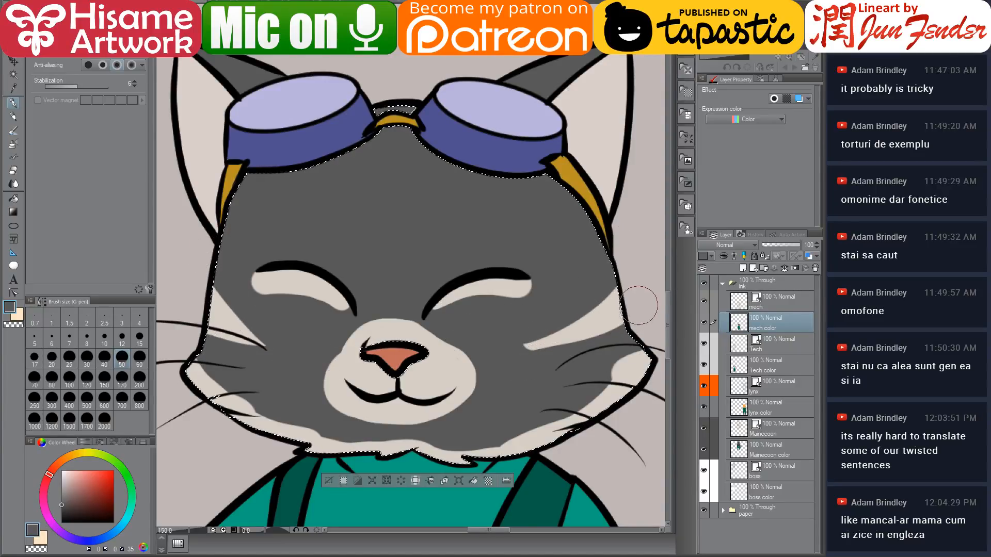
Step: Extend the off-white cheek stripe on the cat's left-hand side in the picture towards the muzzle and taper its tip with dark grey
{"action": "mouse_move", "coordinate": [482, 385]}
{"action": "left_mouse_down"}
{"action": "mouse_move", "coordinate": [472, 379]}
{"action": "mouse_move", "coordinate": [510, 382]}
{"action": "left_mouse_up"}
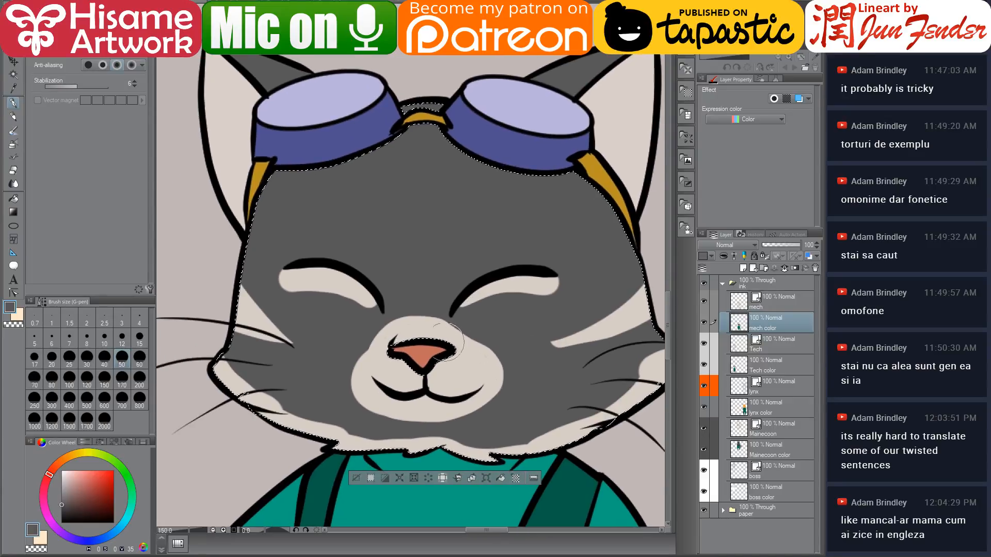
{"action": "left_click", "coordinate": [242, 302], "text": "alt"}
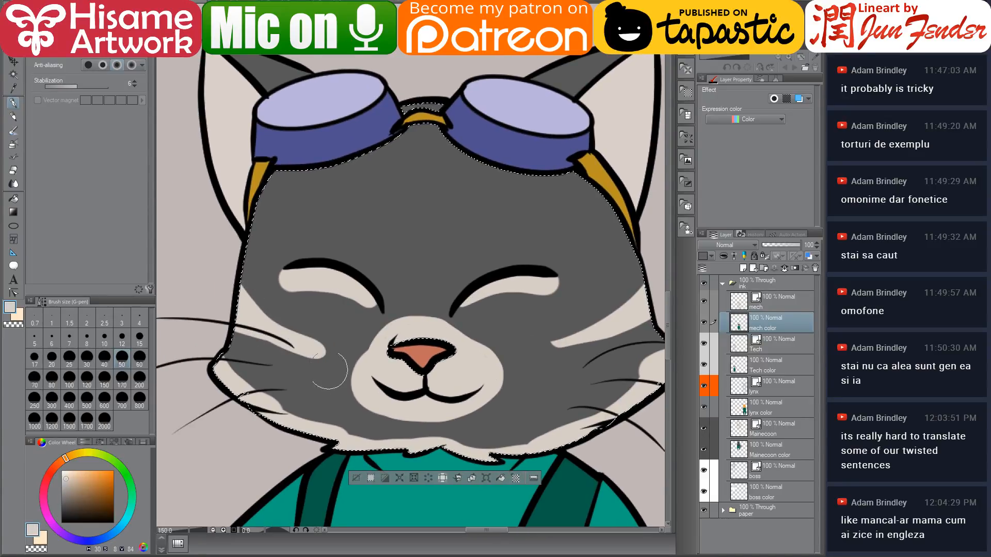
{"action": "left_click", "coordinate": [313, 323], "text": "alt"}
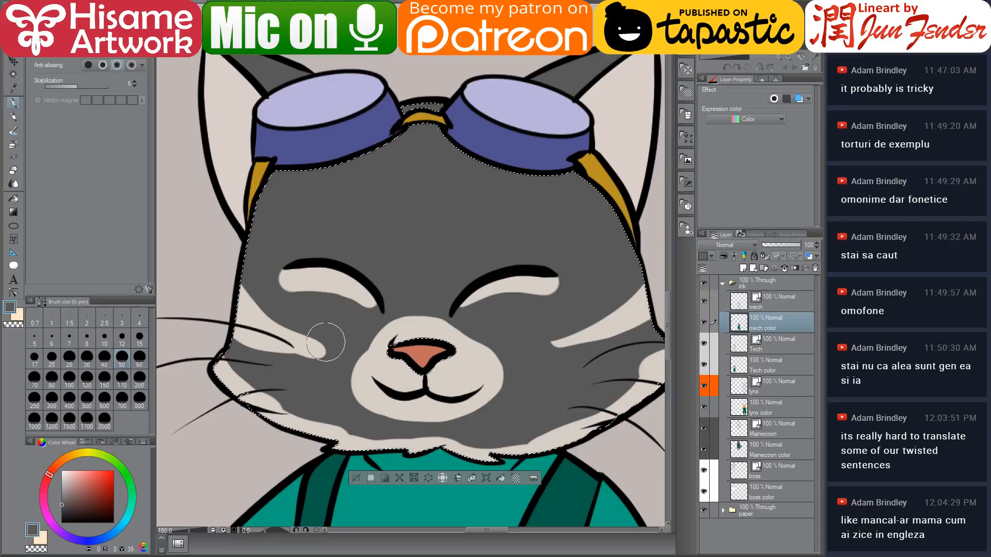
{"action": "left_click_drag", "start_coordinate": [287, 353], "coordinate": [327, 365]}
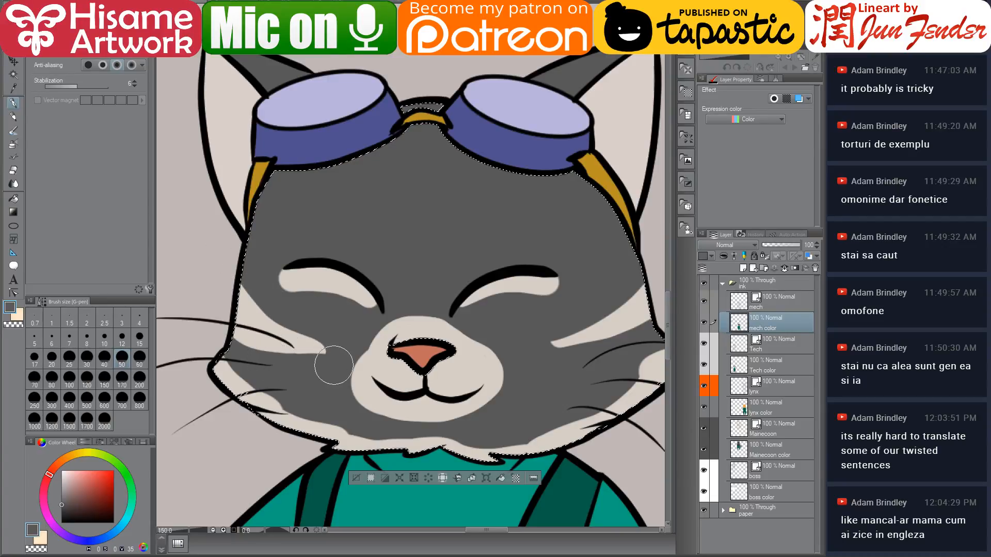
{"action": "left_click_drag", "start_coordinate": [523, 372], "coordinate": [499, 373]}
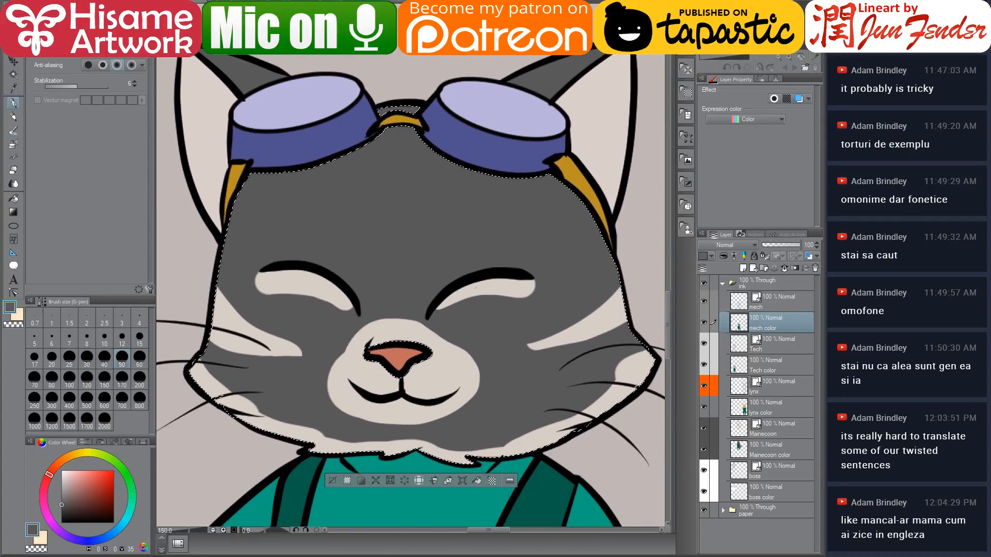
Step: Pick the darker stripe grey from the cat's forehead on page_37 and paint a stripe beneath each off-white cheek stripe at brush size 30
{"action": "key", "text": "ctrl+Tab"}
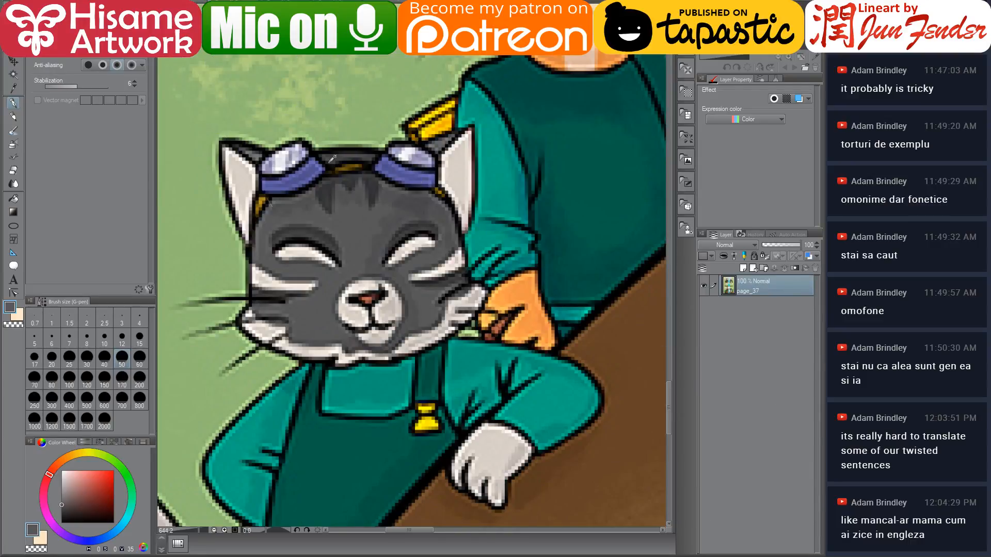
{"action": "left_click", "coordinate": [328, 188], "text": "alt"}
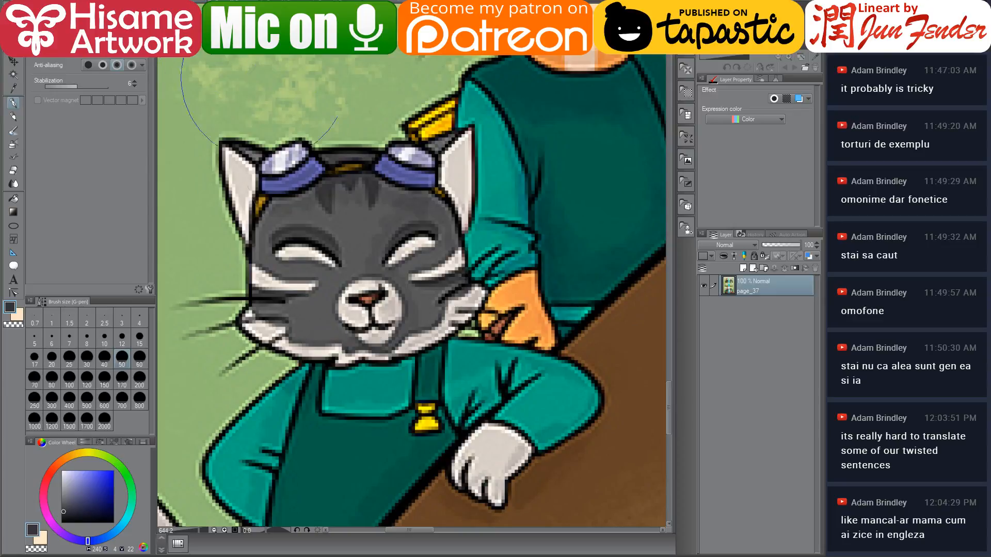
{"action": "key", "text": "ctrl+Tab"}
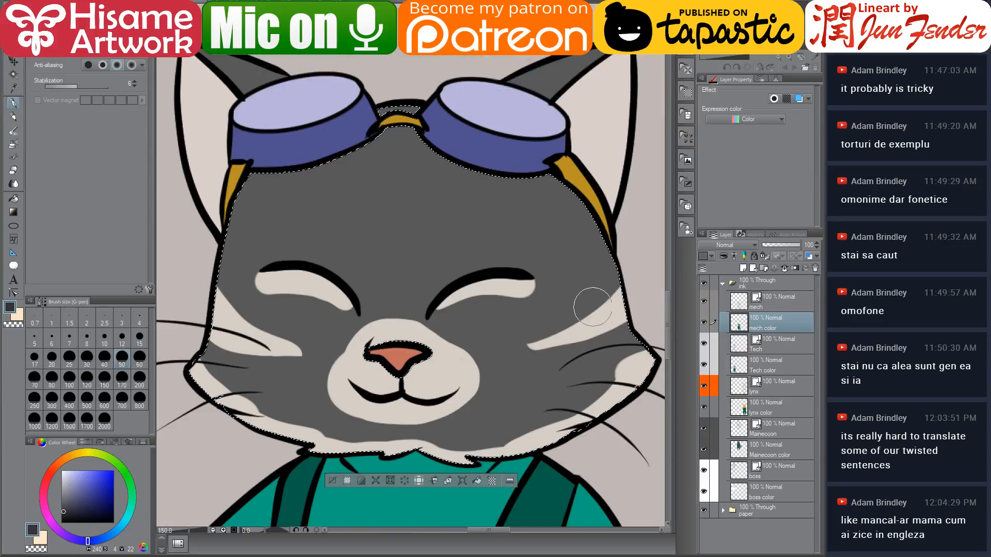
{"action": "key", "text": "bracketleft"}
{"action": "key", "text": "bracketleft"}
{"action": "left_click_drag", "start_coordinate": [622, 328], "coordinate": [534, 344]}
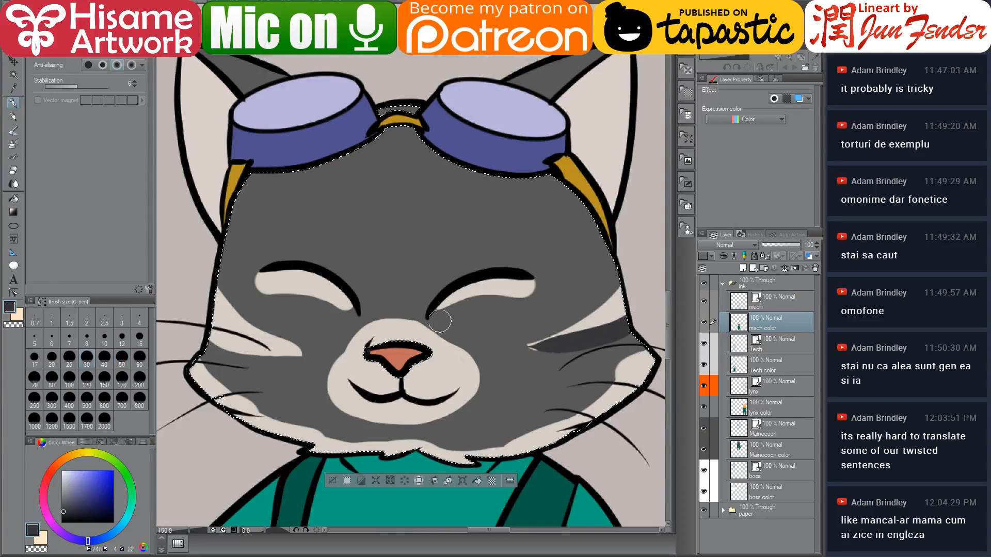
{"action": "key", "text": "ctrl+z"}
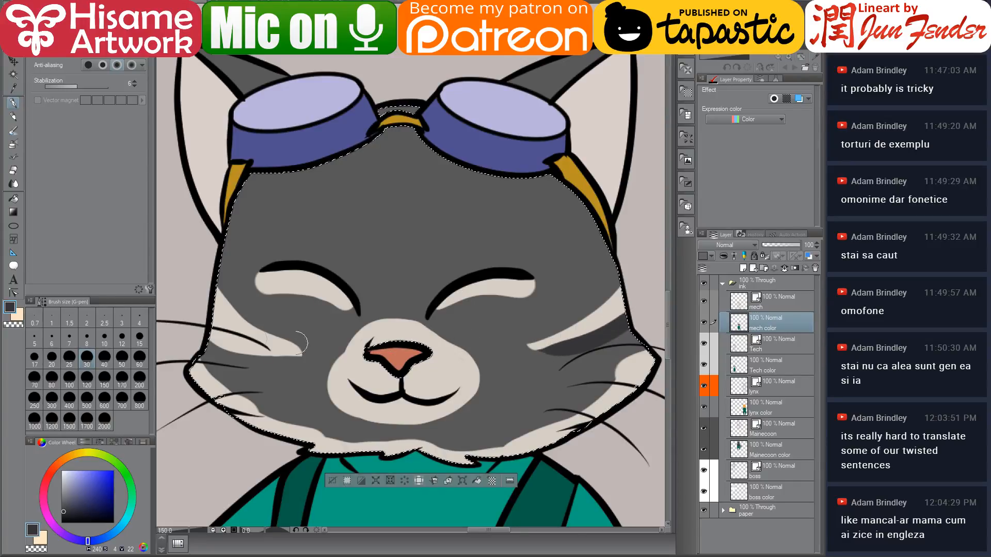
{"action": "left_click_drag", "start_coordinate": [209, 331], "coordinate": [299, 355]}
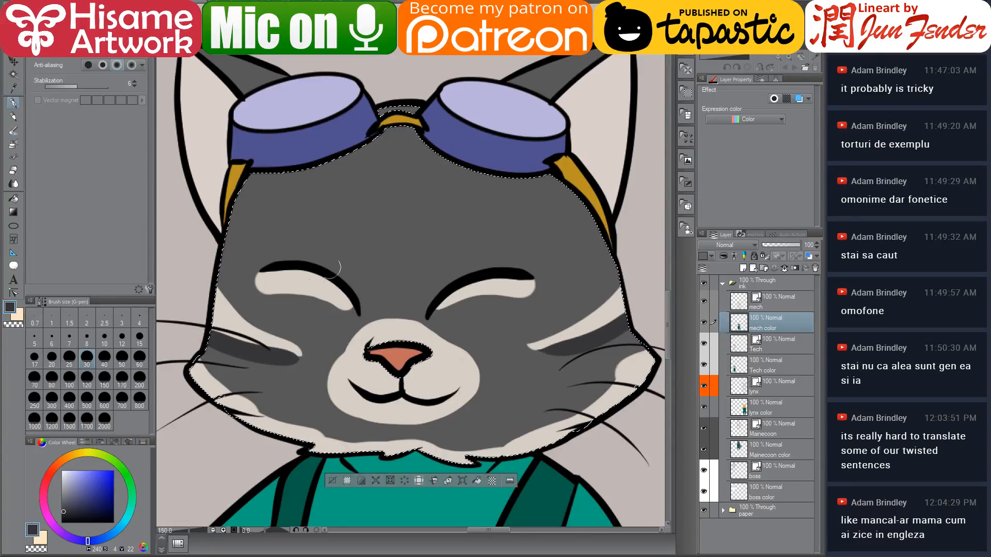
Step: Paint darker grey bands above both closed eyes and tabby stripes on the forehead below the goggles, and clear the selection
{"action": "mouse_move", "coordinate": [259, 256]}
{"action": "left_mouse_down"}
{"action": "mouse_move", "coordinate": [305, 253]}
{"action": "mouse_move", "coordinate": [338, 269]}
{"action": "mouse_move", "coordinate": [359, 311]}
{"action": "left_mouse_up"}
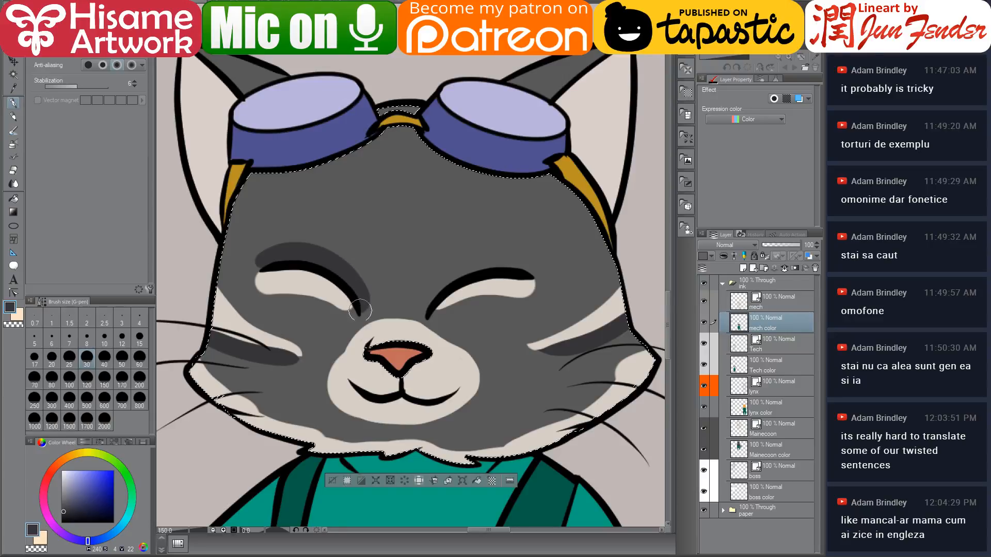
{"action": "mouse_move", "coordinate": [427, 316]}
{"action": "left_mouse_down"}
{"action": "mouse_move", "coordinate": [444, 283]}
{"action": "mouse_move", "coordinate": [523, 268]}
{"action": "left_mouse_up"}
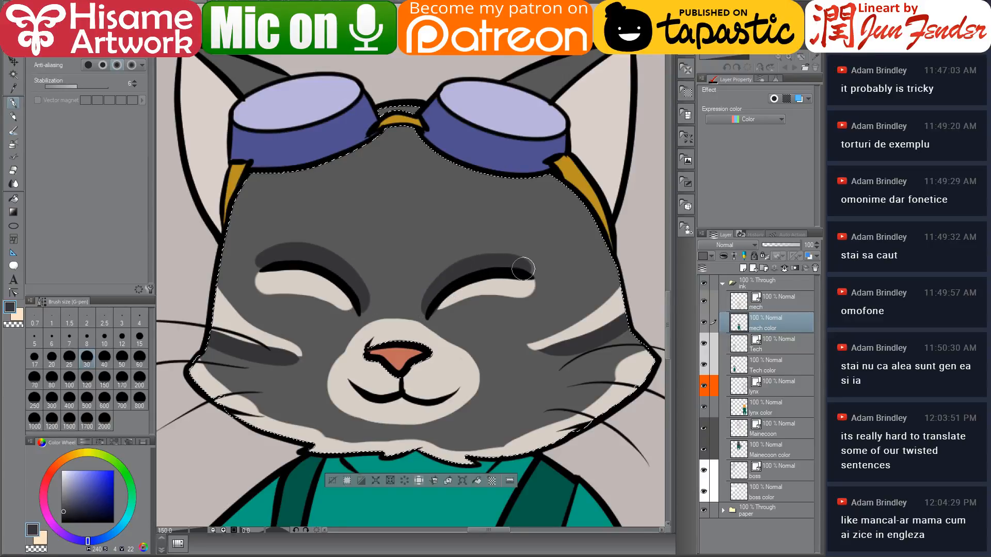
{"action": "key", "text": "ctrl+Tab"}
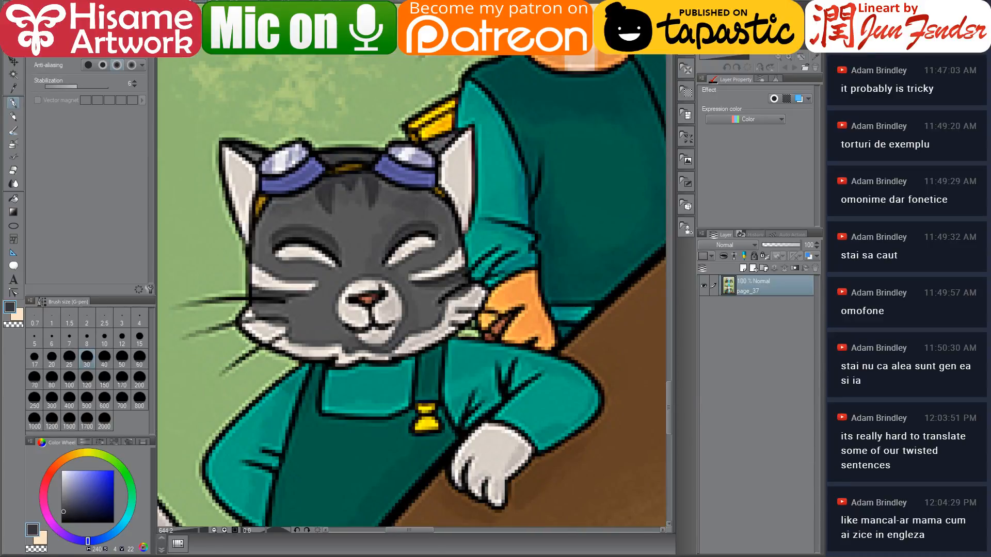
{"action": "key", "text": "ctrl+Tab"}
{"action": "mouse_move", "coordinate": [331, 157]}
{"action": "left_mouse_down"}
{"action": "mouse_move", "coordinate": [343, 192]}
{"action": "mouse_move", "coordinate": [375, 148]}
{"action": "mouse_move", "coordinate": [395, 178]}
{"action": "mouse_move", "coordinate": [423, 133]}
{"action": "mouse_move", "coordinate": [438, 208]}
{"action": "mouse_move", "coordinate": [457, 161]}
{"action": "mouse_move", "coordinate": [395, 145]}
{"action": "mouse_move", "coordinate": [429, 113]}
{"action": "left_mouse_up"}
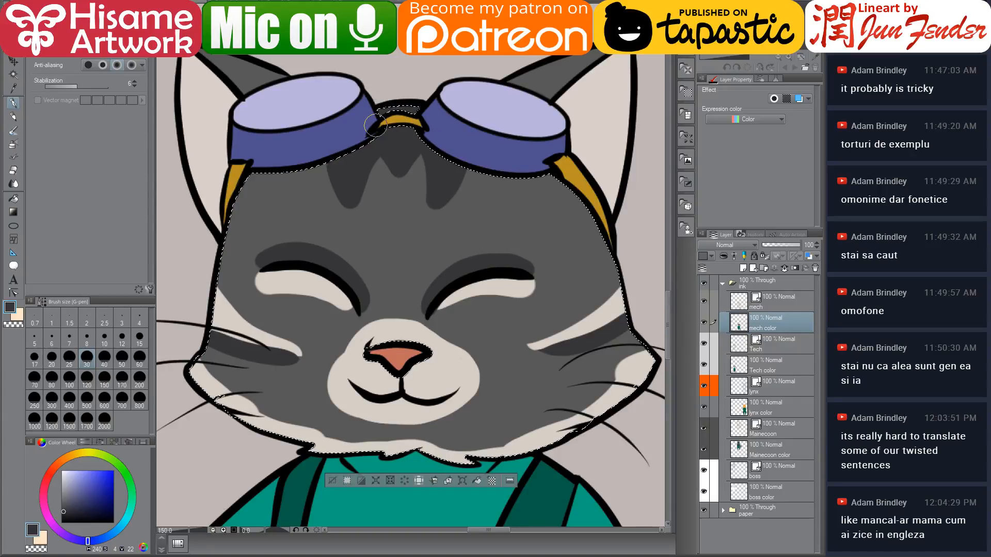
{"action": "key", "text": "ctrl+d"}
Step: Paint darker grey stripes along the upper edge of the grey part of the tail, checking the cat on page_37
{"action": "scroll", "coordinate": [425, 230], "scroll_direction": "down", "scroll_amount": 4}
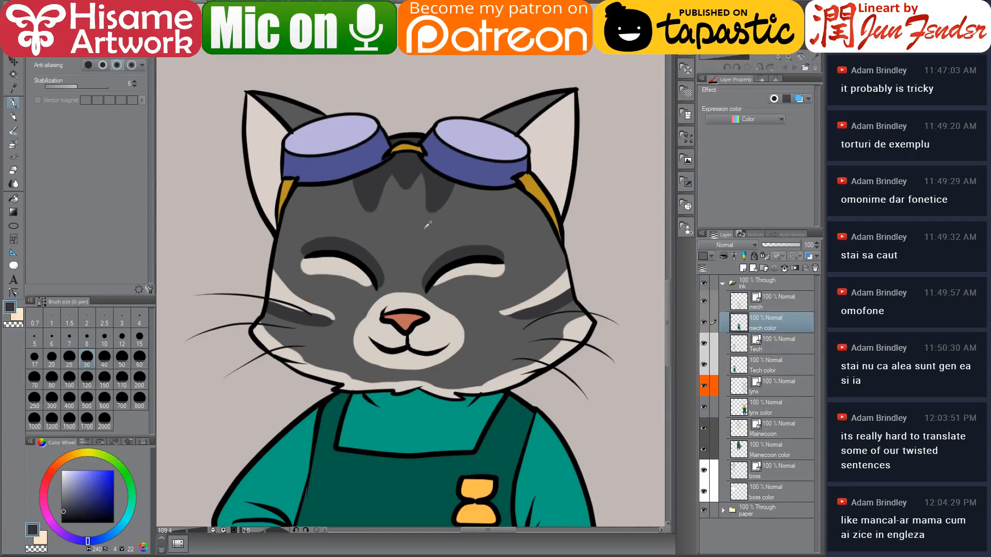
{"action": "scroll", "coordinate": [421, 294], "scroll_direction": "up", "scroll_amount": 2}
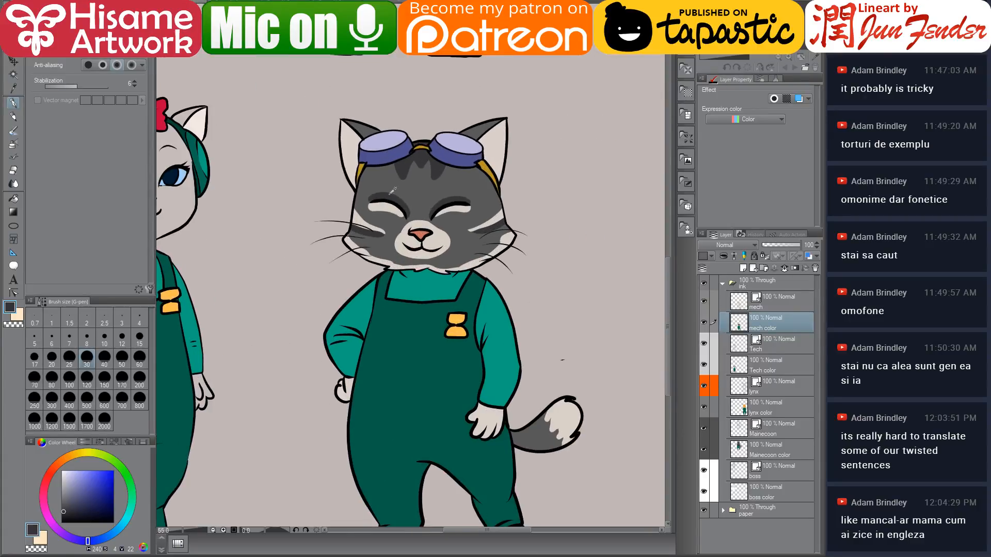
{"action": "key", "text": "ctrl+Tab"}
{"action": "scroll", "coordinate": [543, 268], "scroll_direction": "down", "scroll_amount": 2}
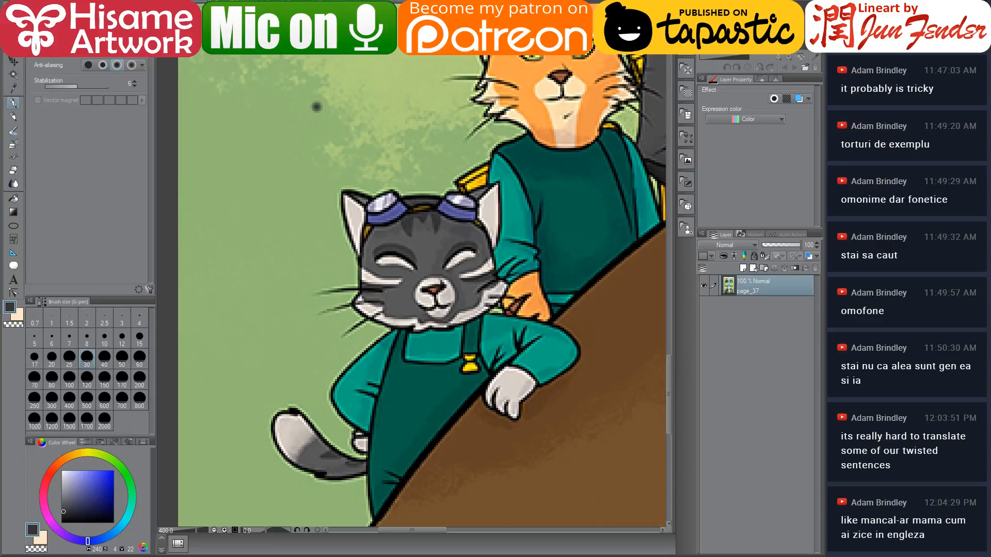
{"action": "key", "text": "ctrl+Tab"}
{"action": "scroll", "coordinate": [594, 429], "scroll_direction": "up", "scroll_amount": 4}
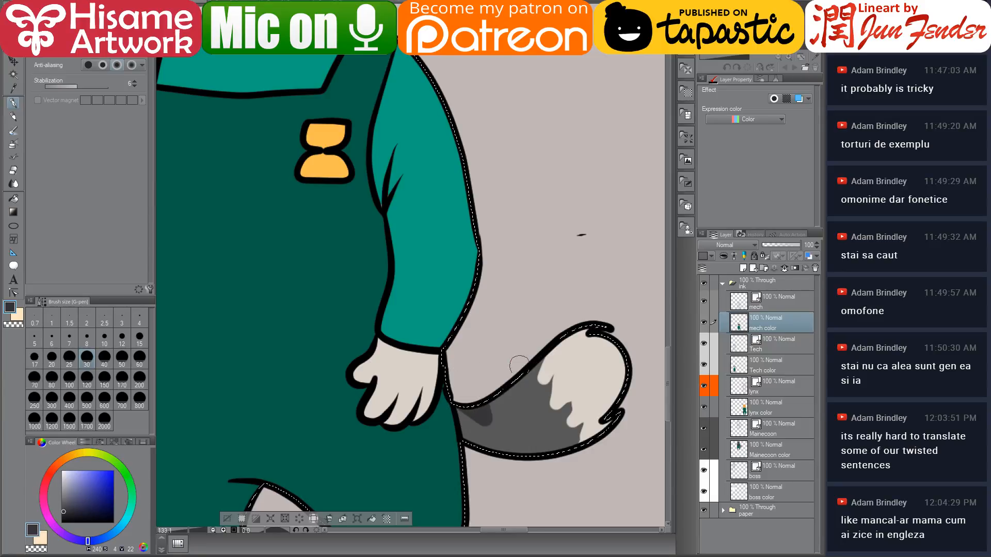
{"action": "mouse_move", "coordinate": [516, 374]}
{"action": "left_mouse_down"}
{"action": "mouse_move", "coordinate": [508, 400]}
{"action": "mouse_move", "coordinate": [521, 408]}
{"action": "left_mouse_up"}
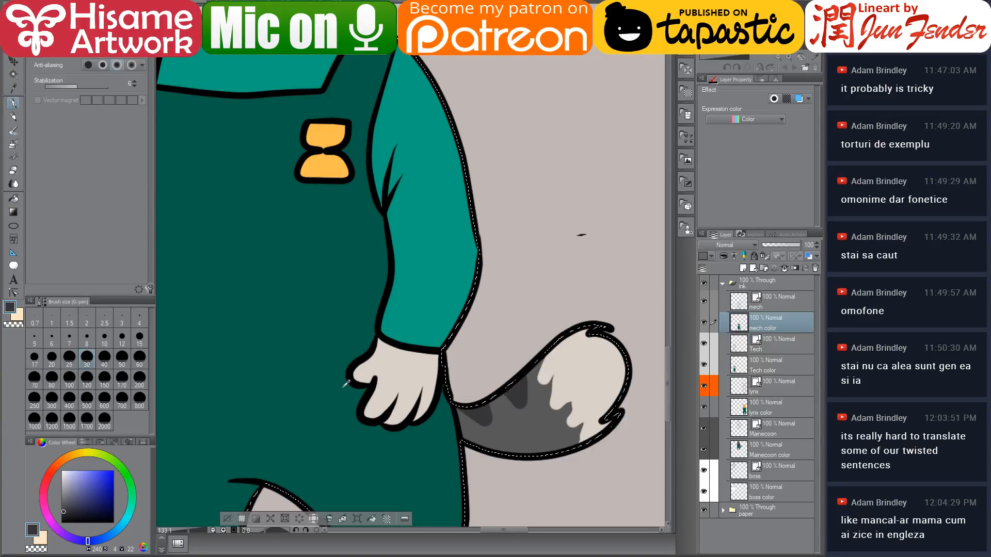
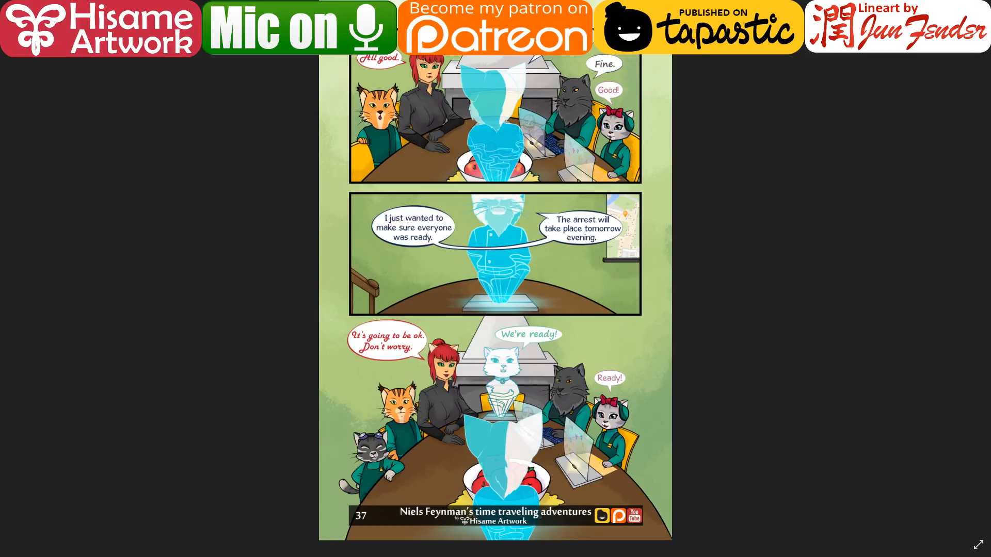
Step: Close the full-screen view of comic page 37
{"action": "key", "text": "alt+F4"}
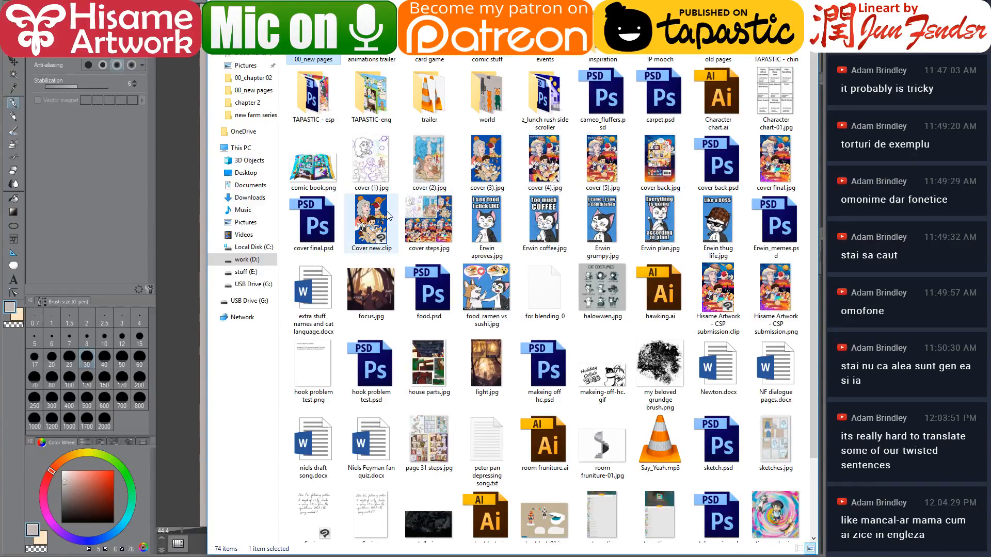
Step: Open cover final.jpg, examine the tail colours of the cat with the red bow, and close the image
{"action": "left_click", "coordinate": [795, 157]}
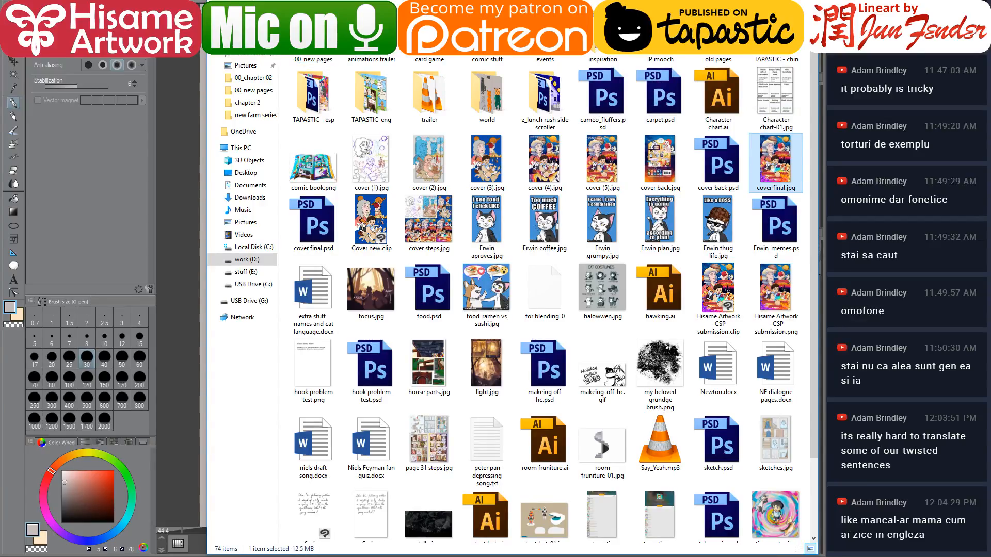
{"action": "key", "text": "Return"}
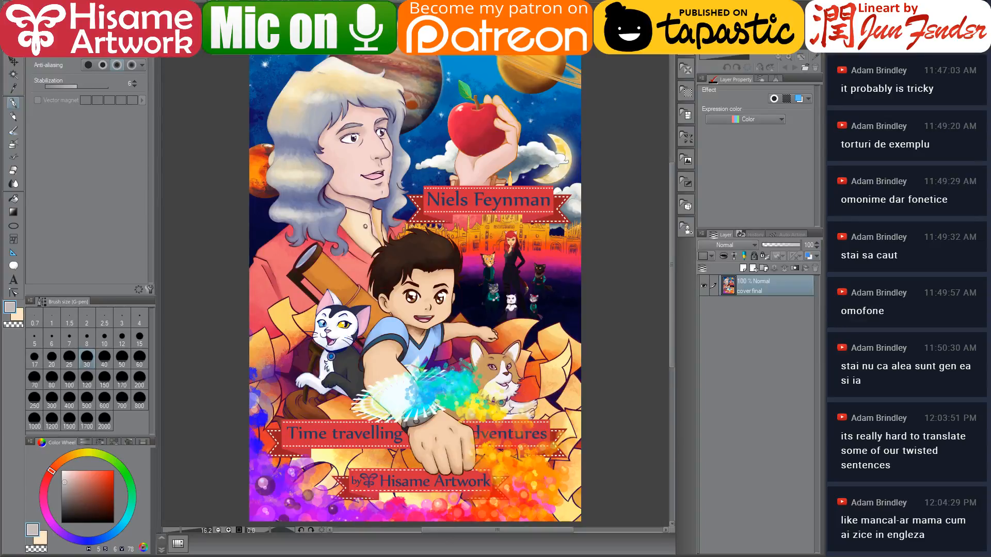
{"action": "scroll", "coordinate": [528, 265], "scroll_direction": "up", "scroll_amount": 5}
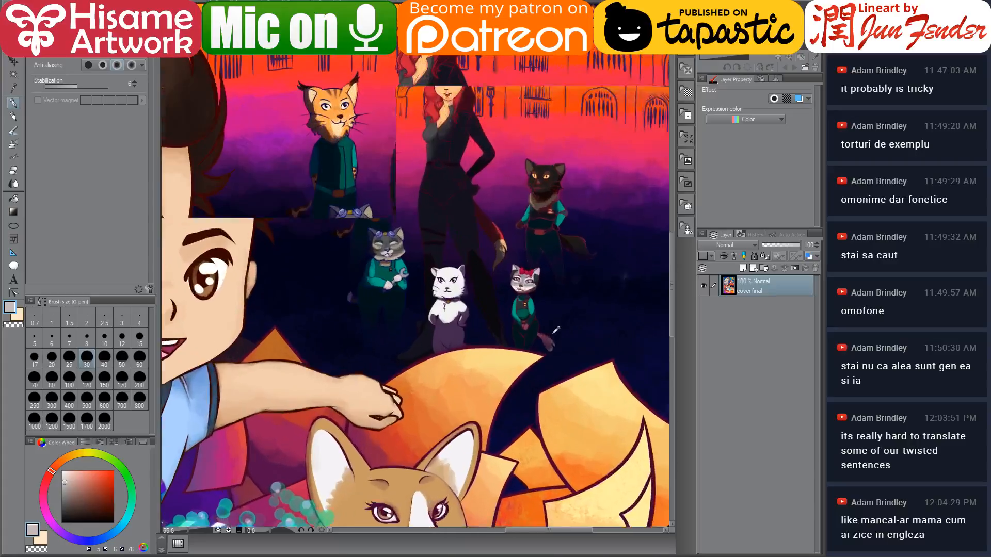
{"action": "scroll", "coordinate": [567, 322], "scroll_direction": "up", "scroll_amount": 2}
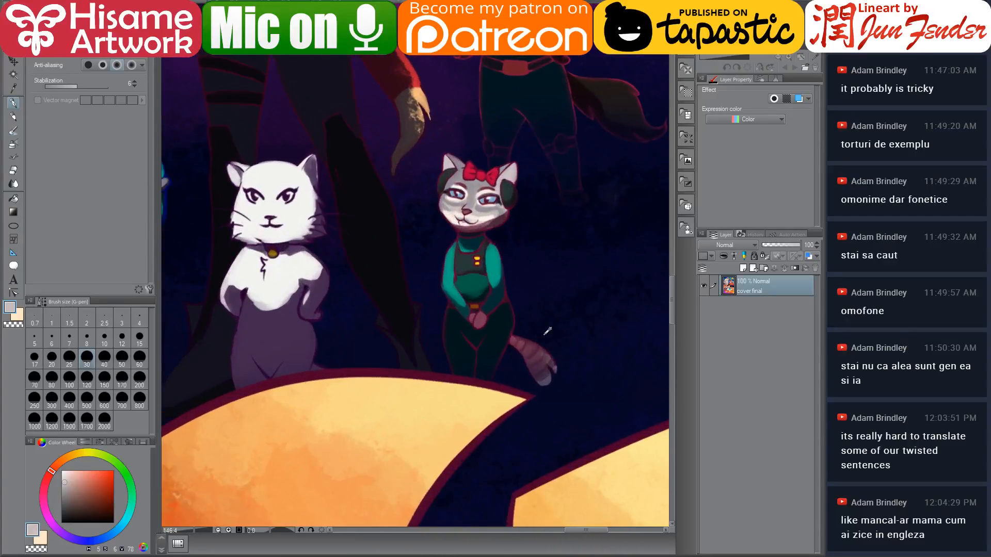
{"action": "key", "text": "ctrl+w"}
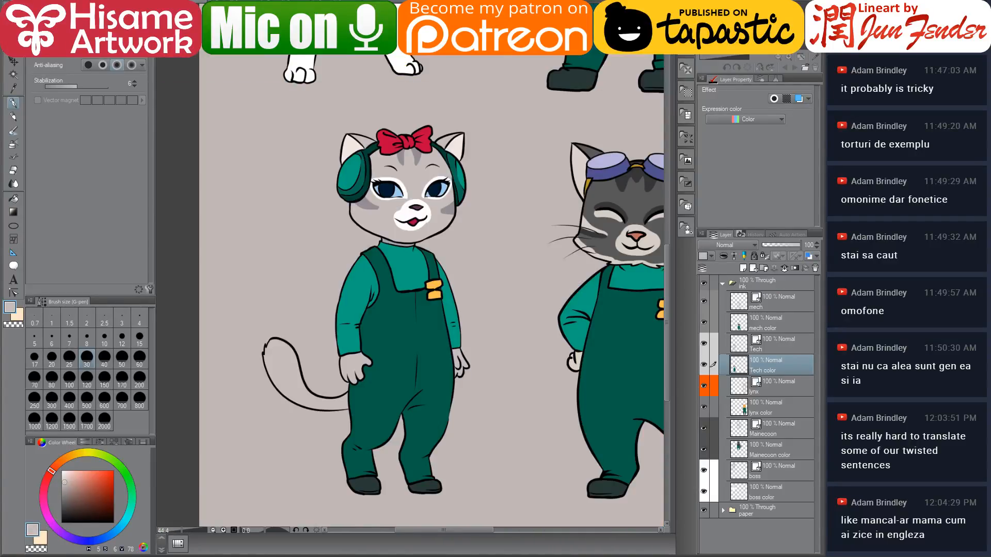
Step: Select the painted area of the Tech color layer and paint a white tip with a scalloped edge on the bow cat's tail
{"action": "left_click", "coordinate": [739, 365], "text": "ctrl"}
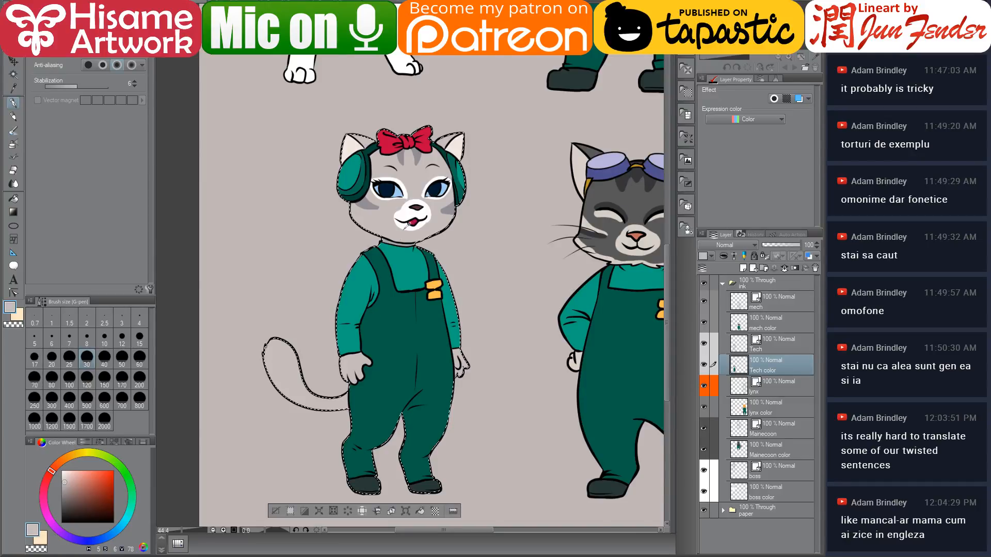
{"action": "scroll", "coordinate": [265, 415], "scroll_direction": "up", "scroll_amount": 2}
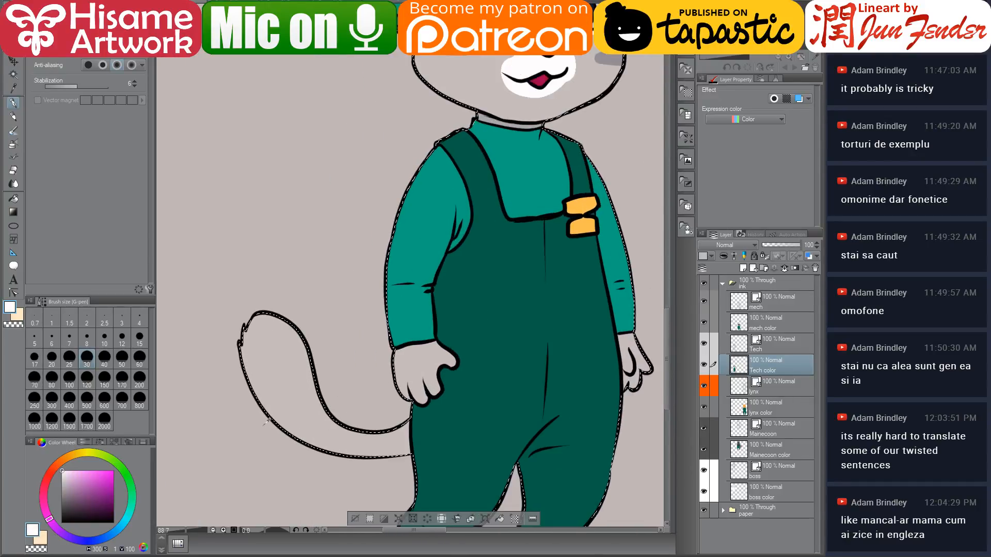
{"action": "scroll", "coordinate": [265, 422], "scroll_direction": "up", "scroll_amount": 1}
{"action": "mouse_move", "coordinate": [233, 299]}
{"action": "left_mouse_down"}
{"action": "mouse_move", "coordinate": [242, 332]}
{"action": "mouse_move", "coordinate": [245, 287]}
{"action": "mouse_move", "coordinate": [289, 318]}
{"action": "mouse_move", "coordinate": [310, 316]}
{"action": "mouse_move", "coordinate": [265, 320]}
{"action": "mouse_move", "coordinate": [237, 309]}
{"action": "mouse_move", "coordinate": [248, 354]}
{"action": "mouse_move", "coordinate": [252, 345]}
{"action": "mouse_move", "coordinate": [309, 336]}
{"action": "left_mouse_up"}
Step: Sample the darker stripe grey from the bow cat's cheek and paint stripes along the tail between the white tip and the overalls
{"action": "scroll", "coordinate": [480, 170], "scroll_direction": "up", "scroll_amount": 5}
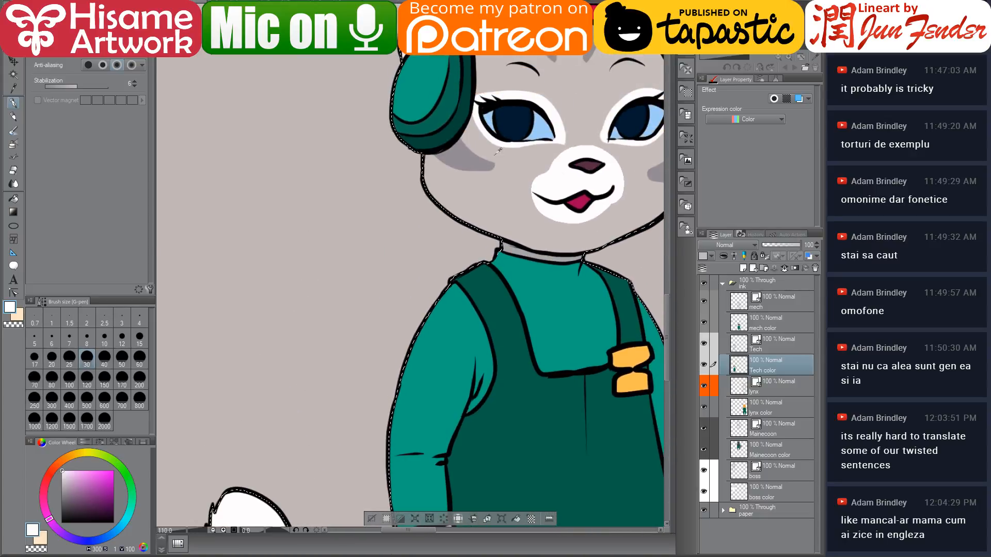
{"action": "left_click", "coordinate": [499, 248], "text": "alt"}
{"action": "scroll", "coordinate": [485, 235], "scroll_direction": "down", "scroll_amount": 5}
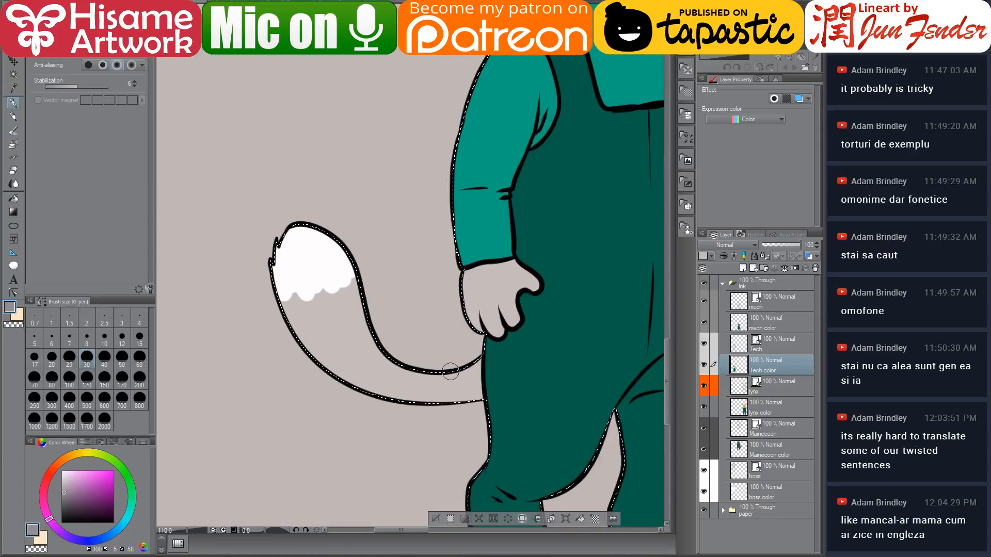
{"action": "mouse_move", "coordinate": [473, 362]}
{"action": "left_mouse_down"}
{"action": "mouse_move", "coordinate": [463, 382]}
{"action": "mouse_move", "coordinate": [481, 356]}
{"action": "mouse_move", "coordinate": [454, 402]}
{"action": "mouse_move", "coordinate": [449, 383]}
{"action": "mouse_move", "coordinate": [473, 359]}
{"action": "mouse_move", "coordinate": [452, 396]}
{"action": "mouse_move", "coordinate": [462, 392]}
{"action": "mouse_move", "coordinate": [485, 348]}
{"action": "mouse_move", "coordinate": [418, 387]}
{"action": "mouse_move", "coordinate": [363, 372]}
{"action": "left_mouse_up"}
{"action": "mouse_move", "coordinate": [378, 336]}
{"action": "left_mouse_down"}
{"action": "mouse_move", "coordinate": [343, 338]}
{"action": "mouse_move", "coordinate": [387, 341]}
{"action": "mouse_move", "coordinate": [363, 310]}
{"action": "left_mouse_up"}
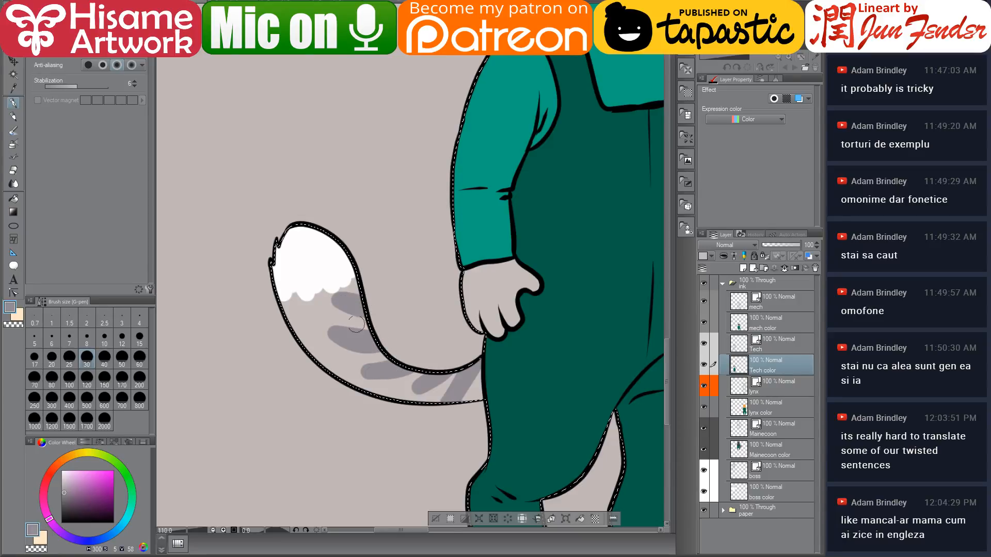
Step: Taper the tail stripes into pointed shapes by alternately sampling and painting the base fur grey and the stripe grey, and clear the selection
{"action": "left_click", "coordinate": [338, 307], "text": "alt"}
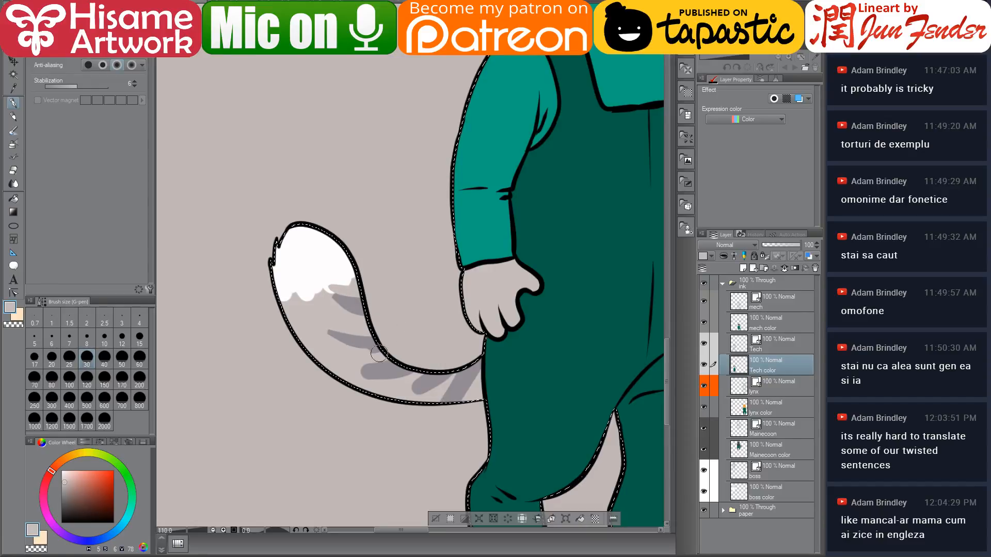
{"action": "left_click", "coordinate": [365, 335], "text": "alt"}
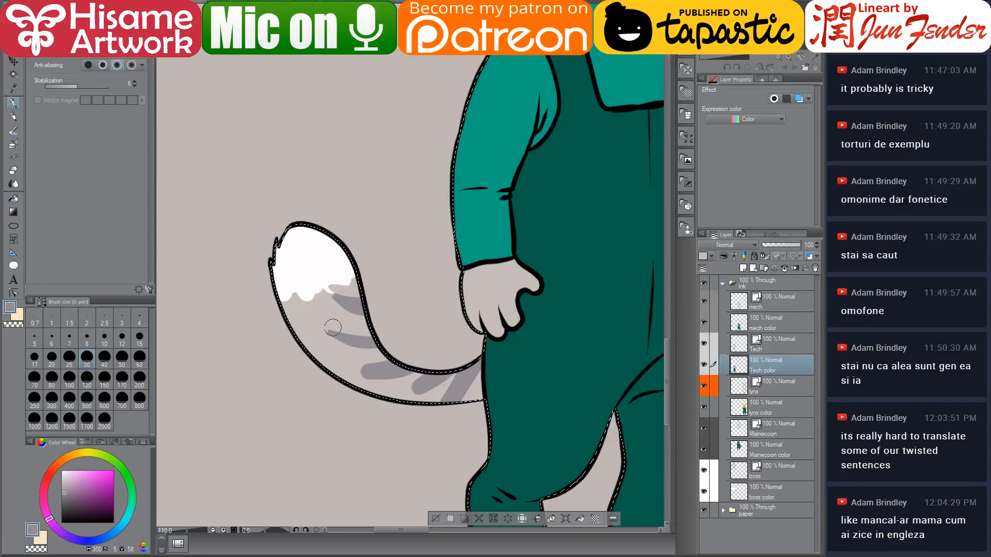
{"action": "left_click", "coordinate": [365, 358], "text": "alt"}
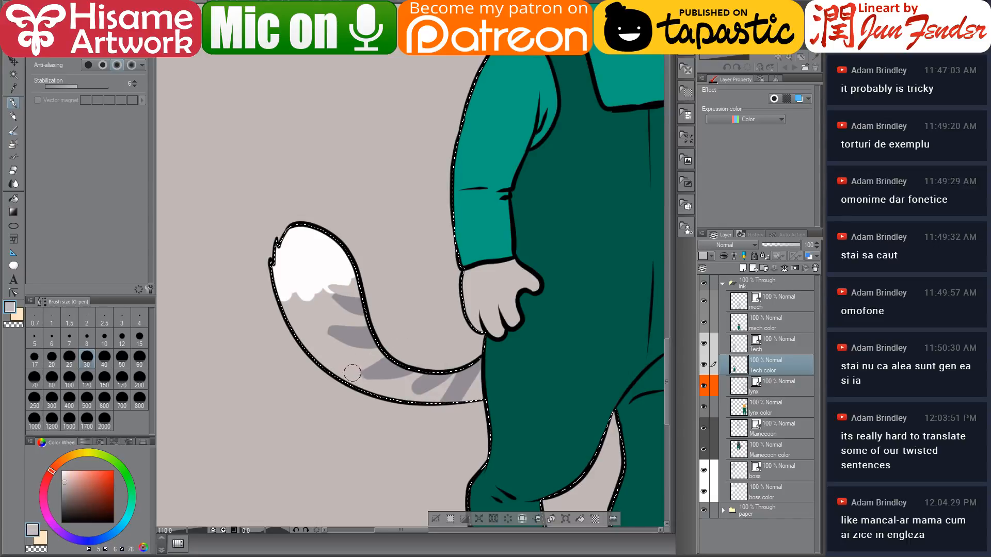
{"action": "left_click", "coordinate": [409, 386], "text": "alt"}
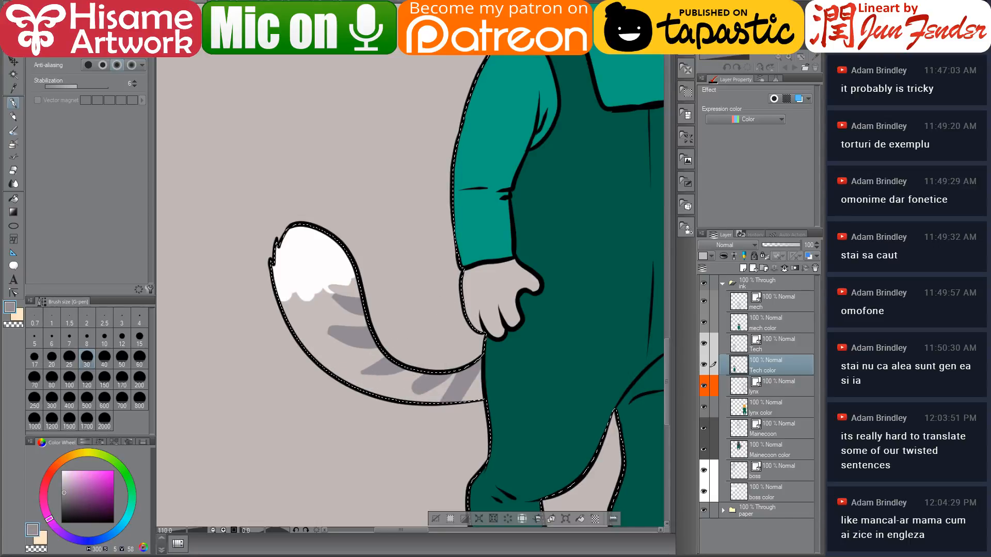
{"action": "left_click", "coordinate": [413, 373], "text": "alt"}
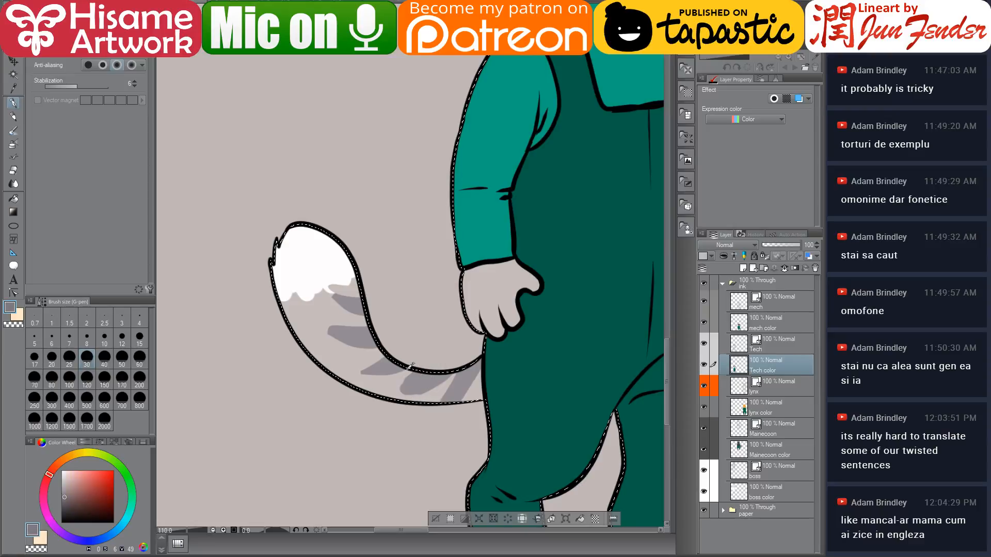
{"action": "left_click", "coordinate": [458, 371], "text": "alt"}
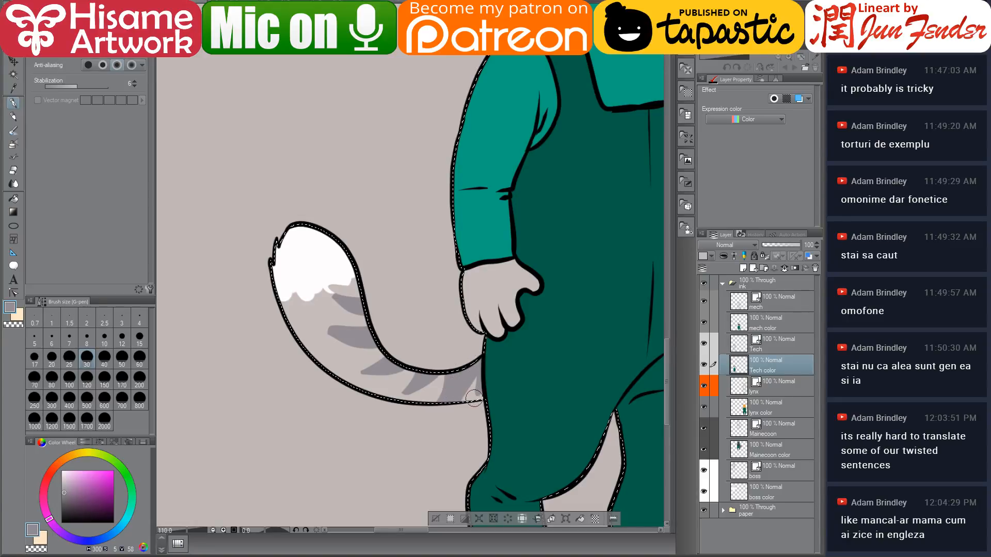
{"action": "left_click", "coordinate": [440, 386], "text": "alt"}
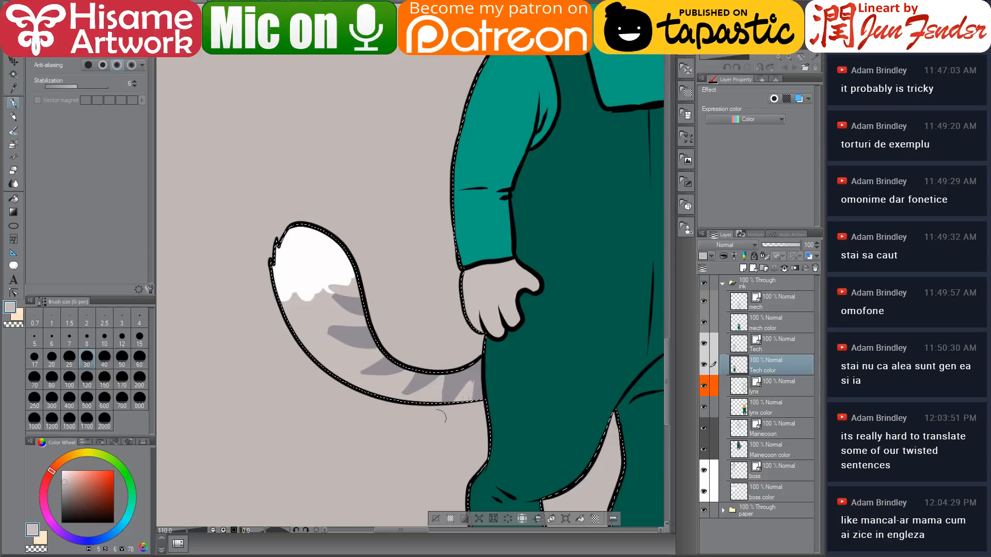
{"action": "left_click", "coordinate": [452, 395], "text": "alt"}
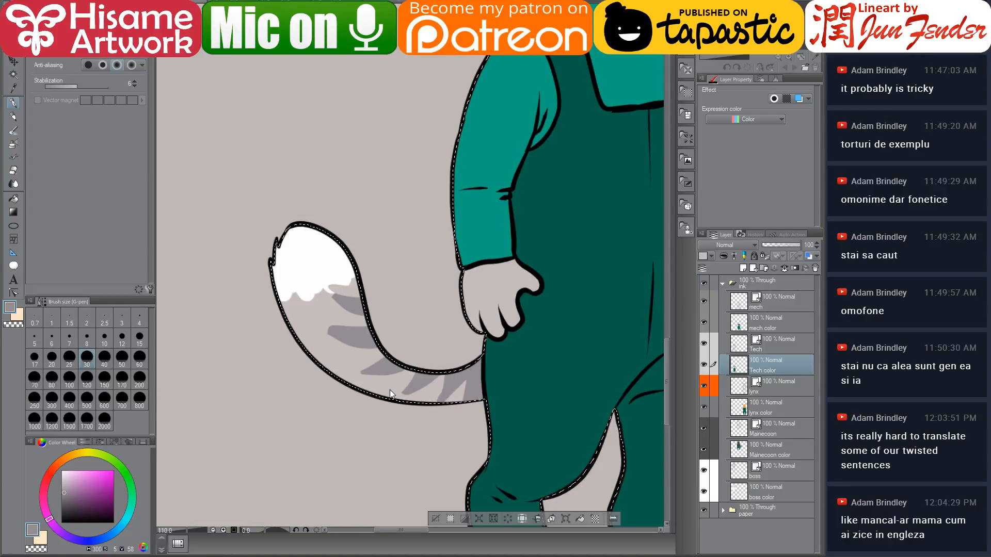
{"action": "key", "text": "ctrl+d"}
{"action": "scroll", "coordinate": [245, 347], "scroll_direction": "down", "scroll_amount": 8}
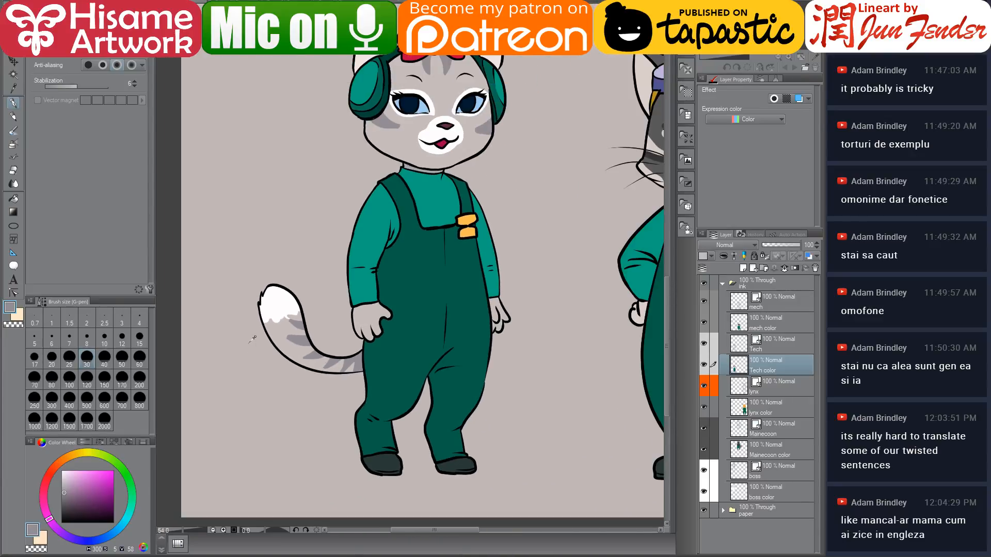
Step: Make the lynx color layer active and select its painted area
{"action": "scroll", "coordinate": [331, 319], "scroll_direction": "up", "scroll_amount": 2}
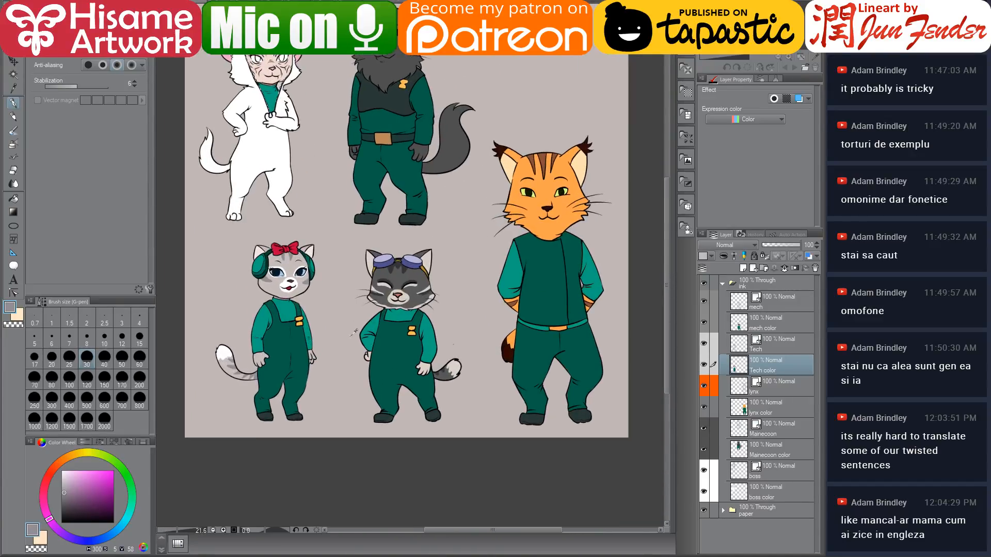
{"action": "scroll", "coordinate": [396, 371], "scroll_direction": "down", "scroll_amount": 1}
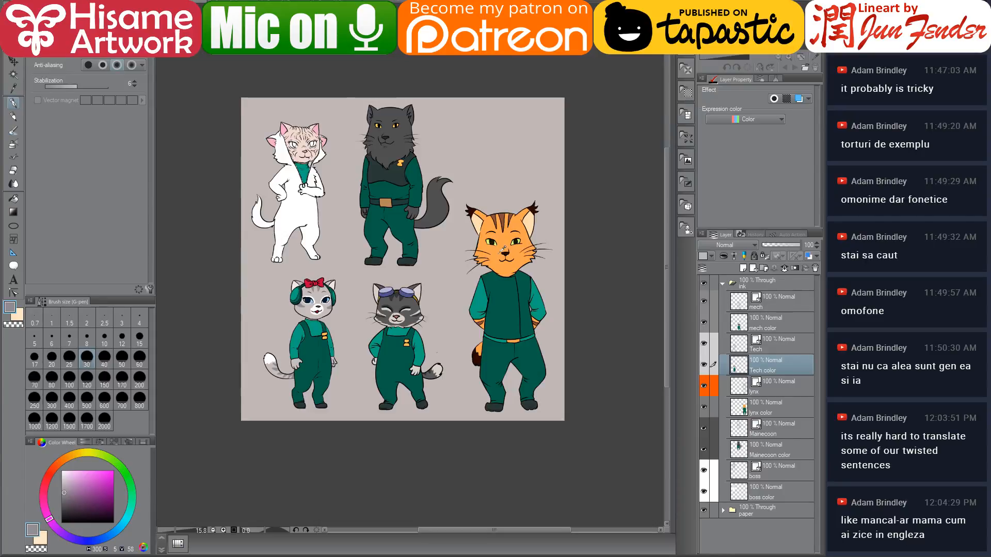
{"action": "scroll", "coordinate": [509, 256], "scroll_direction": "up", "scroll_amount": 3}
{"action": "left_click", "coordinate": [744, 448]}
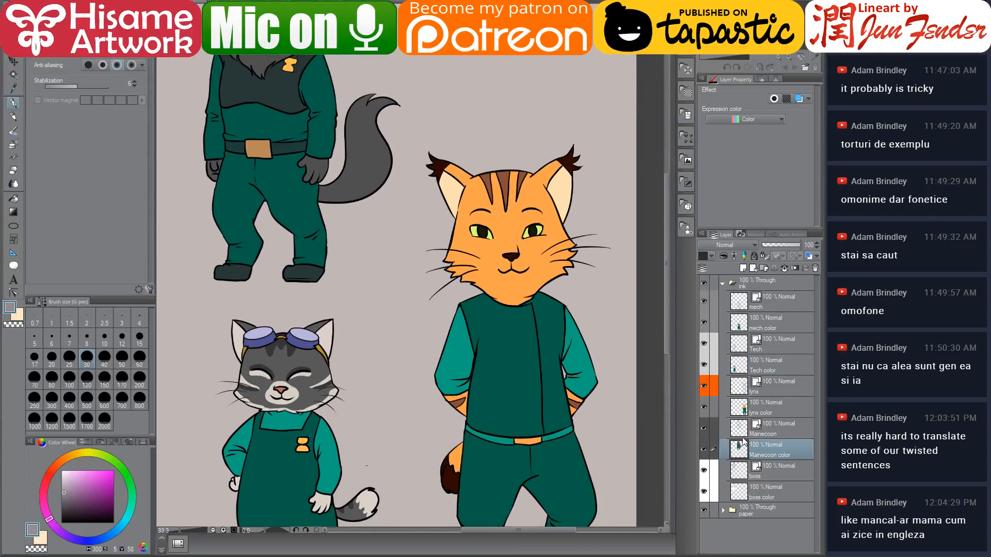
{"action": "left_click", "coordinate": [745, 413]}
{"action": "left_click", "coordinate": [745, 413], "text": "ctrl"}
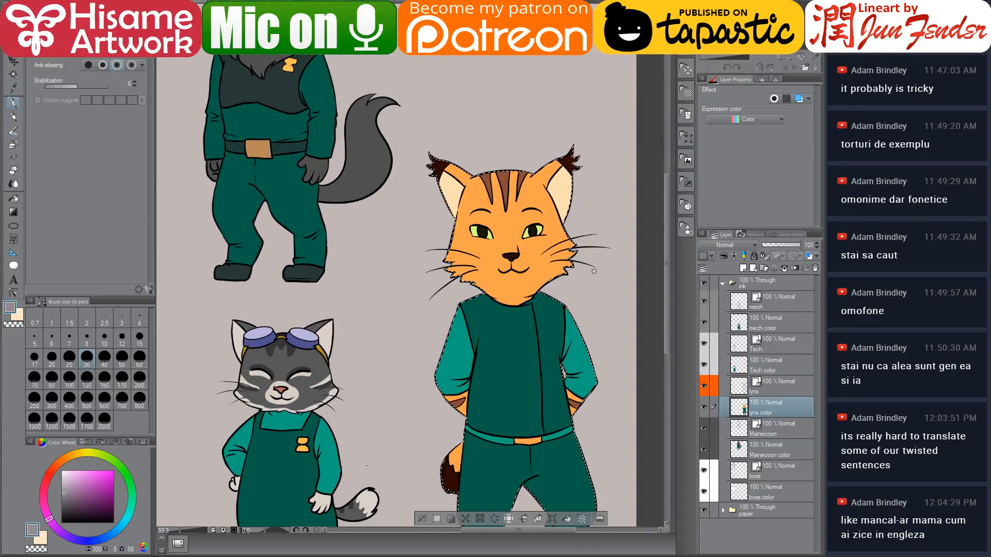
{"action": "scroll", "coordinate": [608, 217], "scroll_direction": "up", "scroll_amount": 4}
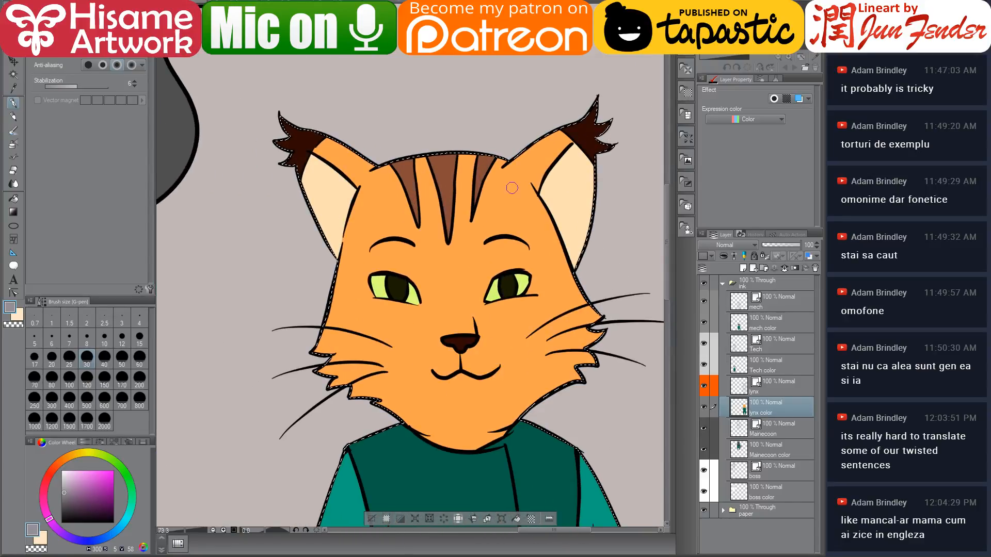
Step: Sample the light cream fur colour from the lynx on page_37 and return to the character sheet
{"action": "left_click", "coordinate": [289, 5]}
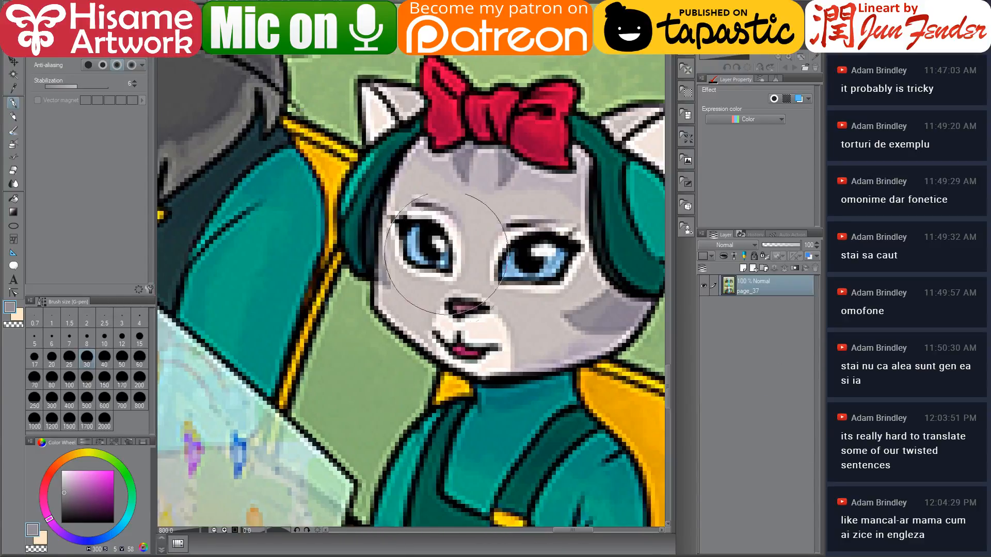
{"action": "scroll", "coordinate": [459, 353], "scroll_direction": "down", "scroll_amount": 2}
{"action": "scroll", "coordinate": [462, 351], "scroll_direction": "down", "scroll_amount": 4}
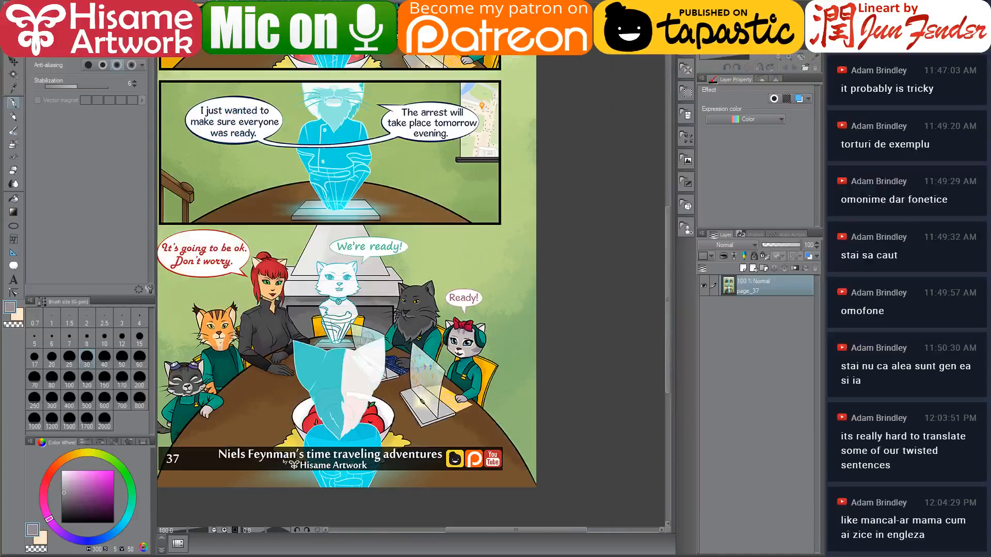
{"action": "scroll", "coordinate": [327, 359], "scroll_direction": "up", "scroll_amount": 5}
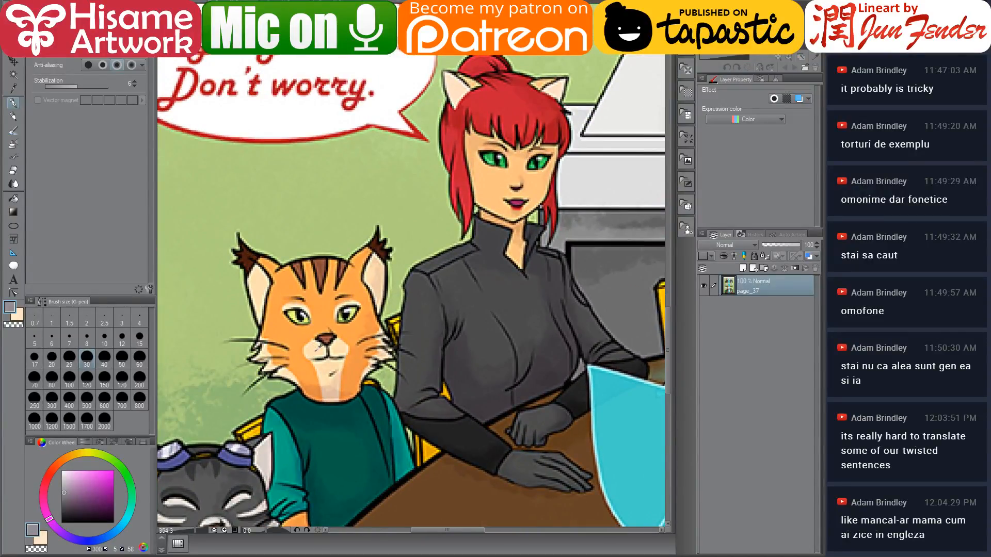
{"action": "left_click", "coordinate": [276, 135], "text": "alt"}
{"action": "key", "text": "ctrl+Tab"}
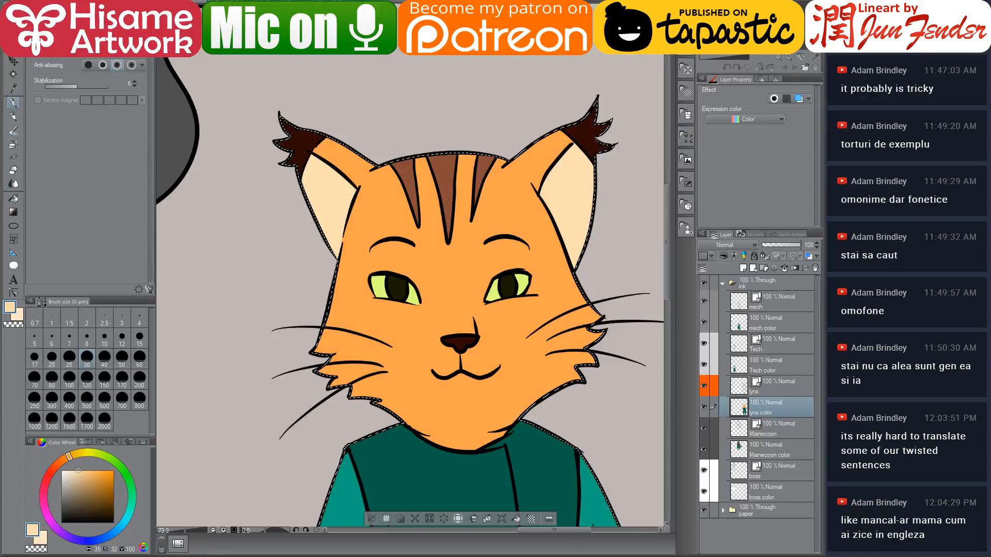
Step: Replace the selection with the lynx's orange face area and paint cream bands around the upper edges of both eyes at brush size 30
{"action": "key", "text": "w"}
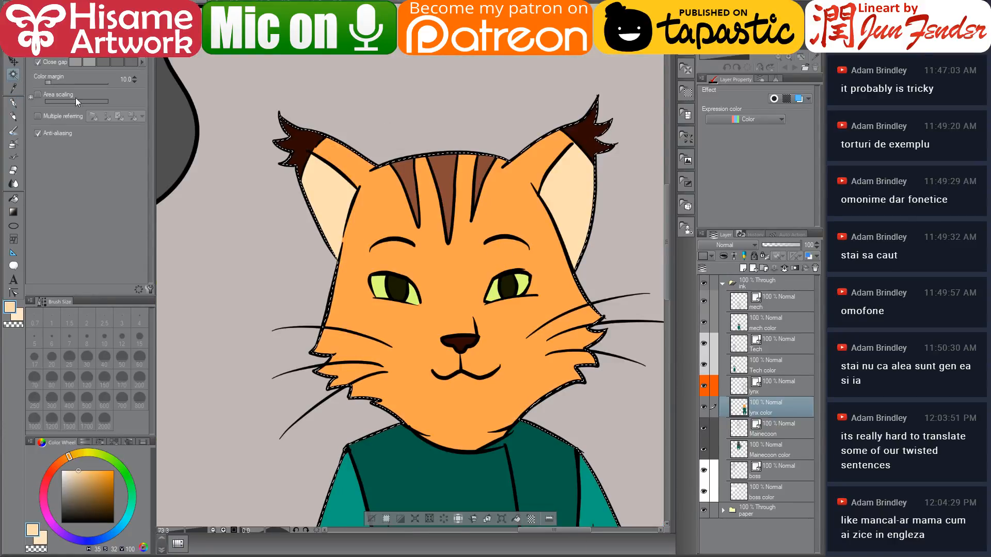
{"action": "key", "text": "ctrl+d"}
{"action": "left_click", "coordinate": [427, 272]}
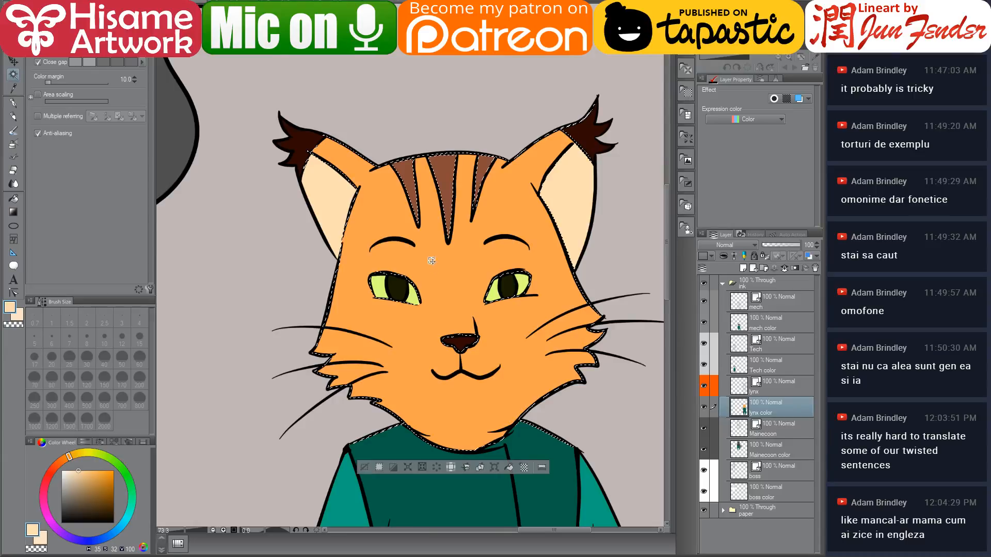
{"action": "left_click", "coordinate": [16, 105]}
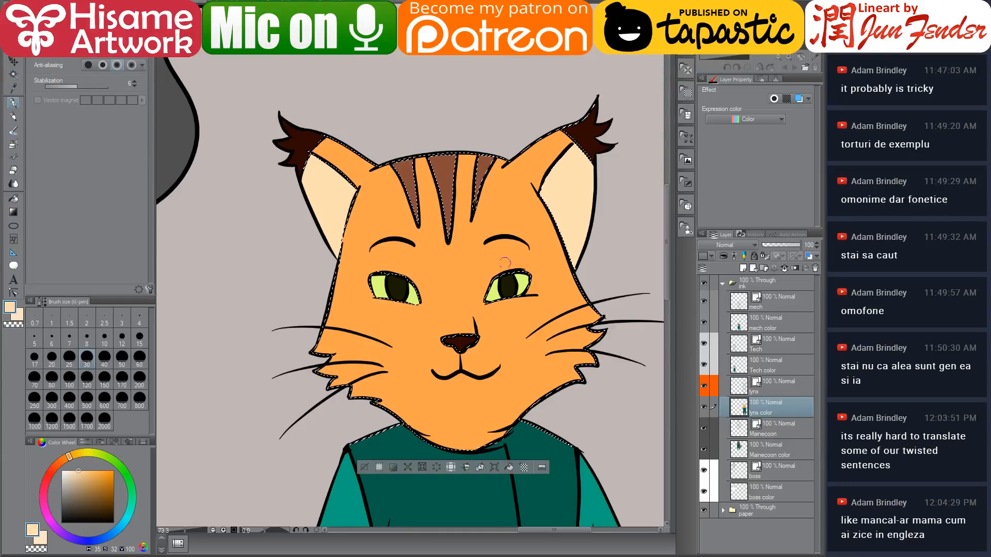
{"action": "mouse_move", "coordinate": [481, 302]}
{"action": "left_mouse_down"}
{"action": "mouse_move", "coordinate": [490, 274]}
{"action": "mouse_move", "coordinate": [521, 264]}
{"action": "mouse_move", "coordinate": [533, 273]}
{"action": "left_mouse_up"}
{"action": "mouse_move", "coordinate": [420, 304]}
{"action": "left_mouse_down"}
{"action": "mouse_move", "coordinate": [414, 282]}
{"action": "mouse_move", "coordinate": [374, 269]}
{"action": "left_mouse_up"}
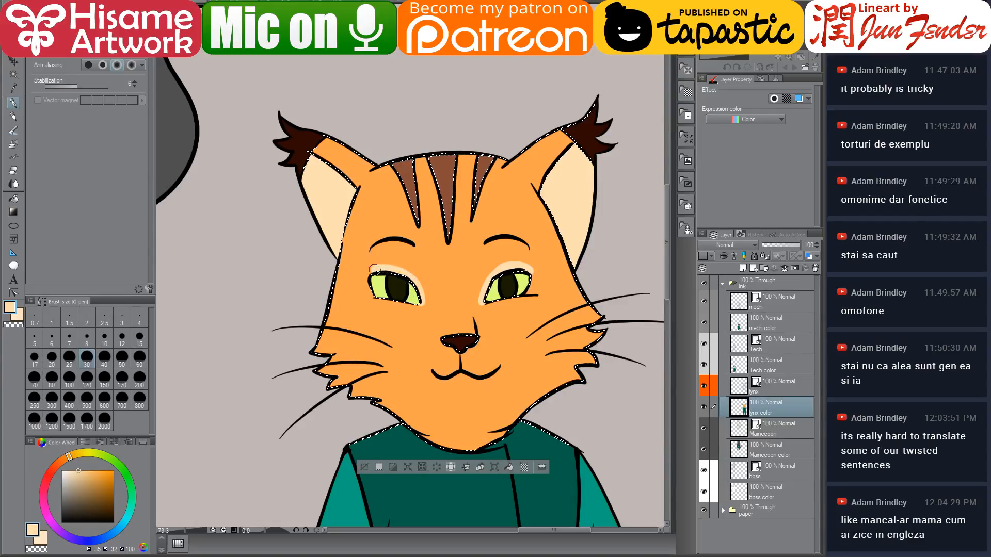
Step: Paint the lynx's muzzle cream and extend a cream band from the mouth to the collar at brush size 70, using page_37 as reference
{"action": "key", "text": "ctrl+Tab"}
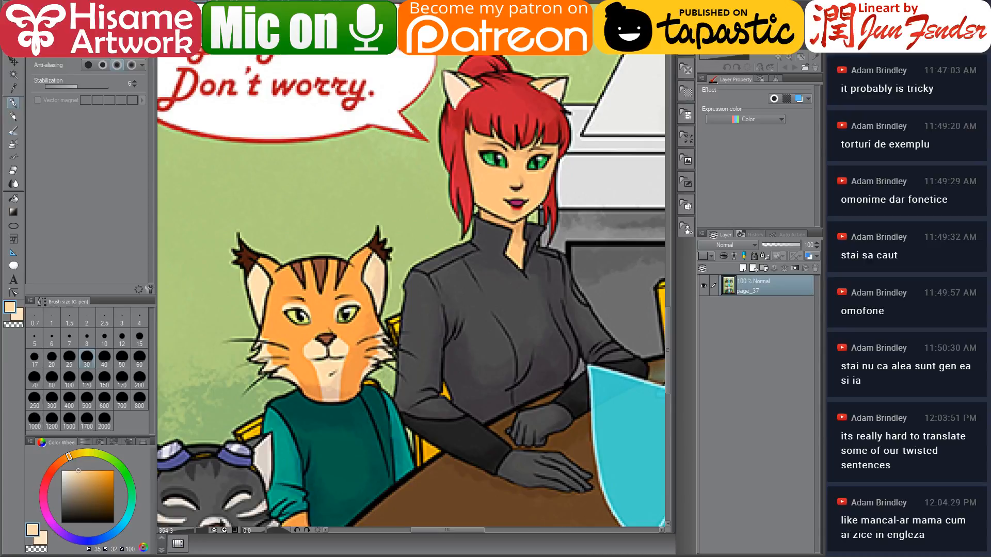
{"action": "key", "text": "ctrl+Tab"}
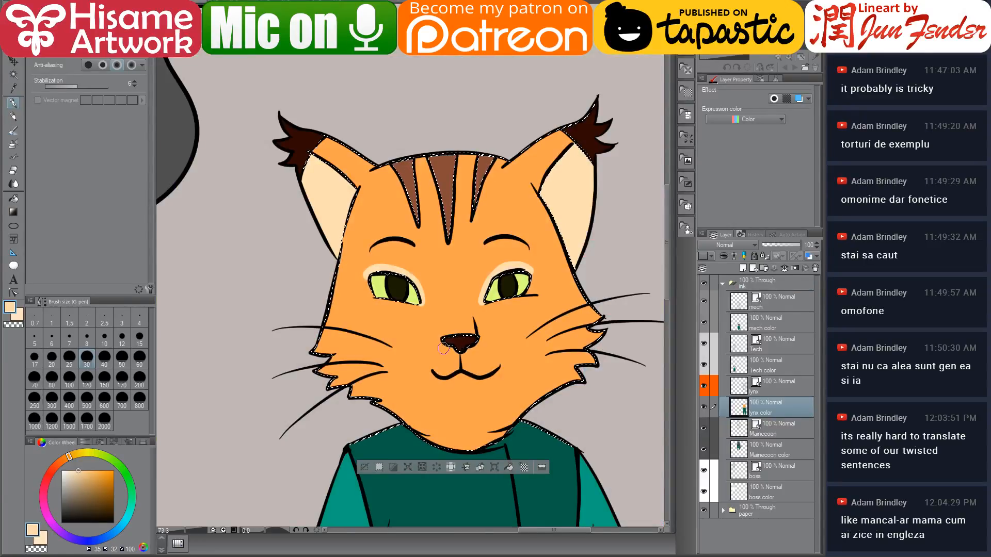
{"action": "mouse_move", "coordinate": [443, 349]}
{"action": "left_mouse_down"}
{"action": "mouse_move", "coordinate": [448, 371]}
{"action": "mouse_move", "coordinate": [446, 347]}
{"action": "left_mouse_up"}
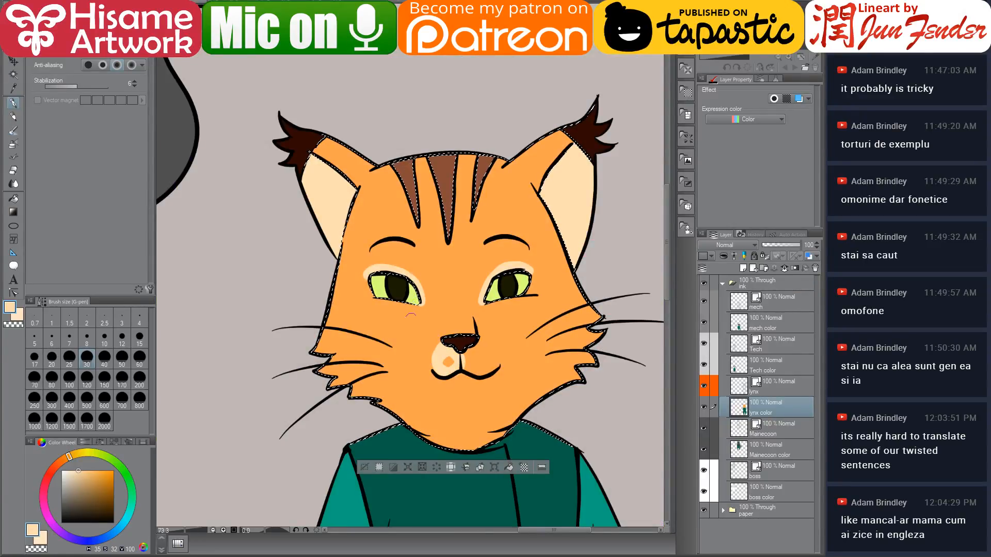
{"action": "key", "text": "bracketright"}
{"action": "key", "text": "bracketright"}
{"action": "key", "text": "bracketright"}
{"action": "key", "text": "bracketright"}
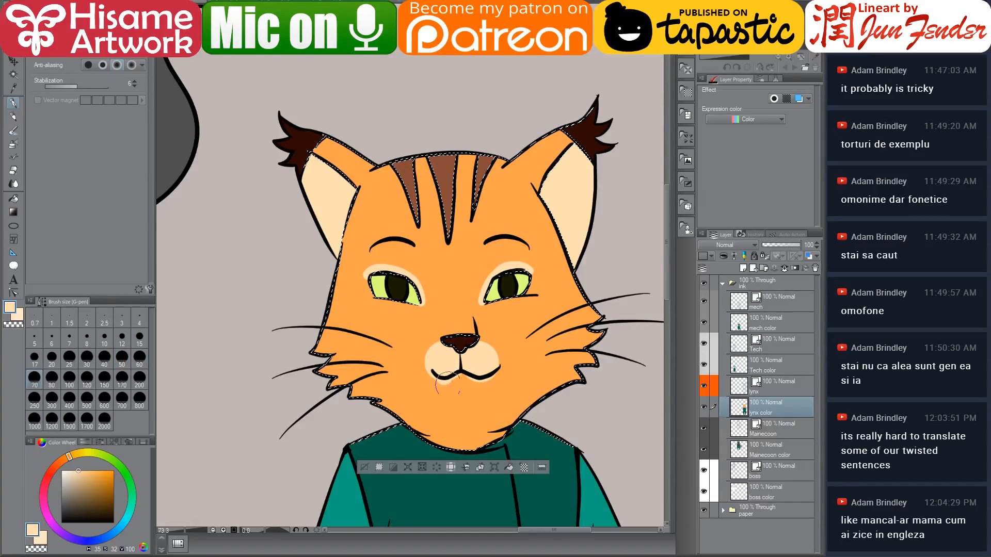
{"action": "left_click_drag", "start_coordinate": [482, 387], "coordinate": [467, 474]}
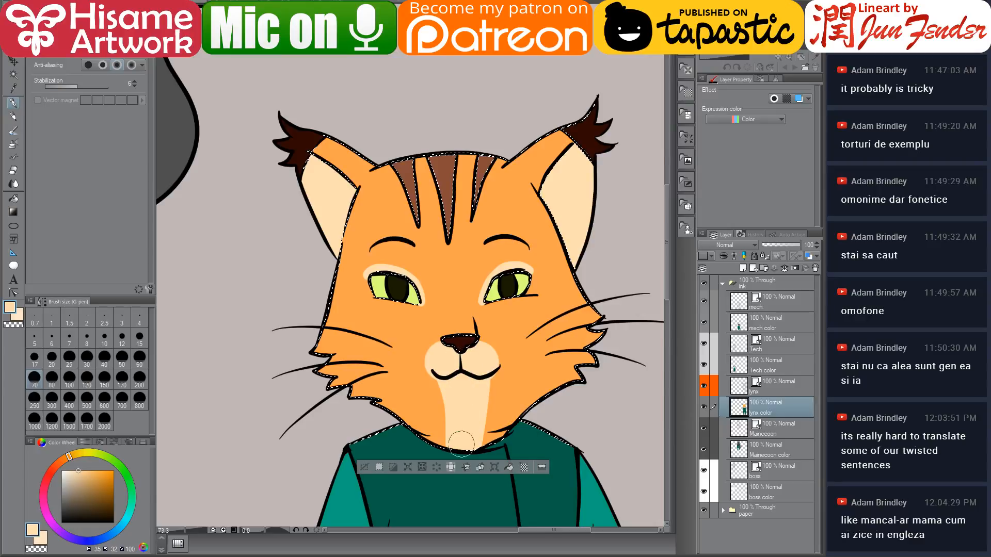
Step: Paint the fur tufts on both of the lynx's cheeks cream, comparing with page_37, and clear the selection
{"action": "key", "text": "ctrl+Tab"}
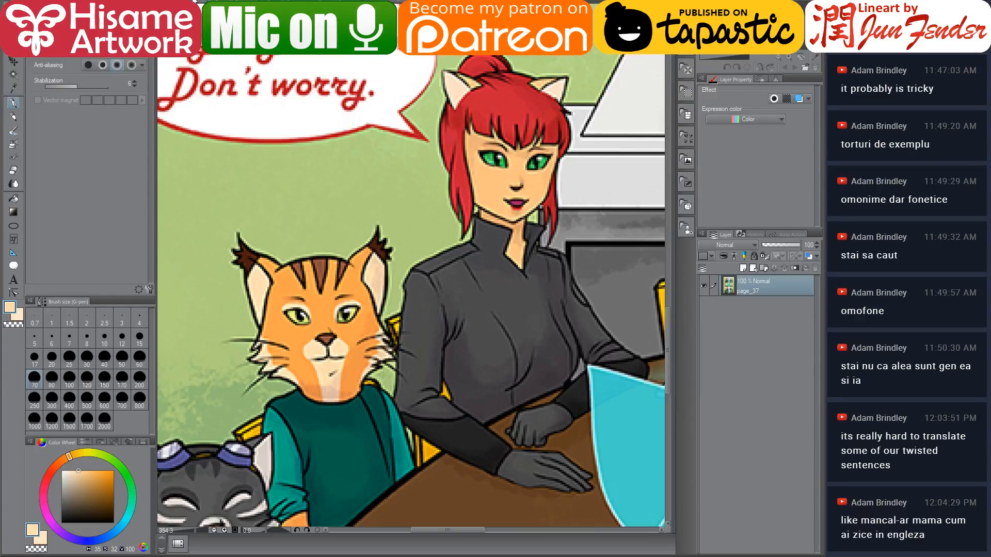
{"action": "key", "text": "ctrl+Tab"}
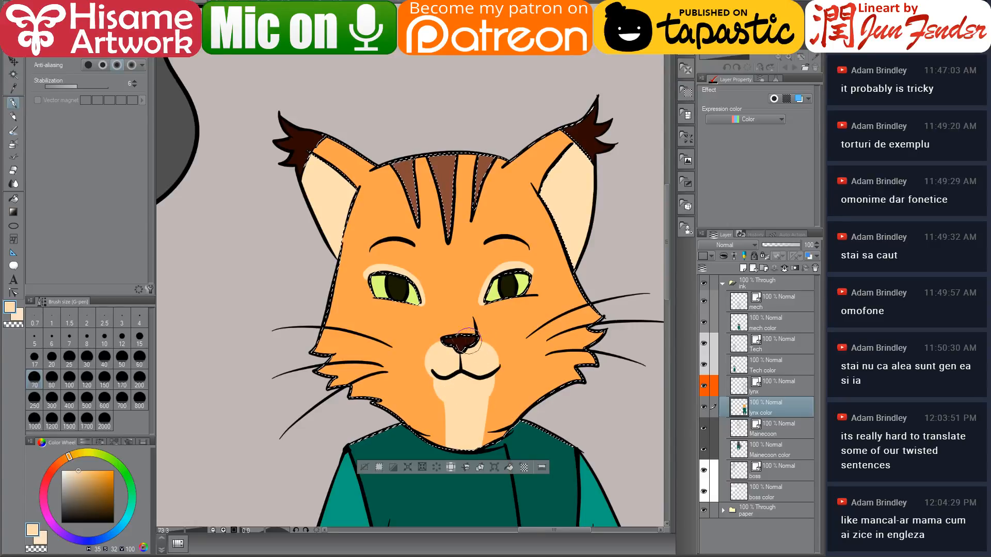
{"action": "key", "text": "ctrl+Tab"}
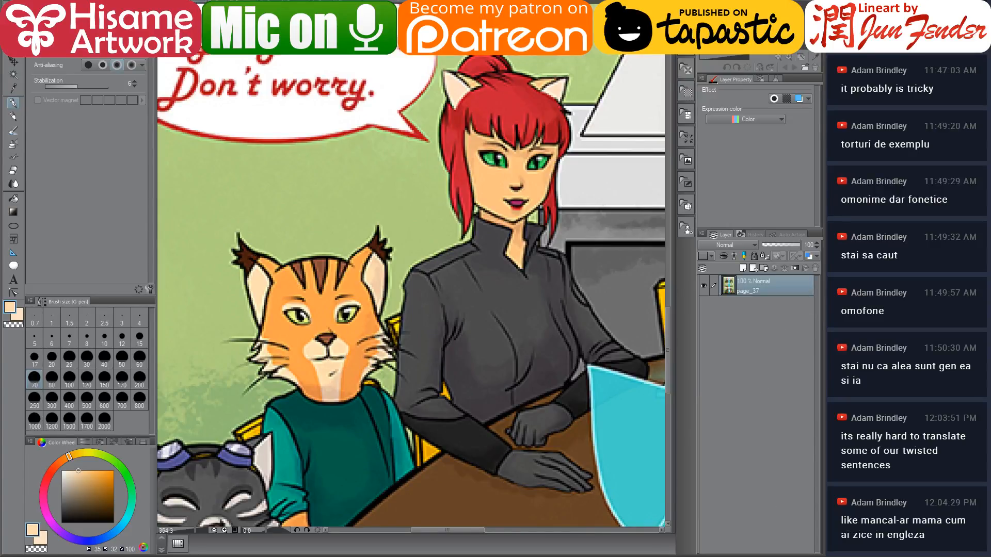
{"action": "key", "text": "ctrl+Tab"}
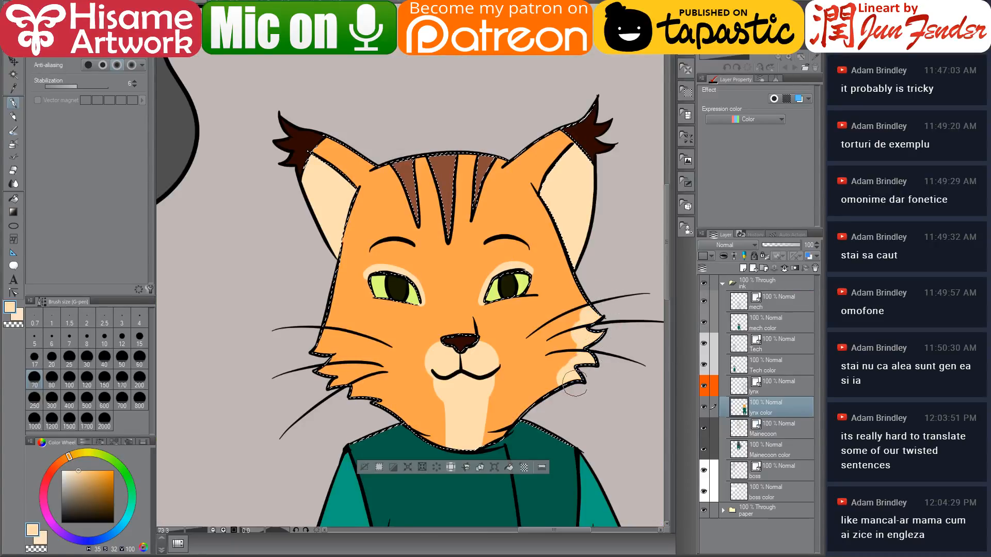
{"action": "mouse_move", "coordinate": [336, 335]}
{"action": "left_mouse_down"}
{"action": "mouse_move", "coordinate": [345, 375]}
{"action": "mouse_move", "coordinate": [377, 402]}
{"action": "mouse_move", "coordinate": [387, 429]}
{"action": "left_mouse_up"}
{"action": "key", "text": "ctrl+Tab"}
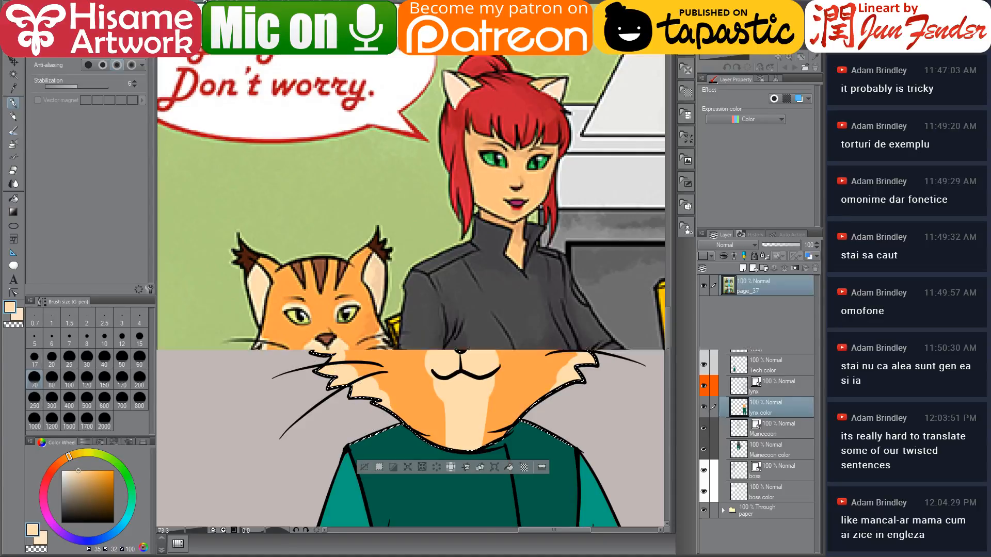
{"action": "key", "text": "ctrl+Tab"}
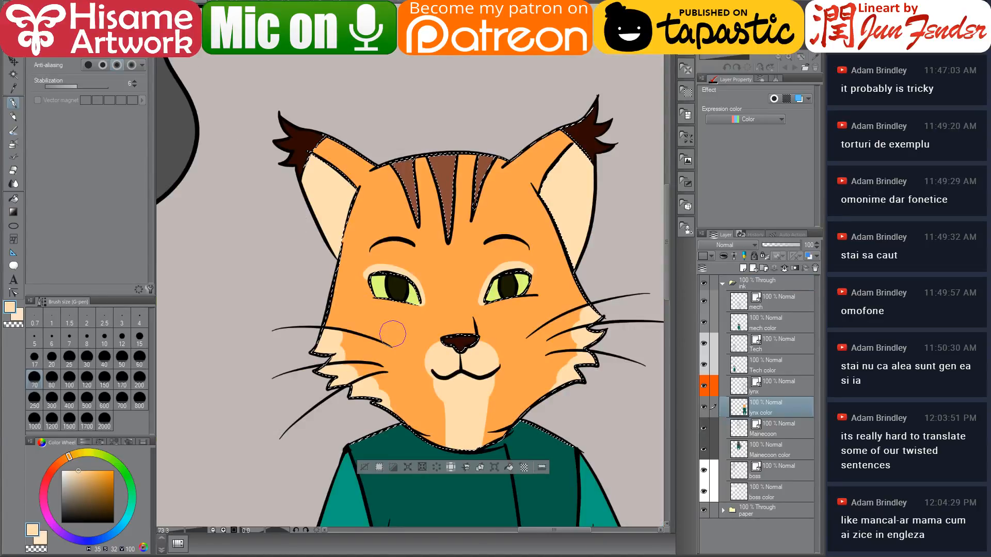
{"action": "scroll", "coordinate": [396, 321], "scroll_direction": "down", "scroll_amount": 1}
{"action": "scroll", "coordinate": [396, 321], "scroll_direction": "down", "scroll_amount": 3}
{"action": "scroll", "coordinate": [396, 321], "scroll_direction": "up", "scroll_amount": 2}
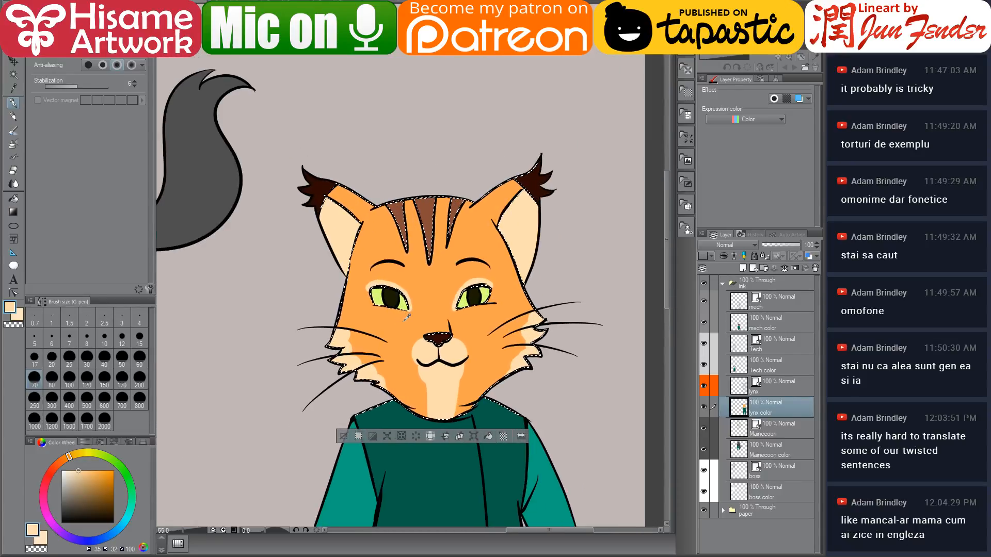
{"action": "scroll", "coordinate": [413, 335], "scroll_direction": "down", "scroll_amount": 3}
{"action": "key", "text": "ctrl+d"}
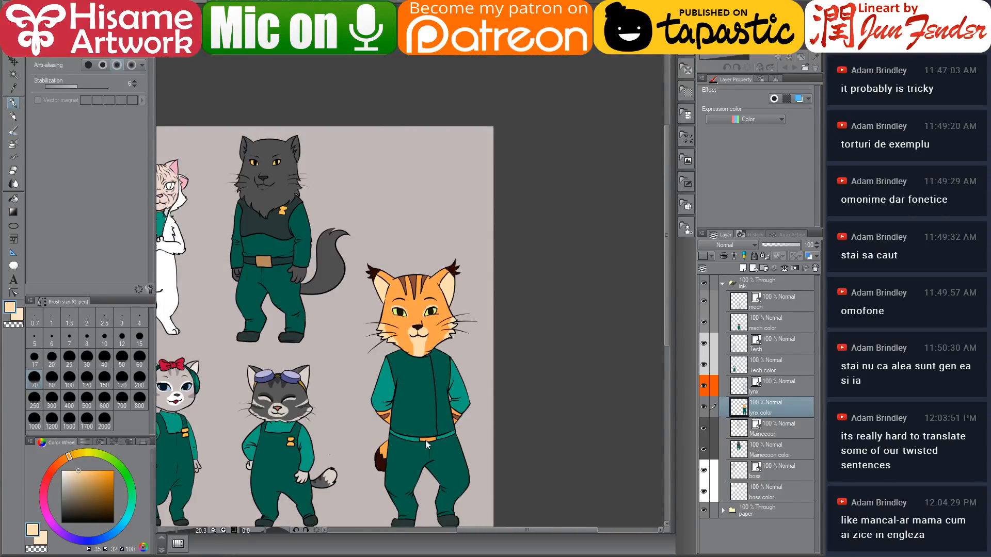
Step: Sample the dark brown of the lynx's tail tip and select the lynx's silhouette for painting at brush size 30
{"action": "scroll", "coordinate": [377, 457], "scroll_direction": "up", "scroll_amount": 5}
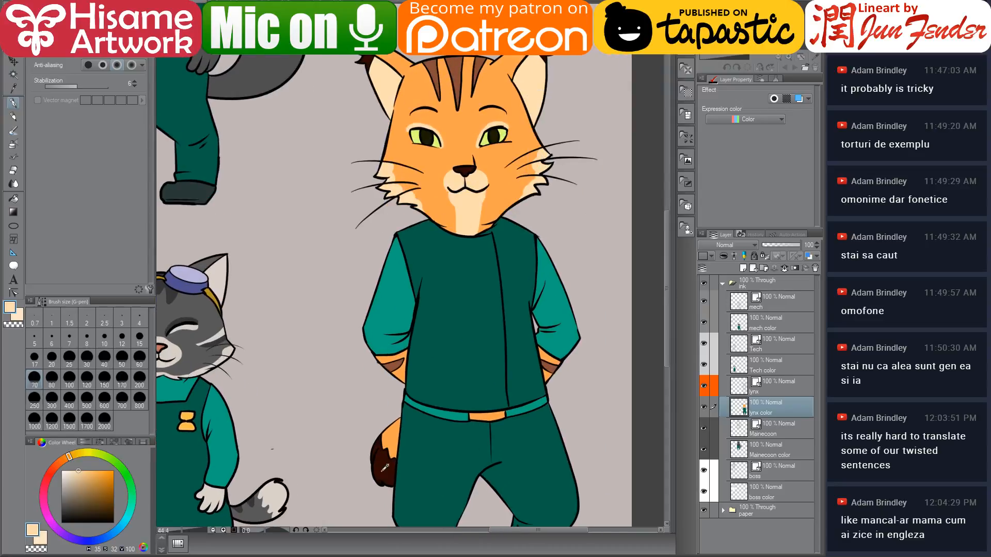
{"action": "left_click", "coordinate": [369, 423], "text": "alt"}
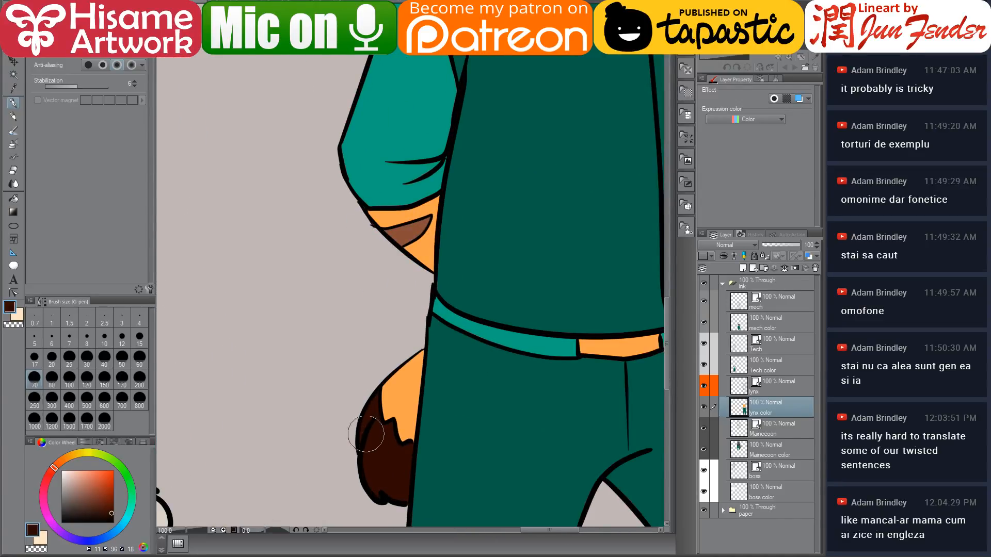
{"action": "key", "text": "bracketleft"}
{"action": "key", "text": "bracketleft"}
{"action": "key", "text": "bracketleft"}
{"action": "key", "text": "bracketleft"}
{"action": "left_click", "coordinate": [738, 385], "text": "ctrl"}
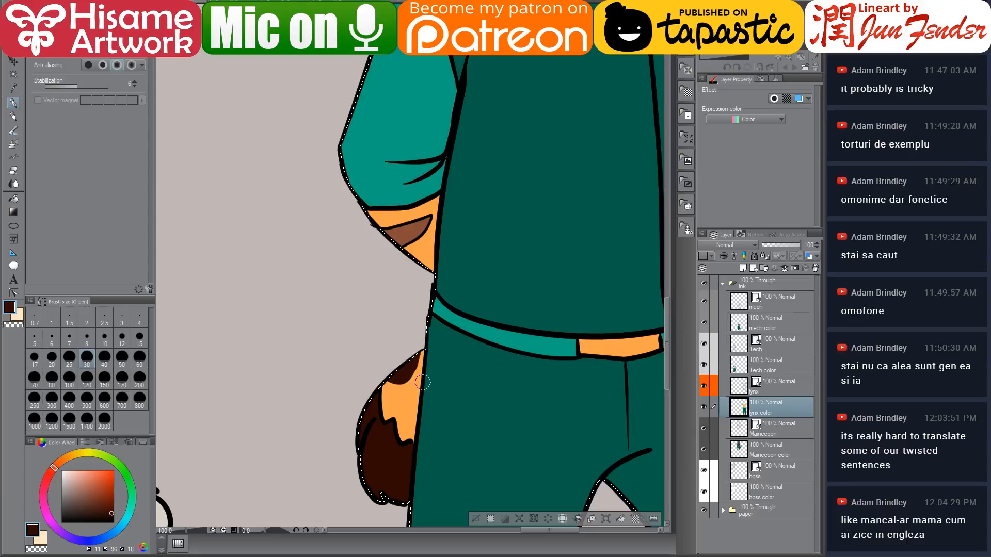
Step: Try painting dark brown stripes on the orange part of the lynx's tail
{"action": "mouse_move", "coordinate": [418, 415]}
{"action": "left_mouse_down"}
{"action": "mouse_move", "coordinate": [422, 385]}
{"action": "mouse_move", "coordinate": [421, 433]}
{"action": "left_mouse_up"}
{"action": "key", "text": "ctrl+d"}
{"action": "scroll", "coordinate": [333, 372], "scroll_direction": "down", "scroll_amount": 8}
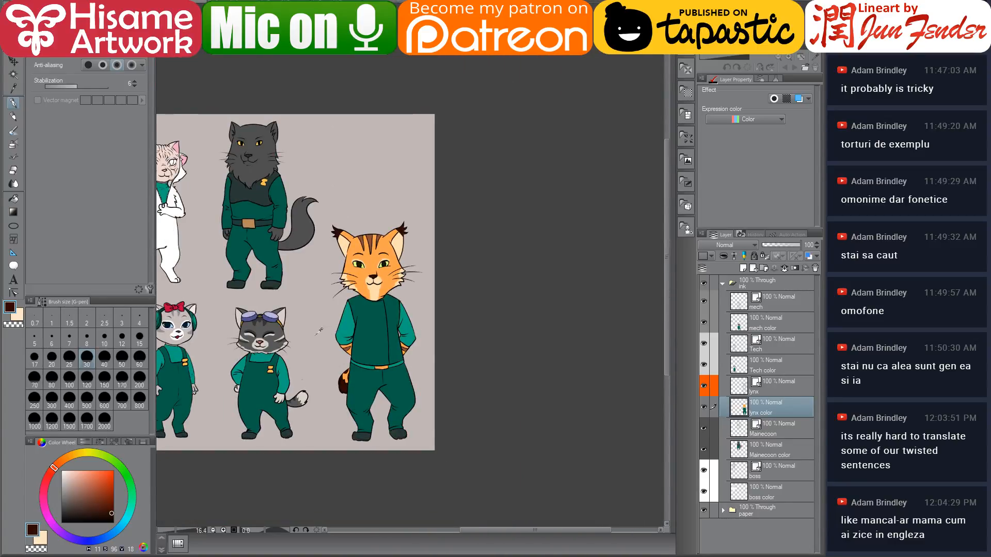
{"action": "scroll", "coordinate": [364, 391], "scroll_direction": "up", "scroll_amount": 6}
{"action": "key", "text": "ctrl+z"}
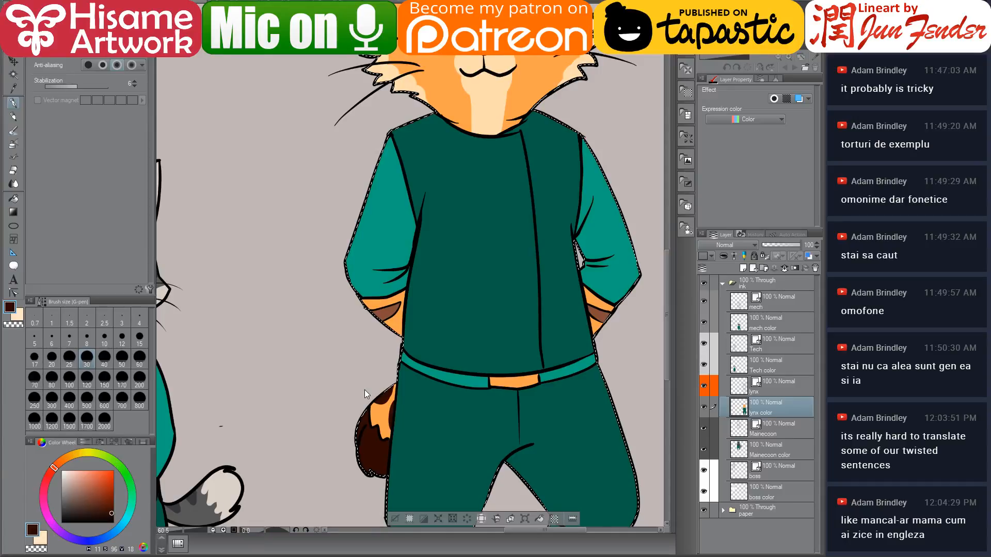
Step: Sample the lighter brown used for the lynx's stripes, paint it as patches on the orange part of the tail, and clear the selection
{"action": "left_click", "coordinate": [376, 404], "text": "alt"}
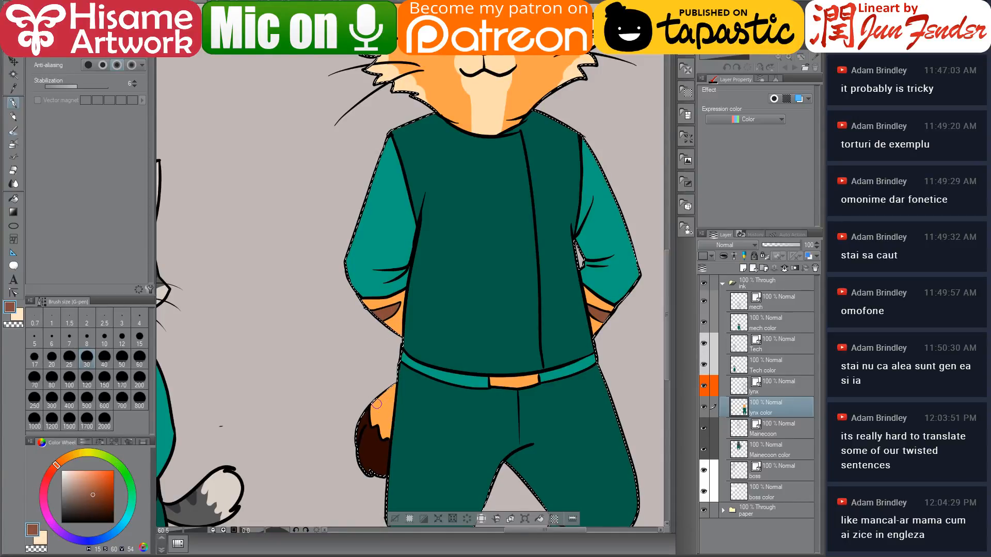
{"action": "mouse_move", "coordinate": [376, 403]}
{"action": "left_mouse_down"}
{"action": "mouse_move", "coordinate": [387, 386]}
{"action": "mouse_move", "coordinate": [374, 396]}
{"action": "mouse_move", "coordinate": [393, 408]}
{"action": "mouse_move", "coordinate": [390, 428]}
{"action": "left_mouse_up"}
{"action": "key", "text": "ctrl+d"}
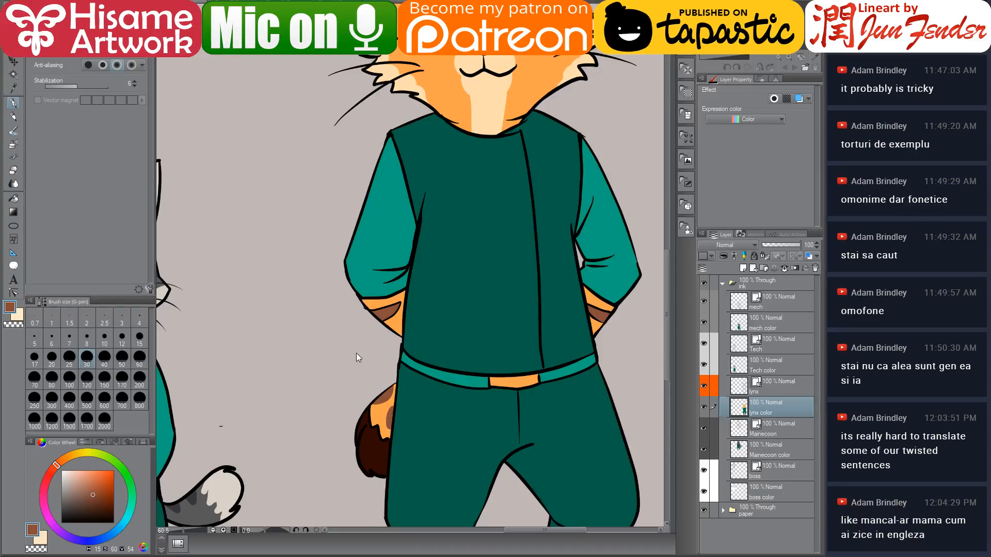
Step: Make the Mainecoon color layer active and select its painted area
{"action": "scroll", "coordinate": [355, 362], "scroll_direction": "down", "scroll_amount": 6}
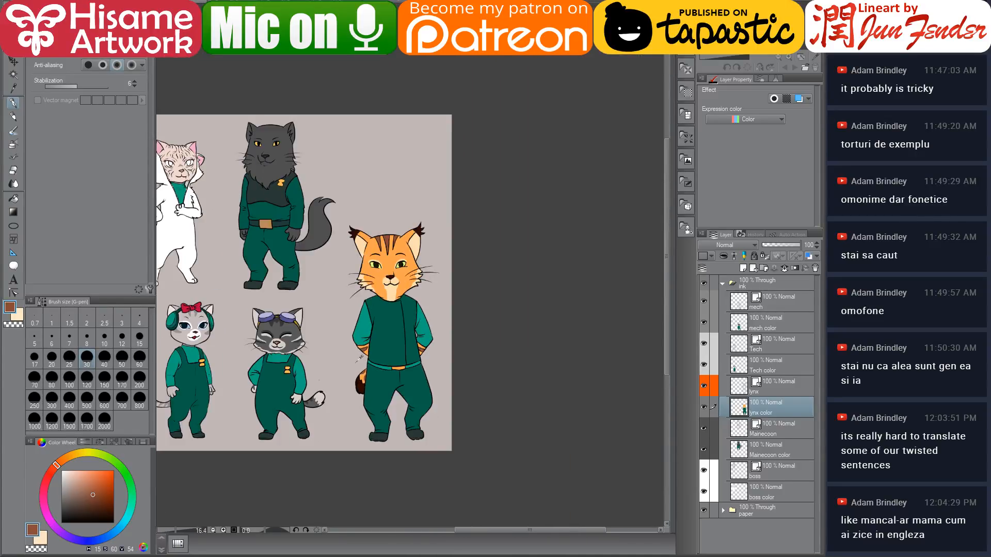
{"action": "left_click_drag", "start_coordinate": [356, 312], "coordinate": [458, 344]}
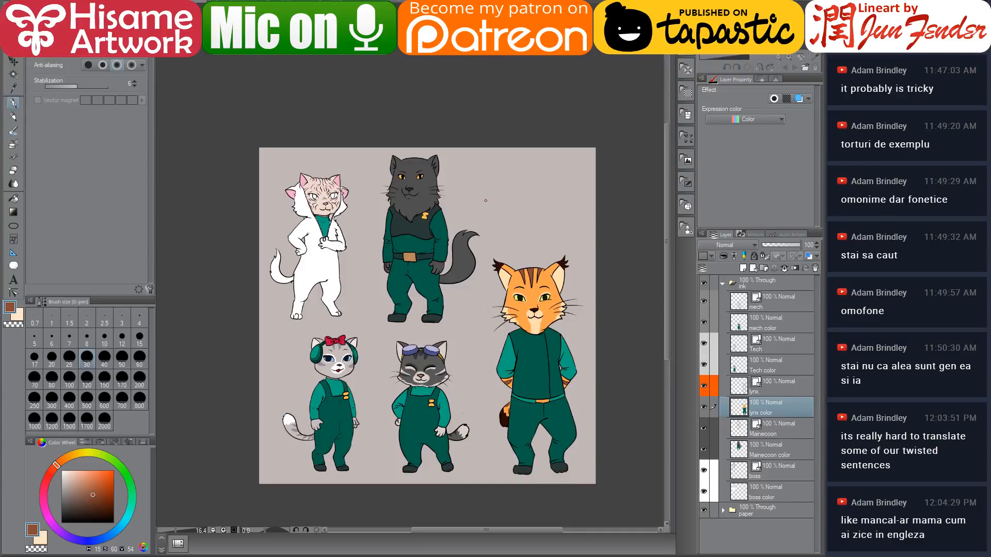
{"action": "scroll", "coordinate": [474, 255], "scroll_direction": "up", "scroll_amount": 7}
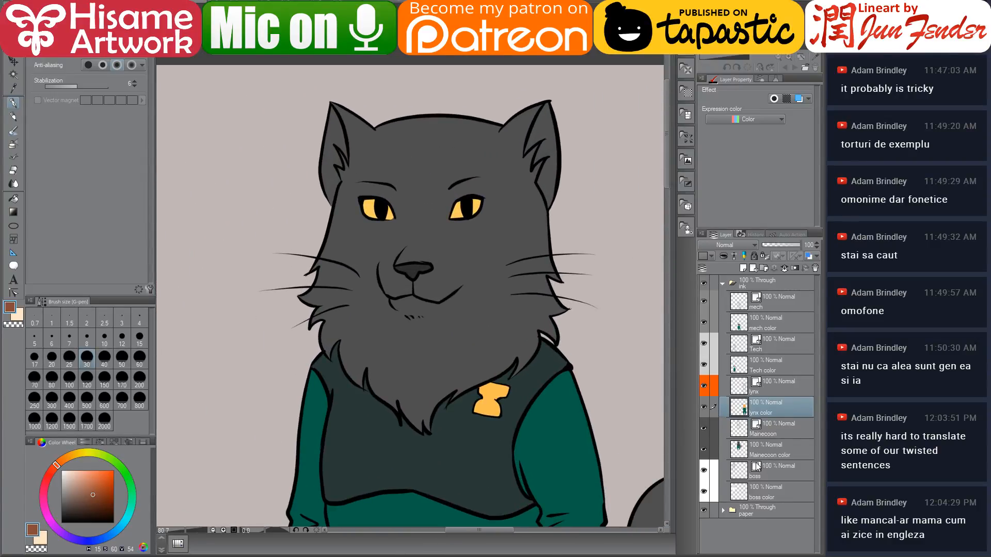
{"action": "left_click", "coordinate": [744, 449]}
{"action": "left_click", "coordinate": [738, 449], "text": "ctrl"}
{"action": "scroll", "coordinate": [491, 165], "scroll_direction": "up", "scroll_amount": 1}
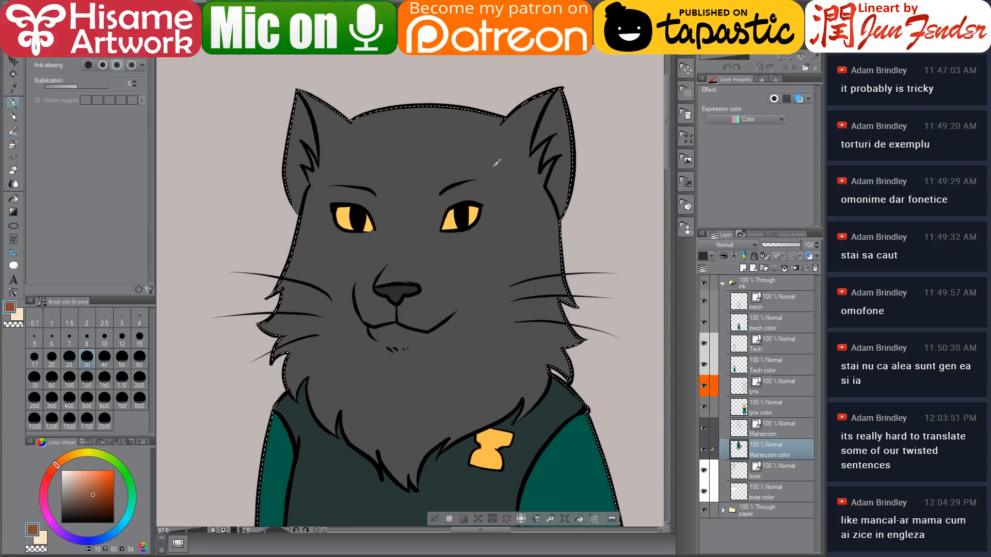
Step: Sample the lighter grey fur colour from the Maine coon on page_37 and reduce the brush size to 10
{"action": "key", "text": "ctrl+Tab"}
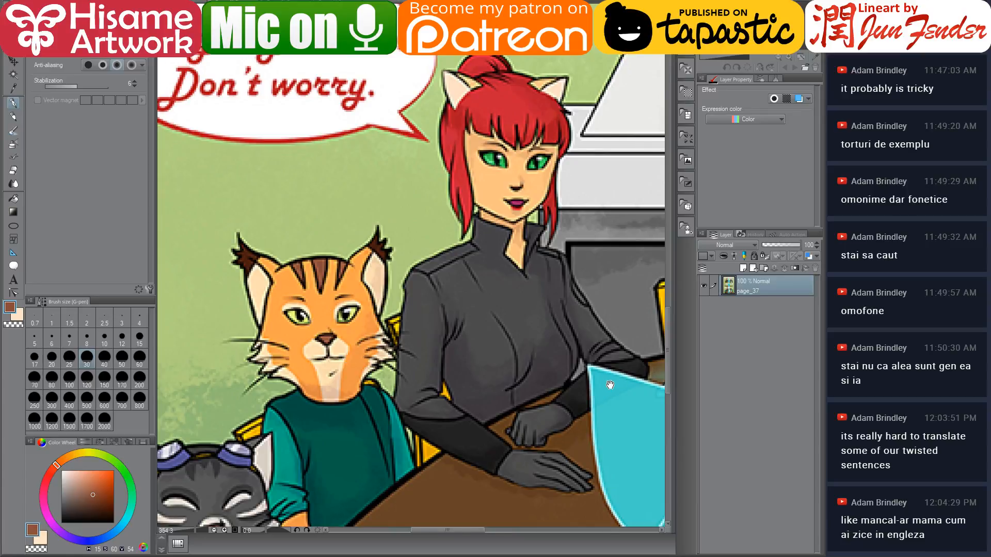
{"action": "left_click_drag", "start_coordinate": [645, 320], "coordinate": [446, 426]}
{"action": "scroll", "coordinate": [446, 427], "scroll_direction": "down", "scroll_amount": 1}
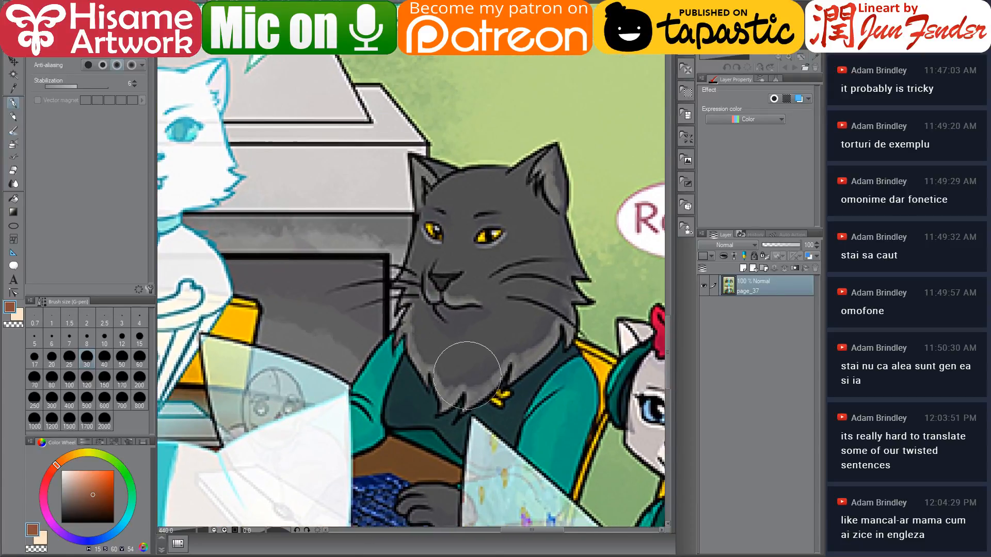
{"action": "scroll", "coordinate": [443, 397], "scroll_direction": "up", "scroll_amount": 1}
{"action": "scroll", "coordinate": [517, 294], "scroll_direction": "up", "scroll_amount": 1}
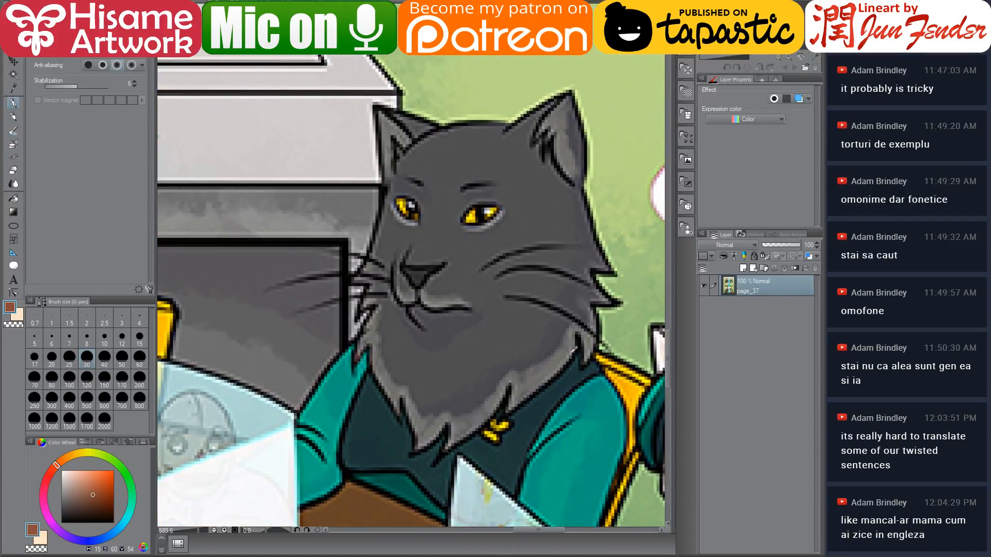
{"action": "left_click", "coordinate": [560, 365], "text": "alt"}
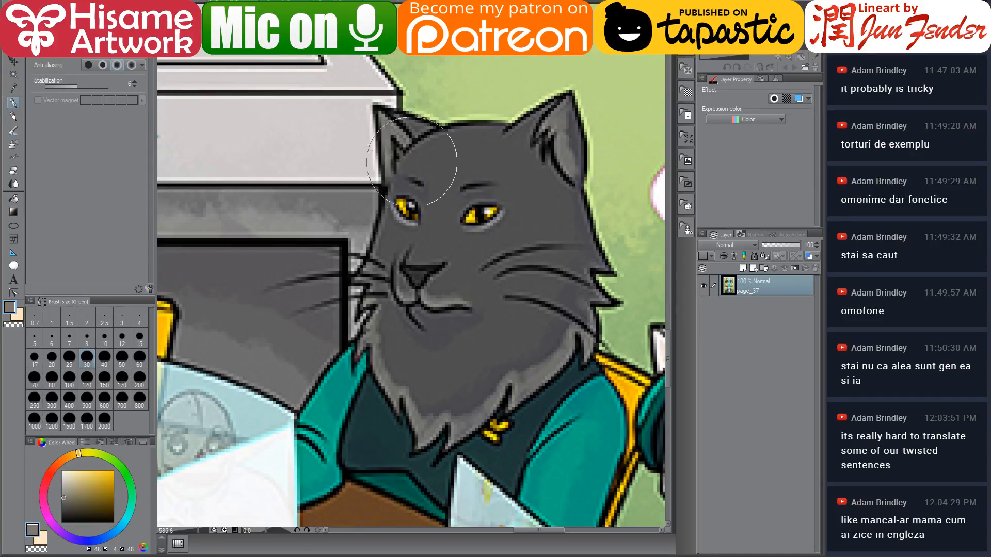
{"action": "key", "text": "bracketleft"}
{"action": "key", "text": "bracketleft"}
{"action": "key", "text": "bracketleft"}
{"action": "key", "text": "bracketleft"}
{"action": "key", "text": "bracketleft"}
{"action": "key", "text": "bracketleft"}
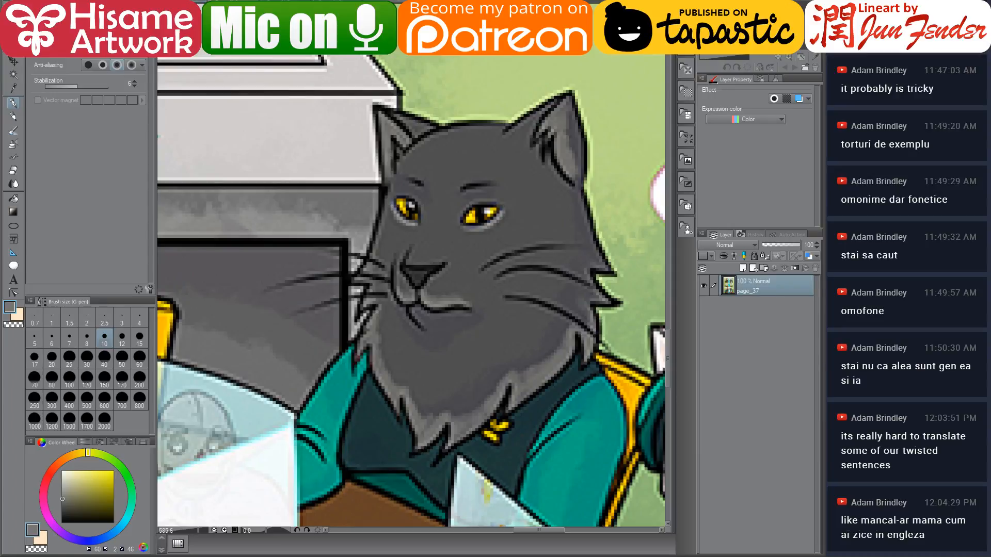
Step: Return to the character sheet and fill both of the Maine coon's inner ears with the sampled lighter grey
{"action": "key", "text": "ctrl+Tab"}
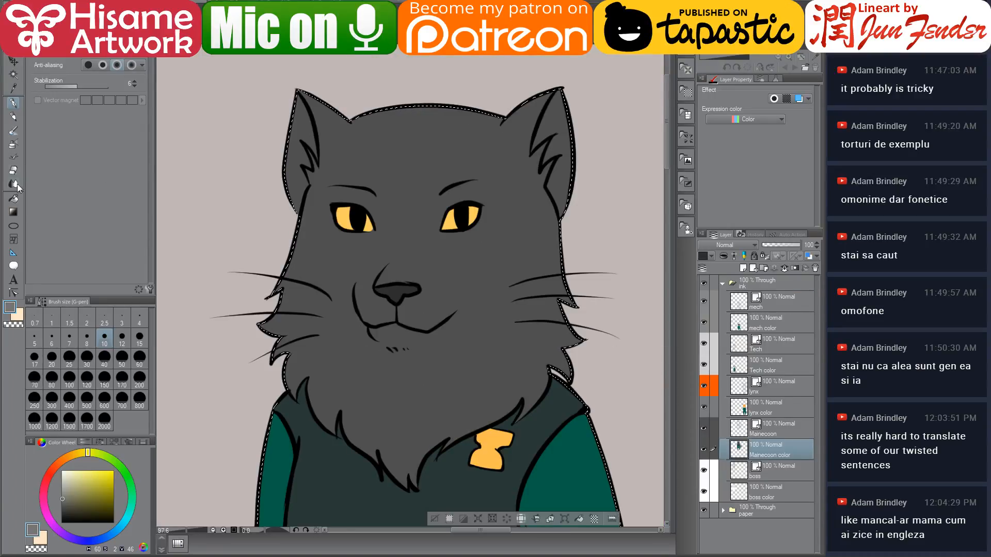
{"action": "left_click", "coordinate": [13, 198]}
{"action": "left_click", "coordinate": [557, 131]}
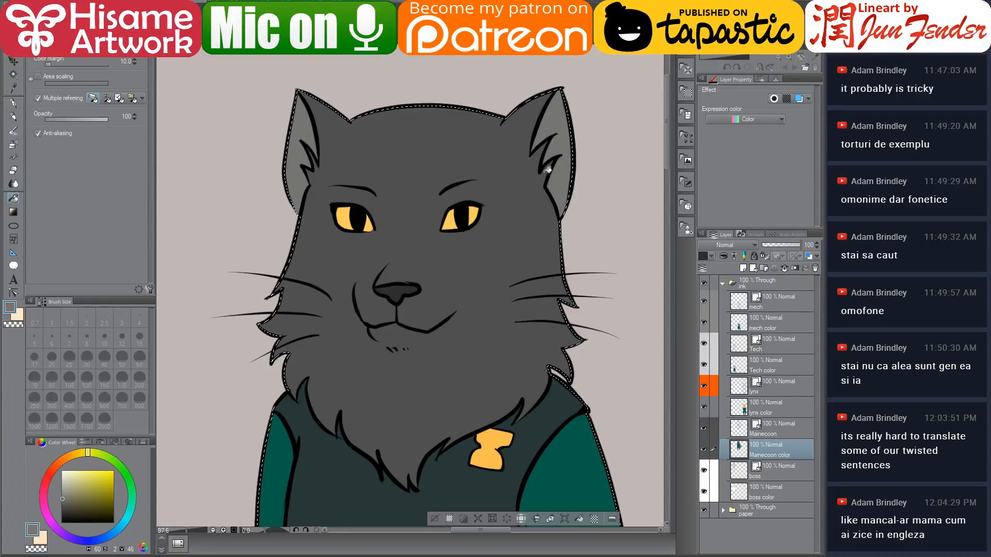
Step: Clear the current selection and auto-select the Maine coon's dark grey fur on the head
{"action": "left_click", "coordinate": [14, 74]}
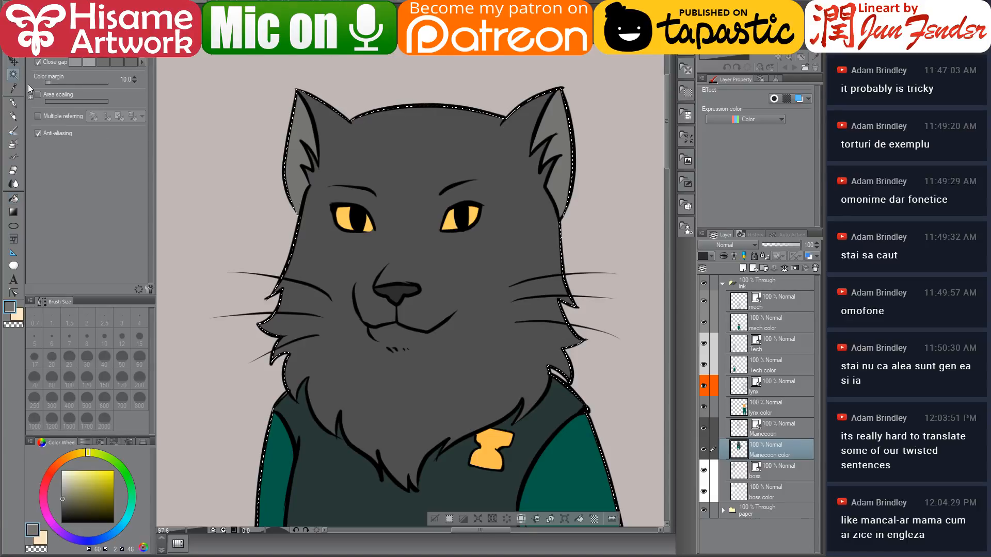
{"action": "key", "text": "ctrl+d"}
{"action": "left_click", "coordinate": [368, 368]}
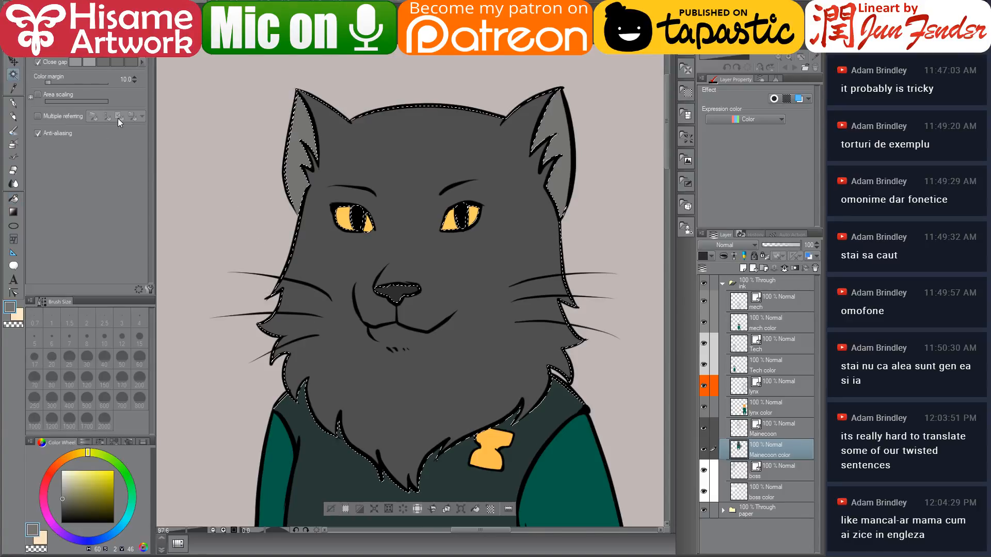
Step: Paint the sampled lighter grey along the cheek tufts and beard edge of the Maine coon with a size 60 pen
{"action": "key", "text": "p"}
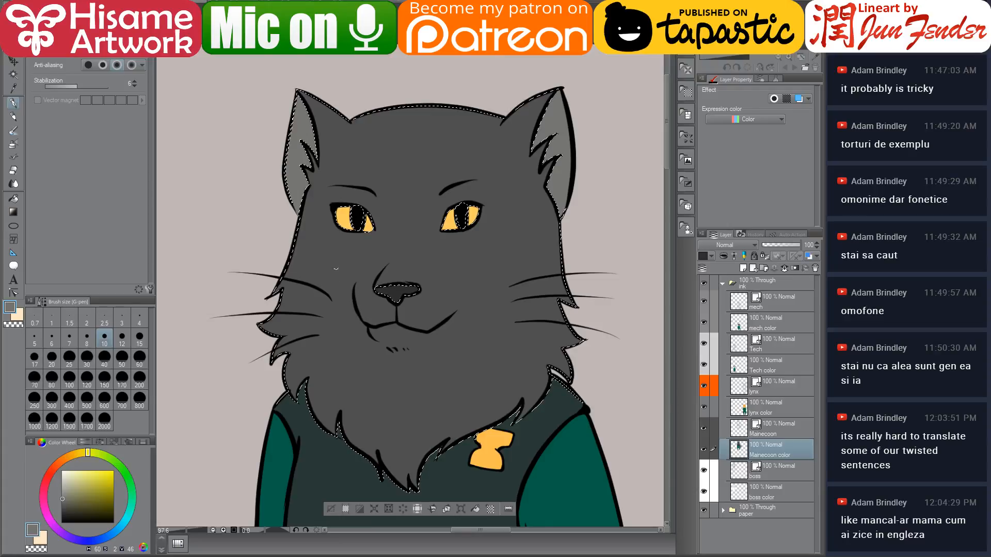
{"action": "key", "text": "bracketright"}
{"action": "key", "text": "bracketright"}
{"action": "key", "text": "bracketright"}
{"action": "key", "text": "bracketright"}
{"action": "key", "text": "bracketright"}
{"action": "key", "text": "bracketright"}
{"action": "key", "text": "bracketright"}
{"action": "key", "text": "bracketright"}
{"action": "key", "text": "bracketright"}
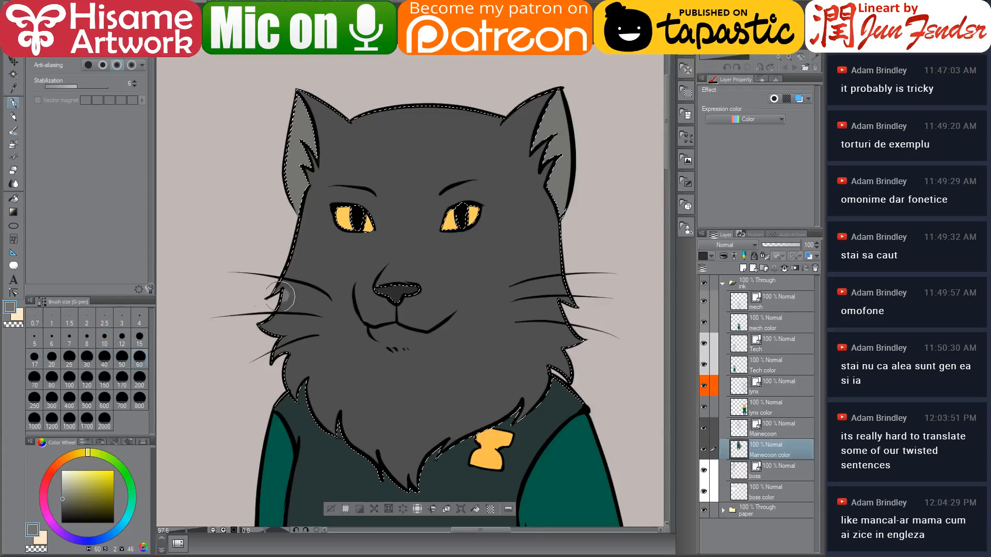
{"action": "mouse_move", "coordinate": [289, 346]}
{"action": "left_mouse_down"}
{"action": "mouse_move", "coordinate": [404, 458]}
{"action": "mouse_move", "coordinate": [521, 399]}
{"action": "mouse_move", "coordinate": [545, 367]}
{"action": "left_mouse_up"}
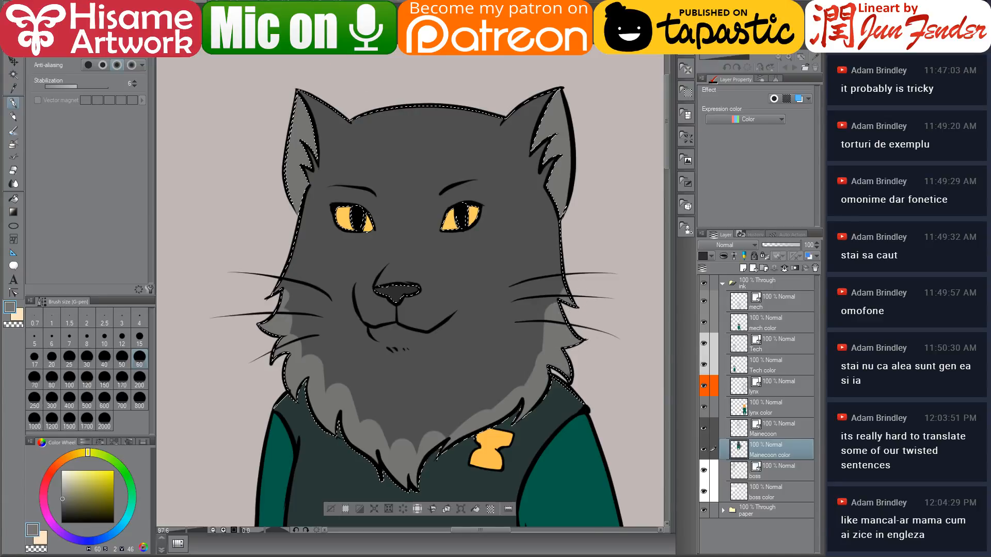
Step: Check the Maine coon on page_37 and paint lighter grey under both eyes and above the mouth line with a size 25 pen
{"action": "key", "text": "ctrl+Tab"}
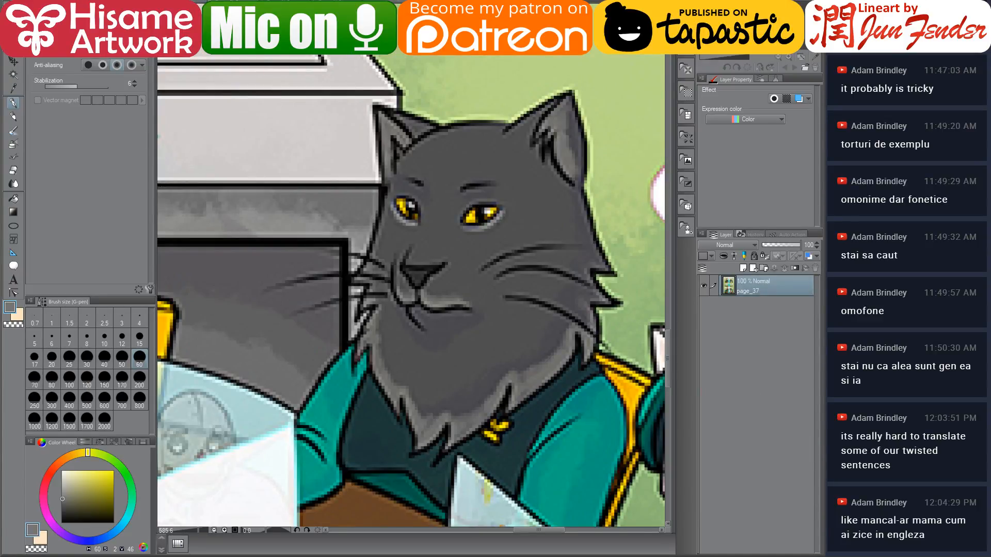
{"action": "key", "text": "ctrl+Tab"}
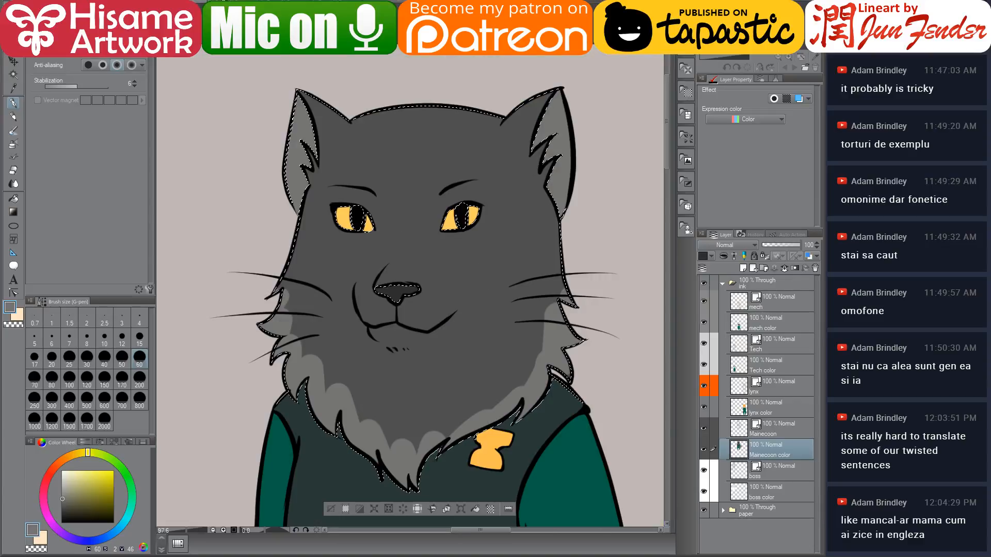
{"action": "key", "text": "ctrl+Tab"}
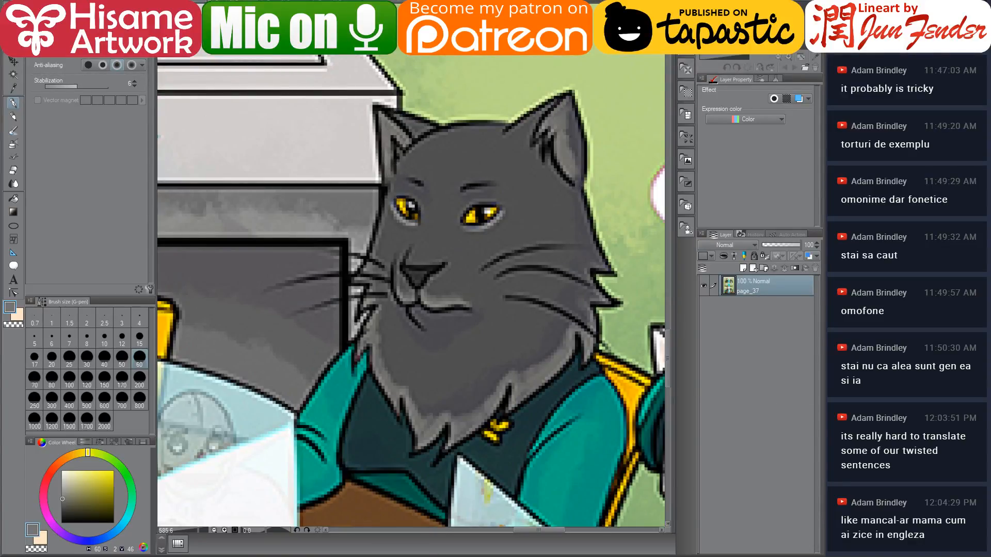
{"action": "key", "text": "ctrl+Tab"}
{"action": "key", "text": "bracketleft"}
{"action": "key", "text": "bracketleft"}
{"action": "key", "text": "bracketleft"}
{"action": "key", "text": "bracketleft"}
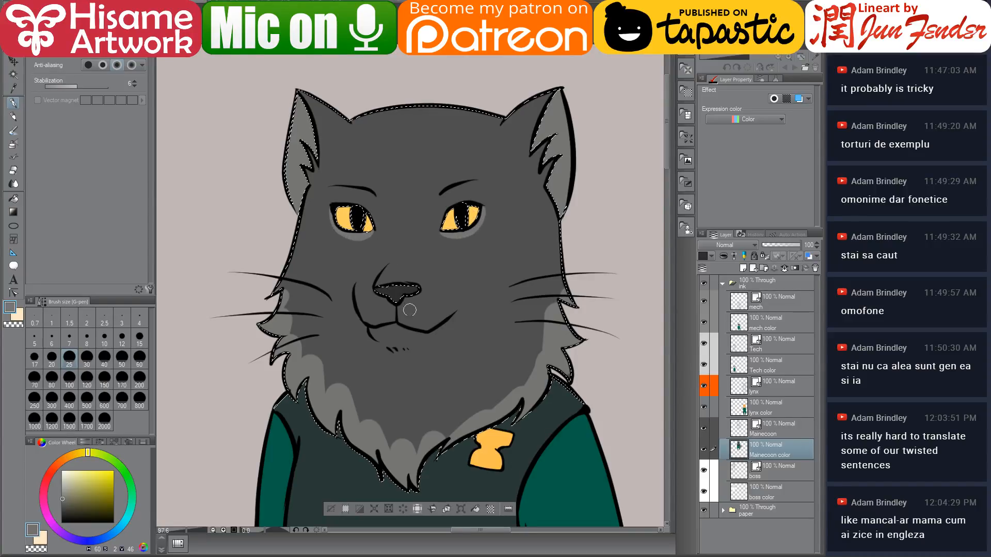
{"action": "mouse_move", "coordinate": [356, 298]}
{"action": "left_mouse_down"}
{"action": "mouse_move", "coordinate": [368, 316]}
{"action": "mouse_move", "coordinate": [424, 325]}
{"action": "left_mouse_up"}
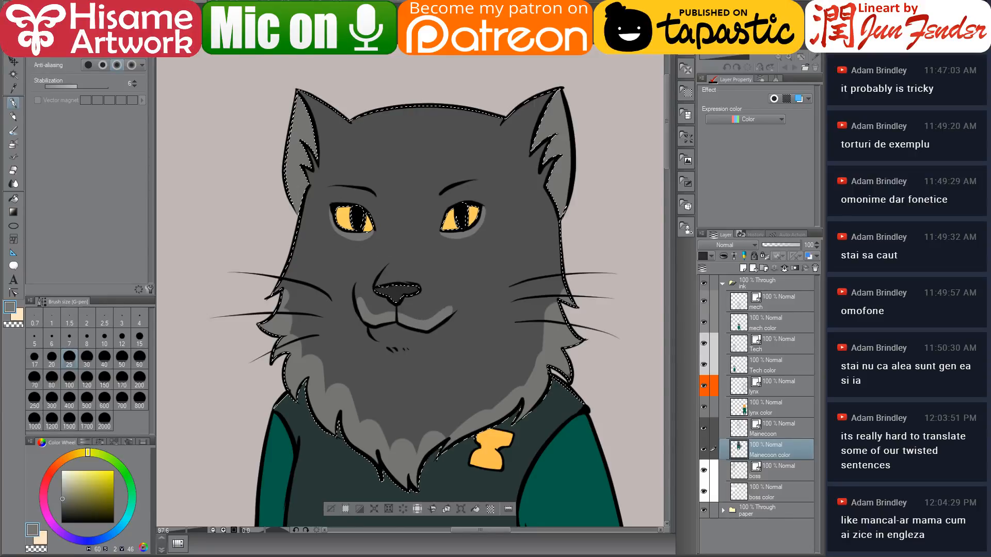
Step: Compare with page_37, sample the dark grey fur and narrow the lighter band above the Maine coon's mouth
{"action": "key", "text": "ctrl+Tab"}
{"action": "key", "text": "ctrl+Tab"}
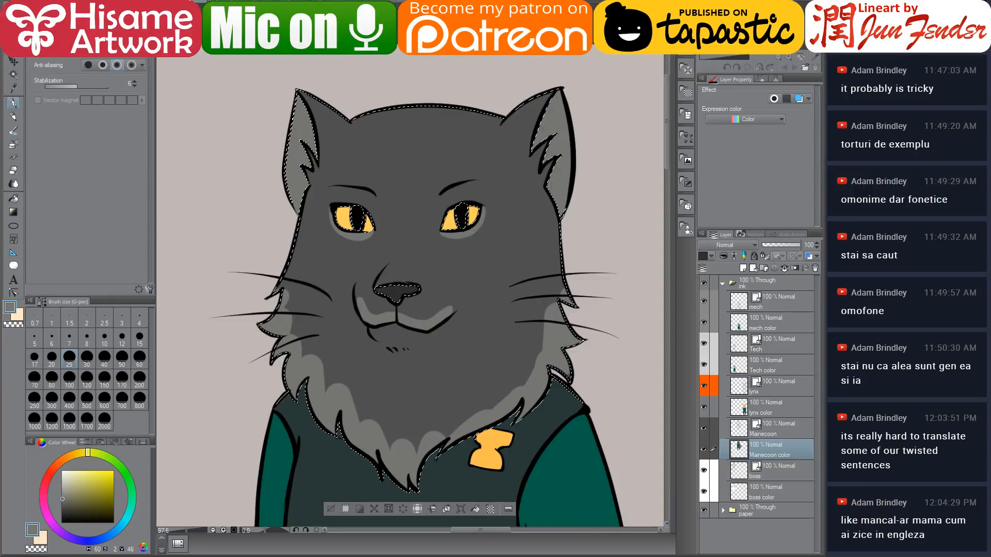
{"action": "left_click", "coordinate": [371, 303], "text": "alt"}
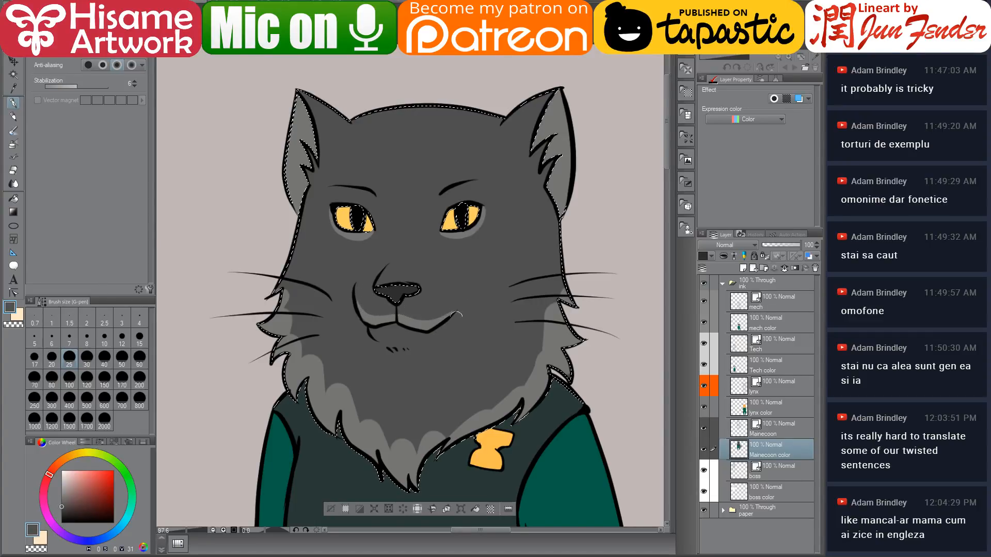
Step: Extend the lighter grey patches to the inner corners of both eyes and trim their edges with the dark fur grey
{"action": "left_click", "coordinate": [336, 217], "text": "alt"}
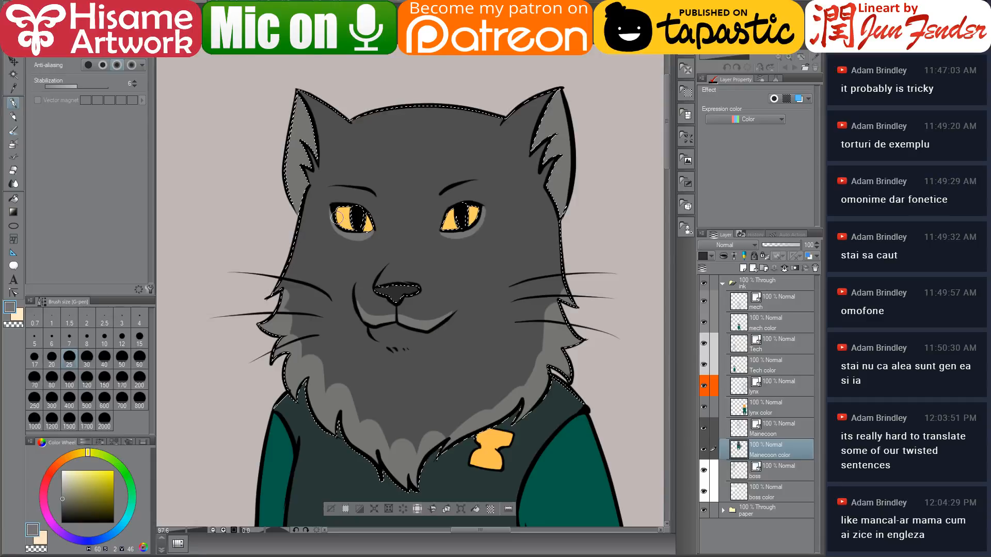
{"action": "left_click_drag", "start_coordinate": [340, 232], "coordinate": [374, 230]}
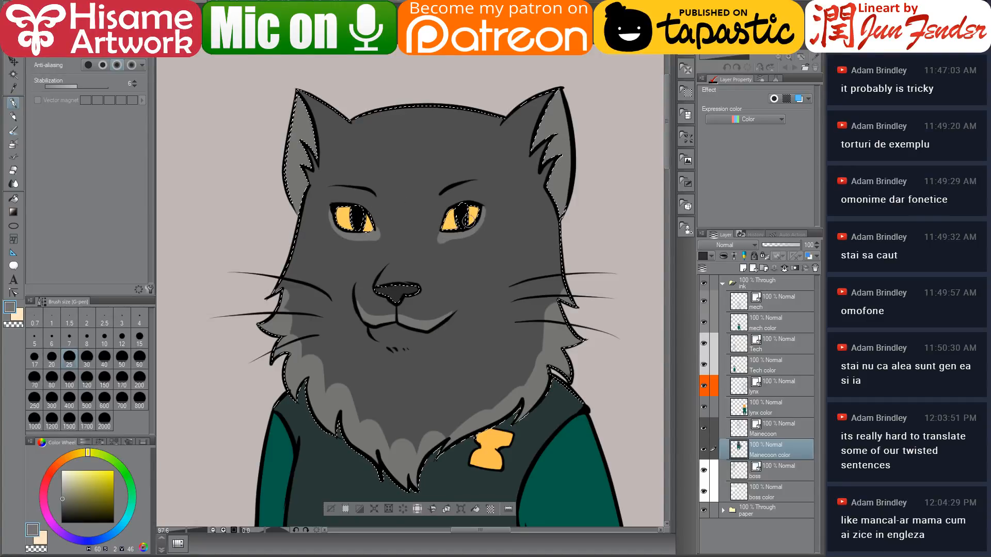
{"action": "left_click", "coordinate": [376, 216], "text": "alt"}
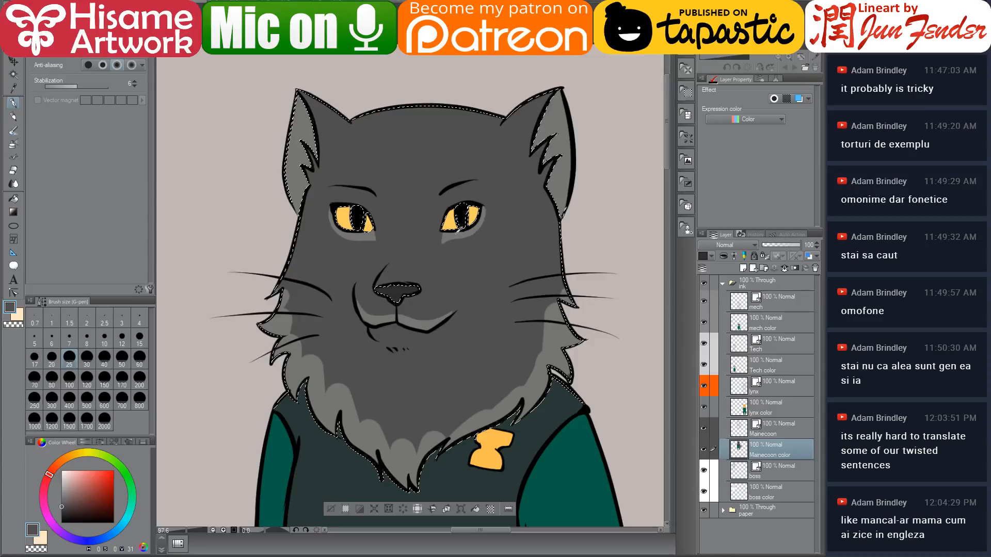
{"action": "left_click", "coordinate": [354, 230], "text": "alt"}
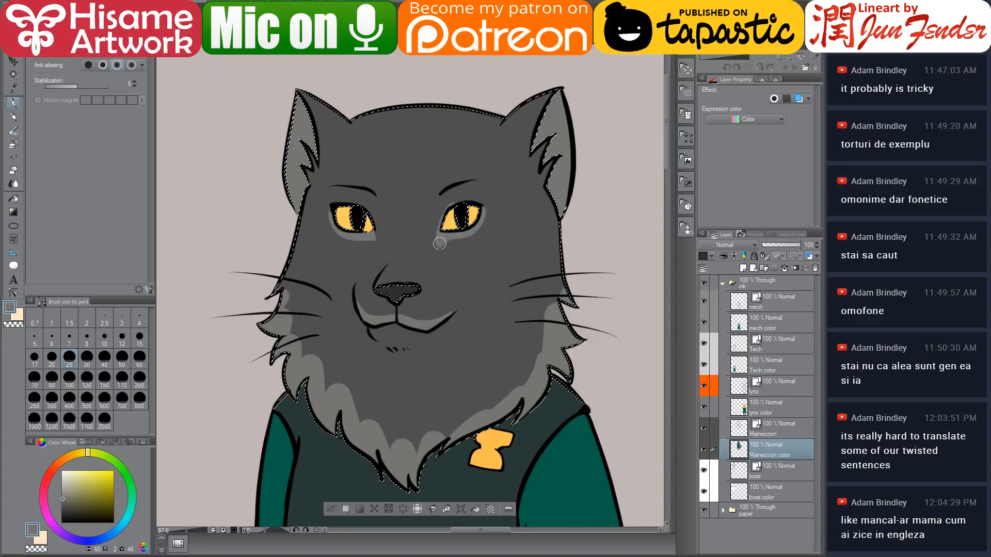
{"action": "left_click", "coordinate": [478, 206], "text": "alt"}
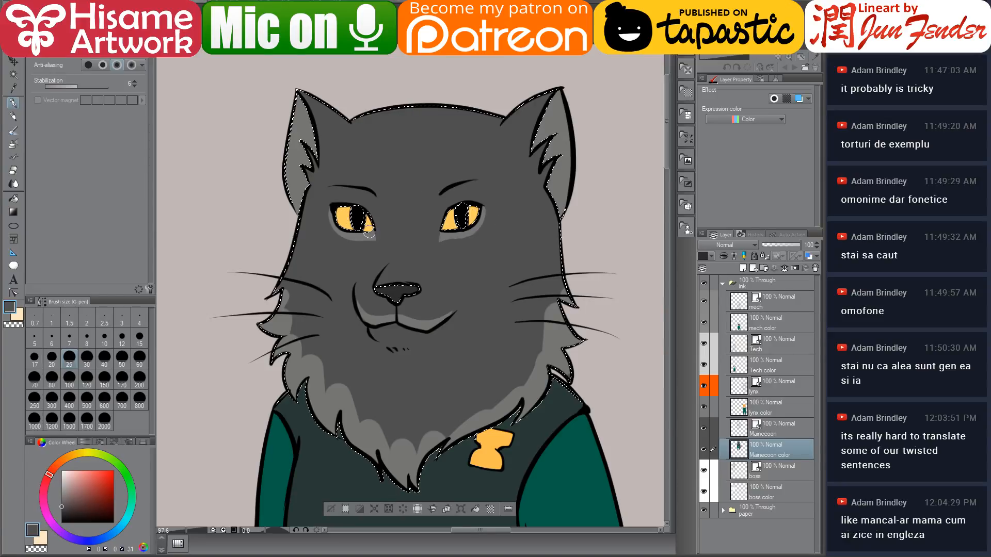
{"action": "key", "text": "ctrl+d"}
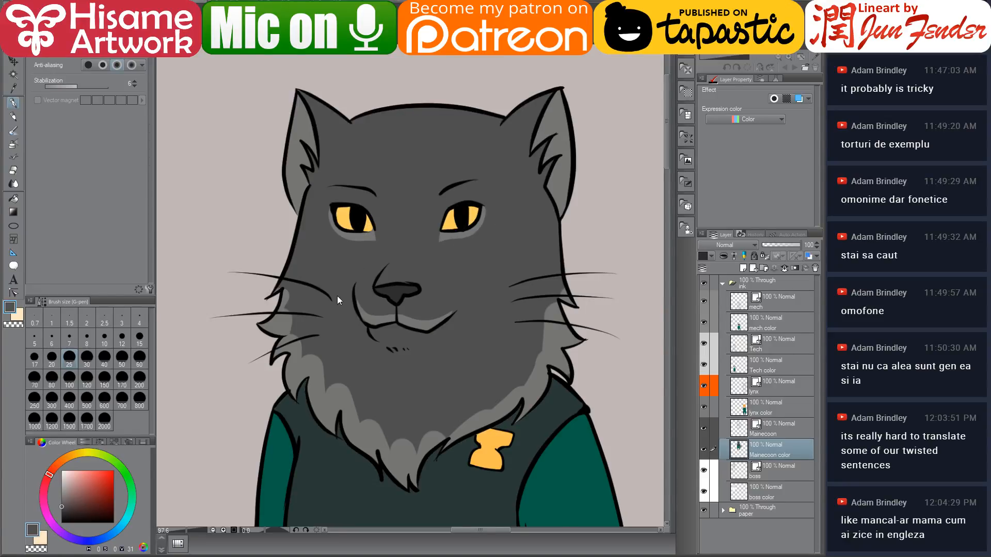
{"action": "scroll", "coordinate": [337, 296], "scroll_direction": "down", "scroll_amount": 3}
{"action": "scroll", "coordinate": [386, 263], "scroll_direction": "up", "scroll_amount": 3}
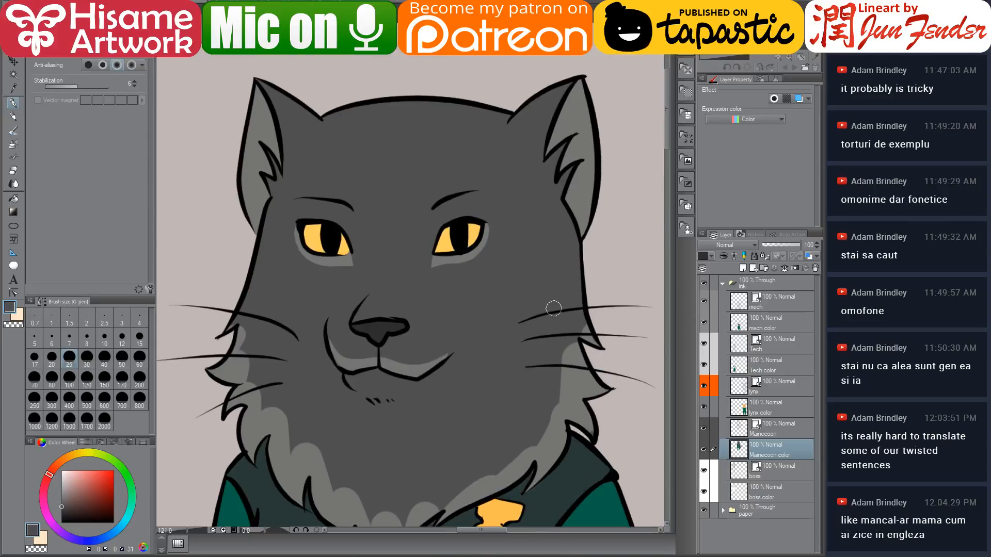
{"action": "key", "text": "ctrl+z"}
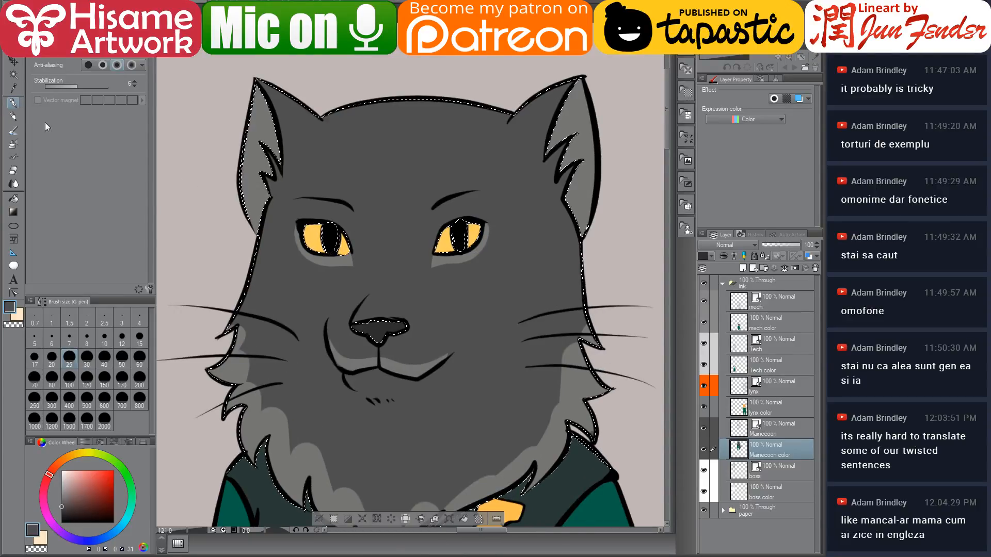
Step: Choose a darker grey and paint thicker eyebrows beneath both of the Maine coon's brow lines
{"action": "left_click", "coordinate": [62, 512]}
{"action": "left_click_drag", "start_coordinate": [296, 199], "coordinate": [356, 211]}
{"action": "left_click_drag", "start_coordinate": [435, 212], "coordinate": [485, 192]}
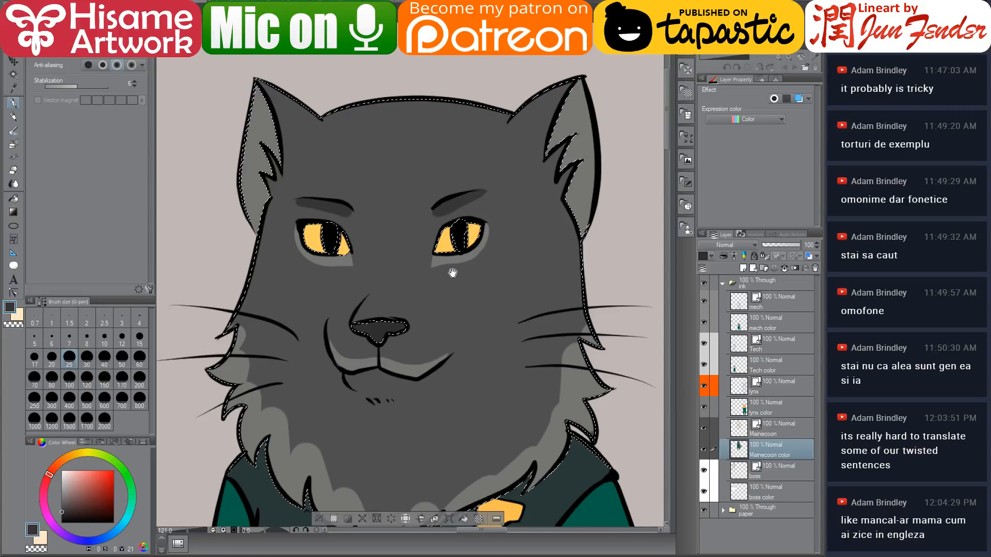
Step: Paint darker grey shading below the mouth, touch up around it with the sampled fur grey, and clear the selection
{"action": "left_click_drag", "start_coordinate": [453, 274], "coordinate": [477, 214]}
{"action": "mouse_move", "coordinate": [373, 316]}
{"action": "left_mouse_down"}
{"action": "mouse_move", "coordinate": [418, 325]}
{"action": "mouse_move", "coordinate": [460, 312]}
{"action": "left_mouse_up"}
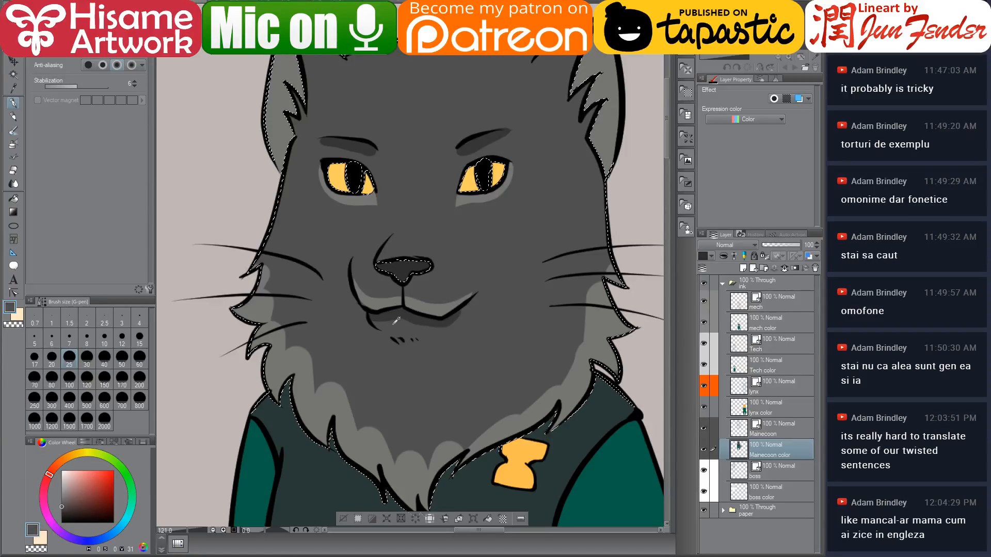
{"action": "left_click", "coordinate": [416, 324], "text": "alt"}
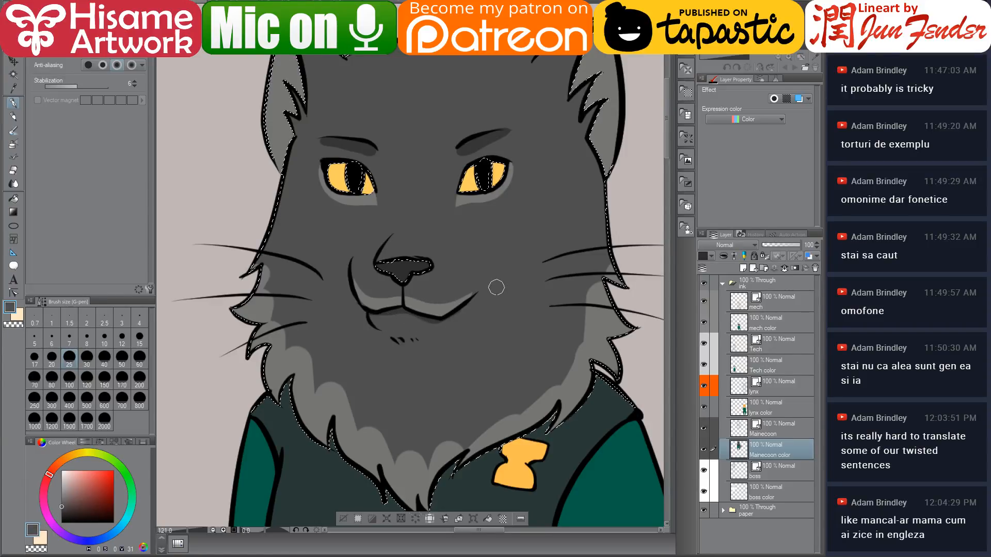
{"action": "left_click_drag", "start_coordinate": [478, 292], "coordinate": [471, 300]}
{"action": "key", "text": "ctrl+d"}
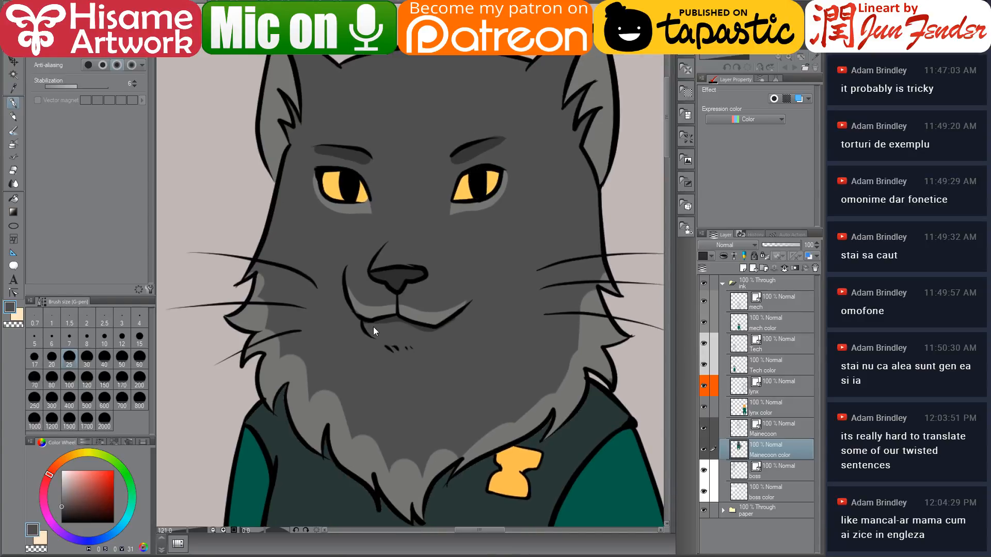
Step: Compare the coloured Maine coon with page_37 and with the other characters on the sheet
{"action": "scroll", "coordinate": [391, 274], "scroll_direction": "down", "scroll_amount": 10}
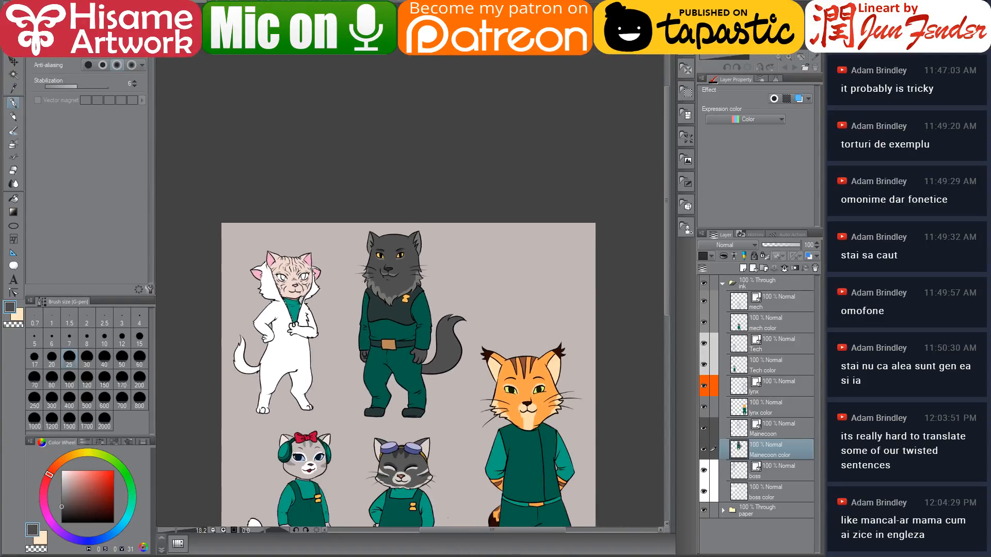
{"action": "key", "text": "ctrl+Tab"}
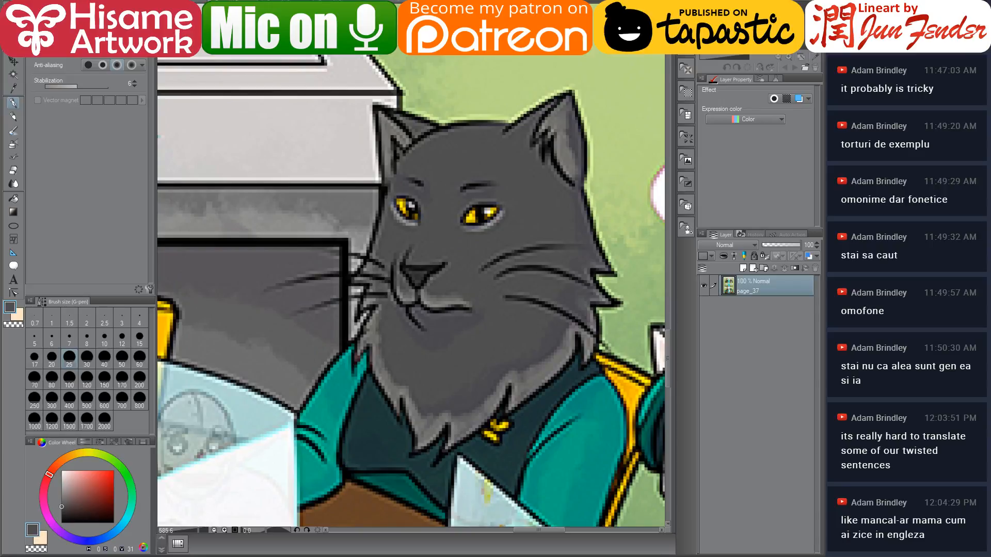
{"action": "key", "text": "ctrl+Tab"}
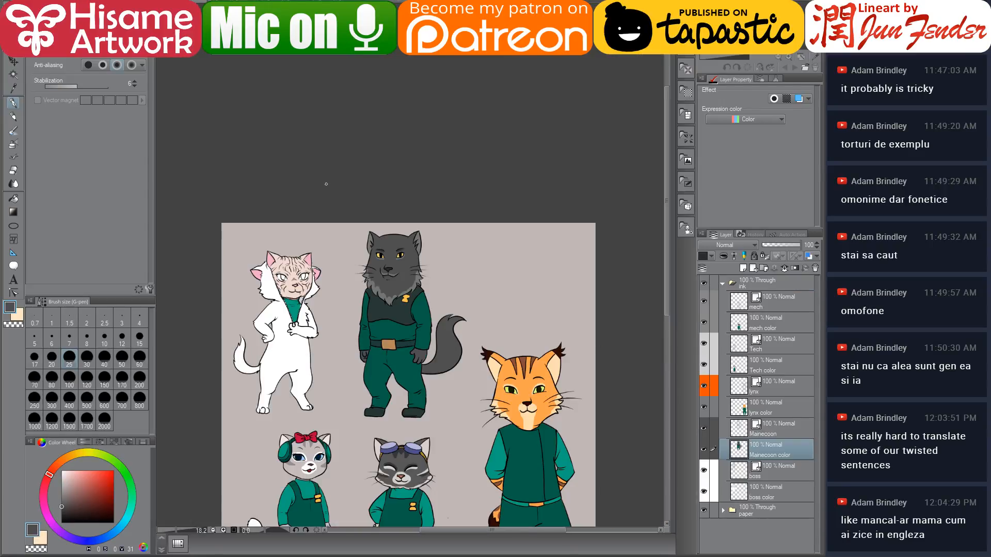
{"action": "scroll", "coordinate": [330, 174], "scroll_direction": "down", "scroll_amount": 2}
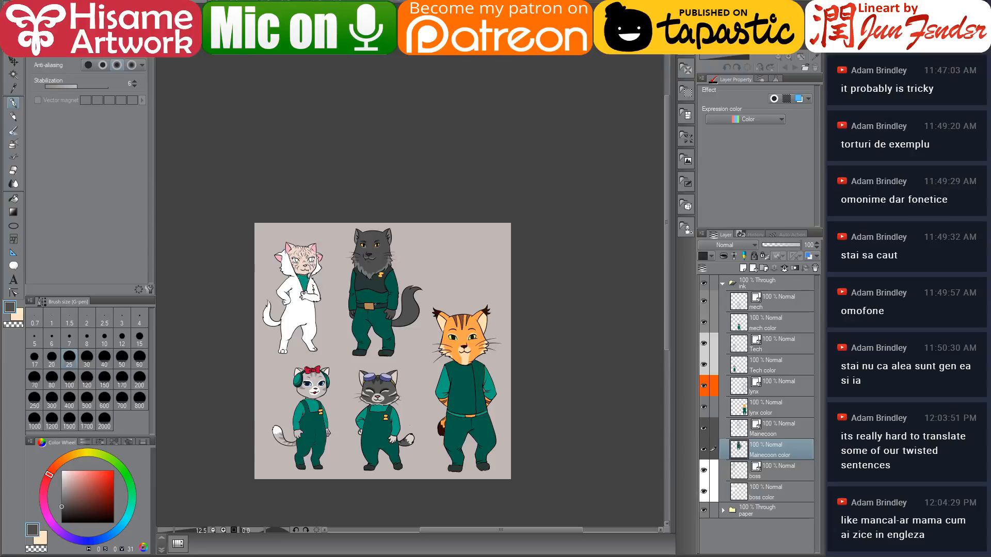
{"action": "scroll", "coordinate": [346, 266], "scroll_direction": "up", "scroll_amount": 5}
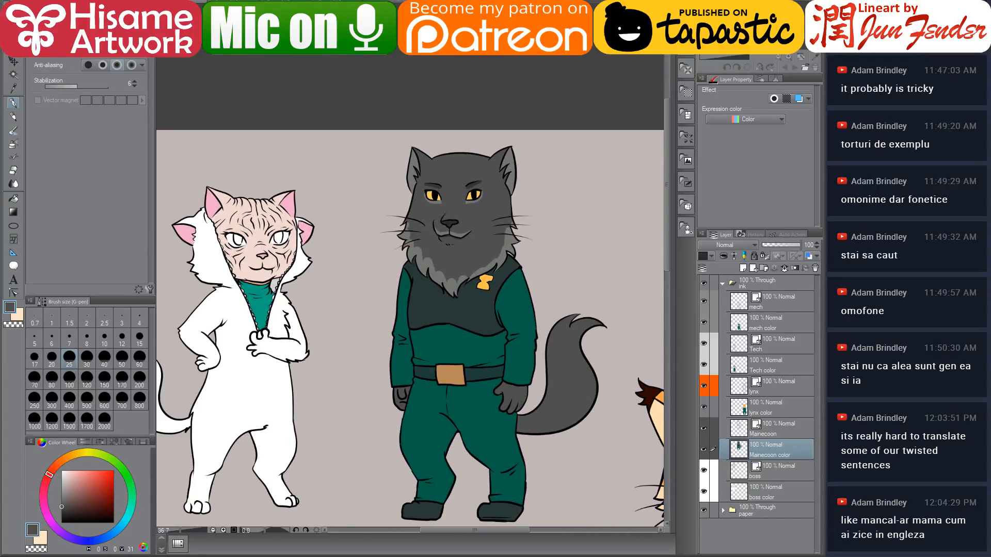
{"action": "scroll", "coordinate": [532, 330], "scroll_direction": "down", "scroll_amount": 2}
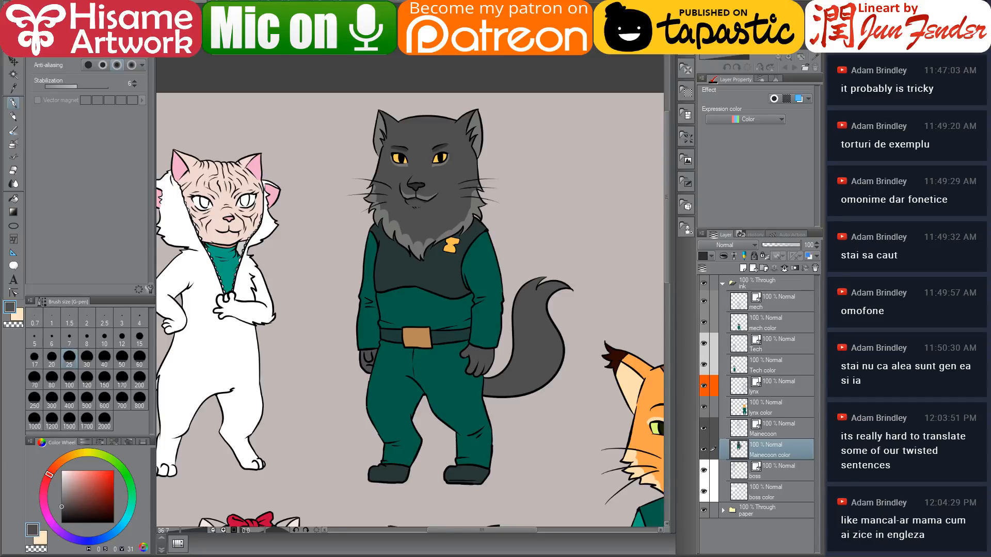
Step: Adjust the upper eyelid lines of both Maine coon eyes on the Mainecoon lineart layer by editing their control points
{"action": "left_click", "coordinate": [774, 430]}
{"action": "scroll", "coordinate": [435, 138], "scroll_direction": "up", "scroll_amount": 3}
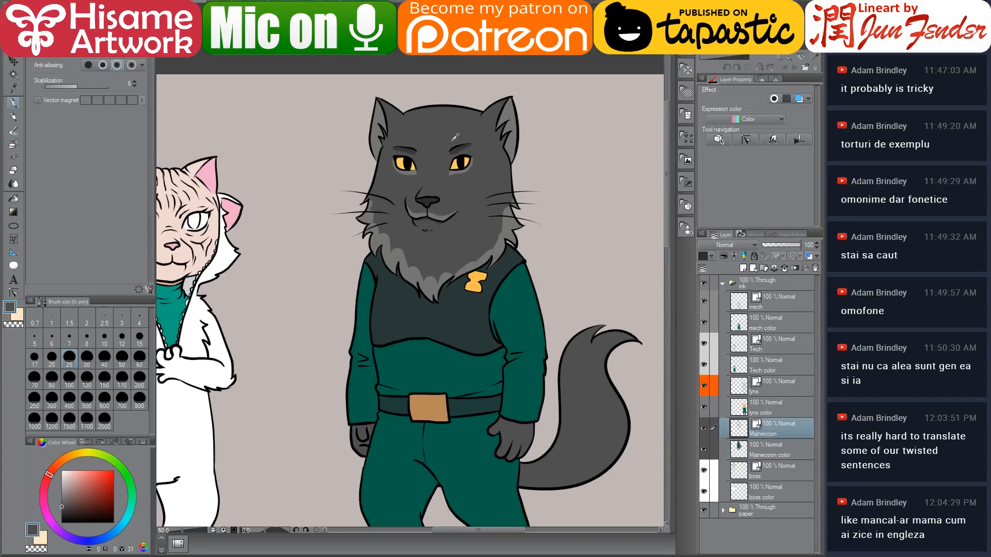
{"action": "scroll", "coordinate": [498, 160], "scroll_direction": "up", "scroll_amount": 4}
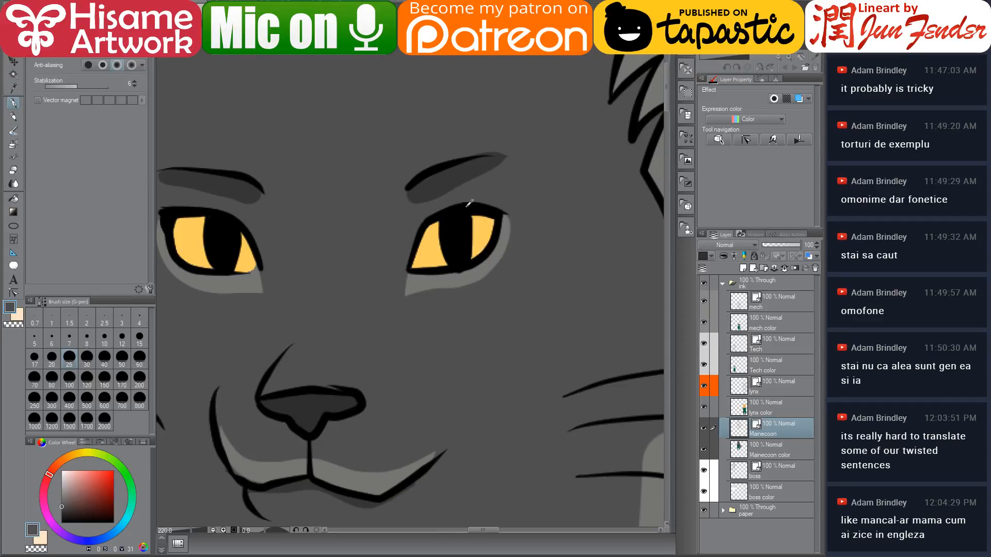
{"action": "left_click", "coordinate": [13, 292]}
{"action": "left_click", "coordinate": [503, 212]}
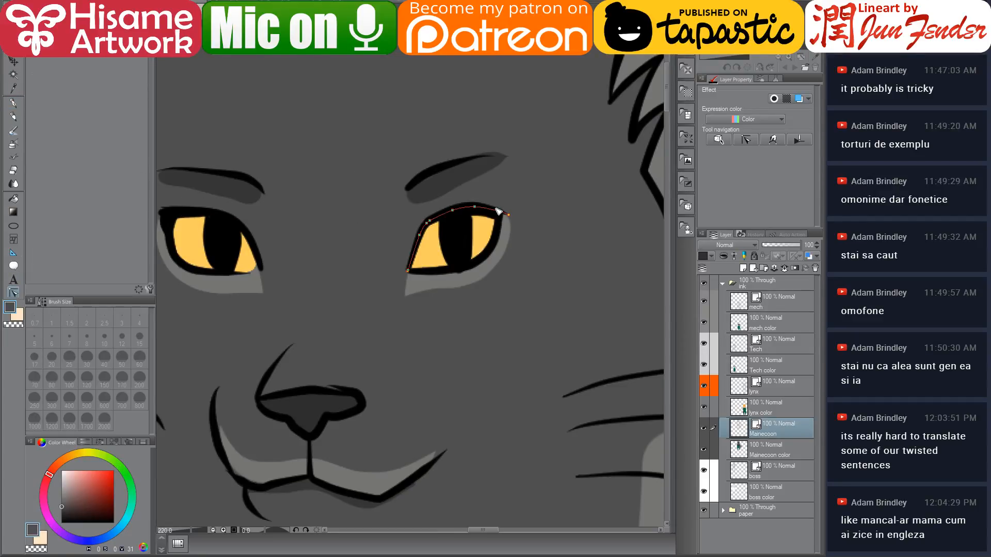
{"action": "left_click", "coordinate": [162, 212]}
{"action": "left_click_drag", "start_coordinate": [161, 211], "coordinate": [267, 238]}
{"action": "left_click", "coordinate": [298, 290]}
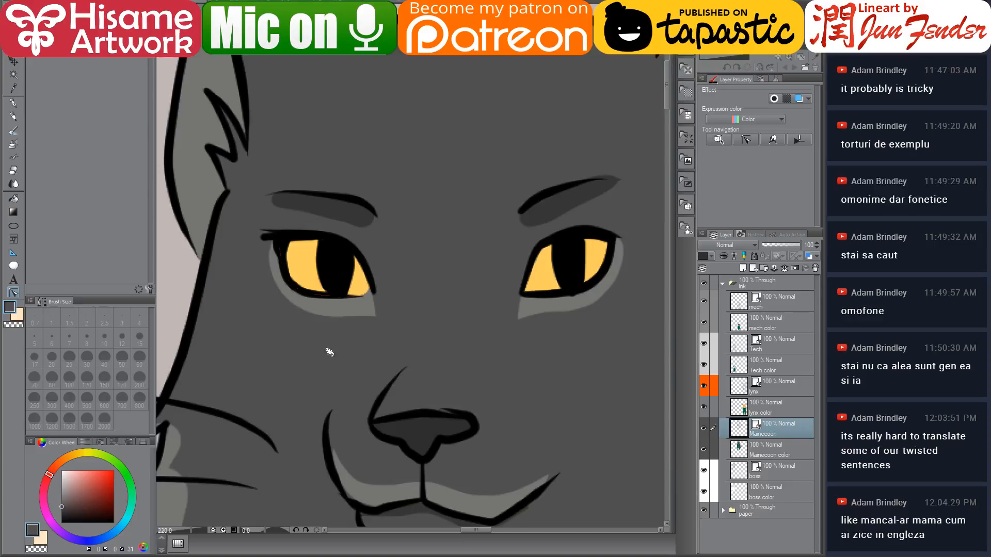
{"action": "left_click_drag", "start_coordinate": [534, 304], "coordinate": [483, 289]}
Step: Sample the lineart black and ink the outer corners of both Maine coon eyes with the G-pen at size 12
{"action": "left_click", "coordinate": [13, 103]}
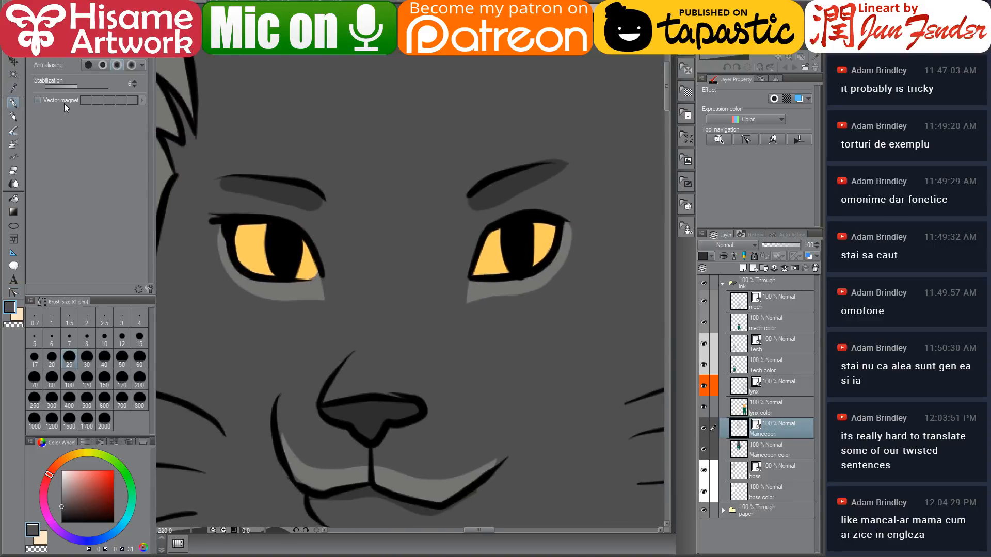
{"action": "left_click", "coordinate": [534, 219], "text": "alt"}
{"action": "key", "text": "bracketleft"}
{"action": "key", "text": "bracketleft"}
{"action": "key", "text": "bracketleft"}
{"action": "key", "text": "bracketleft"}
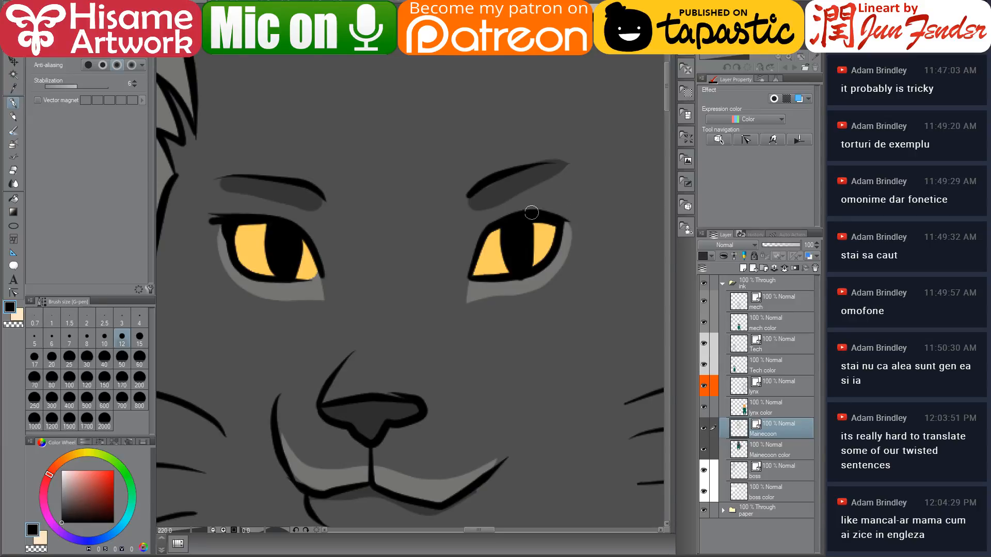
{"action": "left_click_drag", "start_coordinate": [547, 211], "coordinate": [569, 206]}
{"action": "left_click_drag", "start_coordinate": [209, 216], "coordinate": [227, 229]}
{"action": "scroll", "coordinate": [424, 324], "scroll_direction": "down", "scroll_amount": 1}
{"action": "scroll", "coordinate": [424, 324], "scroll_direction": "down", "scroll_amount": 8}
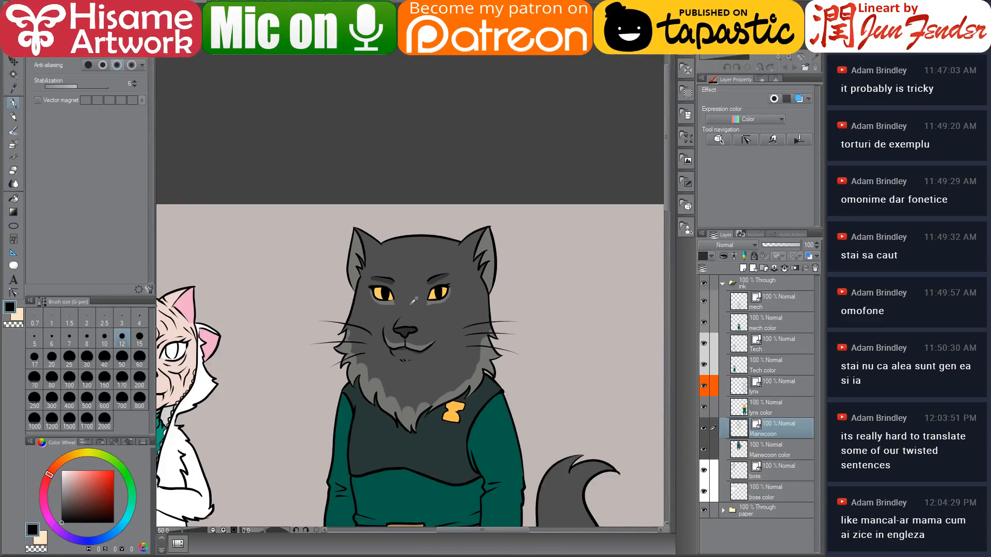
{"action": "left_click_drag", "start_coordinate": [416, 304], "coordinate": [485, 230]}
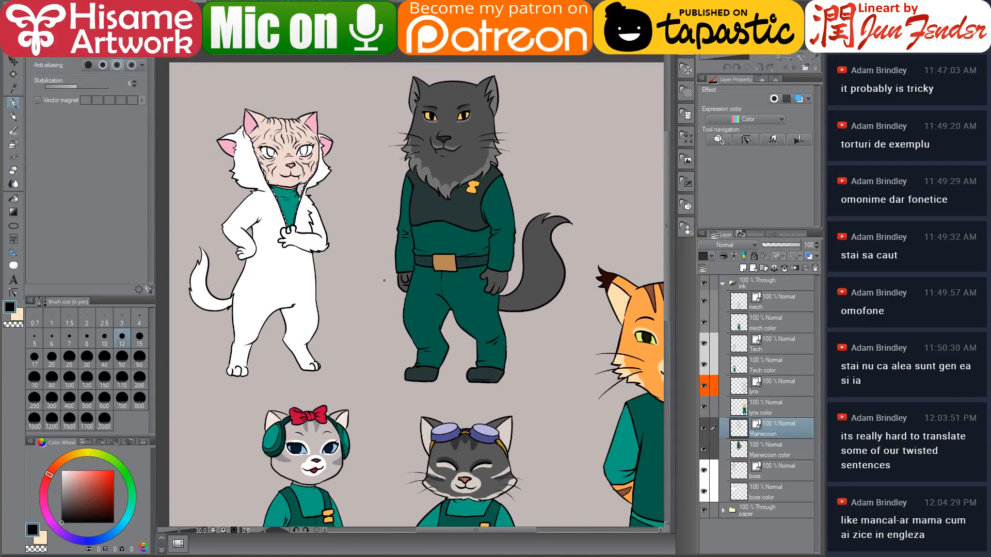
Step: Make the boss color layer active and load its painted area as a selection
{"action": "scroll", "coordinate": [269, 157], "scroll_direction": "up", "scroll_amount": 3}
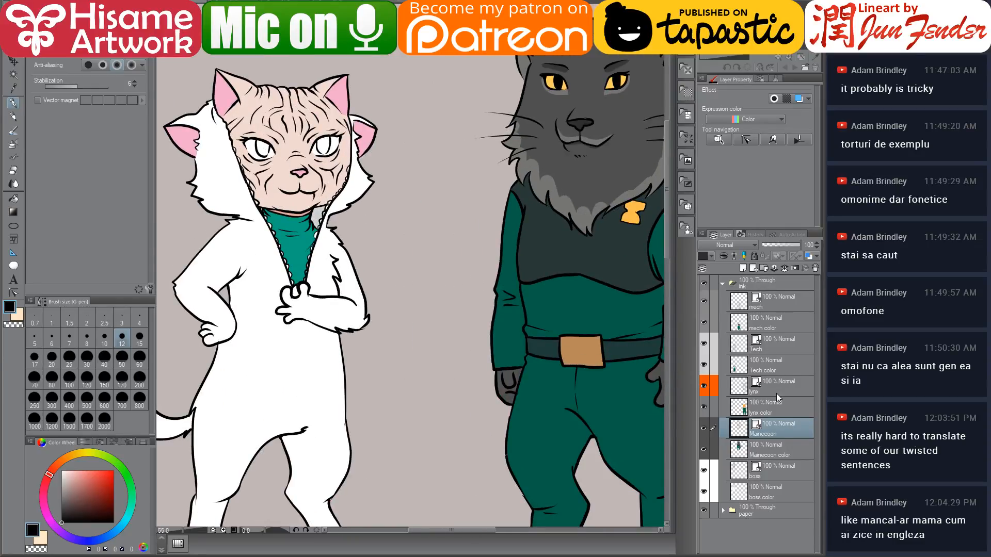
{"action": "left_click", "coordinate": [741, 495]}
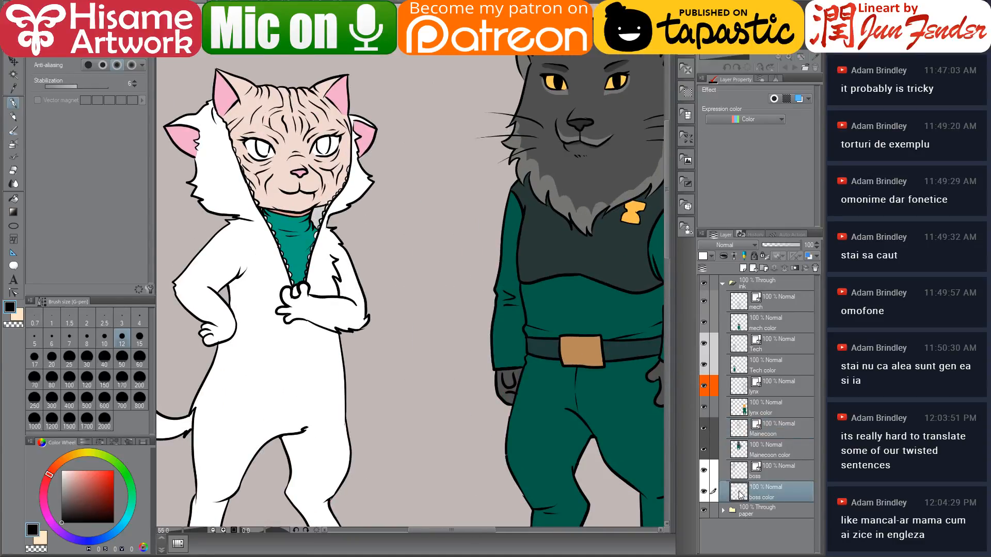
{"action": "left_click", "coordinate": [738, 493], "text": "ctrl"}
{"action": "scroll", "coordinate": [390, 253], "scroll_direction": "up", "scroll_amount": 4}
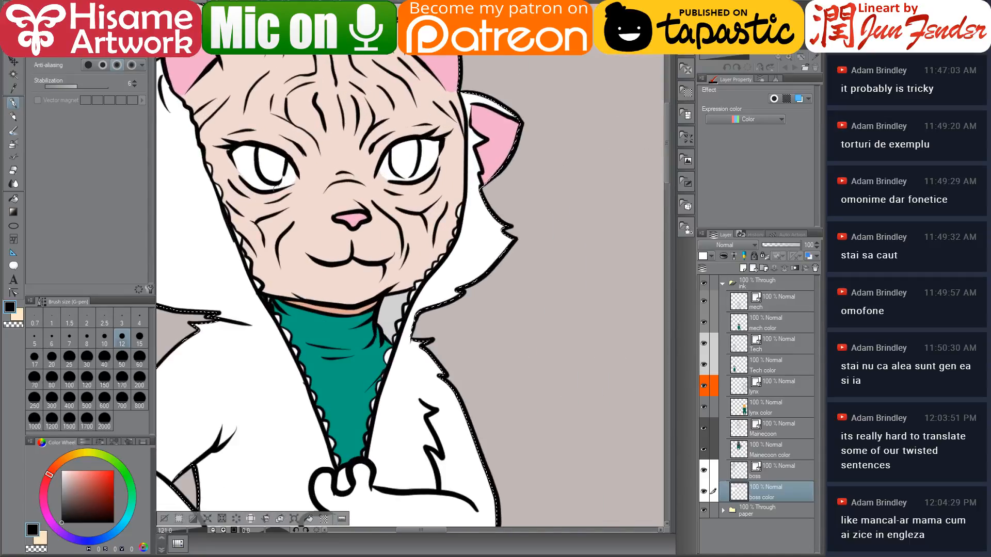
Step: Look through the reference pages and sample the teal green of the white cat's collar in Tumbnails_34
{"action": "key", "text": "ctrl+Tab"}
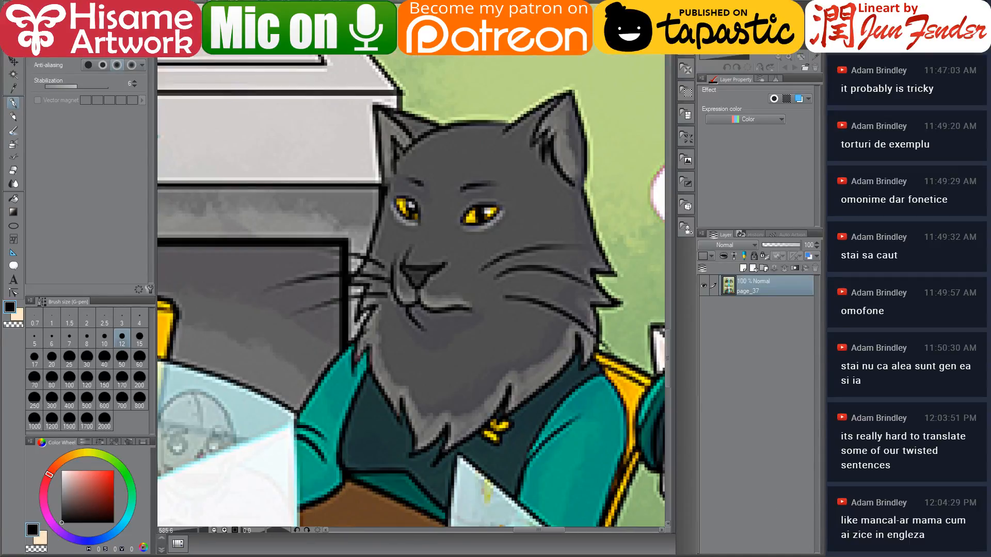
{"action": "scroll", "coordinate": [397, 197], "scroll_direction": "down", "scroll_amount": 5}
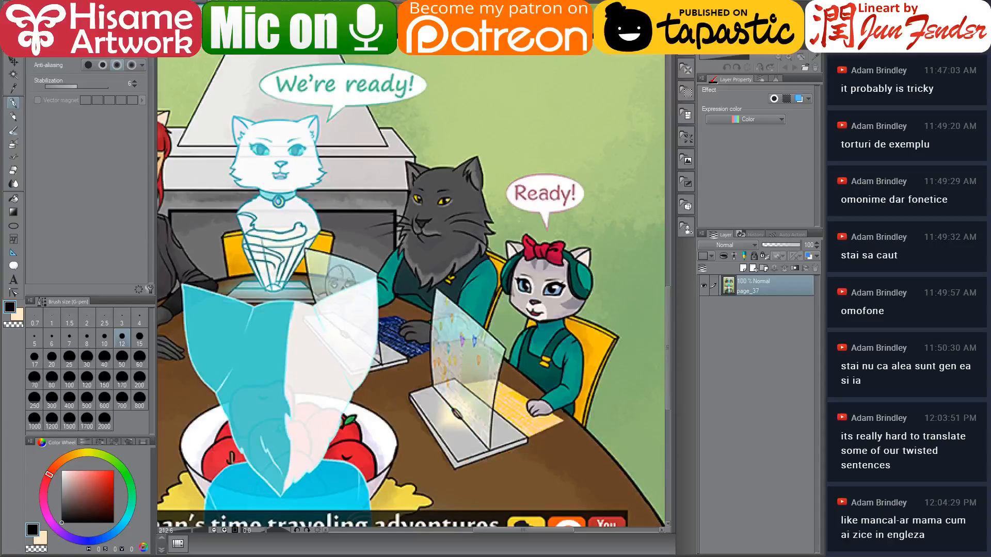
{"action": "key", "text": "ctrl+Tab"}
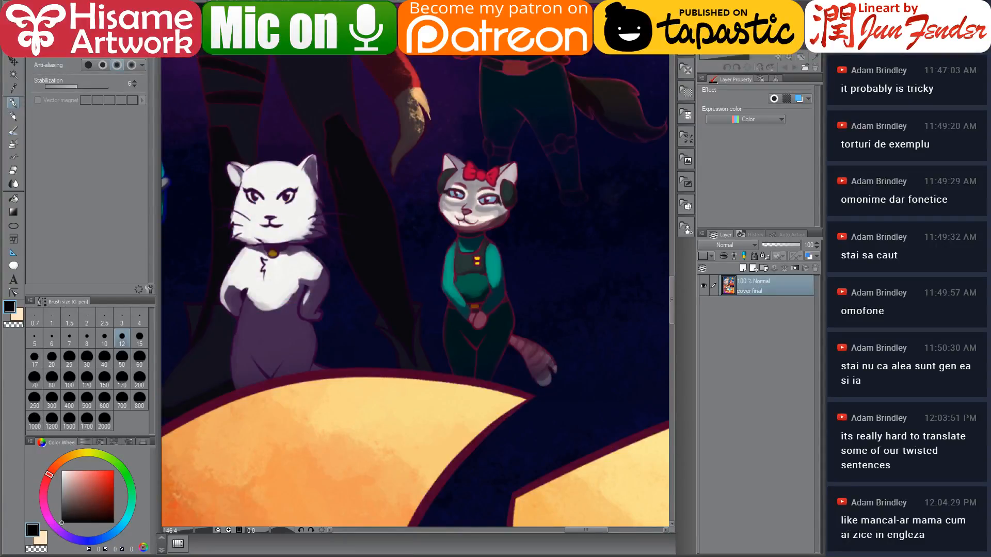
{"action": "key", "text": "ctrl+Tab"}
{"action": "scroll", "coordinate": [365, 229], "scroll_direction": "up", "scroll_amount": 5}
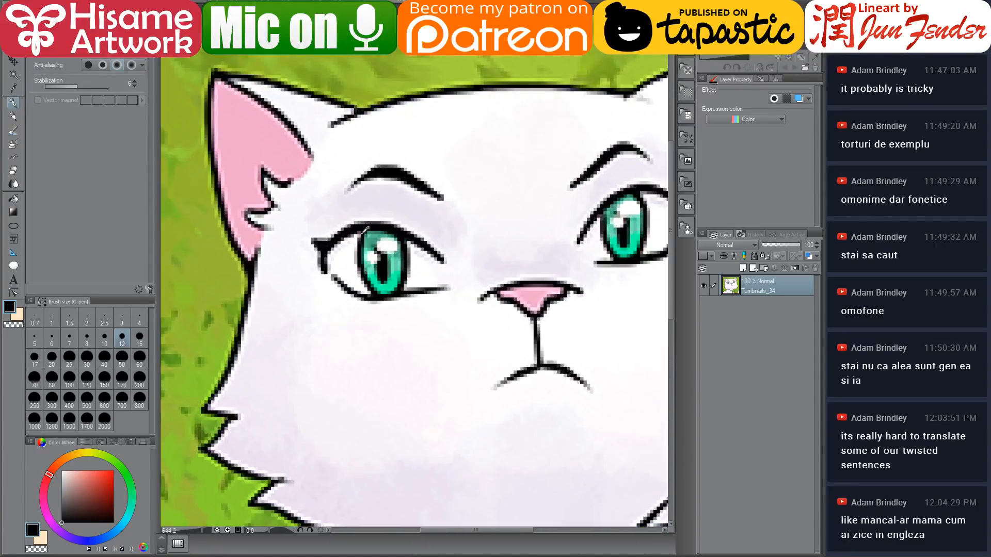
{"action": "scroll", "coordinate": [370, 239], "scroll_direction": "down", "scroll_amount": 2}
{"action": "left_click", "coordinate": [470, 456], "text": "alt"}
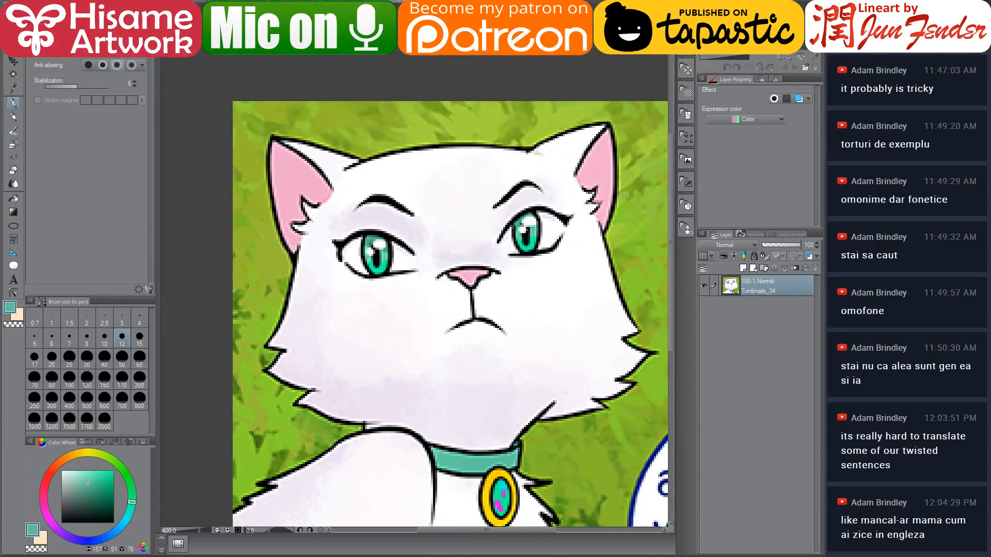
Step: Colour both irises of the hooded boss cat with the sampled teal, filling one and painting the other with the pen
{"action": "key", "text": "ctrl+Tab"}
{"action": "scroll", "coordinate": [475, 297], "scroll_direction": "up", "scroll_amount": 3}
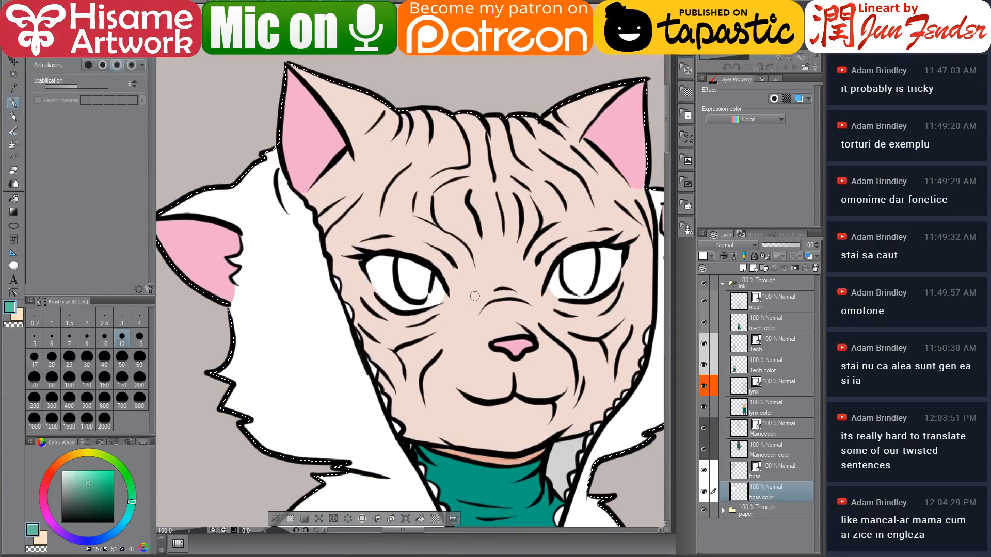
{"action": "left_click", "coordinate": [14, 199]}
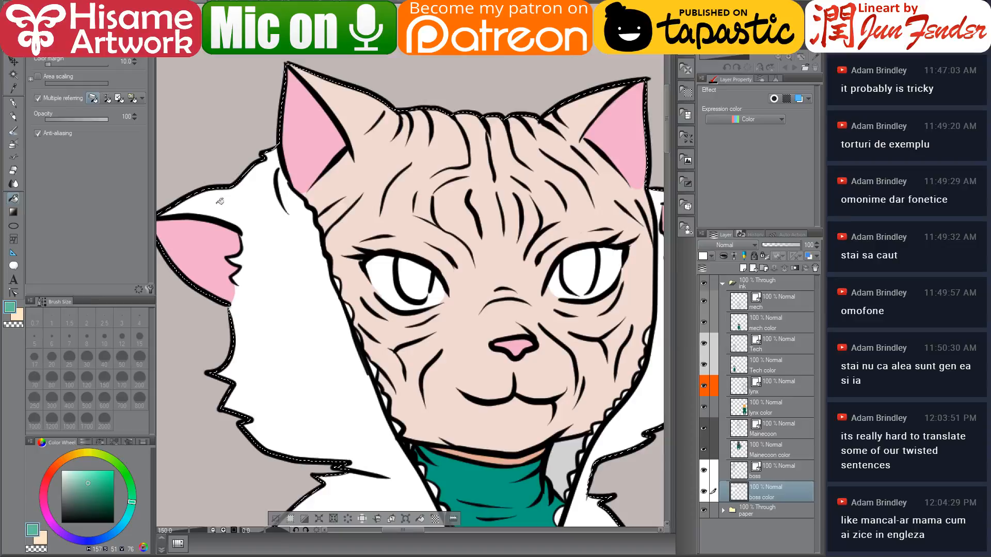
{"action": "left_click", "coordinate": [418, 274]}
{"action": "left_click", "coordinate": [579, 268]}
{"action": "key", "text": "ctrl+z"}
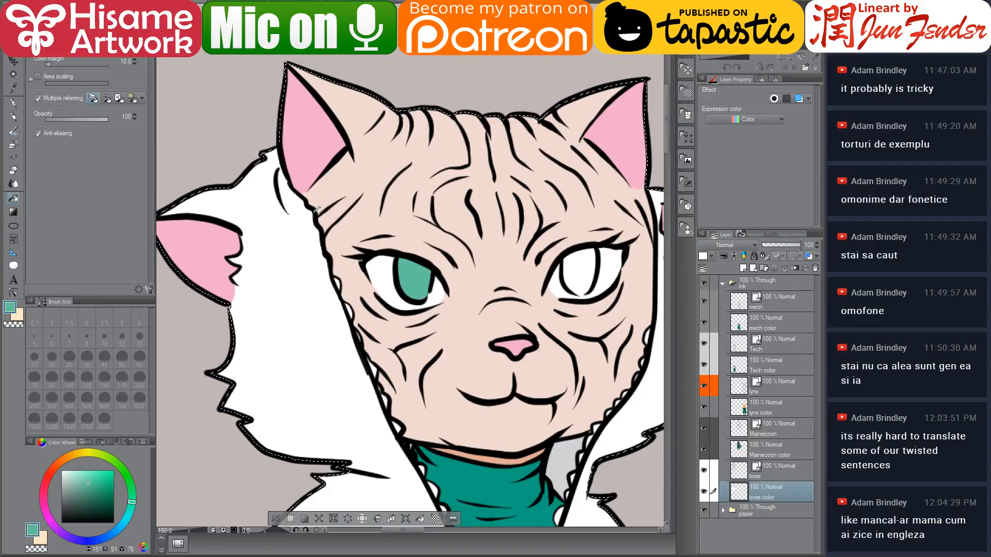
{"action": "key", "text": "p"}
{"action": "mouse_move", "coordinate": [557, 266]}
{"action": "left_mouse_down"}
{"action": "mouse_move", "coordinate": [567, 258]}
{"action": "mouse_move", "coordinate": [574, 292]}
{"action": "mouse_move", "coordinate": [591, 289]}
{"action": "mouse_move", "coordinate": [596, 263]}
{"action": "mouse_move", "coordinate": [573, 252]}
{"action": "mouse_move", "coordinate": [578, 286]}
{"action": "mouse_move", "coordinate": [581, 264]}
{"action": "left_mouse_up"}
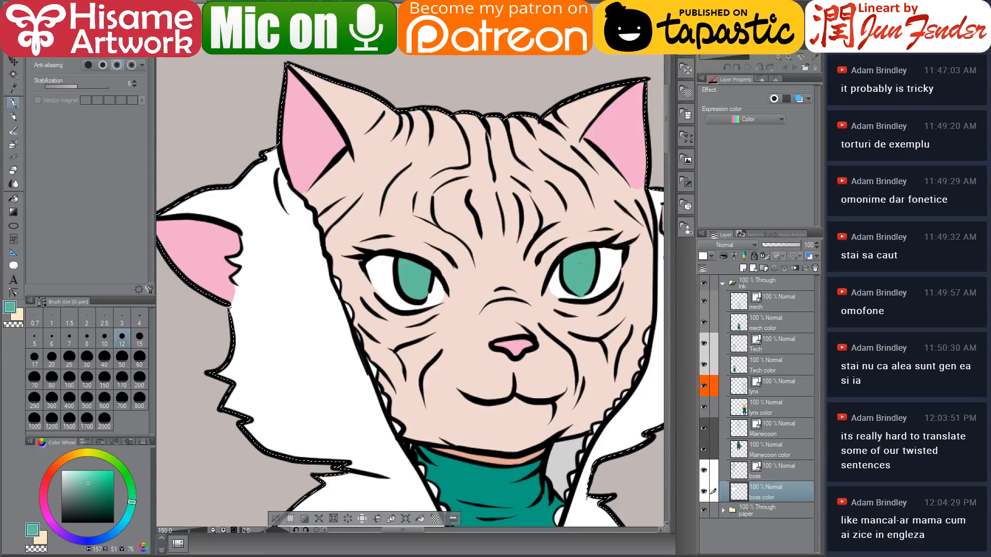
Step: Clear the selection and review all the coloured characters on the whole sheet
{"action": "scroll", "coordinate": [581, 240], "scroll_direction": "down", "scroll_amount": 6}
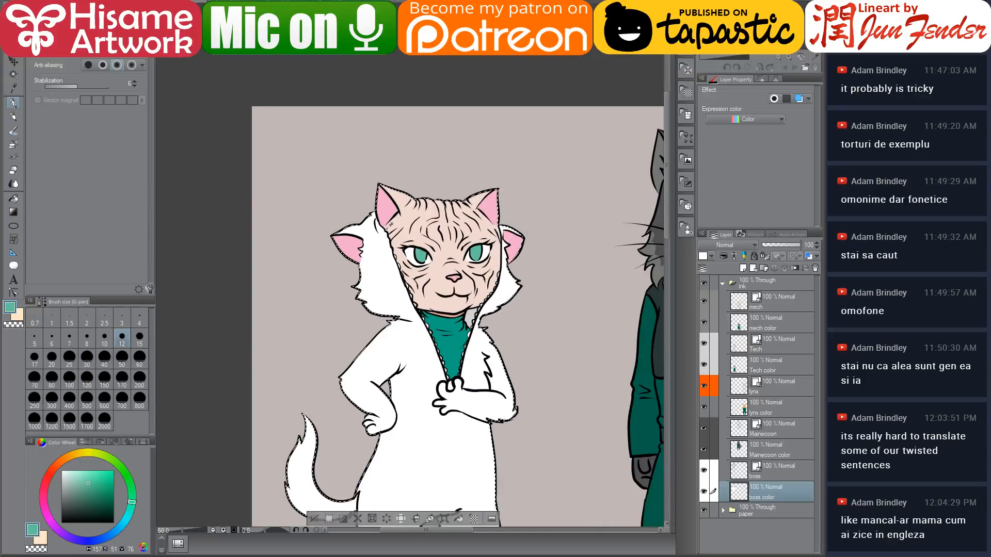
{"action": "scroll", "coordinate": [396, 196], "scroll_direction": "down", "scroll_amount": 2}
{"action": "scroll", "coordinate": [531, 340], "scroll_direction": "up", "scroll_amount": 1}
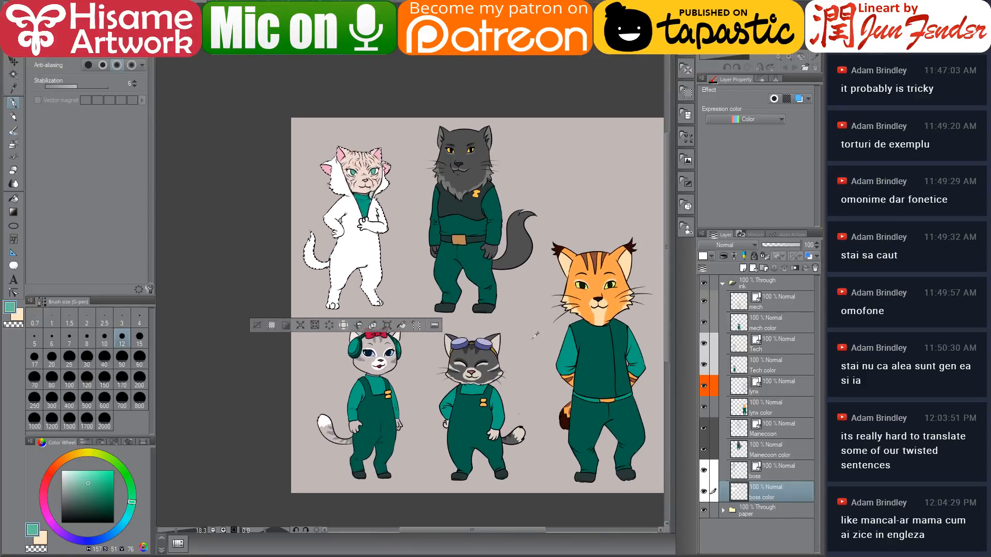
{"action": "key", "text": "ctrl+d"}
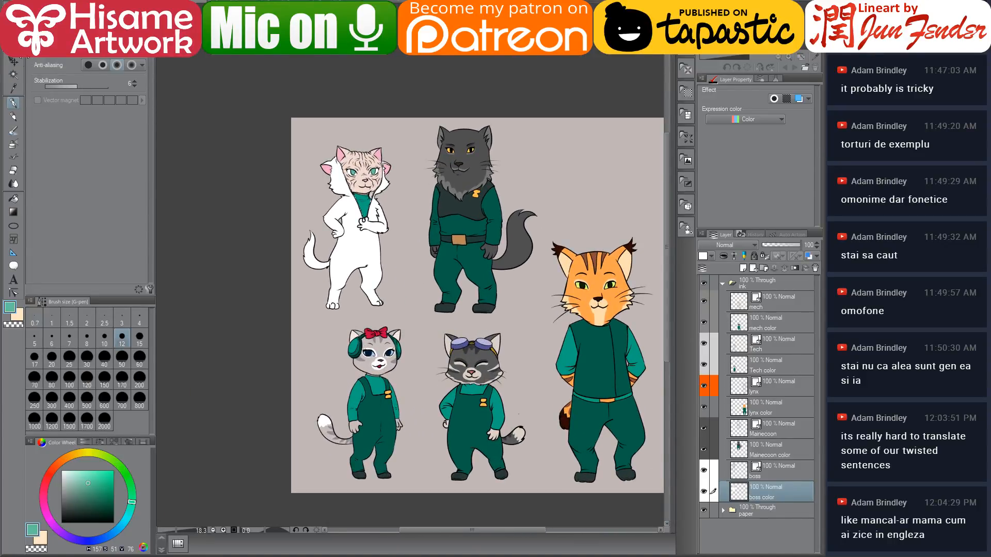
{"action": "left_click", "coordinate": [13, 61]}
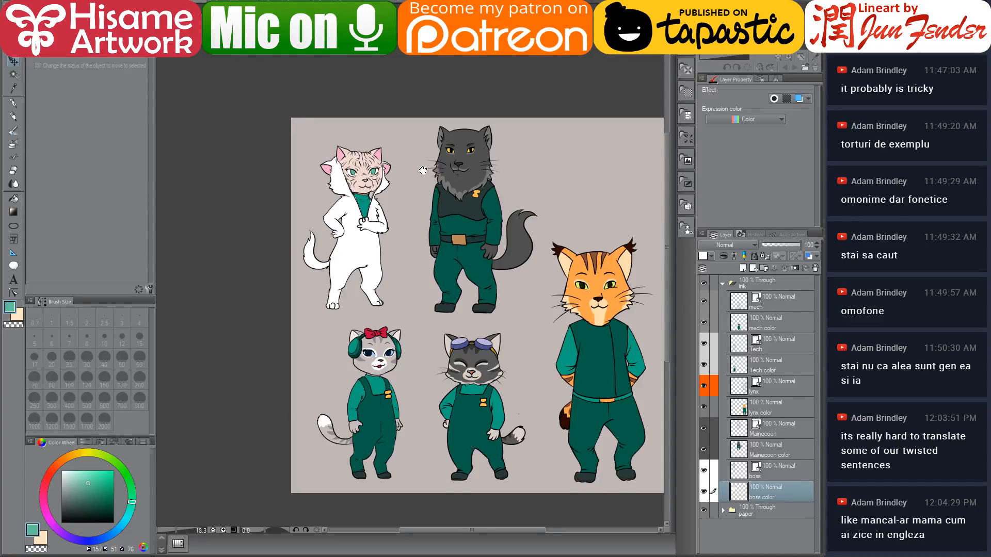
{"action": "left_click_drag", "start_coordinate": [418, 169], "coordinate": [383, 165]}
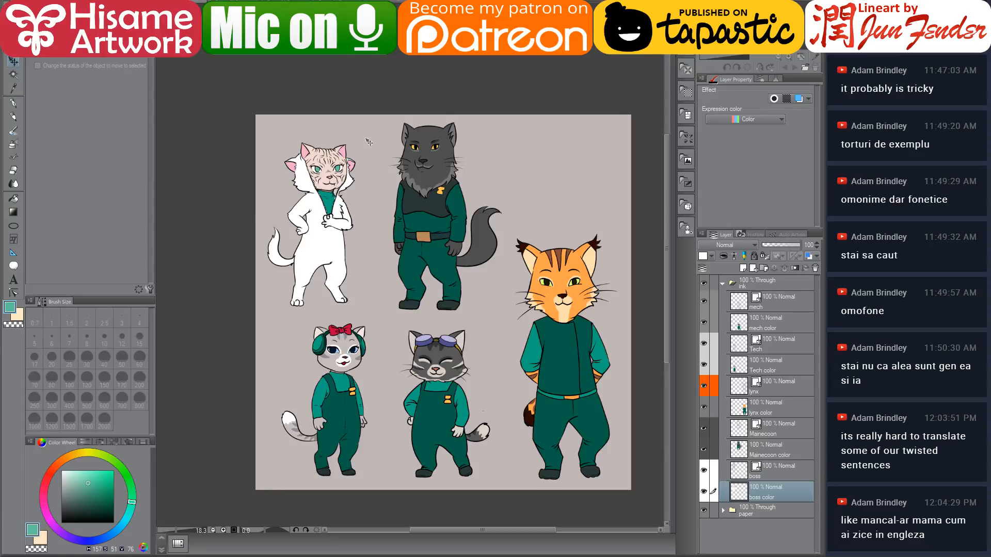